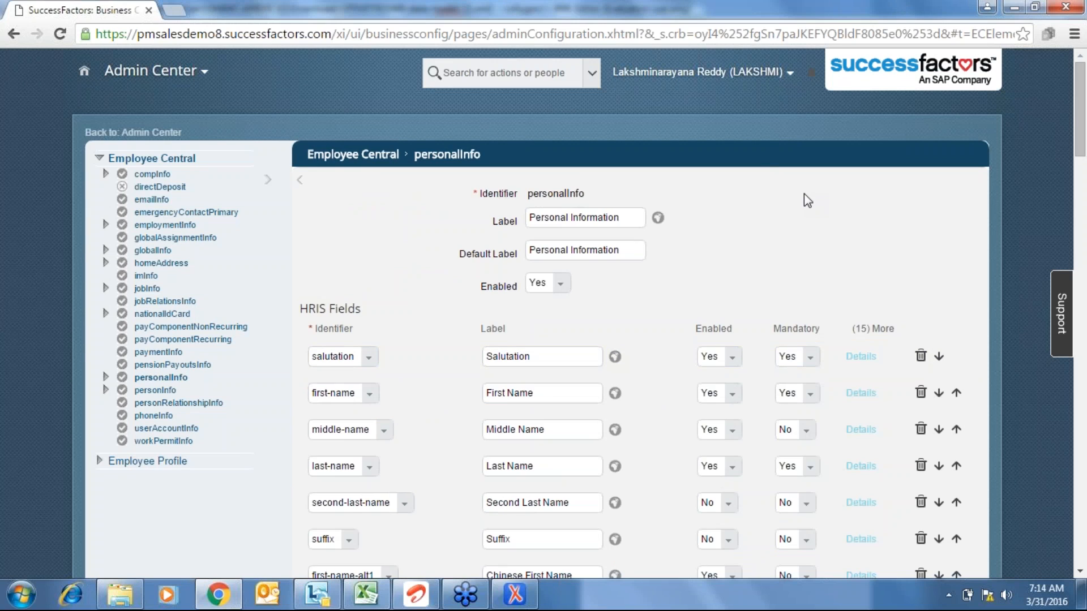
- Page through the personalInfo fields to the custom-string rows, briefly checking the XML data model file
{"action": "key", "text": "Page_Down"}
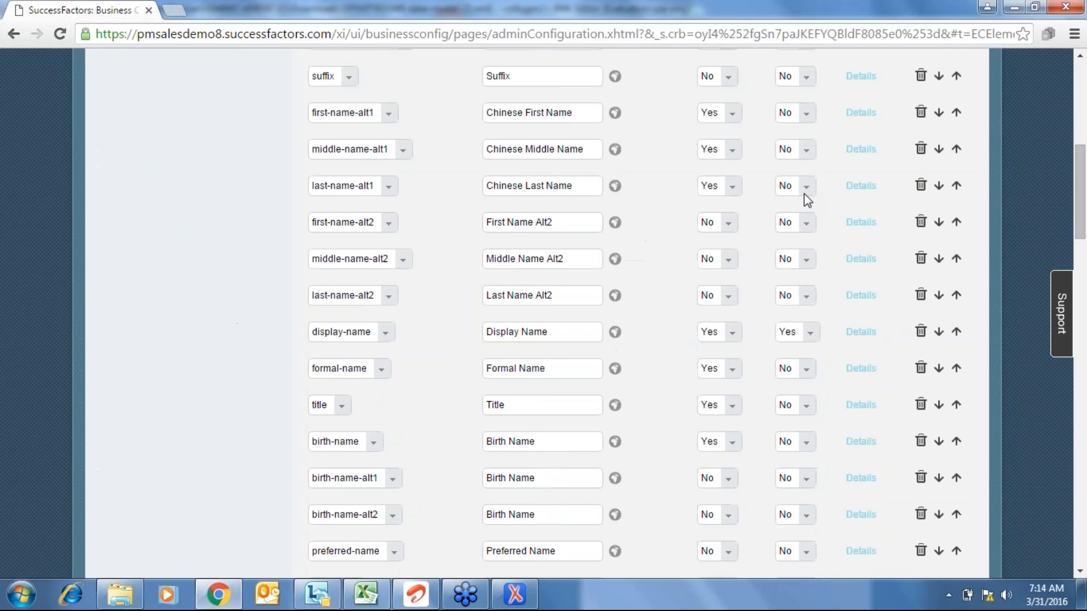
{"action": "key", "text": "Page_Down"}
{"action": "key", "text": "Page_Down"}
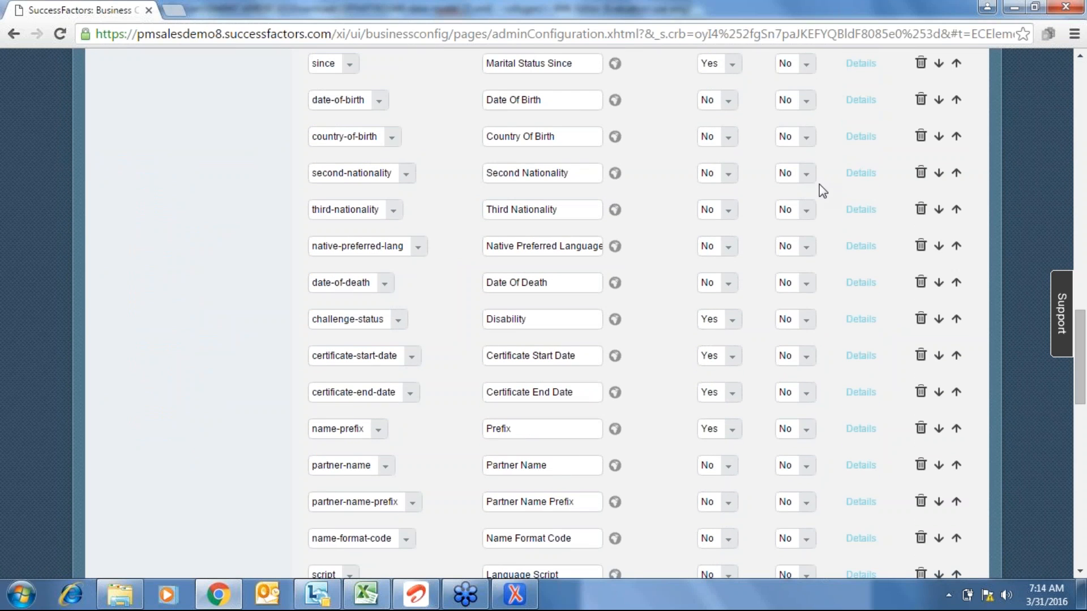
{"action": "mouse_move", "coordinate": [536, 604]}
{"action": "key", "text": "Page_Down"}
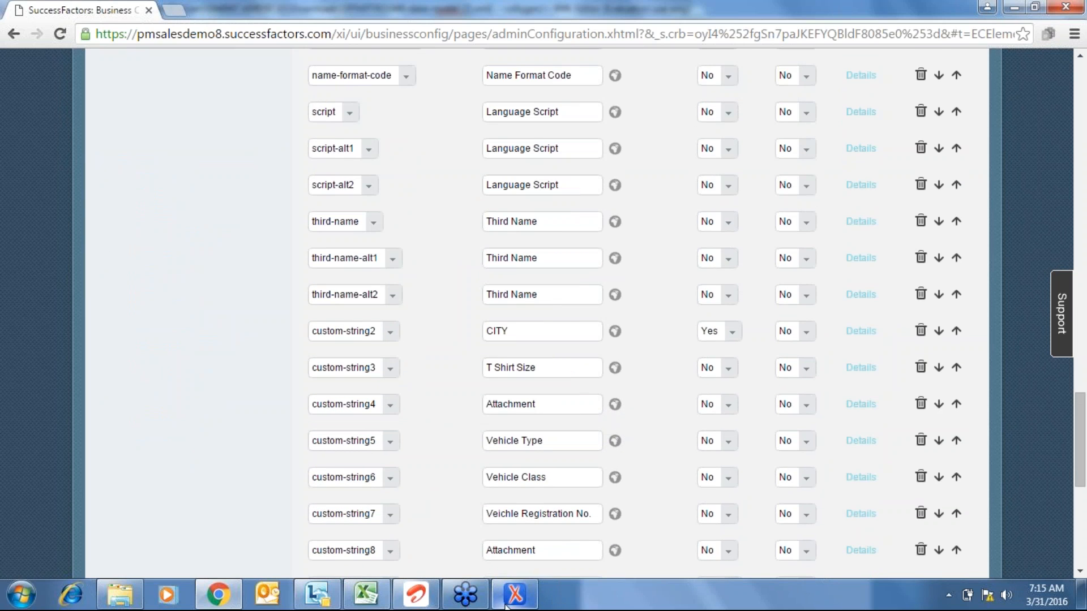
{"action": "left_click", "coordinate": [505, 606]}
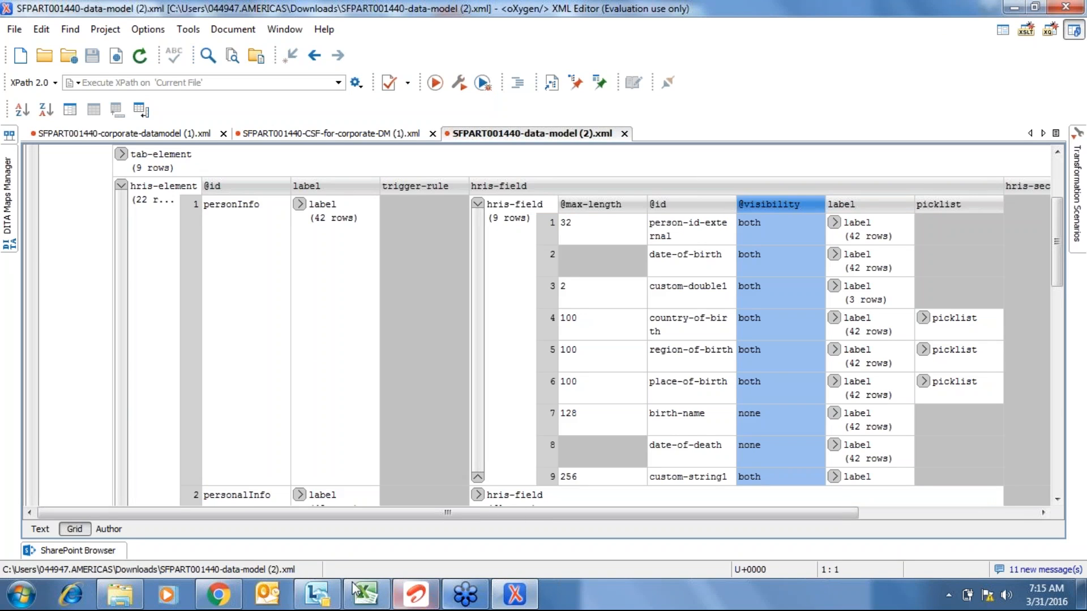
{"action": "left_click", "coordinate": [218, 594]}
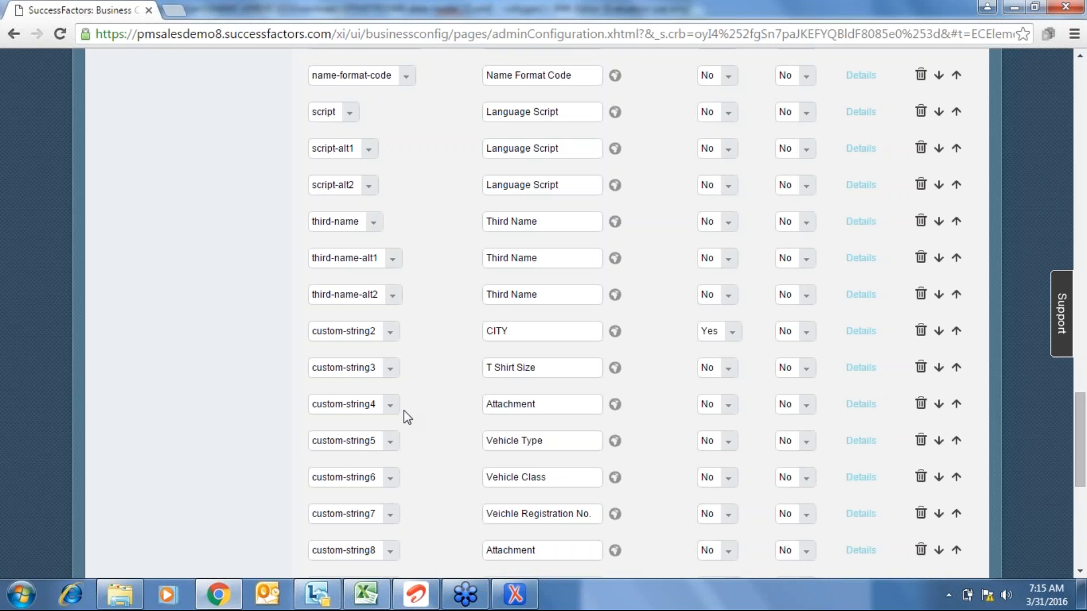
- Browse the custom-string3 field identifier choices and close them without changing the field
{"action": "scroll", "coordinate": [150, 343], "scroll_direction": "down", "scroll_amount": 2}
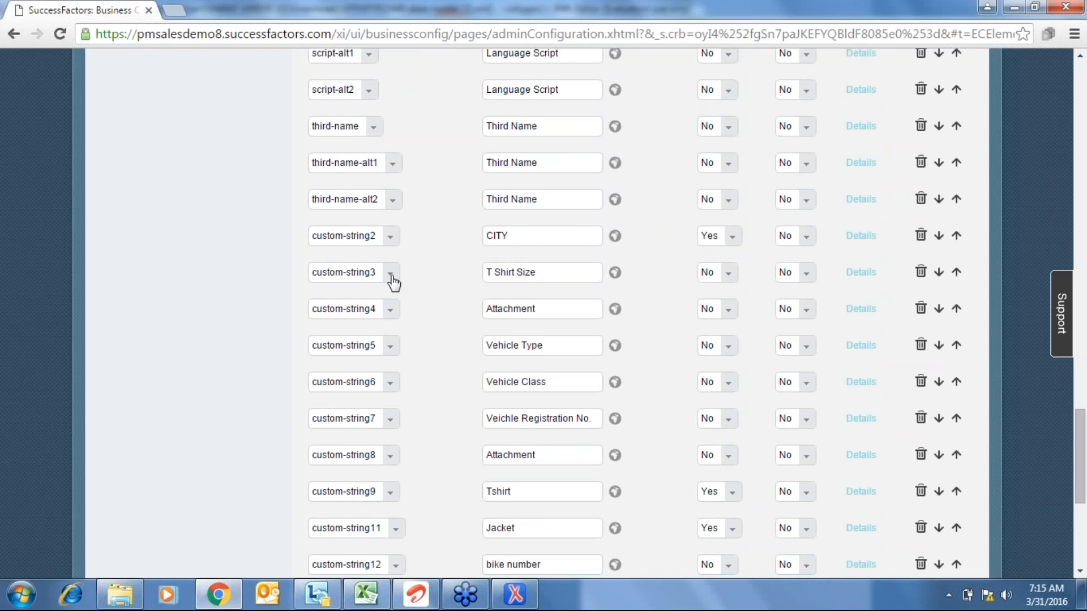
{"action": "left_click", "coordinate": [390, 274]}
{"action": "key", "text": "Down"}
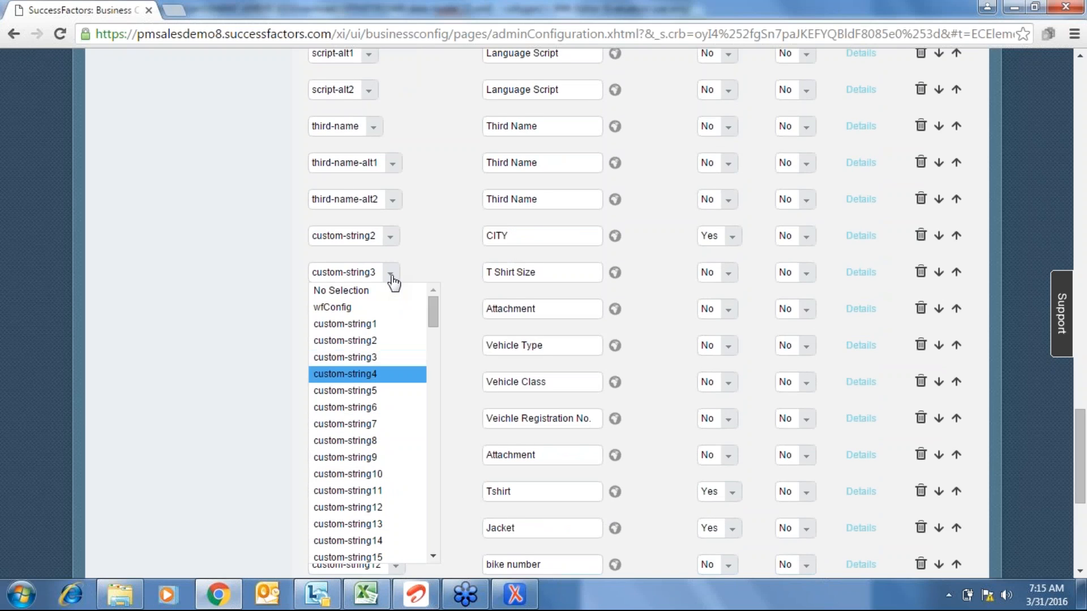
{"action": "key", "text": "Down"}
{"action": "key", "text": "Down"}
{"action": "key", "text": "Down"}
{"action": "key", "text": "Down"}
{"action": "key", "text": "Down"}
{"action": "key", "text": "Down"}
{"action": "key", "text": "Down"}
{"action": "key", "text": "Down"}
{"action": "key", "text": "Down"}
{"action": "key", "text": "Down"}
{"action": "key", "text": "Down"}
{"action": "key", "text": "Down"}
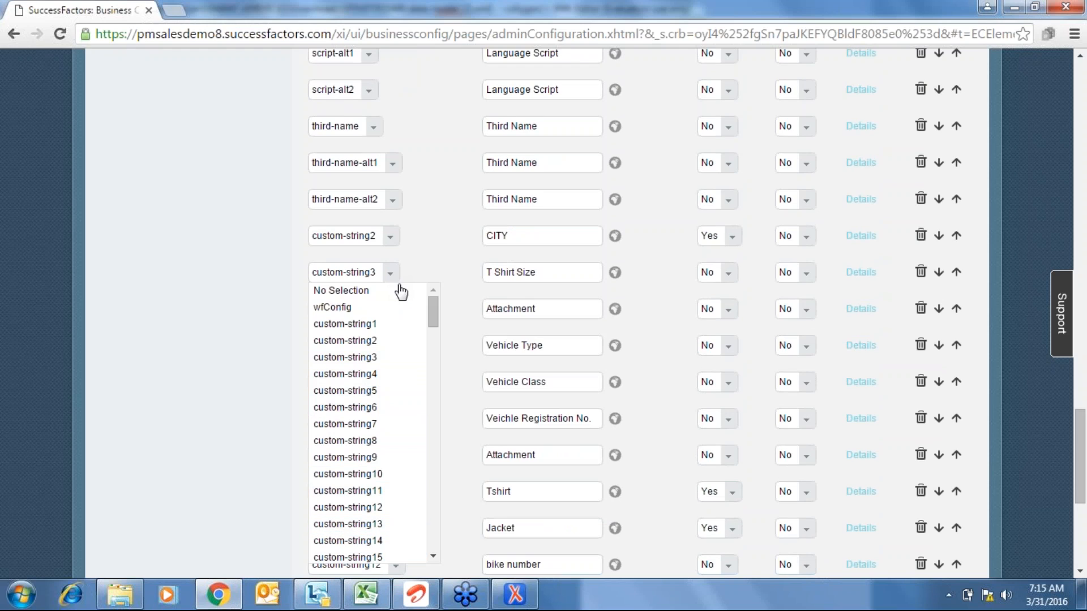
{"action": "scroll", "coordinate": [437, 490], "scroll_direction": "down", "scroll_amount": 5}
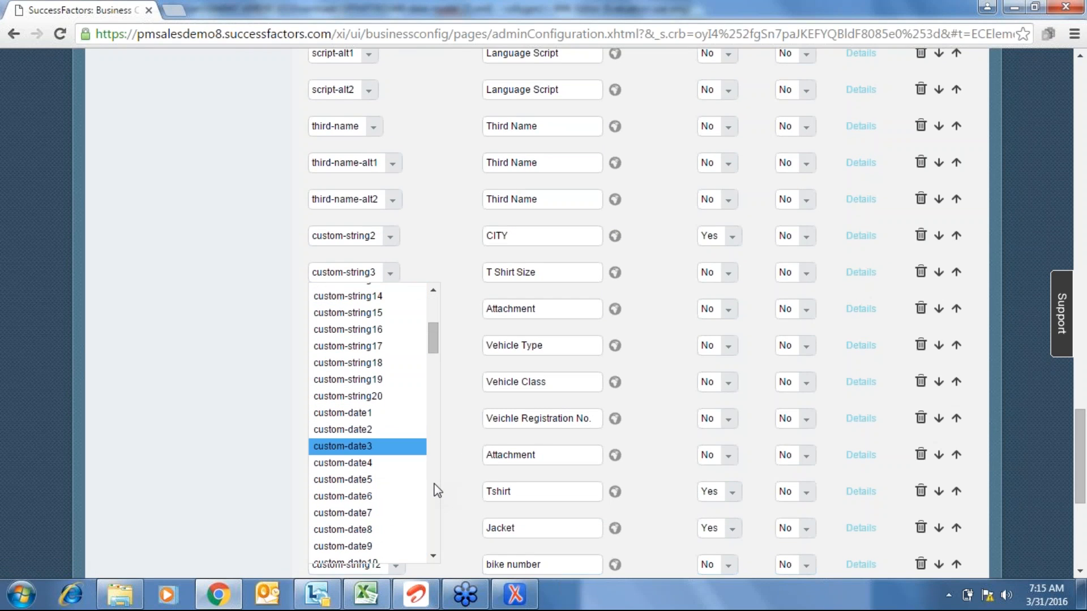
{"action": "scroll", "coordinate": [437, 491], "scroll_direction": "down", "scroll_amount": 5}
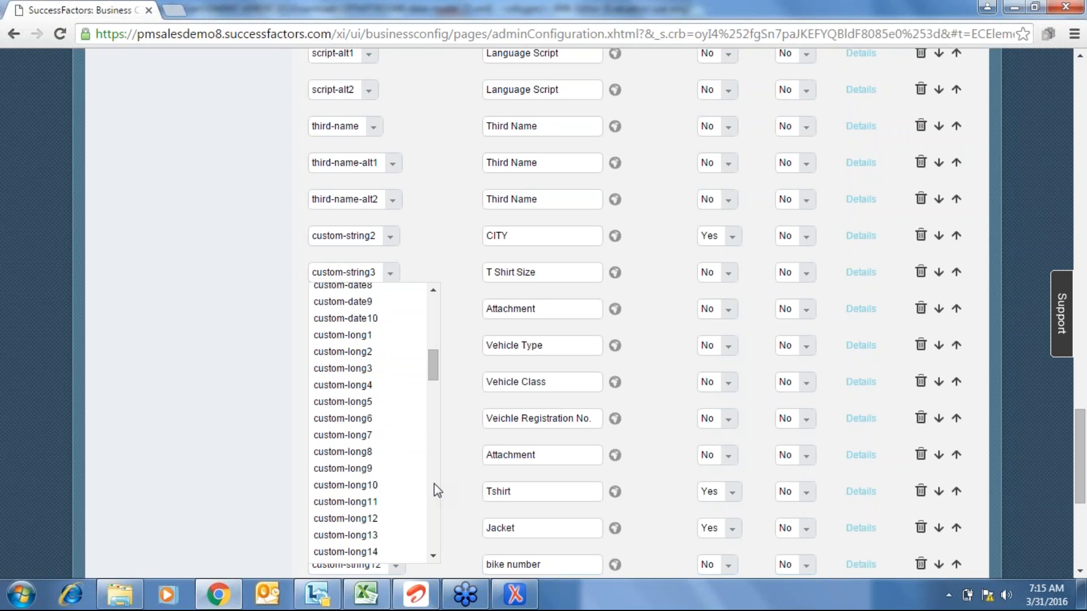
{"action": "scroll", "coordinate": [437, 490], "scroll_direction": "down", "scroll_amount": 5}
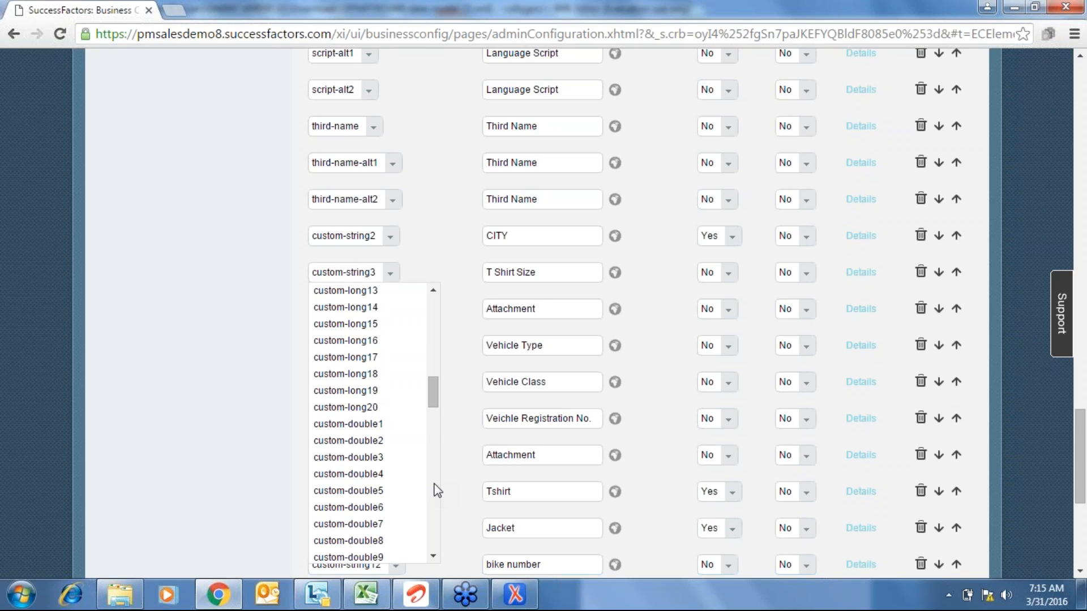
{"action": "scroll", "coordinate": [437, 490], "scroll_direction": "down", "scroll_amount": 5}
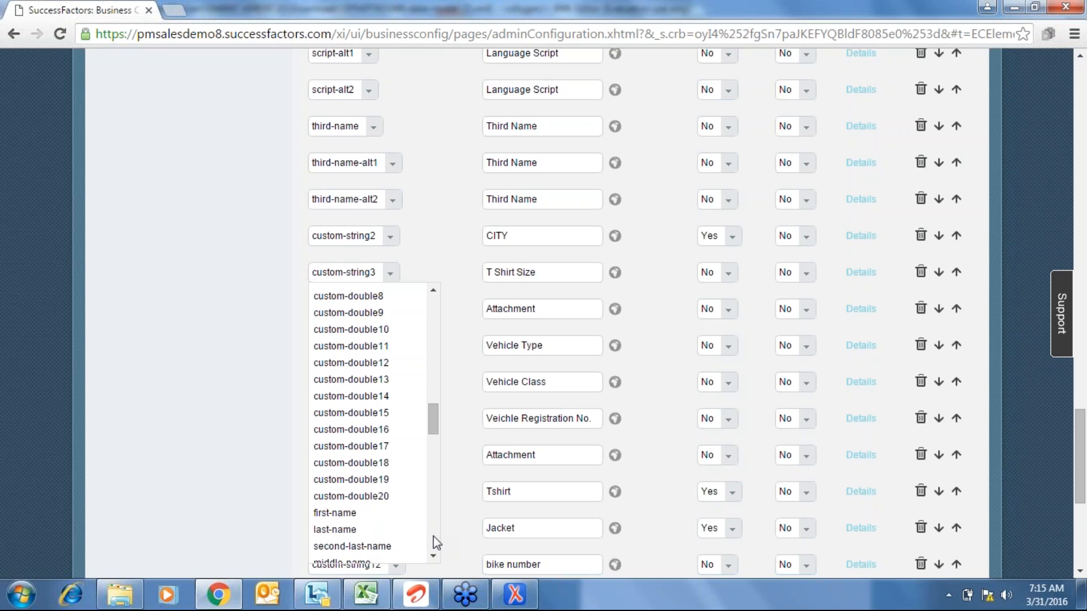
{"action": "left_click", "coordinate": [213, 344]}
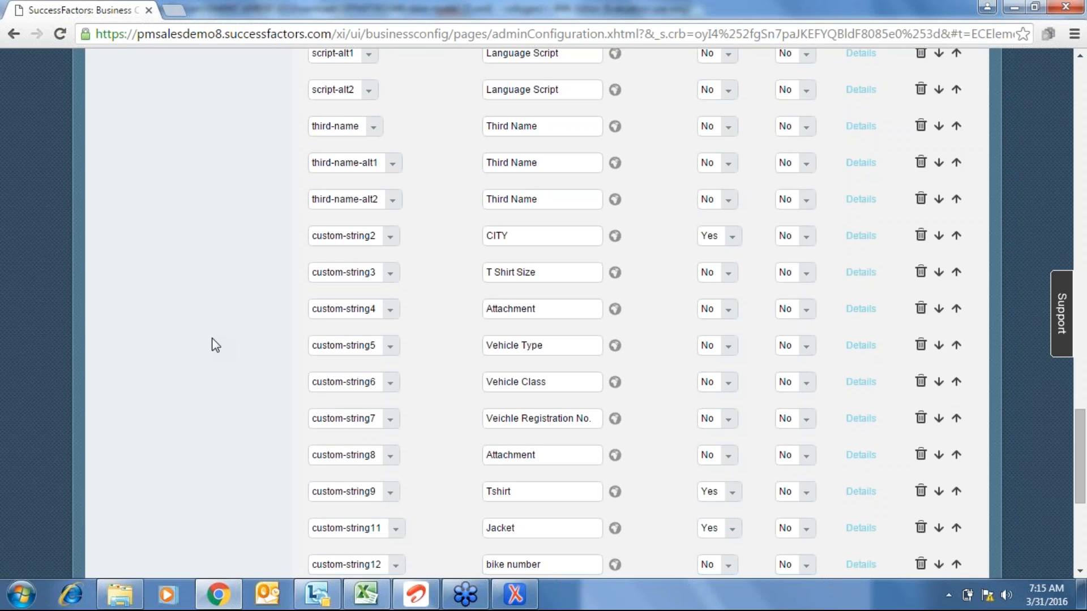
- Leave the new empty row's field at No Selection, then return to the XML data model file
{"action": "scroll", "coordinate": [213, 344], "scroll_direction": "down", "scroll_amount": 6}
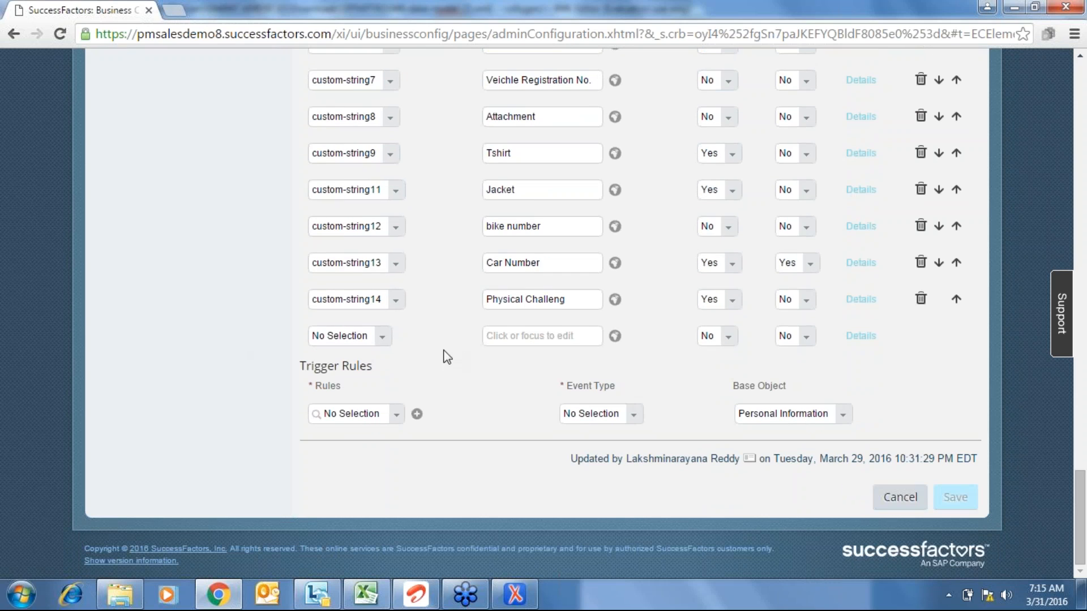
{"action": "left_click", "coordinate": [387, 338]}
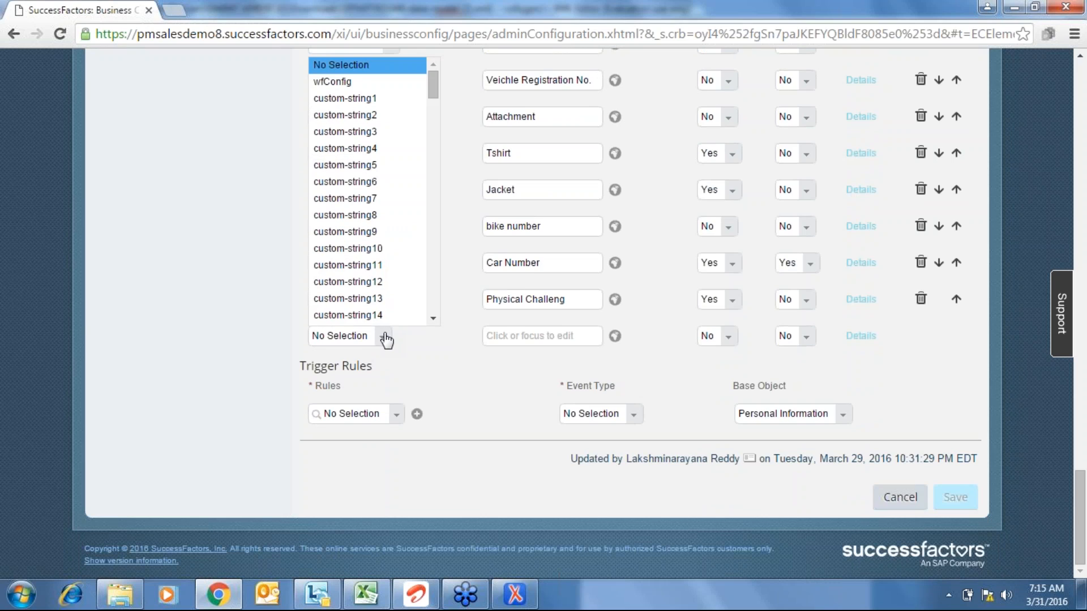
{"action": "left_click", "coordinate": [189, 304]}
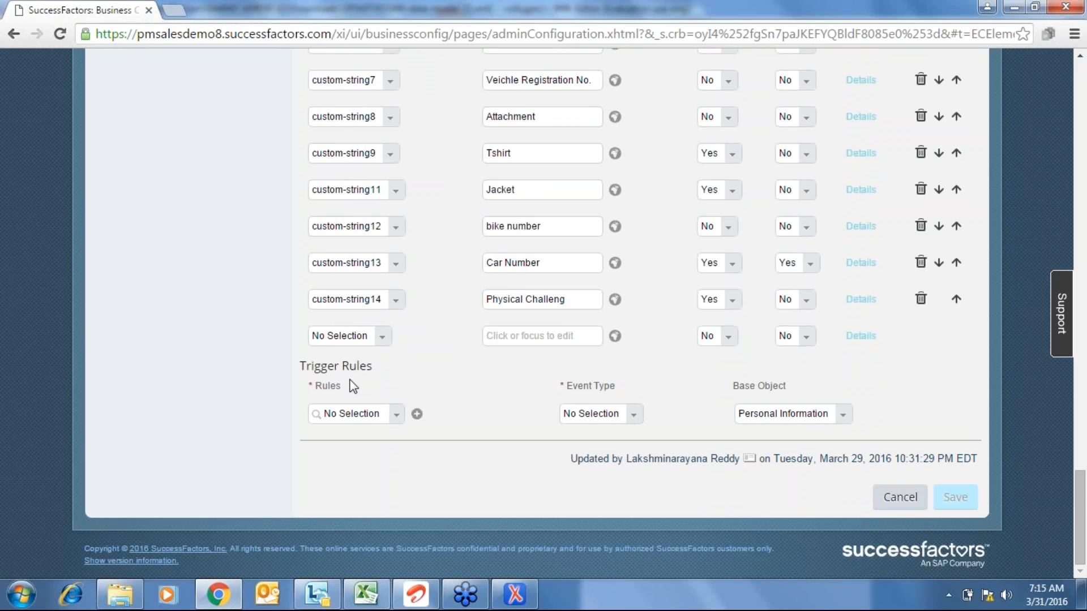
{"action": "left_click", "coordinate": [381, 339]}
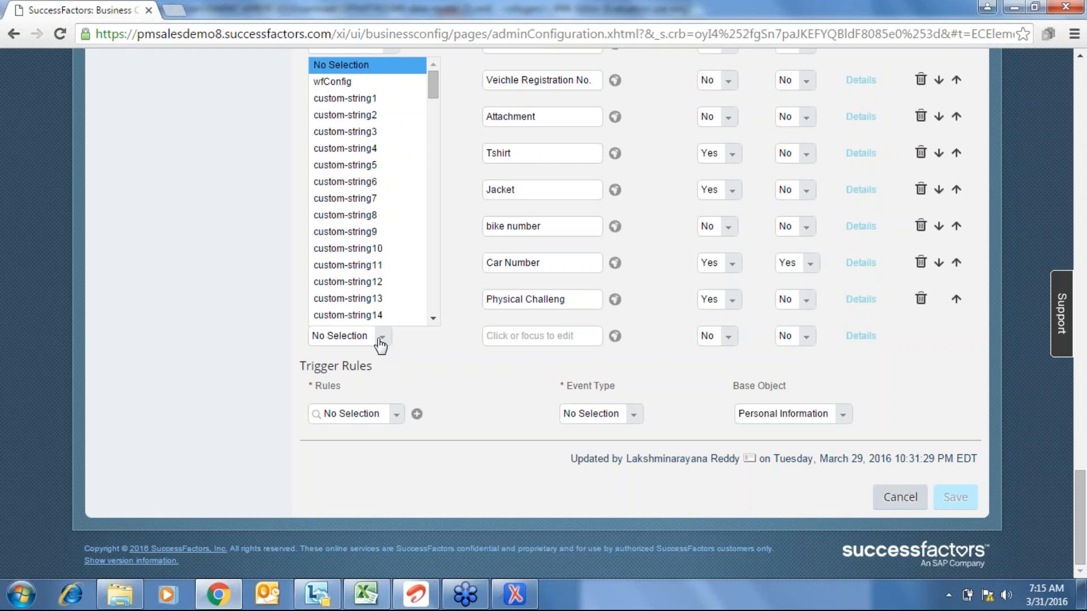
{"action": "left_click", "coordinate": [200, 276]}
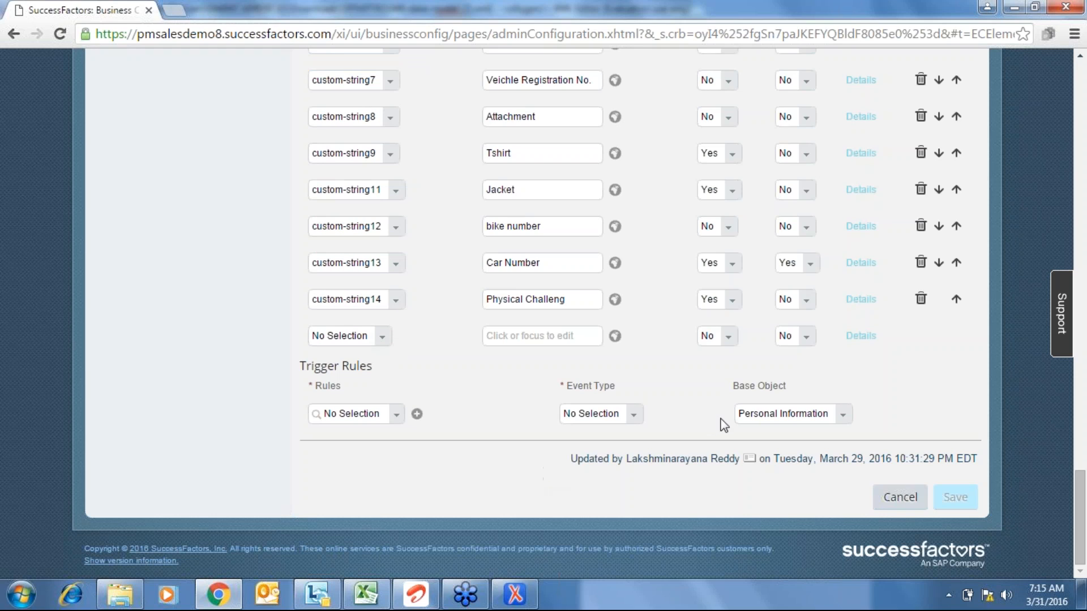
{"action": "left_click", "coordinate": [522, 598]}
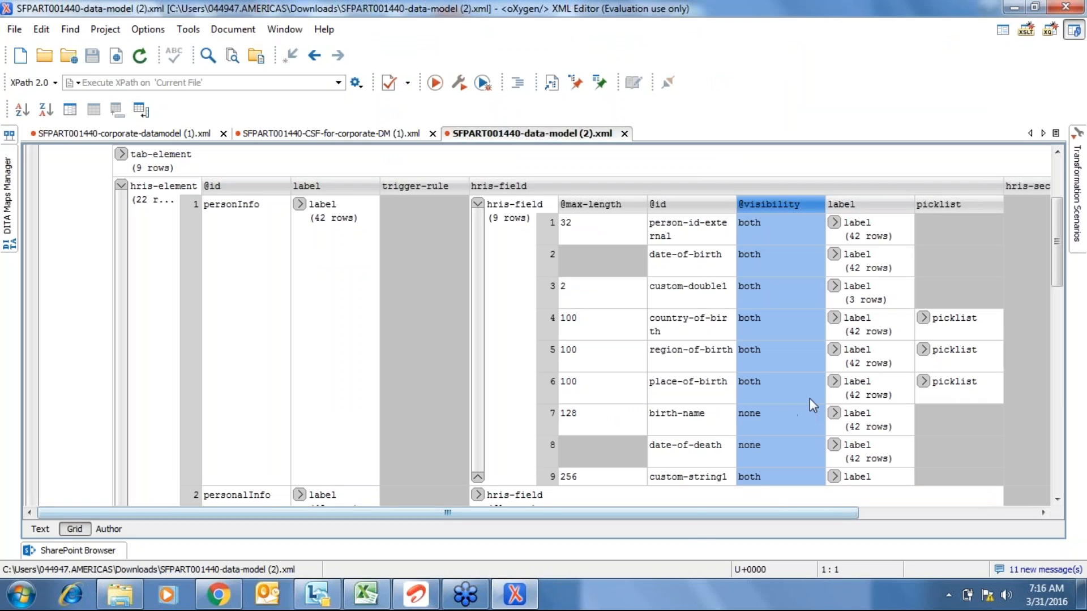
- Inspect country-of-birth's label translations and max-length 100, then select region-of-birth
{"action": "left_click", "coordinate": [834, 318]}
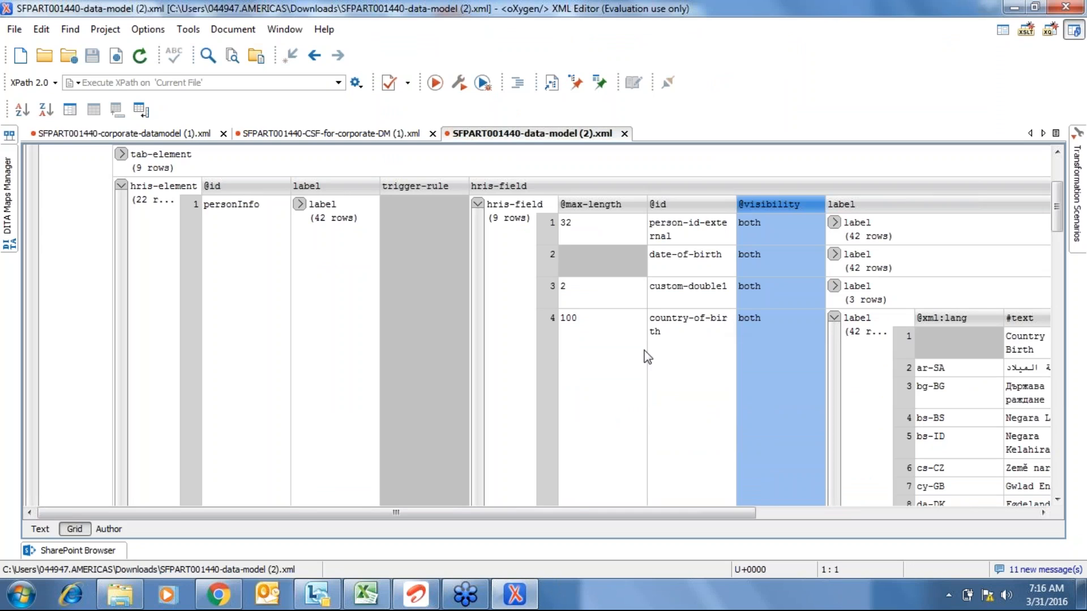
{"action": "left_click", "coordinate": [644, 350]}
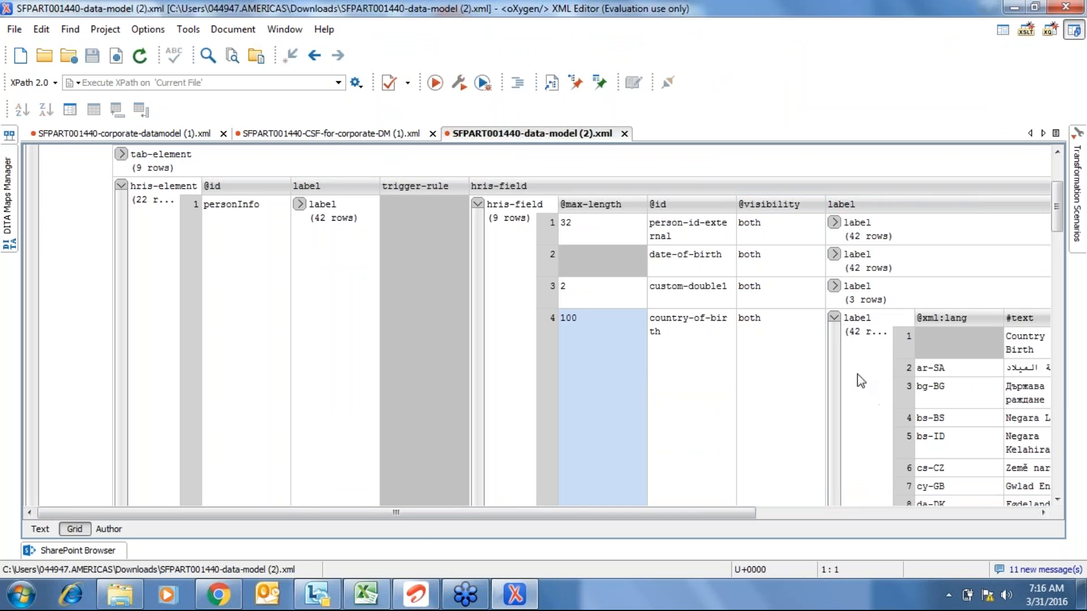
{"action": "left_click", "coordinate": [834, 318]}
{"action": "left_click", "coordinate": [670, 364]}
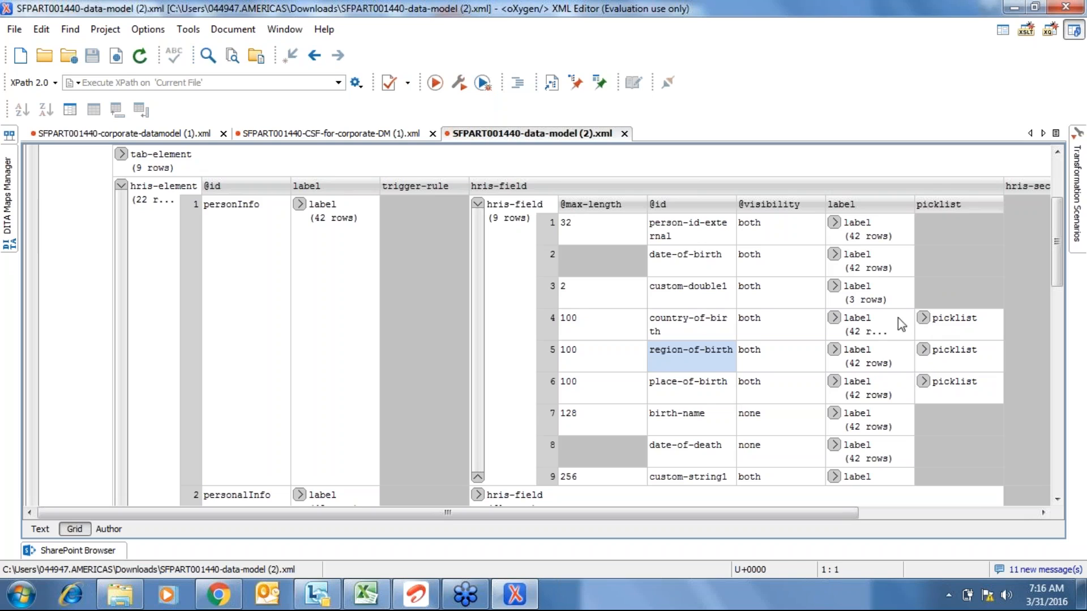
- Collapse personInfo's fields and expand personalInfo's 61 hris-field entries, selecting first-name
{"action": "left_click", "coordinate": [477, 204]}
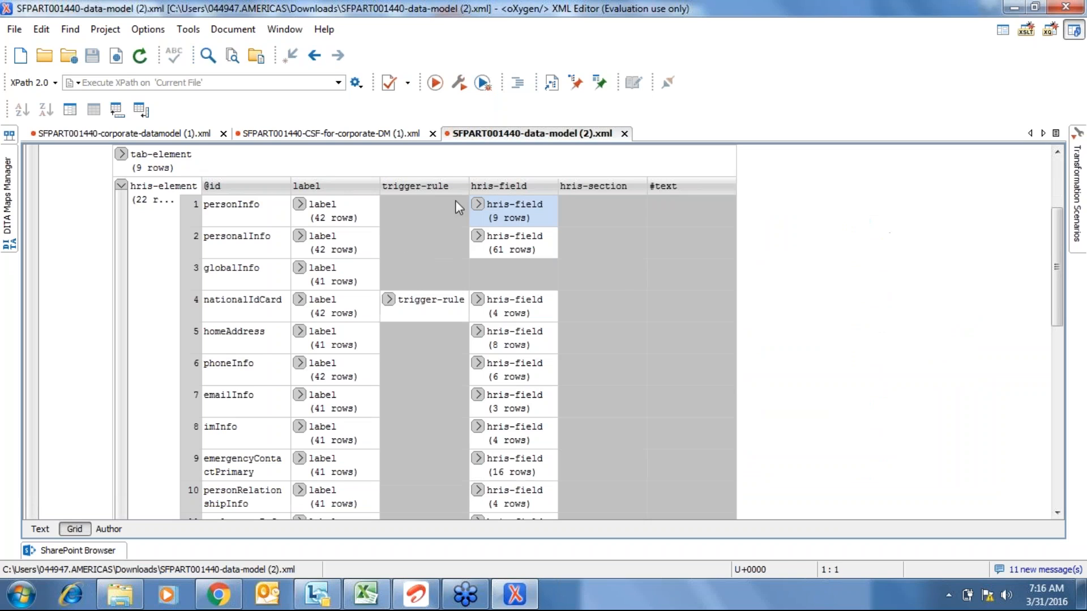
{"action": "left_click", "coordinate": [478, 236]}
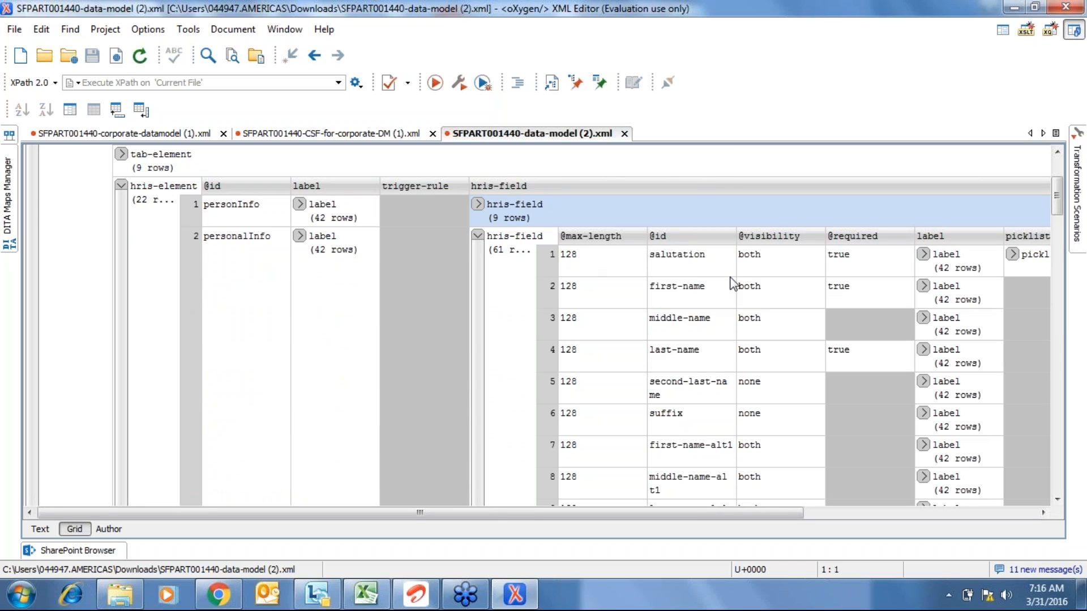
{"action": "left_click", "coordinate": [677, 286]}
{"action": "left_click", "coordinate": [22, 594]}
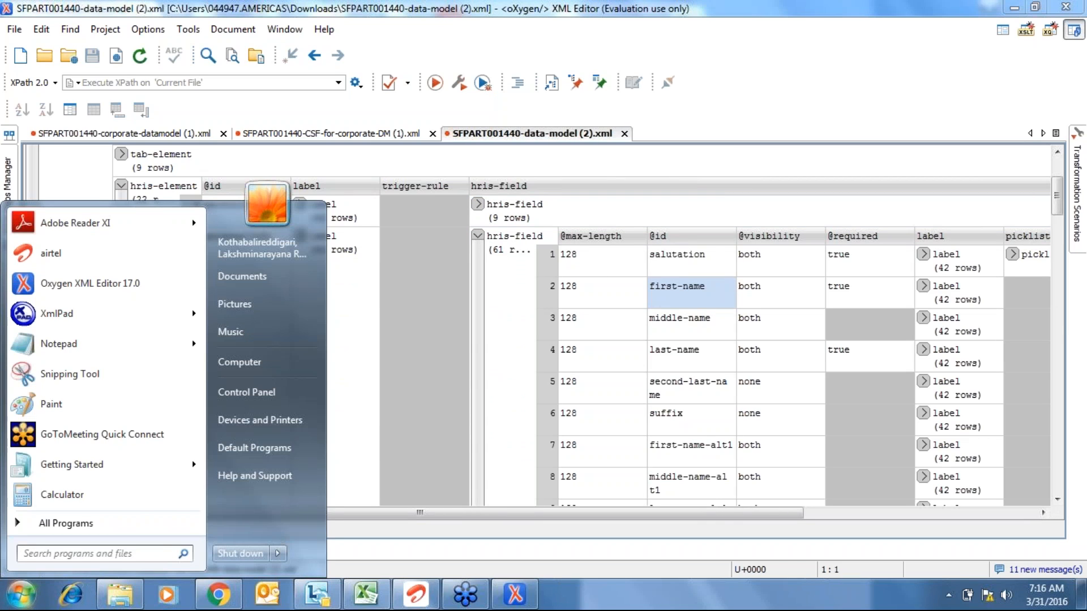
- Launch Notepad from Start search, maximize it, and type the heading 'PIck List::::::::::::::'
{"action": "type", "text": "notee"}
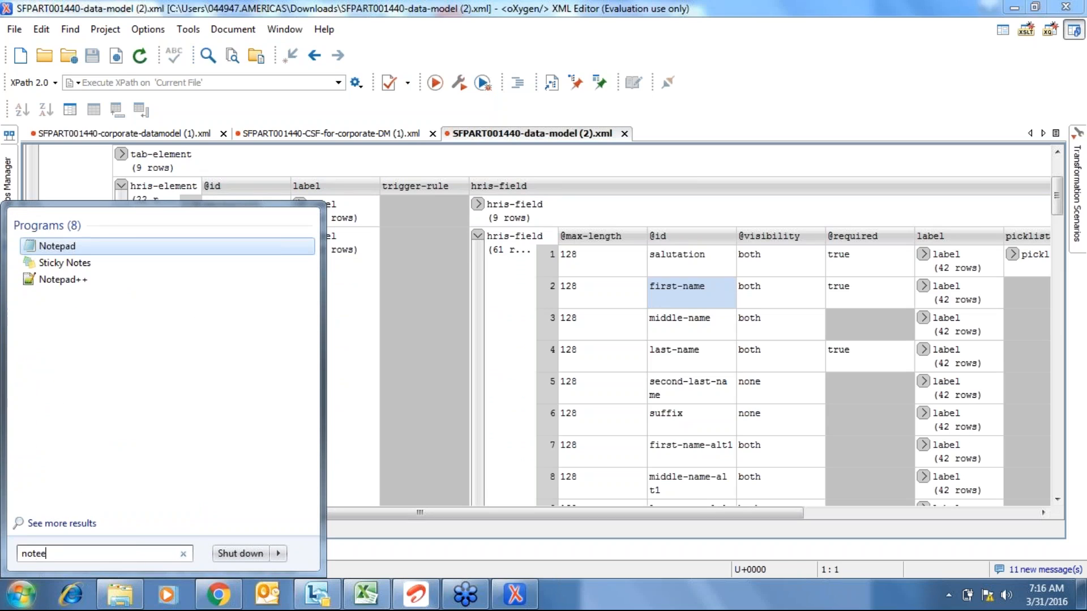
{"action": "key", "text": "BackSpace"}
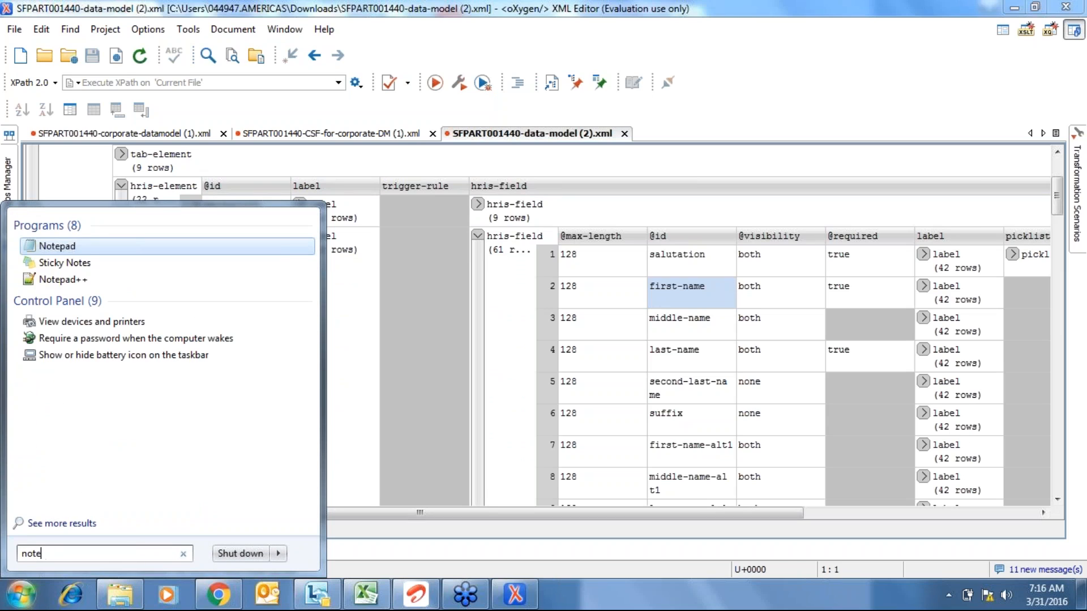
{"action": "key", "text": "Return"}
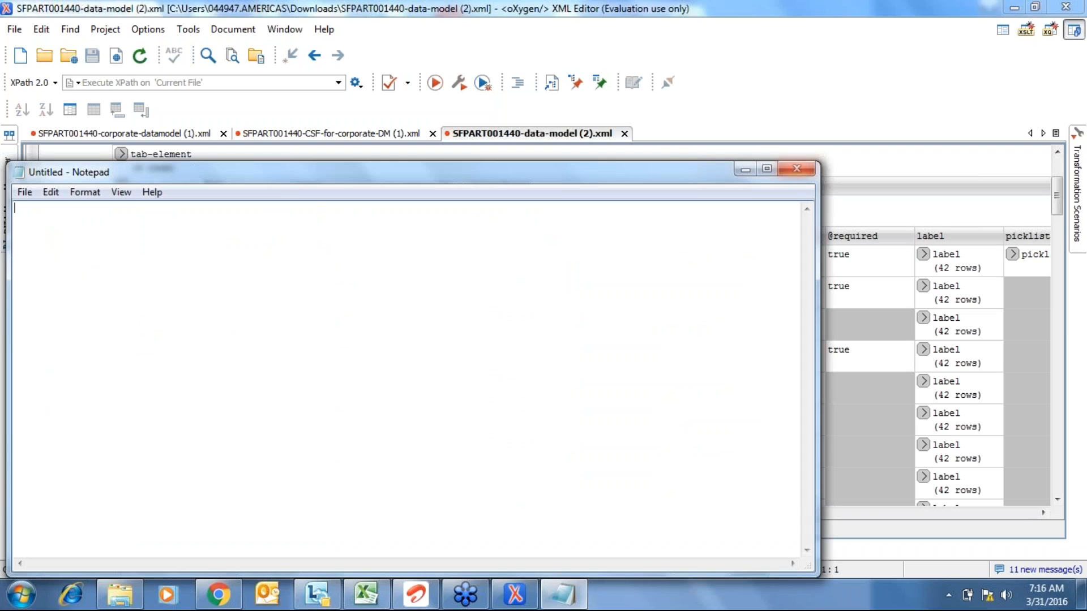
{"action": "left_click", "coordinate": [766, 168]}
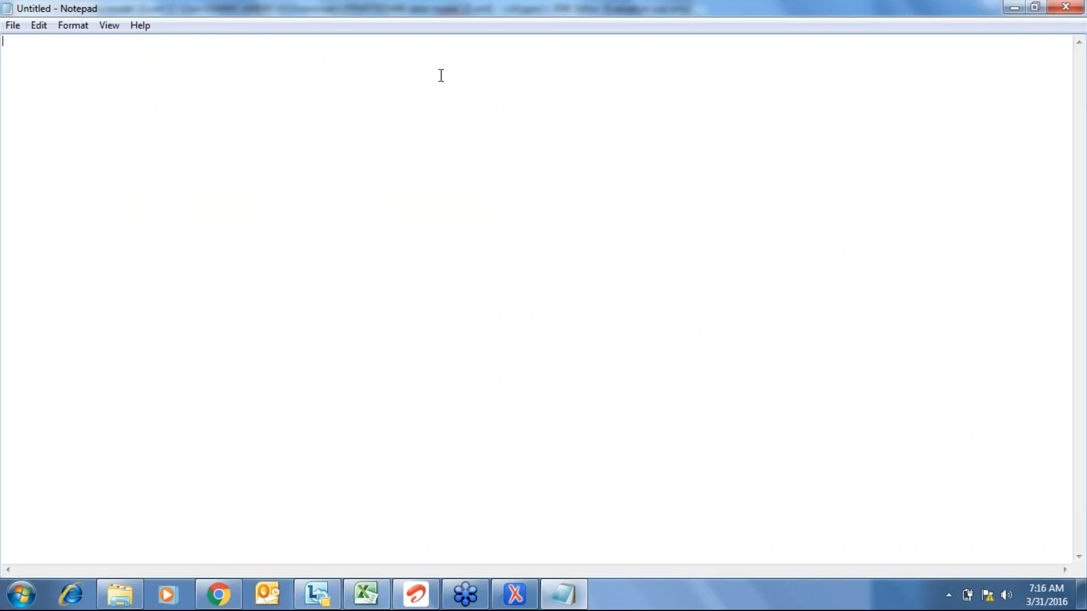
{"action": "type", "text": "PIck List::::::::::::::"}
- Open Admin Center in a new browser tab and search for 'add a new empl'
{"action": "left_click", "coordinate": [217, 594]}
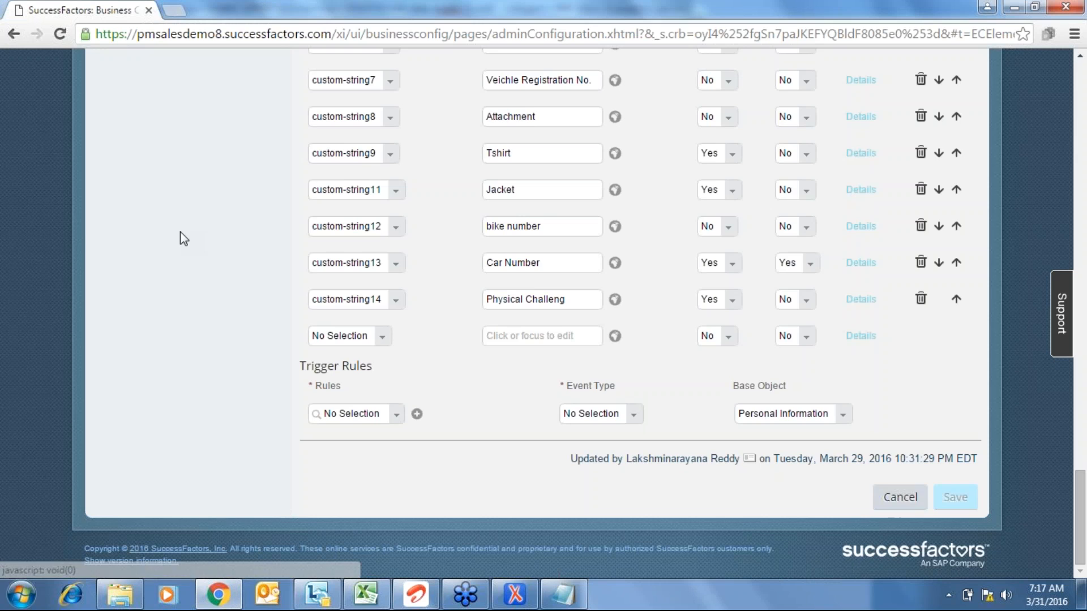
{"action": "scroll", "coordinate": [180, 232], "scroll_direction": "up", "scroll_amount": 20}
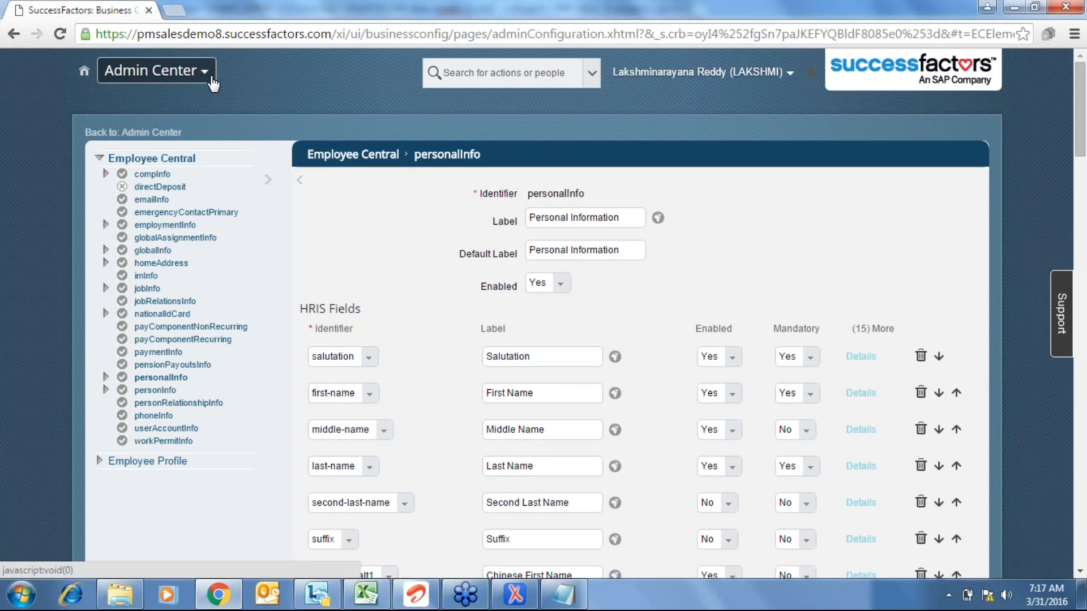
{"action": "left_click", "coordinate": [170, 71]}
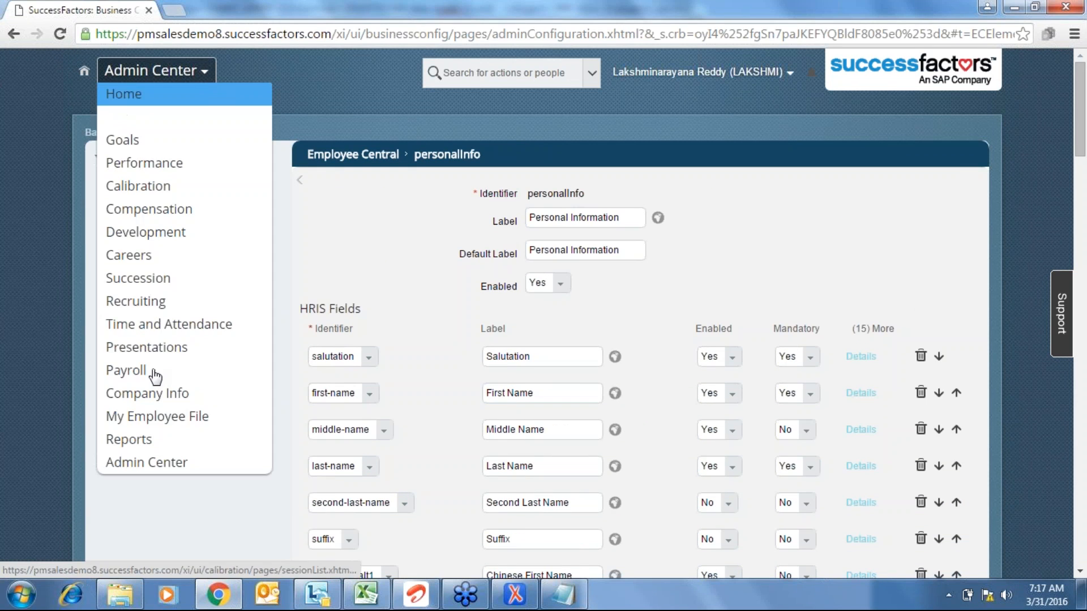
{"action": "right_click", "coordinate": [153, 461]}
{"action": "left_click", "coordinate": [262, 333]}
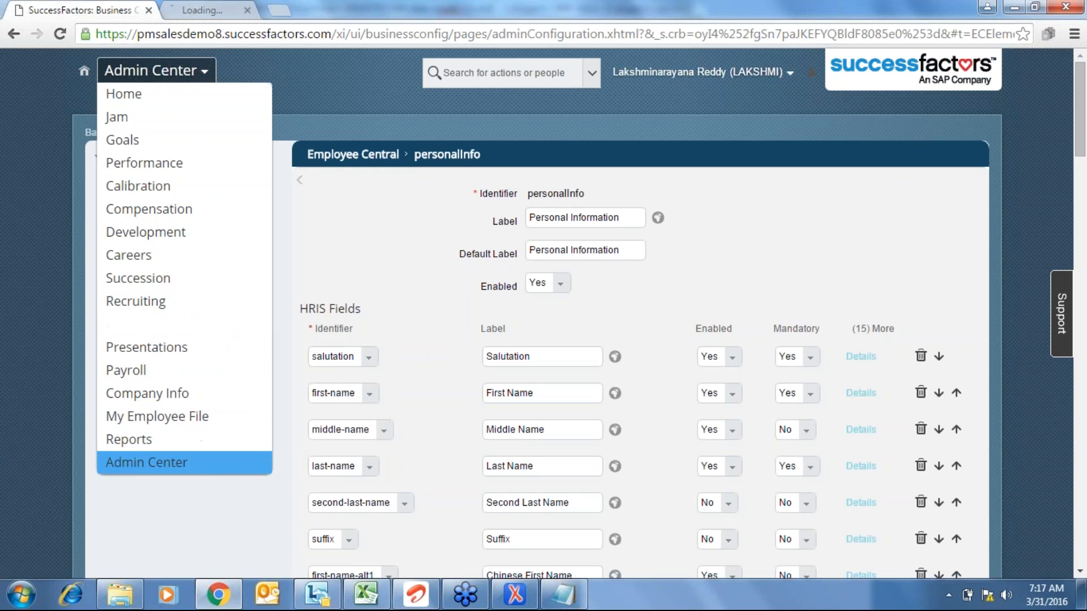
{"action": "left_click", "coordinate": [265, 8]}
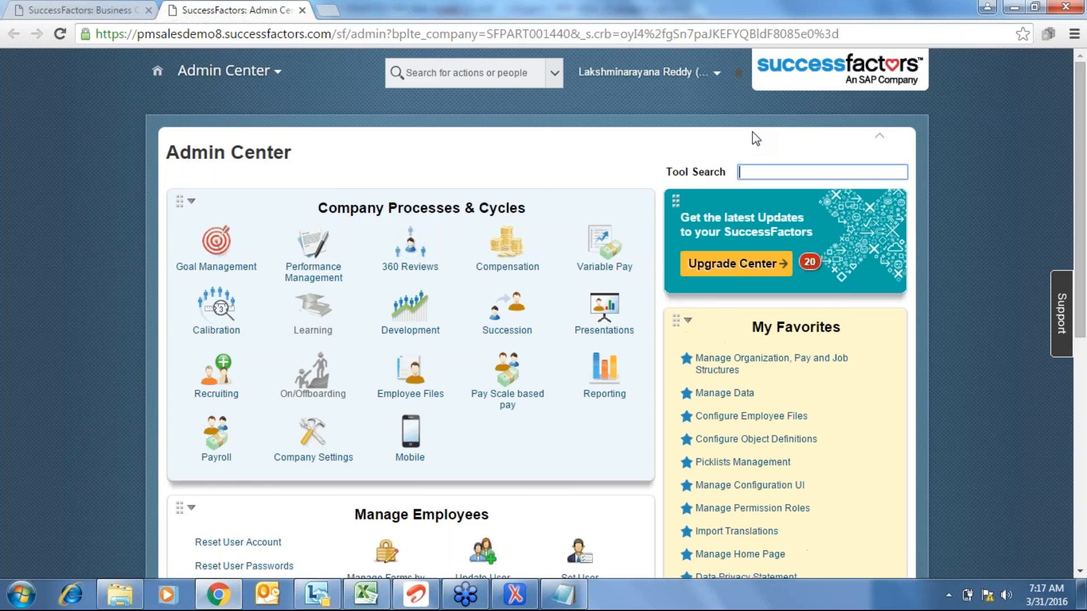
{"action": "left_click", "coordinate": [527, 64]}
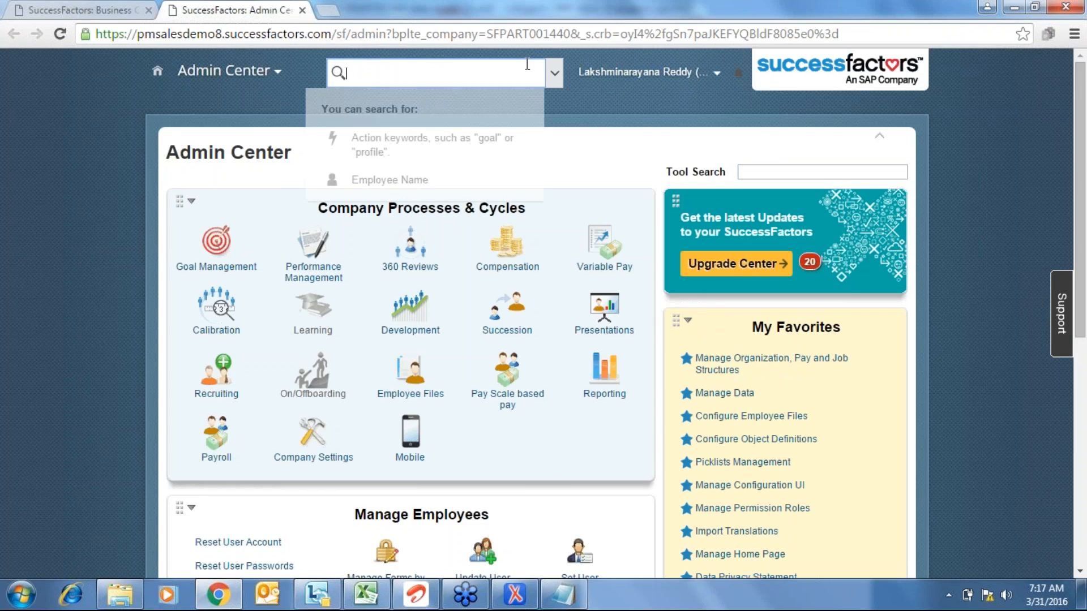
{"action": "type", "text": "add a new empl"}
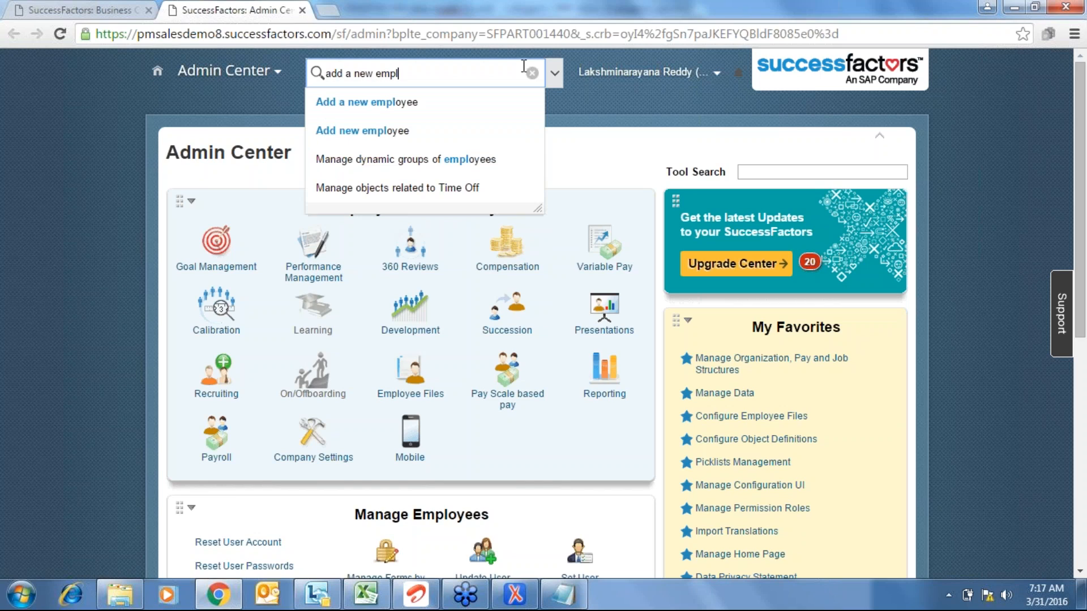
- Open the Add New Employee form and browse the Salutation options, leaving No Selection
{"action": "left_click", "coordinate": [368, 105]}
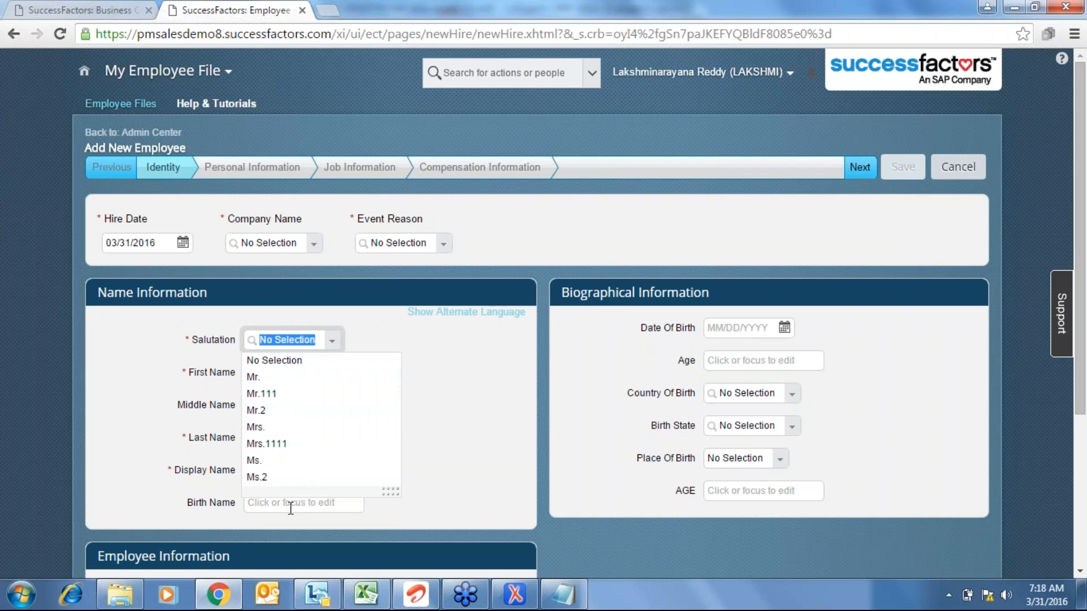
{"action": "left_click", "coordinate": [444, 413]}
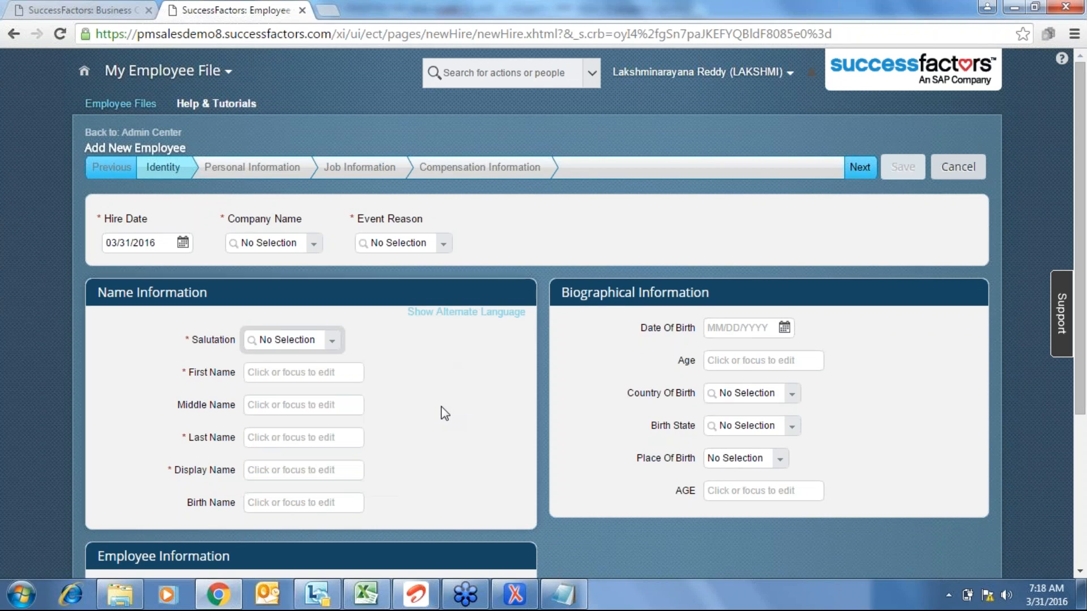
{"action": "left_click", "coordinate": [305, 338]}
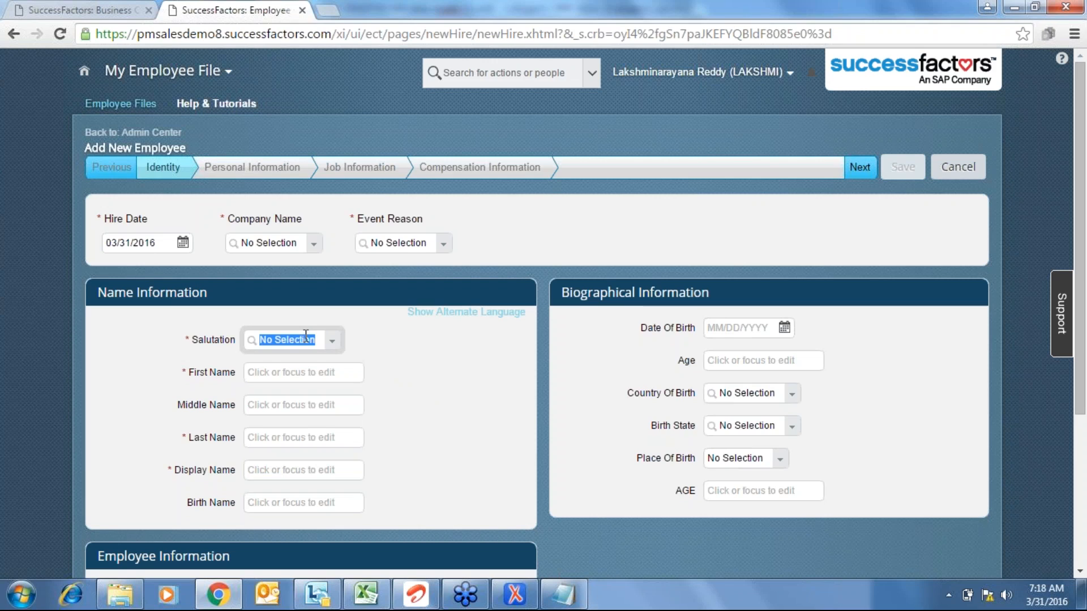
{"action": "type", "text": "b"}
{"action": "left_click", "coordinate": [308, 373]}
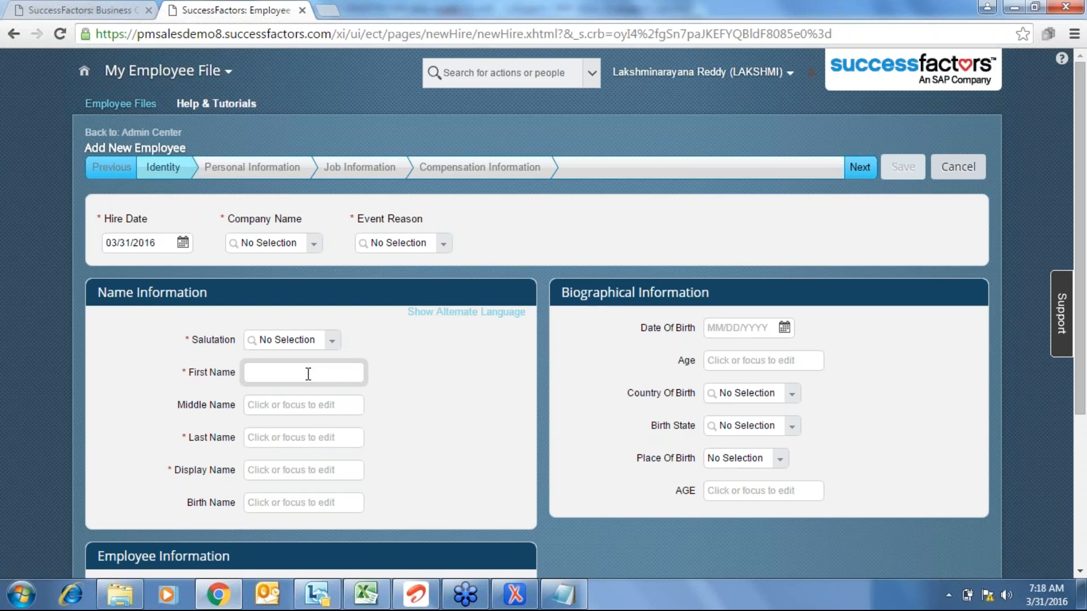
{"action": "left_click", "coordinate": [336, 342]}
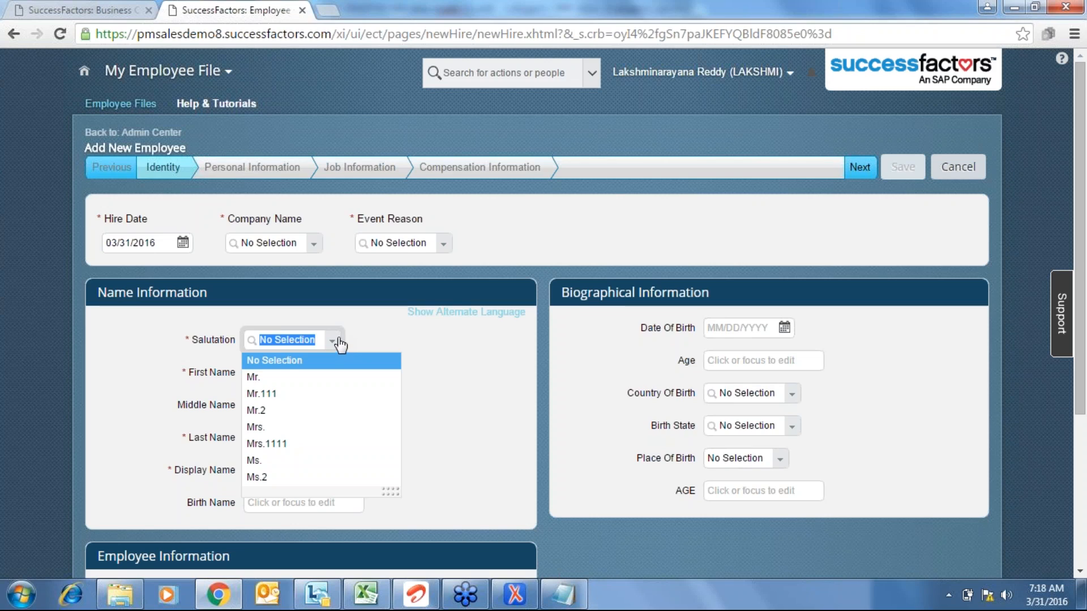
{"action": "left_click", "coordinate": [277, 324]}
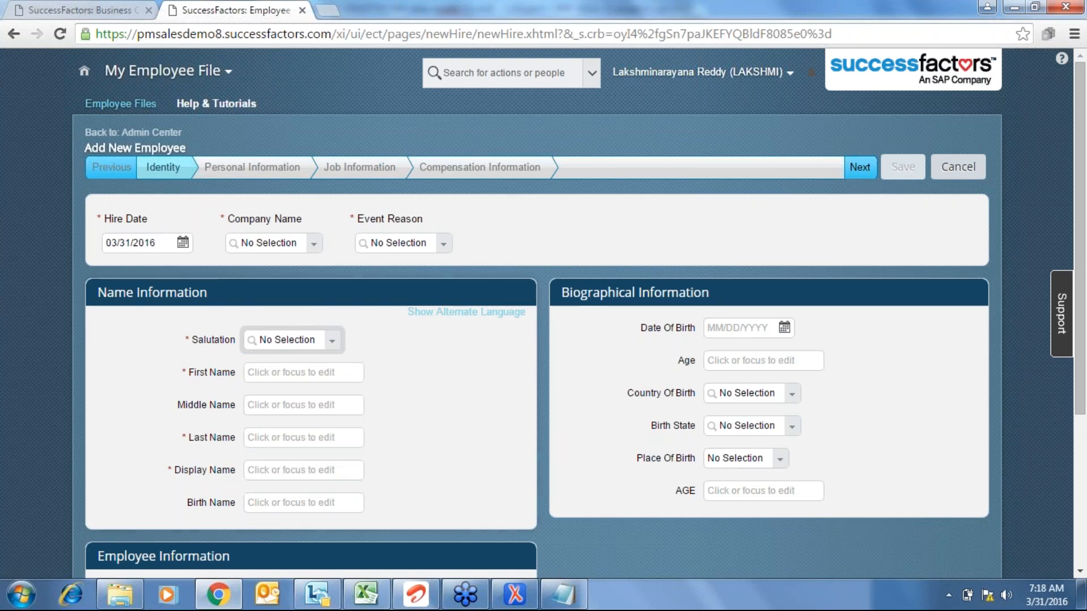
- Add the line '- Standard Picklists(SF already delivered)' under the PIck List heading
{"action": "left_click", "coordinate": [571, 596]}
{"action": "key", "text": "Return"}
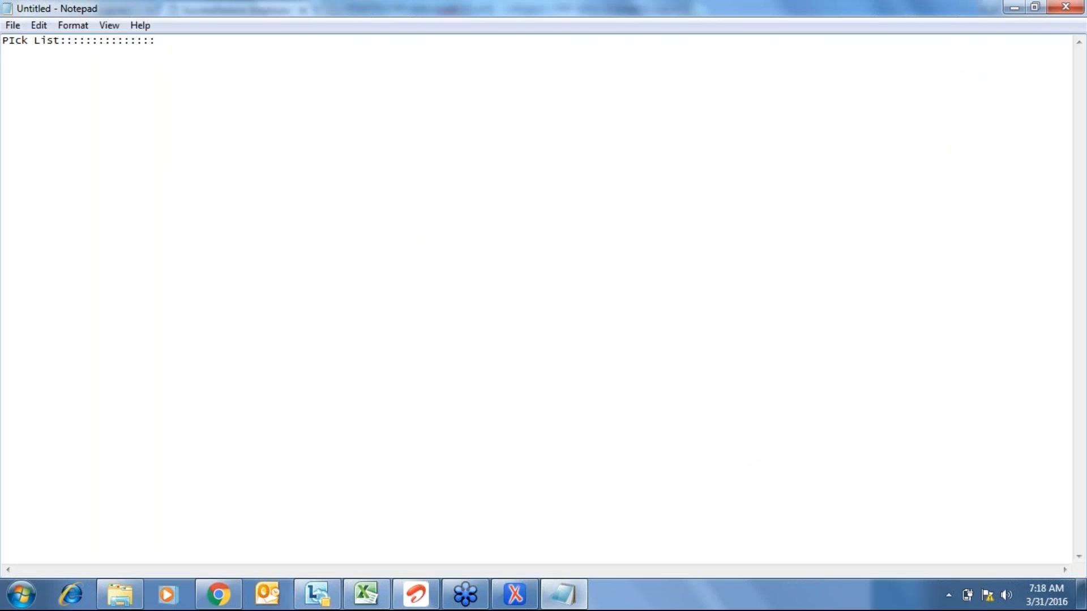
{"action": "type", "text": "- Standard Picklists(SF already delivered)"}
- Add the '- Custom Pick lists' and 'MDF Picklists(MDF)' lines to the note
{"action": "key", "text": "Return"}
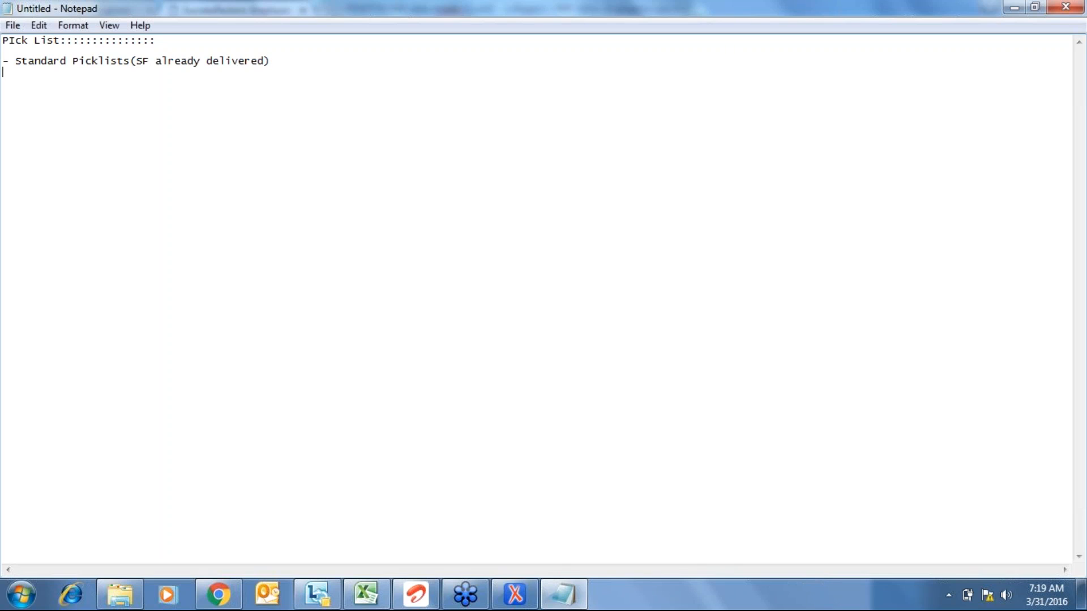
{"action": "type", "text": "- Custo"}
{"action": "type", "text": "m Pick "}
{"action": "type", "text": "lists"}
{"action": "type", "text": "MDF "}
{"action": "type", "text": "P"}
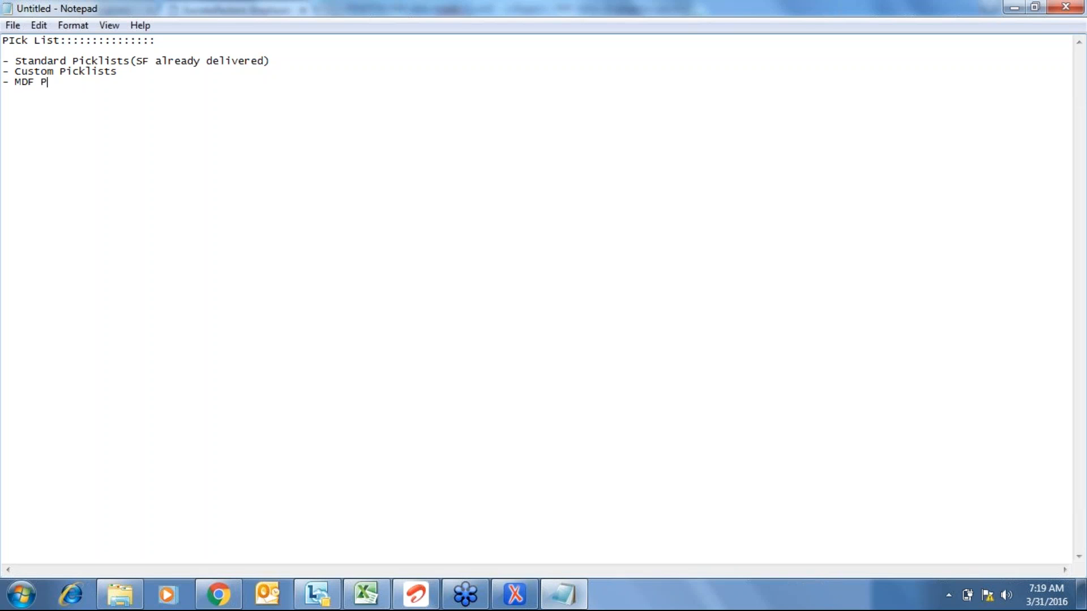
{"action": "type", "text": "icklists(MDF)"}
{"action": "key", "text": "BackSpace"}
{"action": "key", "text": "BackSpace"}
{"action": "key", "text": "BackSpace"}
{"action": "type", "text": "DF"}
{"action": "key", "text": "BackSpace"}
{"action": "type", "text": "F)"}
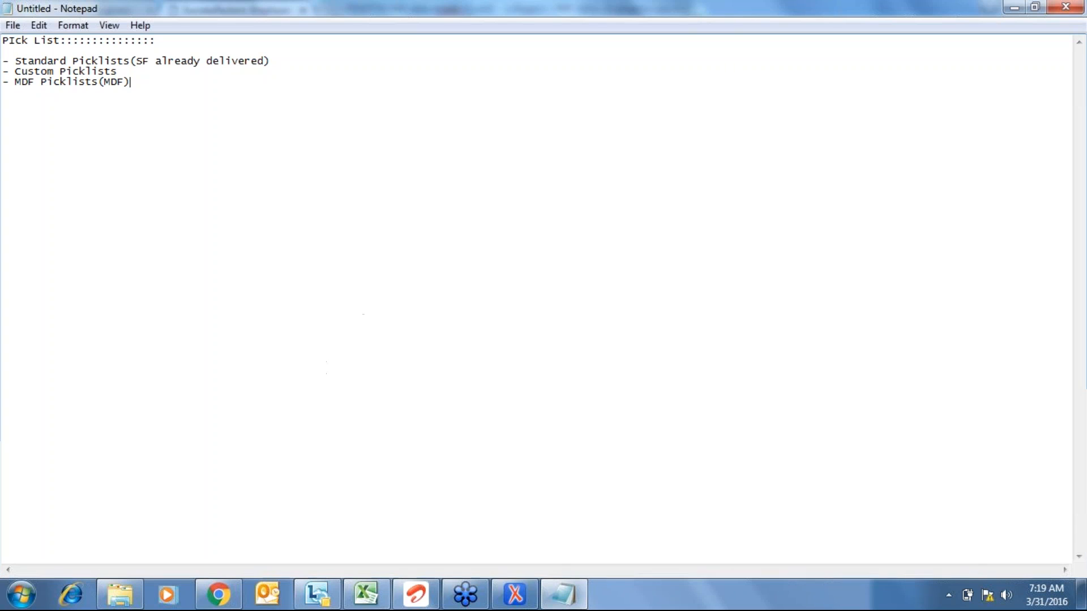
{"action": "left_click", "coordinate": [219, 594]}
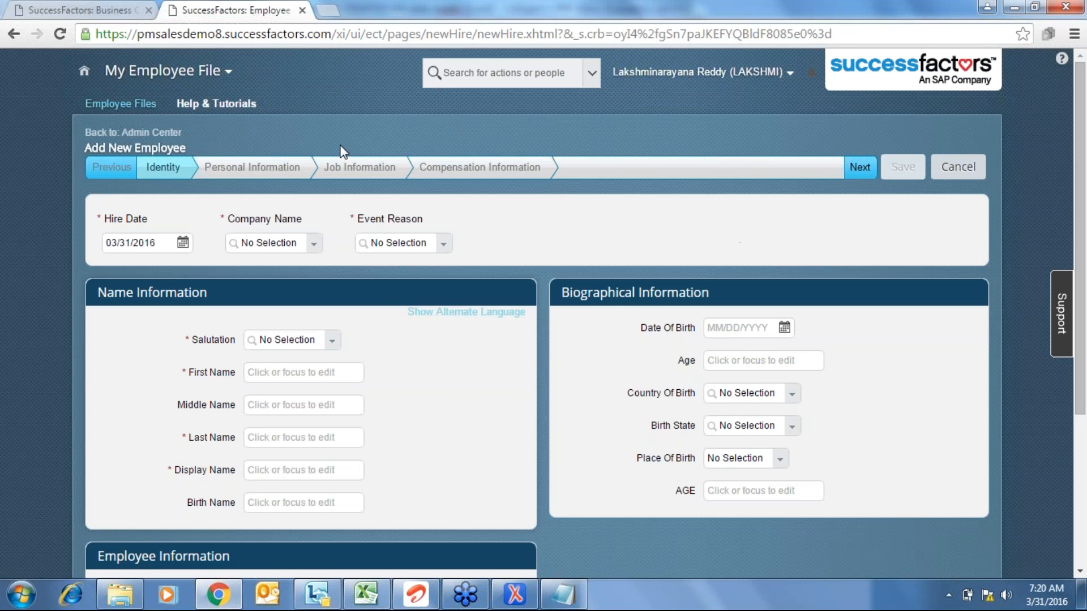
- Return to Admin Center and open Picklists Management through a 'pick' tool search
{"action": "left_click", "coordinate": [16, 7]}
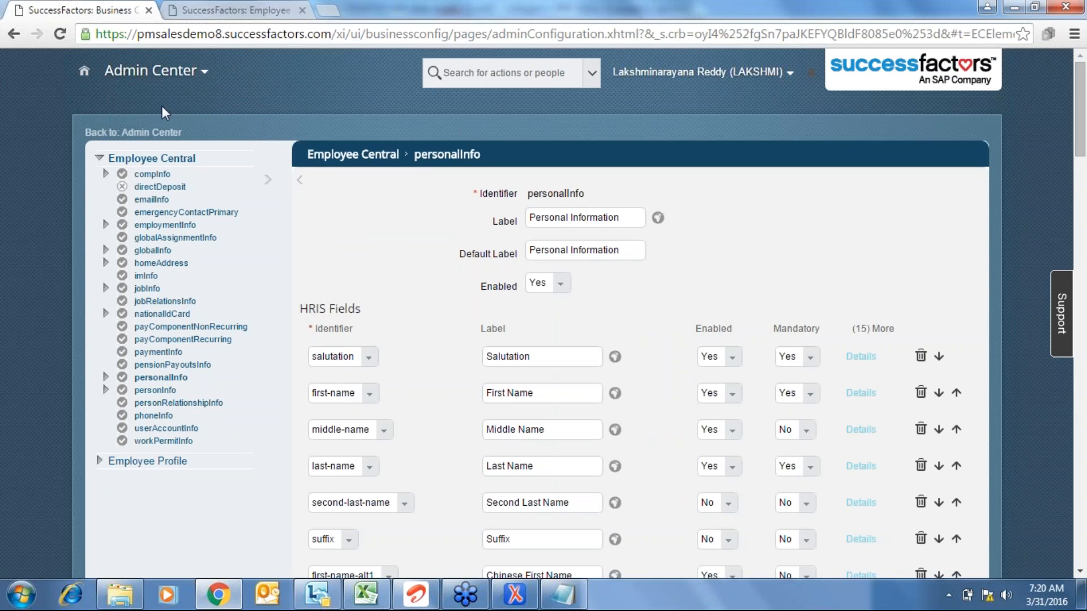
{"action": "left_click", "coordinate": [159, 134]}
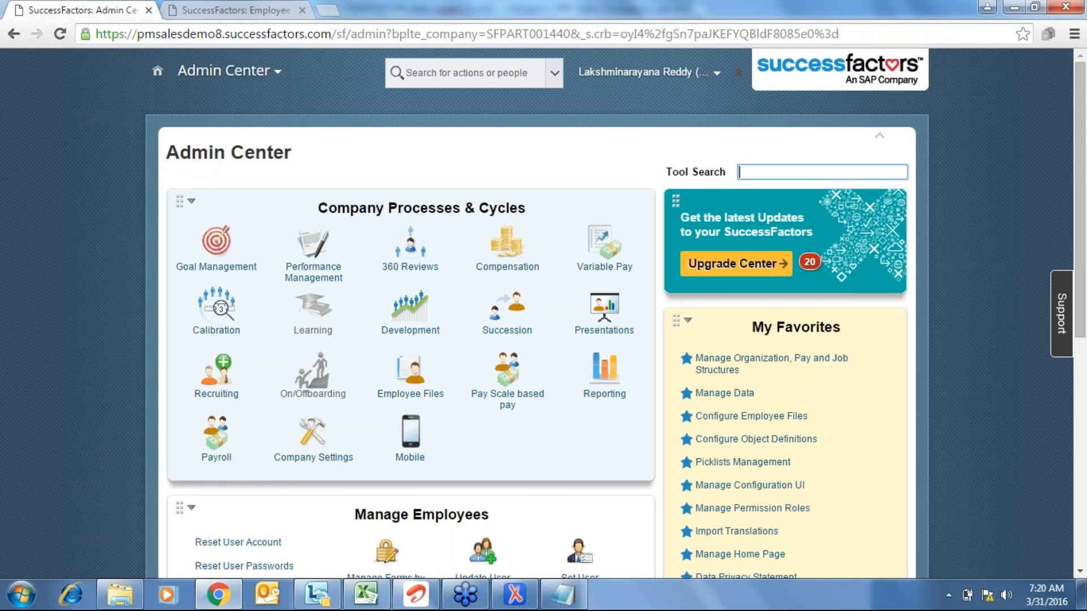
{"action": "type", "text": "pick"}
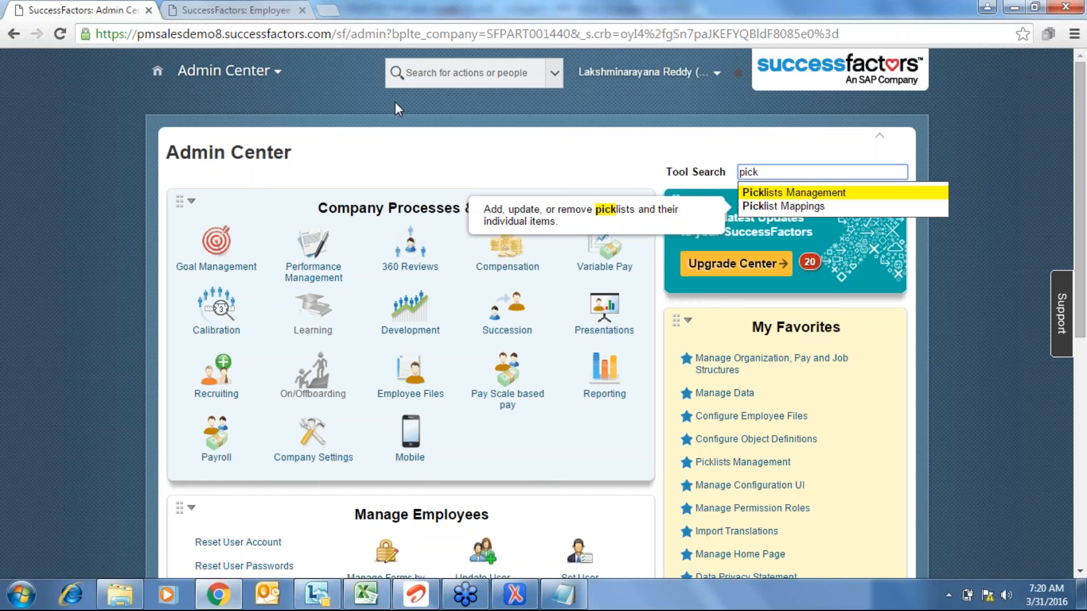
{"action": "left_click", "coordinate": [843, 193]}
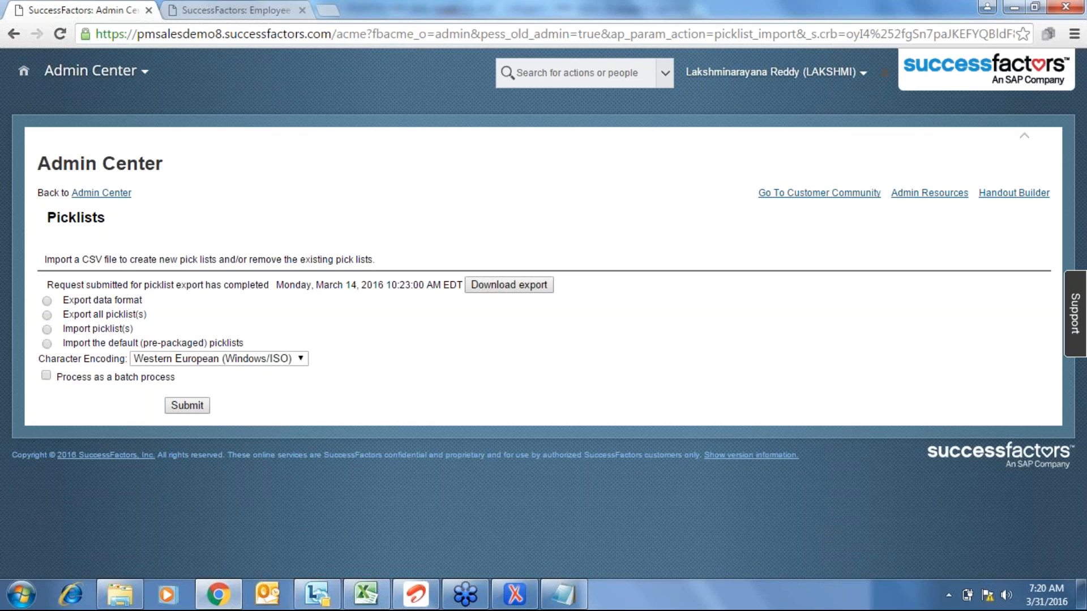
- Export all picklists, download the export file, and open the downloaded zip
{"action": "left_click", "coordinate": [48, 315]}
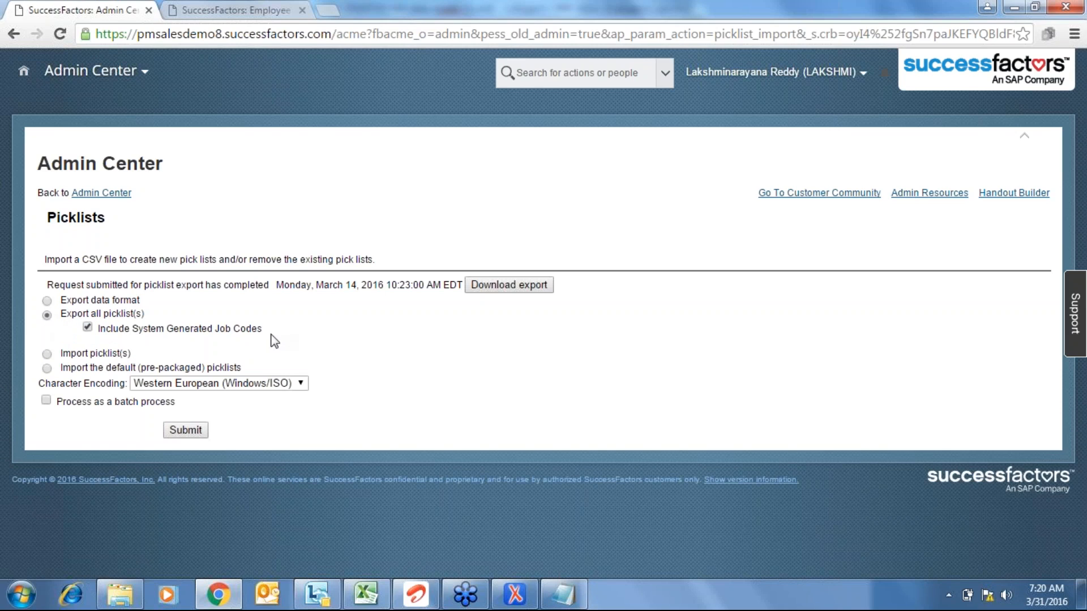
{"action": "left_click", "coordinate": [522, 289]}
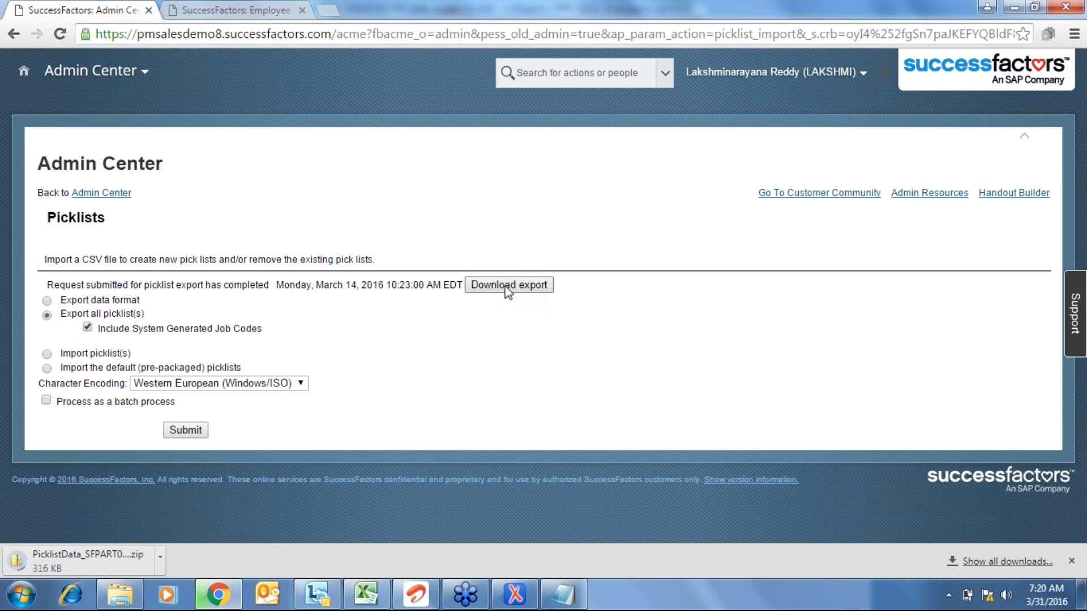
{"action": "left_click", "coordinate": [93, 555]}
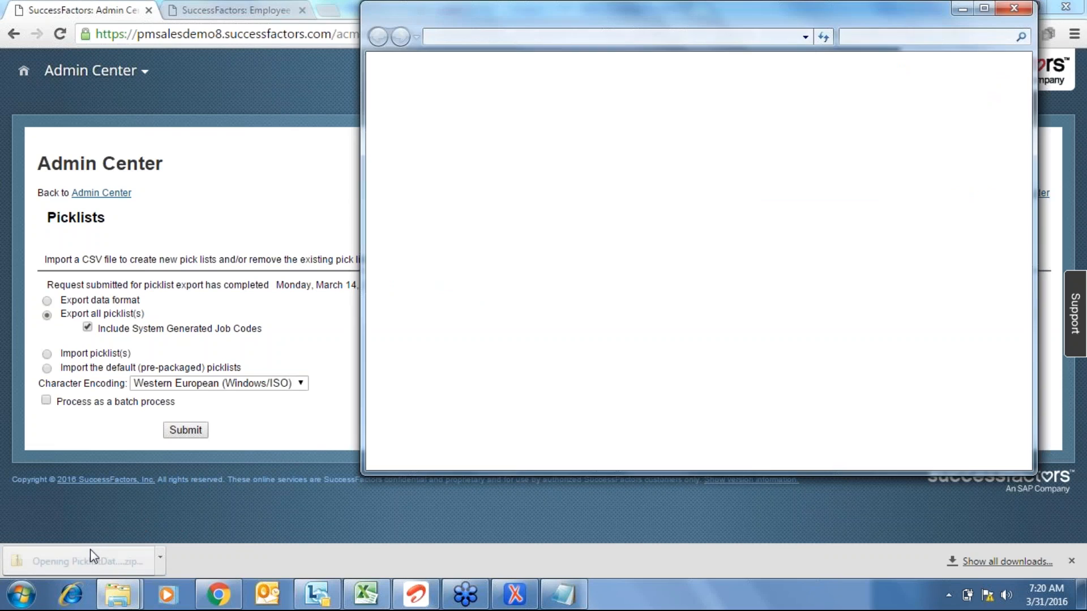
- Maximize the zip window and open the PicklistData_SFPART001440 CSV in Excel
{"action": "left_click", "coordinate": [983, 10]}
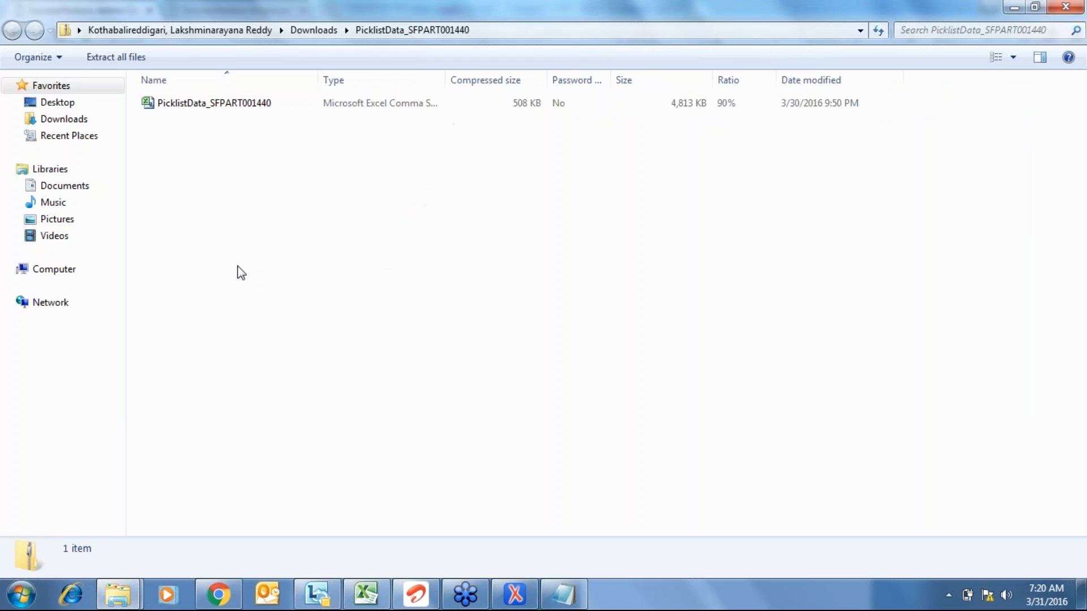
{"action": "double_click", "coordinate": [217, 106]}
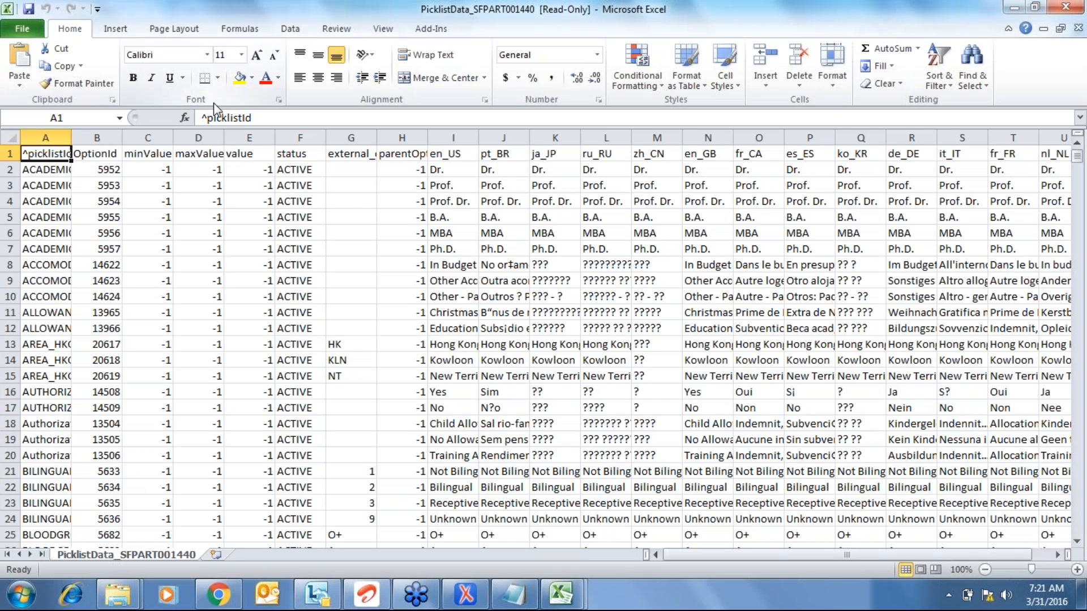
- Autofit all column widths and confirm the picklist data ends at row 14837
{"action": "key", "text": "ctrl+shift+End"}
{"action": "key", "text": "alt+o"}
{"action": "key", "text": "c"}
{"action": "key", "text": "a"}
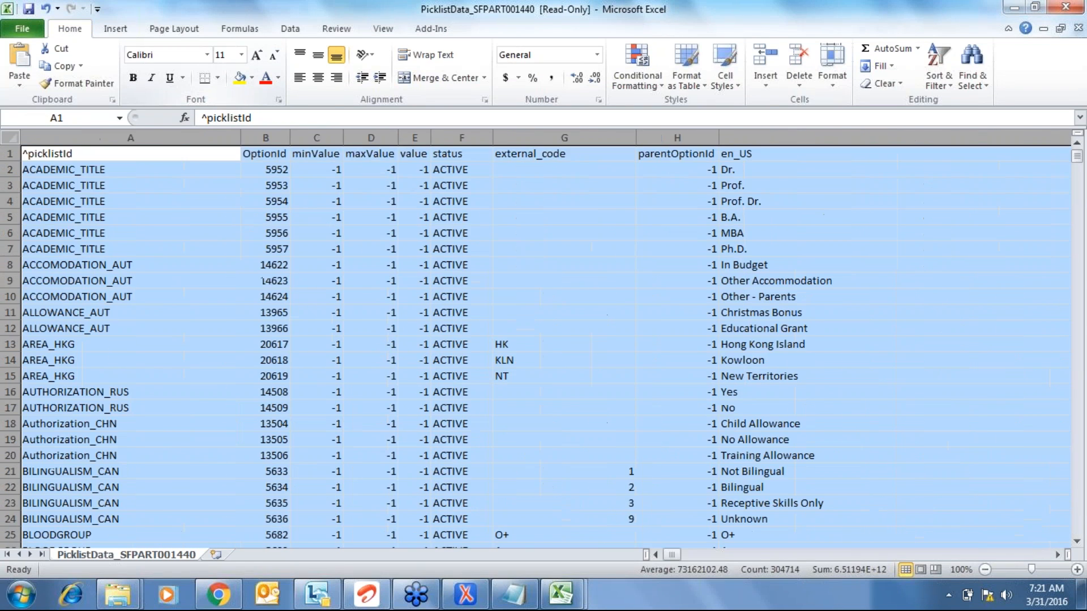
{"action": "key", "text": "ctrl+Down"}
{"action": "key", "text": "Down"}
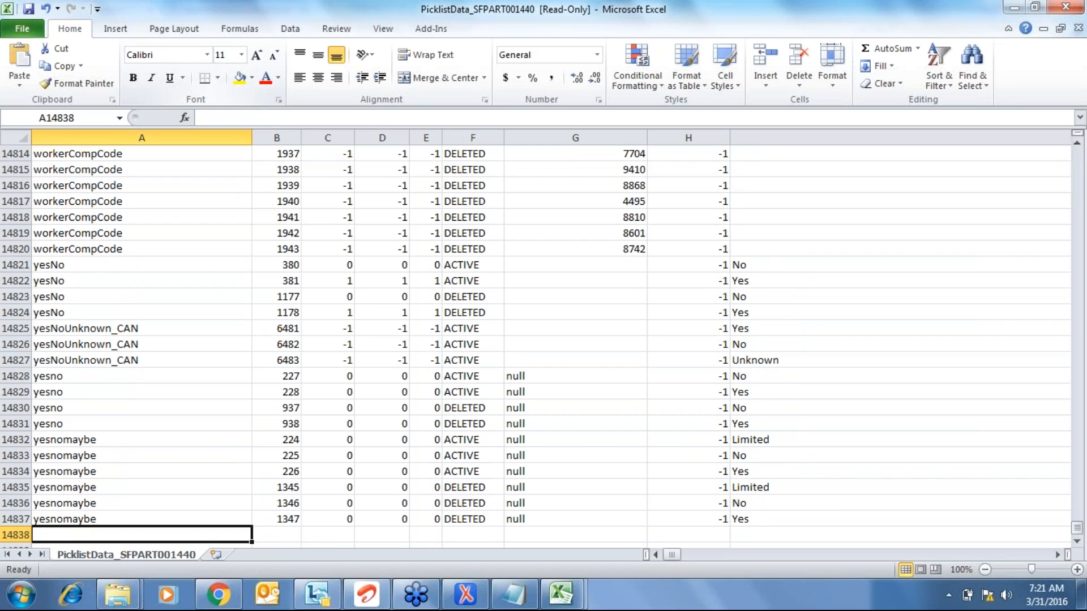
{"action": "key", "text": "Up"}
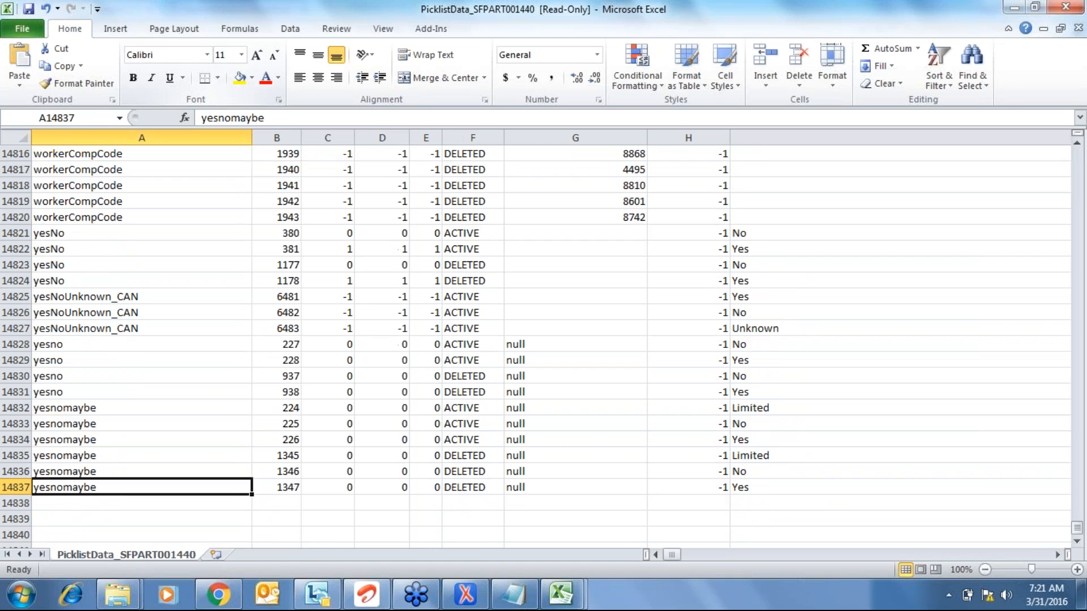
{"action": "key", "text": "ctrl+Home"}
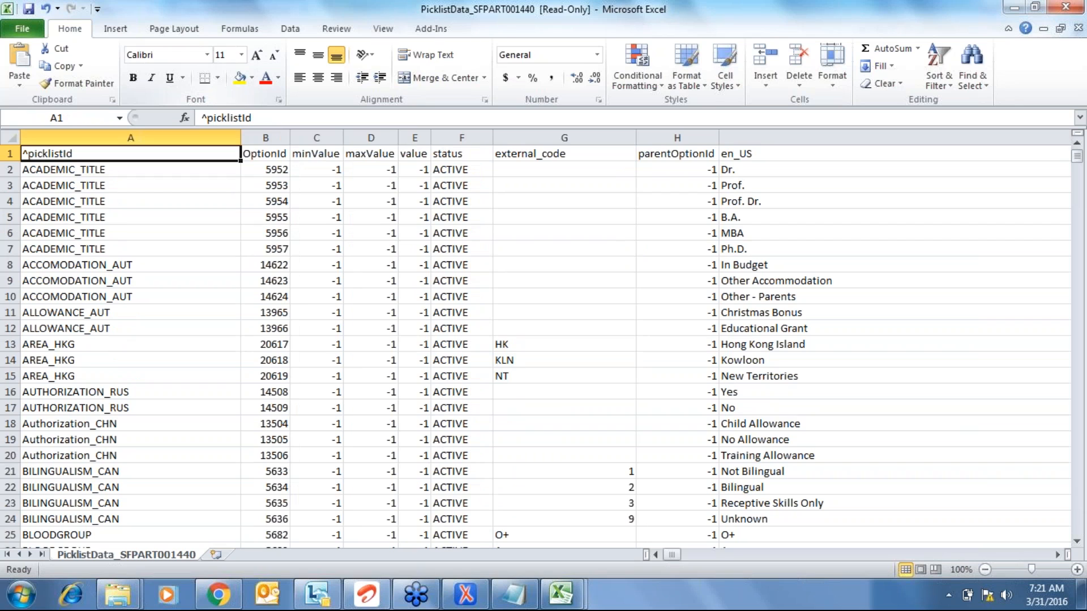
{"action": "key", "text": "ctrl+shift+End"}
{"action": "key", "text": "ctrl+Home"}
- Select the header rows down through the data and apply Data > Filter
{"action": "left_click", "coordinate": [11, 154]}
{"action": "left_click_drag", "start_coordinate": [11, 154], "coordinate": [10, 173]}
{"action": "key", "text": "ctrl+shift+Down"}
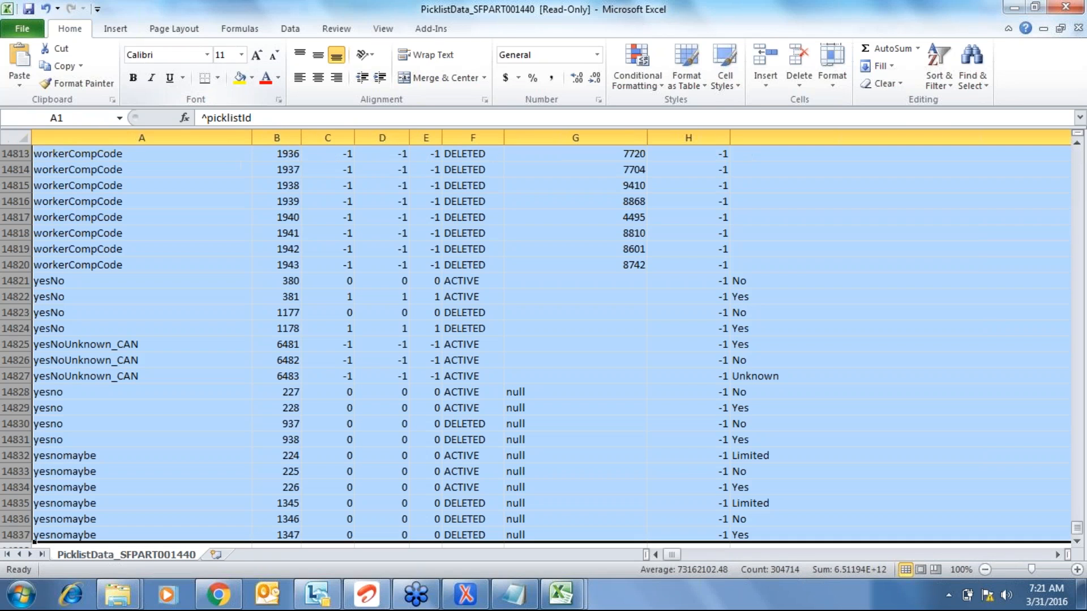
{"action": "key", "text": "alt+d"}
{"action": "key", "text": "f"}
{"action": "key", "text": "f"}
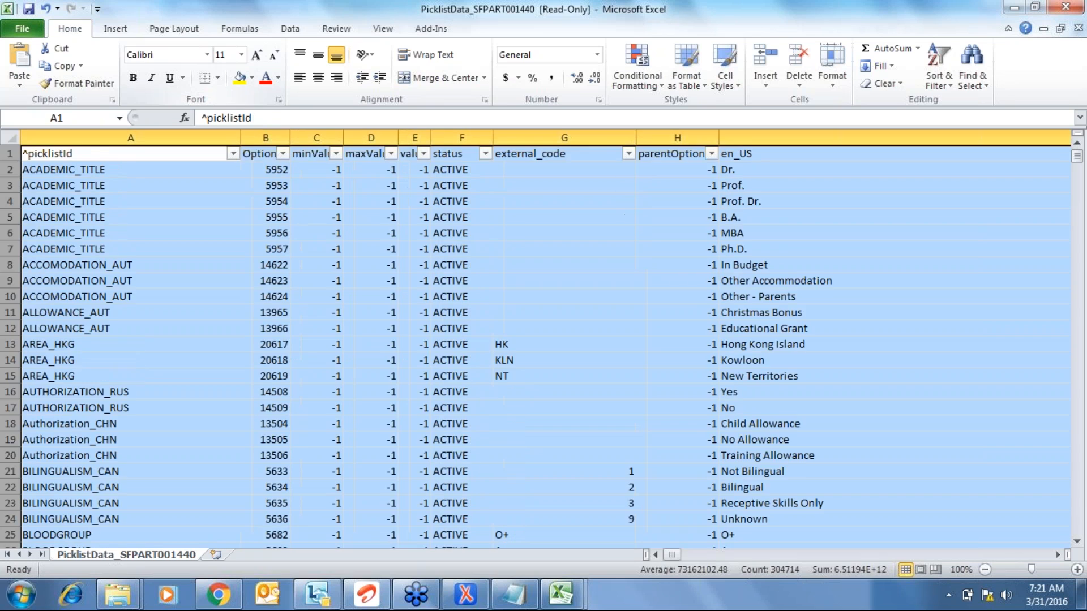
- Browse the picklistId column, then open its filter dropdown from A1
{"action": "key", "text": "Page_Down"}
{"action": "key", "text": "Page_Down"}
{"action": "key", "text": "Page_Down"}
{"action": "key", "text": "Up"}
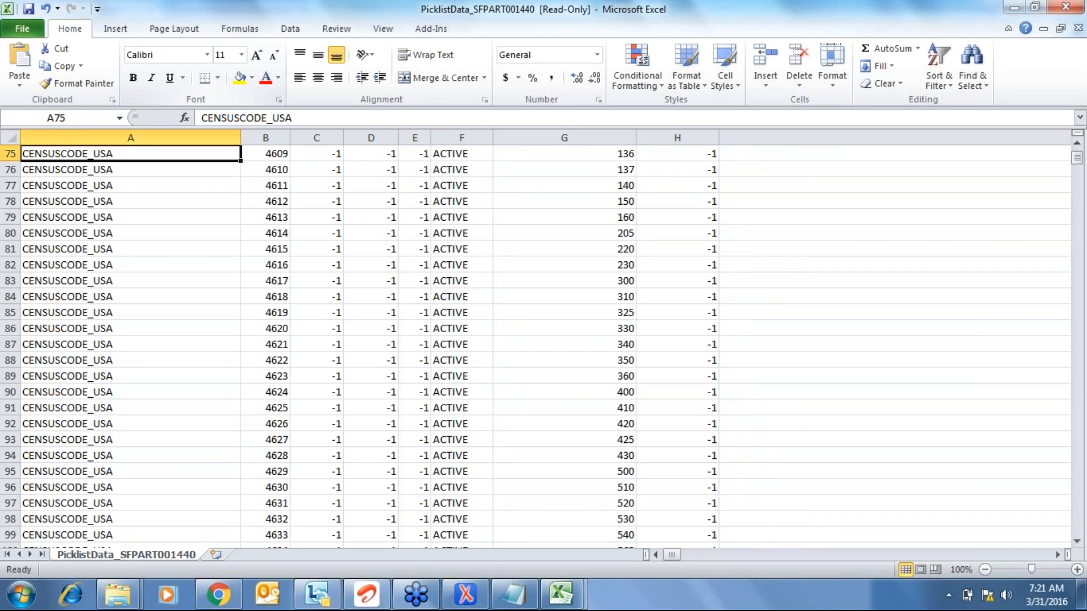
{"action": "key", "text": "ctrl+Home"}
{"action": "key", "text": "Down"}
{"action": "key", "text": "Down"}
{"action": "key", "text": "Down"}
{"action": "key", "text": "Down"}
{"action": "key", "text": "Down"}
{"action": "key", "text": "Down"}
{"action": "key", "text": "Down"}
{"action": "key", "text": "Down"}
{"action": "key", "text": "Down"}
{"action": "key", "text": "Down"}
{"action": "key", "text": "Down"}
{"action": "key", "text": "Down"}
{"action": "key", "text": "Down"}
{"action": "key", "text": "Down"}
{"action": "key", "text": "Down"}
{"action": "key", "text": "Down"}
{"action": "key", "text": "Down"}
{"action": "key", "text": "Down"}
{"action": "key", "text": "Down"}
{"action": "key", "text": "Down"}
{"action": "key", "text": "Down"}
{"action": "key", "text": "Down"}
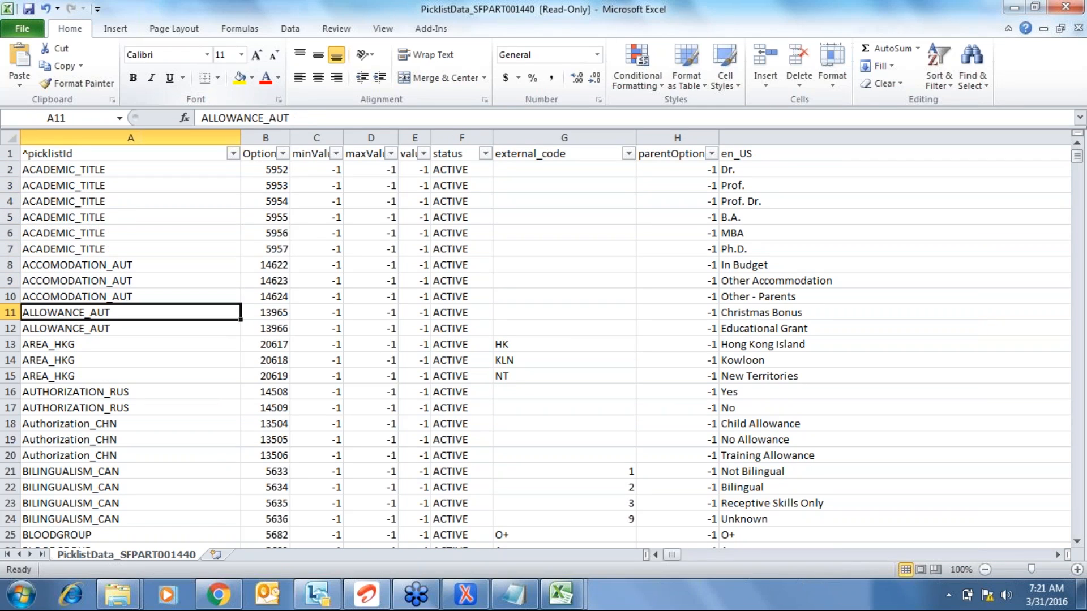
{"action": "key", "text": "Down"}
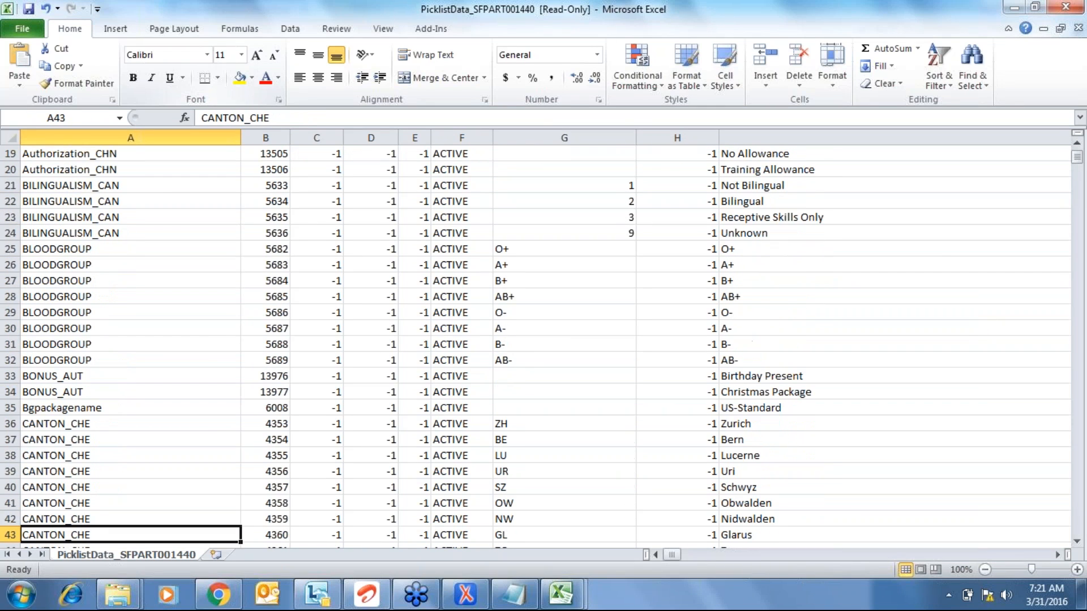
{"action": "key", "text": "Page_Up"}
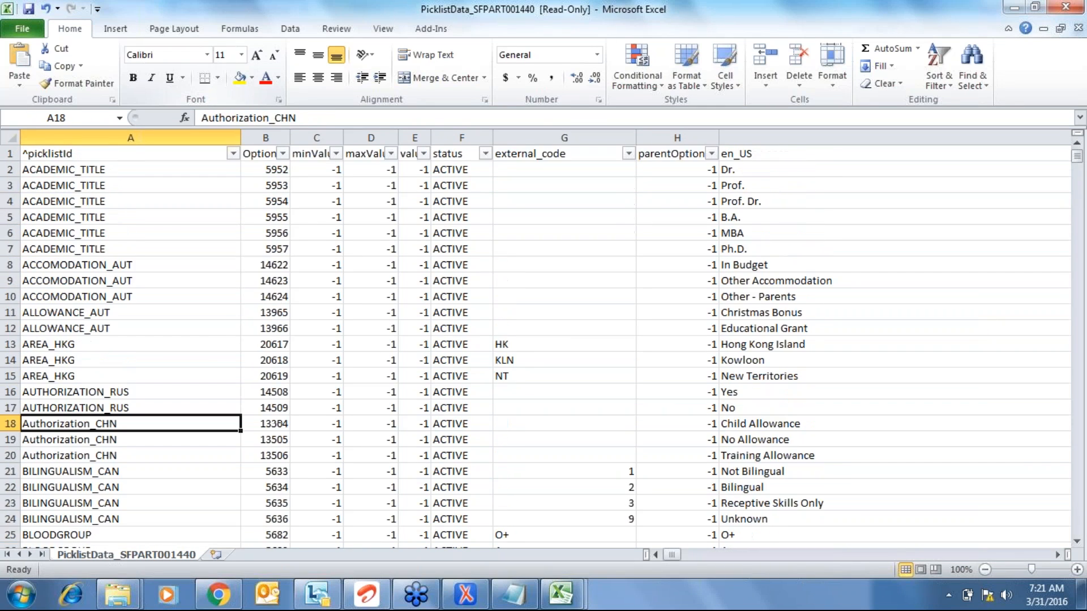
{"action": "key", "text": "Down"}
{"action": "key", "text": "ctrl+Down"}
{"action": "key", "text": "Down"}
{"action": "key", "text": "Down"}
{"action": "key", "text": "Down"}
{"action": "key", "text": "Down"}
{"action": "key", "text": "Down"}
{"action": "key", "text": "Down"}
{"action": "key", "text": "Down"}
{"action": "key", "text": "Down"}
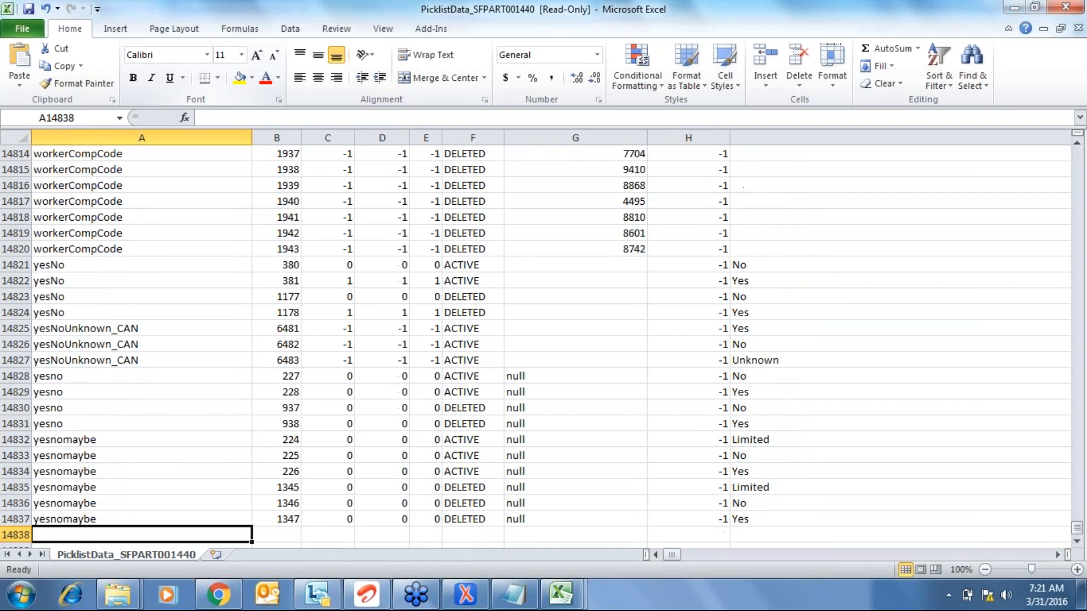
{"action": "key", "text": "ctrl+Up"}
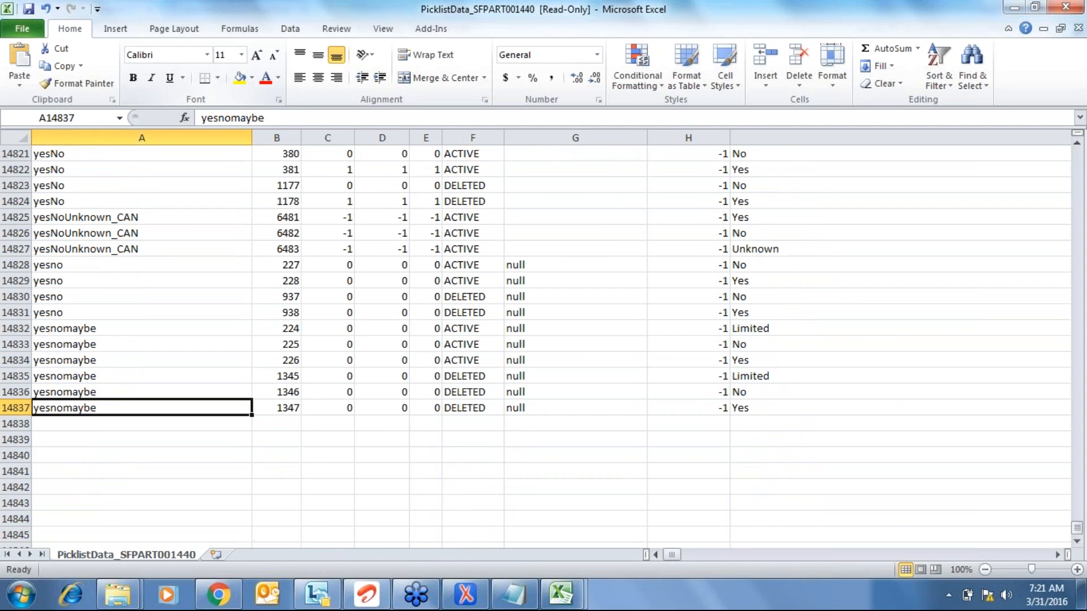
{"action": "key", "text": "ctrl+Up"}
{"action": "key", "text": "alt+Down"}
- Filter picklistId by searching 'country' and keeping only the country and ISOCountryList picklists
{"action": "key", "text": "Down"}
{"action": "key", "text": "Down"}
{"action": "key", "text": "Down"}
{"action": "key", "text": "Down"}
{"action": "key", "text": "Down"}
{"action": "key", "text": "Down"}
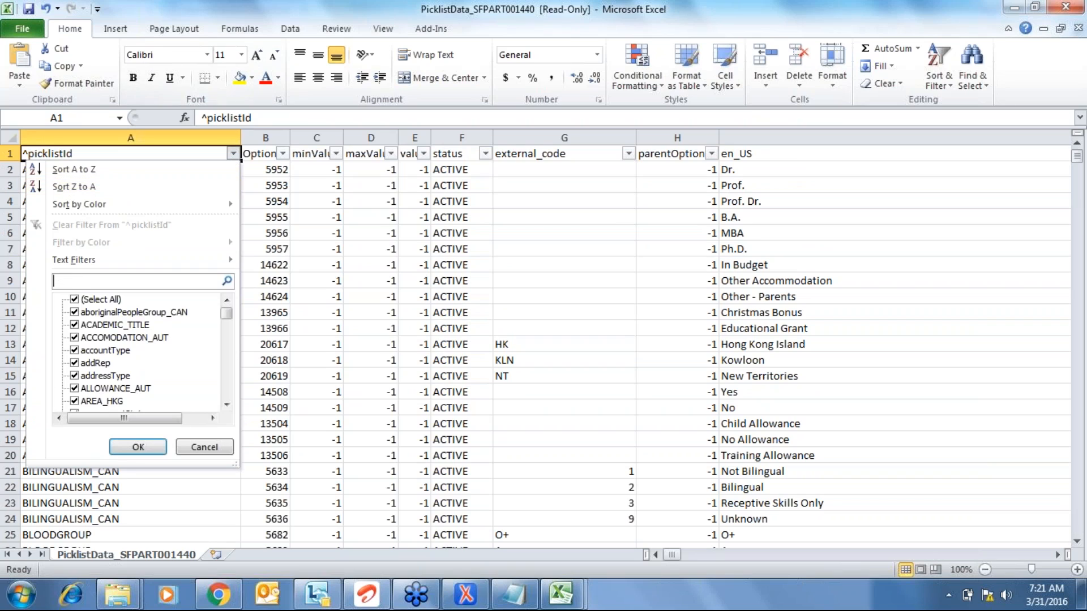
{"action": "key", "text": "Up"}
{"action": "key", "text": "space"}
{"action": "key", "text": "Up"}
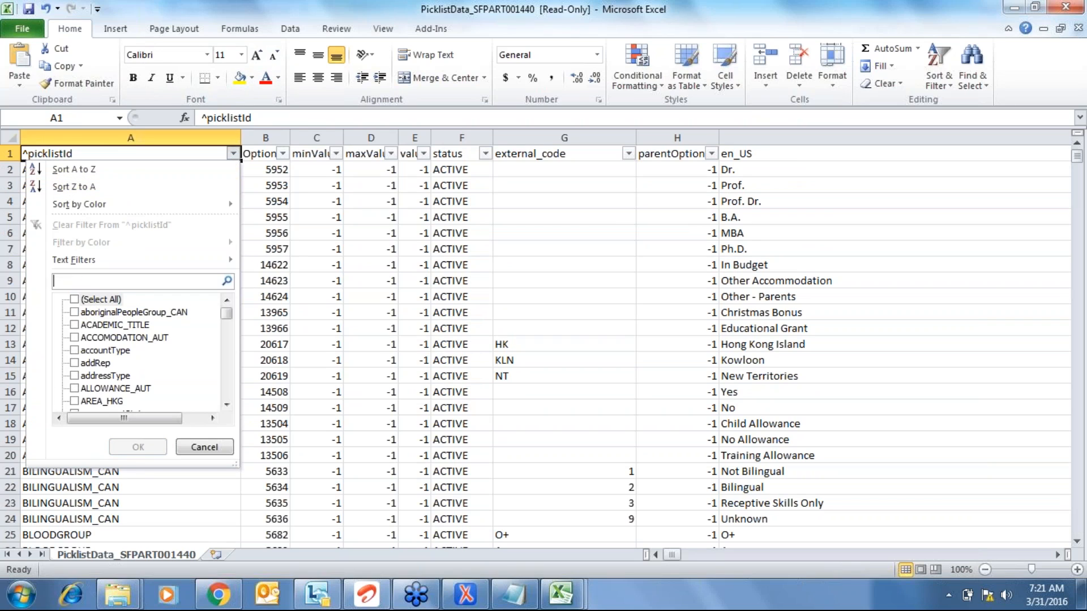
{"action": "type", "text": "country"}
{"action": "key", "text": "Left"}
{"action": "key", "text": "Left"}
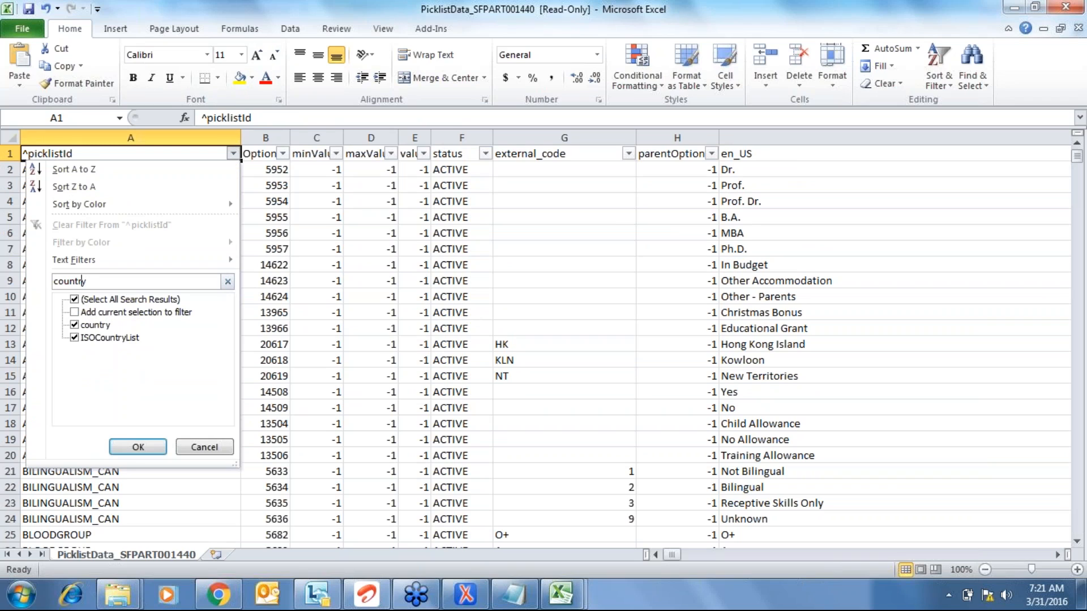
{"action": "key", "text": "Tab"}
{"action": "key", "text": "Tab"}
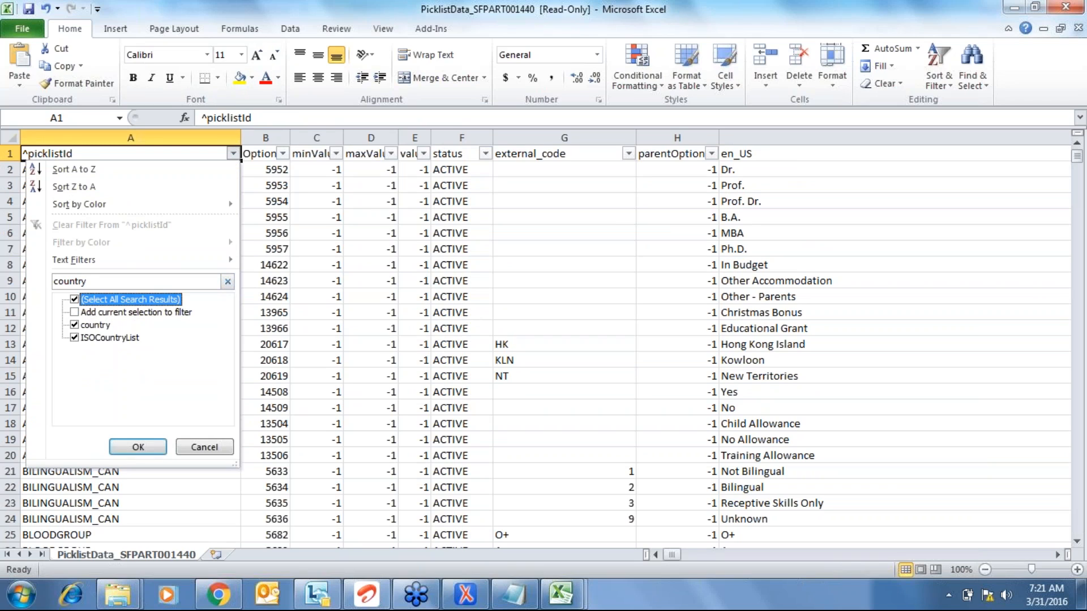
{"action": "key", "text": "space"}
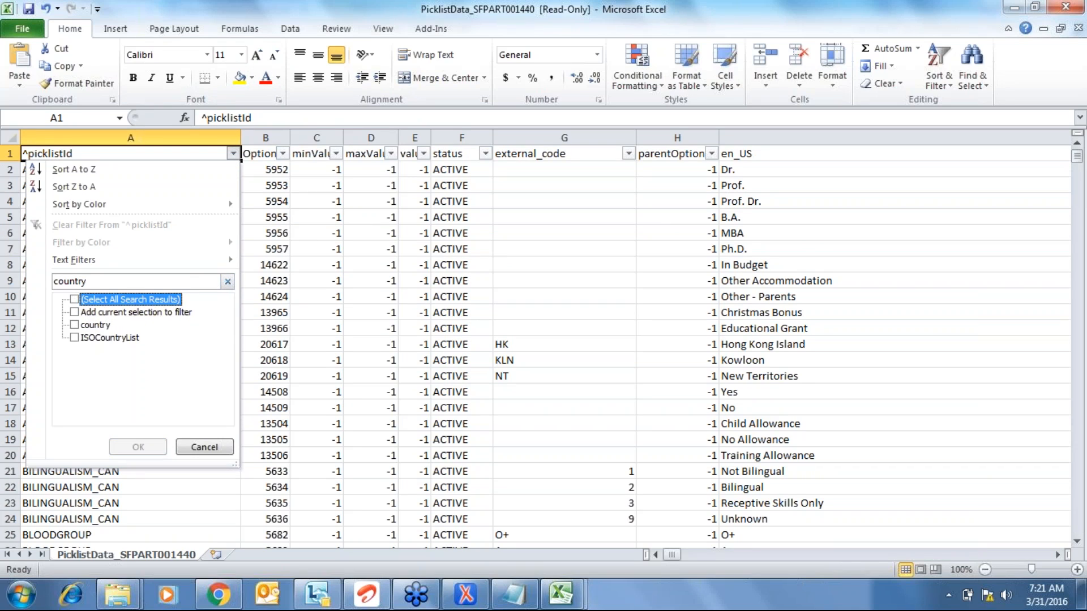
{"action": "key", "text": "Down"}
{"action": "key", "text": "Down"}
{"action": "key", "text": "space"}
{"action": "key", "text": "Down"}
{"action": "key", "text": "space"}
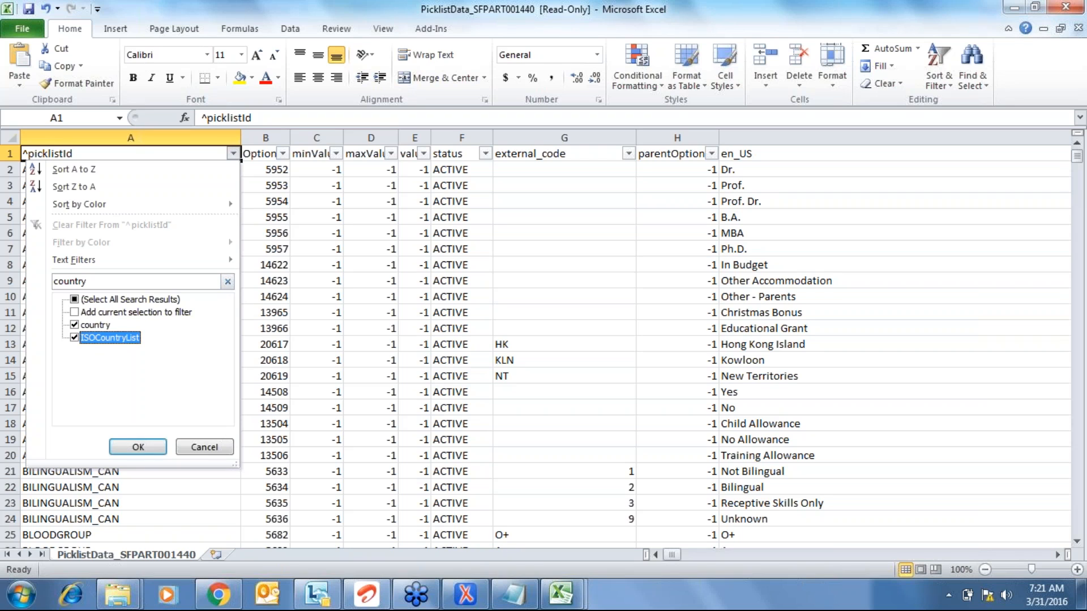
{"action": "key", "text": "Tab"}
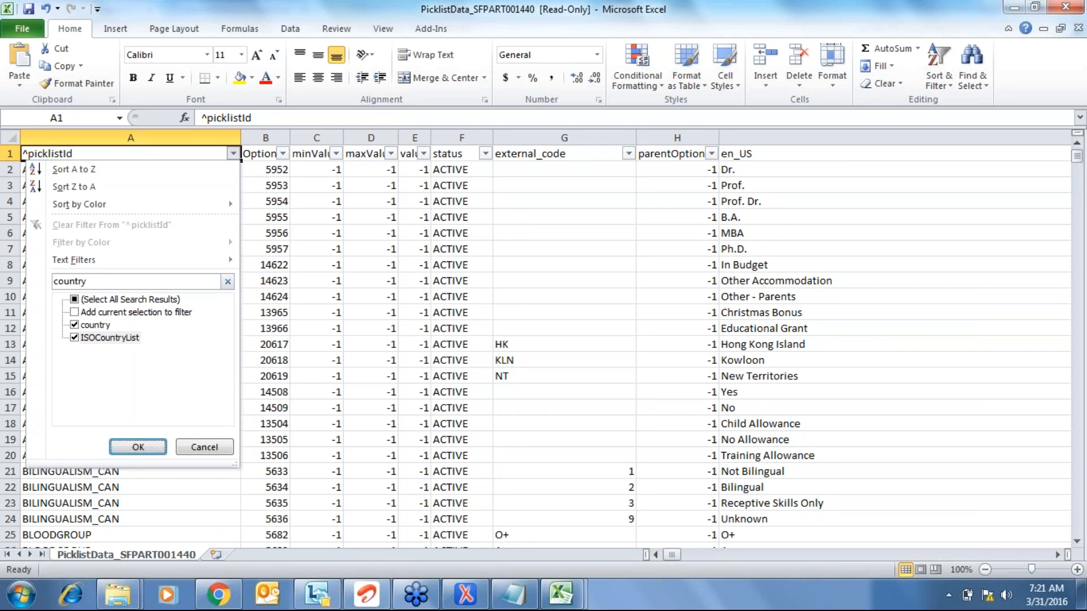
{"action": "key", "text": "Return"}
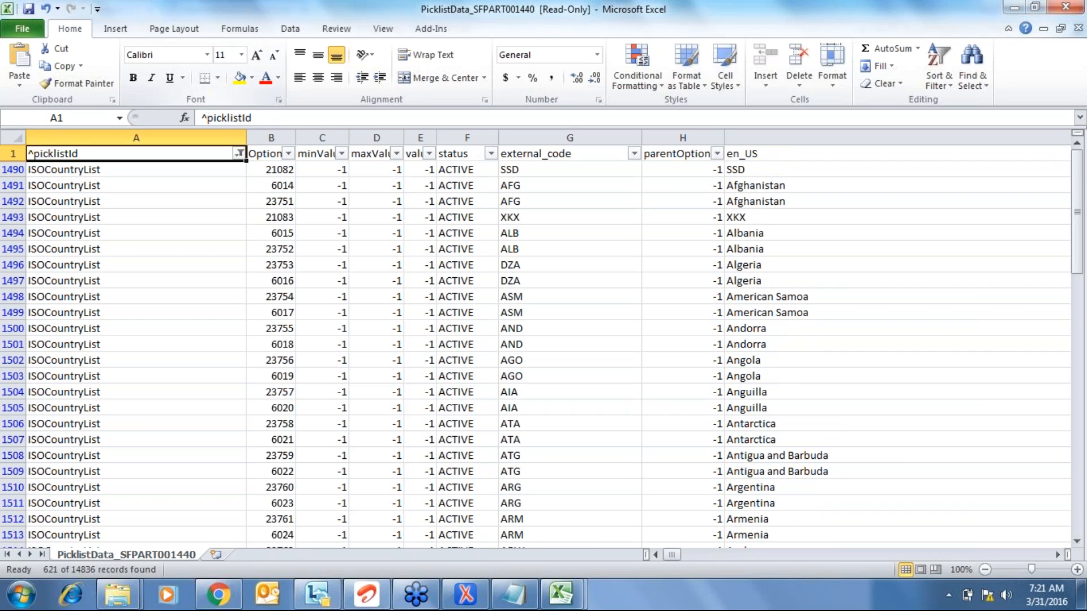
- Review the filtered headers and the en_US country names down to Cape Verde
{"action": "key", "text": "Right"}
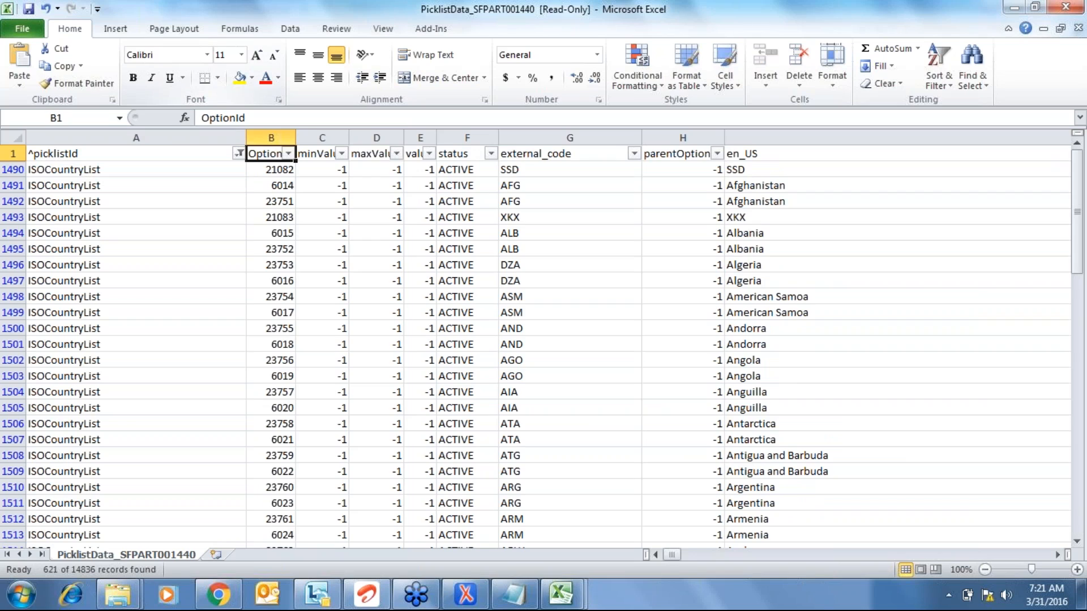
{"action": "key", "text": "Right"}
{"action": "key", "text": "Right"}
{"action": "key", "text": "Right"}
{"action": "key", "text": "Right"}
{"action": "key", "text": "Right"}
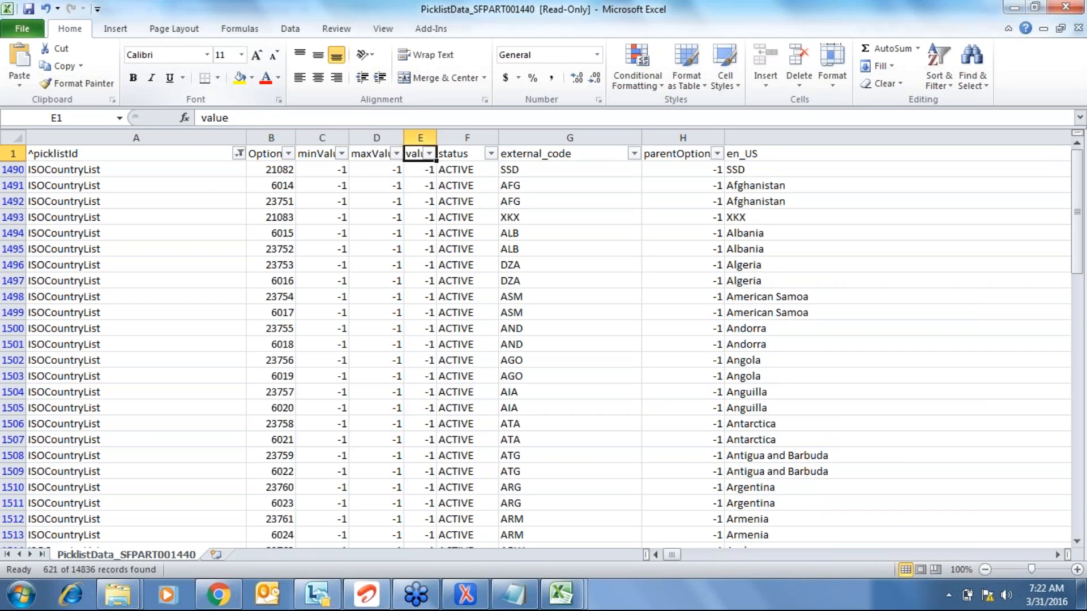
{"action": "key", "text": "Left"}
{"action": "key", "text": "Left"}
{"action": "key", "text": "Left"}
{"action": "key", "text": "Left"}
{"action": "key", "text": "Left"}
{"action": "key", "text": "Left"}
{"action": "key", "text": "Down"}
{"action": "key", "text": "Right"}
{"action": "key", "text": "Right"}
{"action": "key", "text": "Right"}
{"action": "key", "text": "Right"}
{"action": "key", "text": "Right"}
{"action": "key", "text": "Right"}
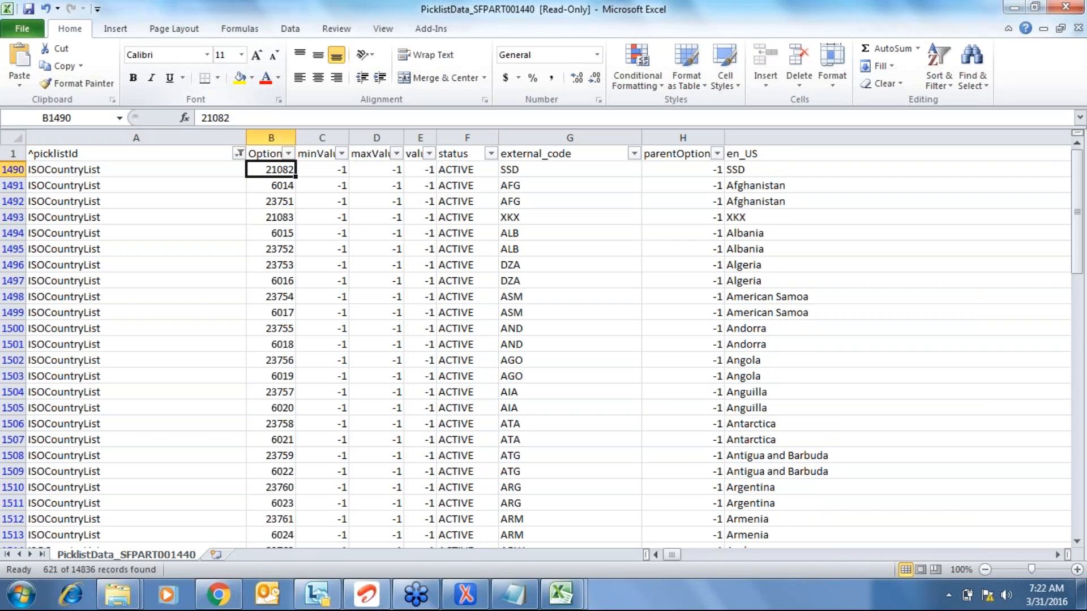
{"action": "key", "text": "Up"}
{"action": "key", "text": "Left"}
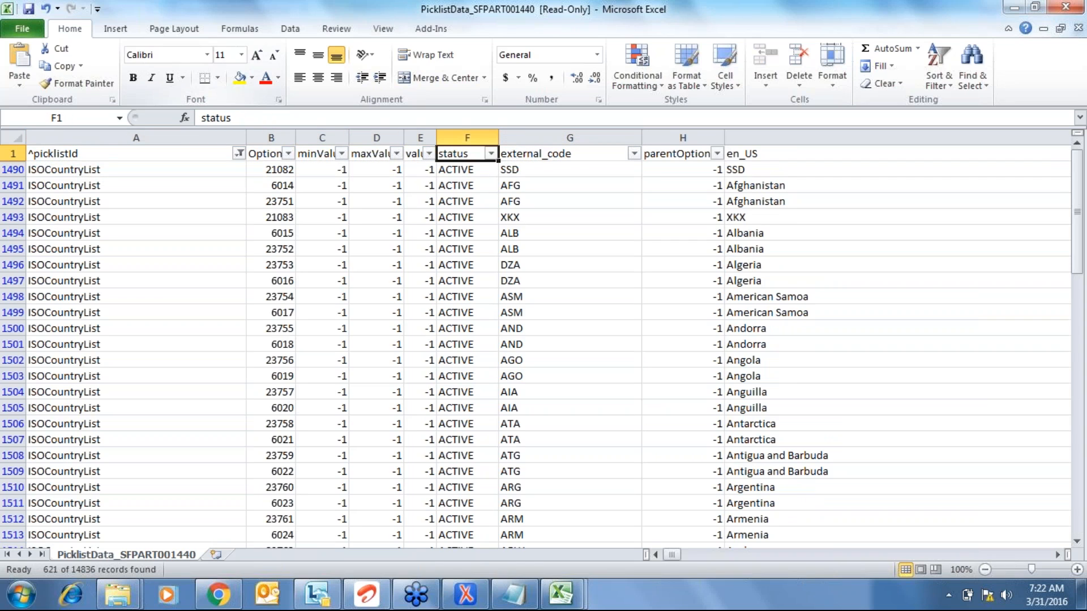
{"action": "key", "text": "alt+Down"}
{"action": "key", "text": "Down"}
{"action": "key", "text": "Escape"}
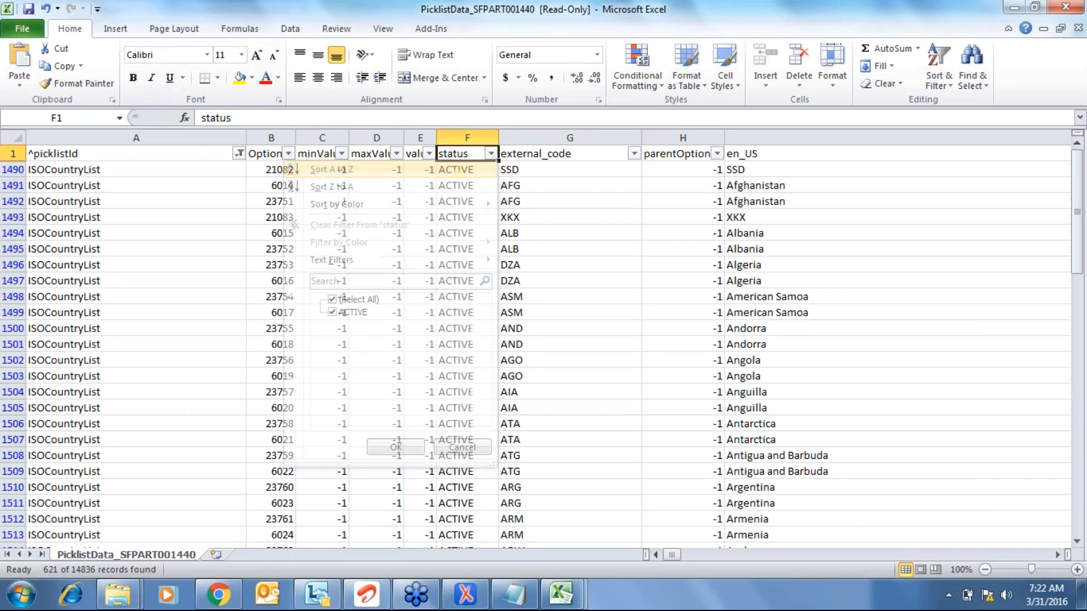
{"action": "key", "text": "Right"}
{"action": "key", "text": "Right"}
{"action": "key", "text": "Right"}
{"action": "key", "text": "Left"}
{"action": "key", "text": "Right"}
{"action": "key", "text": "Down"}
{"action": "key", "text": "Down"}
{"action": "key", "text": "Down"}
{"action": "key", "text": "Down"}
{"action": "key", "text": "Down"}
{"action": "key", "text": "Down"}
{"action": "key", "text": "Down"}
{"action": "key", "text": "Down"}
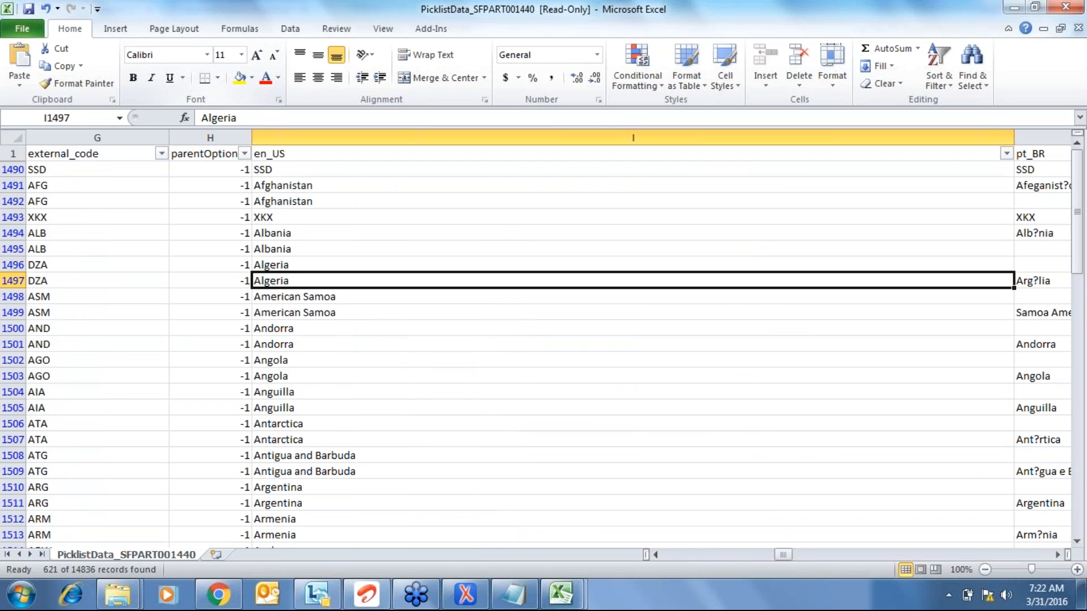
{"action": "key", "text": "Down"}
{"action": "key", "text": "Down"}
{"action": "key", "text": "Down"}
{"action": "key", "text": "Down"}
{"action": "key", "text": "Down"}
{"action": "key", "text": "Down"}
{"action": "key", "text": "Down"}
{"action": "key", "text": "Down"}
{"action": "key", "text": "Down"}
{"action": "key", "text": "Down"}
{"action": "key", "text": "Down"}
{"action": "key", "text": "Down"}
{"action": "key", "text": "Down"}
{"action": "key", "text": "Down"}
{"action": "key", "text": "Down"}
{"action": "key", "text": "Down"}
{"action": "key", "text": "Down"}
{"action": "key", "text": "Down"}
{"action": "key", "text": "Down"}
{"action": "key", "text": "Down"}
{"action": "key", "text": "Down"}
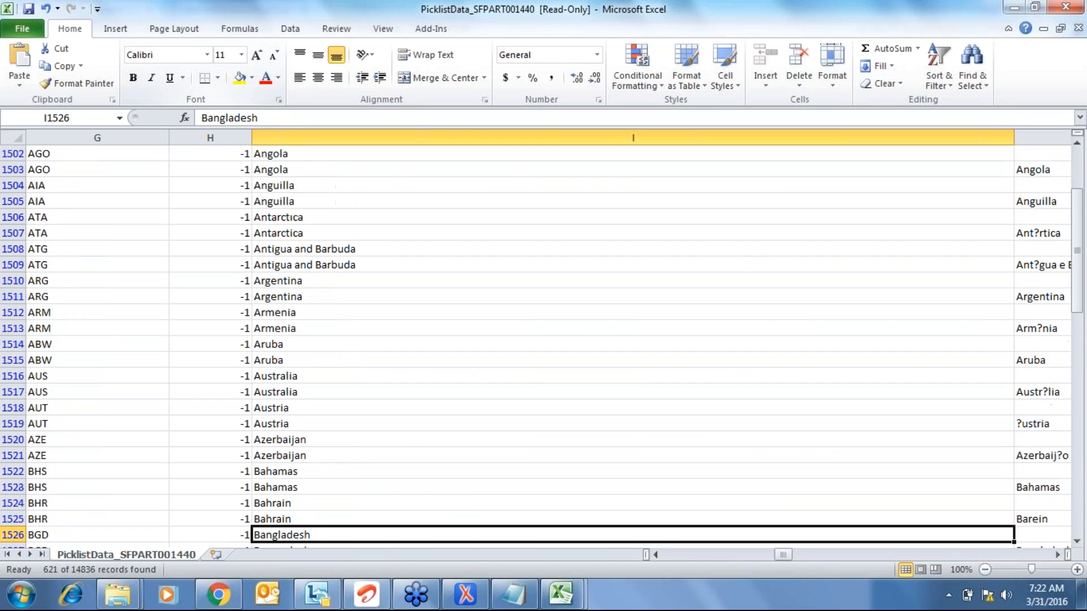
{"action": "key", "text": "Down"}
{"action": "key", "text": "Down"}
{"action": "key", "text": "Down"}
{"action": "key", "text": "Down"}
{"action": "key", "text": "Down"}
{"action": "key", "text": "Down"}
{"action": "key", "text": "Down"}
{"action": "key", "text": "Down"}
{"action": "key", "text": "Down"}
{"action": "key", "text": "Down"}
{"action": "key", "text": "Down"}
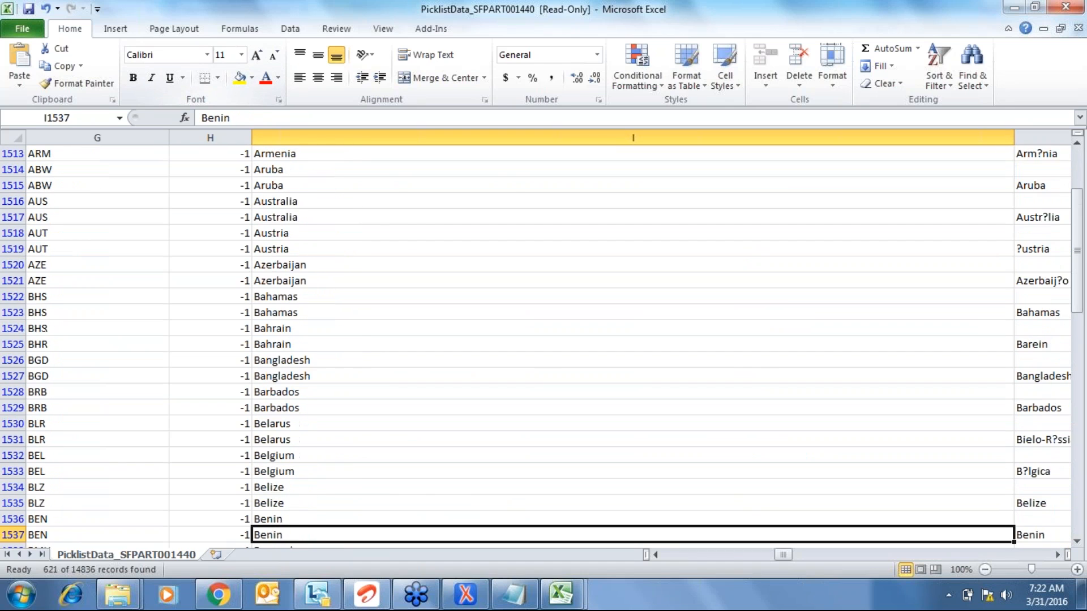
{"action": "key", "text": "Down"}
{"action": "key", "text": "Down"}
{"action": "key", "text": "Down"}
{"action": "key", "text": "Down"}
{"action": "key", "text": "Down"}
{"action": "key", "text": "Down"}
{"action": "key", "text": "Down"}
{"action": "key", "text": "Down"}
{"action": "key", "text": "Down"}
{"action": "key", "text": "Down"}
{"action": "key", "text": "Down"}
{"action": "key", "text": "Down"}
{"action": "key", "text": "Down"}
{"action": "key", "text": "Down"}
{"action": "key", "text": "Down"}
{"action": "key", "text": "Down"}
{"action": "key", "text": "Down"}
{"action": "key", "text": "Down"}
{"action": "key", "text": "Down"}
{"action": "key", "text": "Down"}
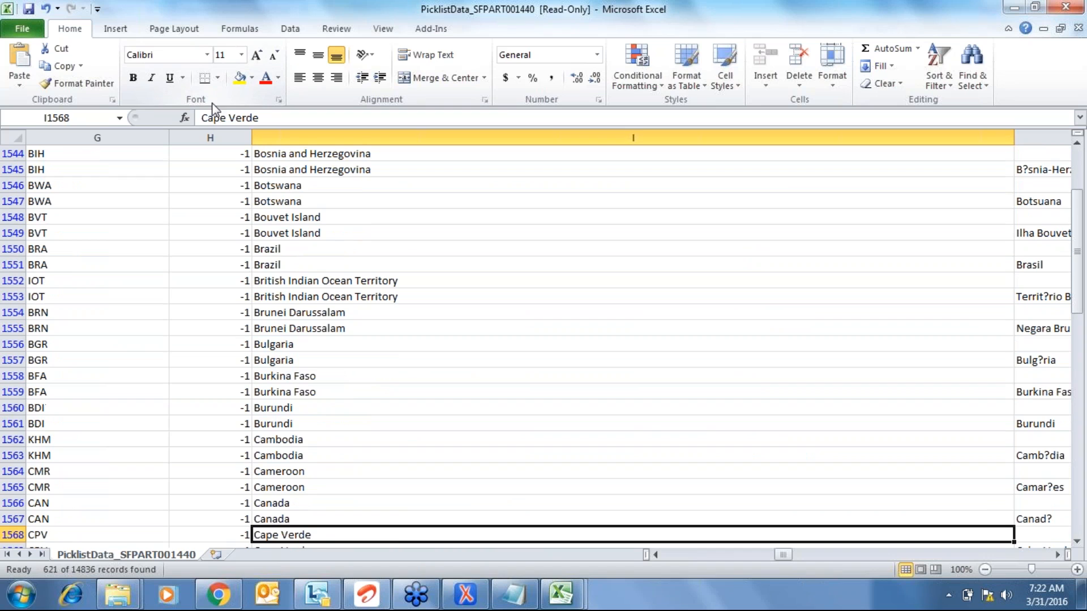
- View the Country Of Birth dropdown on the Add New Employee form, then return to Excel
{"action": "left_click", "coordinate": [220, 600]}
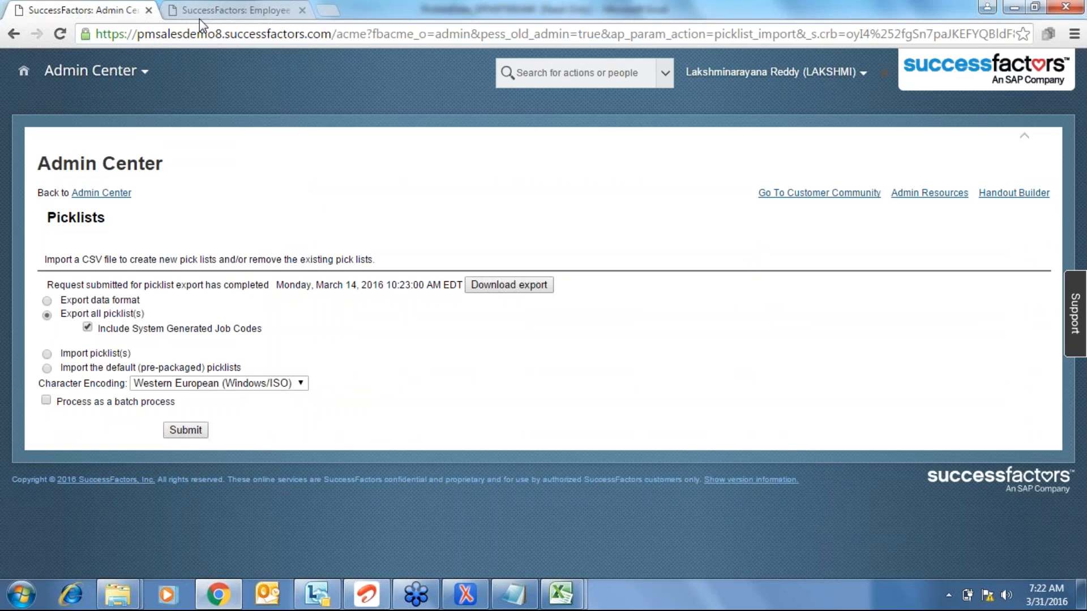
{"action": "left_click", "coordinate": [199, 12]}
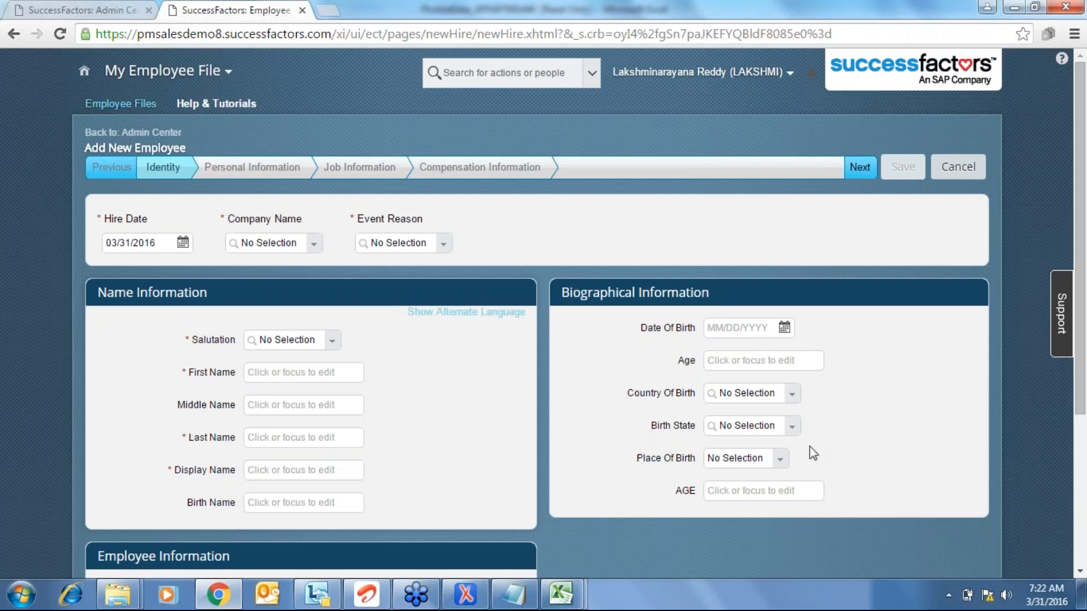
{"action": "left_click", "coordinate": [791, 395]}
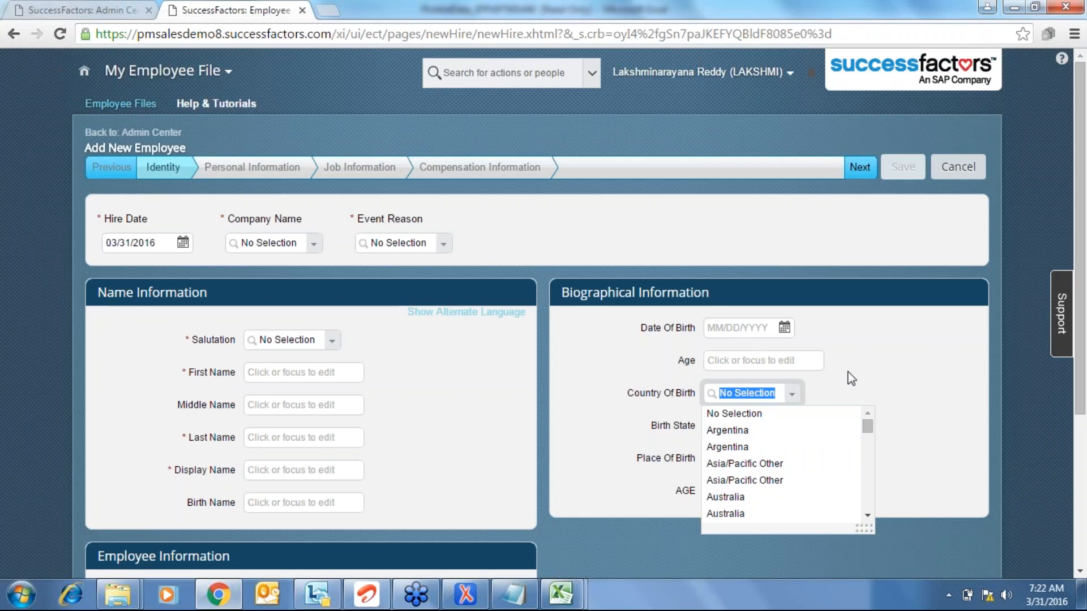
{"action": "key", "text": "alt+Tab"}
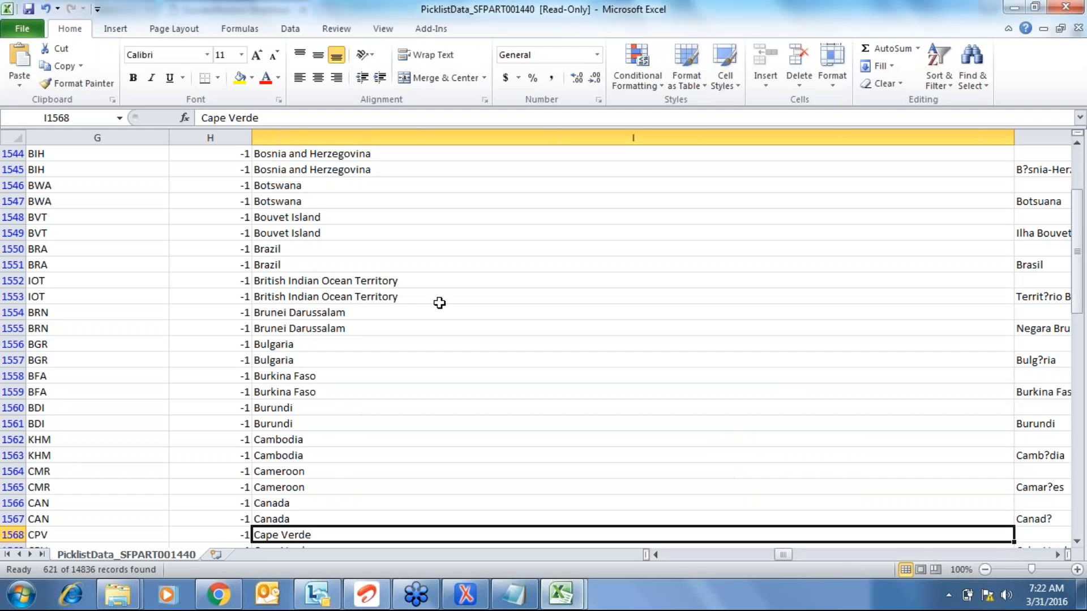
- Jump through the filtered country rows from Afghanistan to United States, then go back to the browser
{"action": "key", "text": "Home"}
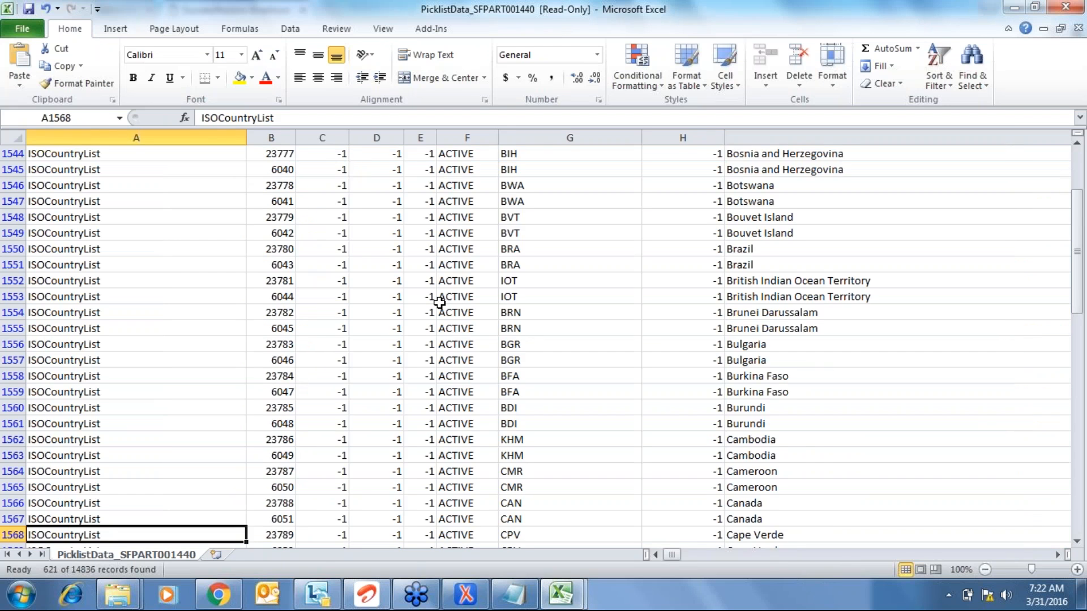
{"action": "key", "text": "ctrl+Home"}
{"action": "key", "text": "Down"}
{"action": "key", "text": "Down"}
{"action": "key", "text": "Down"}
{"action": "key", "text": "Down"}
{"action": "key", "text": "Down"}
{"action": "key", "text": "Down"}
{"action": "key", "text": "Down"}
{"action": "key", "text": "Down"}
{"action": "key", "text": "Down"}
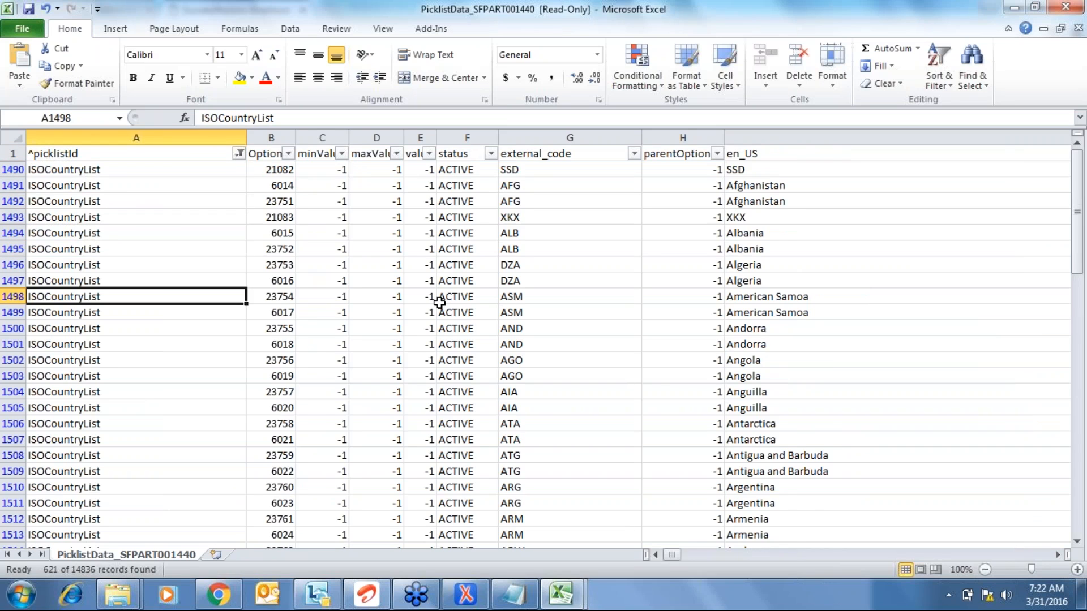
{"action": "key", "text": "ctrl+Down"}
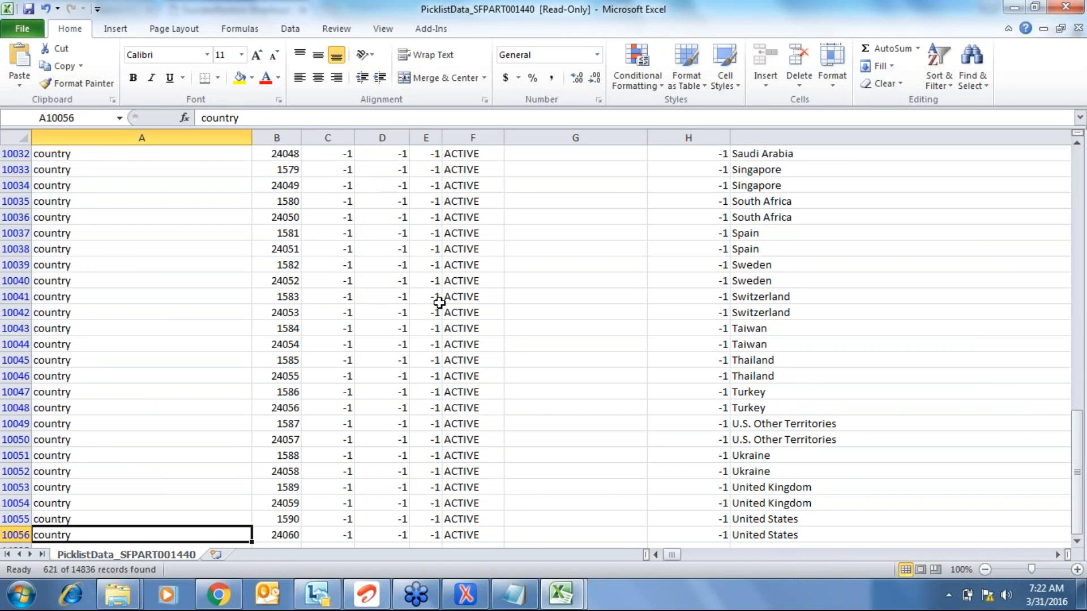
{"action": "key", "text": "alt+Tab"}
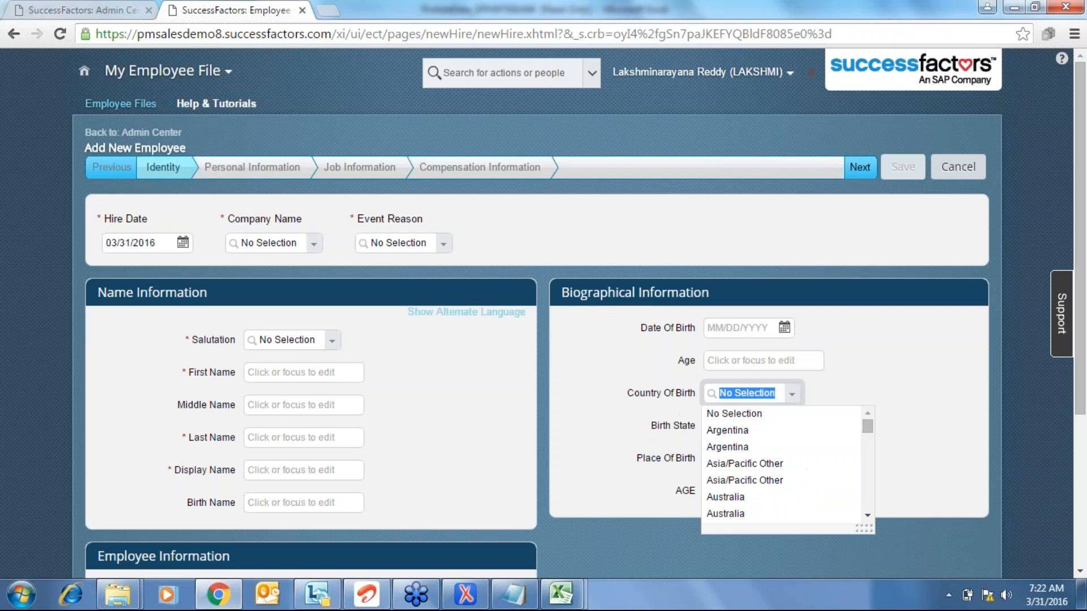
- Scroll Country Of Birth to Chile, Costa Rica, Croatia and Cyprus, then reopen the PicklistData workbook
{"action": "scroll", "coordinate": [868, 502], "scroll_direction": "down", "scroll_amount": 2}
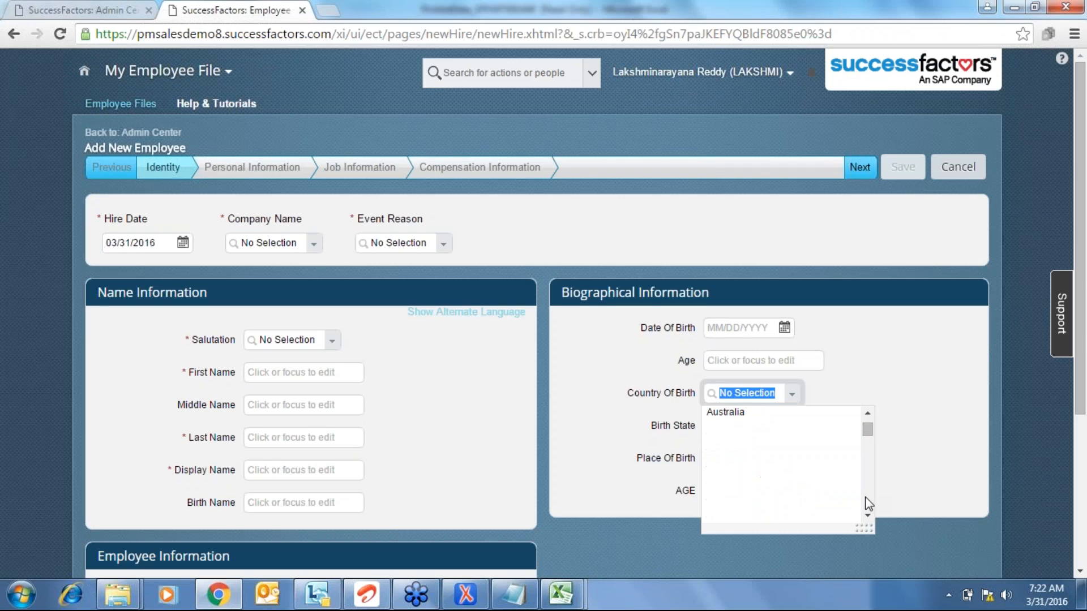
{"action": "scroll", "coordinate": [866, 498], "scroll_direction": "down", "scroll_amount": 2}
{"action": "scroll", "coordinate": [868, 502], "scroll_direction": "down", "scroll_amount": 4}
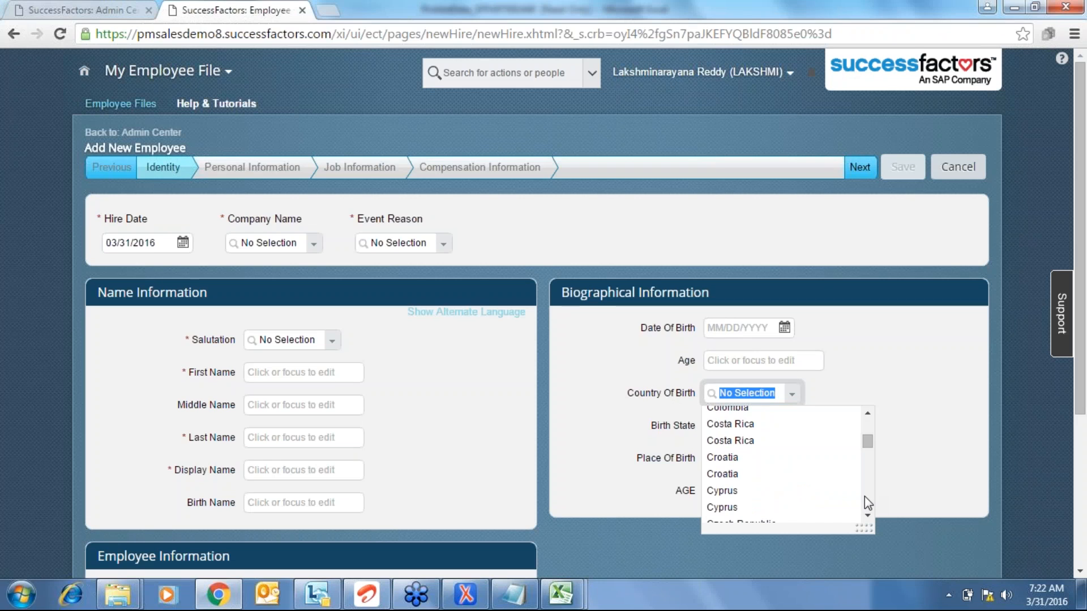
{"action": "left_click", "coordinate": [560, 594]}
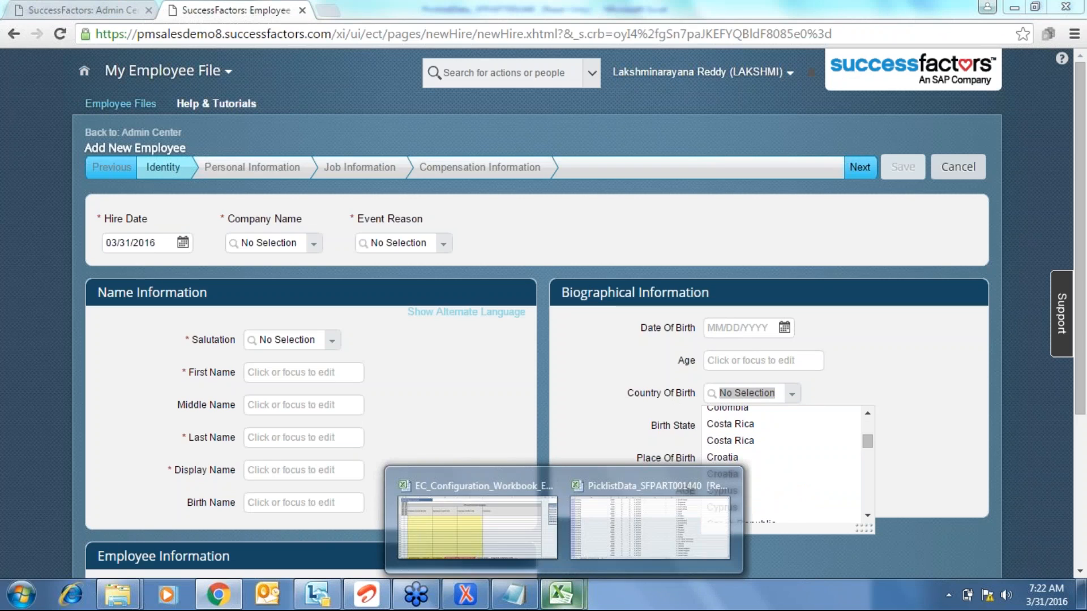
{"action": "left_click", "coordinate": [700, 547]}
{"action": "key", "text": "Down"}
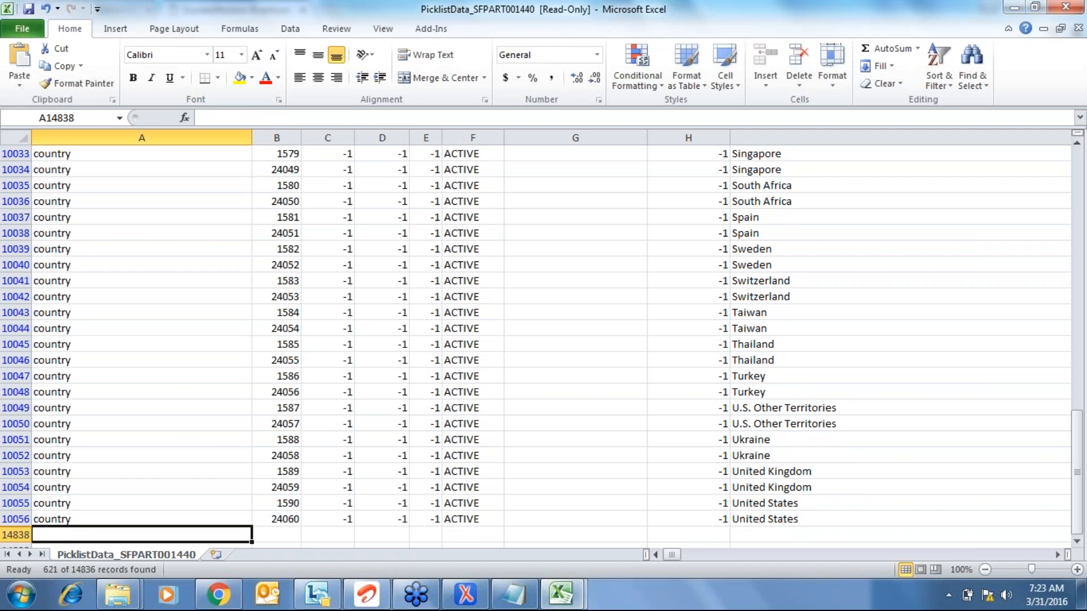
{"action": "key", "text": "Down"}
{"action": "key", "text": "Down"}
{"action": "key", "text": "Down"}
{"action": "key", "text": "Up"}
{"action": "key", "text": "Up"}
{"action": "key", "text": "Up"}
{"action": "key", "text": "Up"}
{"action": "key", "text": "Right"}
{"action": "key", "text": "Right"}
{"action": "key", "text": "Right"}
{"action": "key", "text": "Right"}
{"action": "key", "text": "Right"}
{"action": "key", "text": "Right"}
{"action": "key", "text": "Right"}
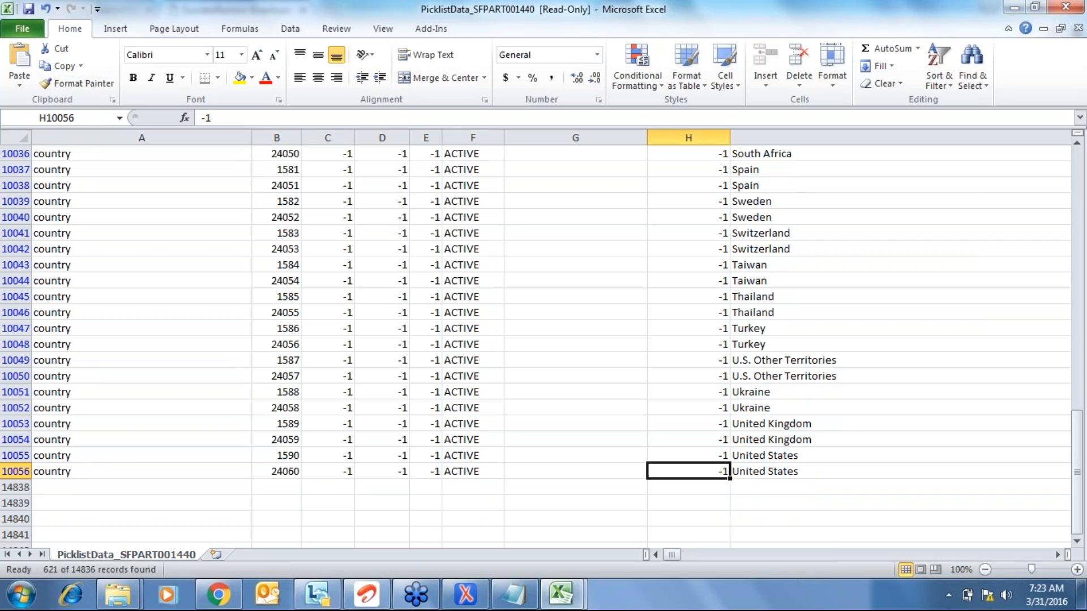
{"action": "key", "text": "Right"}
{"action": "key", "text": "Right"}
{"action": "key", "text": "Left"}
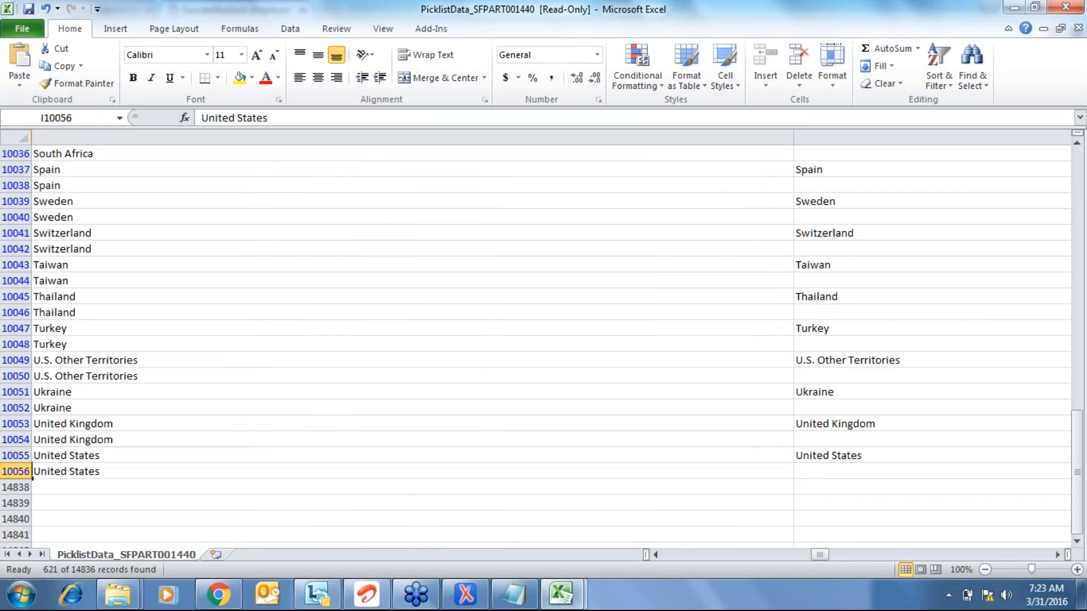
{"action": "key", "text": "Left"}
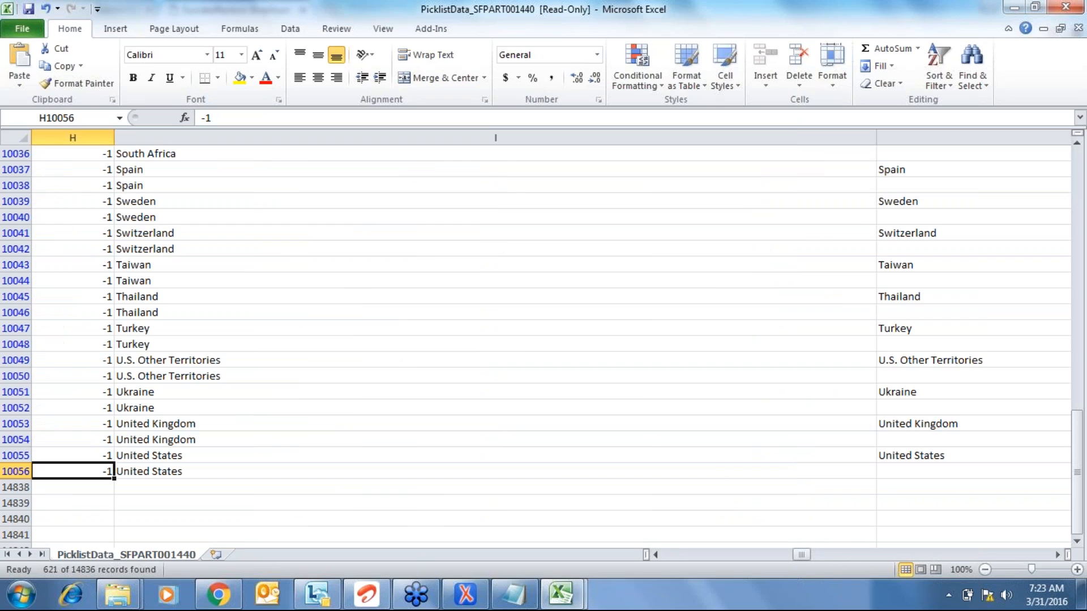
{"action": "key", "text": "Right"}
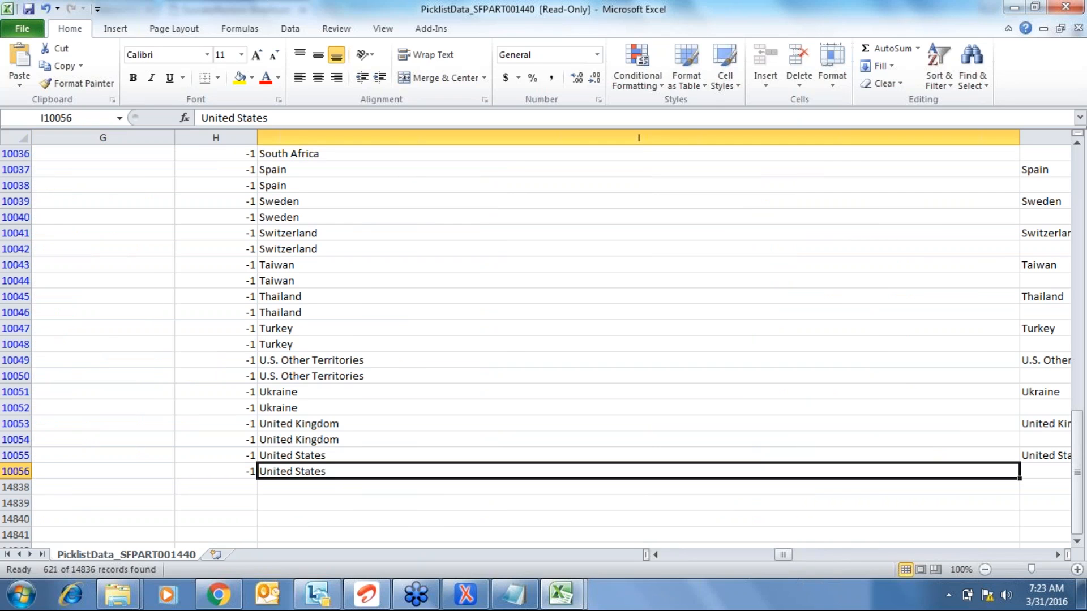
{"action": "key", "text": "ctrl+Up"}
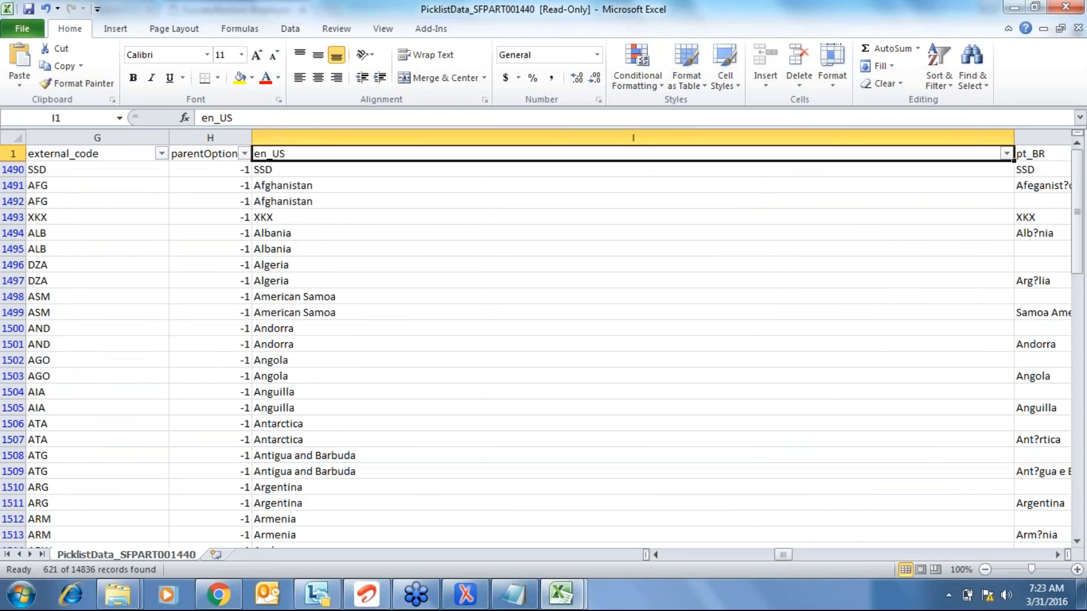
{"action": "key", "text": "Right"}
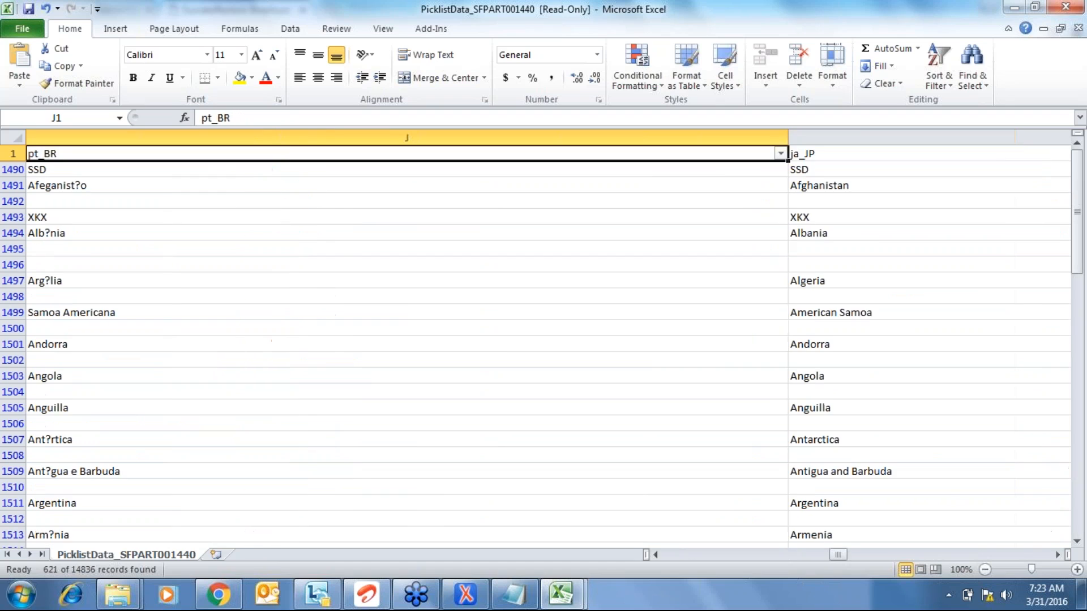
{"action": "key", "text": "Right"}
{"action": "key", "text": "Right"}
{"action": "key", "text": "Right"}
{"action": "key", "text": "Right"}
{"action": "key", "text": "Right"}
{"action": "key", "text": "Right"}
{"action": "key", "text": "Right"}
{"action": "key", "text": "Right"}
{"action": "key", "text": "Right"}
{"action": "key", "text": "Right"}
{"action": "key", "text": "Right"}
{"action": "key", "text": "Left"}
{"action": "key", "text": "Home"}
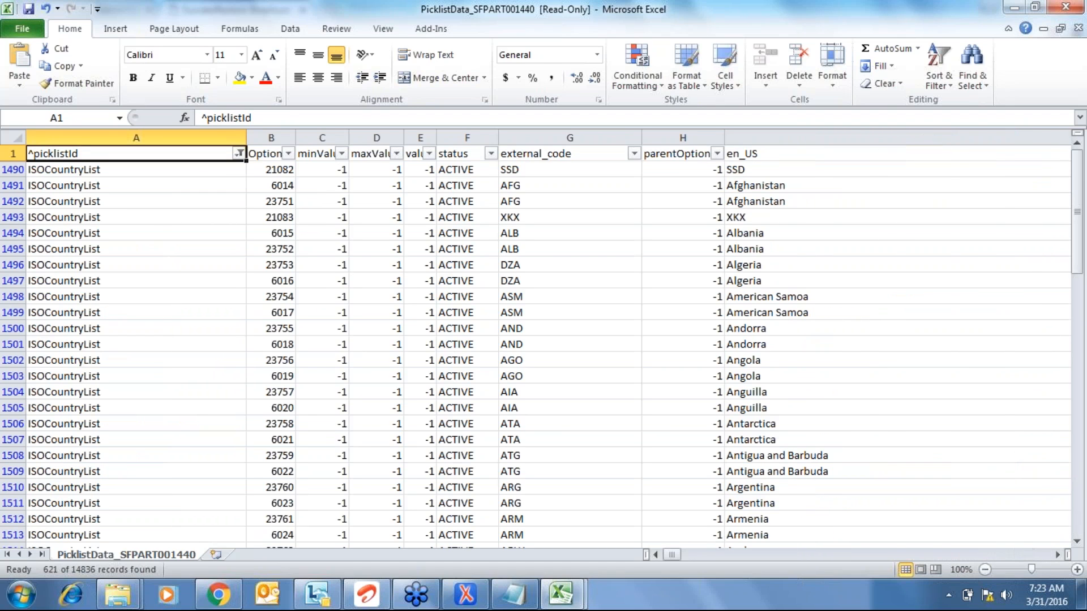
{"action": "key", "text": "Right"}
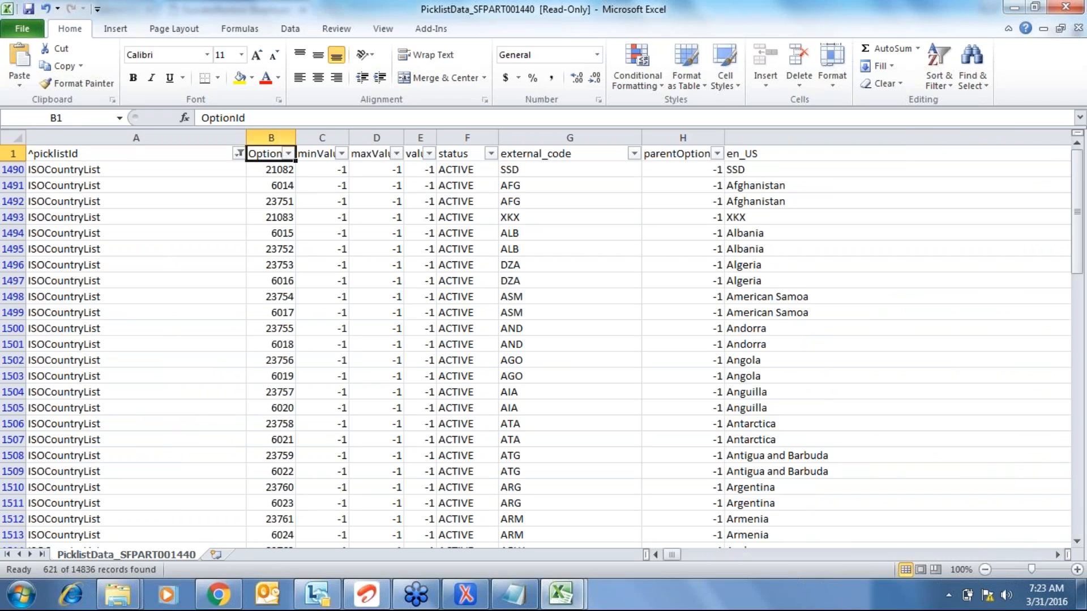
{"action": "key", "text": "Left"}
{"action": "key", "text": "alt+Down"}
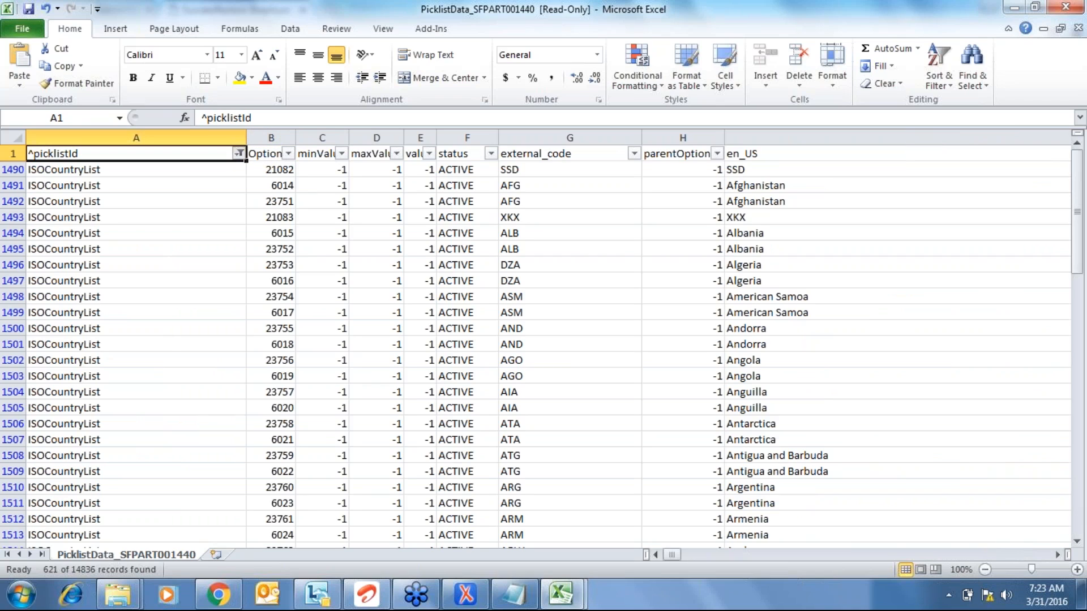
- Clear all picklistId choices and search the filter for 'state'
{"action": "key", "text": "Down"}
{"action": "key", "text": "Down"}
{"action": "key", "text": "Down"}
{"action": "key", "text": "Down"}
{"action": "key", "text": "Down"}
{"action": "key", "text": "Down"}
{"action": "key", "text": "Down"}
{"action": "key", "text": "space"}
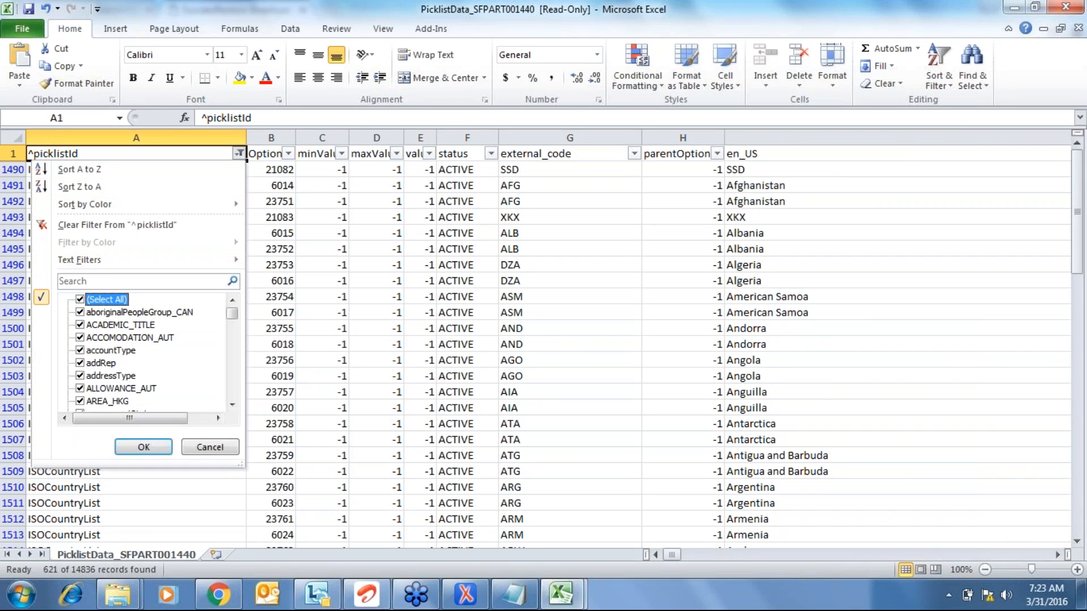
{"action": "key", "text": "space"}
{"action": "key", "text": "Up"}
{"action": "type", "text": "state"}
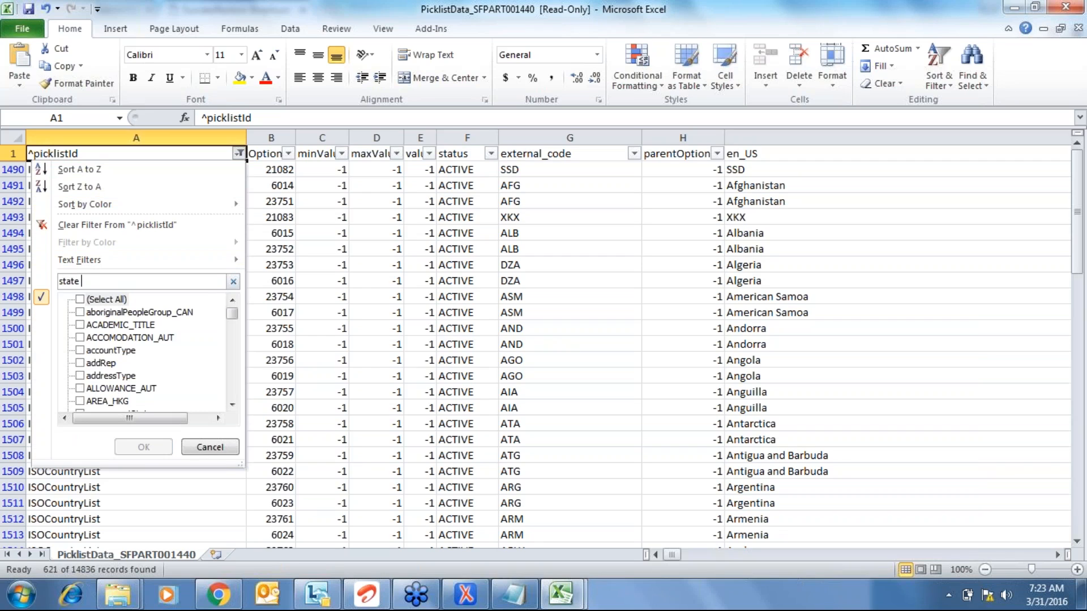
{"action": "key", "text": "BackSpace"}
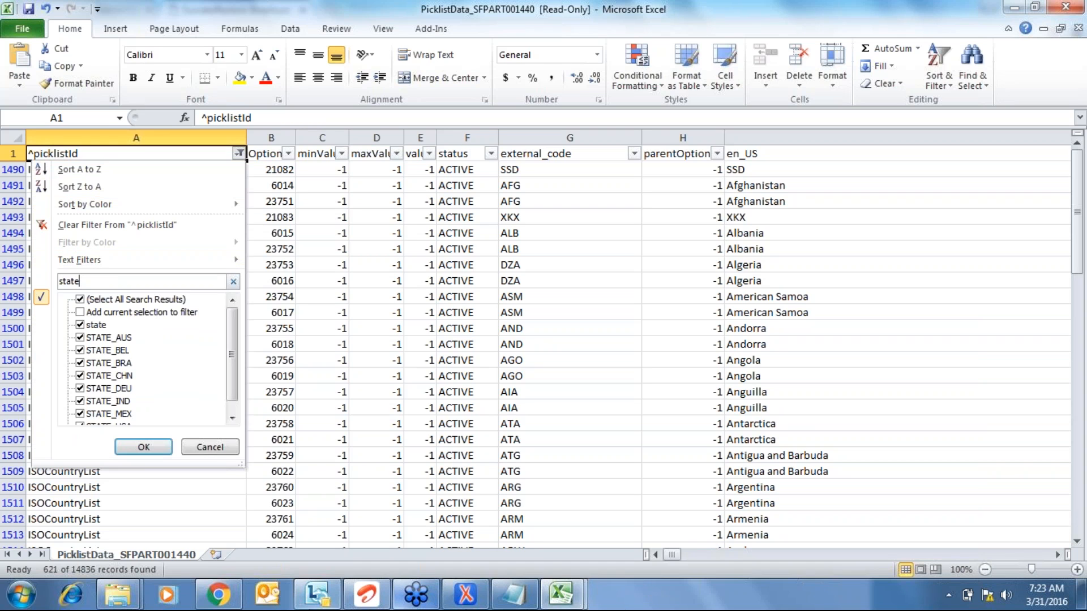
- Redo the 'state' search and keep only STATE_IND, showing 35 of 14836 records
{"action": "mouse_move", "coordinate": [317, 595]}
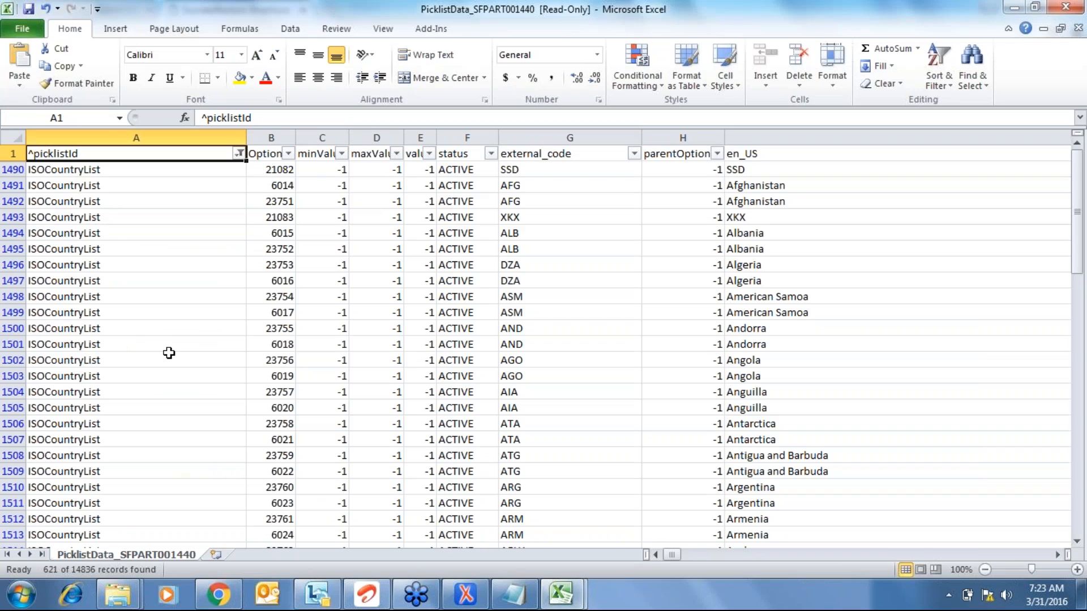
{"action": "left_click", "coordinate": [239, 153]}
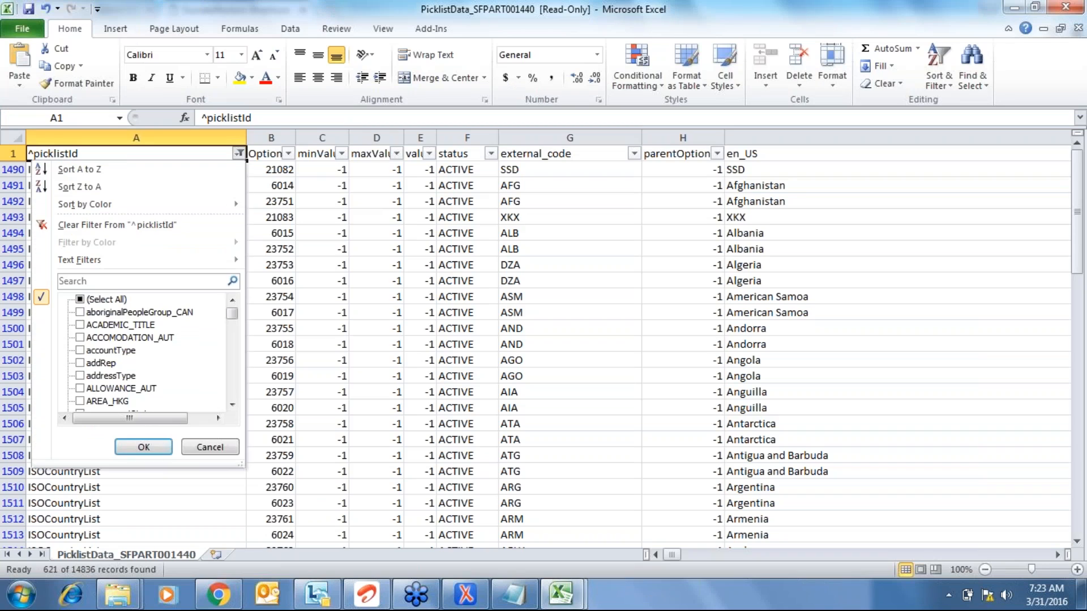
{"action": "left_click", "coordinate": [141, 281]}
{"action": "left_click", "coordinate": [80, 300]}
{"action": "left_click", "coordinate": [79, 300]}
{"action": "left_click", "coordinate": [142, 281]}
{"action": "type", "text": "state"}
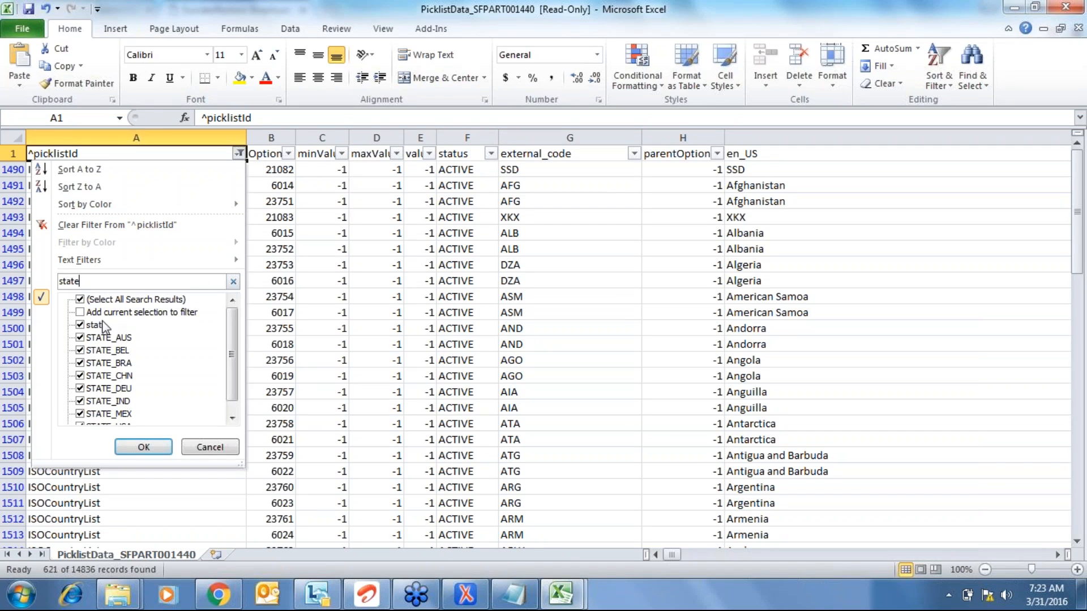
{"action": "left_click", "coordinate": [82, 300]}
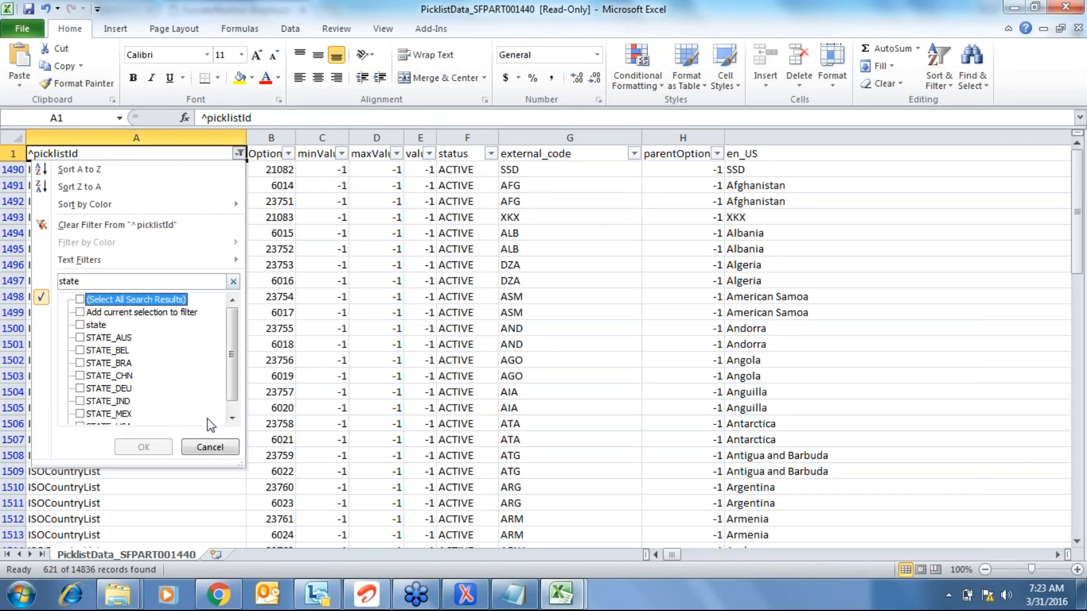
{"action": "left_click", "coordinate": [80, 402]}
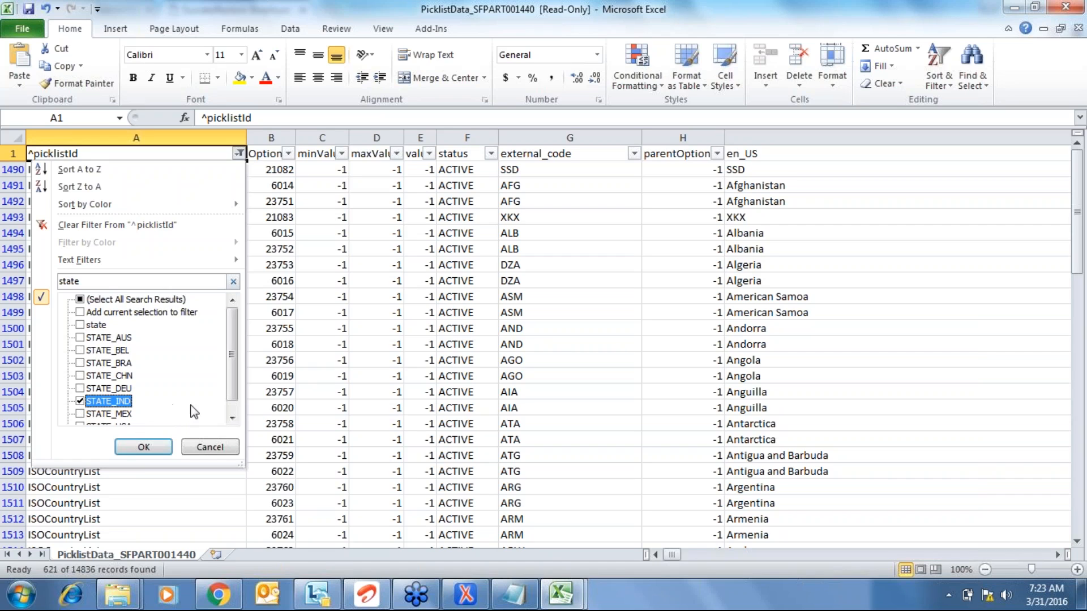
{"action": "left_click", "coordinate": [158, 447]}
{"action": "key", "text": "Down"}
{"action": "key", "text": "Down"}
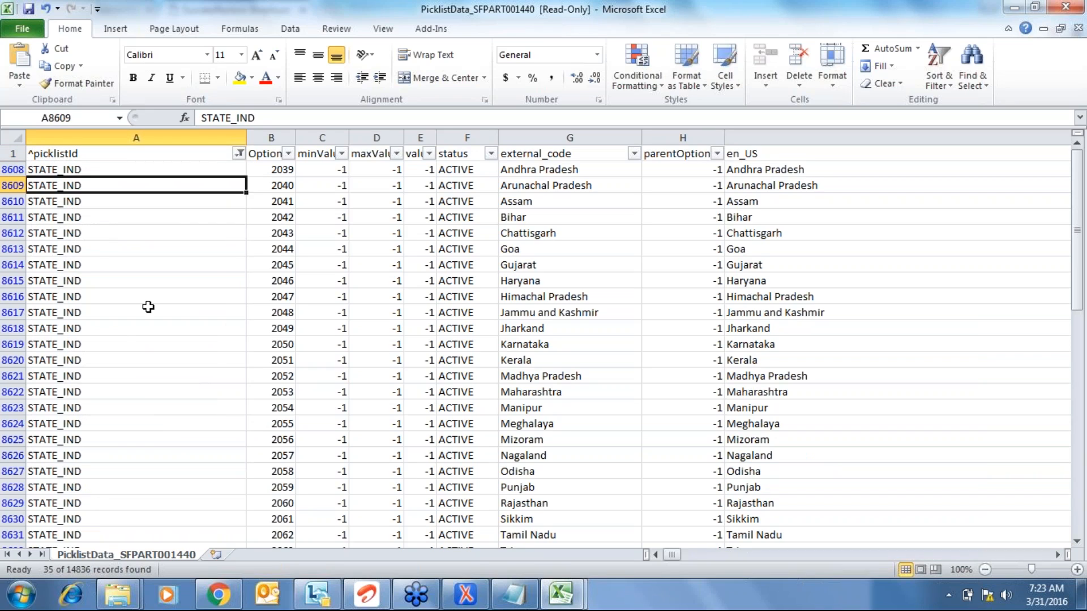
- Browse the 35 STATE_IND rows from Andhra Pradesh to Puducherry, then return to the picklistId header
{"action": "key", "text": "Up"}
{"action": "key", "text": "Right"}
{"action": "key", "text": "Right"}
{"action": "key", "text": "Right"}
{"action": "key", "text": "Right"}
{"action": "key", "text": "Right"}
{"action": "key", "text": "Right"}
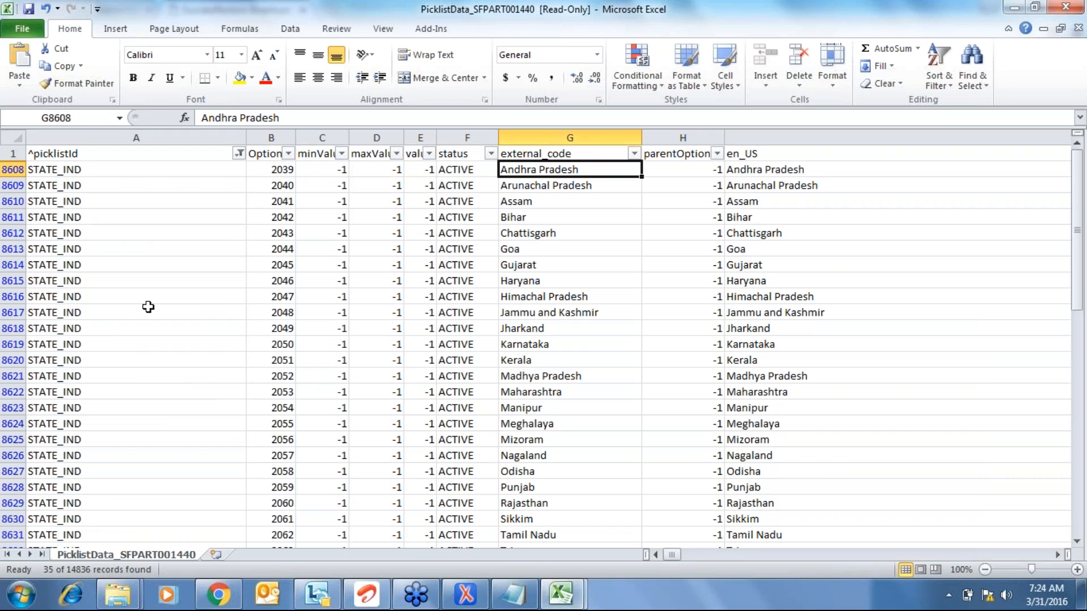
{"action": "key", "text": "ctrl+Down"}
{"action": "key", "text": "Down"}
{"action": "key", "text": "Down"}
{"action": "key", "text": "Down"}
{"action": "key", "text": "ctrl+Up"}
{"action": "key", "text": "ctrl+Up"}
{"action": "key", "text": "Down"}
{"action": "key", "text": "Down"}
{"action": "key", "text": "Down"}
{"action": "key", "text": "Down"}
{"action": "key", "text": "Down"}
{"action": "key", "text": "Down"}
{"action": "key", "text": "Down"}
{"action": "key", "text": "Down"}
{"action": "key", "text": "Down"}
{"action": "key", "text": "Down"}
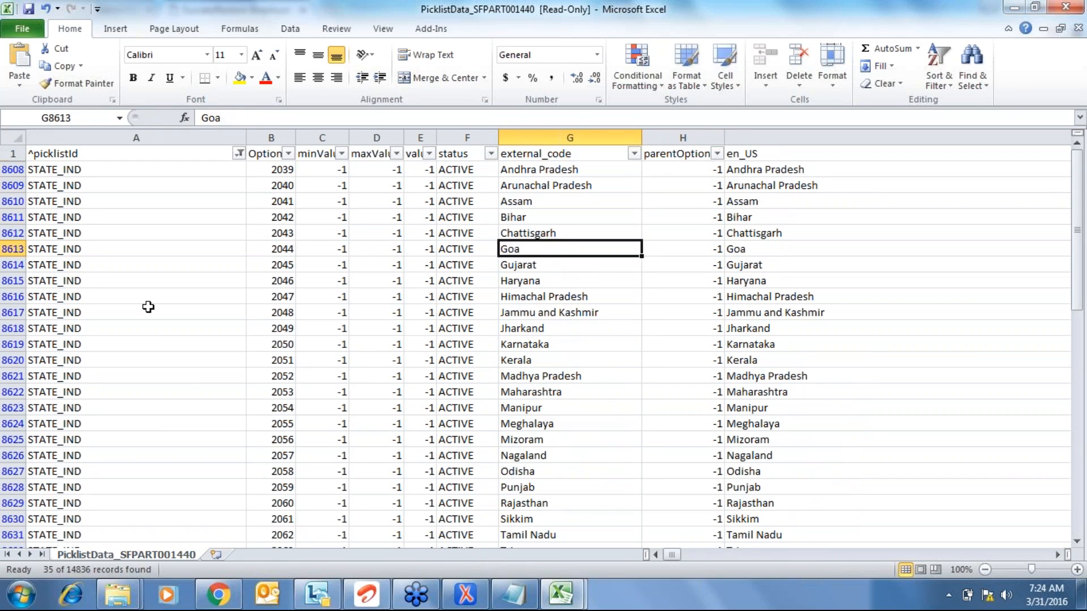
{"action": "key", "text": "Down"}
{"action": "key", "text": "Down"}
{"action": "key", "text": "Down"}
{"action": "key", "text": "Down"}
{"action": "key", "text": "Down"}
{"action": "key", "text": "Down"}
{"action": "key", "text": "Down"}
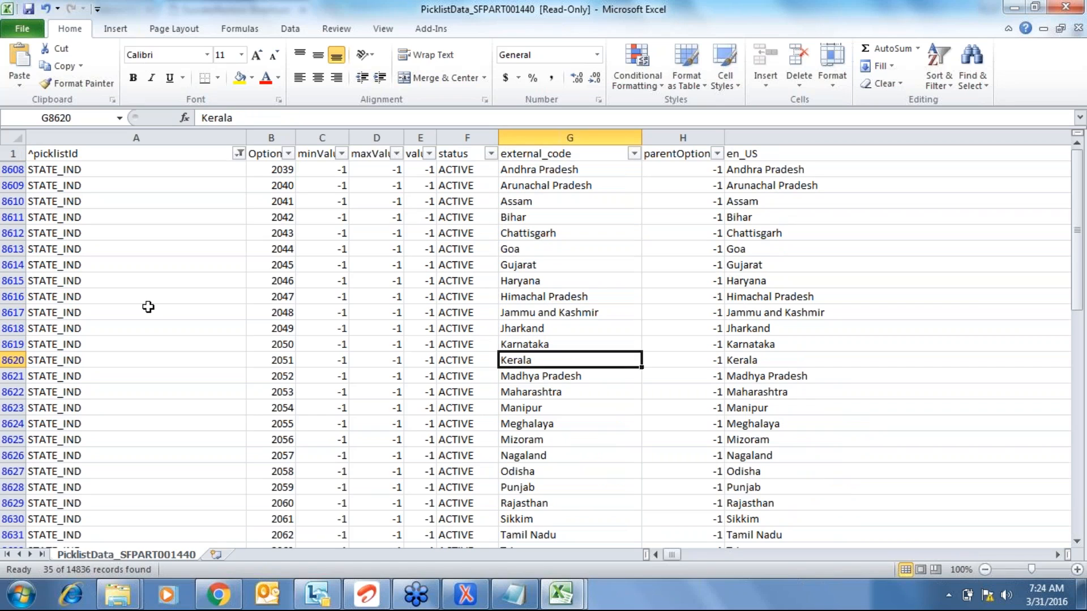
{"action": "key", "text": "Down"}
{"action": "key", "text": "Down"}
{"action": "key", "text": "Down"}
{"action": "key", "text": "Down"}
{"action": "key", "text": "Down"}
{"action": "key", "text": "Down"}
{"action": "key", "text": "Down"}
{"action": "key", "text": "Down"}
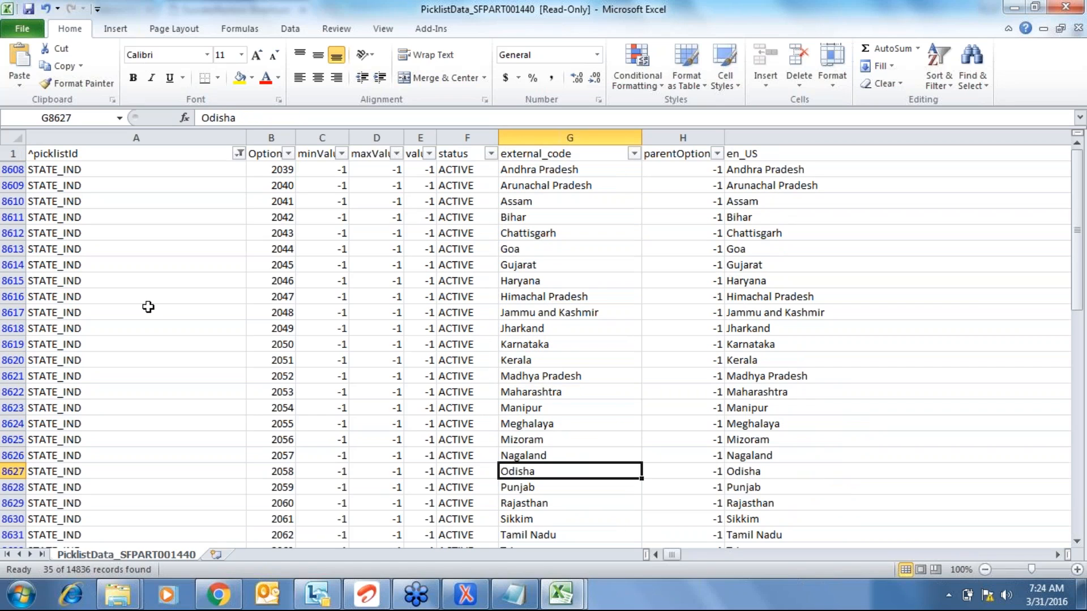
{"action": "key", "text": "Down"}
{"action": "key", "text": "Down"}
{"action": "key", "text": "Down"}
{"action": "key", "text": "Down"}
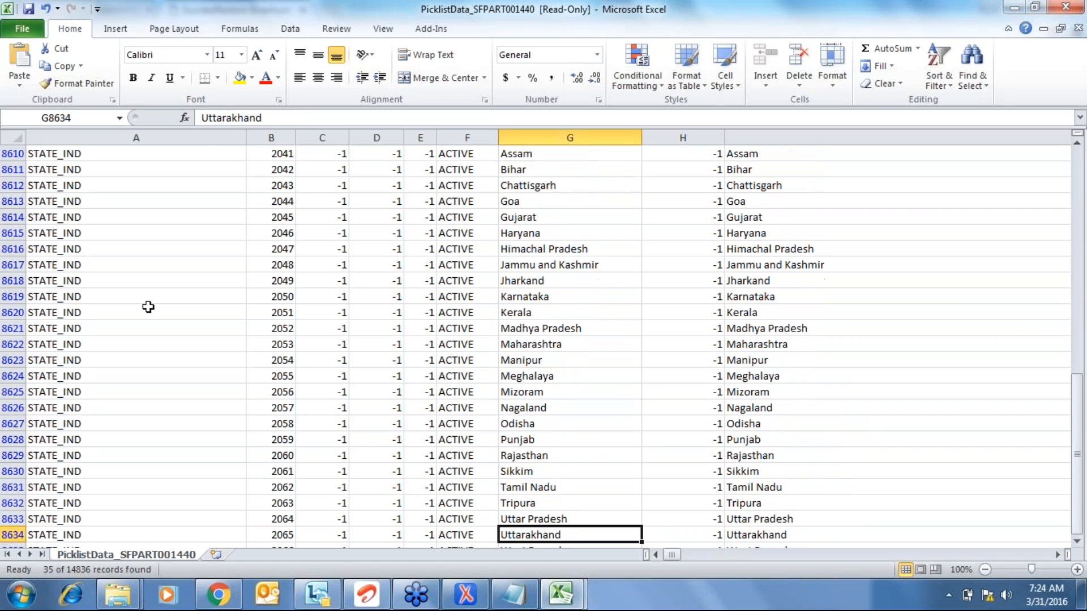
{"action": "key", "text": "Up"}
{"action": "key", "text": "Up"}
{"action": "key", "text": "Up"}
{"action": "key", "text": "Up"}
{"action": "key", "text": "Up"}
{"action": "key", "text": "Up"}
{"action": "key", "text": "Up"}
{"action": "key", "text": "Up"}
{"action": "key", "text": "Up"}
{"action": "key", "text": "Up"}
{"action": "key", "text": "Up"}
{"action": "key", "text": "Up"}
{"action": "key", "text": "Up"}
{"action": "key", "text": "Up"}
{"action": "key", "text": "Up"}
{"action": "key", "text": "Up"}
{"action": "key", "text": "Up"}
{"action": "key", "text": "Up"}
{"action": "key", "text": "Up"}
{"action": "key", "text": "Up"}
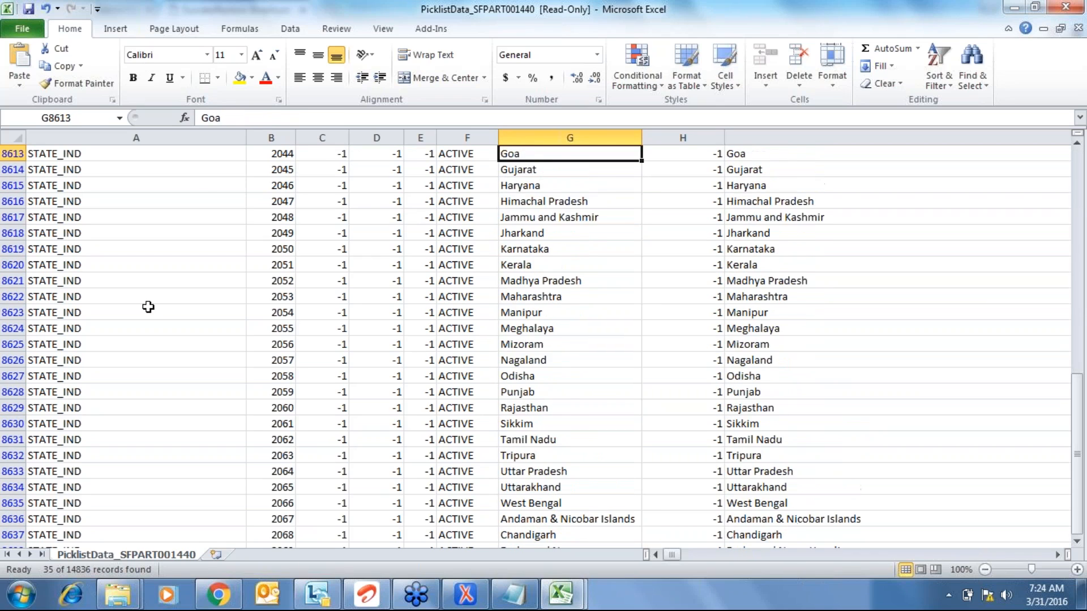
{"action": "key", "text": "Down"}
{"action": "key", "text": "Down"}
{"action": "key", "text": "Down"}
{"action": "key", "text": "Down"}
{"action": "key", "text": "Down"}
{"action": "key", "text": "Down"}
{"action": "key", "text": "Down"}
{"action": "key", "text": "Down"}
{"action": "key", "text": "Down"}
{"action": "key", "text": "Down"}
{"action": "key", "text": "Down"}
{"action": "key", "text": "Down"}
{"action": "key", "text": "Down"}
{"action": "key", "text": "Down"}
{"action": "key", "text": "Down"}
{"action": "key", "text": "Down"}
{"action": "key", "text": "Down"}
{"action": "key", "text": "Down"}
{"action": "key", "text": "Down"}
{"action": "key", "text": "Down"}
{"action": "key", "text": "Down"}
{"action": "key", "text": "Down"}
{"action": "key", "text": "Down"}
{"action": "key", "text": "Down"}
{"action": "key", "text": "Down"}
{"action": "key", "text": "Down"}
{"action": "key", "text": "Down"}
{"action": "key", "text": "Down"}
{"action": "key", "text": "Down"}
{"action": "key", "text": "Down"}
{"action": "key", "text": "Up"}
{"action": "key", "text": "Up"}
{"action": "key", "text": "Up"}
{"action": "key", "text": "Up"}
{"action": "key", "text": "Up"}
{"action": "key", "text": "Up"}
{"action": "key", "text": "Up"}
{"action": "key", "text": "Up"}
{"action": "key", "text": "Up"}
{"action": "key", "text": "Up"}
{"action": "key", "text": "Up"}
{"action": "key", "text": "Up"}
{"action": "key", "text": "Up"}
{"action": "key", "text": "Up"}
{"action": "key", "text": "Up"}
{"action": "key", "text": "Up"}
{"action": "key", "text": "Up"}
{"action": "key", "text": "Up"}
{"action": "key", "text": "Up"}
{"action": "key", "text": "Up"}
{"action": "key", "text": "Up"}
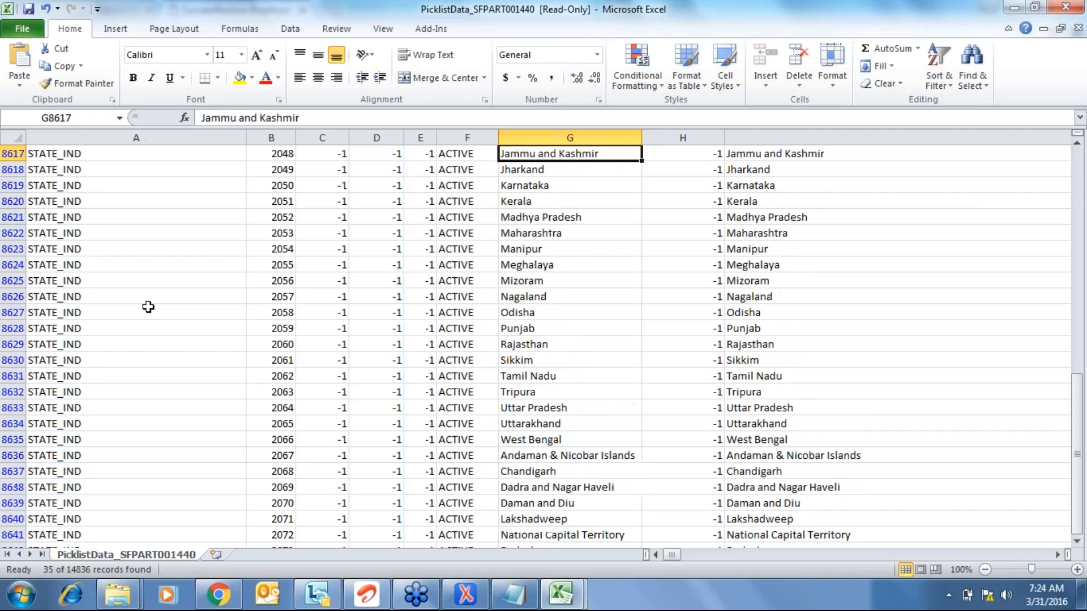
{"action": "key", "text": "ctrl+Up"}
{"action": "key", "text": "Home"}
- Filter picklistId to show only the ACADEMIC_TITLE rows
{"action": "key", "text": "alt+Down"}
{"action": "key", "text": "Down"}
{"action": "key", "text": "Down"}
{"action": "key", "text": "Down"}
{"action": "key", "text": "Down"}
{"action": "key", "text": "Down"}
{"action": "key", "text": "Down"}
{"action": "key", "text": "Down"}
{"action": "key", "text": "Down"}
{"action": "key", "text": "Down"}
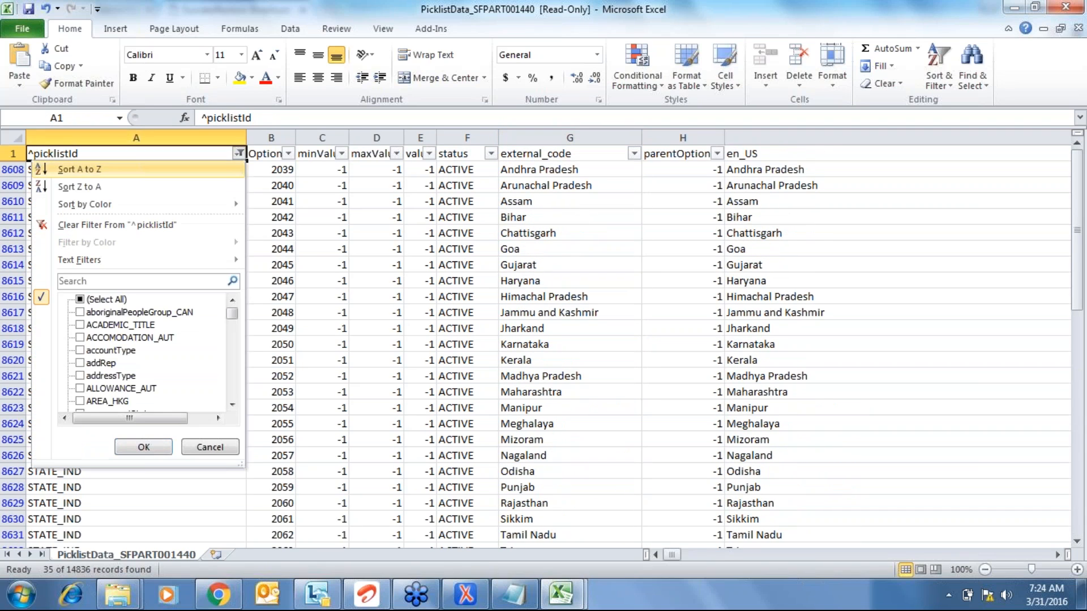
{"action": "key", "text": "Up"}
{"action": "key", "text": "Up"}
{"action": "key", "text": "space"}
{"action": "key", "text": "End"}
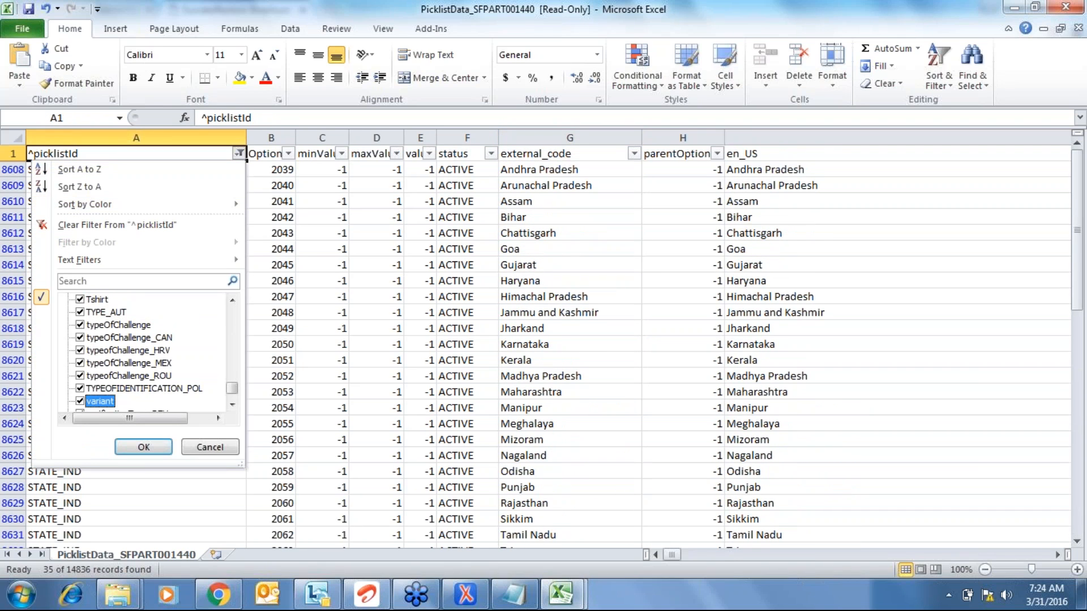
{"action": "key", "text": "Down"}
{"action": "key", "text": "Up"}
{"action": "key", "text": "Up"}
{"action": "key", "text": "Up"}
{"action": "key", "text": "Up"}
{"action": "key", "text": "Up"}
{"action": "key", "text": "Up"}
{"action": "key", "text": "Up"}
{"action": "key", "text": "Up"}
{"action": "key", "text": "Up"}
{"action": "key", "text": "Up"}
{"action": "key", "text": "Up"}
{"action": "key", "text": "Up"}
{"action": "key", "text": "Up"}
{"action": "key", "text": "Up"}
{"action": "key", "text": "Up"}
{"action": "key", "text": "Up"}
{"action": "key", "text": "Up"}
{"action": "key", "text": "Up"}
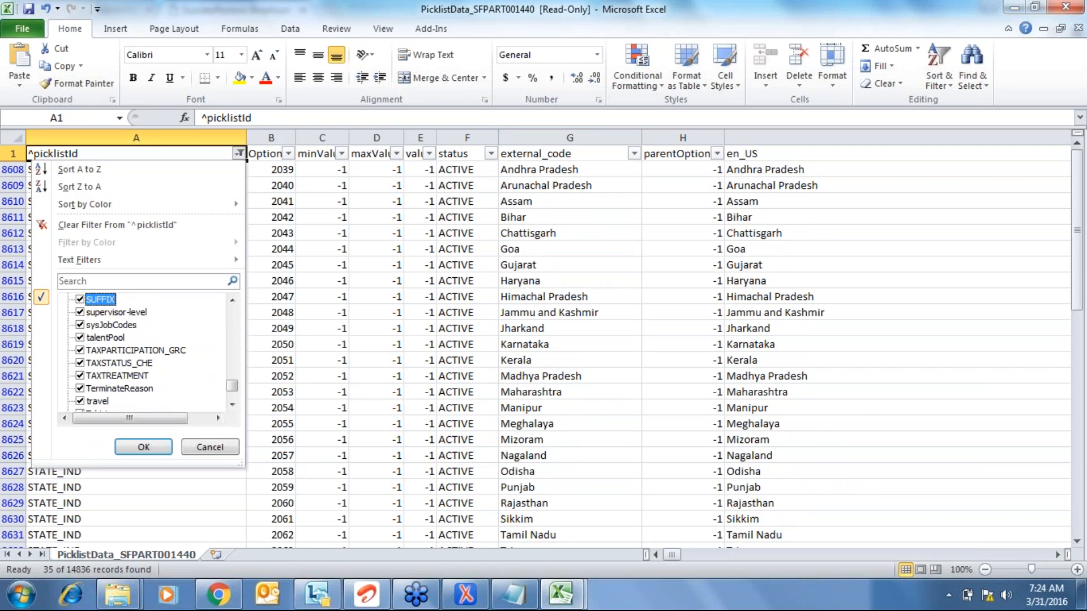
{"action": "key", "text": "Home"}
{"action": "key", "text": "space"}
{"action": "left_click", "coordinate": [141, 281]}
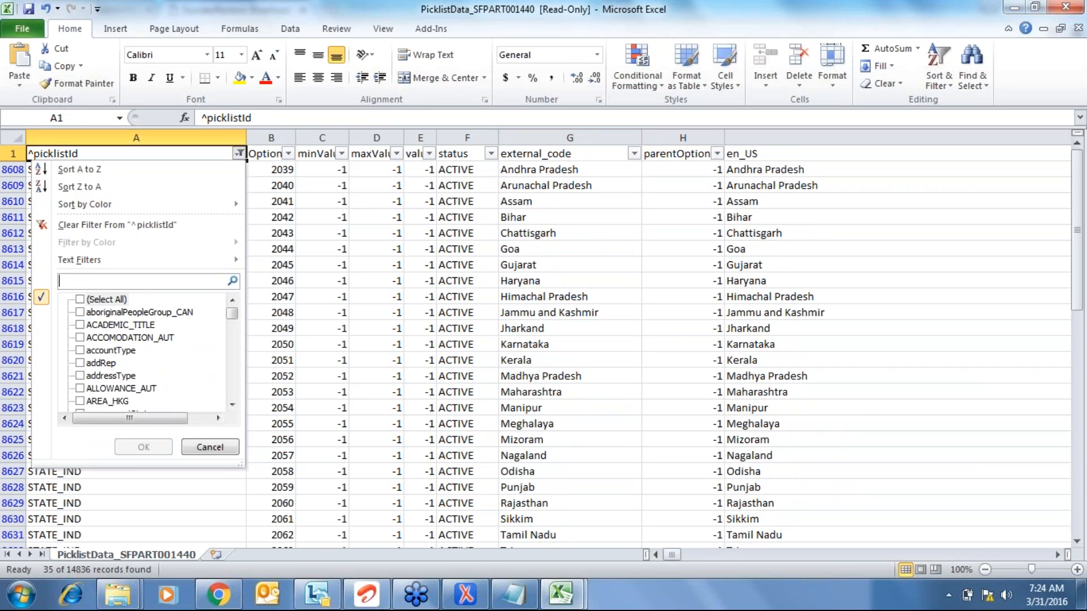
{"action": "key", "text": "Tab"}
{"action": "key", "text": "Down"}
{"action": "key", "text": "Down"}
{"action": "key", "text": "space"}
{"action": "key", "text": "Return"}
- Review the six ACADEMIC_TITLE en_US values, then turn AutoFilter off with Alt+D, F, F
{"action": "key", "text": "Down"}
{"action": "key", "text": "Right"}
{"action": "key", "text": "Right"}
{"action": "key", "text": "Right"}
{"action": "key", "text": "Right"}
{"action": "key", "text": "Right"}
{"action": "key", "text": "Right"}
{"action": "key", "text": "Right"}
{"action": "key", "text": "Right"}
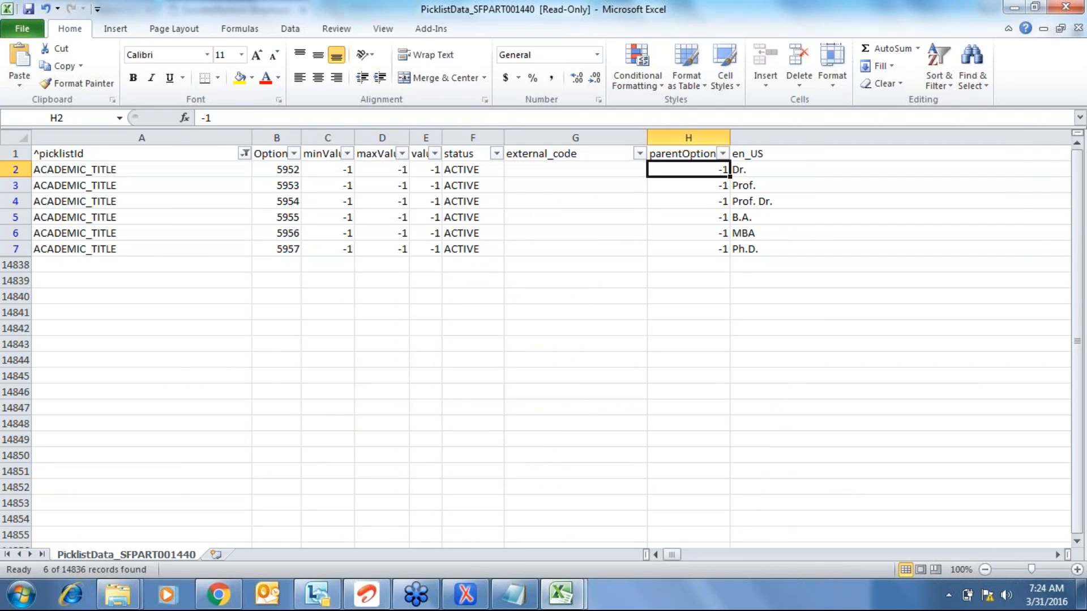
{"action": "key", "text": "Down"}
{"action": "key", "text": "Down"}
{"action": "key", "text": "Down"}
{"action": "key", "text": "Down"}
{"action": "key", "text": "Down"}
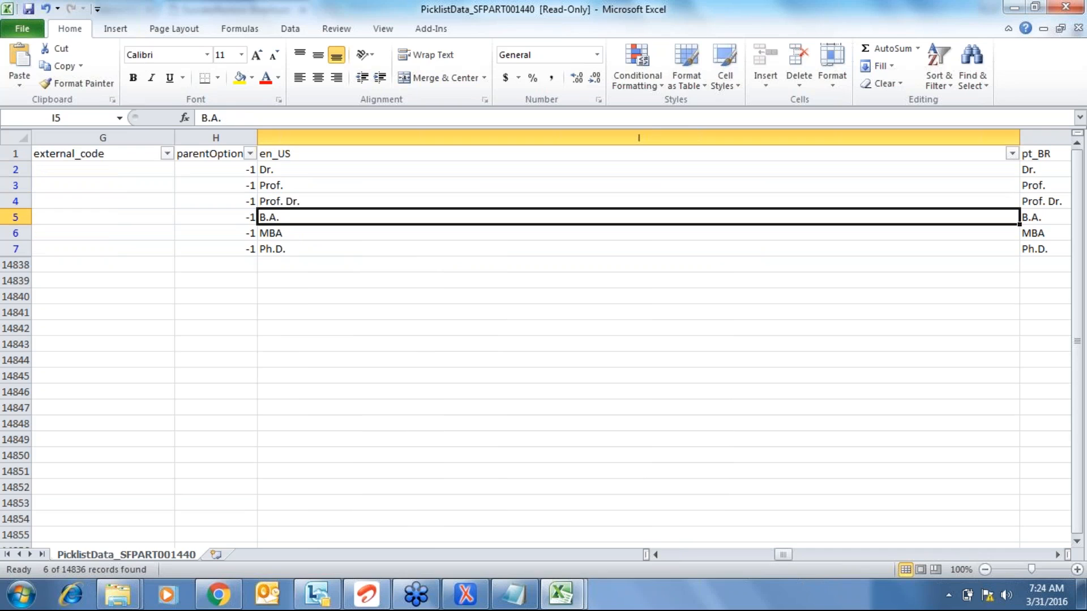
{"action": "key", "text": "Left"}
{"action": "key", "text": "Left"}
{"action": "key", "text": "Left"}
{"action": "key", "text": "Left"}
{"action": "key", "text": "Left"}
{"action": "key", "text": "Left"}
{"action": "key", "text": "Left"}
{"action": "key", "text": "Left"}
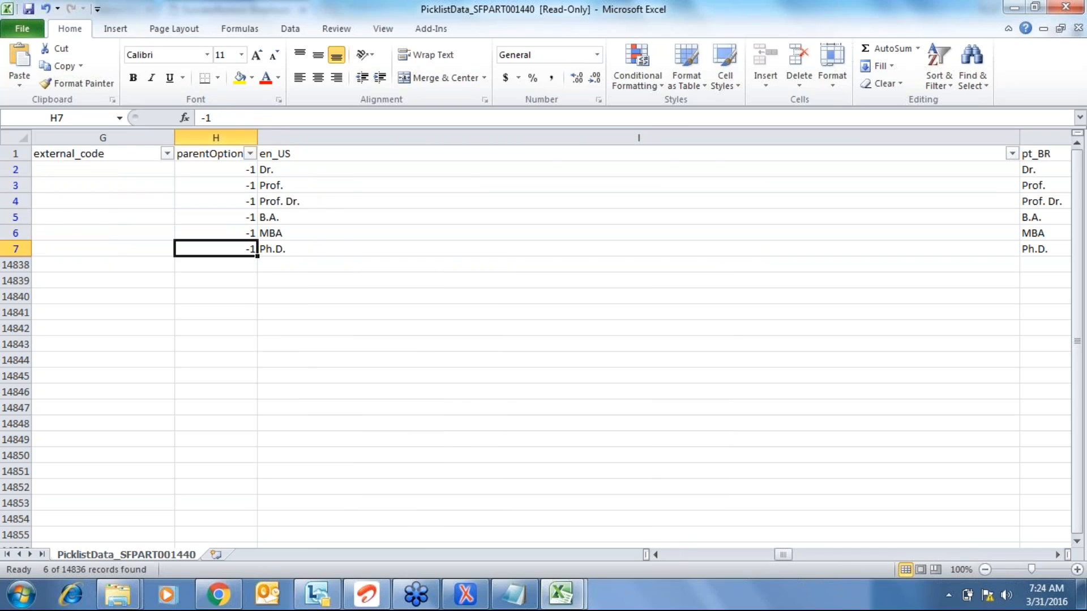
{"action": "key", "text": "Up"}
{"action": "key", "text": "Up"}
{"action": "key", "text": "Up"}
{"action": "key", "text": "Up"}
{"action": "key", "text": "Up"}
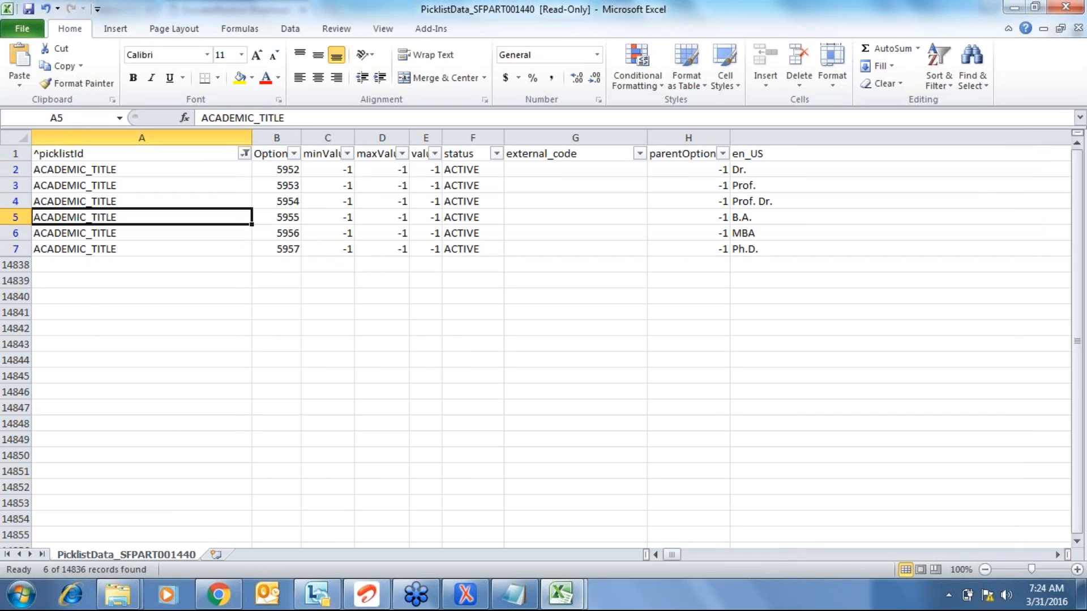
{"action": "key", "text": "Right"}
{"action": "key", "text": "Up"}
{"action": "key", "text": "Left"}
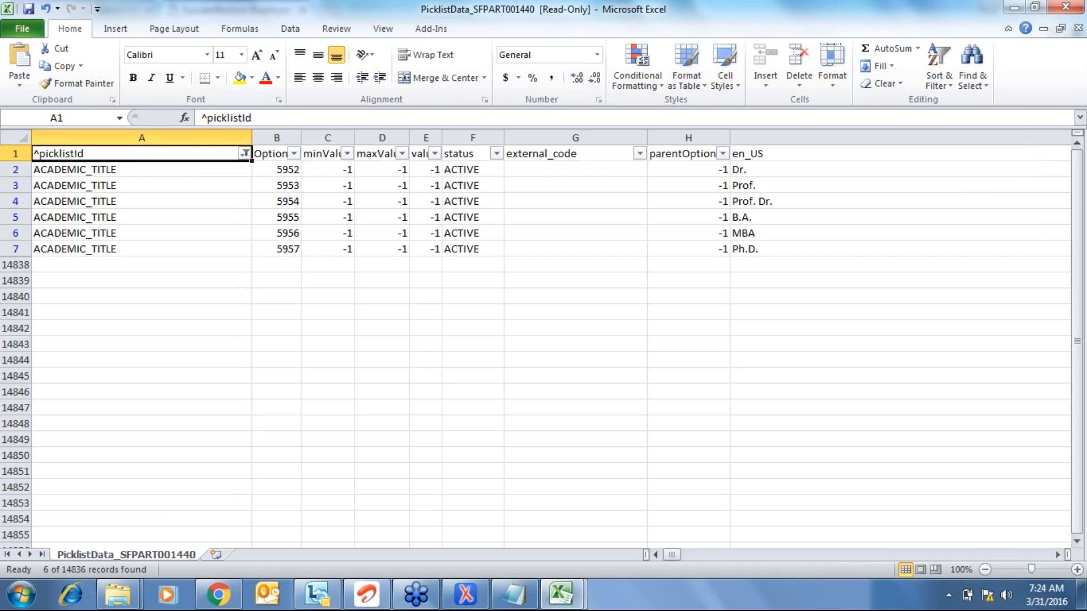
{"action": "key", "text": "alt+d"}
{"action": "key", "text": "f"}
{"action": "key", "text": "f"}
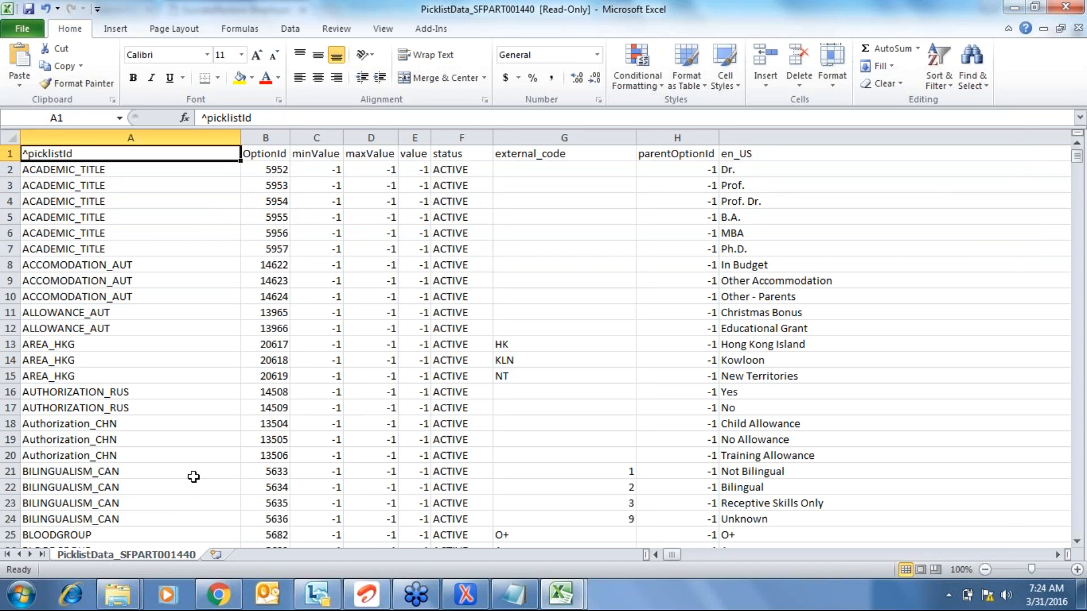
- Bring the oXygen XML data model to the front after glancing at the SuccessFactors form
{"action": "left_click", "coordinate": [473, 603]}
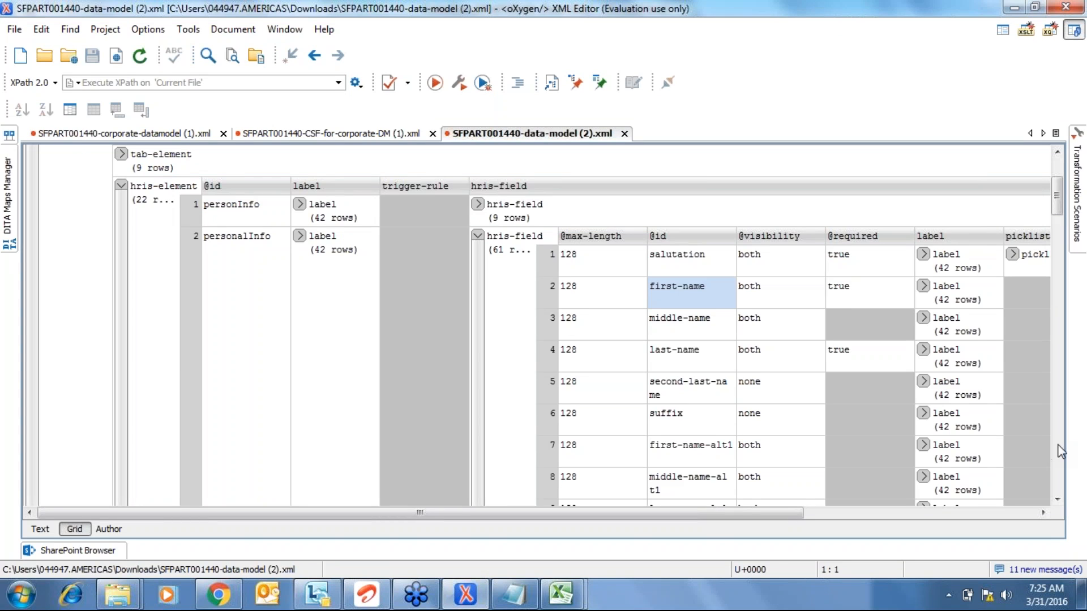
{"action": "left_click_drag", "start_coordinate": [1043, 512], "coordinate": [1043, 512]}
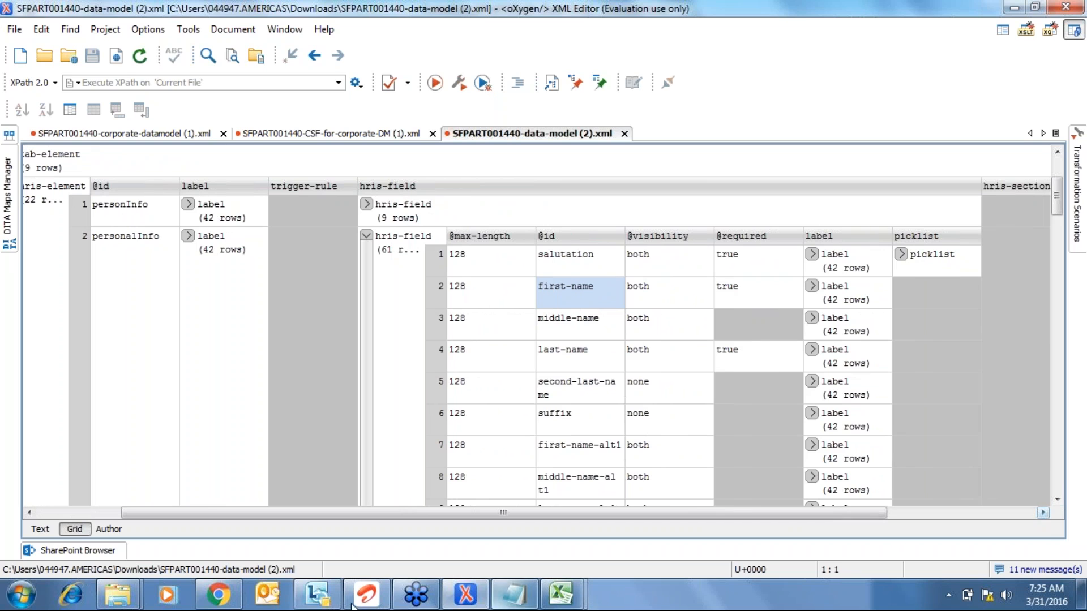
{"action": "left_click", "coordinate": [214, 599]}
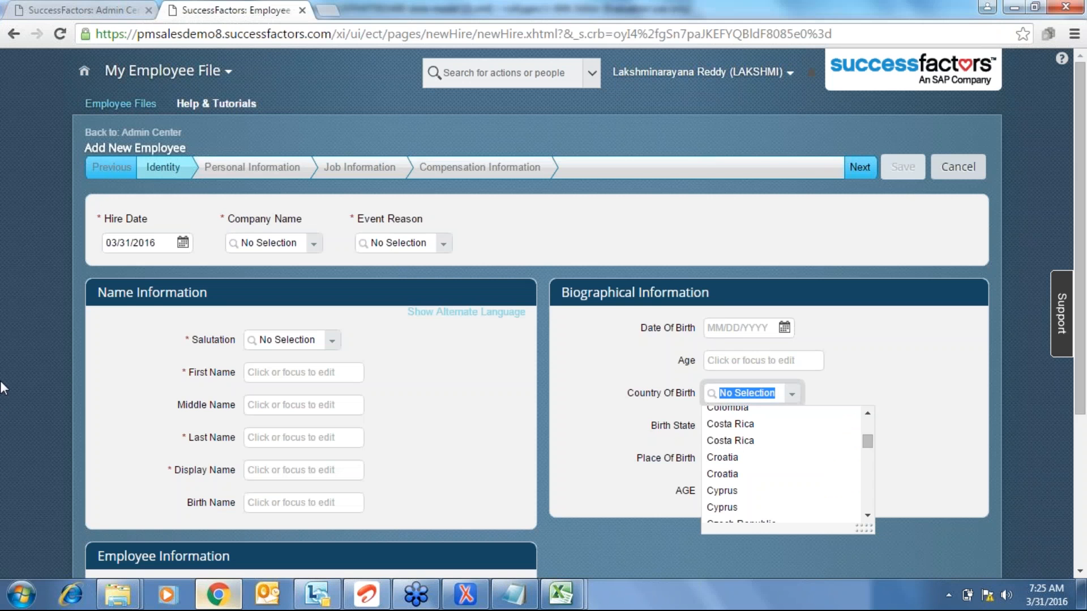
{"action": "left_click", "coordinate": [465, 594]}
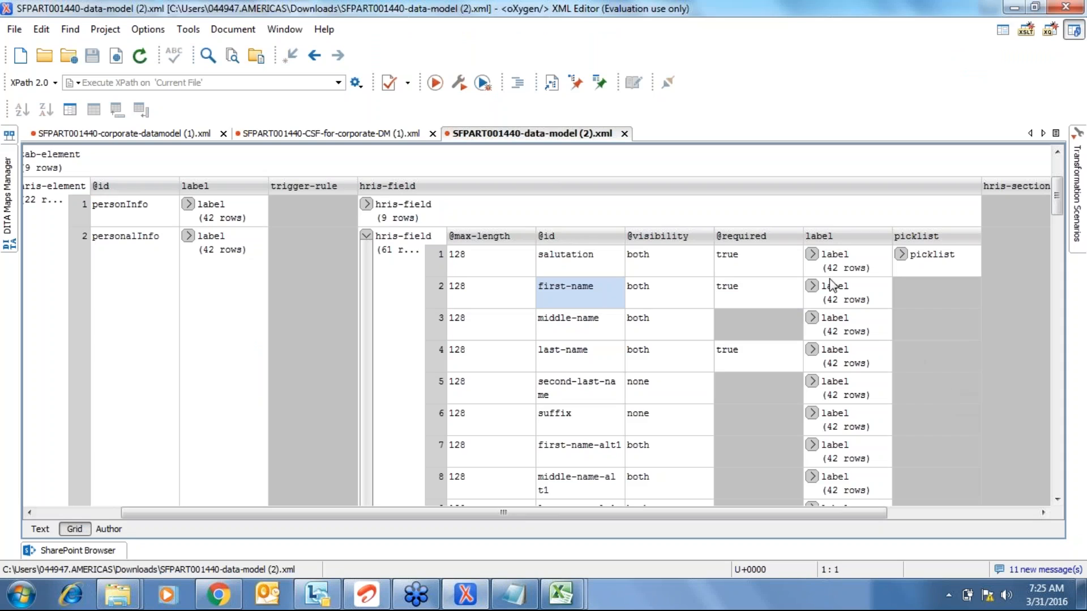
- Step down the hris-field ids from middle-name to title and inspect the title label
{"action": "left_click", "coordinate": [592, 323]}
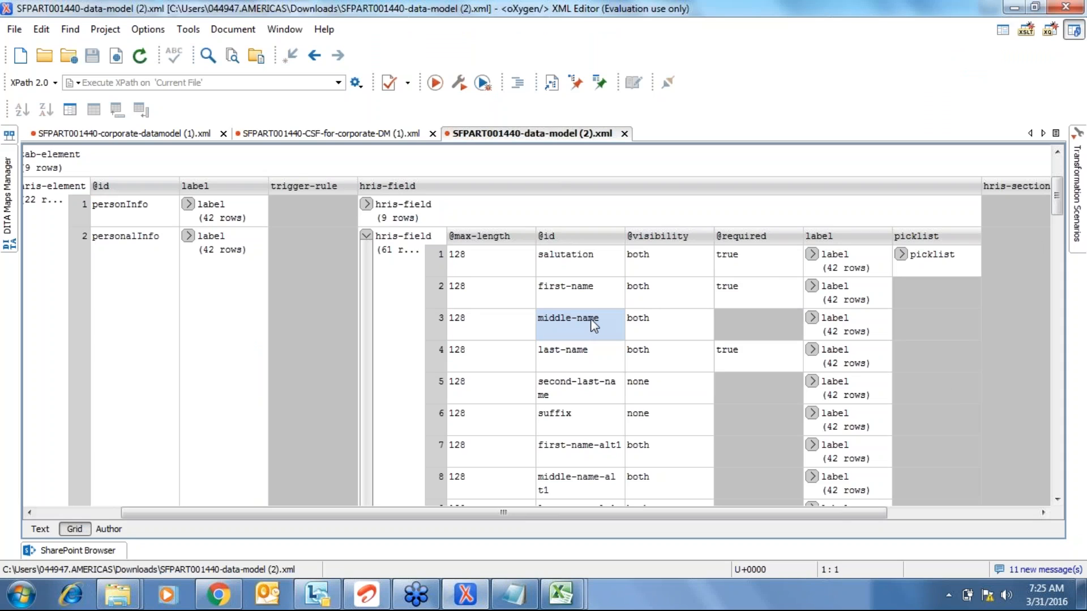
{"action": "key", "text": "Down"}
{"action": "key", "text": "Down"}
{"action": "key", "text": "Down"}
{"action": "key", "text": "Down"}
{"action": "key", "text": "Down"}
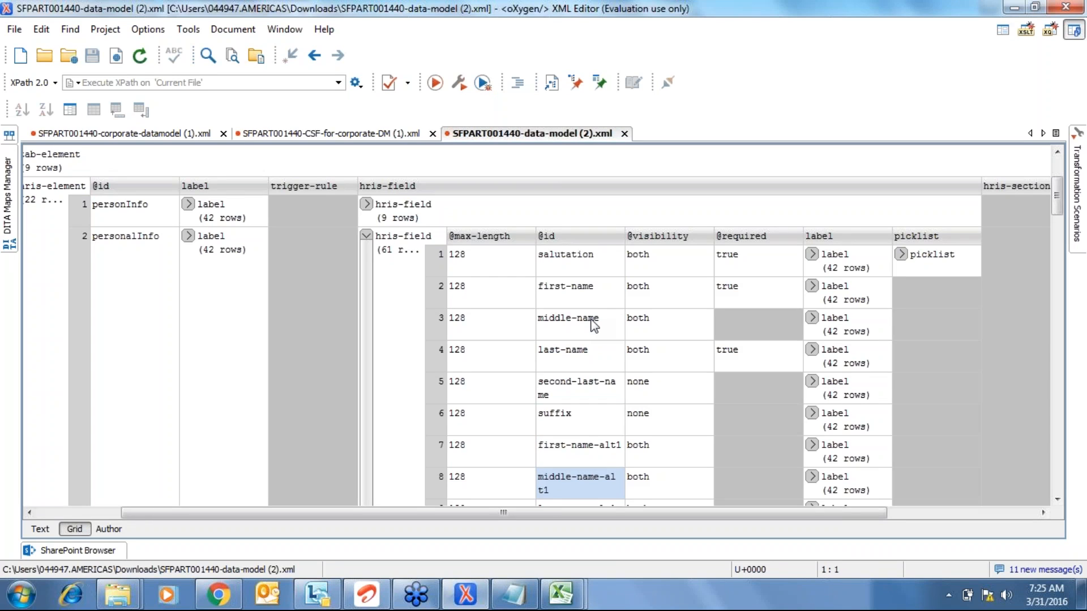
{"action": "left_click", "coordinate": [545, 415]}
{"action": "key", "text": "Down"}
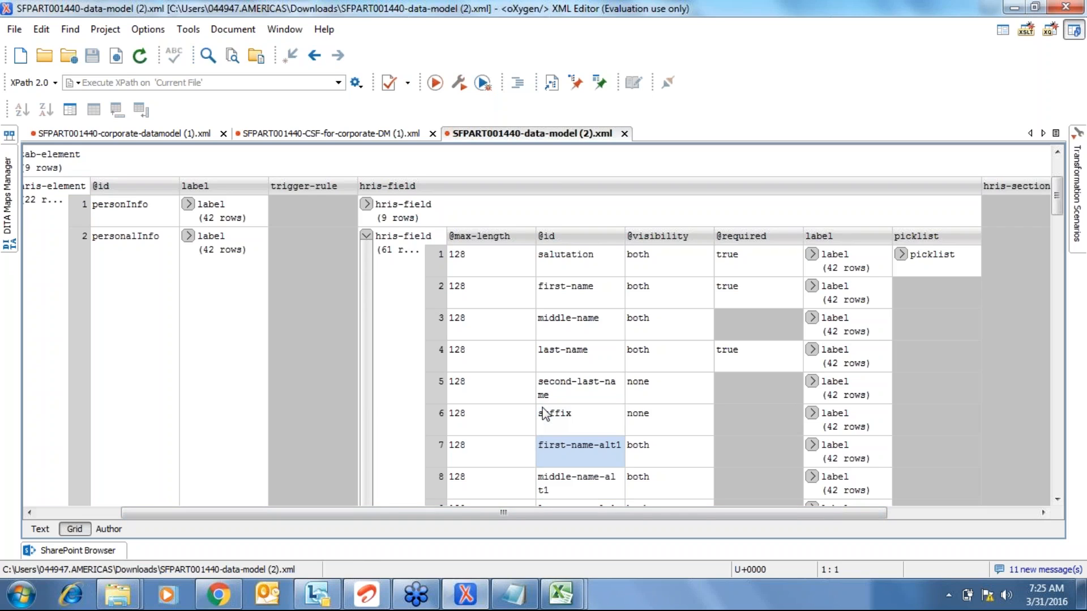
{"action": "key", "text": "Down"}
{"action": "key", "text": "Down"}
{"action": "key", "text": "Down"}
{"action": "key", "text": "Down"}
{"action": "key", "text": "Down"}
{"action": "key", "text": "Down"}
{"action": "key", "text": "Down"}
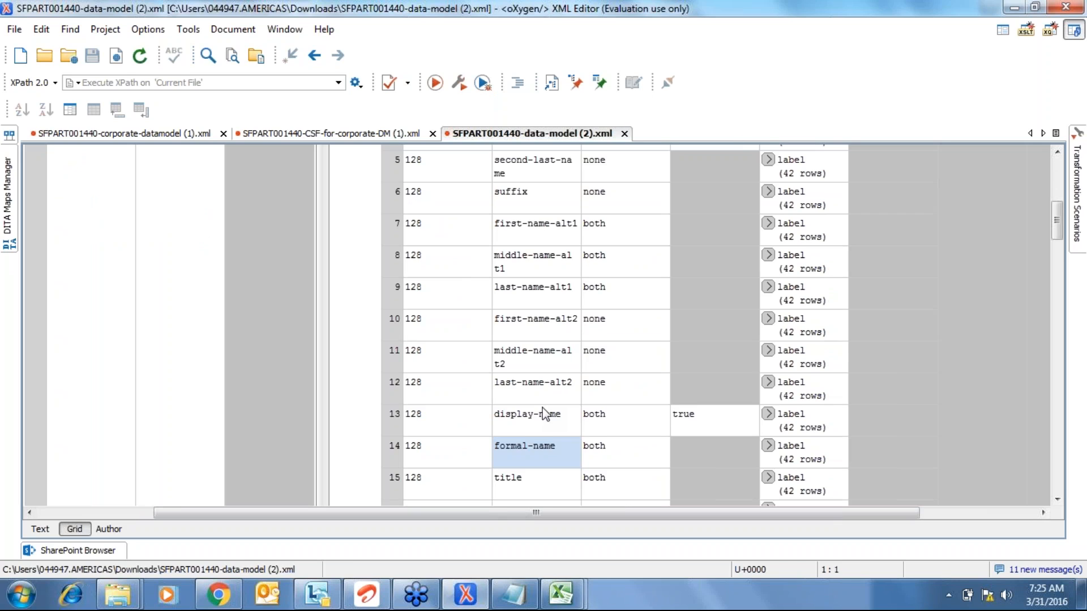
{"action": "left_click", "coordinate": [768, 478]}
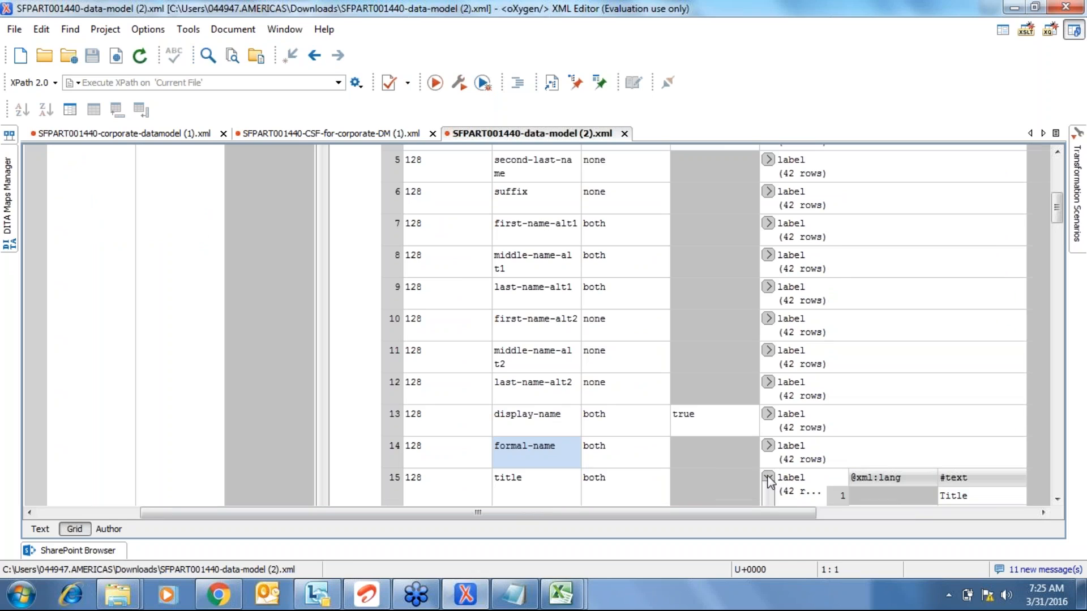
{"action": "left_click", "coordinate": [768, 478]}
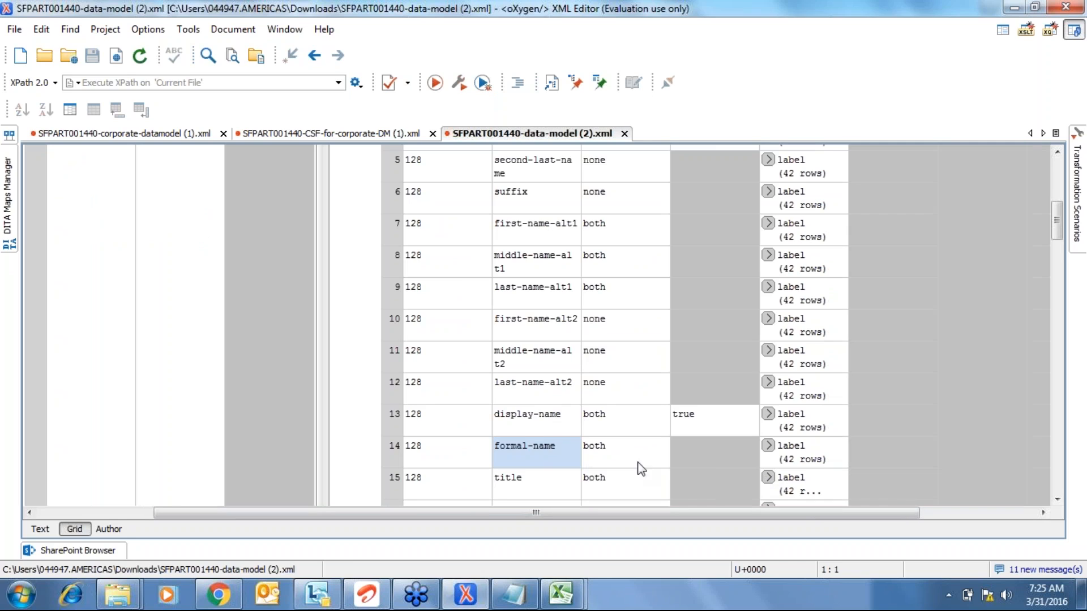
{"action": "left_click", "coordinate": [504, 479]}
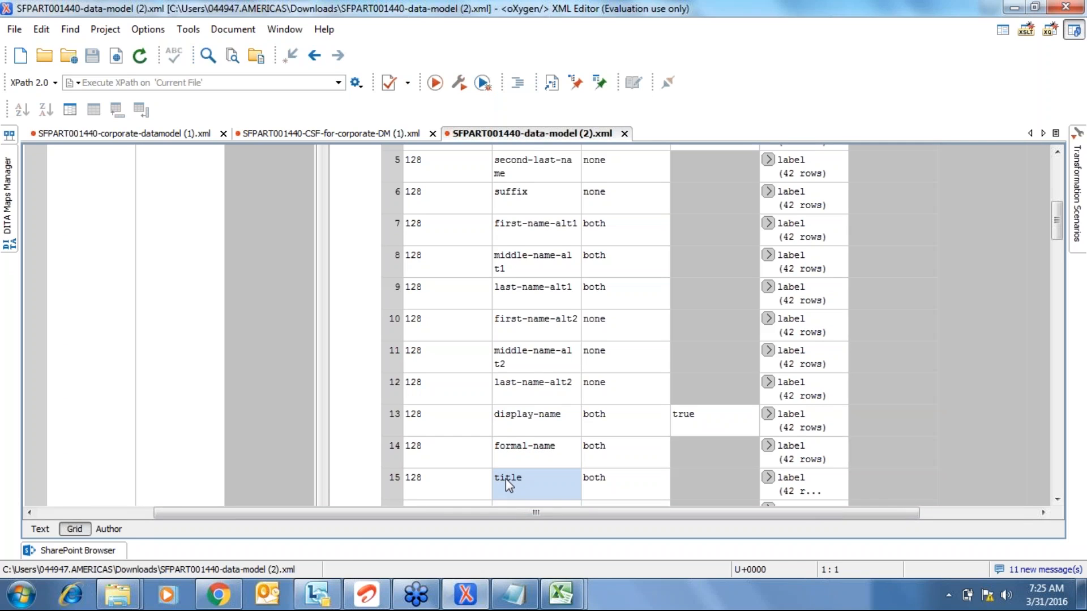
{"action": "left_click", "coordinate": [211, 603]}
- Choose ABC Company, the Acquired employee event reason and the Mr. salutation
{"action": "left_click", "coordinate": [316, 245]}
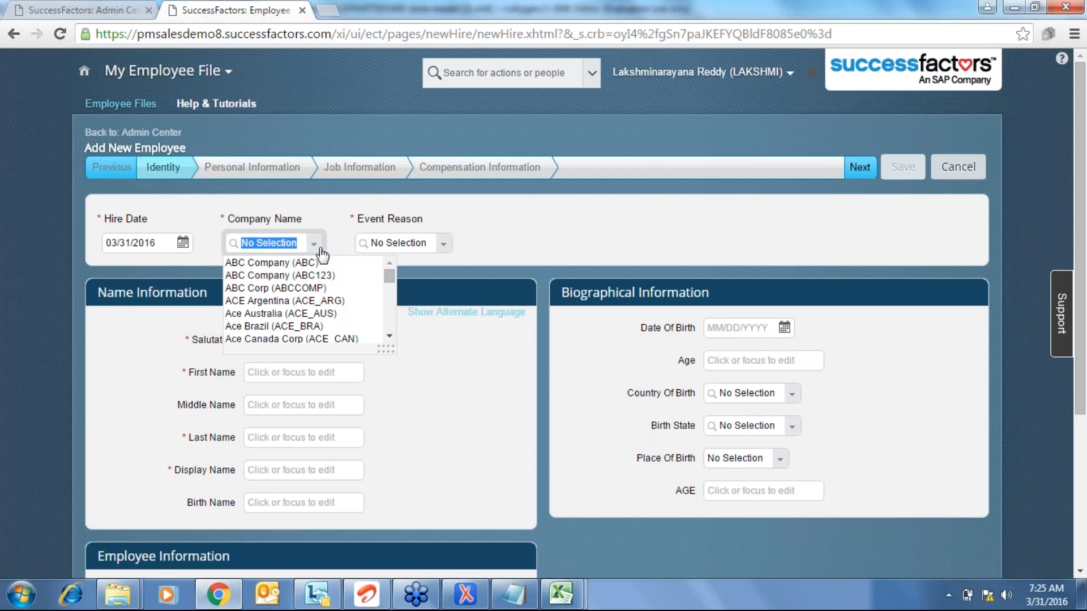
{"action": "left_click", "coordinate": [317, 263]}
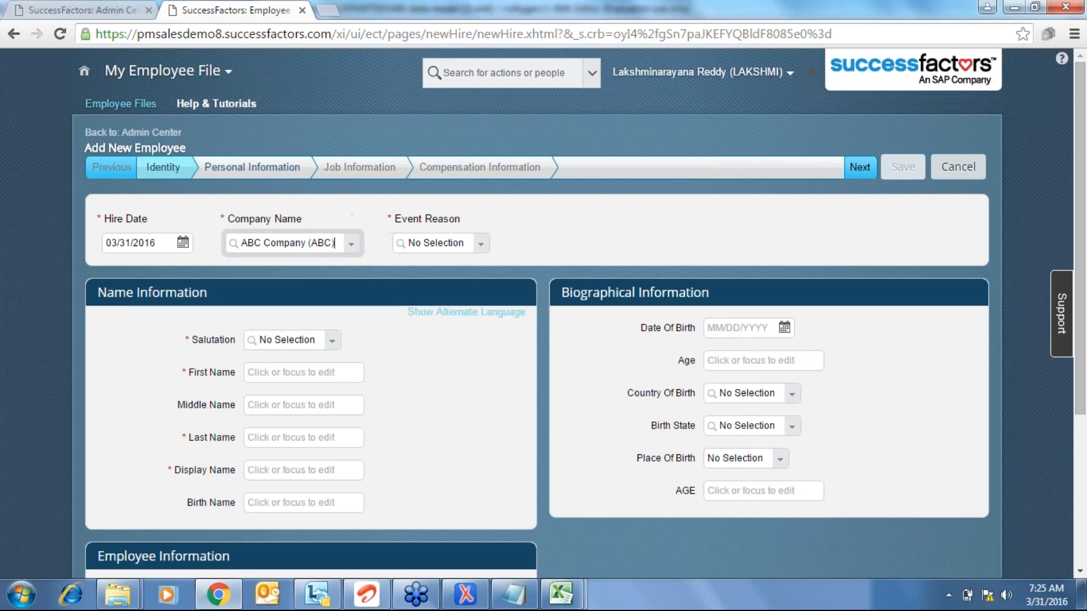
{"action": "left_click", "coordinate": [480, 246]}
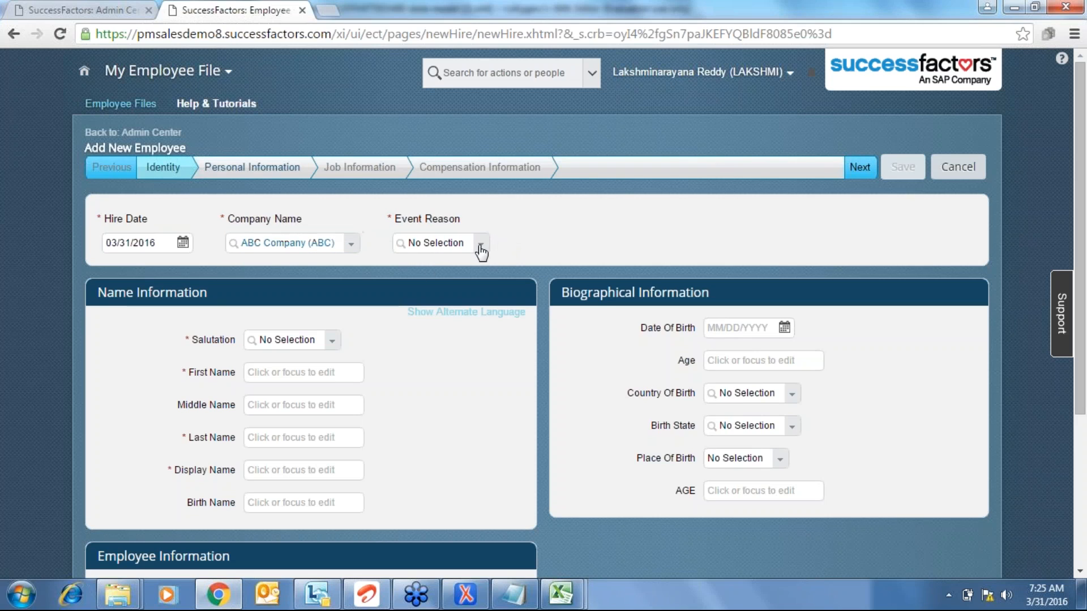
{"action": "key", "text": "alt+Tab"}
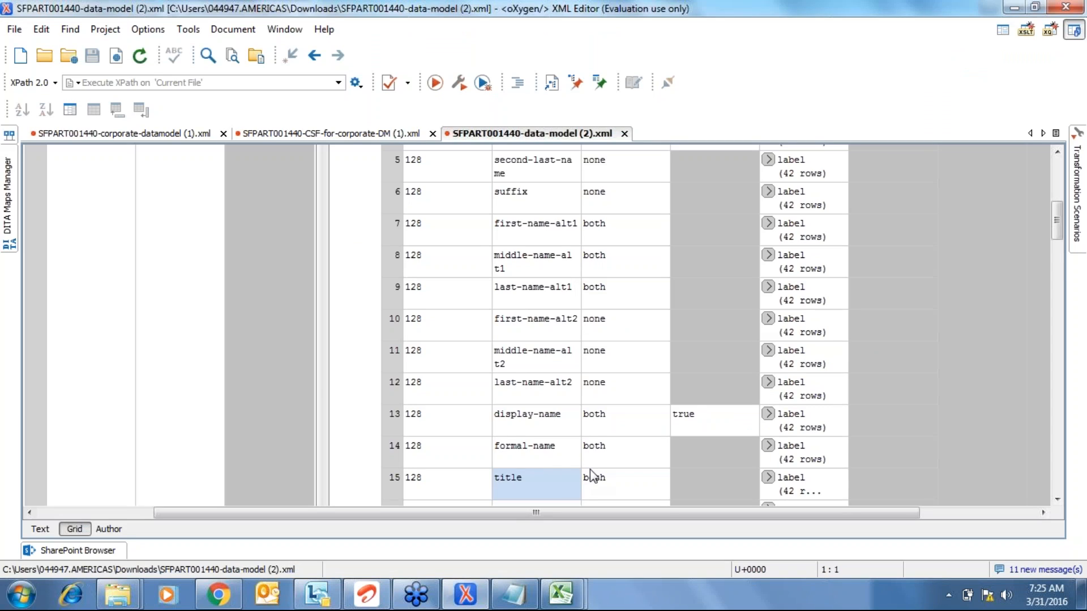
{"action": "key", "text": "alt+Tab"}
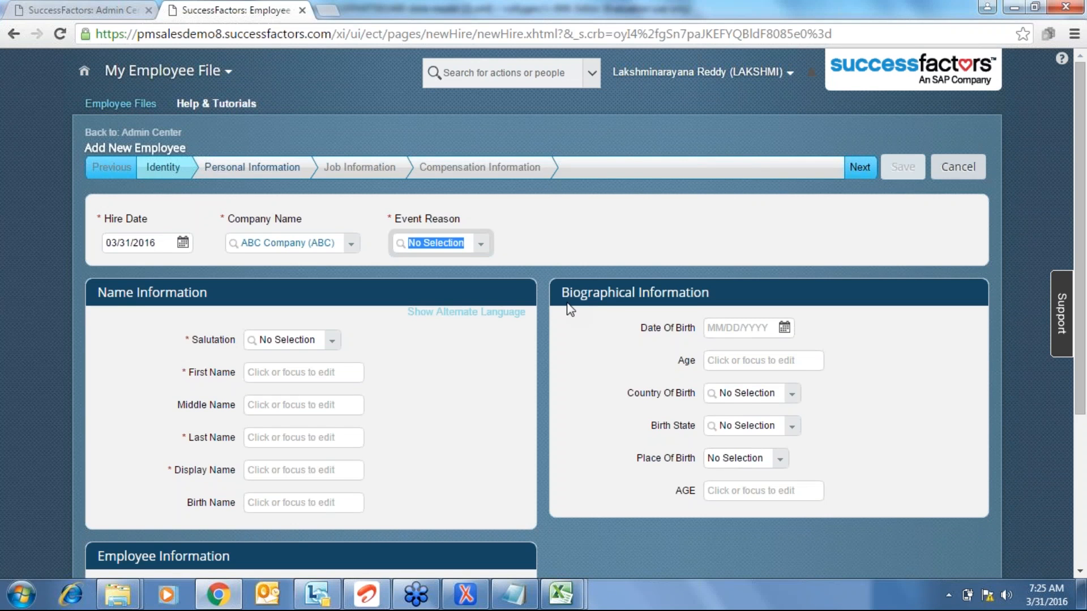
{"action": "left_click", "coordinate": [481, 248]}
{"action": "left_click", "coordinate": [416, 260]}
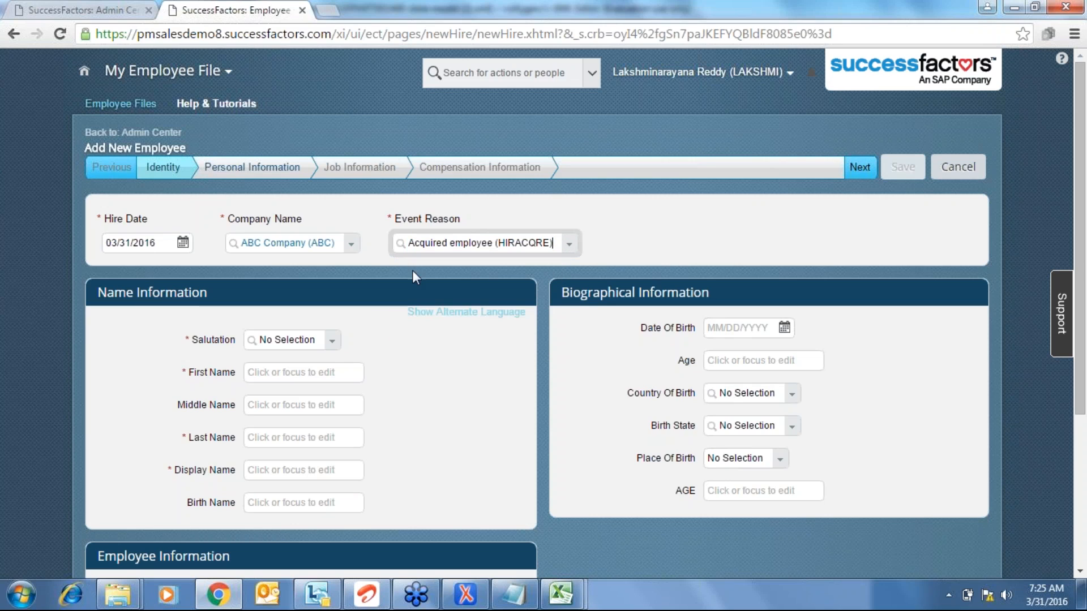
{"action": "left_click", "coordinate": [338, 343]}
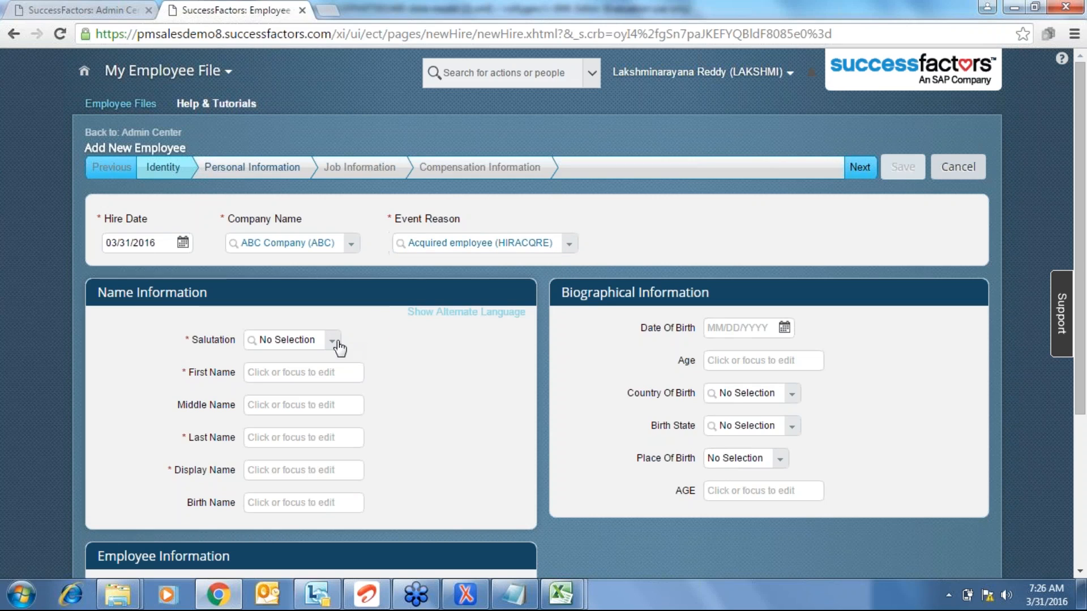
{"action": "left_click", "coordinate": [274, 376]}
- Enter the new hire's first and last names, then fill in the required display name
{"action": "left_click", "coordinate": [284, 376]}
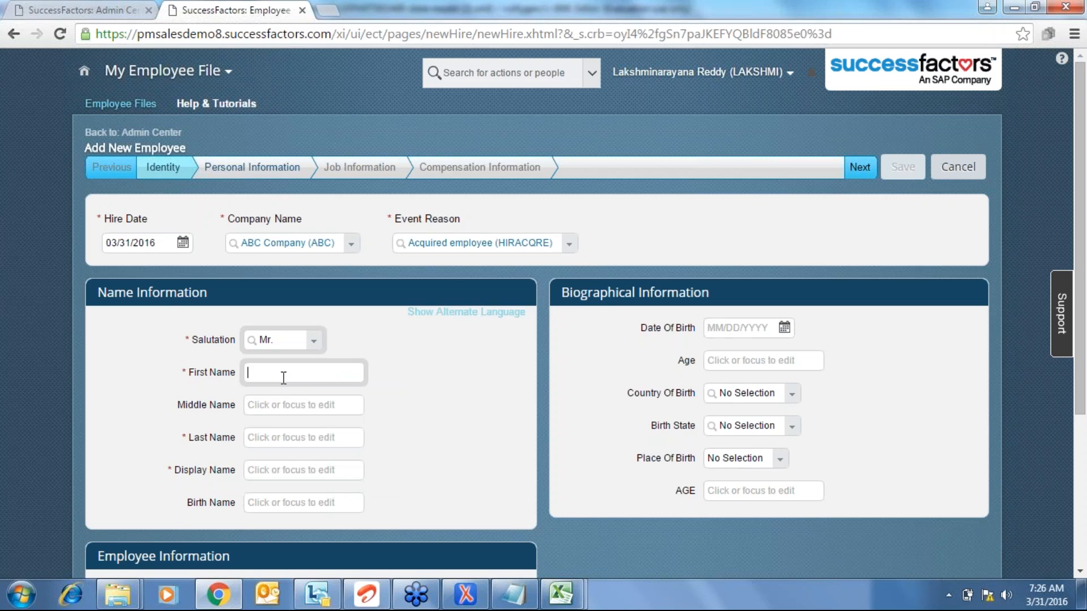
{"action": "type", "text": "RAJU"}
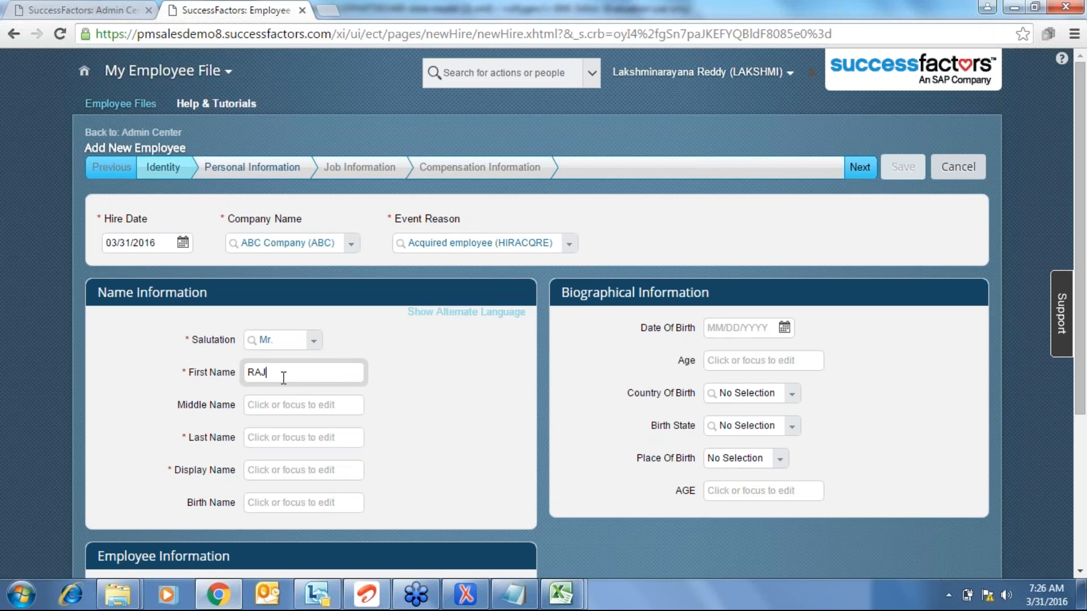
{"action": "key", "text": "Tab"}
{"action": "key", "text": "Tab"}
{"action": "type", "text": "123444"}
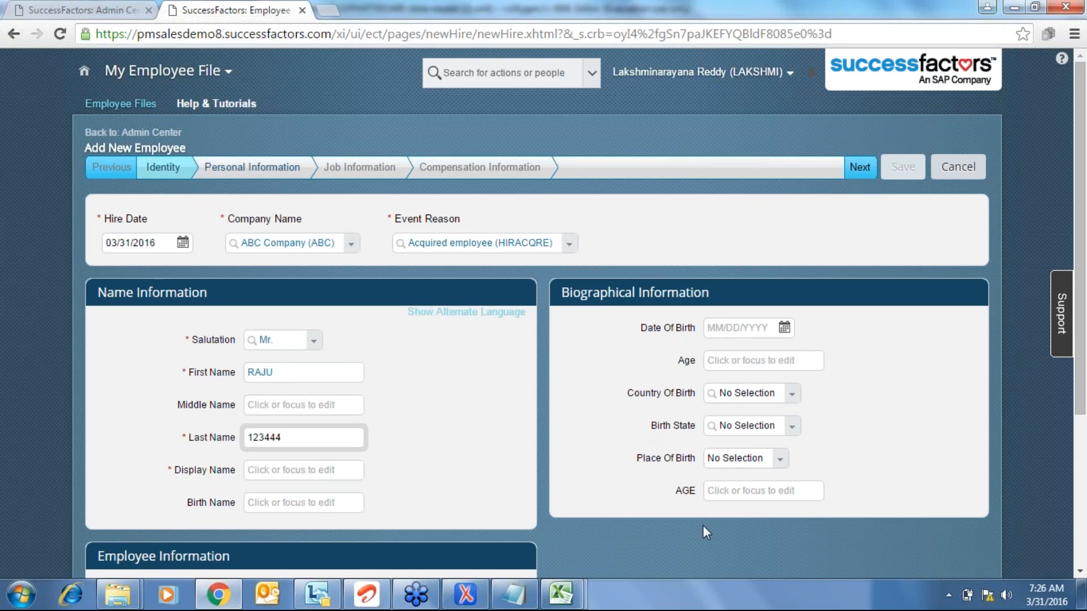
{"action": "left_click", "coordinate": [854, 164]}
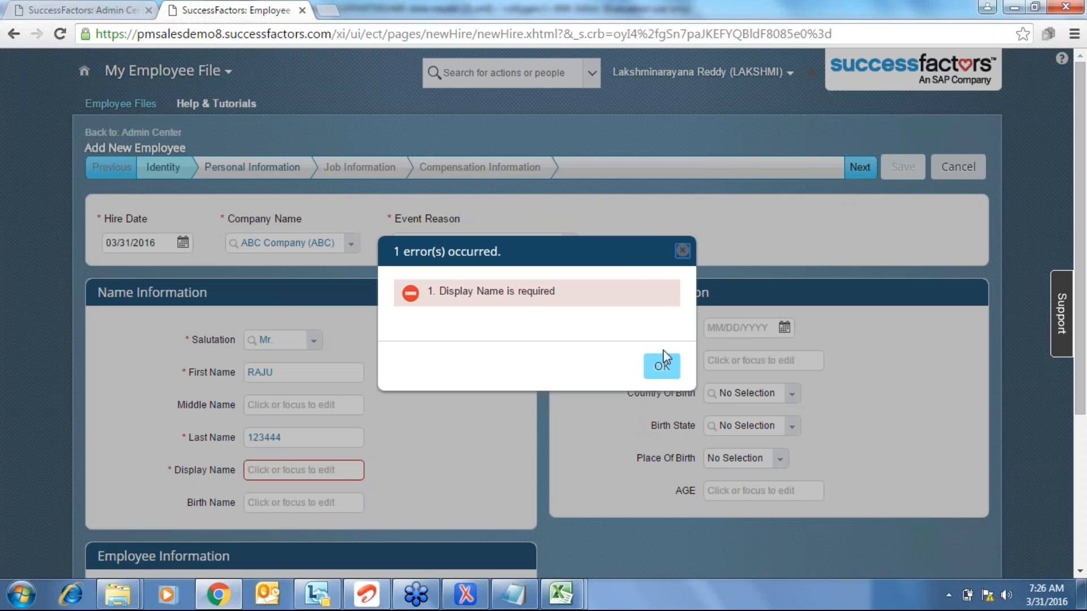
{"action": "left_click", "coordinate": [662, 365]}
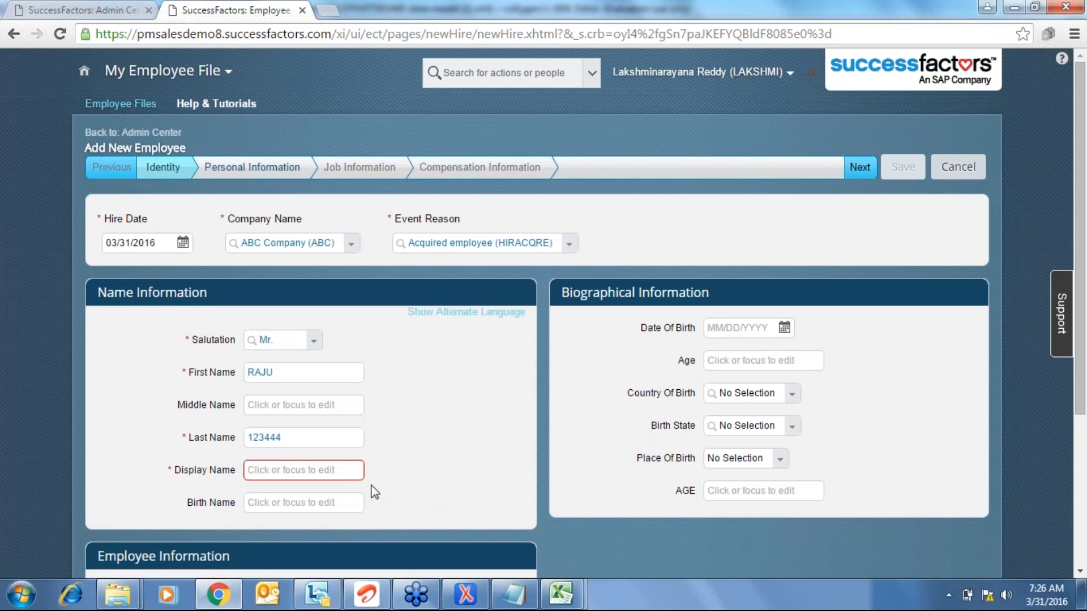
{"action": "left_click", "coordinate": [339, 472]}
{"action": "type", "text": "RAJU"}
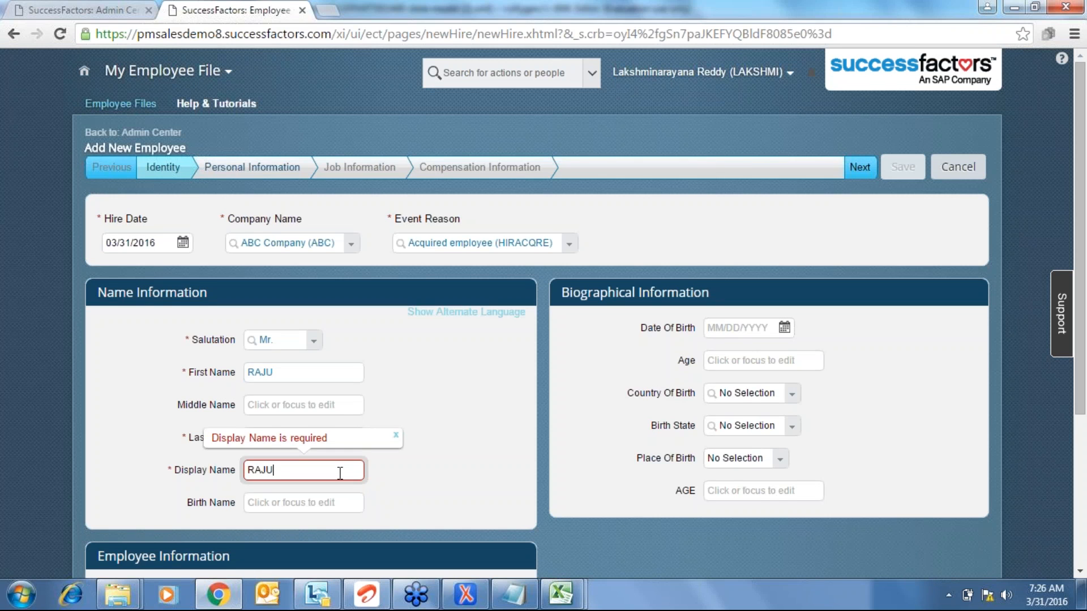
{"action": "type", "text": "1"}
- Reach Personal Information, try the free-text Title field, and compare with Excel's ACADEMIC_TITLE rows
{"action": "left_click", "coordinate": [863, 167]}
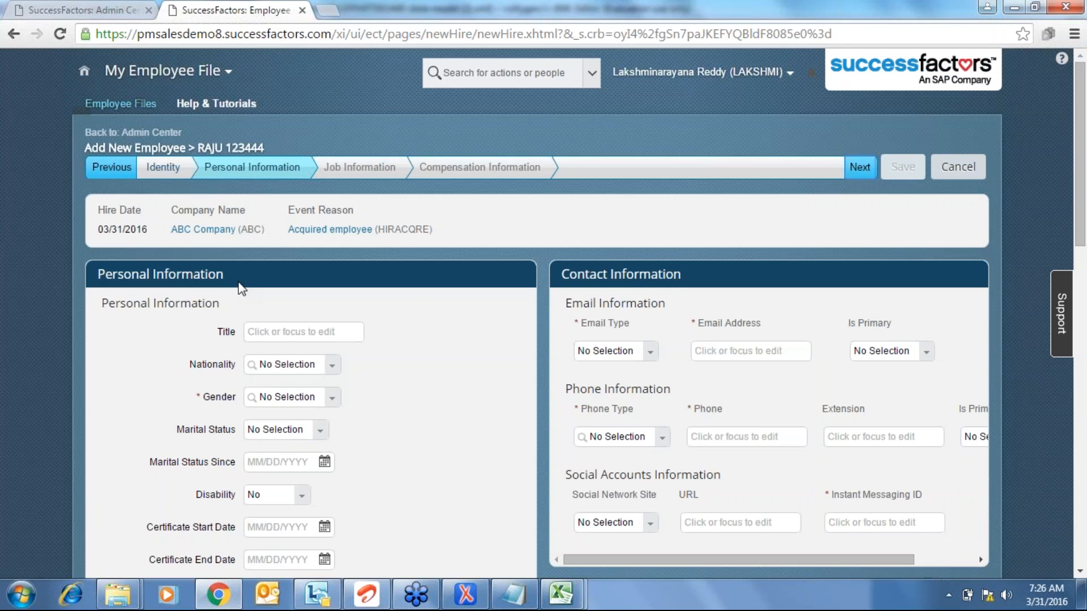
{"action": "left_click", "coordinate": [284, 328]}
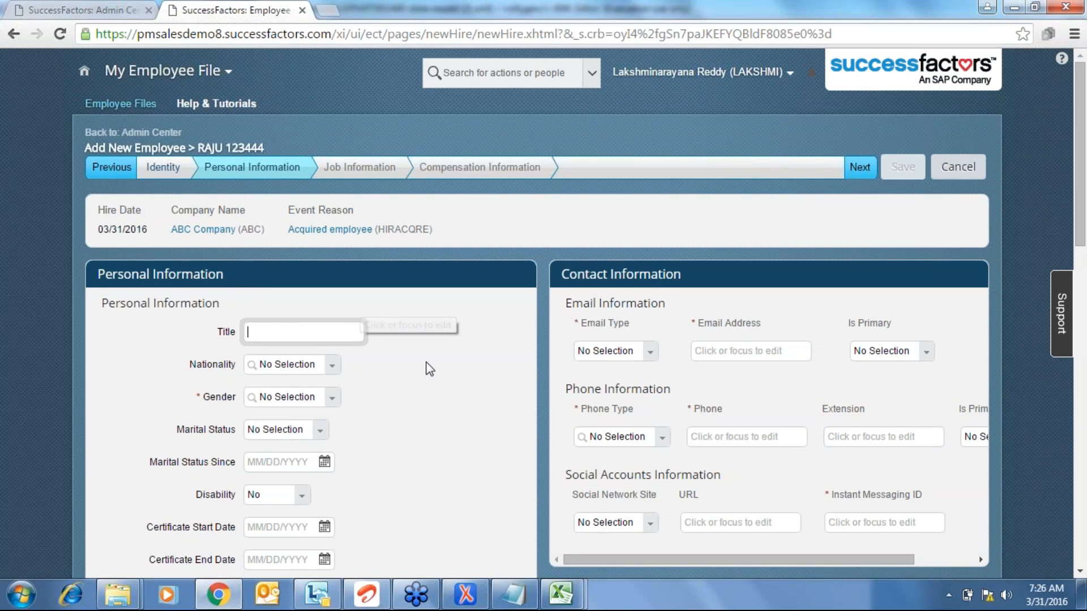
{"action": "mouse_move", "coordinate": [563, 598]}
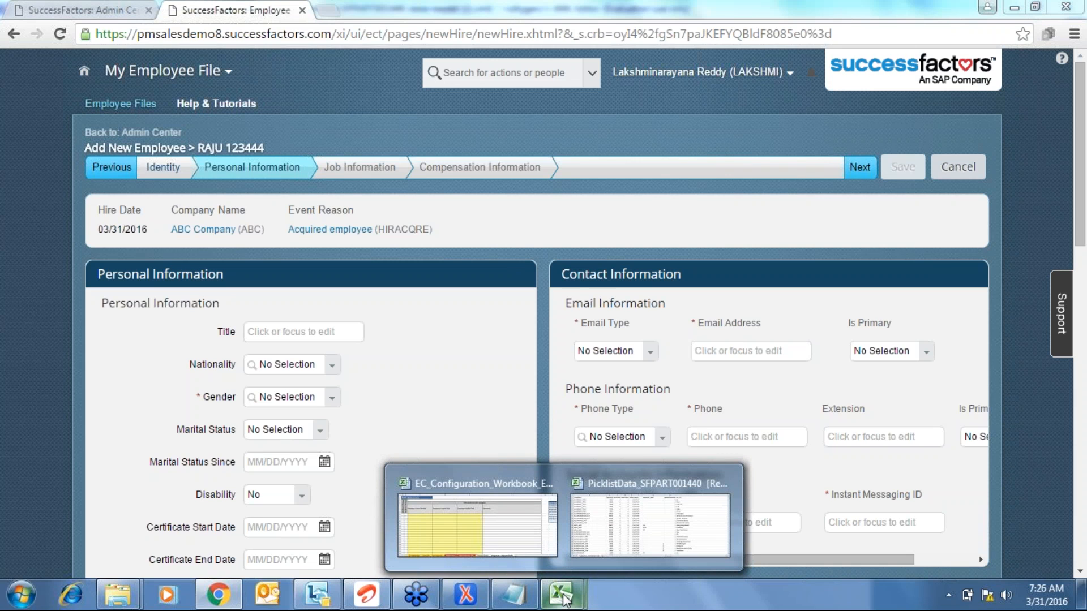
{"action": "left_click", "coordinate": [694, 525]}
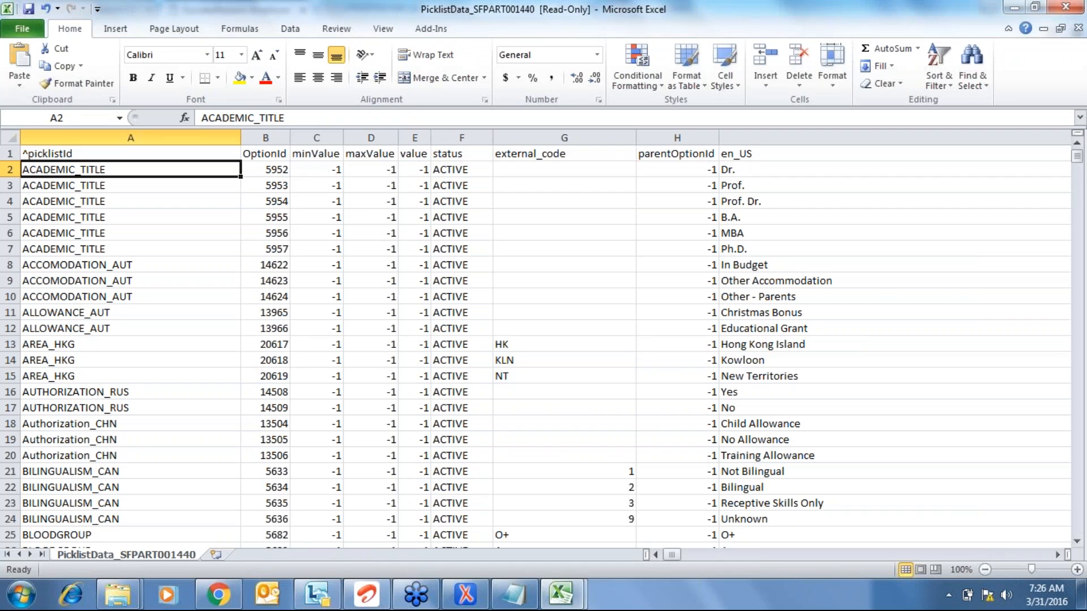
{"action": "key", "text": "shift+space"}
{"action": "left_click", "coordinate": [131, 153]}
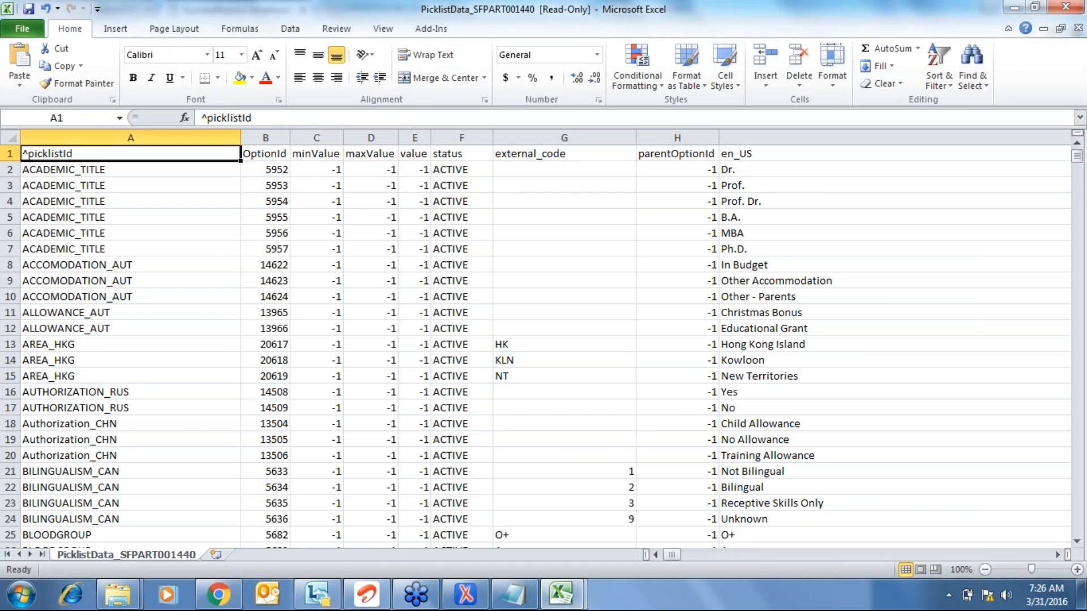
{"action": "key", "text": "alt+Tab"}
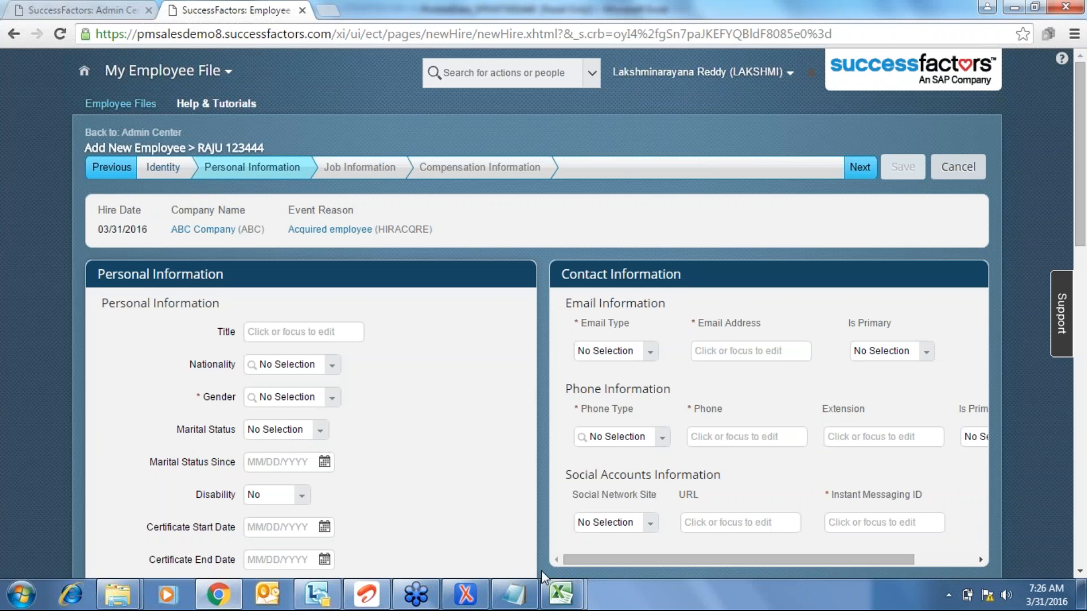
- Copy the salutation field's picklist in the oXygen XML data model
{"action": "left_click", "coordinate": [460, 593]}
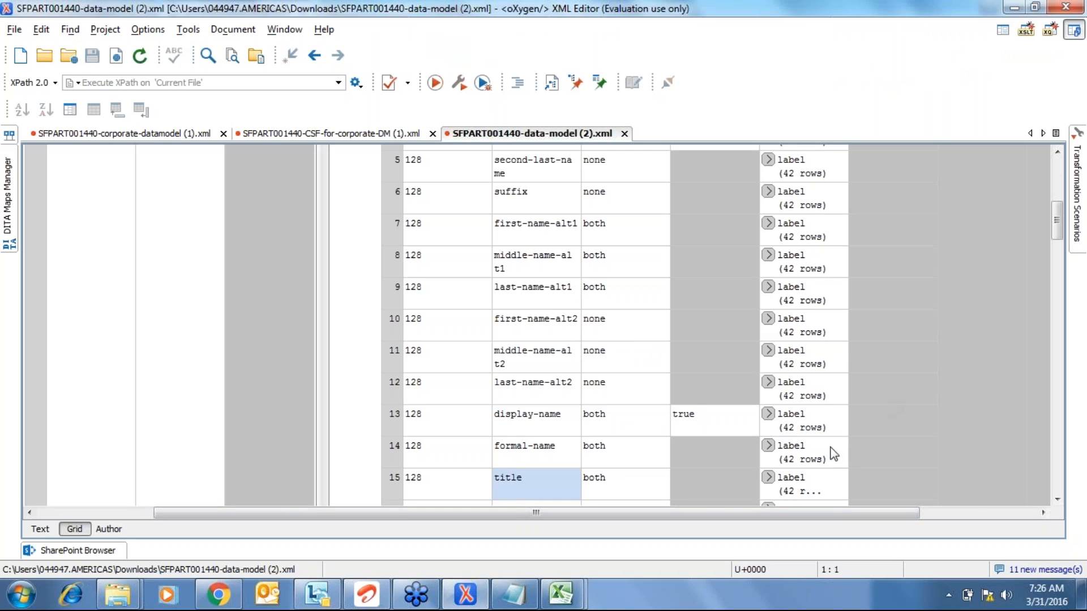
{"action": "left_click", "coordinate": [1058, 152]}
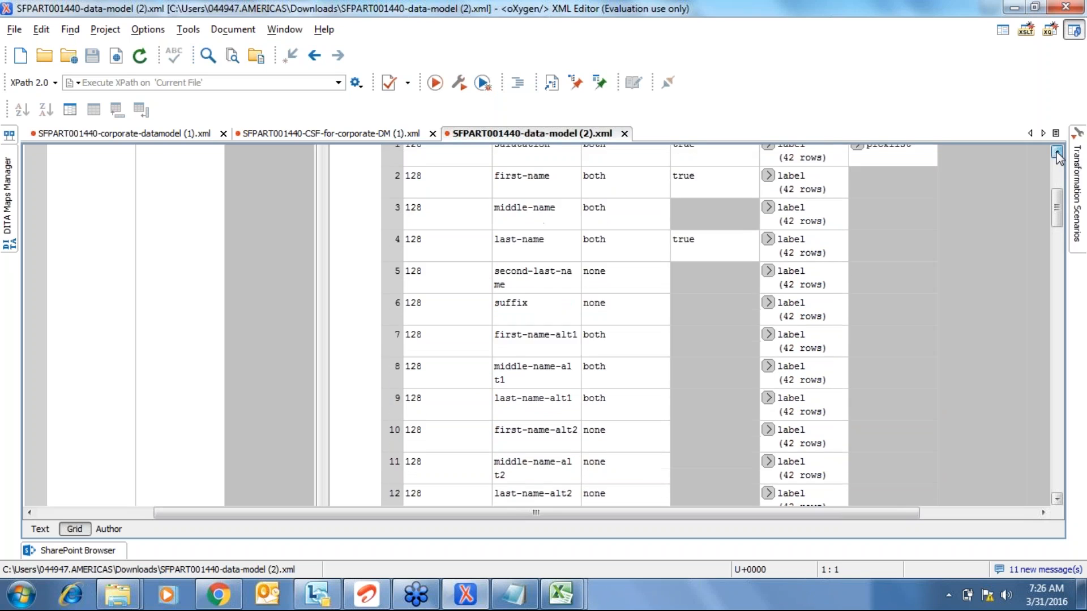
{"action": "left_click", "coordinate": [1057, 154]}
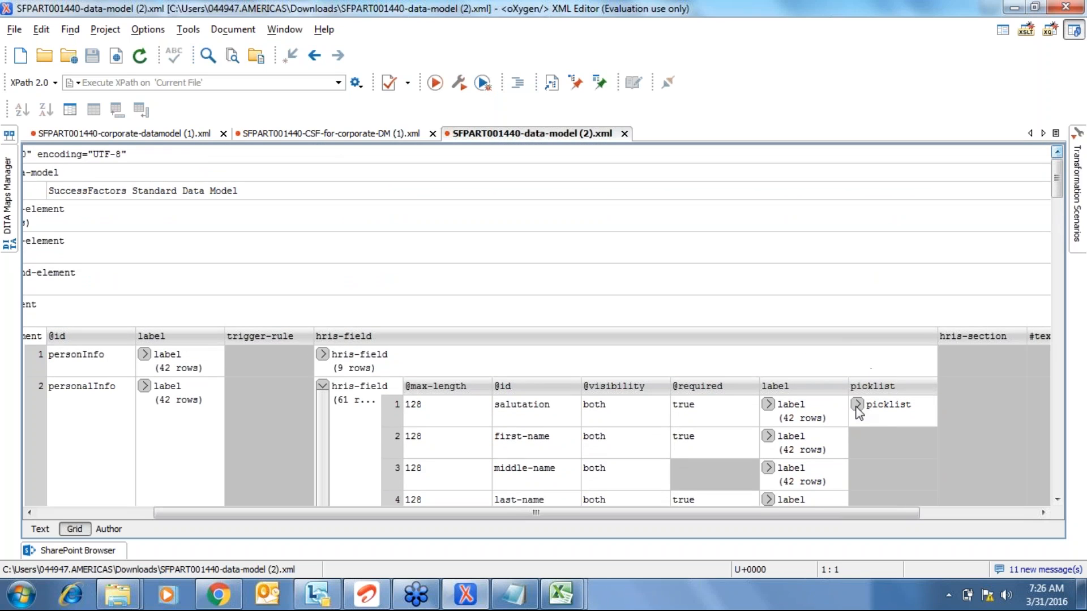
{"action": "left_click", "coordinate": [857, 405]}
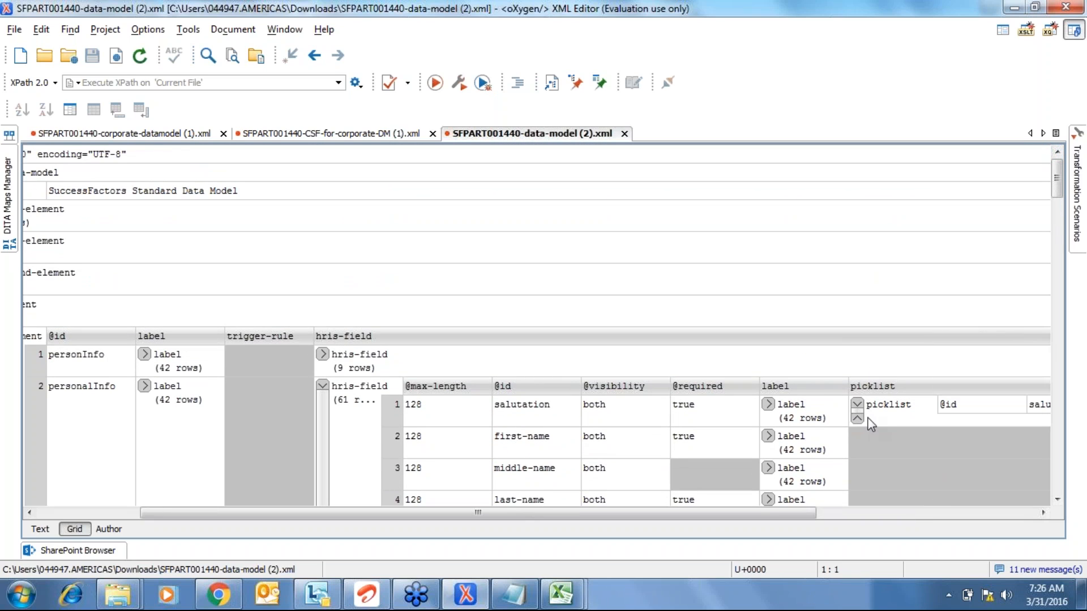
{"action": "left_click", "coordinate": [870, 419]}
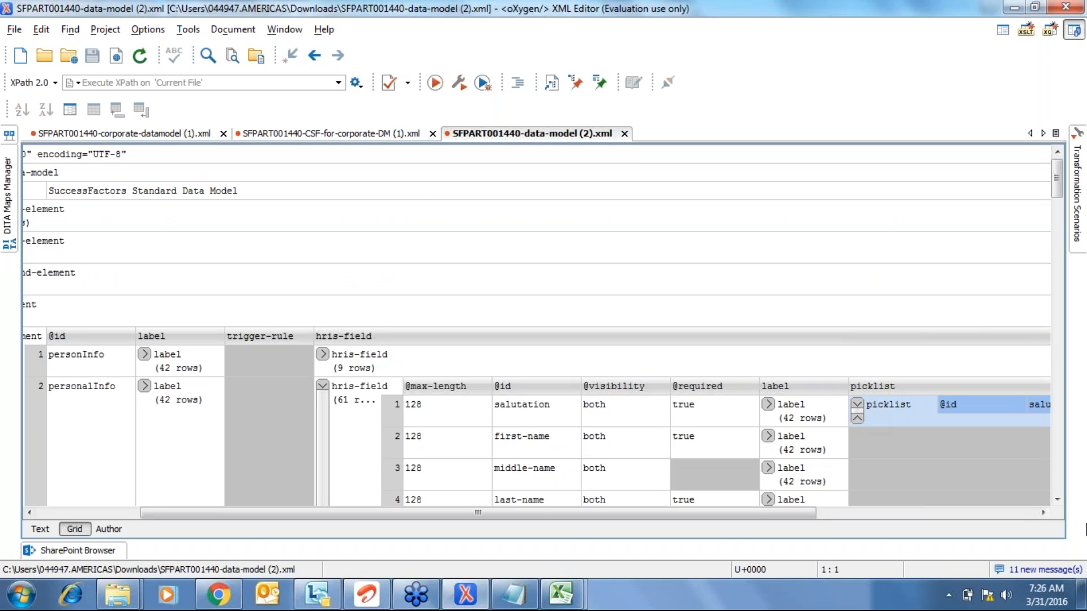
- Paste the salutation picklist into the title field's empty picklist cell
{"action": "left_click", "coordinate": [1056, 500]}
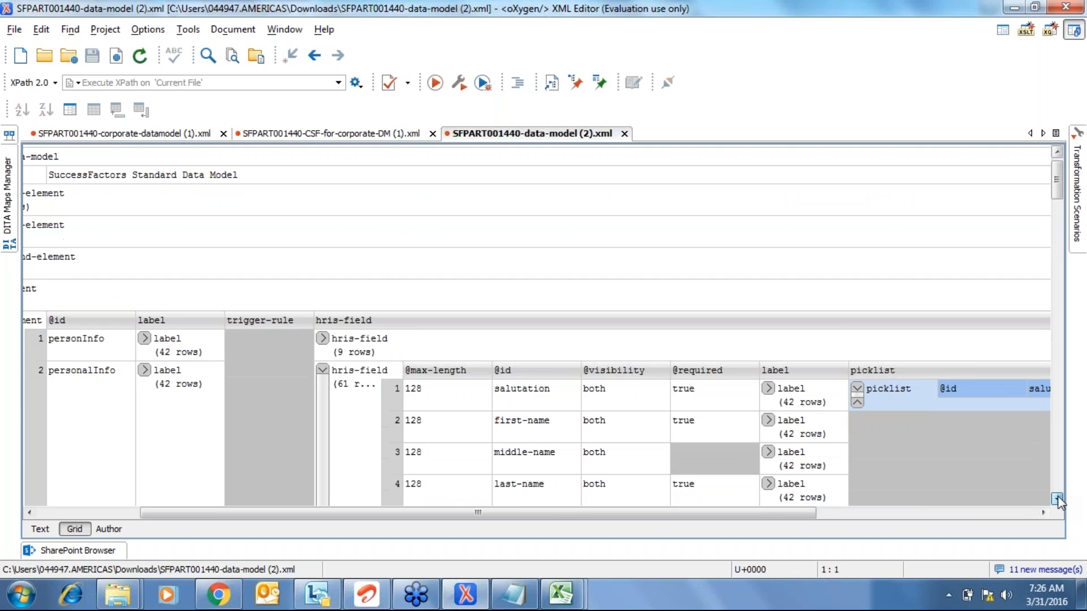
{"action": "left_click", "coordinate": [1057, 500]}
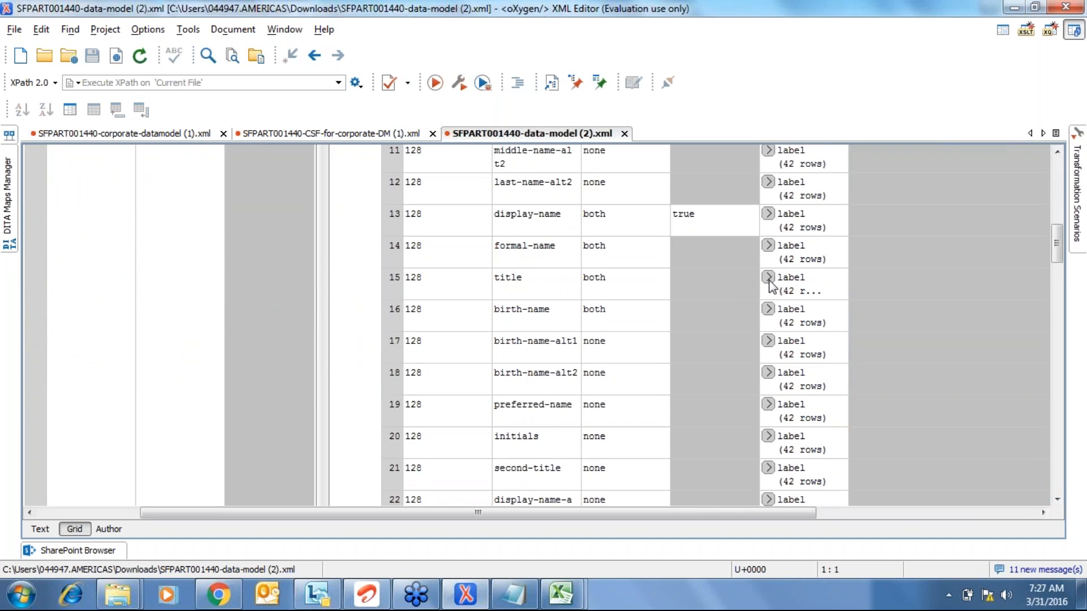
{"action": "left_click", "coordinate": [768, 278]}
{"action": "left_click", "coordinate": [768, 277]}
{"action": "left_click", "coordinate": [878, 289]}
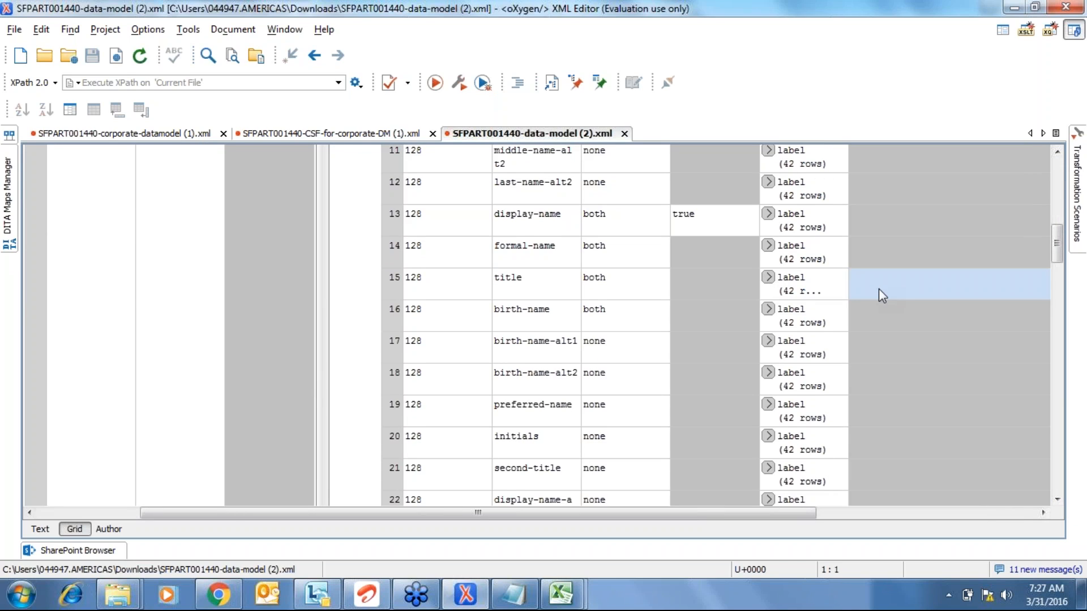
{"action": "key", "text": "ctrl+v"}
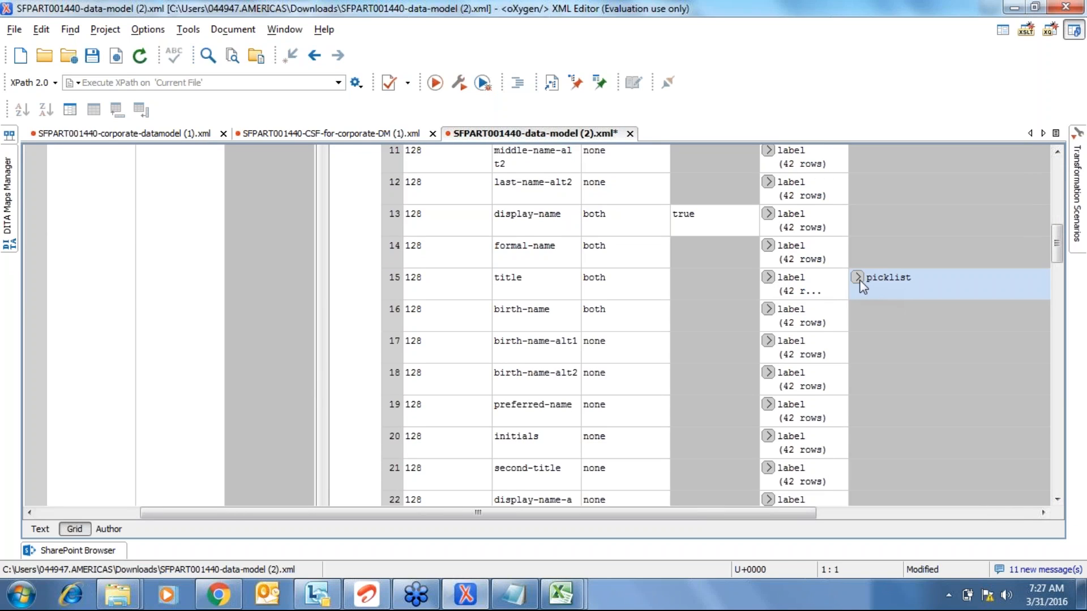
{"action": "left_click", "coordinate": [858, 277]}
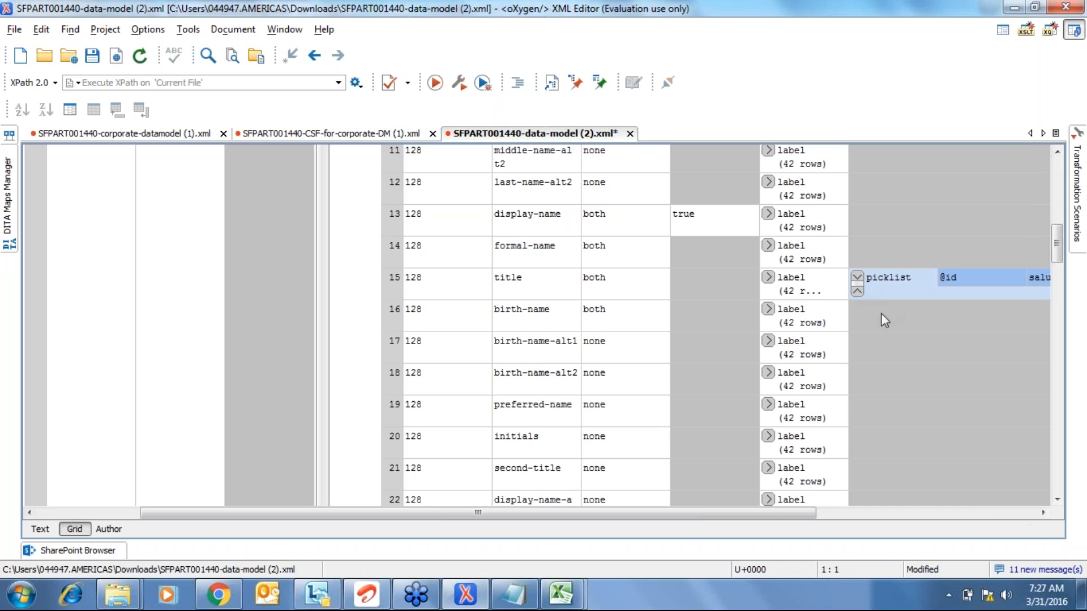
- Select the title field's new picklist id, which reads salutation
{"action": "left_click", "coordinate": [1042, 513]}
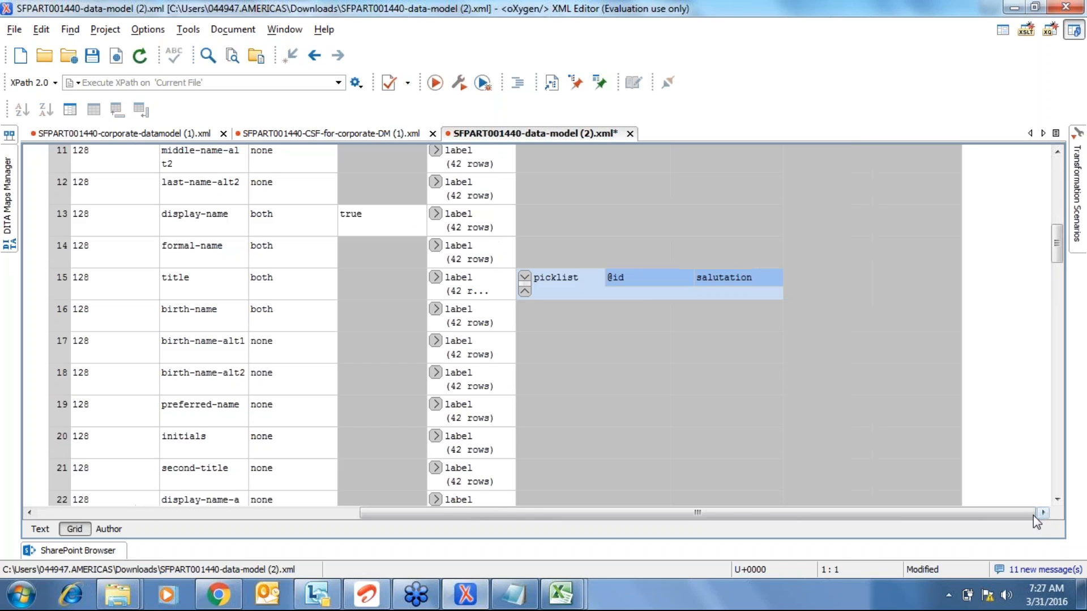
{"action": "left_click", "coordinate": [1054, 177]}
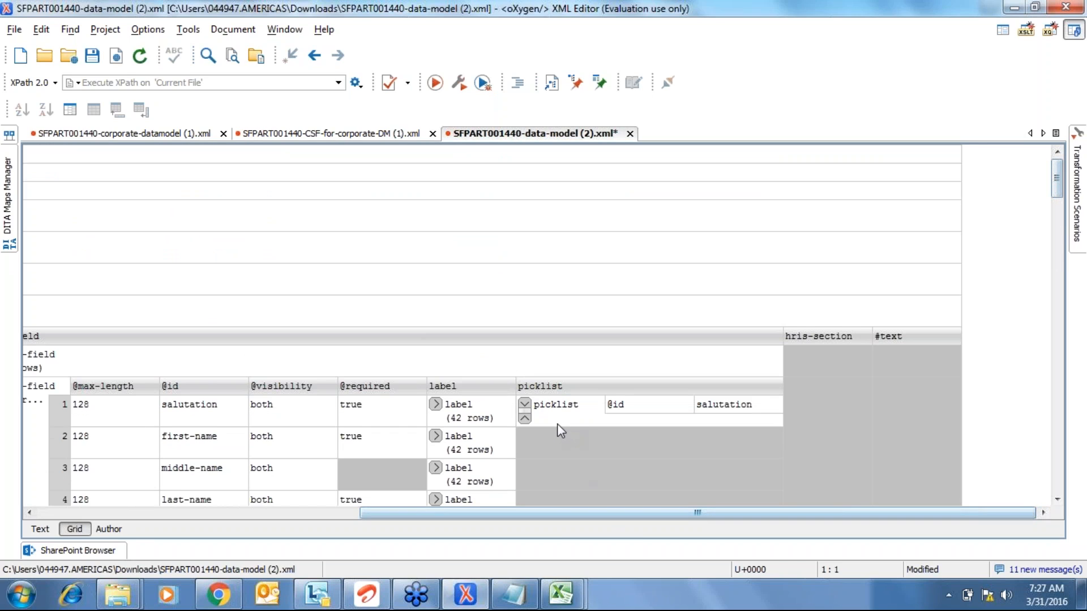
{"action": "left_click", "coordinate": [1056, 483]}
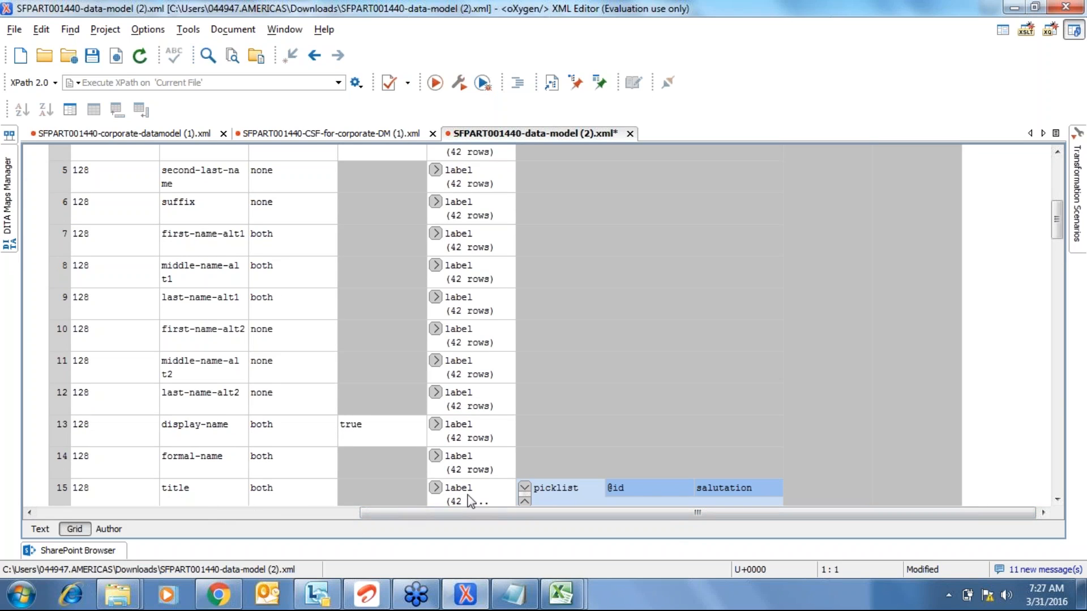
{"action": "left_click", "coordinate": [733, 490]}
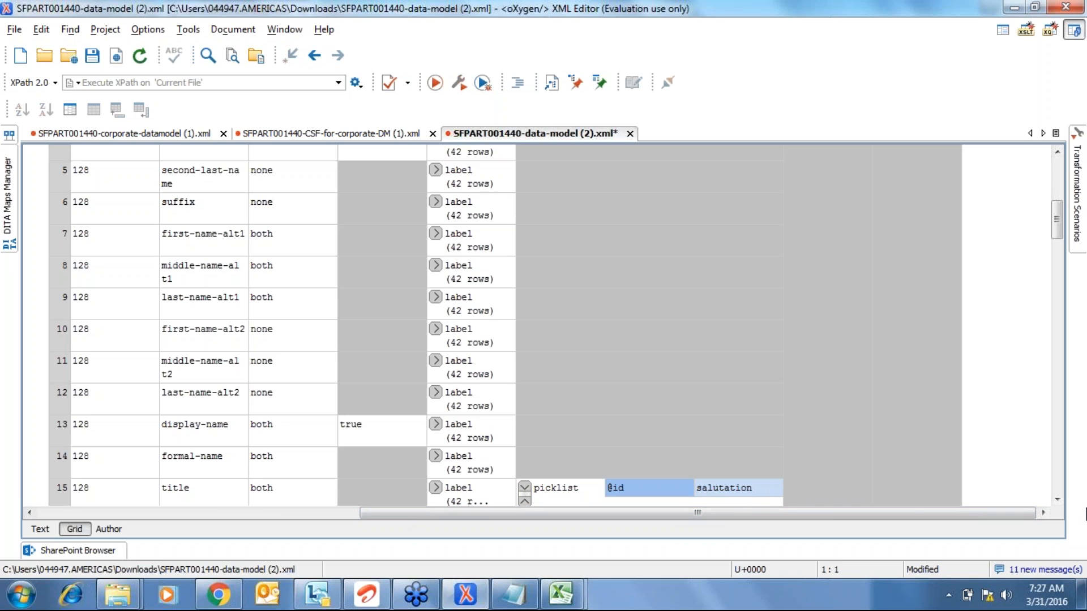
{"action": "left_click", "coordinate": [1057, 500]}
{"action": "left_click", "coordinate": [1057, 499]}
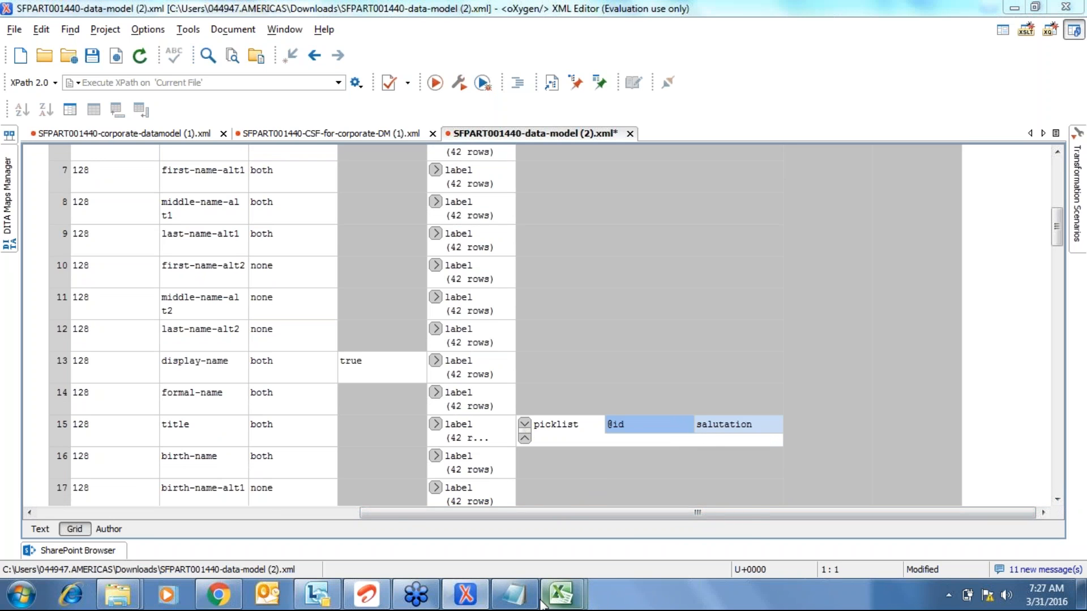
- Turn on filtering for the PicklistData header row and open the picklistId filter
{"action": "mouse_move", "coordinate": [542, 604]}
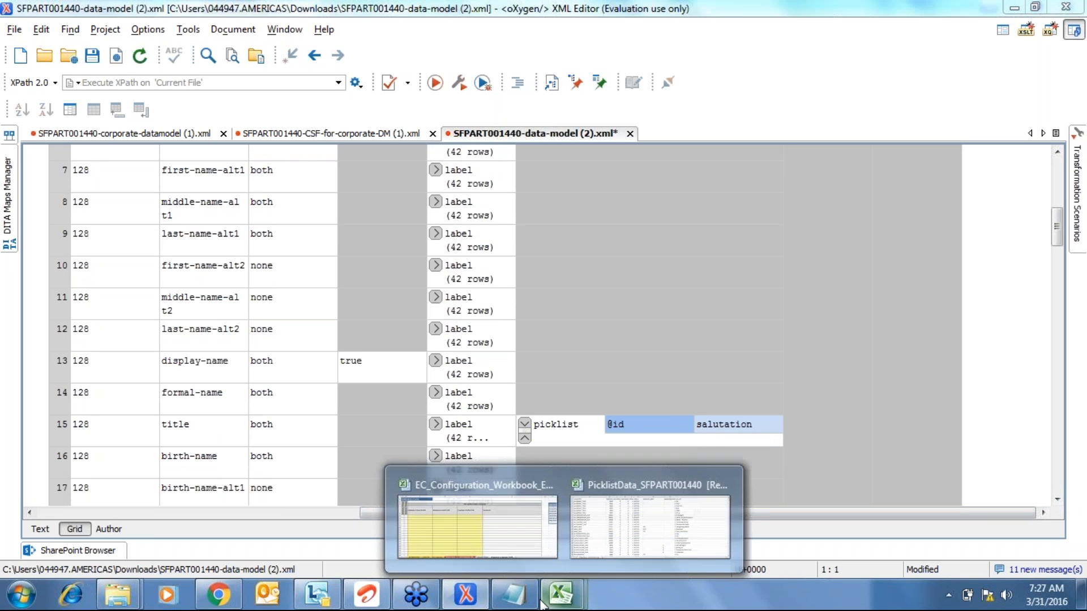
{"action": "left_click", "coordinate": [673, 518]}
{"action": "left_click", "coordinate": [9, 154]}
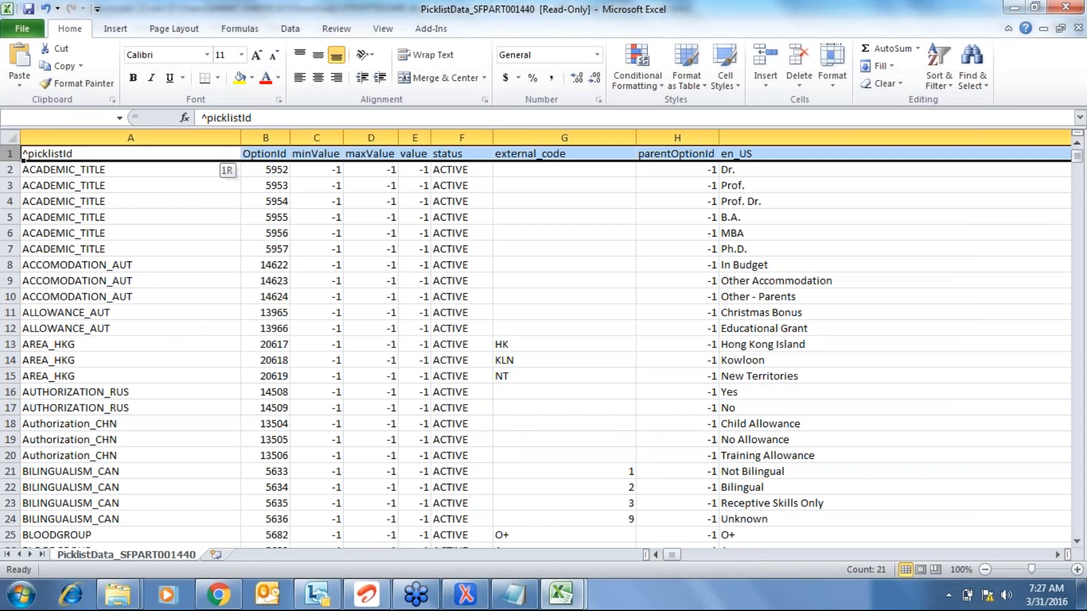
{"action": "key", "text": "ctrl+shift+Down"}
{"action": "key", "text": "alt+d"}
{"action": "key", "text": "f"}
{"action": "key", "text": "f"}
{"action": "key", "text": "Right"}
{"action": "key", "text": "Left"}
{"action": "key", "text": "alt+Down"}
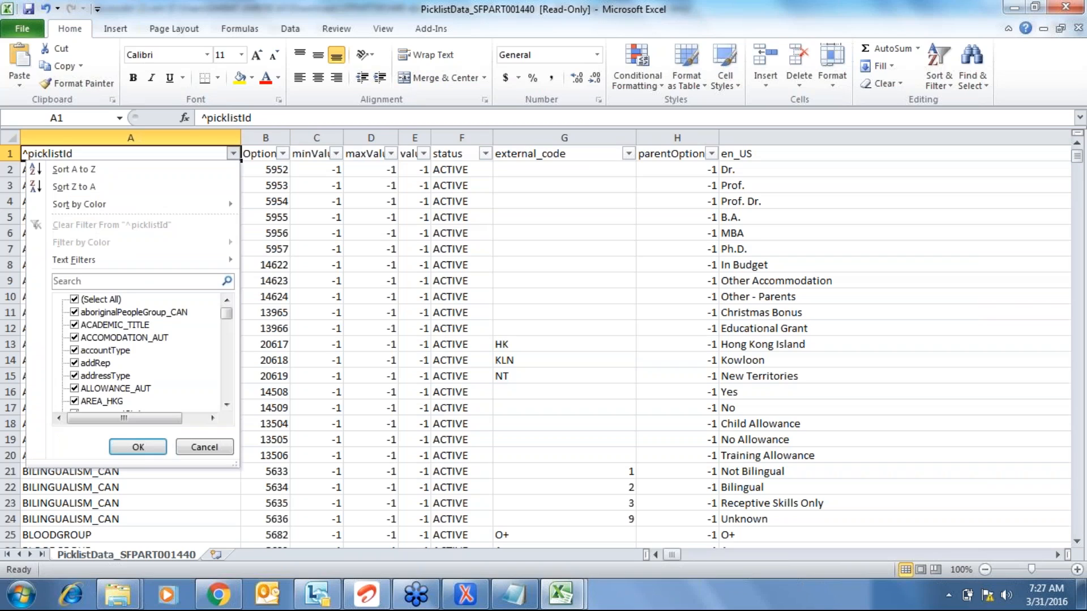
- Search 'saluta' and filter picklistId to only the salutation entries
{"action": "key", "text": "space"}
{"action": "key", "text": "shift+Tab"}
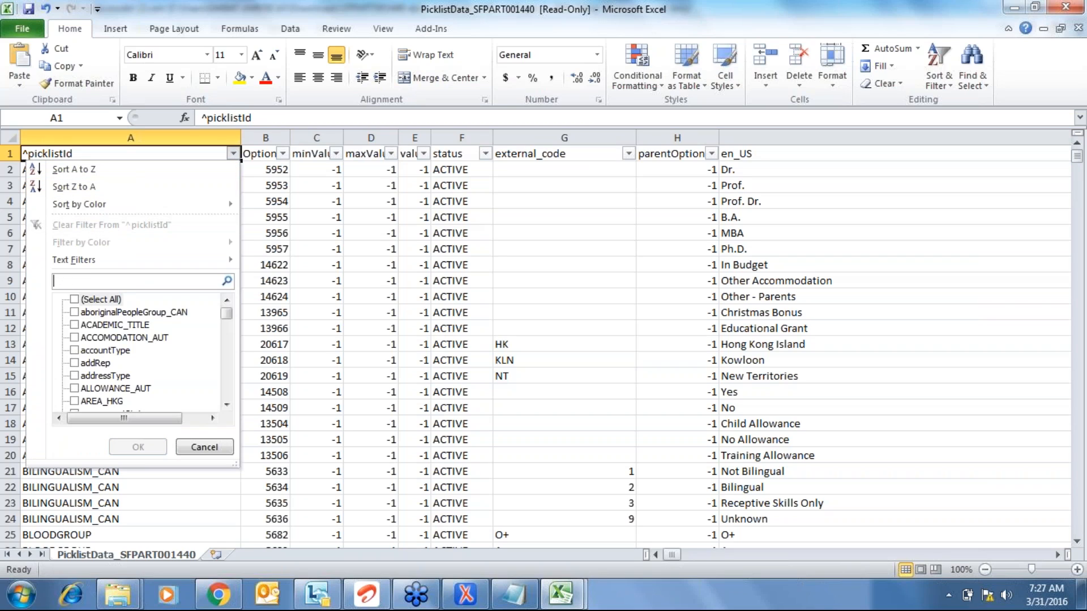
{"action": "type", "text": "pick"}
{"action": "key", "text": "BackSpace"}
{"action": "key", "text": "BackSpace"}
{"action": "key", "text": "BackSpace"}
{"action": "key", "text": "BackSpace"}
{"action": "type", "text": "s"}
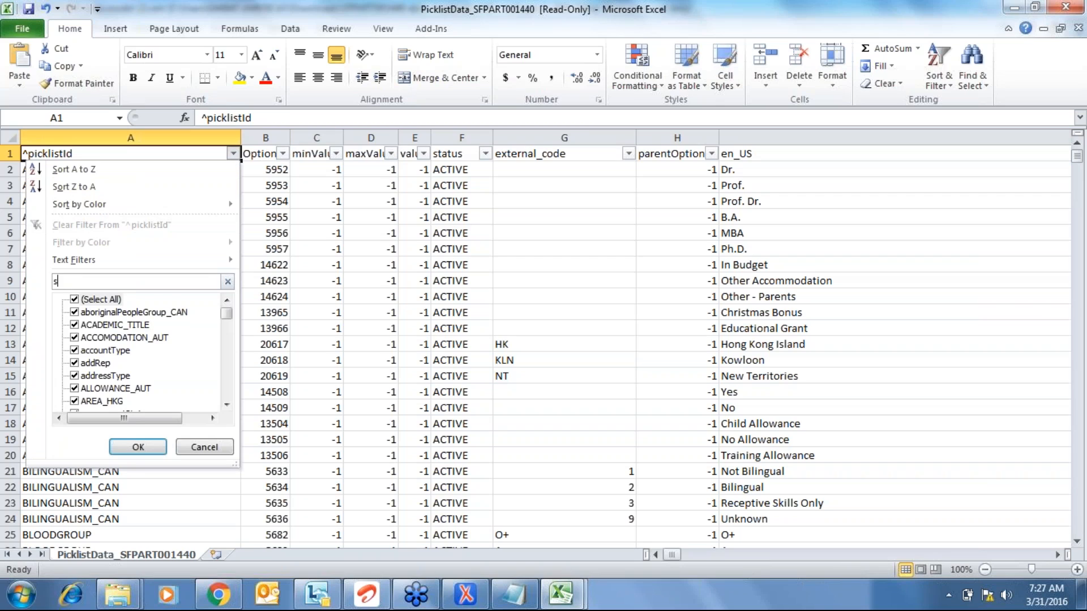
{"action": "type", "text": "aluta"}
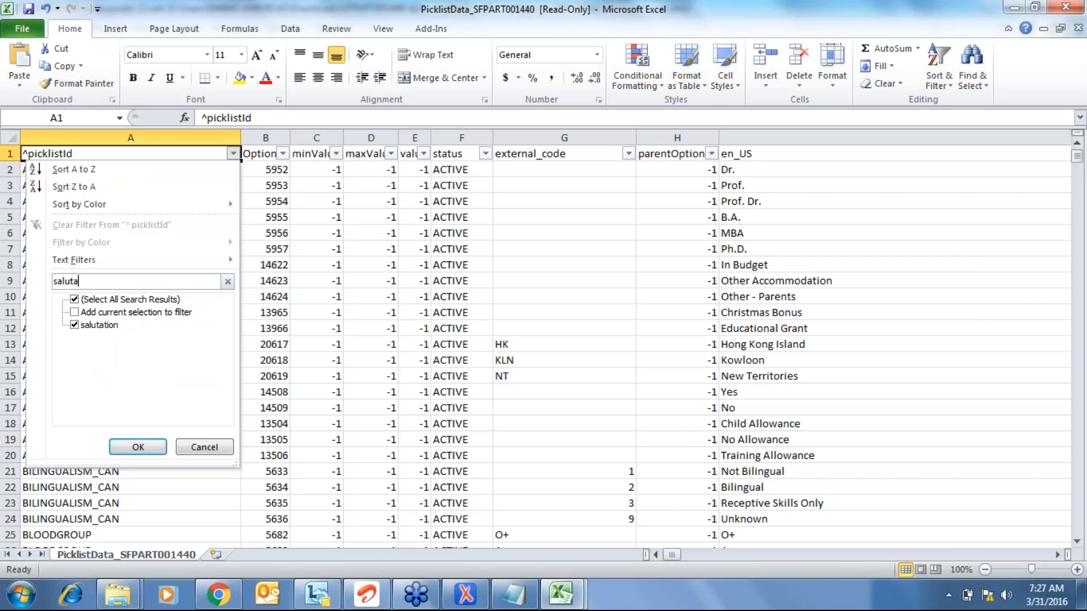
{"action": "left_click", "coordinate": [80, 302]}
{"action": "left_click", "coordinate": [77, 298]}
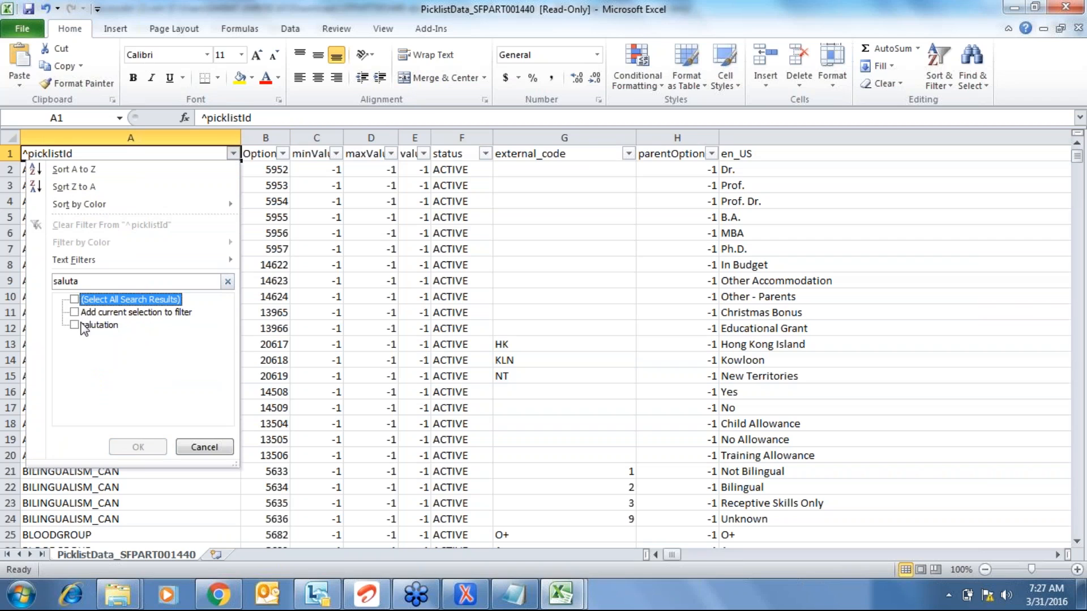
{"action": "left_click", "coordinate": [81, 325]}
{"action": "left_click", "coordinate": [135, 447]}
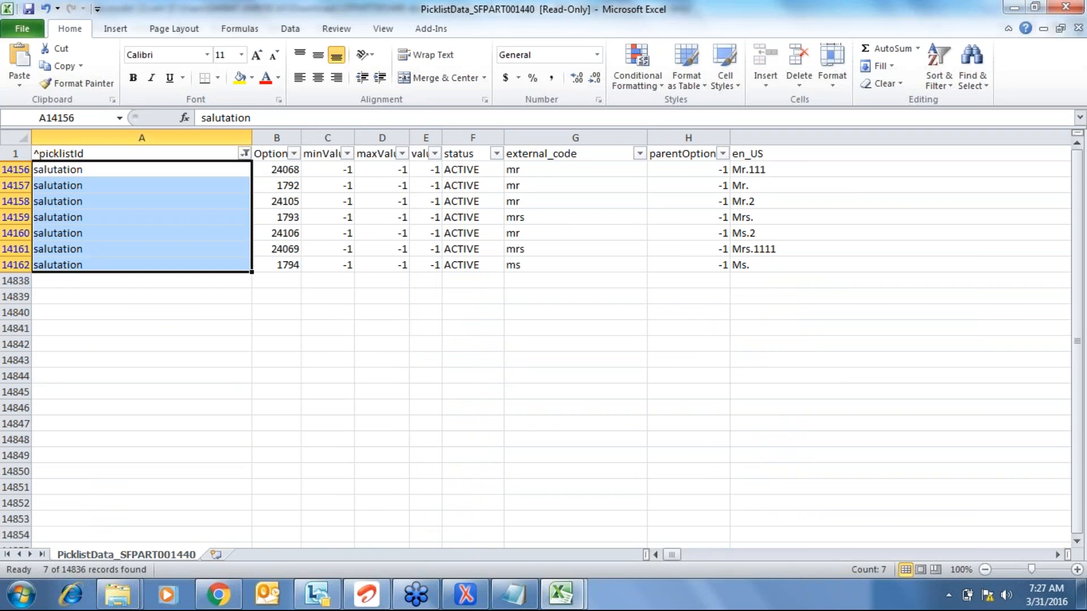
- Select the seven en_US salutation labels, such as Mr.111, Mrs.1111 and Ms
{"action": "key", "text": "Right"}
{"action": "key", "text": "Right"}
{"action": "key", "text": "Right"}
{"action": "key", "text": "Right"}
{"action": "key", "text": "Right"}
{"action": "key", "text": "Right"}
{"action": "key", "text": "Right"}
{"action": "key", "text": "Right"}
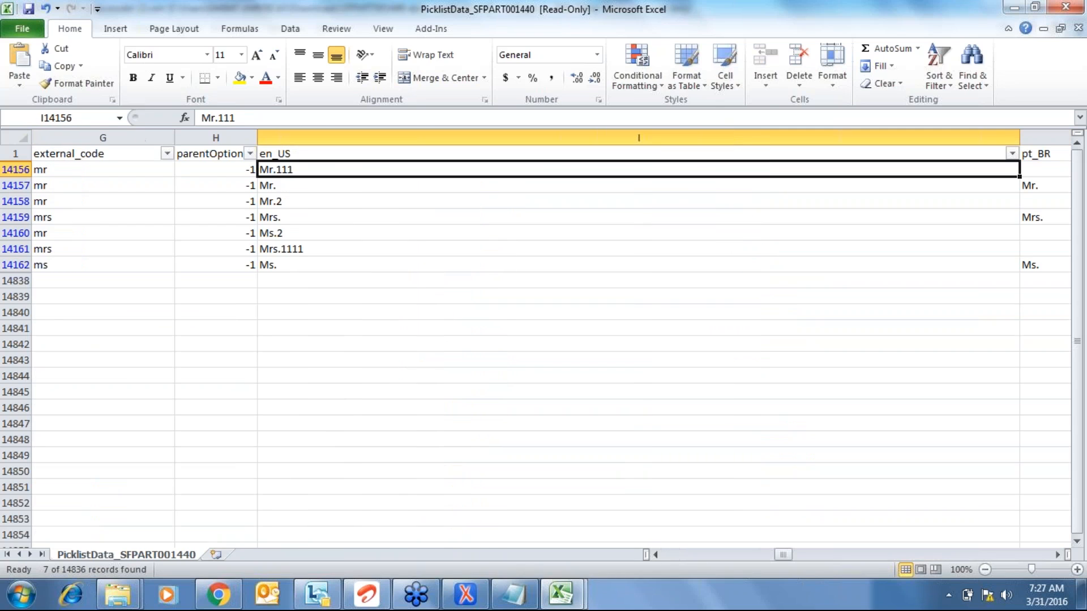
{"action": "key", "text": "ctrl+shift+Down"}
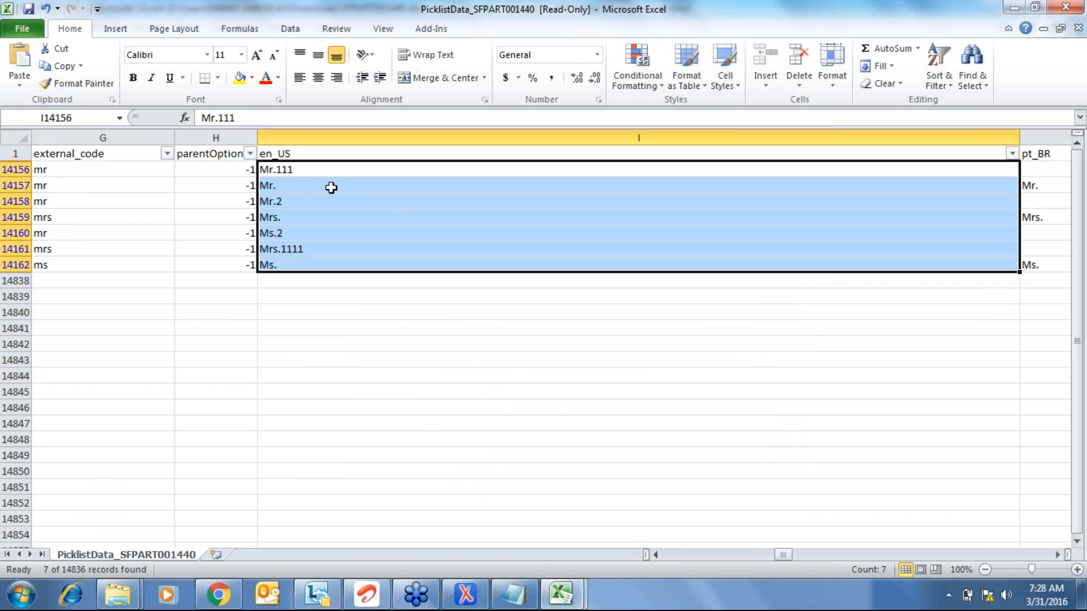
{"action": "left_click", "coordinate": [295, 261]}
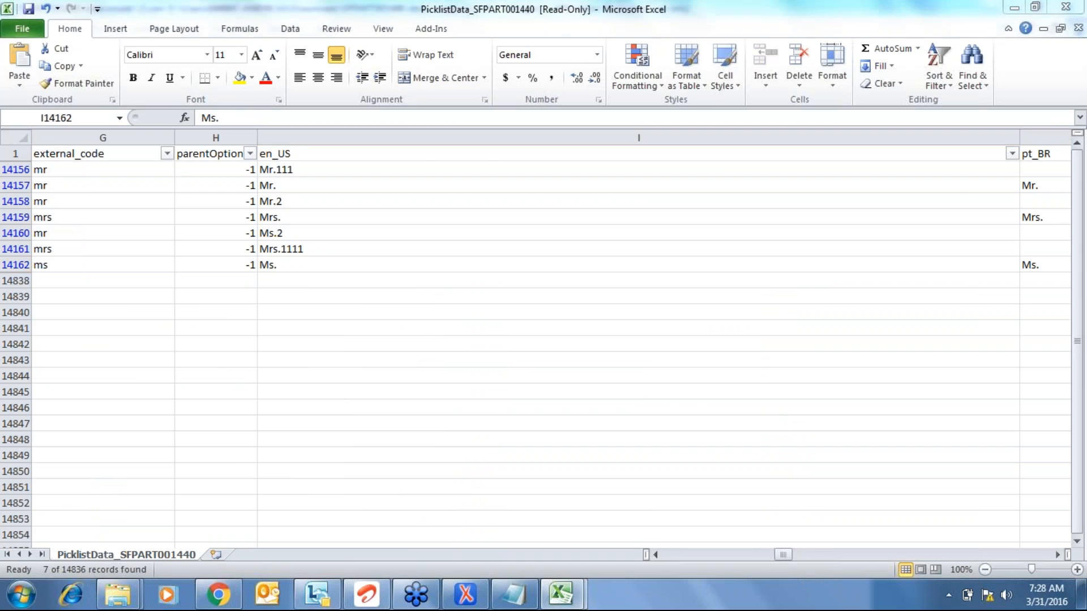
{"action": "key", "text": "alt+Tab"}
{"action": "key", "text": "alt+Tab"}
{"action": "key", "text": "alt+Tab"}
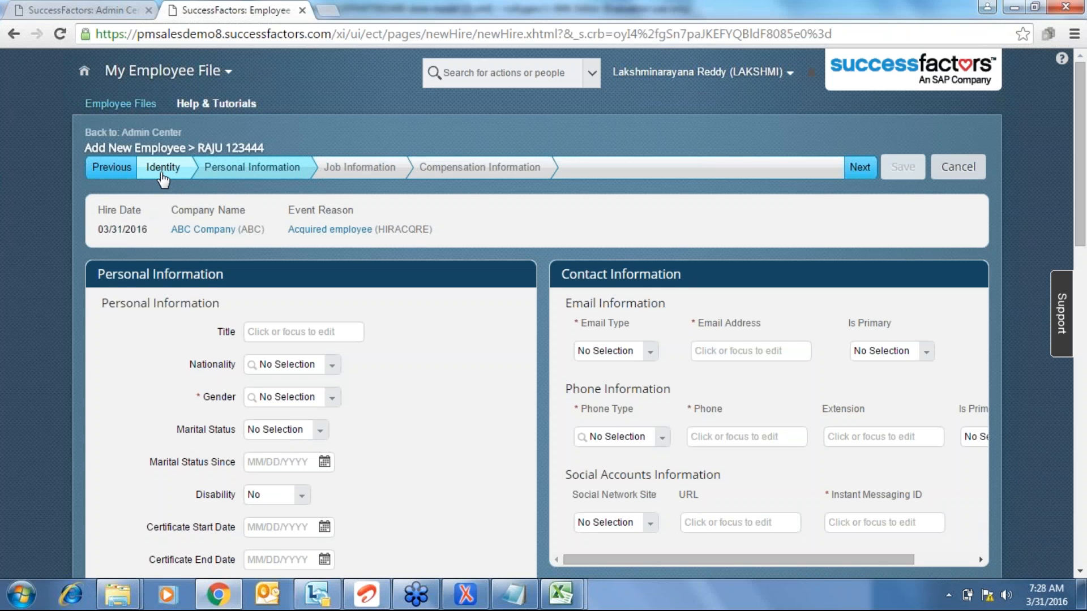
- Return to the Identity step and view Salutation options Mr.111, Mrs.1111 and Ms.2, keeping Mr
{"action": "left_click", "coordinate": [161, 176]}
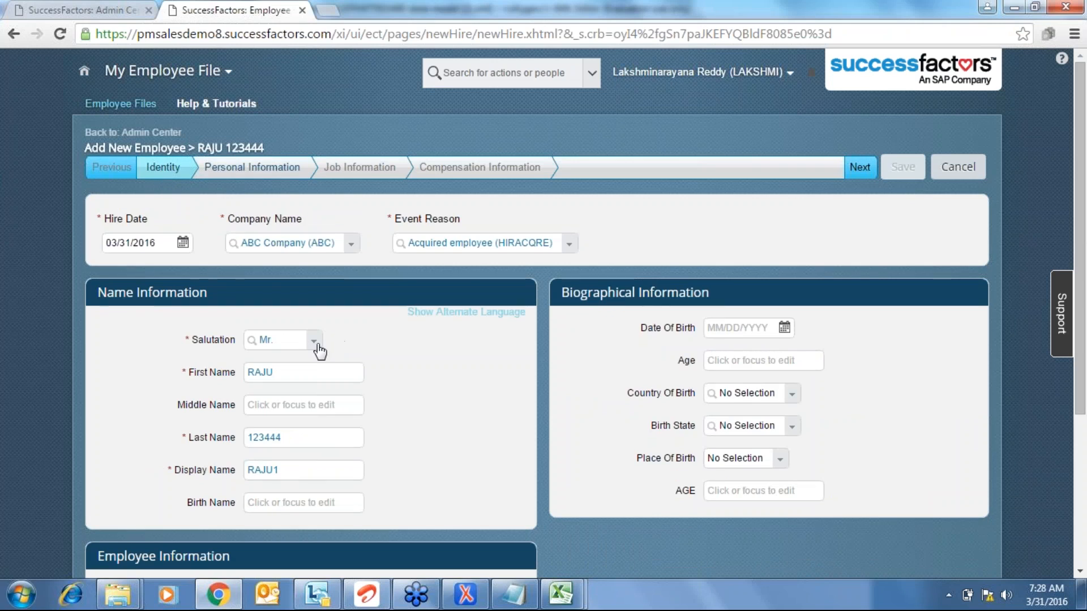
{"action": "left_click", "coordinate": [315, 342]}
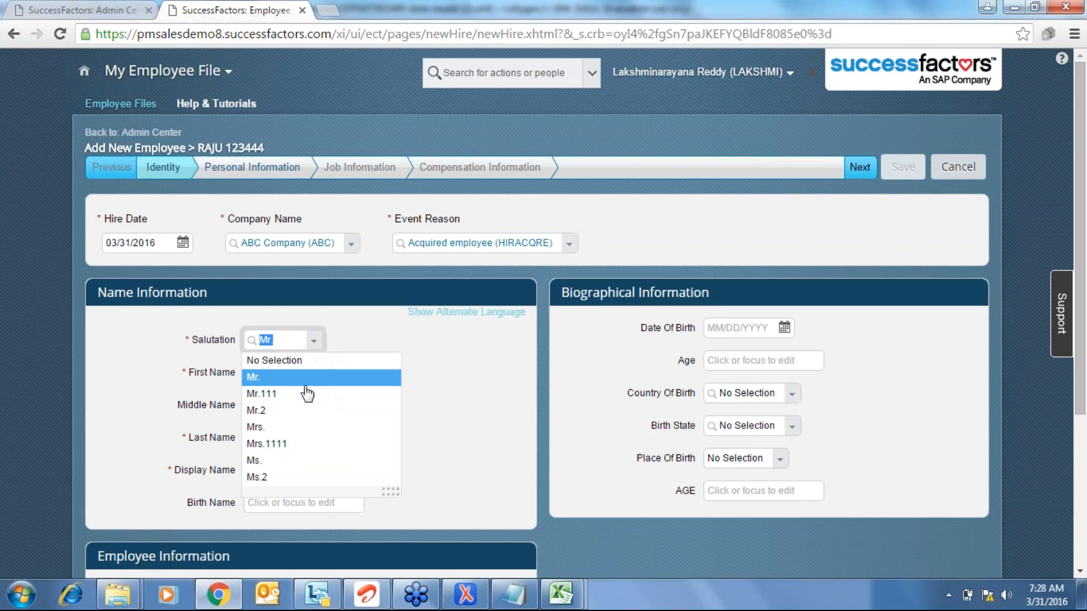
{"action": "left_click", "coordinate": [435, 426]}
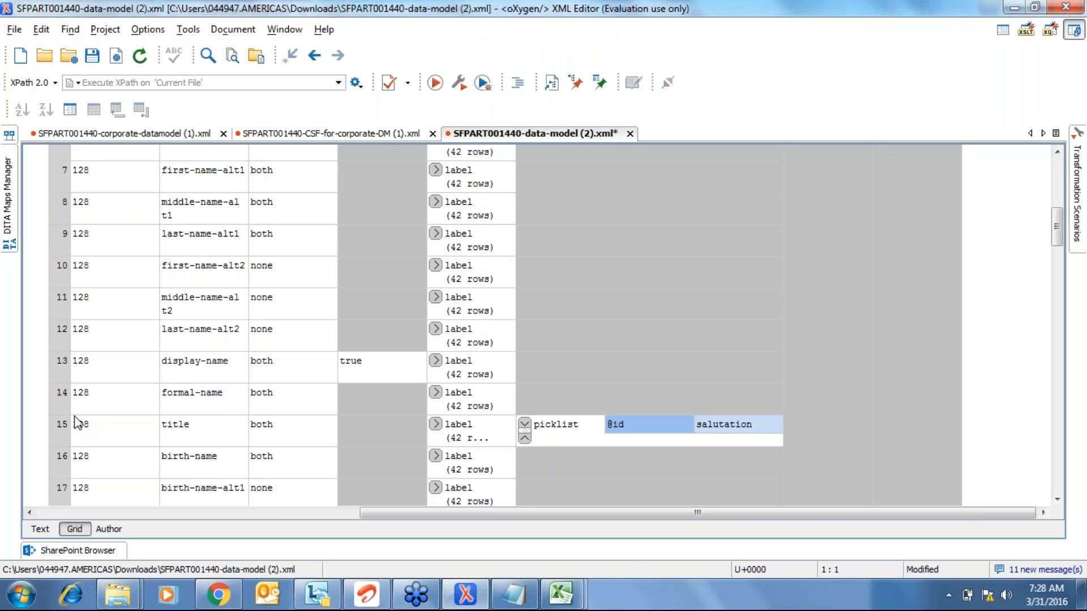
{"action": "left_click", "coordinate": [205, 441]}
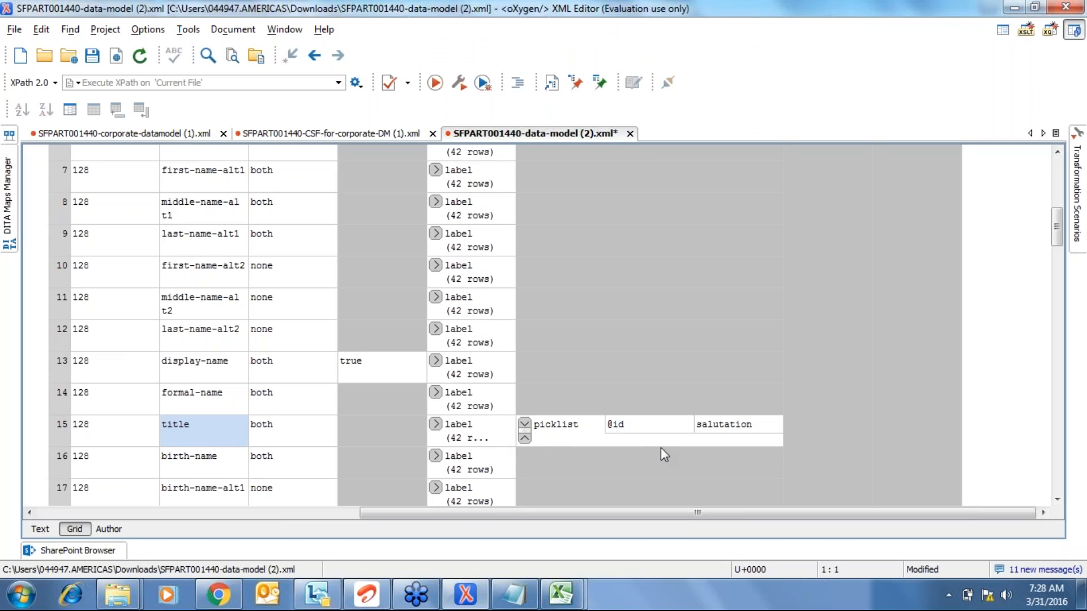
{"action": "left_click", "coordinate": [742, 429]}
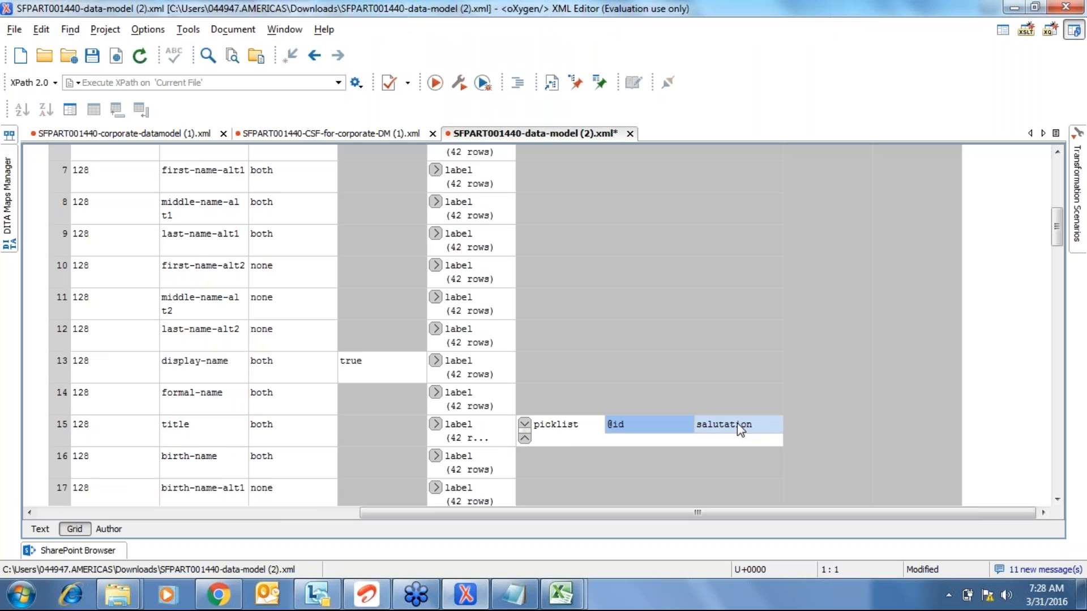
{"action": "double_click", "coordinate": [737, 424]}
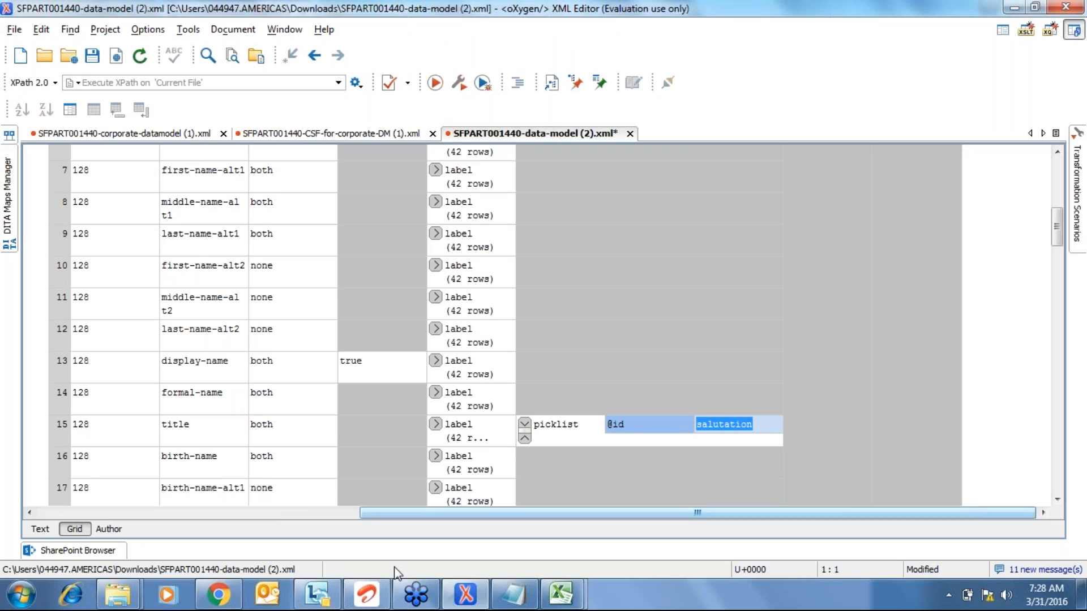
{"action": "left_click", "coordinate": [572, 587]}
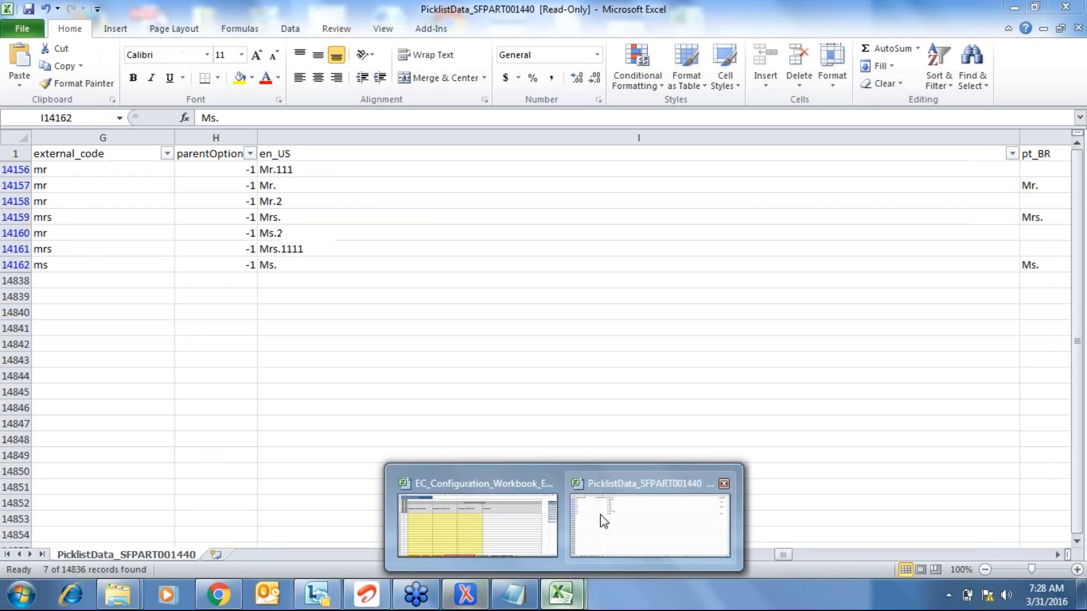
- Remove the salutation filter from the picklist data
{"action": "left_click", "coordinate": [604, 520]}
{"action": "key", "text": "ctrl+Up"}
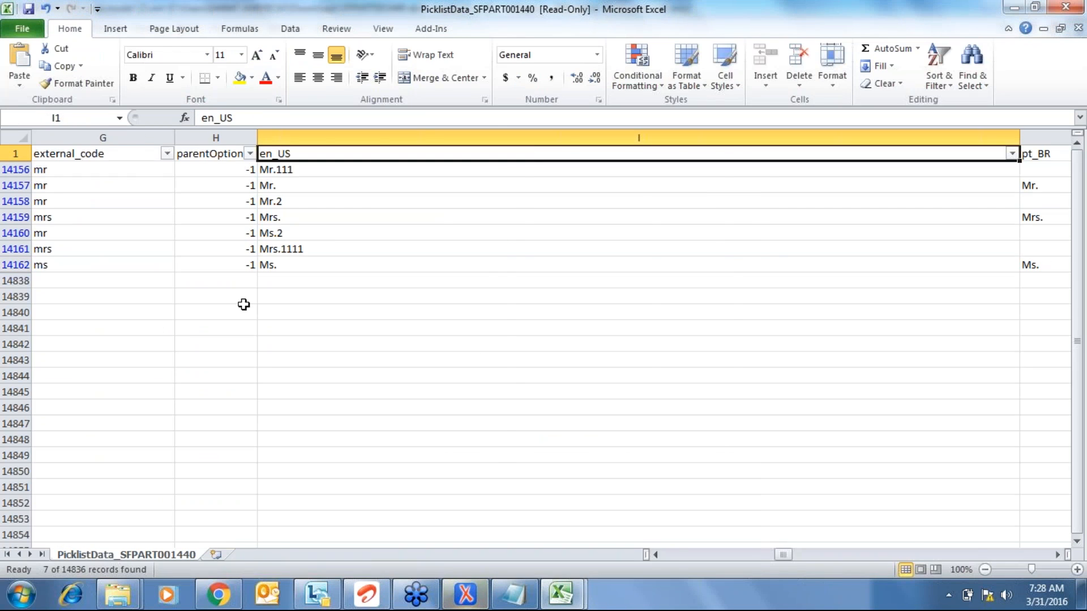
{"action": "key", "text": "ctrl+Home"}
{"action": "key", "text": "alt+d"}
{"action": "key", "text": "f"}
{"action": "key", "text": "f"}
{"action": "key", "text": "Down"}
- Turn filtering back on for the picklist data header row
{"action": "key", "text": "Up"}
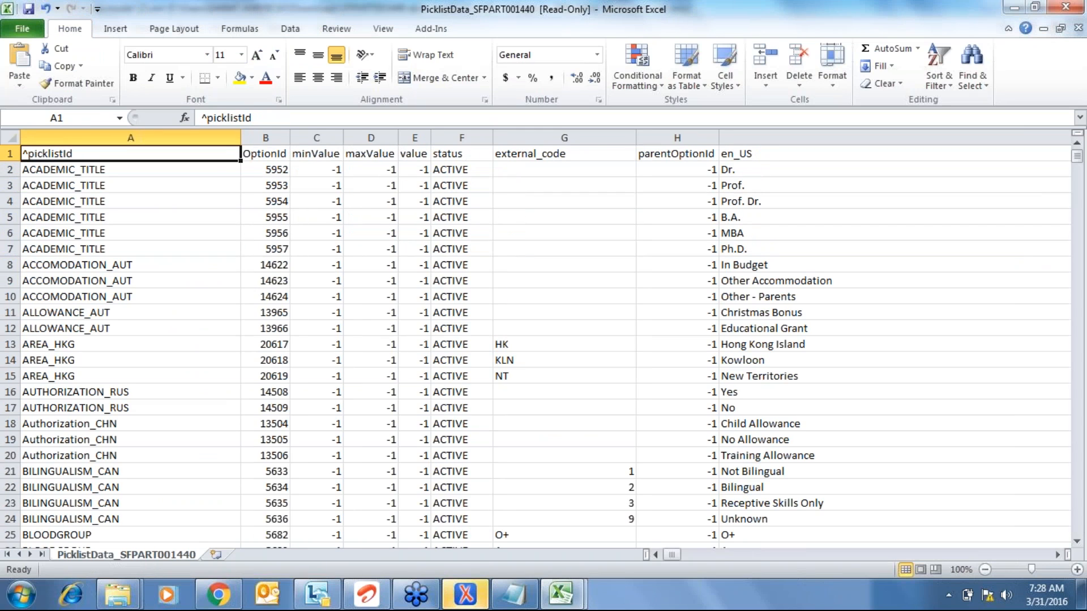
{"action": "key", "text": "shift+space"}
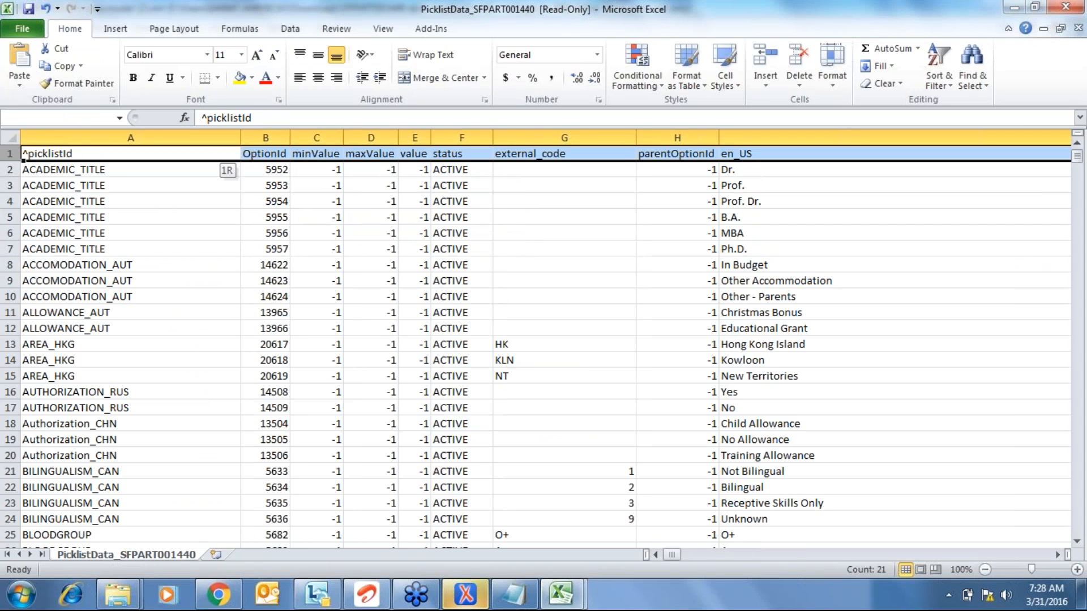
{"action": "key", "text": "ctrl+shift+Down"}
{"action": "key", "text": "alt+d"}
{"action": "key", "text": "f"}
{"action": "key", "text": "f"}
{"action": "key", "text": "Right"}
{"action": "key", "text": "Left"}
- Filter the picklistId column to picklists matching 'title'
{"action": "key", "text": "alt+Down"}
{"action": "key", "text": "Down"}
{"action": "key", "text": "Down"}
{"action": "key", "text": "Down"}
{"action": "key", "text": "Down"}
{"action": "key", "text": "Down"}
{"action": "key", "text": "Down"}
{"action": "key", "text": "space"}
{"action": "key", "text": "Up"}
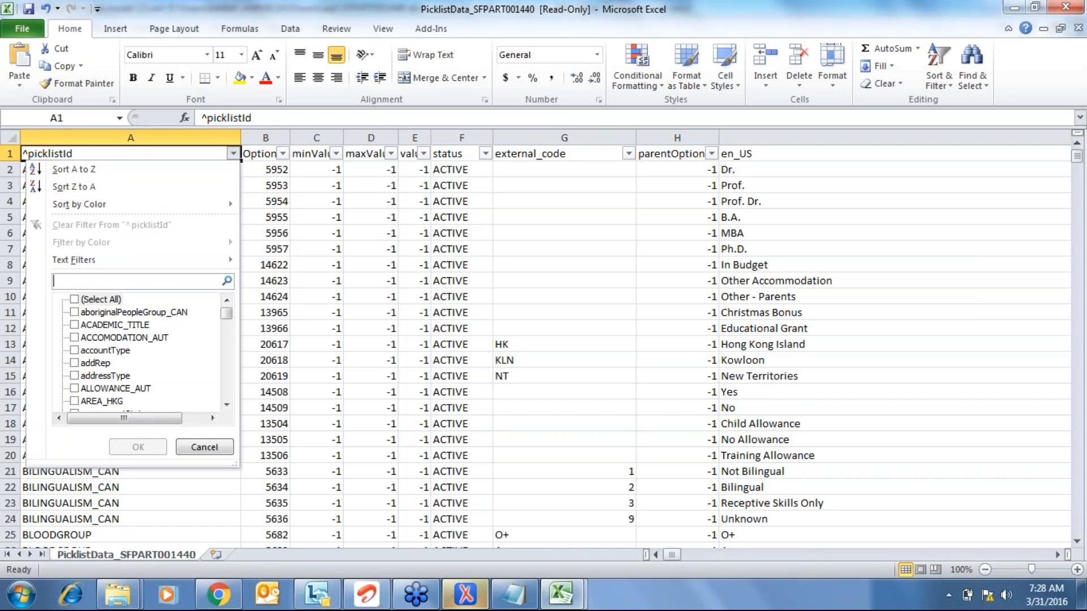
{"action": "type", "text": "title"}
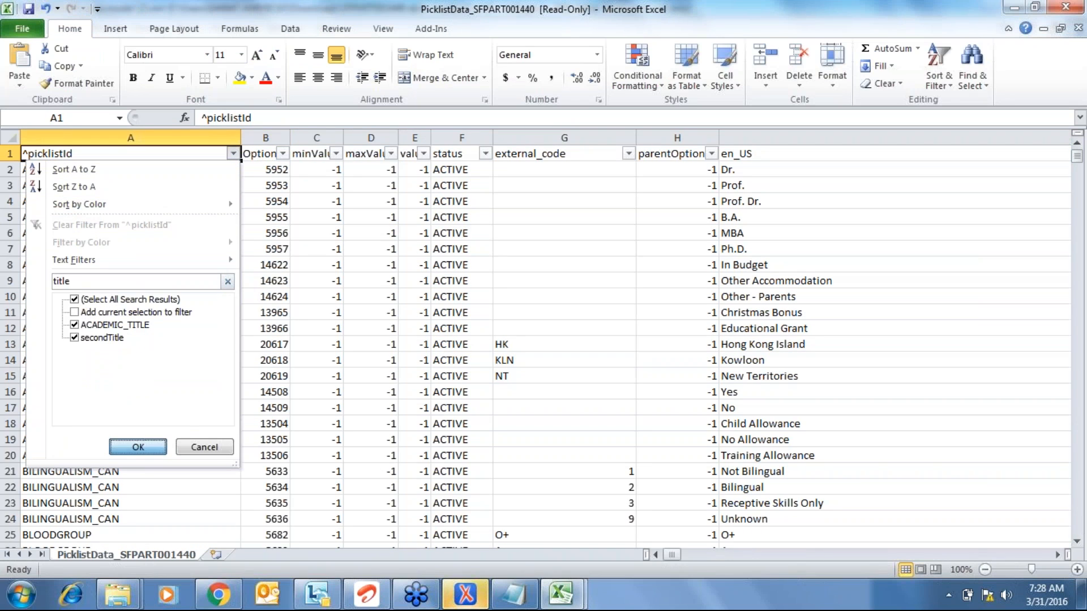
{"action": "key", "text": "Return"}
{"action": "key", "text": "Down"}
{"action": "key", "text": "Down"}
{"action": "key", "text": "Down"}
{"action": "key", "text": "Down"}
{"action": "key", "text": "Down"}
{"action": "key", "text": "Down"}
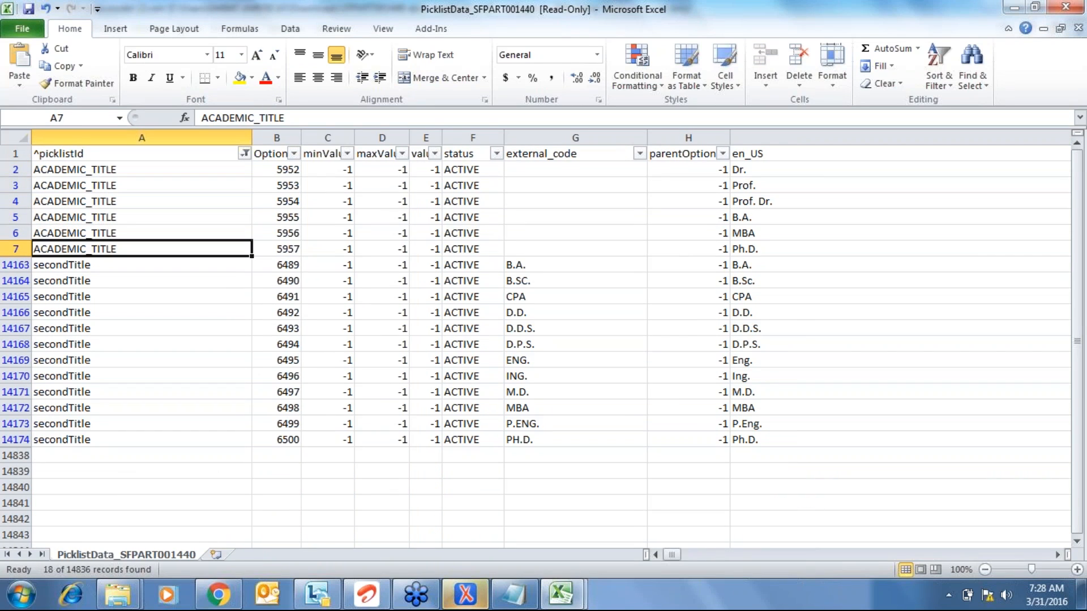
- Copy the picklist id ACADEMIC_TITLE from the first matching row
{"action": "key", "text": "Down"}
{"action": "key", "text": "Down"}
{"action": "key", "text": "Down"}
{"action": "key", "text": "Up"}
{"action": "key", "text": "ctrl+Up"}
{"action": "key", "text": "Down"}
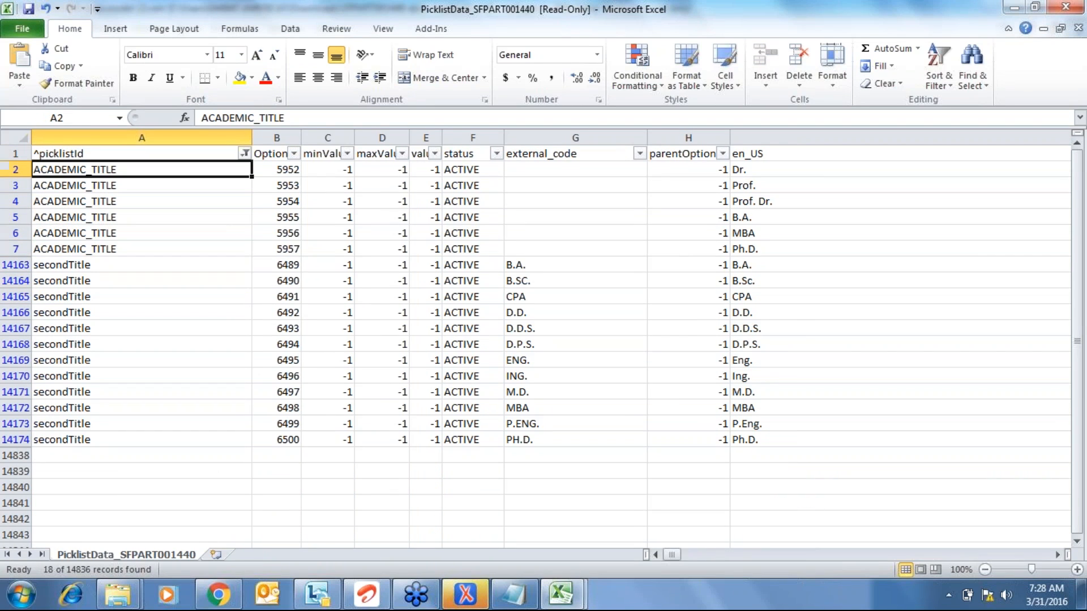
{"action": "key", "text": "F2"}
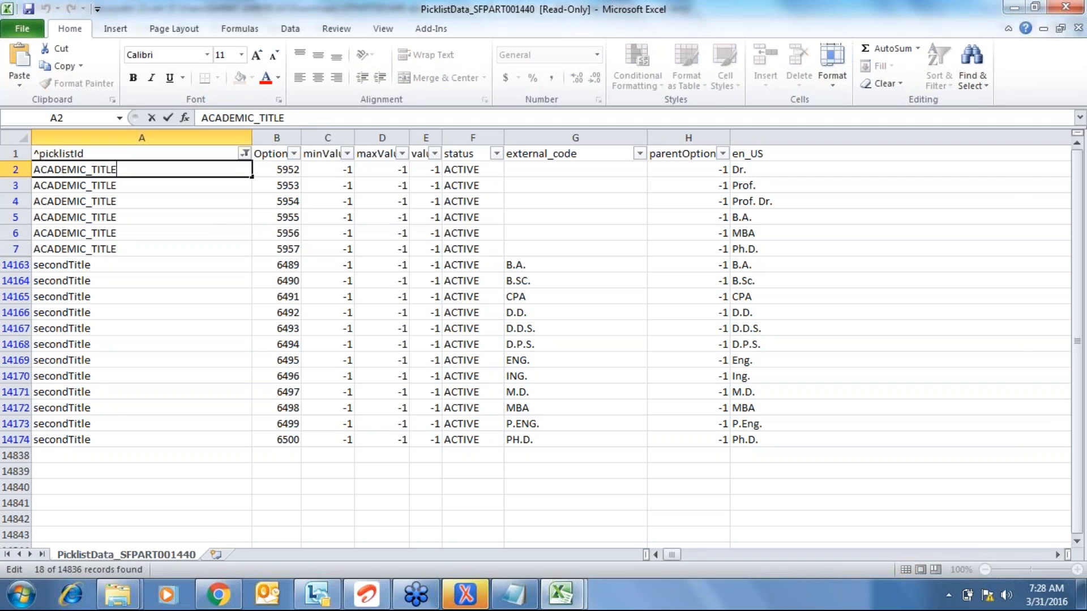
{"action": "key", "text": "shift+Home"}
{"action": "key", "text": "ctrl+c"}
{"action": "key", "text": "alt+Tab"}
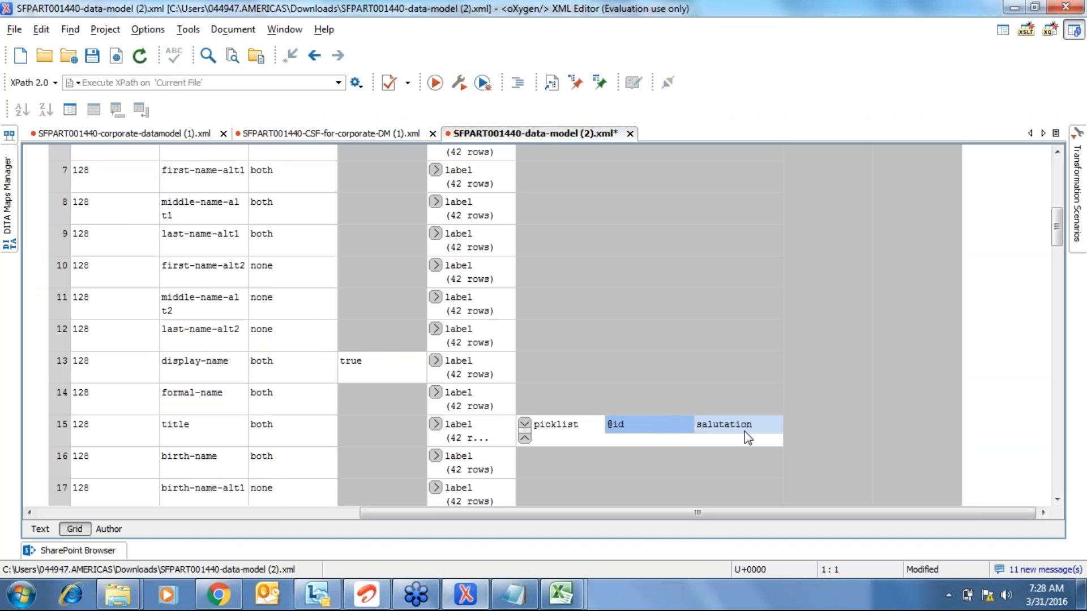
- Paste ACADEMIC_TITLE over salutation as the title picklist id and save the data model
{"action": "double_click", "coordinate": [752, 426]}
{"action": "key", "text": "ctrl+v"}
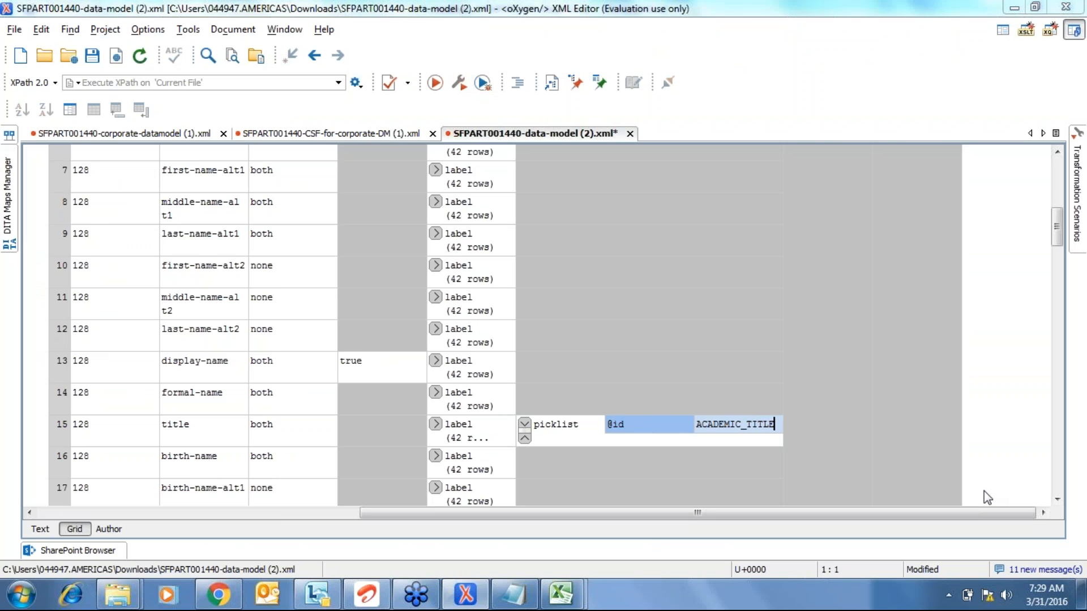
{"action": "key", "text": "alt+Tab"}
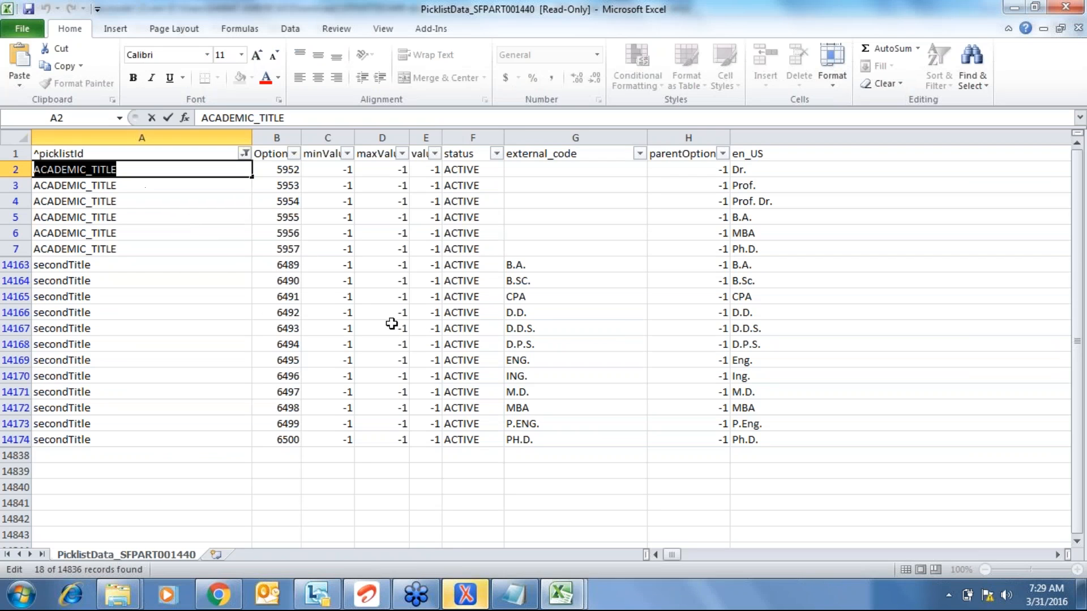
{"action": "key", "text": "alt+Tab"}
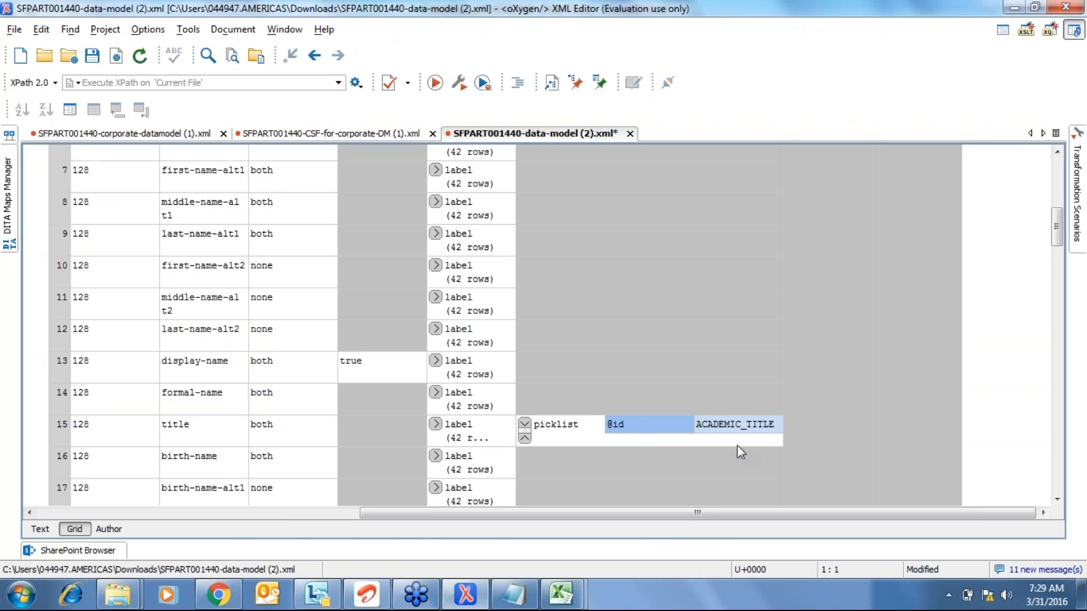
{"action": "left_click", "coordinate": [846, 429]}
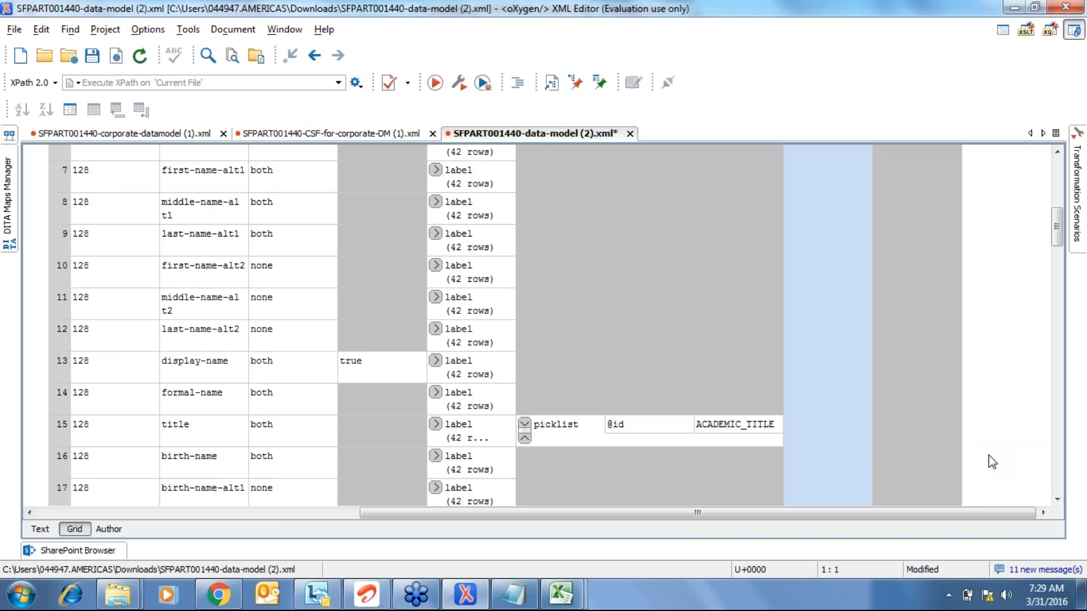
{"action": "left_click", "coordinate": [631, 424]}
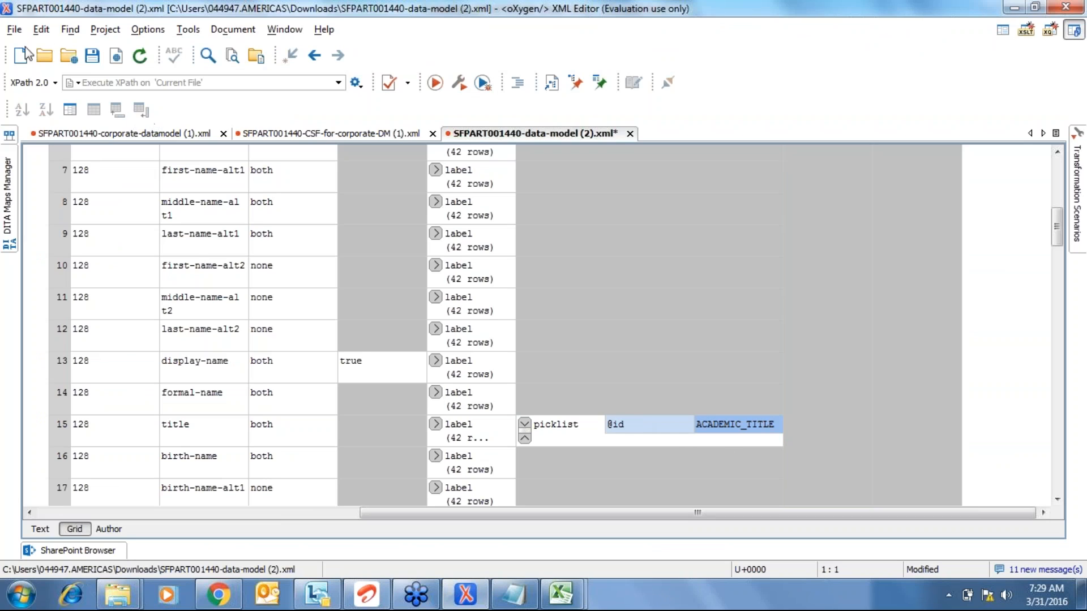
{"action": "left_click", "coordinate": [93, 57]}
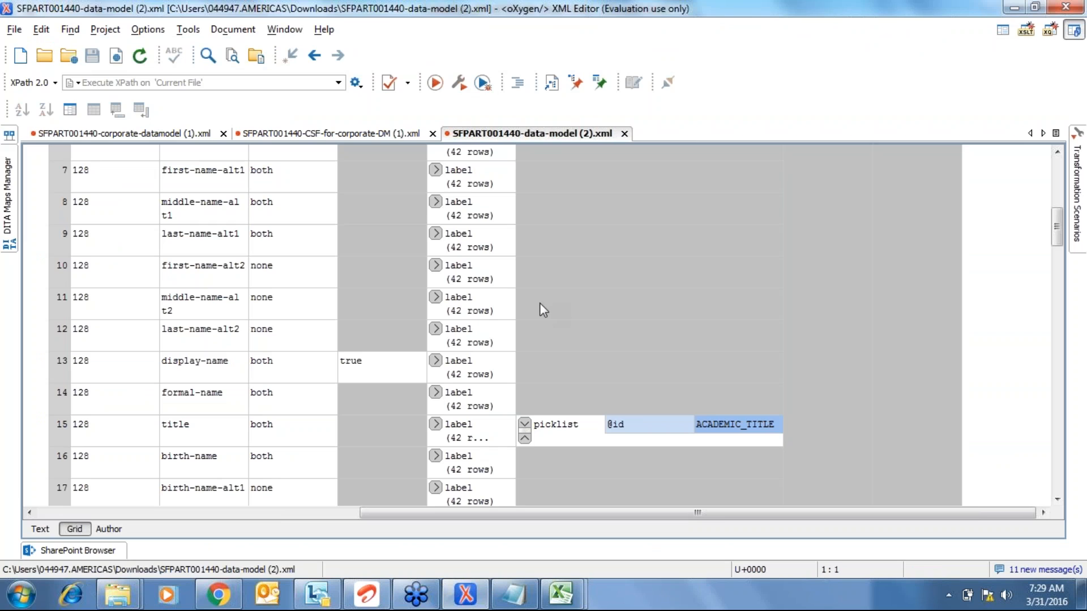
{"action": "left_click", "coordinate": [224, 595]}
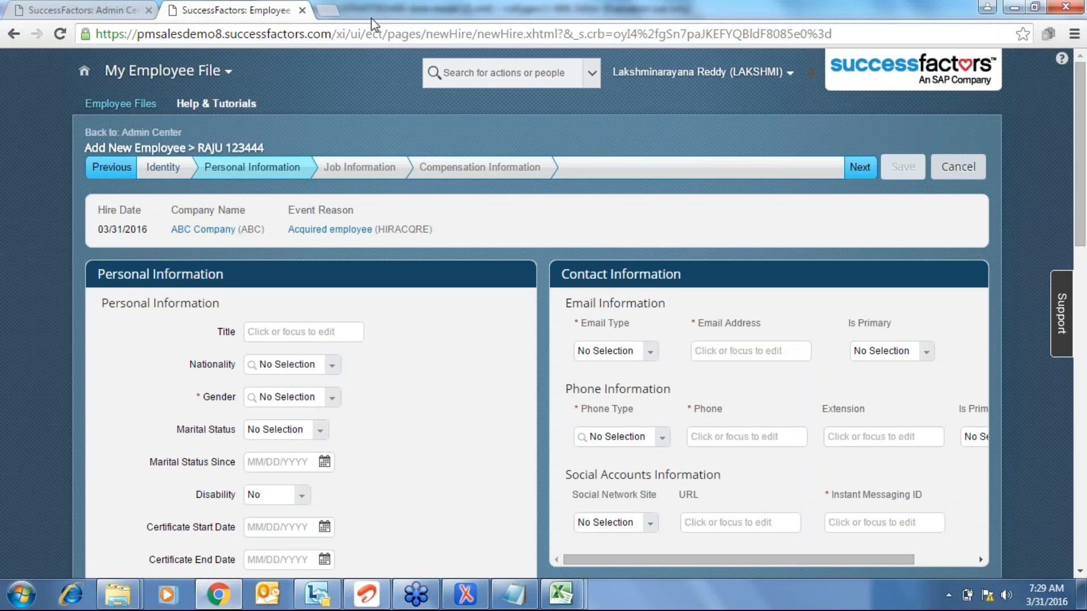
- Open the DC08-Sales Demo Provisioning login in a new tab and close the other SuccessFactors tabs
{"action": "left_click", "coordinate": [321, 12]}
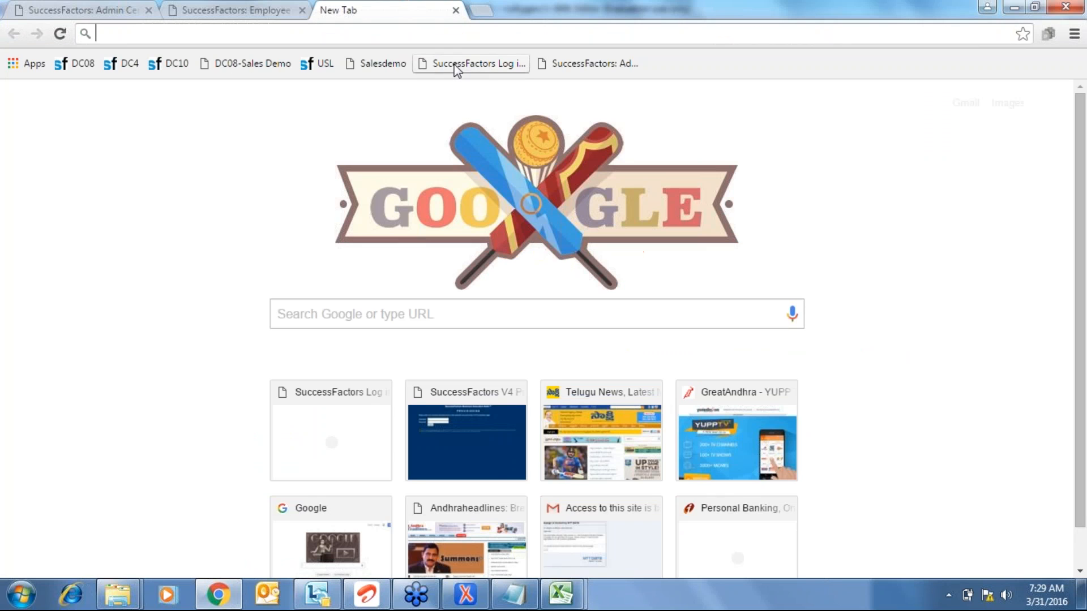
{"action": "left_click", "coordinate": [254, 64]}
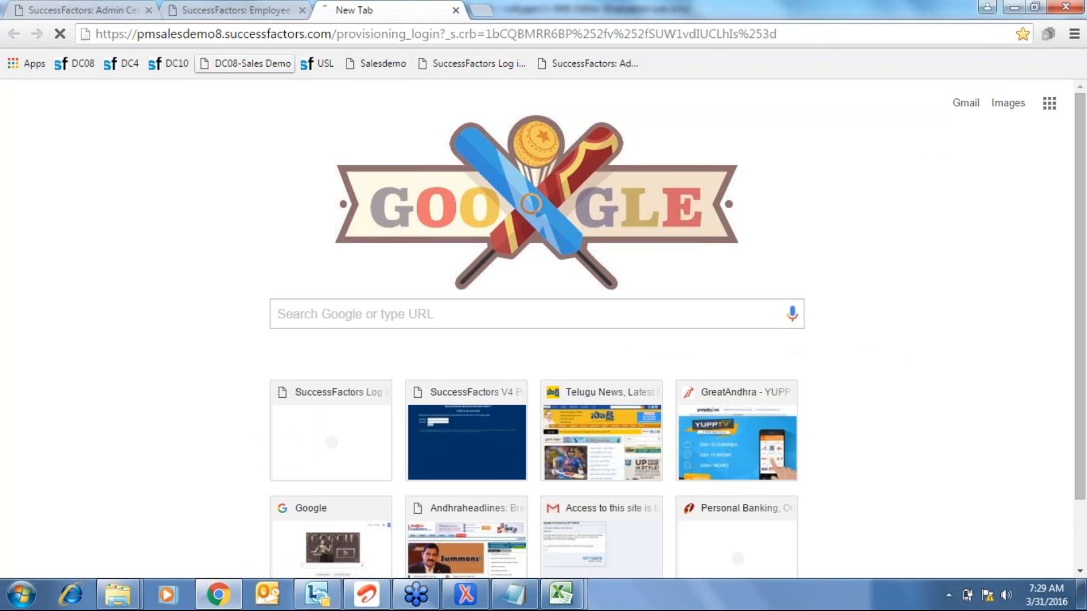
{"action": "left_click", "coordinate": [304, 11]}
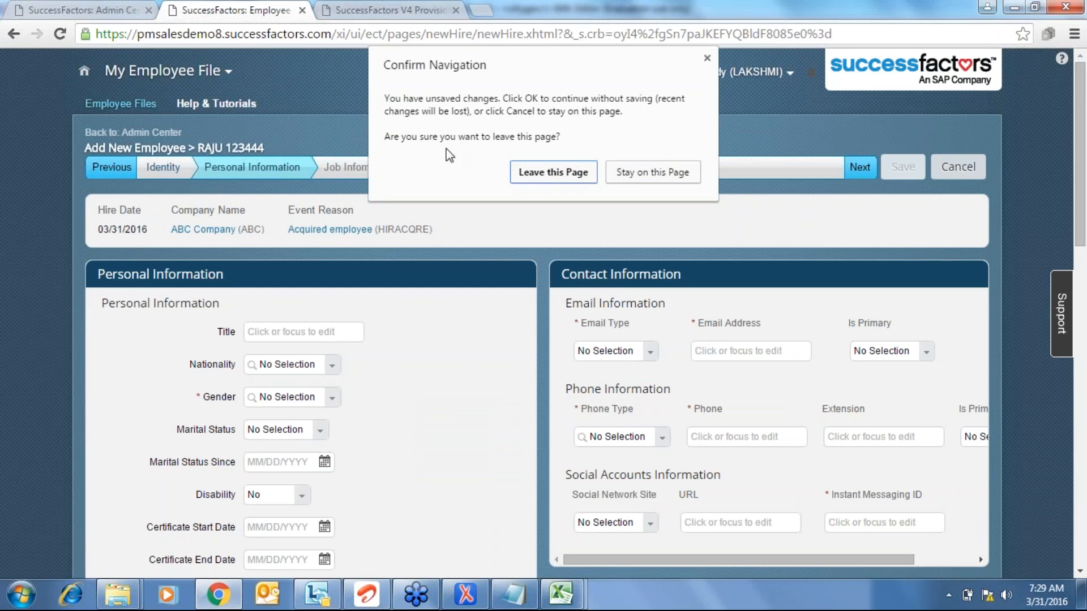
{"action": "left_click", "coordinate": [526, 171]}
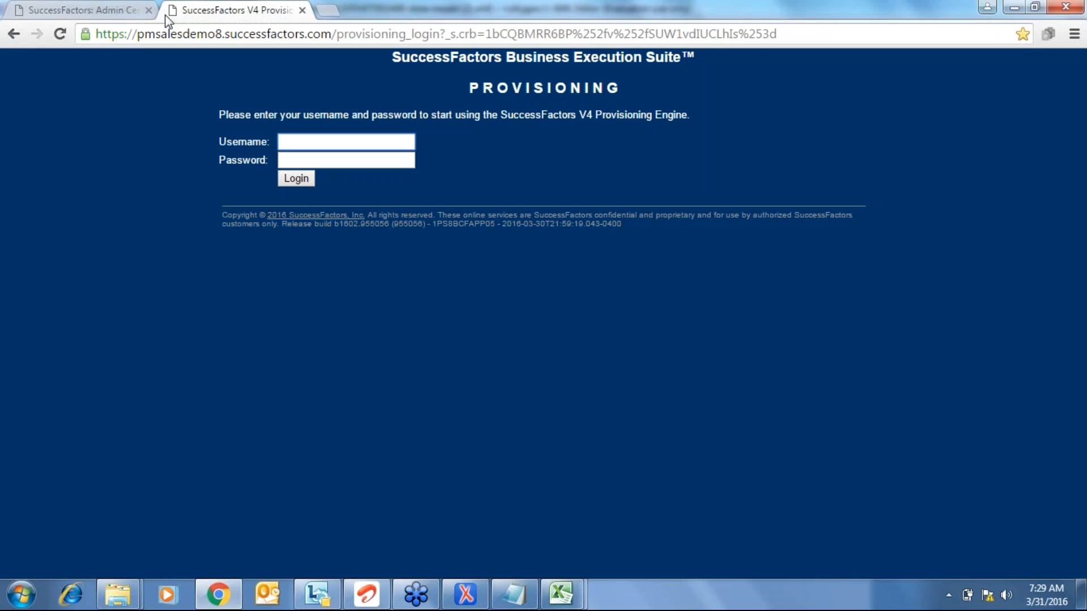
{"action": "left_click", "coordinate": [148, 11]}
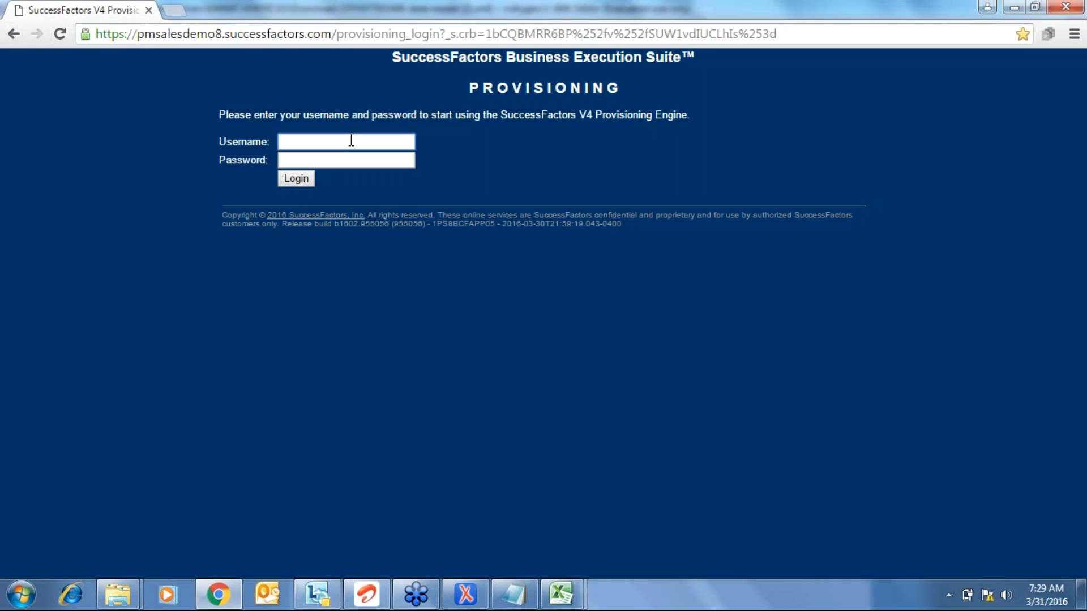
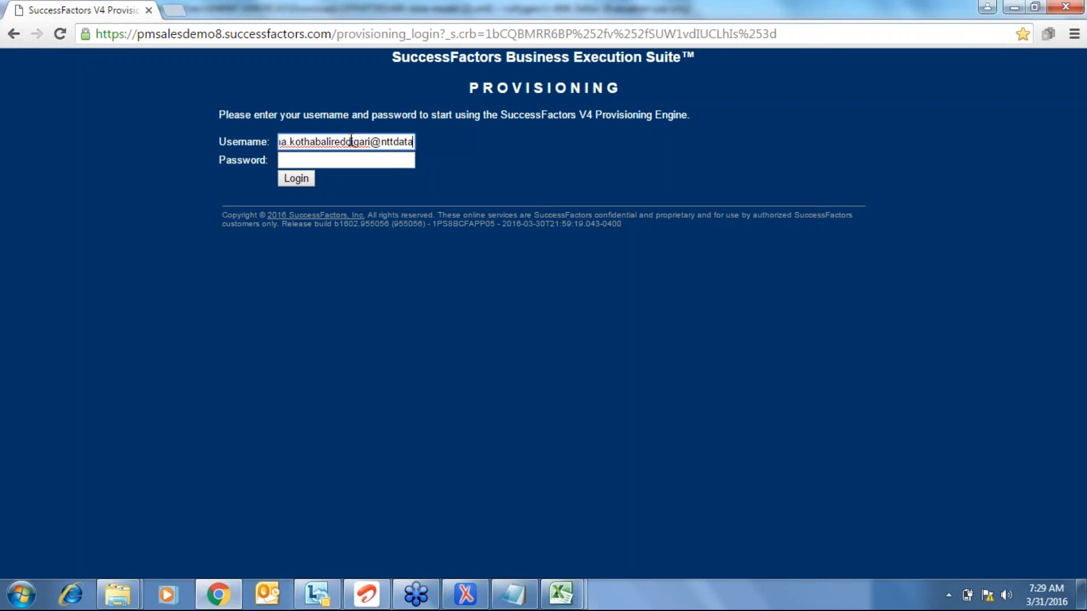
- Log in to Provisioning with the username and password
{"action": "key", "text": "Tab"}
{"action": "type", "text": "***"}
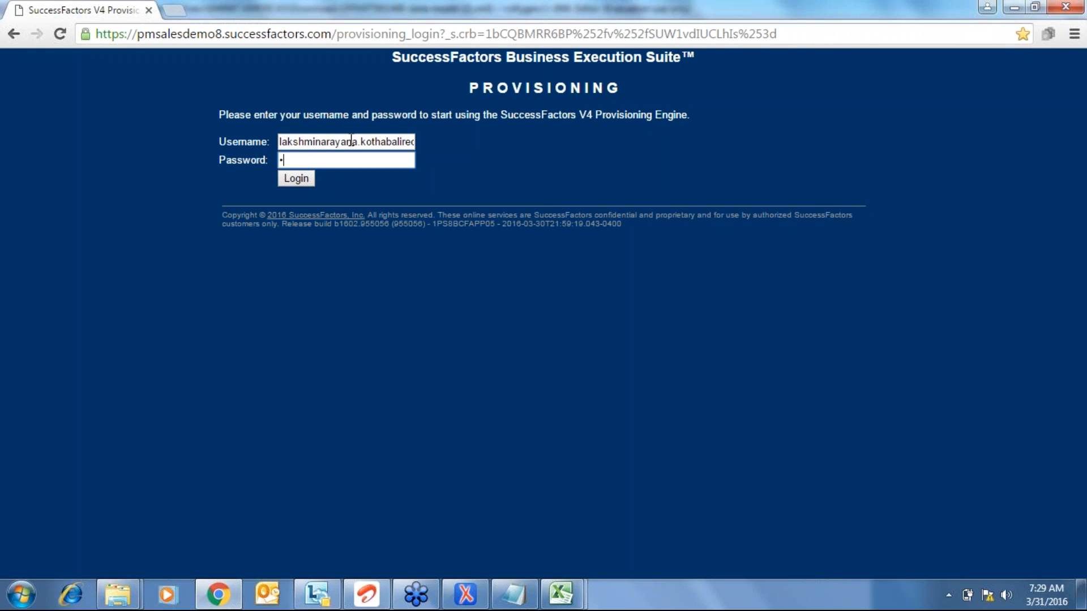
{"action": "type", "text": "*********"}
{"action": "left_click", "coordinate": [292, 179]}
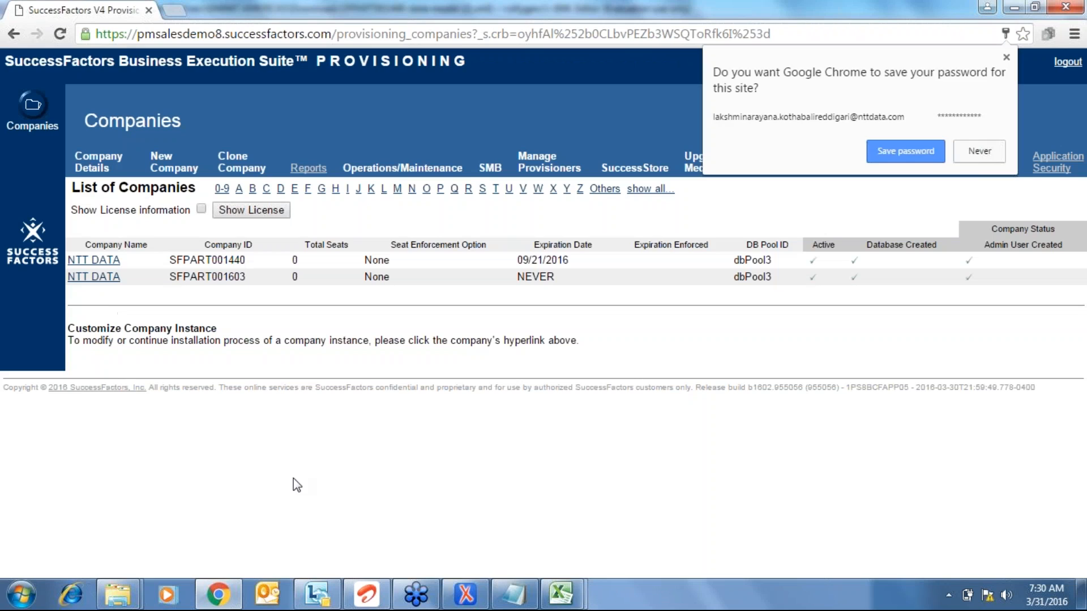
- Dismiss the password prompt, open NTT DATA company SFPART001440, and go to Import/Export Data Model
{"action": "left_click", "coordinate": [294, 479]}
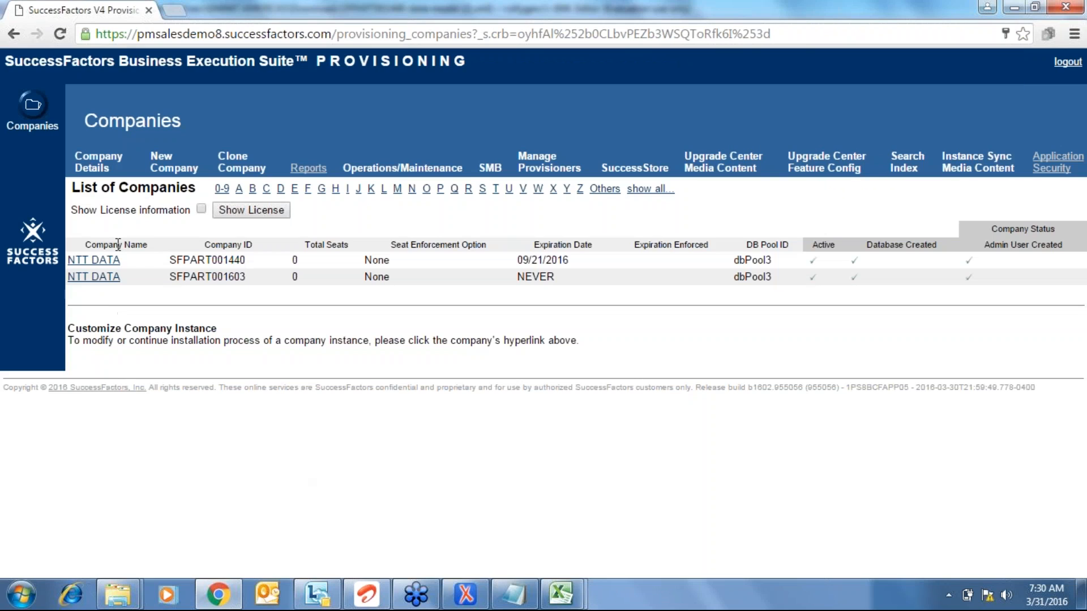
{"action": "left_click", "coordinate": [104, 261]}
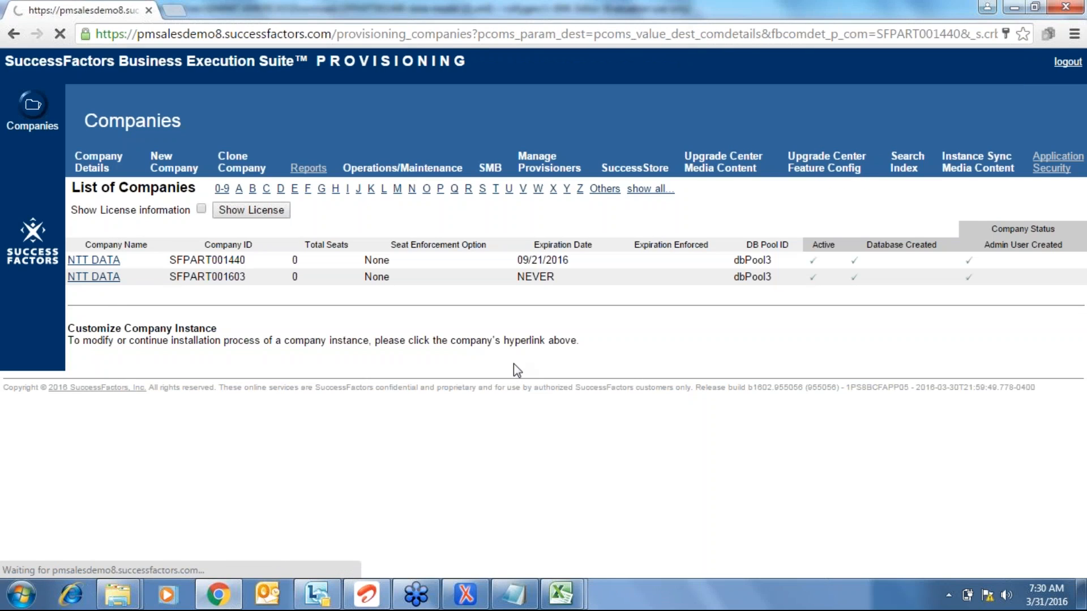
{"action": "scroll", "coordinate": [601, 399], "scroll_direction": "down", "scroll_amount": 8}
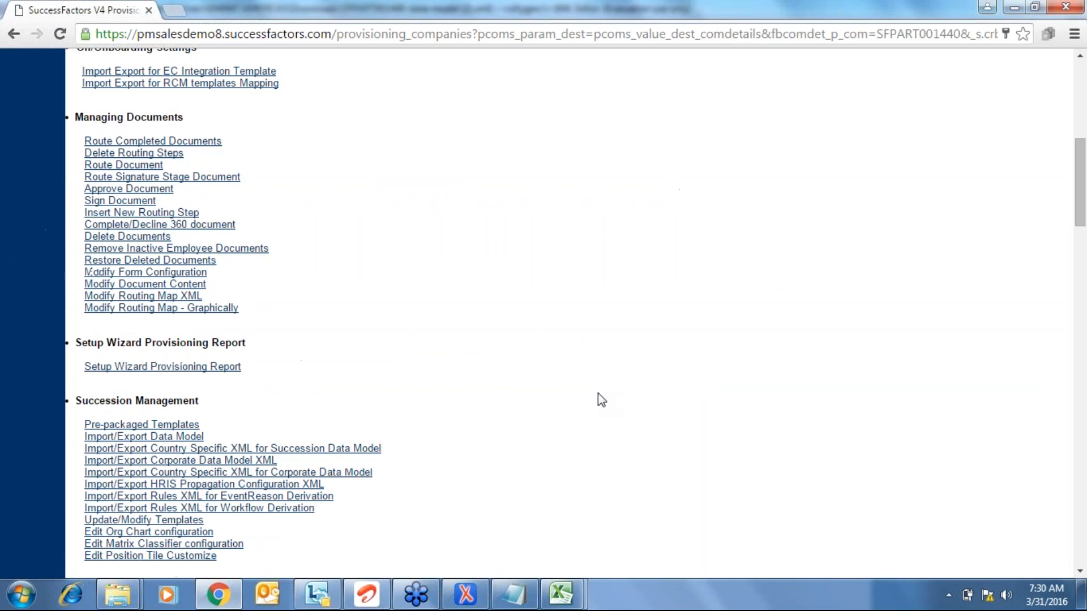
{"action": "left_click", "coordinate": [192, 440]}
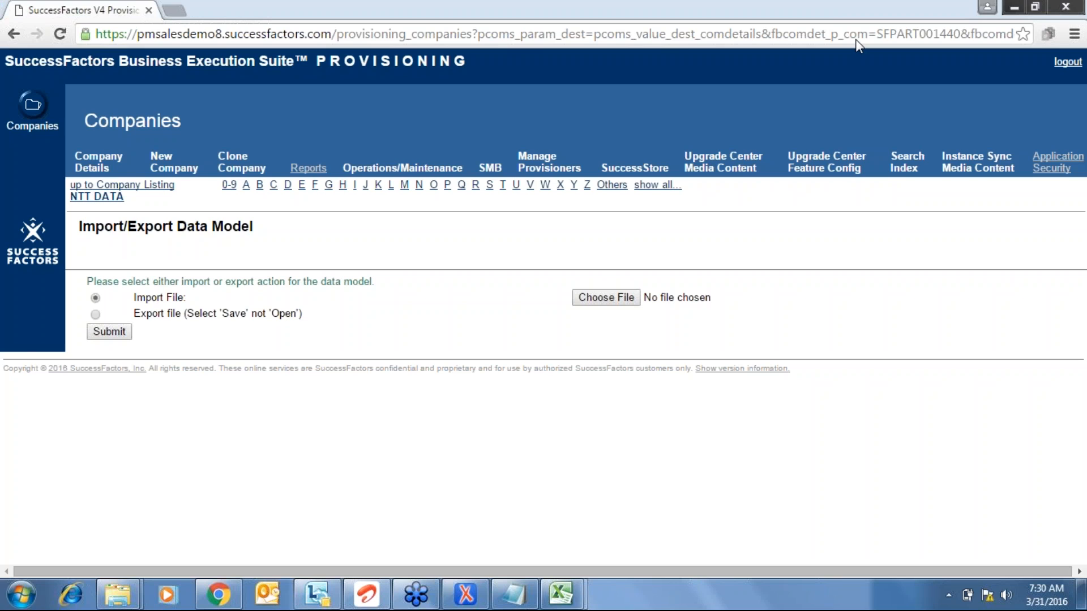
- Choose SFPART001440-data-model (2).xml from Downloads as the import file and submit it
{"action": "left_click", "coordinate": [606, 298]}
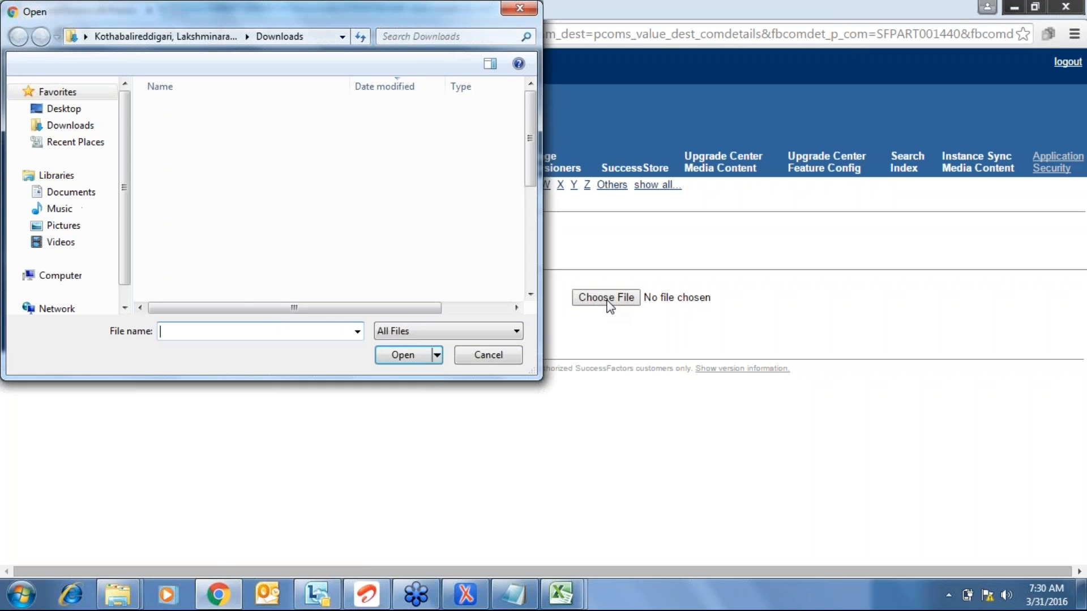
{"action": "left_click", "coordinate": [80, 111]}
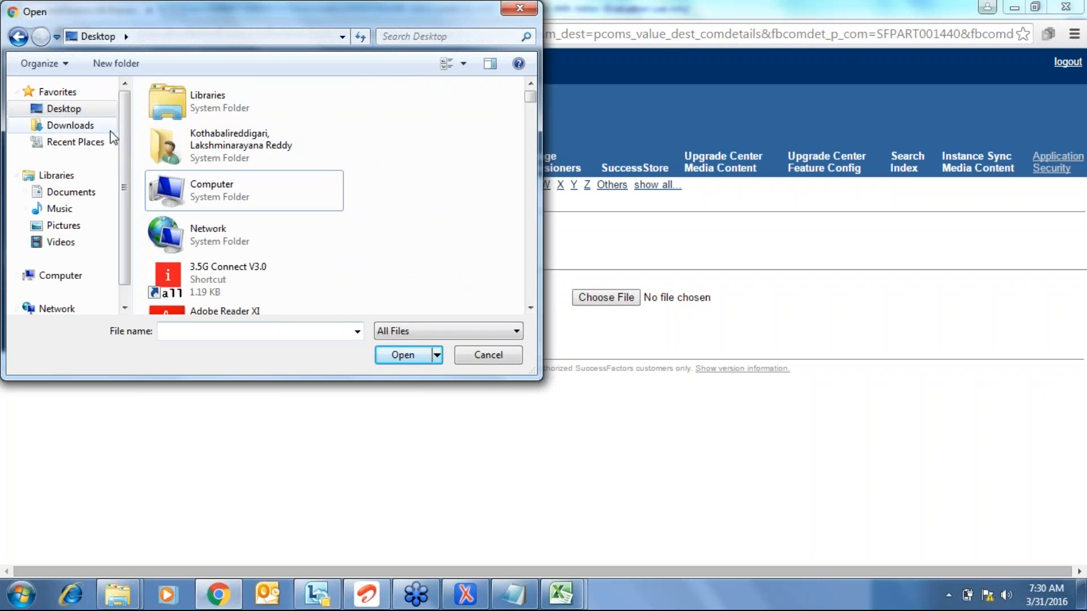
{"action": "left_click", "coordinate": [82, 131]}
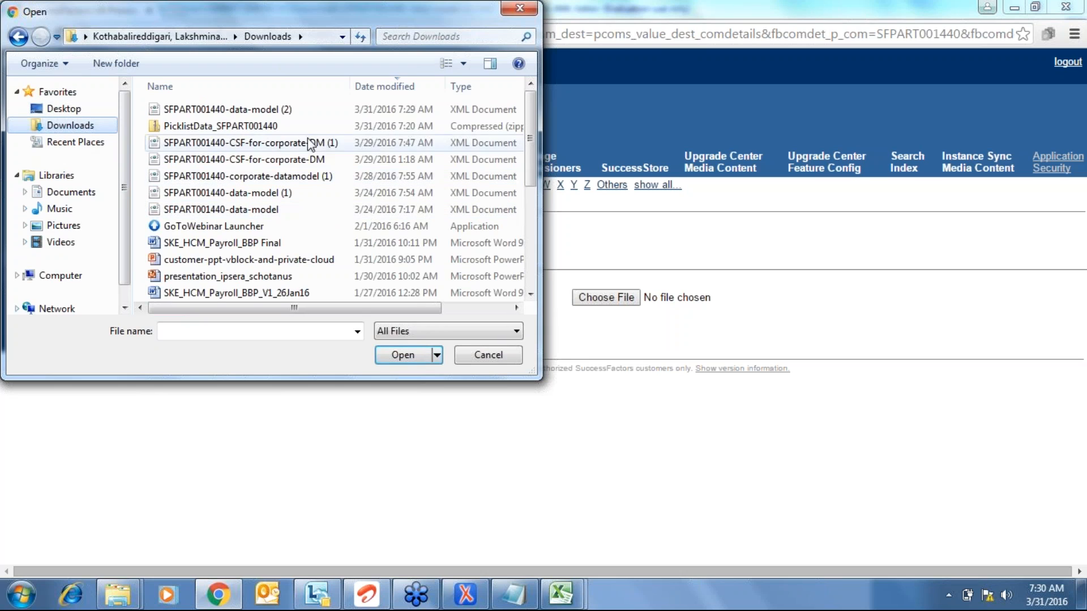
{"action": "double_click", "coordinate": [272, 110]}
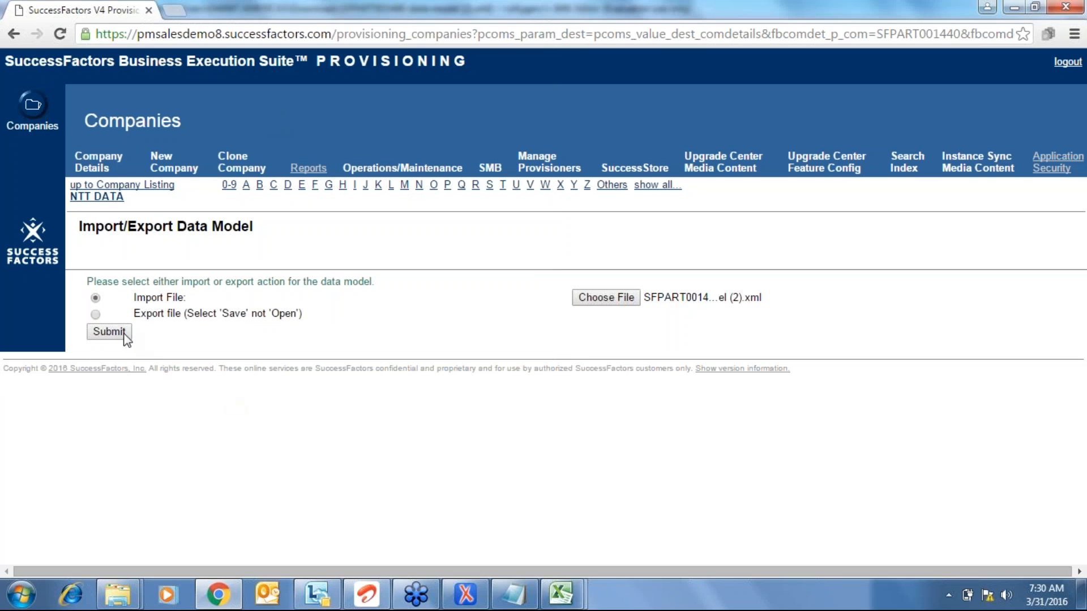
{"action": "left_click", "coordinate": [111, 332]}
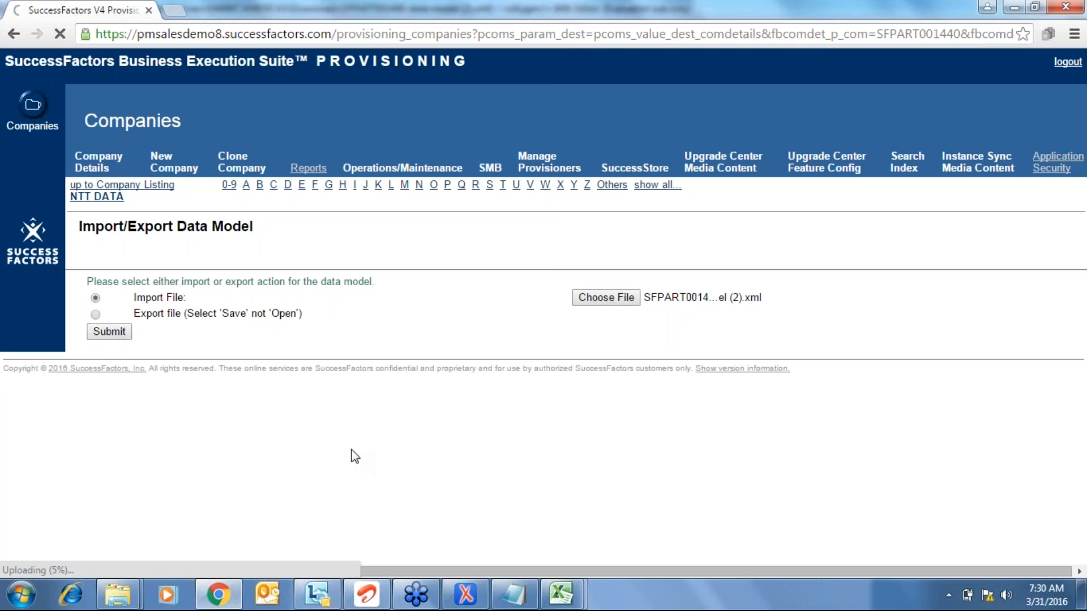
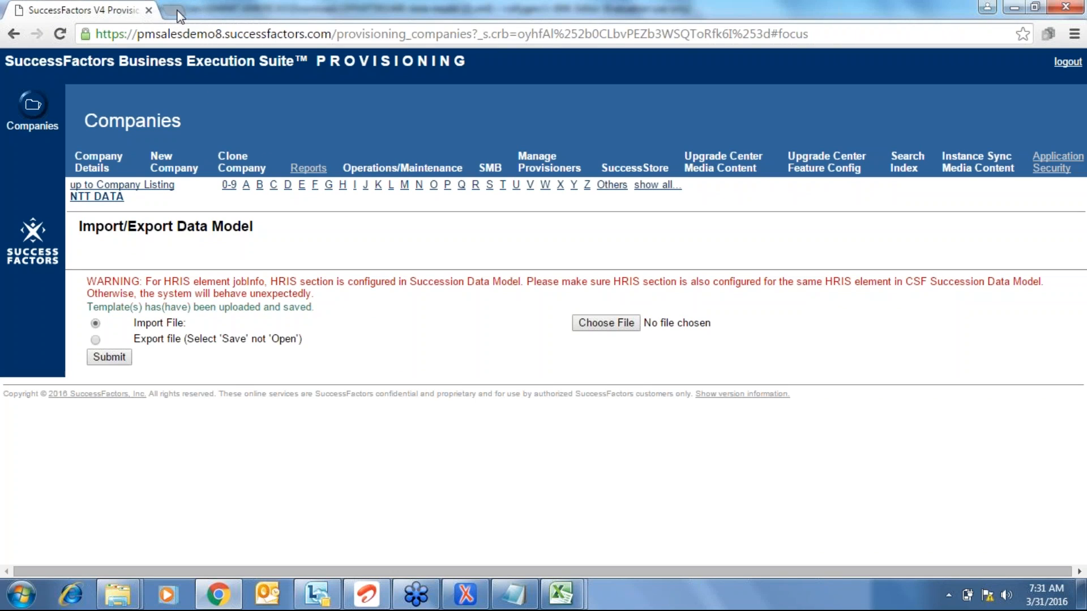
- Open the Salesdemo instance in a new tab and log in with the username and password
{"action": "left_click", "coordinate": [180, 16]}
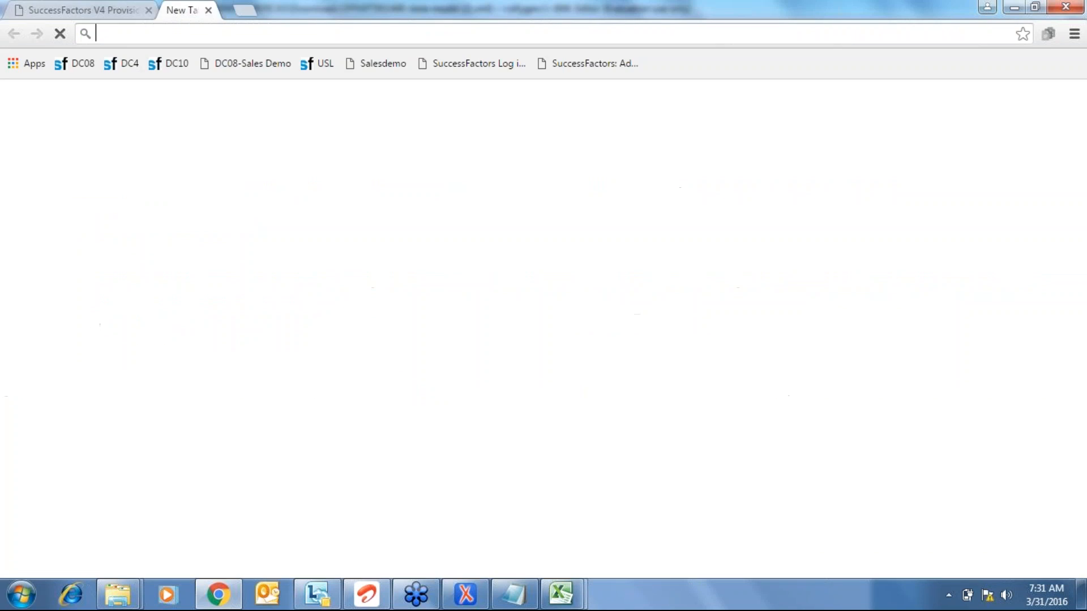
{"action": "left_click", "coordinate": [377, 68]}
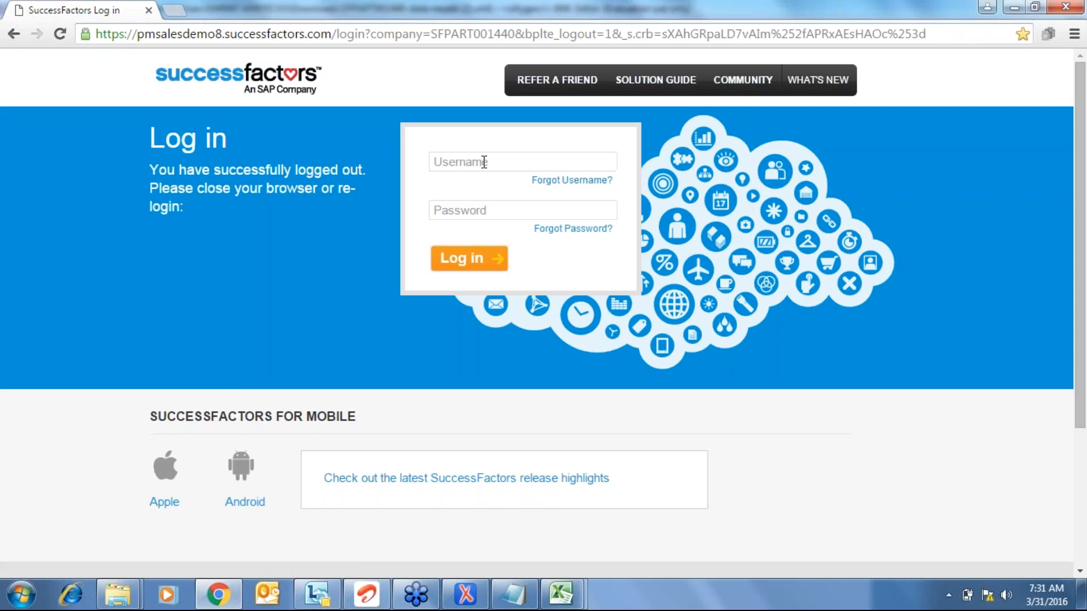
{"action": "left_click", "coordinate": [484, 162]}
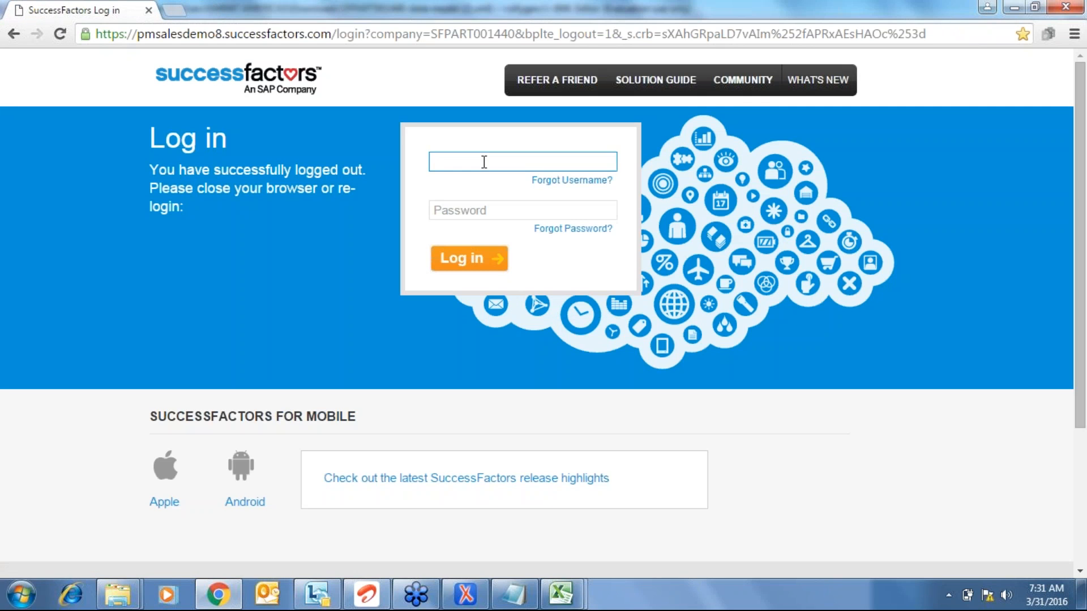
{"action": "type", "text": "LAKSHM"}
{"action": "key", "text": "Tab"}
{"action": "type", "text": "•••"}
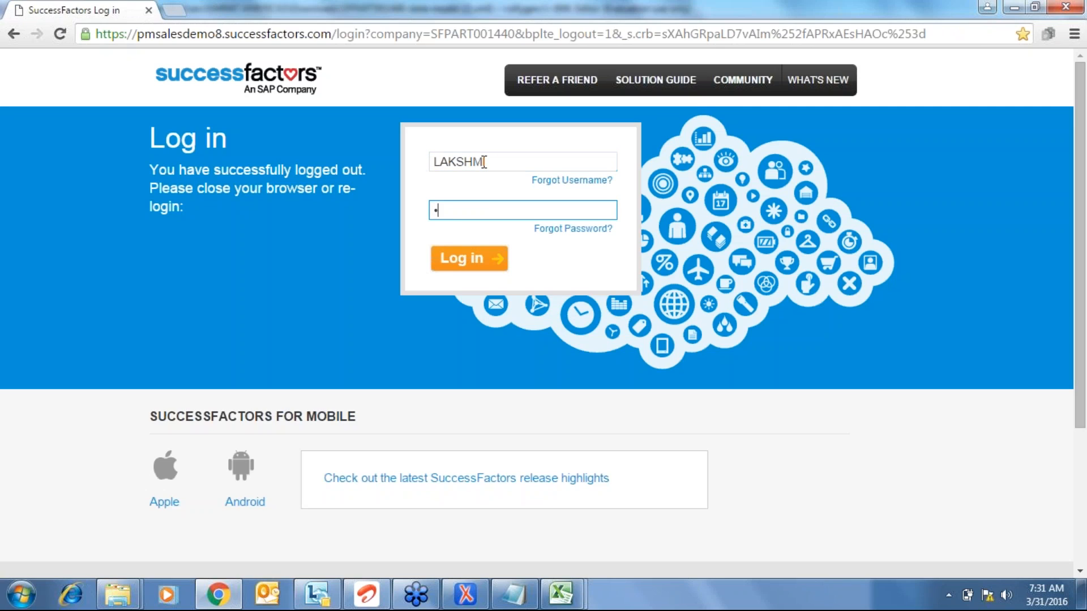
{"action": "type", "text": "•••••"}
{"action": "left_click", "coordinate": [482, 261]}
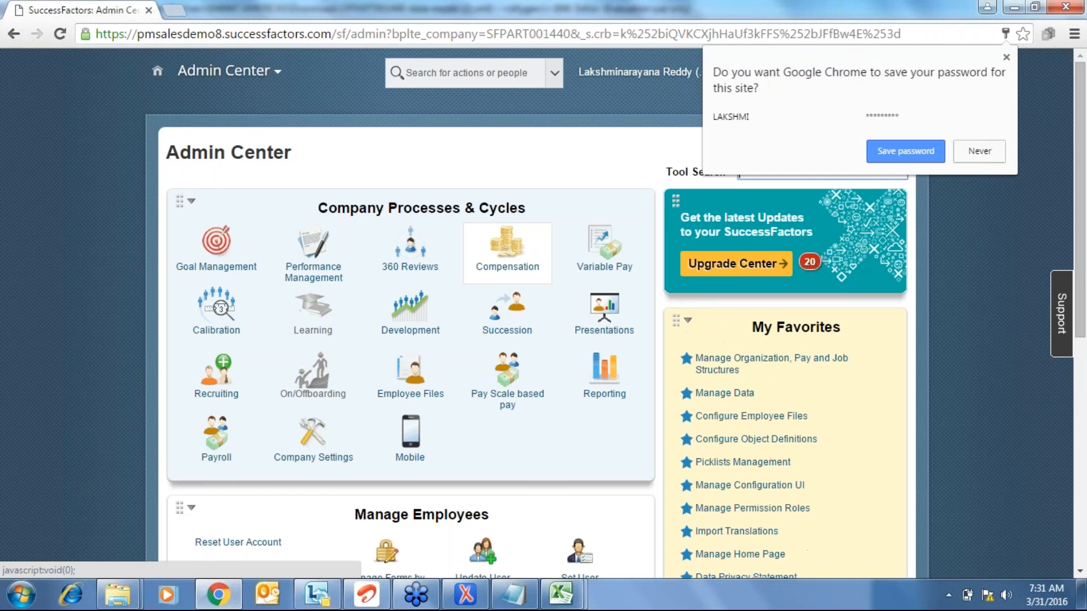
- Search the actions for 'add a ne' and open the Add New Employee form
{"action": "left_click", "coordinate": [758, 173]}
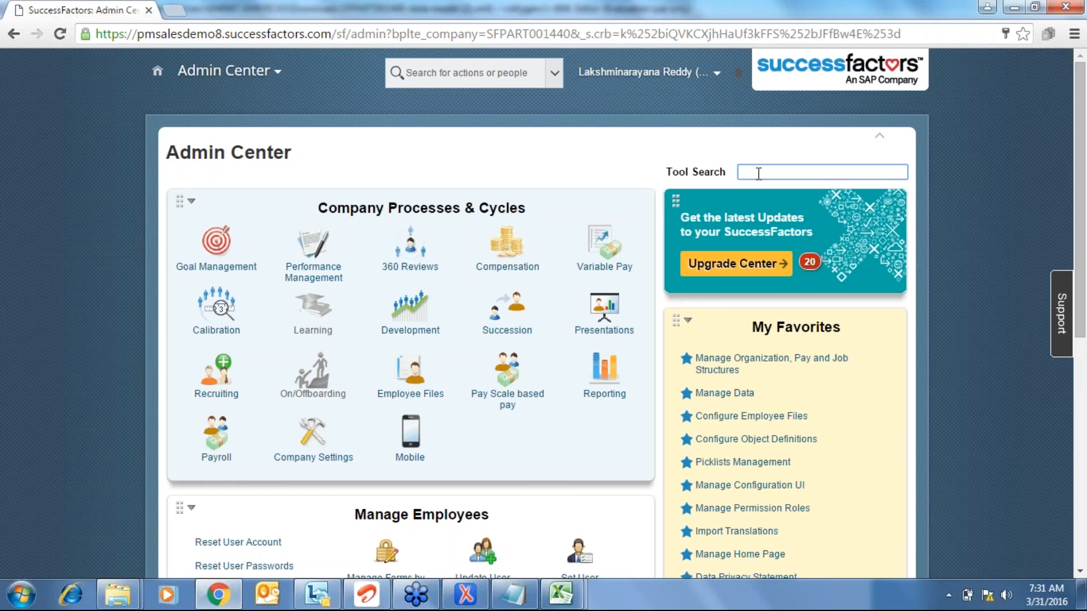
{"action": "key", "text": "alt+Tab"}
{"action": "key", "text": "alt+Tab"}
{"action": "left_click", "coordinate": [474, 72]}
{"action": "type", "text": "add a new"}
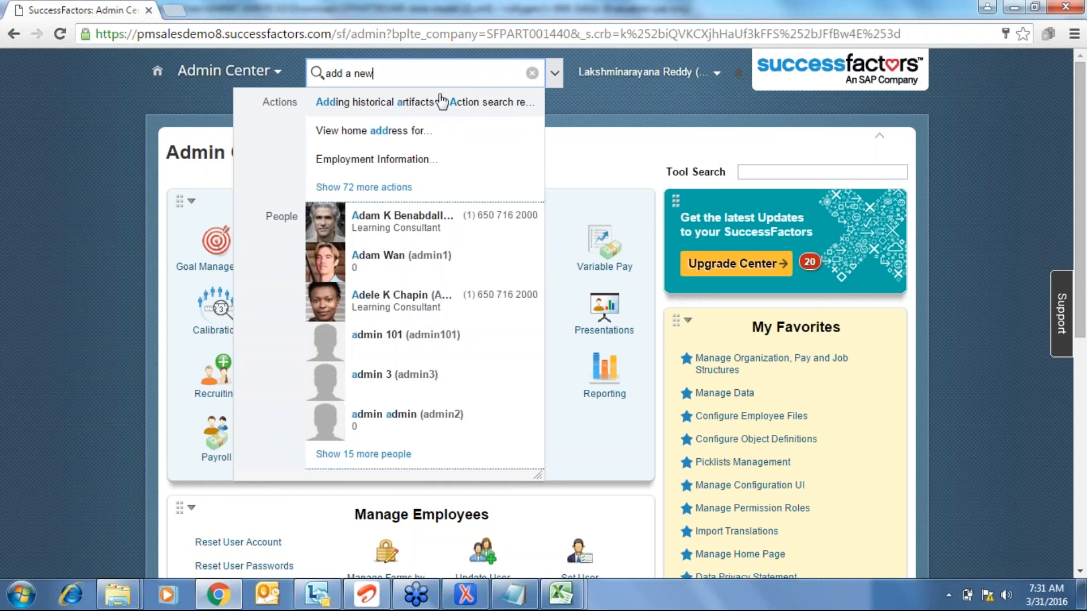
{"action": "key", "text": "BackSpace"}
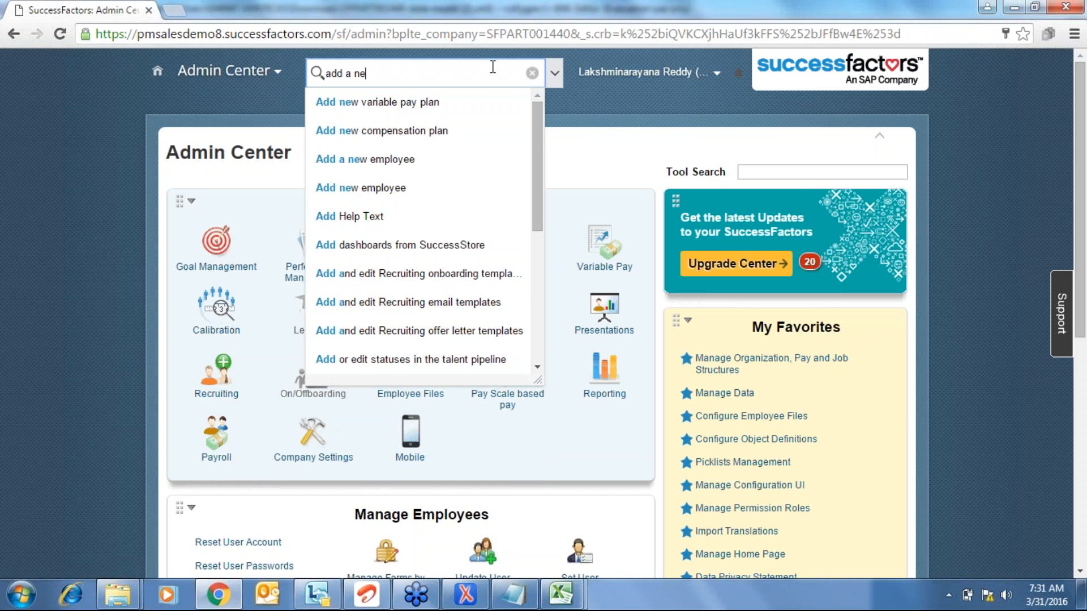
{"action": "left_click", "coordinate": [392, 191]}
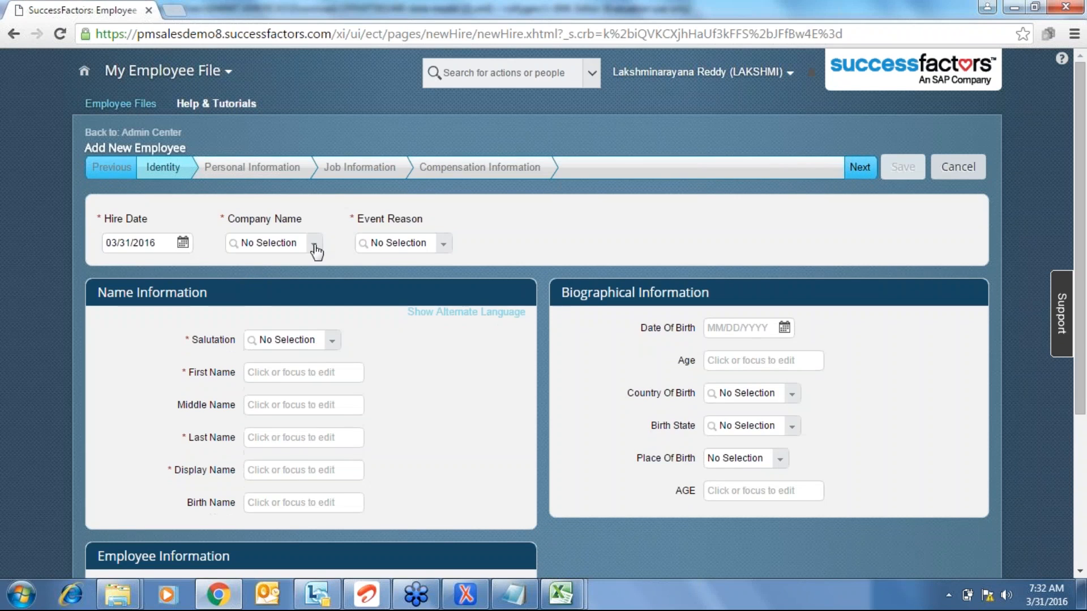
- Set company to Ace India, event reason to Acquired employee, and salutation to Mr
{"action": "left_click", "coordinate": [315, 243]}
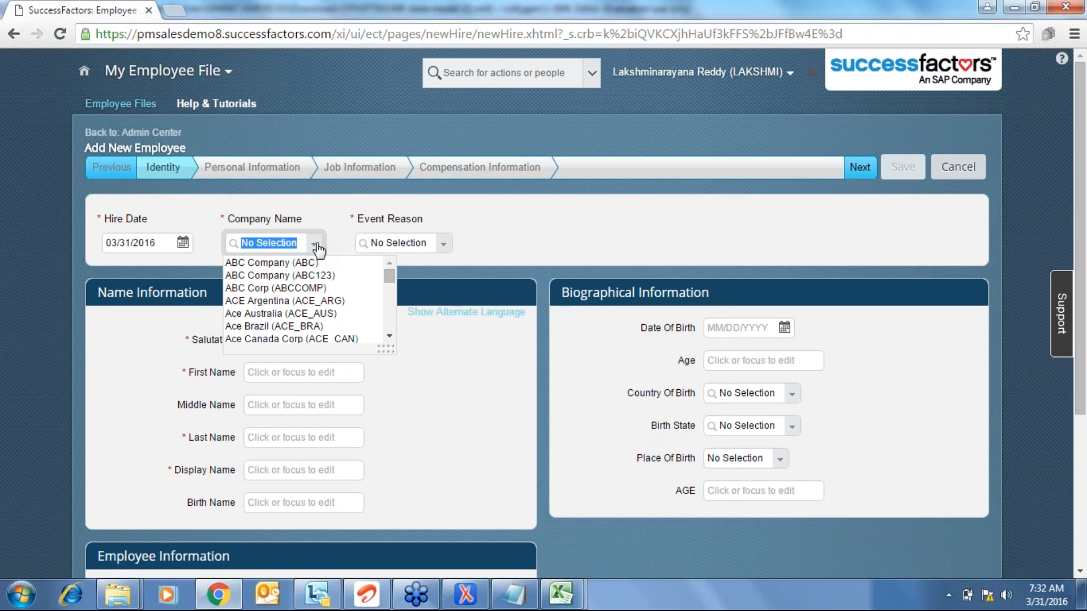
{"action": "type", "text": "ind"}
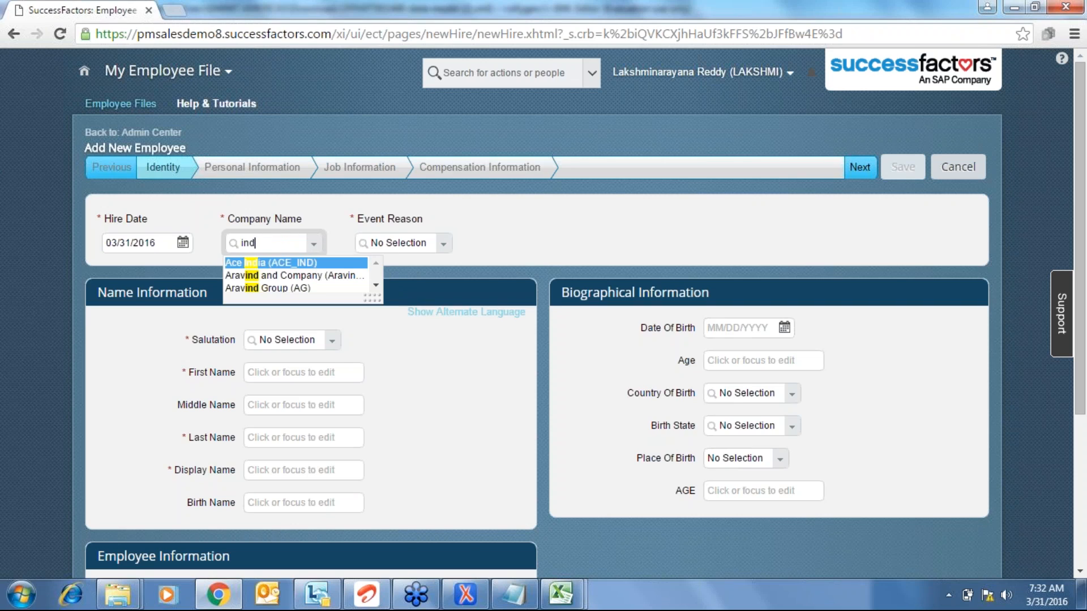
{"action": "left_click", "coordinate": [315, 263]}
{"action": "left_click", "coordinate": [485, 247]}
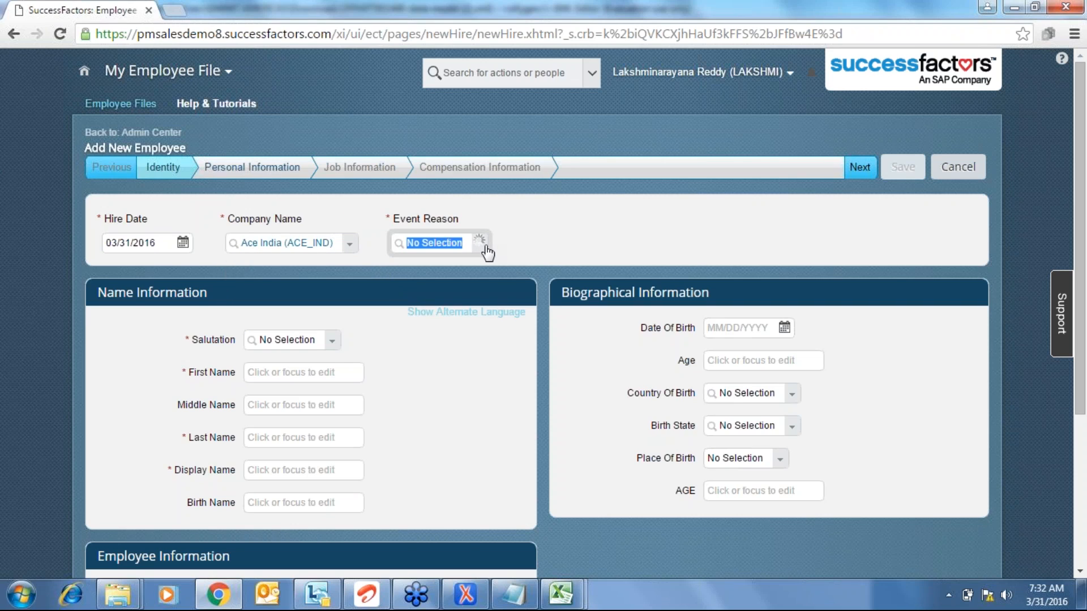
{"action": "left_click", "coordinate": [481, 263]}
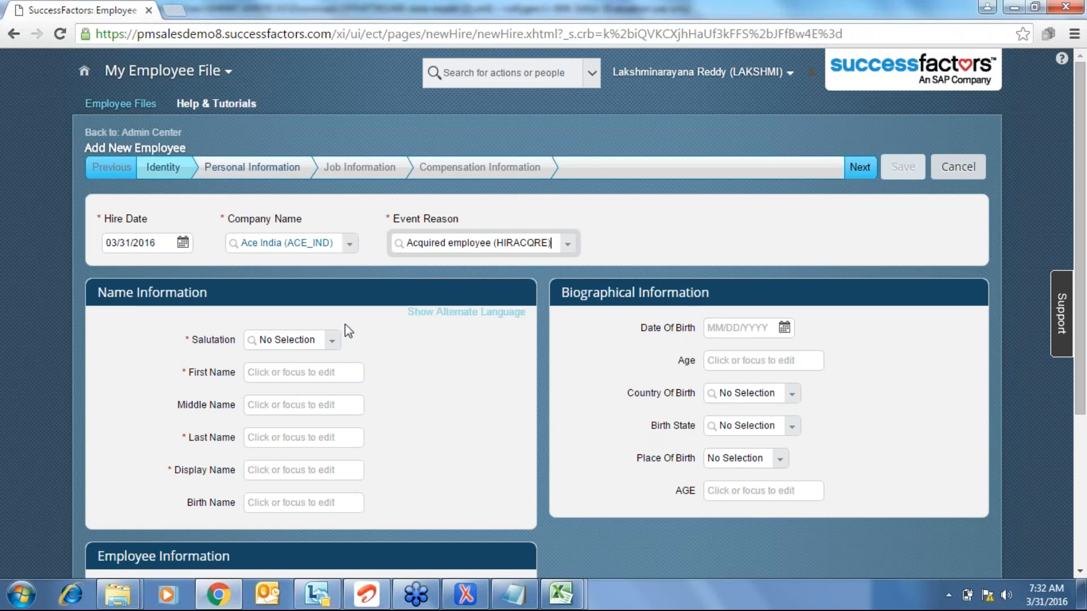
{"action": "left_click", "coordinate": [332, 341]}
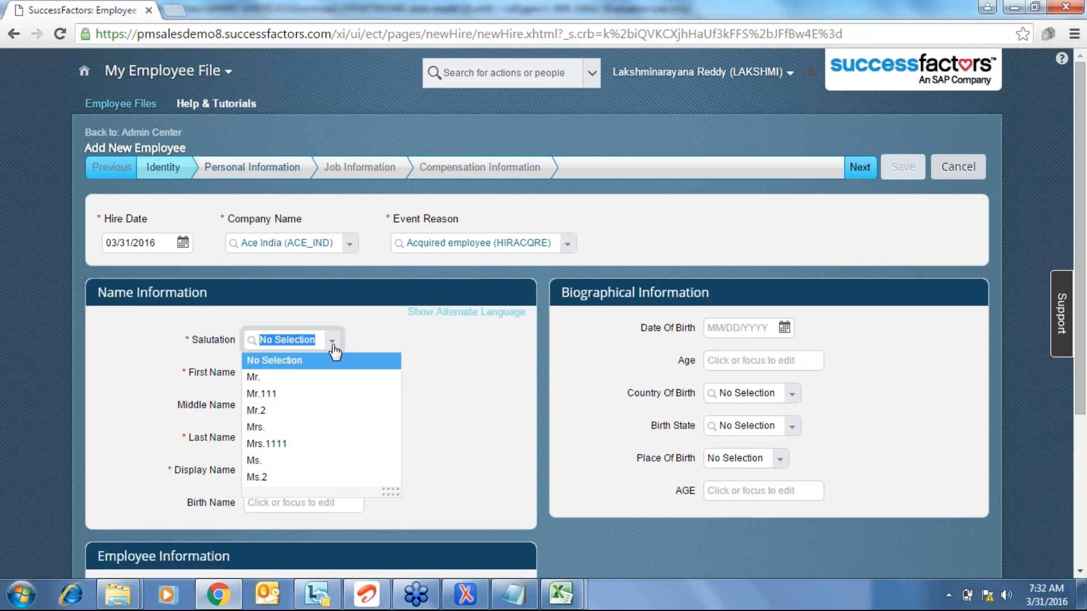
{"action": "left_click", "coordinate": [306, 376]}
- Enter the new hire's first, last and display names
{"action": "left_click", "coordinate": [302, 373]}
{"action": "type", "text": "RAJU"}
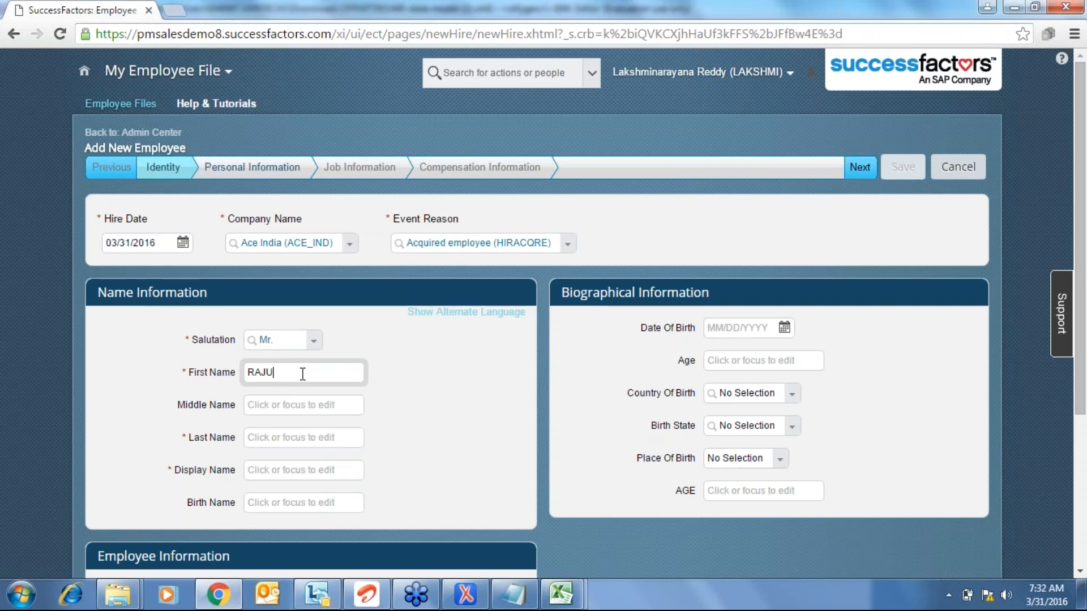
{"action": "key", "text": "Tab"}
{"action": "key", "text": "Tab"}
{"action": "type", "text": "123"}
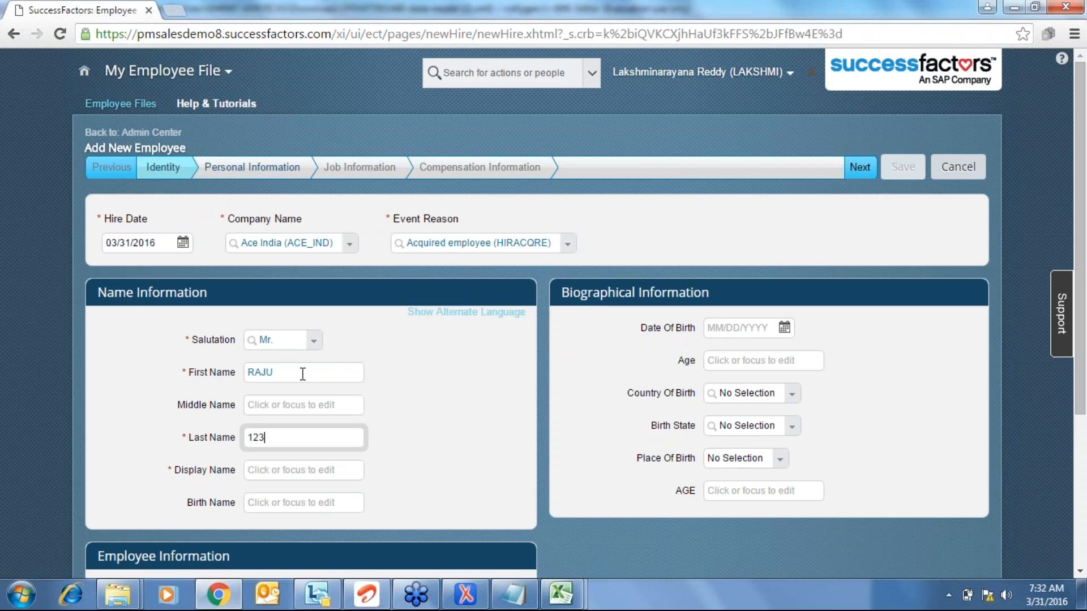
{"action": "key", "text": "Tab"}
{"action": "type", "text": "1244"}
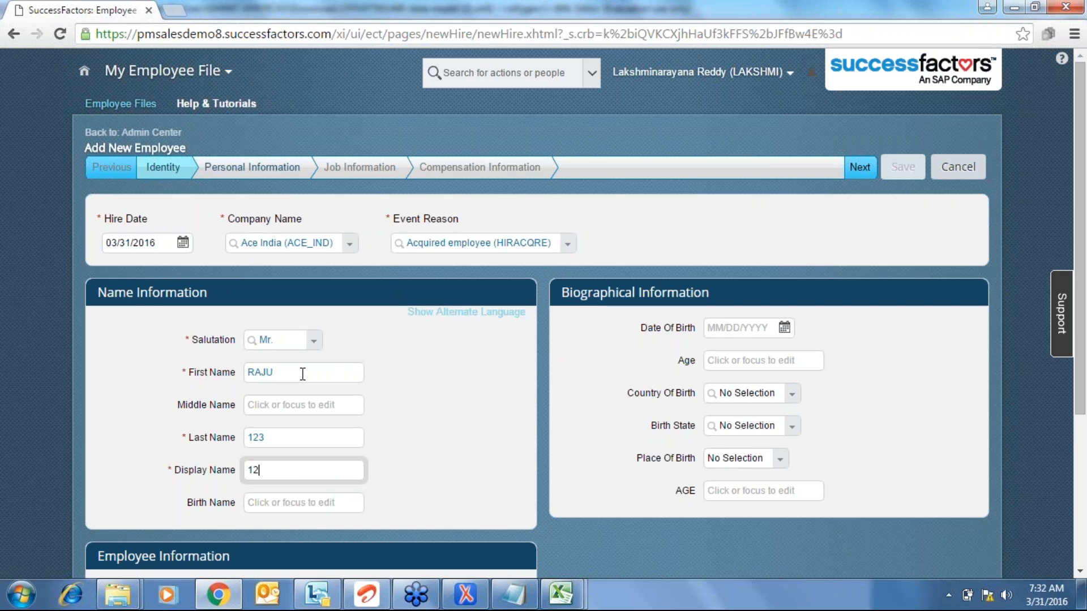
- Advance to Personal Information, clear the stray Title text, and list the B.A.–Prof. Dr. Title values
{"action": "left_click", "coordinate": [863, 168]}
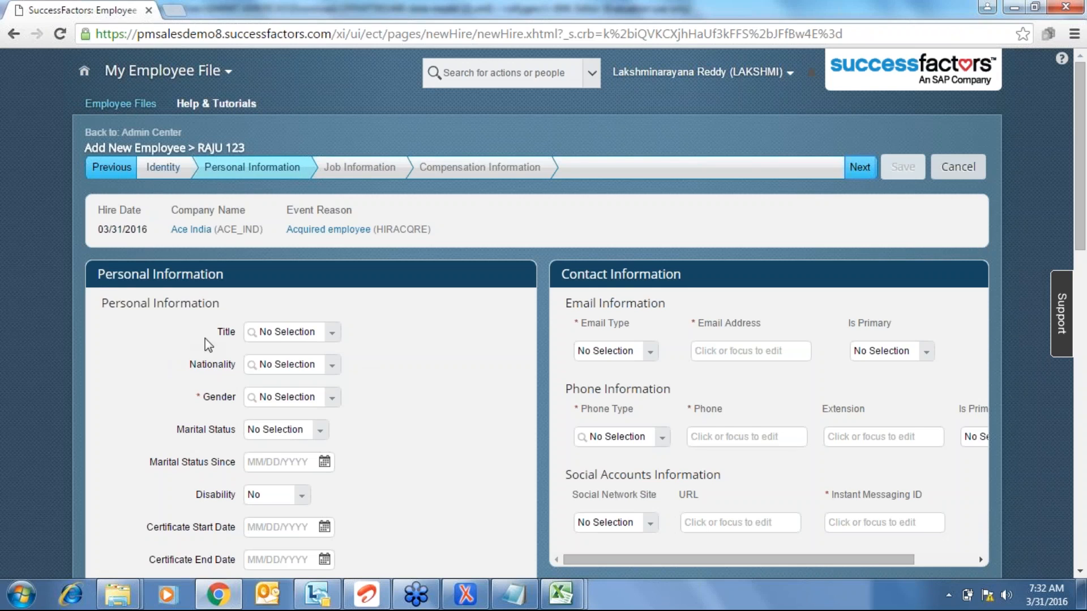
{"action": "left_click", "coordinate": [288, 334]}
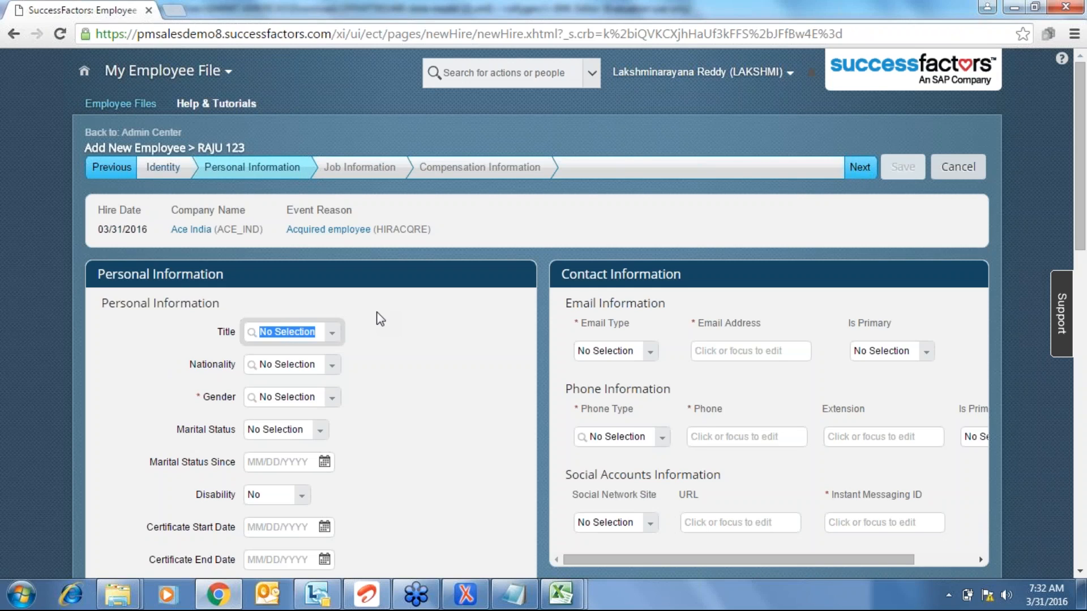
{"action": "type", "text": "RAJU"}
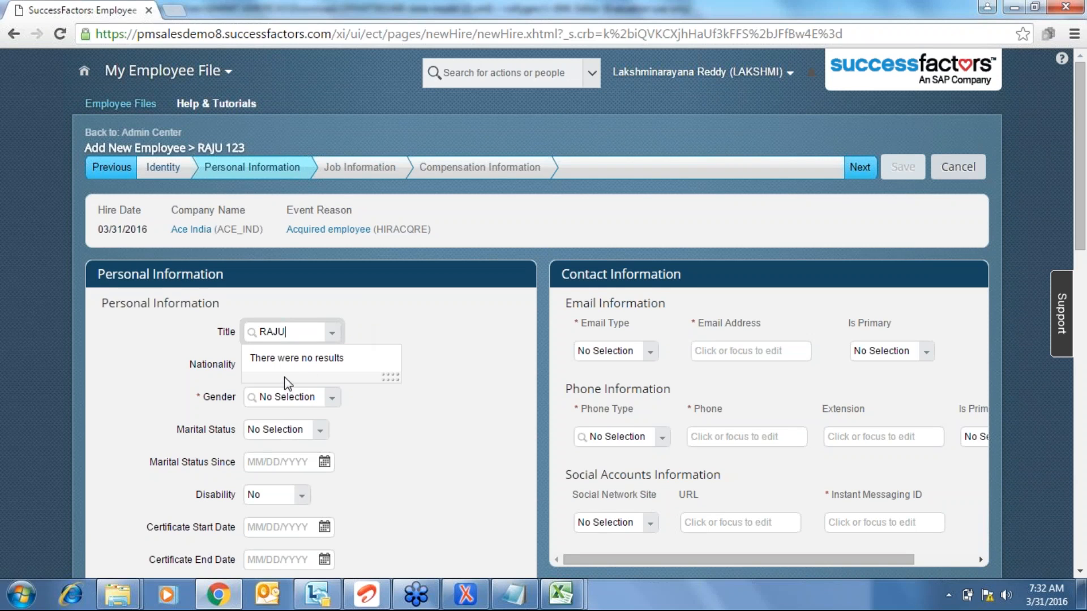
{"action": "key", "text": "BackSpace"}
{"action": "key", "text": "BackSpace"}
{"action": "key", "text": "BackSpace"}
{"action": "key", "text": "BackSpace"}
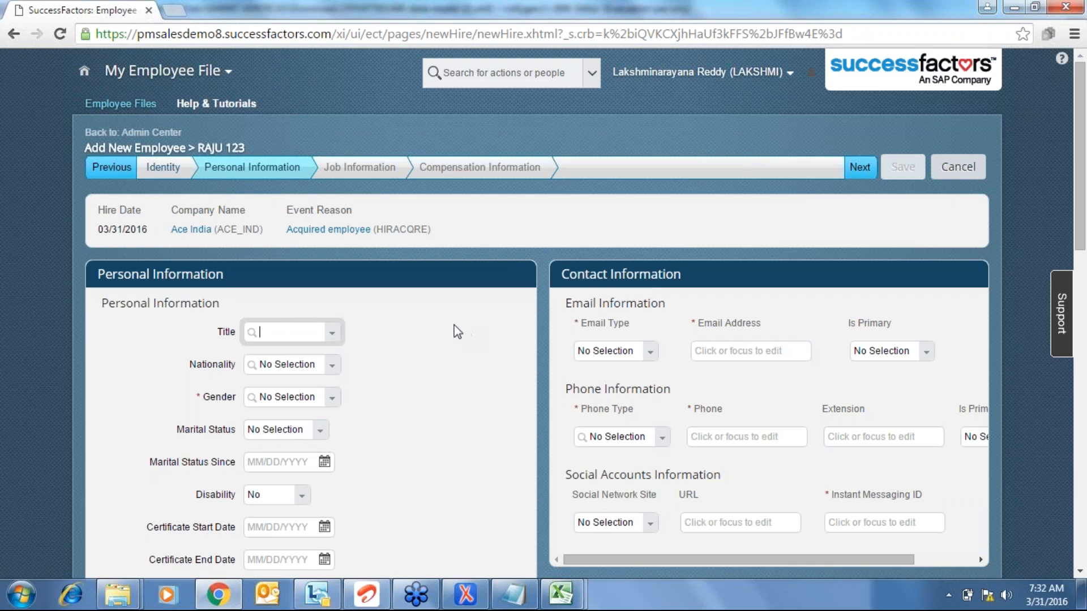
{"action": "left_click", "coordinate": [316, 357]}
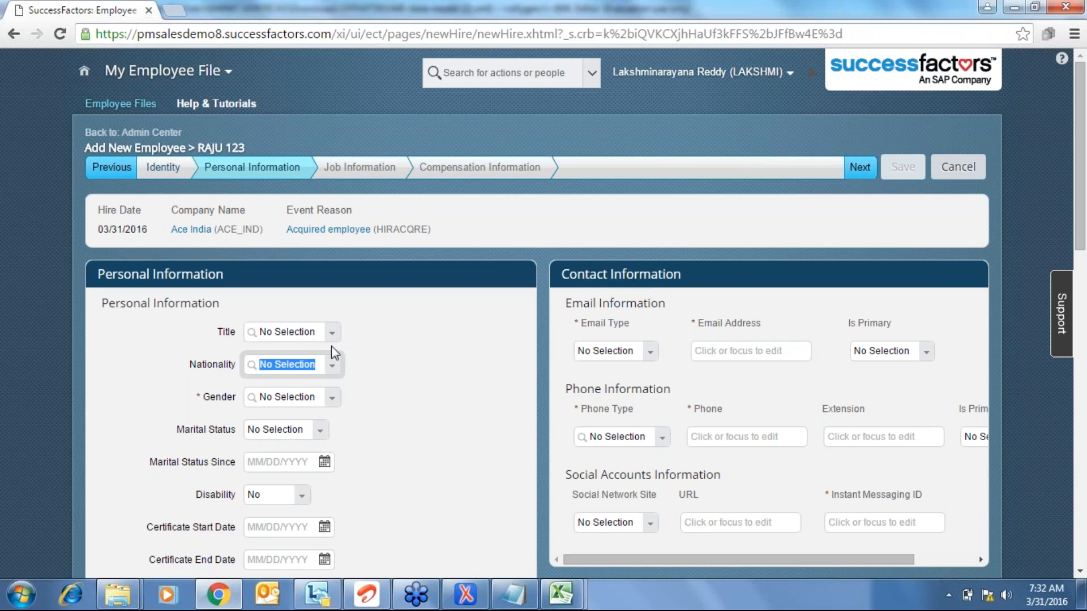
{"action": "left_click", "coordinate": [333, 334]}
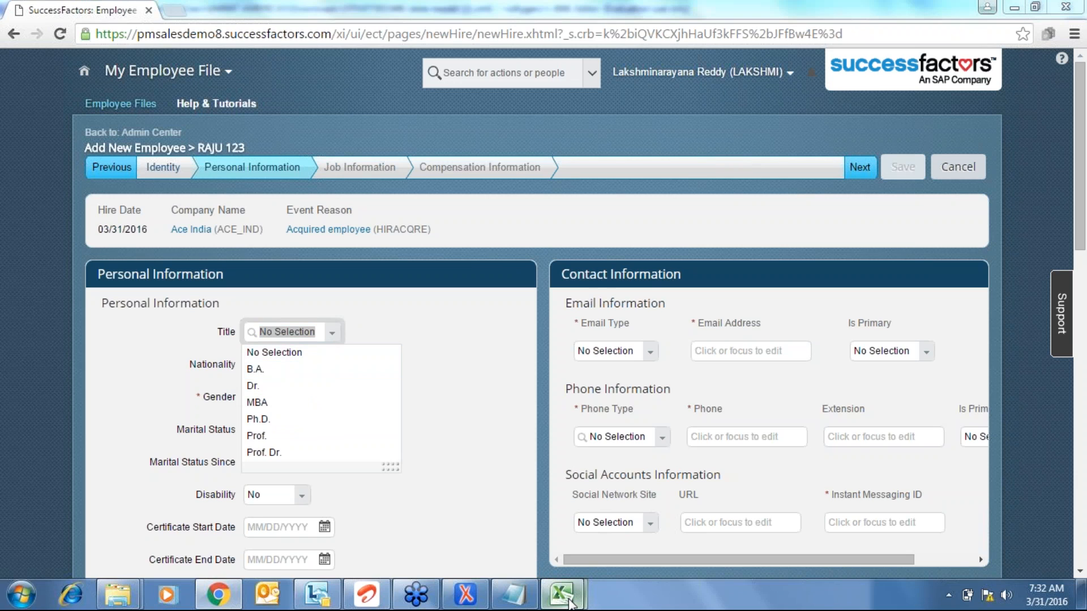
{"action": "mouse_move", "coordinate": [568, 602]}
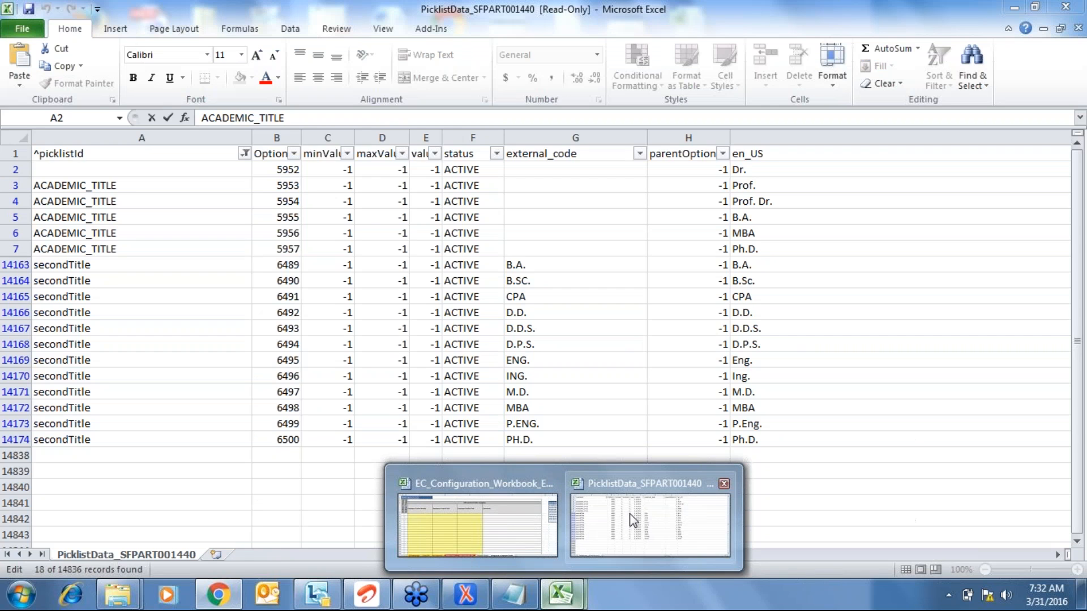
- Select the six ACADEMIC_TITLE rows in the PicklistData sheet, then return to the browser
{"action": "left_click", "coordinate": [633, 520]}
{"action": "key", "text": "shift+Down"}
{"action": "key", "text": "shift+Down"}
{"action": "key", "text": "shift+Down"}
{"action": "key", "text": "shift+Down"}
{"action": "key", "text": "shift+Down"}
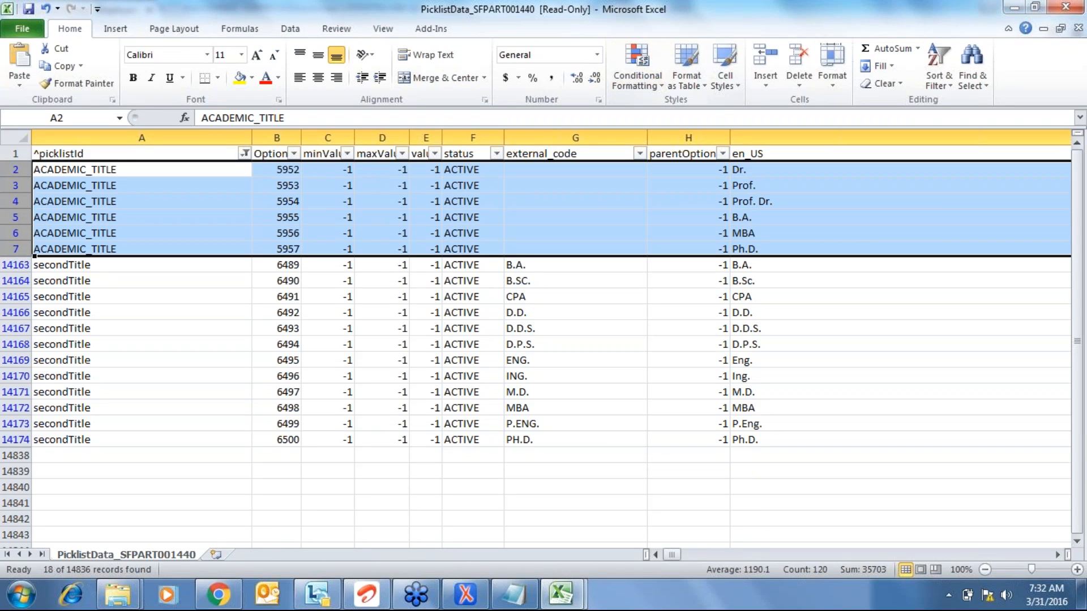
{"action": "left_click", "coordinate": [218, 594]}
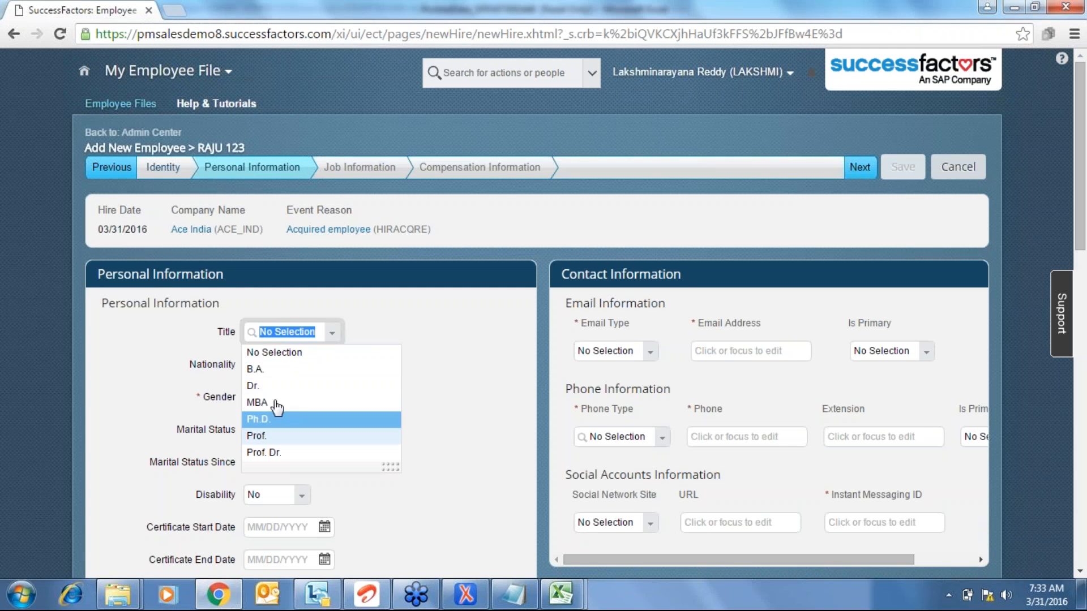
- Close the Title dropdown without choosing, leaving Title at No Selection
{"action": "left_click", "coordinate": [490, 347]}
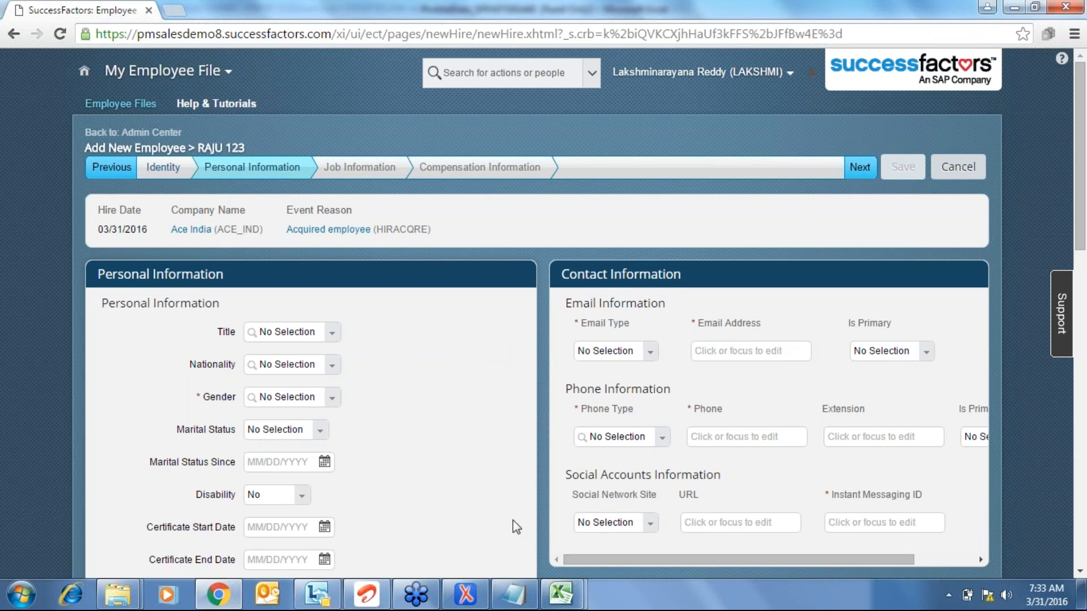
- Bring up the data model in oXygen and expand the salutation field's picklist to see its id
{"action": "left_click", "coordinate": [474, 594]}
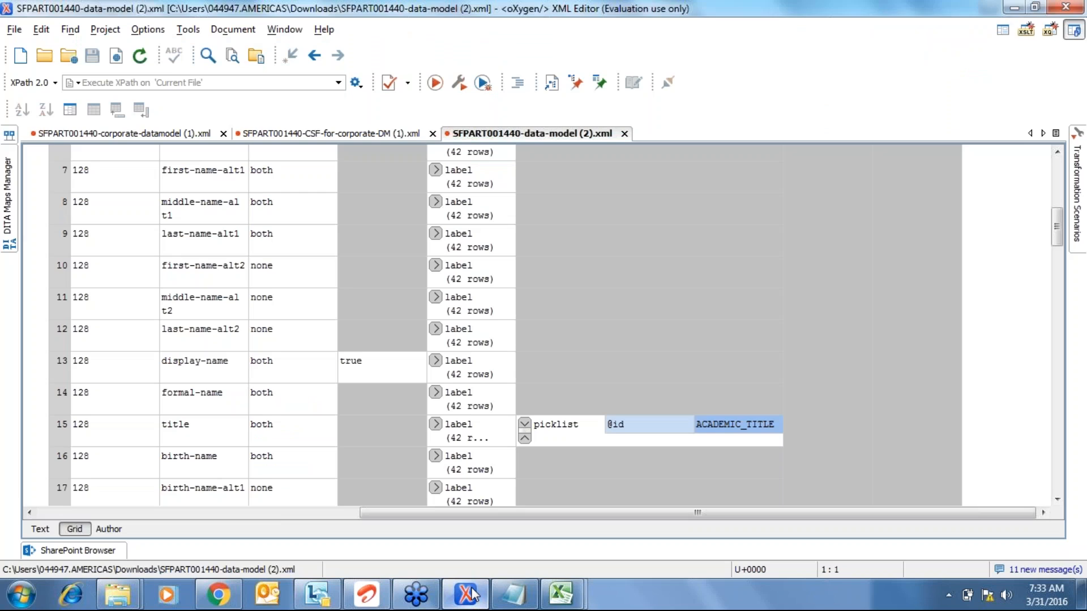
{"action": "left_click", "coordinate": [470, 594]}
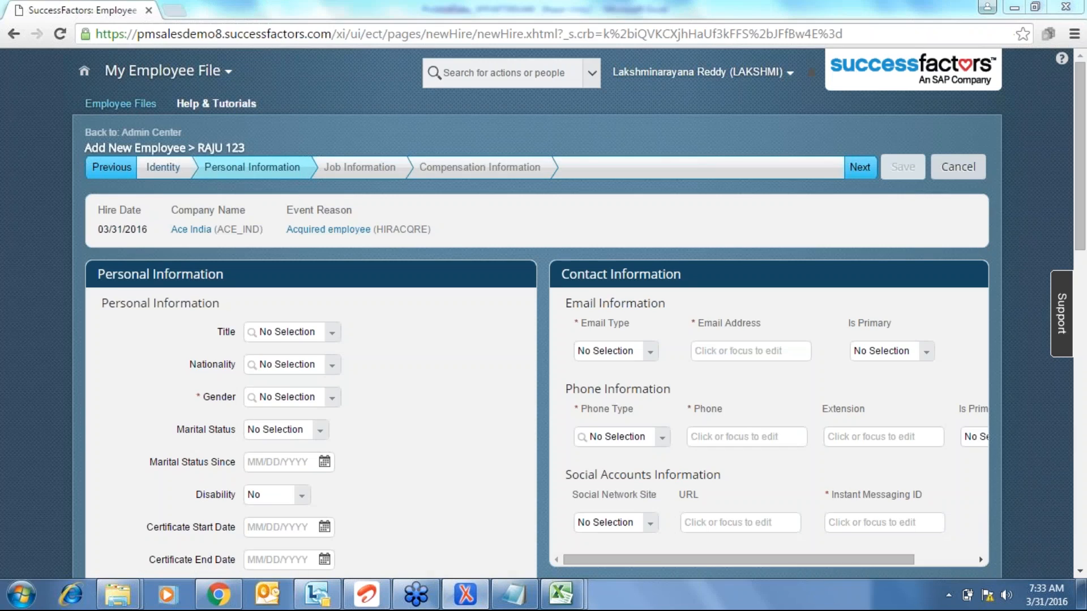
{"action": "left_click", "coordinate": [465, 594]}
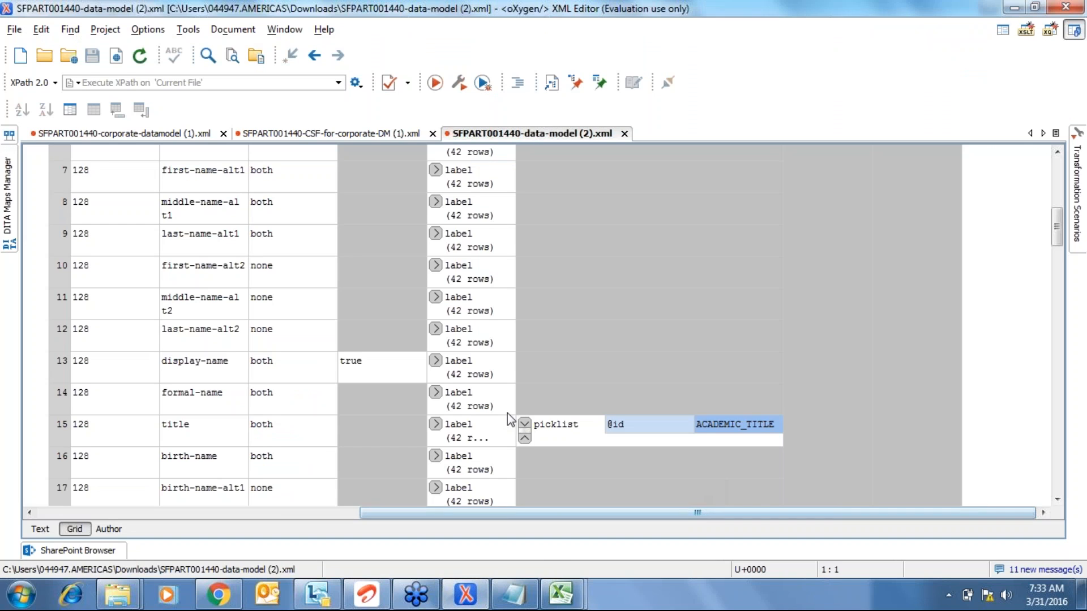
{"action": "left_click", "coordinate": [526, 424]}
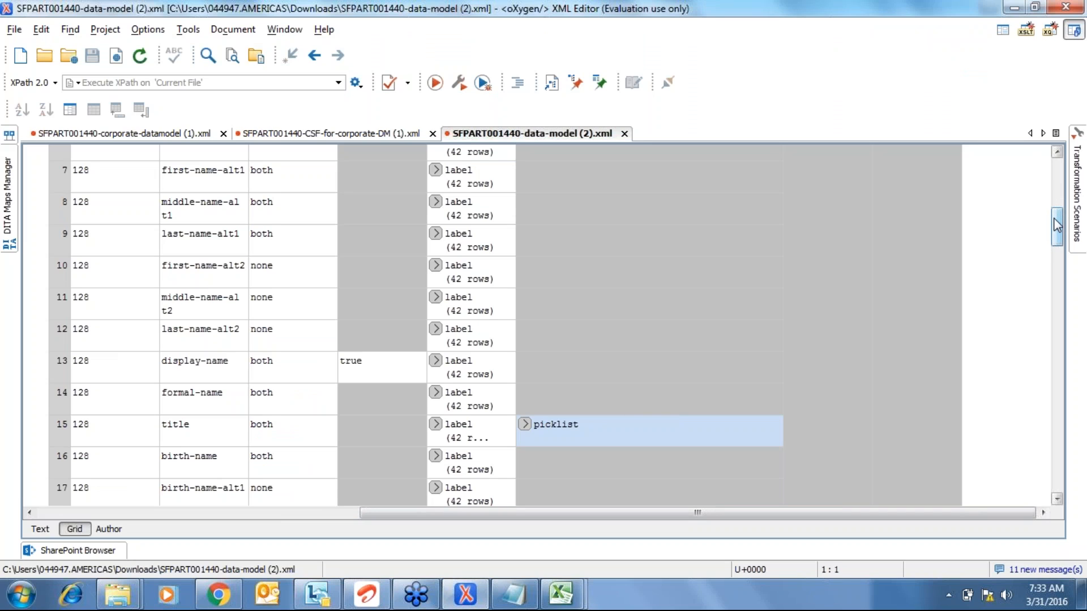
{"action": "left_click_drag", "start_coordinate": [1058, 226], "coordinate": [1048, 196]}
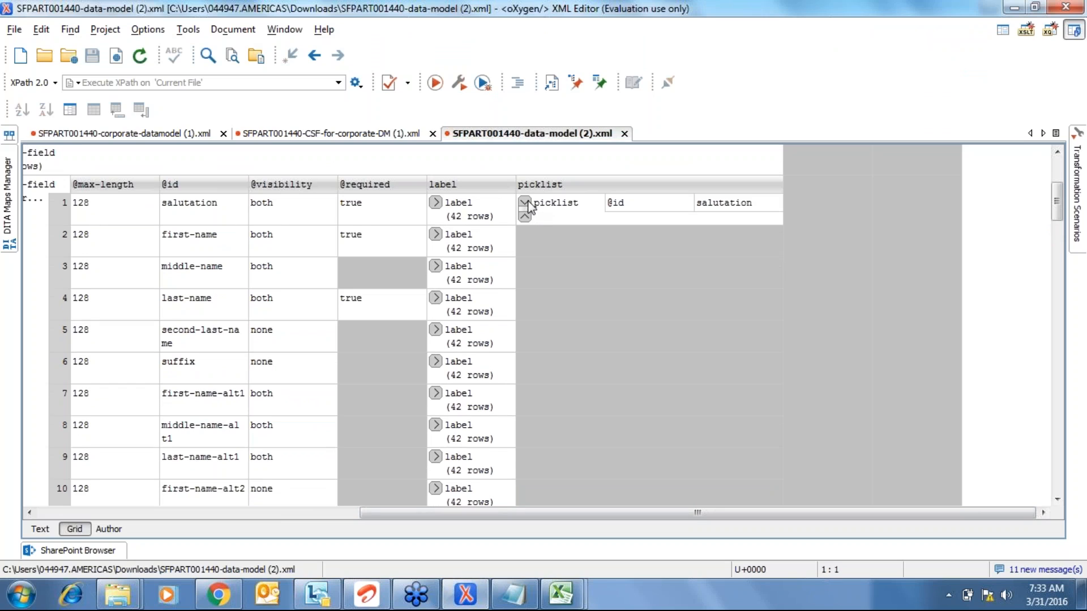
{"action": "left_click", "coordinate": [529, 207]}
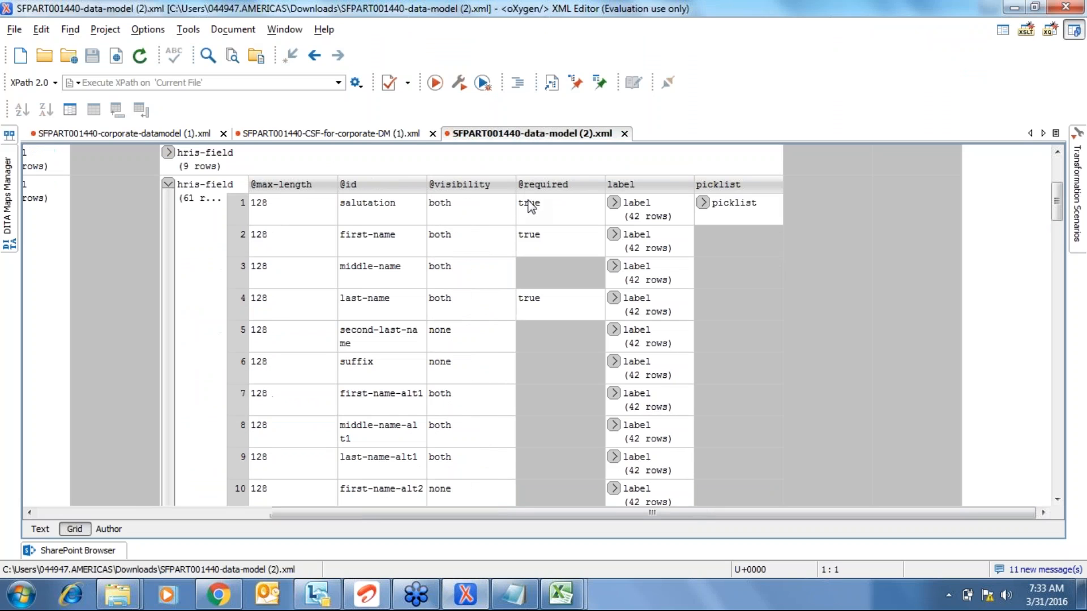
{"action": "left_click", "coordinate": [702, 203]}
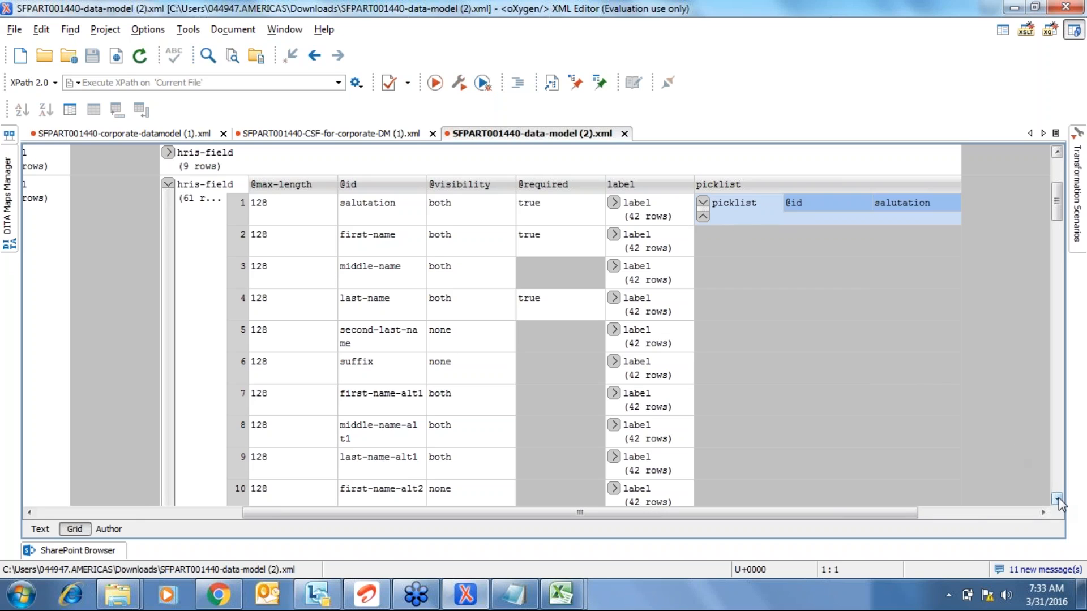
{"action": "left_click", "coordinate": [1061, 466]}
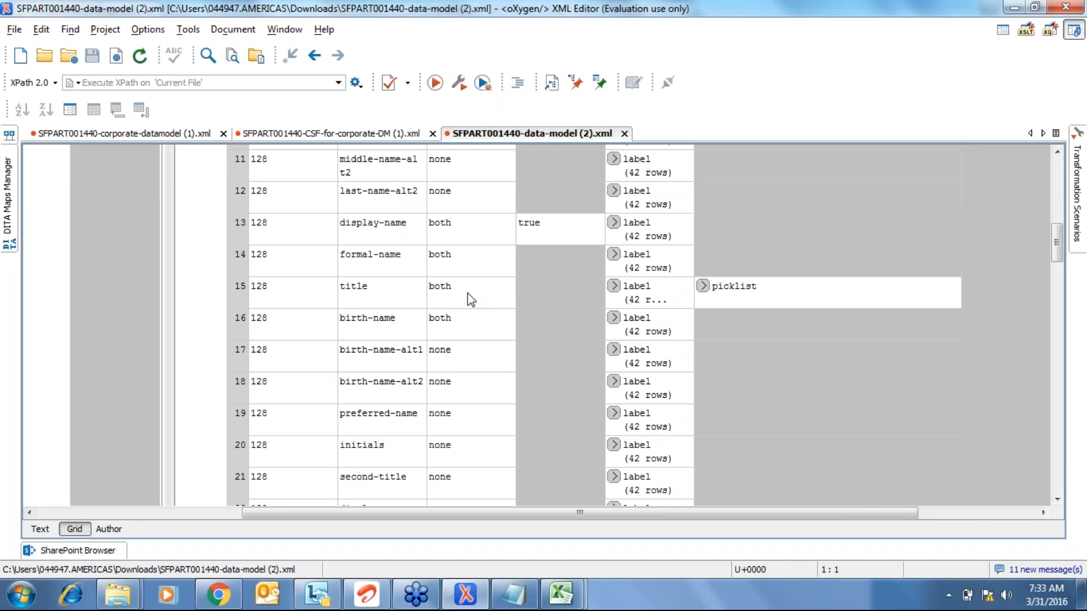
- Expand the title field's picklist and select its ACADEMIC_TITLE id value
{"action": "left_click", "coordinate": [703, 286]}
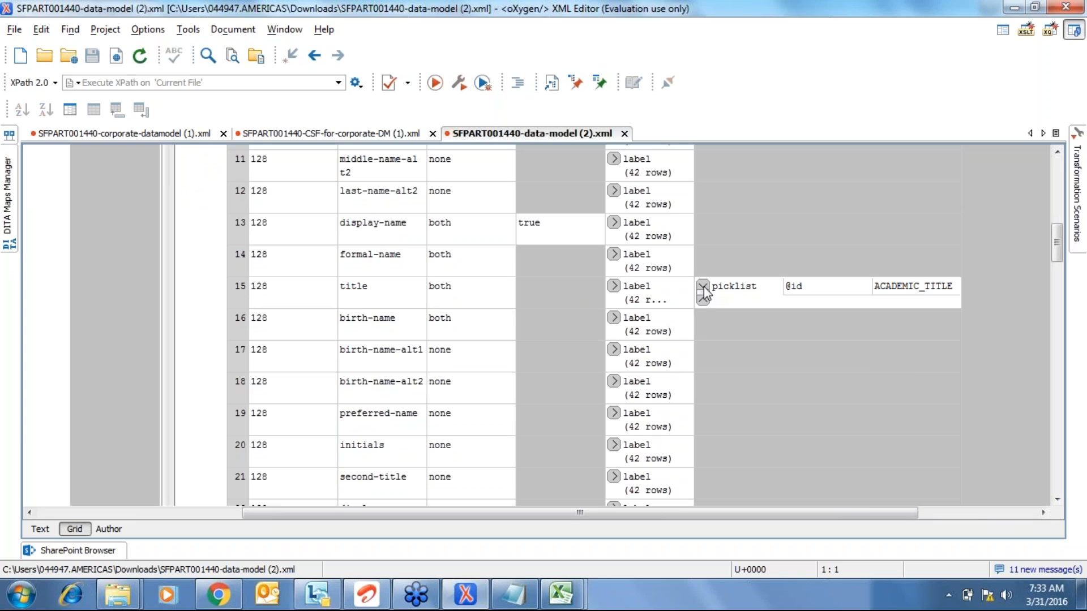
{"action": "left_click", "coordinate": [907, 290]}
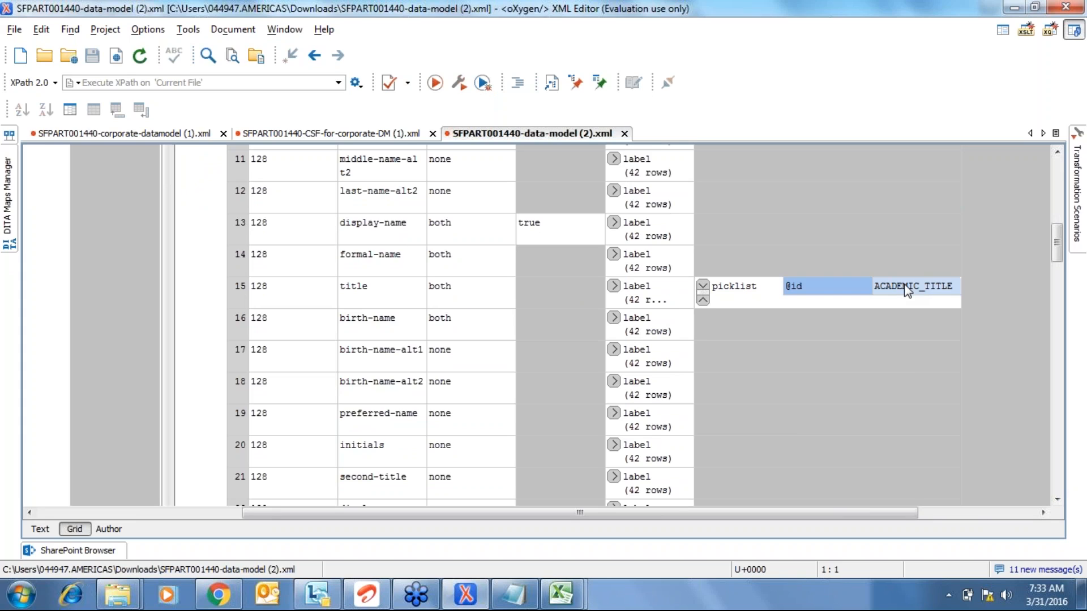
{"action": "double_click", "coordinate": [907, 291]}
{"action": "left_click", "coordinate": [560, 594]}
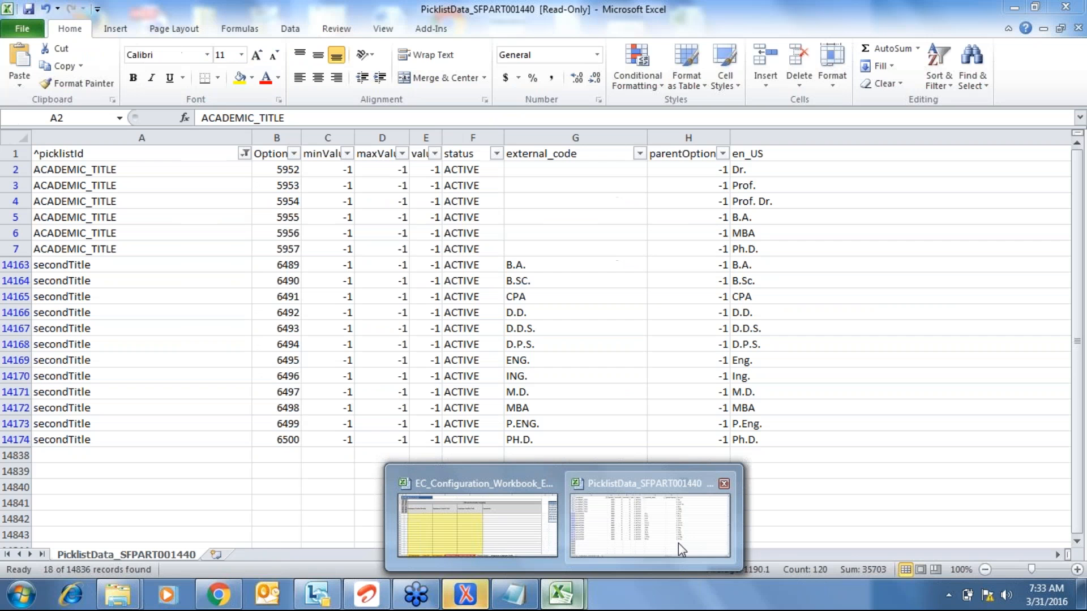
- Compare the six ACADEMIC_TITLE rows with the twelve secondTitle rows in PicklistData, then return to oXygen
{"action": "left_click", "coordinate": [678, 542]}
{"action": "key", "text": "Down"}
{"action": "key", "text": "Down"}
{"action": "key", "text": "Down"}
{"action": "key", "text": "Down"}
{"action": "key", "text": "Down"}
{"action": "key", "text": "Down"}
{"action": "key", "text": "Down"}
{"action": "key", "text": "Down"}
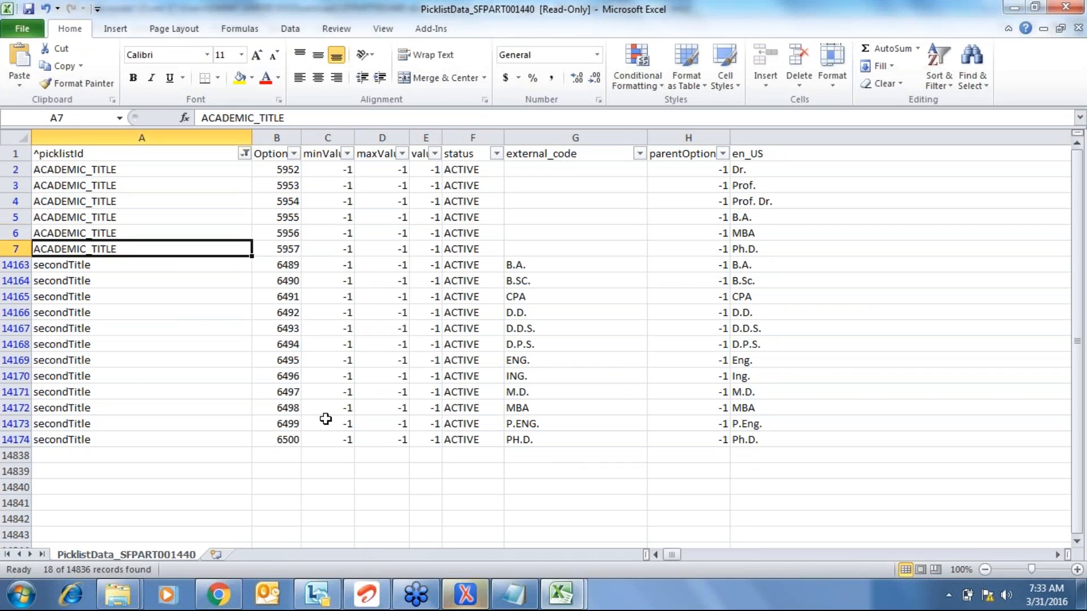
{"action": "key", "text": "ctrl+Up"}
{"action": "key", "text": "Down"}
{"action": "key", "text": "Down"}
{"action": "key", "text": "Down"}
{"action": "key", "text": "Down"}
{"action": "key", "text": "Down"}
{"action": "key", "text": "Down"}
{"action": "key", "text": "Down"}
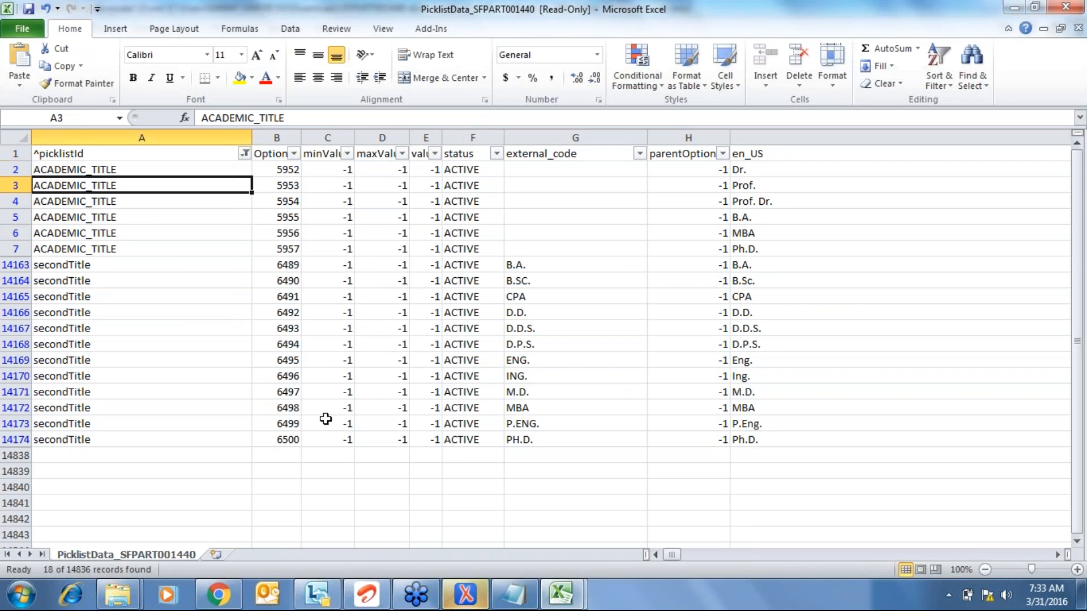
{"action": "key", "text": "Down"}
{"action": "key", "text": "Down"}
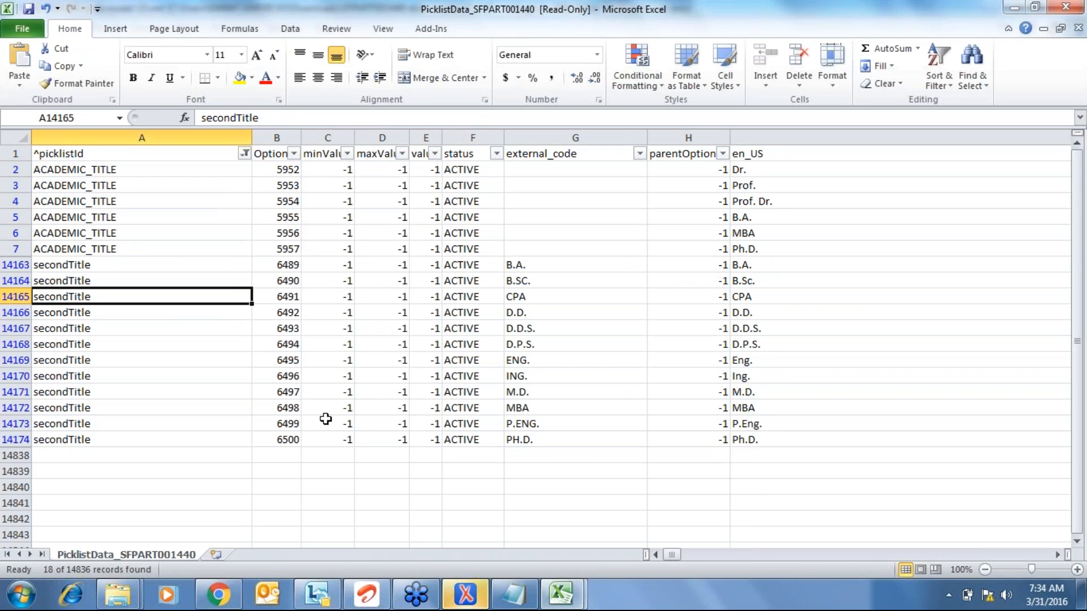
{"action": "key", "text": "Up"}
{"action": "key", "text": "shift+space"}
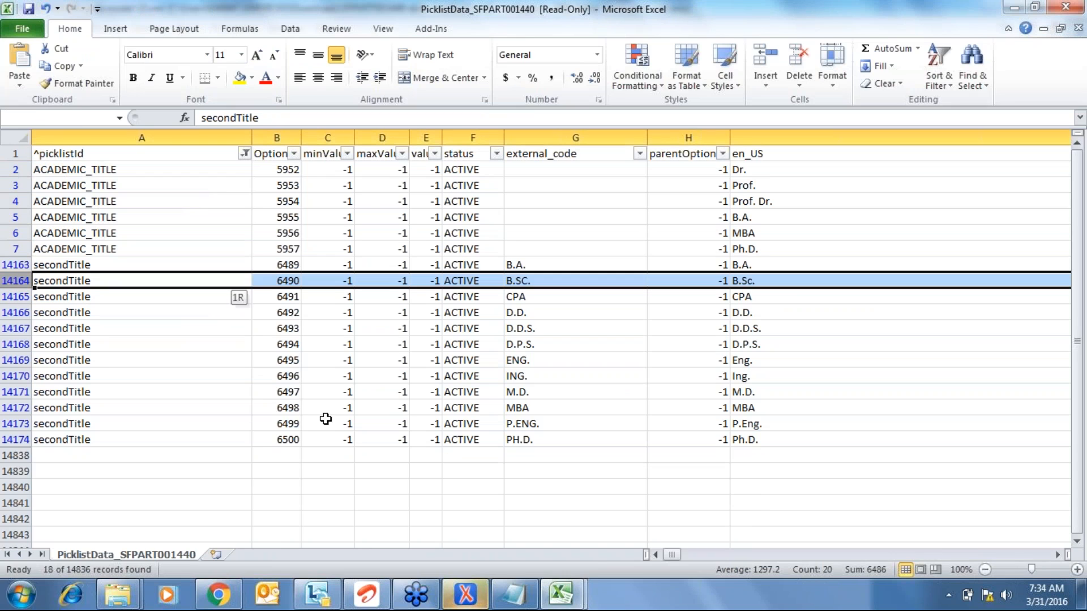
{"action": "key", "text": "ctrl+shift+Down"}
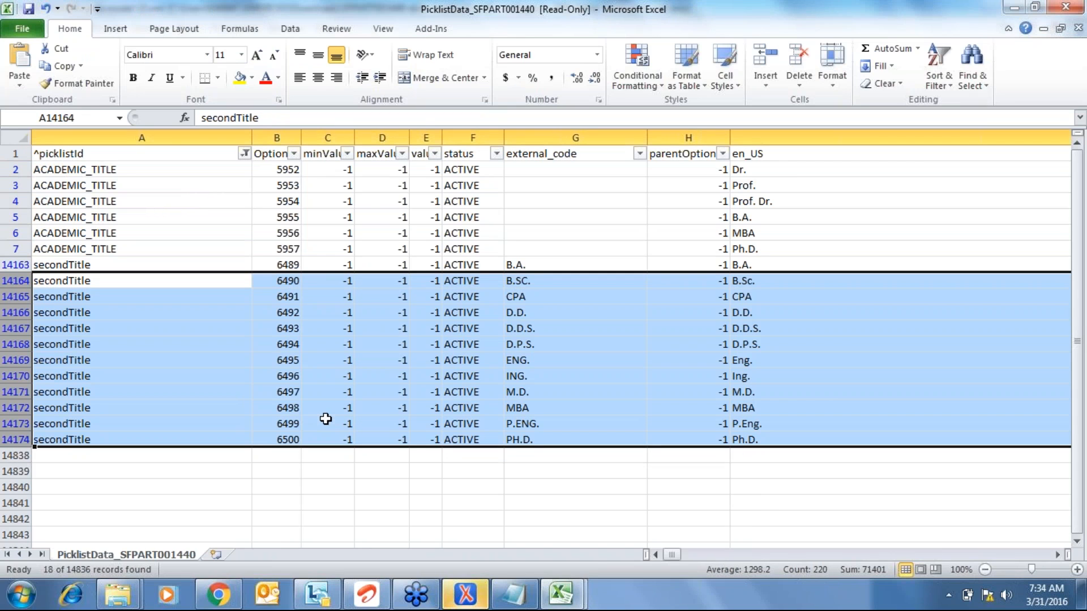
{"action": "key", "text": "Up"}
{"action": "key", "text": "Up"}
{"action": "key", "text": "Up"}
{"action": "key", "text": "Up"}
{"action": "key", "text": "Up"}
{"action": "key", "text": "Up"}
{"action": "key", "text": "Up"}
{"action": "key", "text": "Up"}
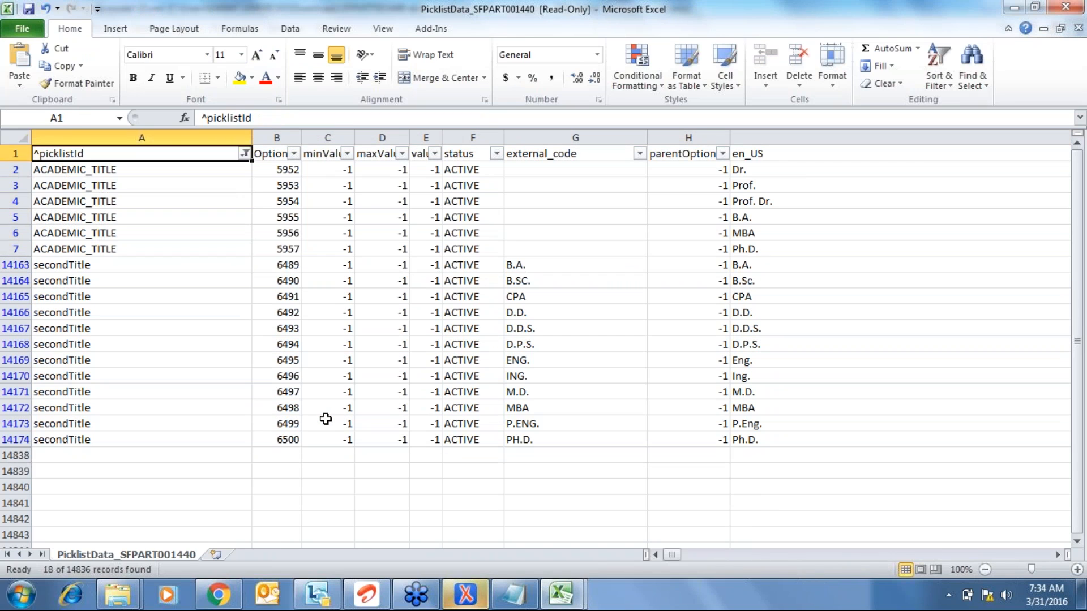
{"action": "key", "text": "Down"}
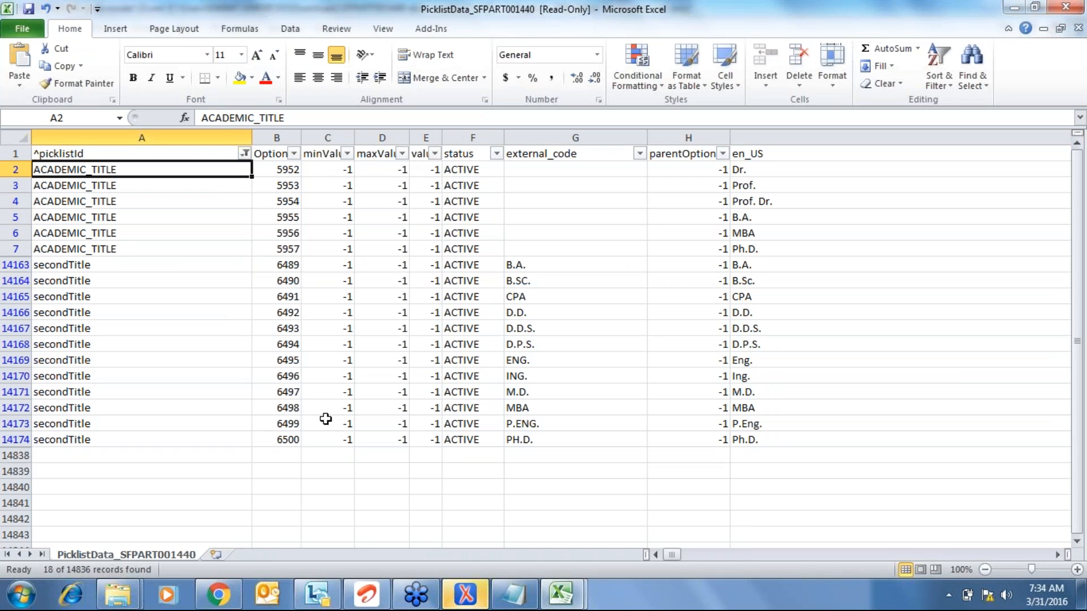
{"action": "key", "text": "alt+Tab"}
{"action": "key", "text": "alt+Tab"}
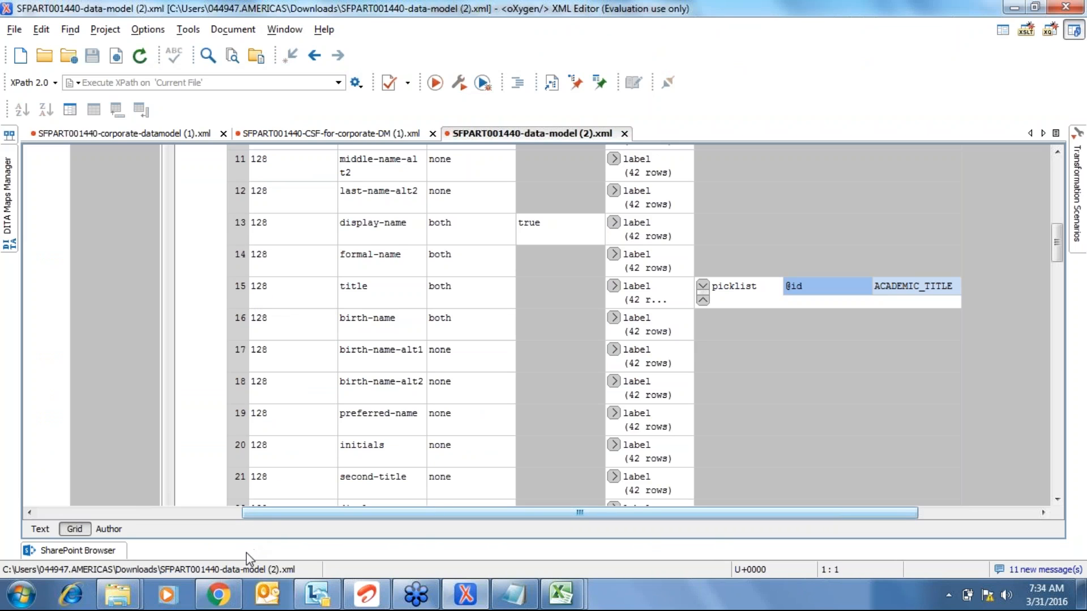
- Return to the Add New Employee form's Personal Information step in the browser
{"action": "left_click", "coordinate": [229, 594]}
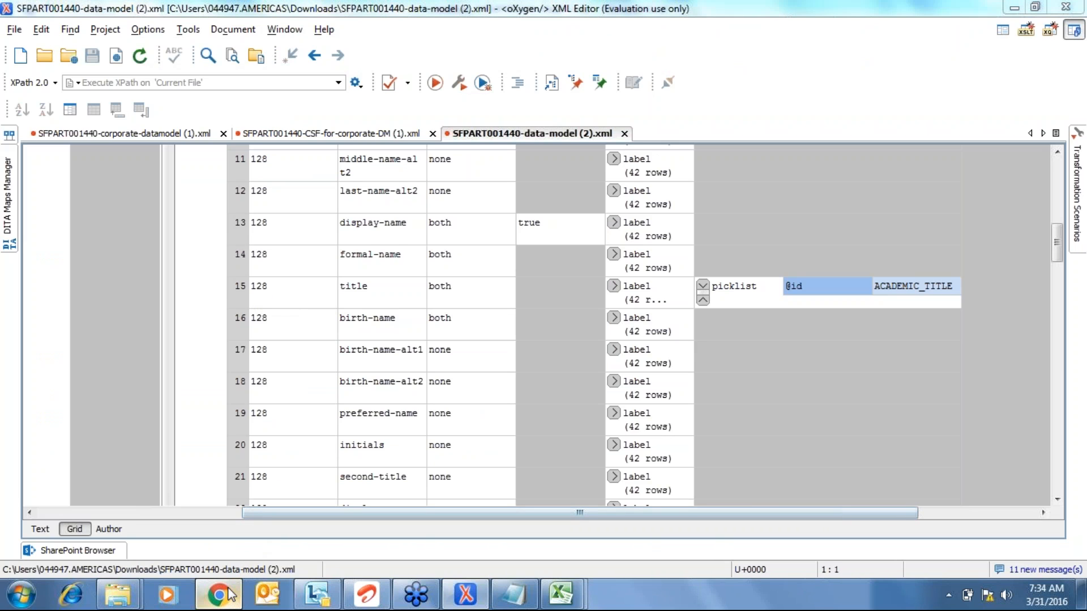
{"action": "left_click", "coordinate": [333, 335]}
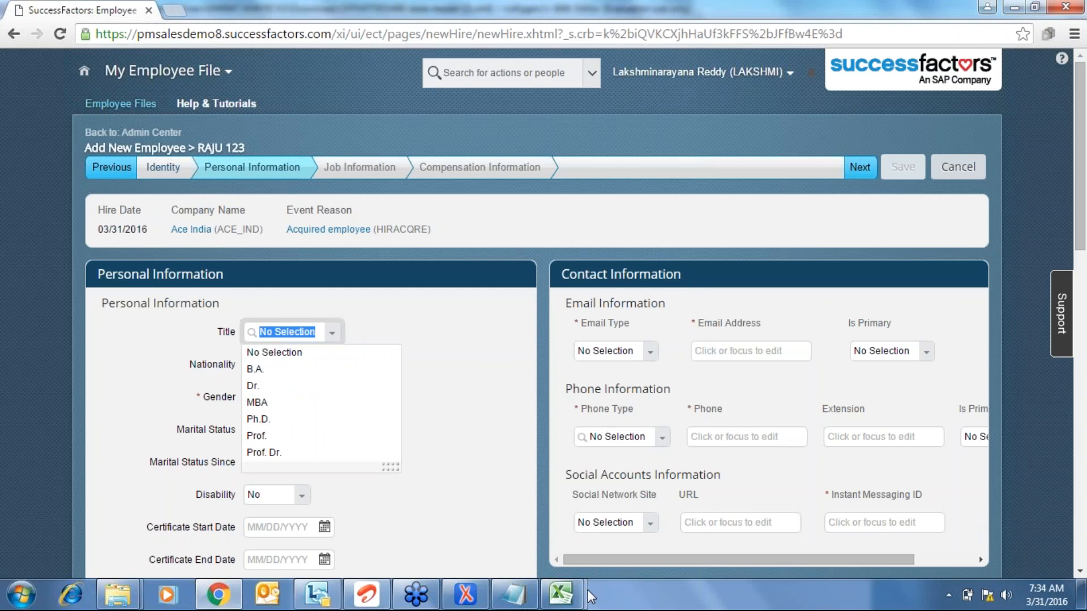
- Check the Title options, then bring up the PicklistData workbook in Excel
{"action": "left_click", "coordinate": [574, 595]}
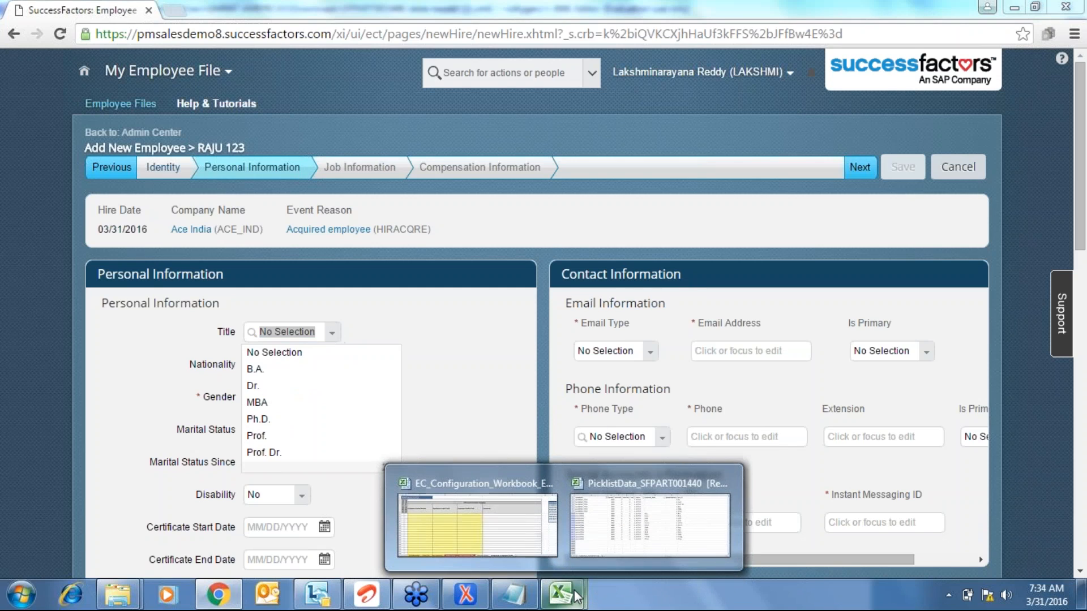
{"action": "left_click", "coordinate": [649, 552]}
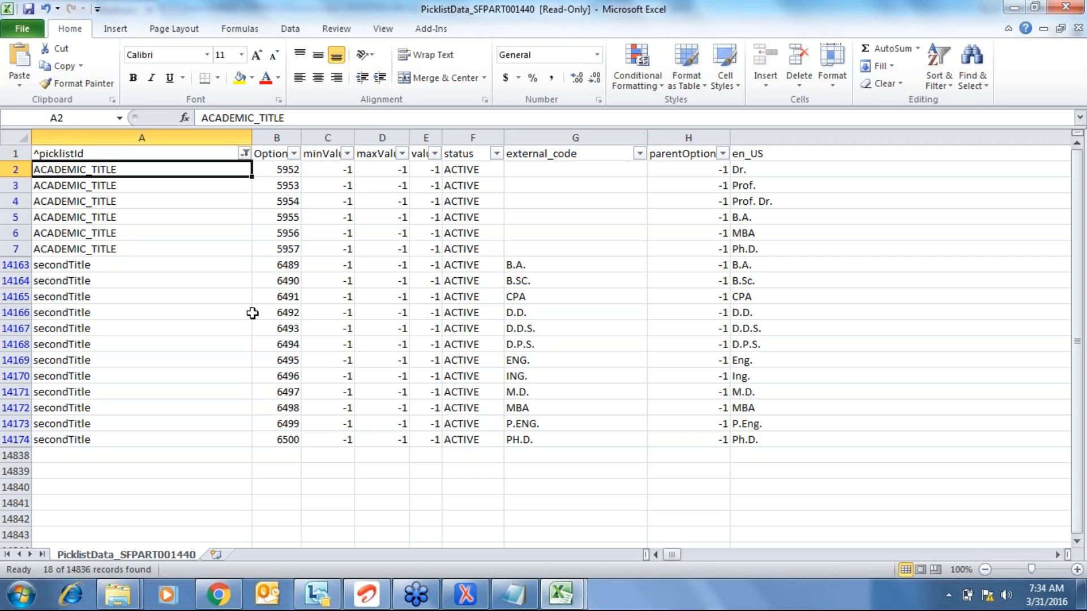
- Turn off AutoFilter on the PicklistData sheet and jump to the last picklist row, 14837
{"action": "key", "text": "Up"}
{"action": "key", "text": "alt+d"}
{"action": "key", "text": "f"}
{"action": "key", "text": "f"}
{"action": "key", "text": "Down"}
{"action": "key", "text": "ctrl+Down"}
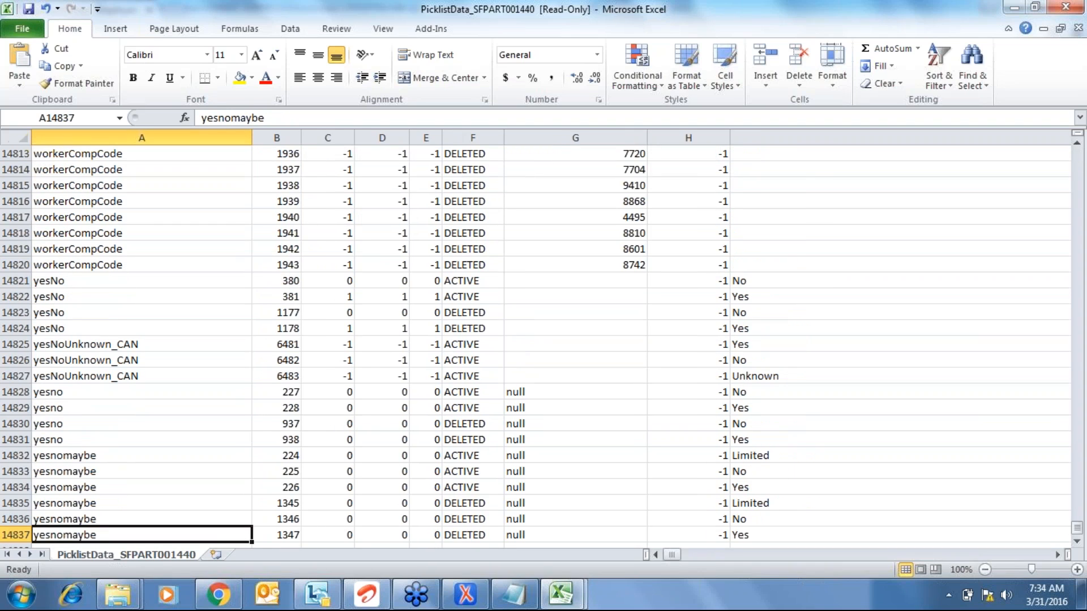
- Back on the employee form, review the Title dropdown's options and close it
{"action": "key", "text": "alt+Tab"}
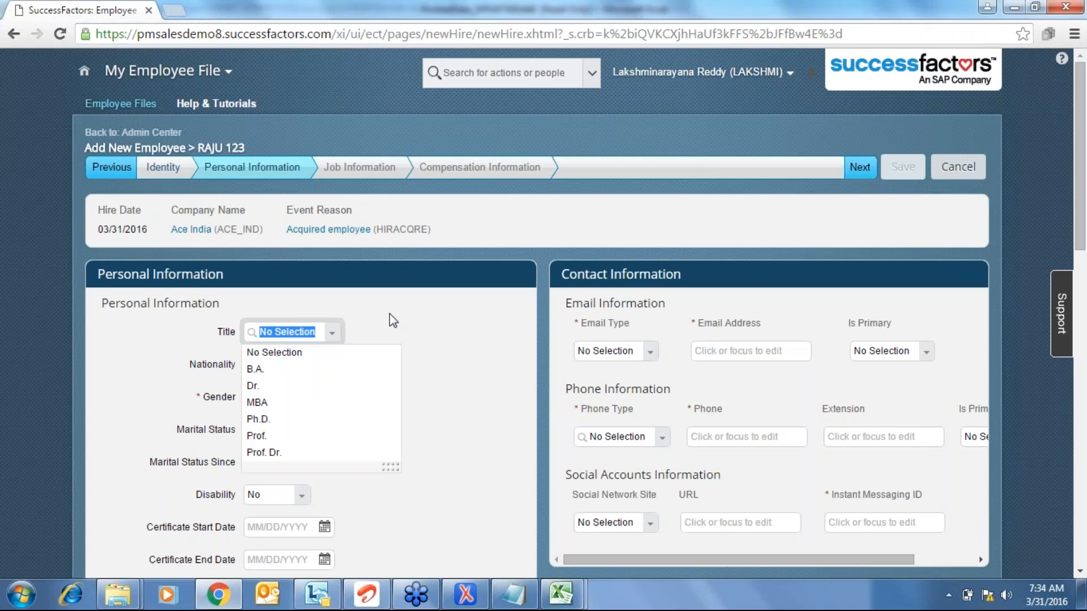
{"action": "left_click", "coordinate": [482, 365]}
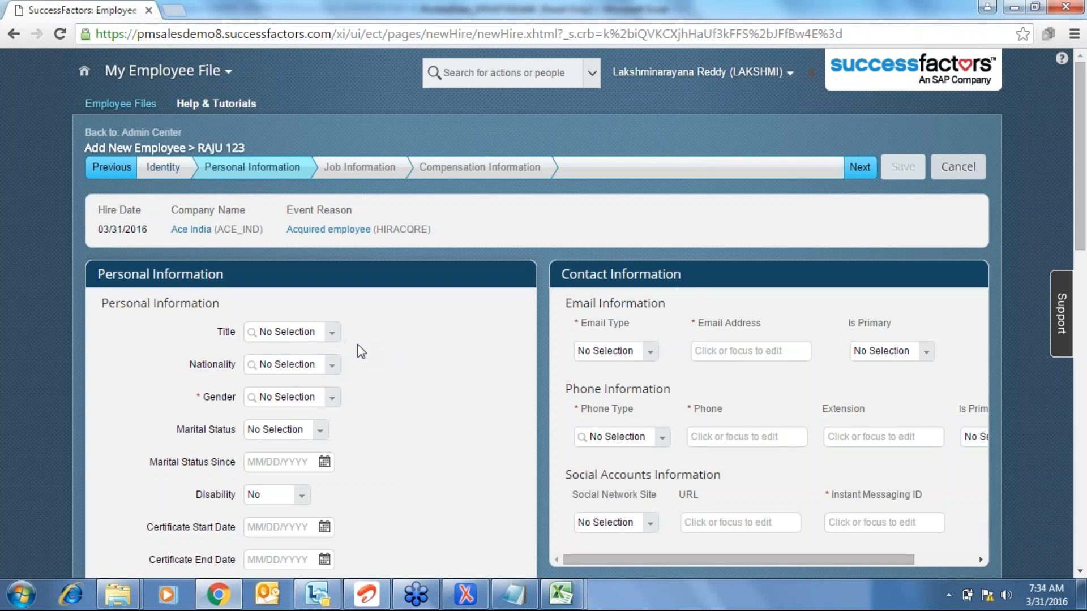
{"action": "left_click", "coordinate": [332, 339]}
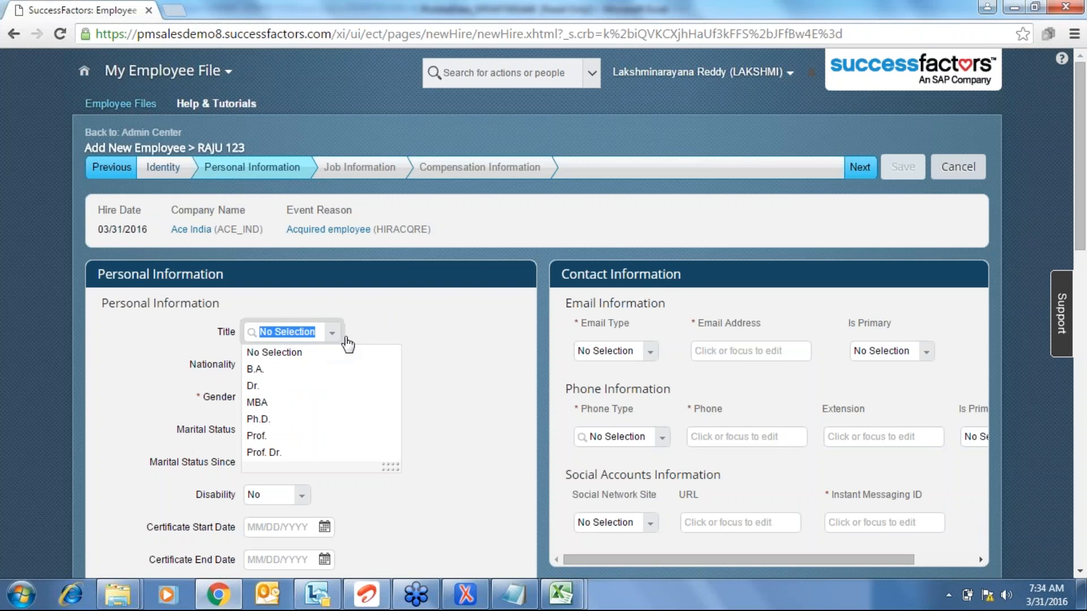
{"action": "left_click", "coordinate": [416, 336]}
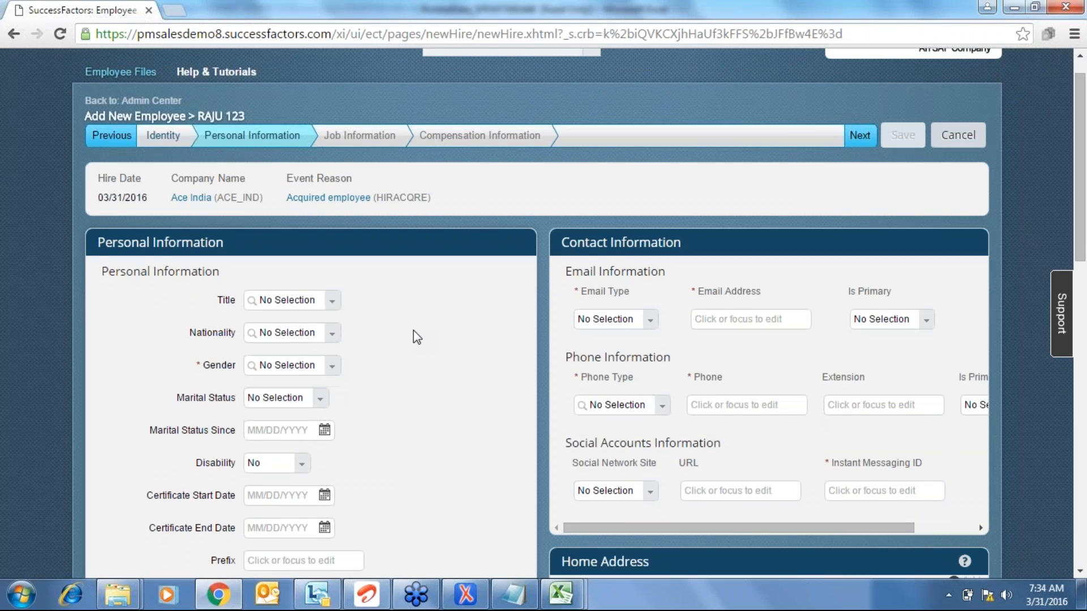
- Scroll down to the Tshirt, Jacket and Car Number fields and click into Tshirt
{"action": "scroll", "coordinate": [417, 338], "scroll_direction": "down", "scroll_amount": 1}
{"action": "scroll", "coordinate": [417, 338], "scroll_direction": "down", "scroll_amount": 1}
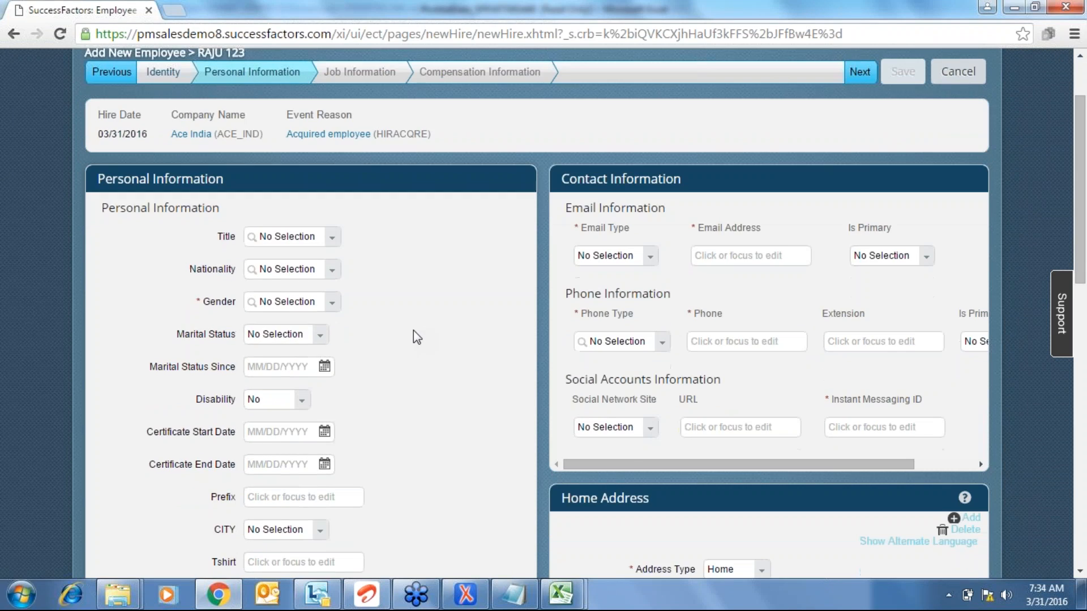
{"action": "scroll", "coordinate": [417, 337], "scroll_direction": "down", "scroll_amount": 1}
{"action": "scroll", "coordinate": [417, 337], "scroll_direction": "down", "scroll_amount": 1}
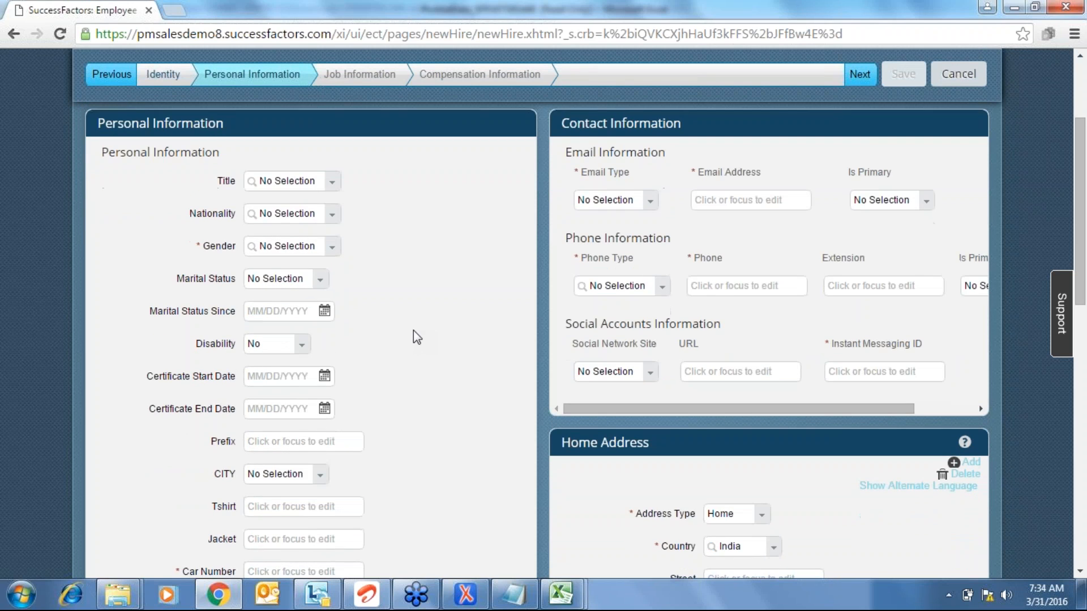
{"action": "scroll", "coordinate": [416, 337], "scroll_direction": "down", "scroll_amount": 1}
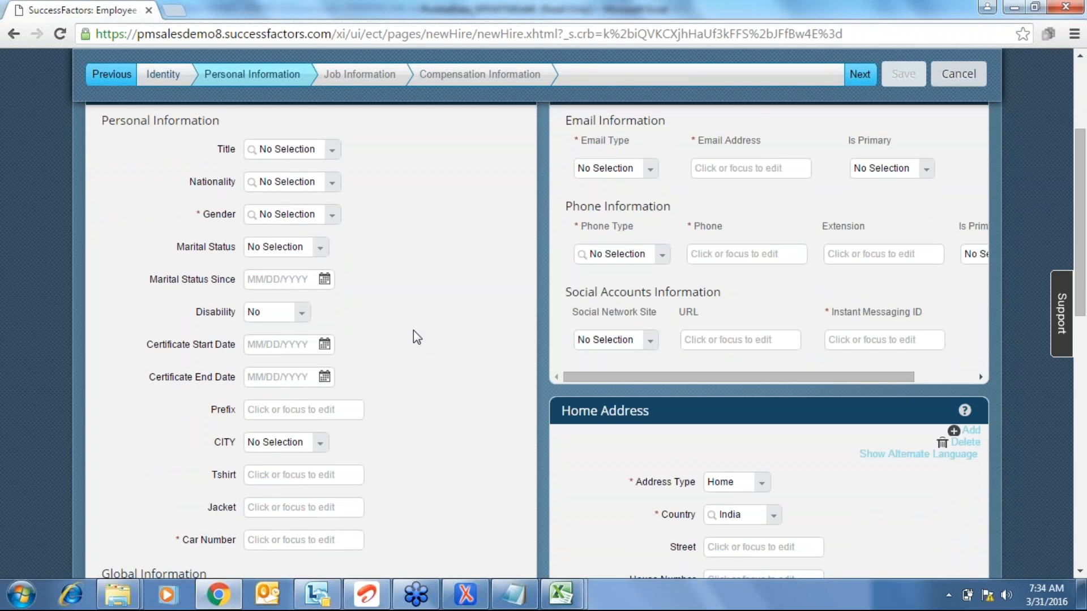
{"action": "scroll", "coordinate": [414, 331], "scroll_direction": "down", "scroll_amount": 1}
{"action": "left_click", "coordinate": [276, 447]}
{"action": "left_click", "coordinate": [383, 459]}
{"action": "left_click", "coordinate": [287, 442]}
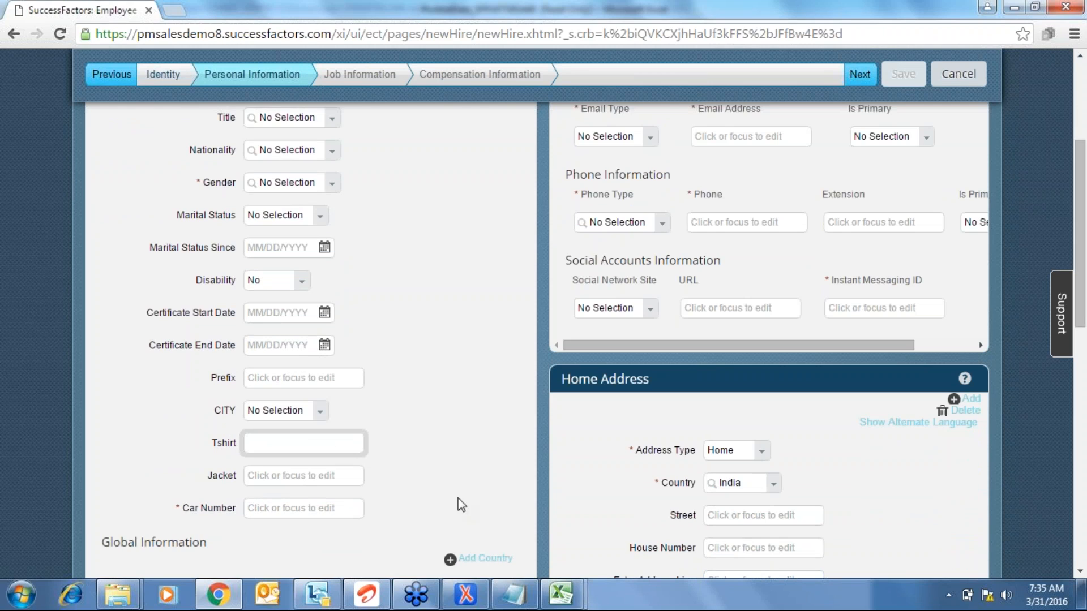
{"action": "left_click", "coordinate": [465, 595]}
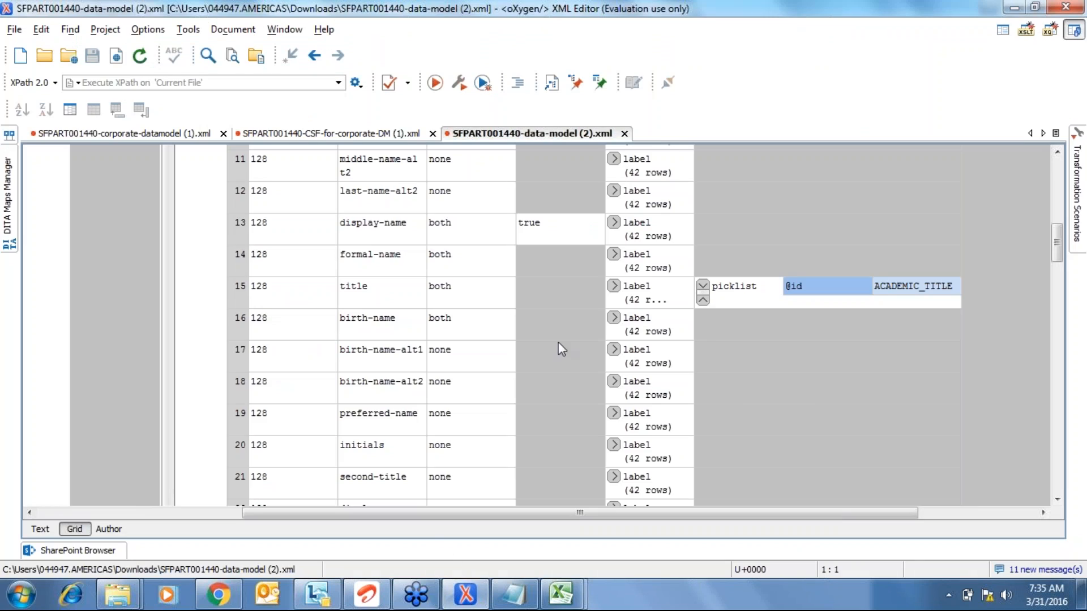
{"action": "left_click", "coordinate": [613, 285]}
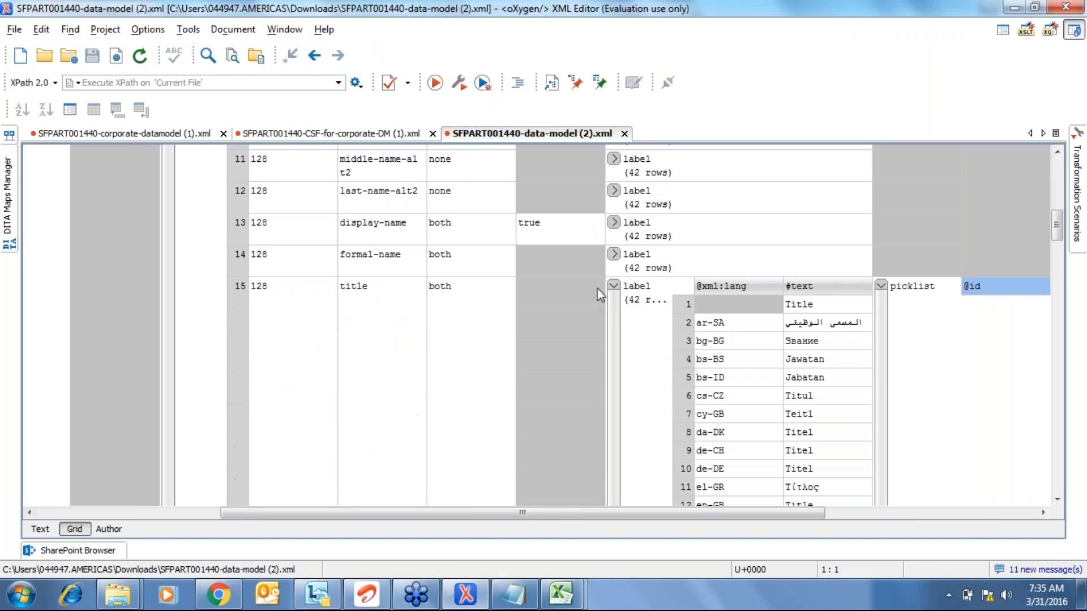
{"action": "left_click", "coordinate": [613, 286]}
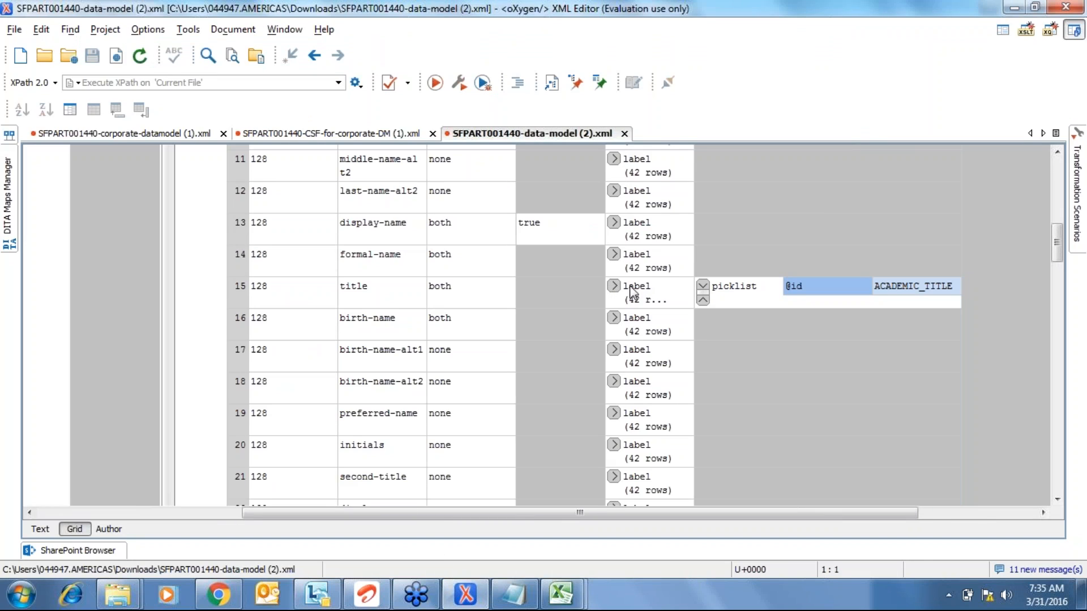
{"action": "left_click", "coordinate": [702, 287]}
{"action": "left_click", "coordinate": [358, 378]}
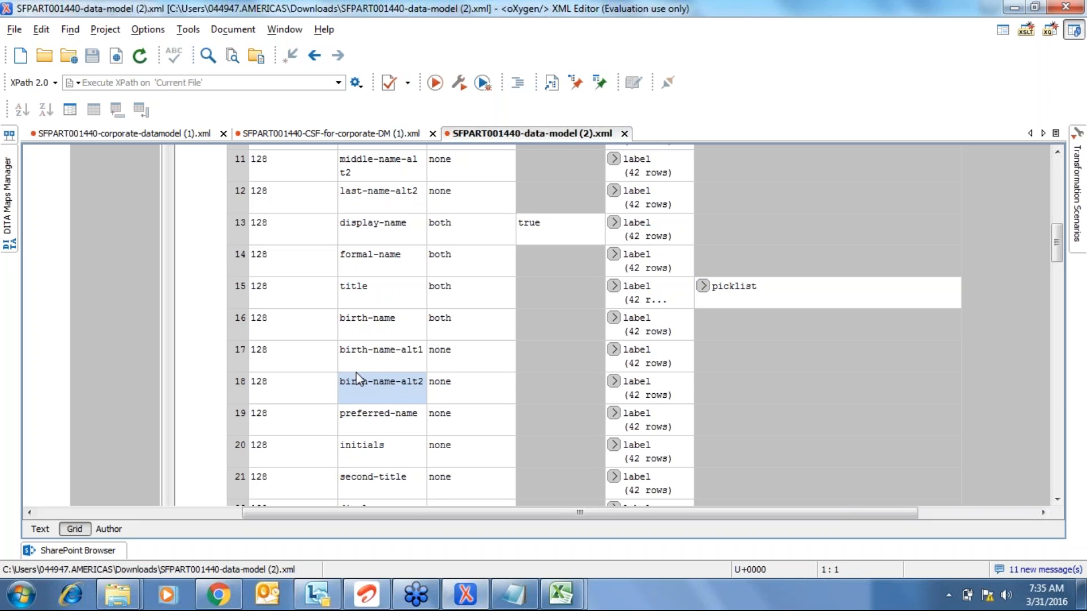
{"action": "key", "text": "Down"}
{"action": "key", "text": "Down"}
{"action": "key", "text": "Down"}
{"action": "key", "text": "Down"}
{"action": "key", "text": "Down"}
{"action": "key", "text": "Down"}
{"action": "key", "text": "Down"}
{"action": "key", "text": "Down"}
{"action": "key", "text": "Down"}
{"action": "key", "text": "Down"}
{"action": "key", "text": "Down"}
{"action": "key", "text": "Down"}
{"action": "key", "text": "Down"}
{"action": "key", "text": "Down"}
{"action": "key", "text": "Down"}
{"action": "key", "text": "Down"}
{"action": "key", "text": "Down"}
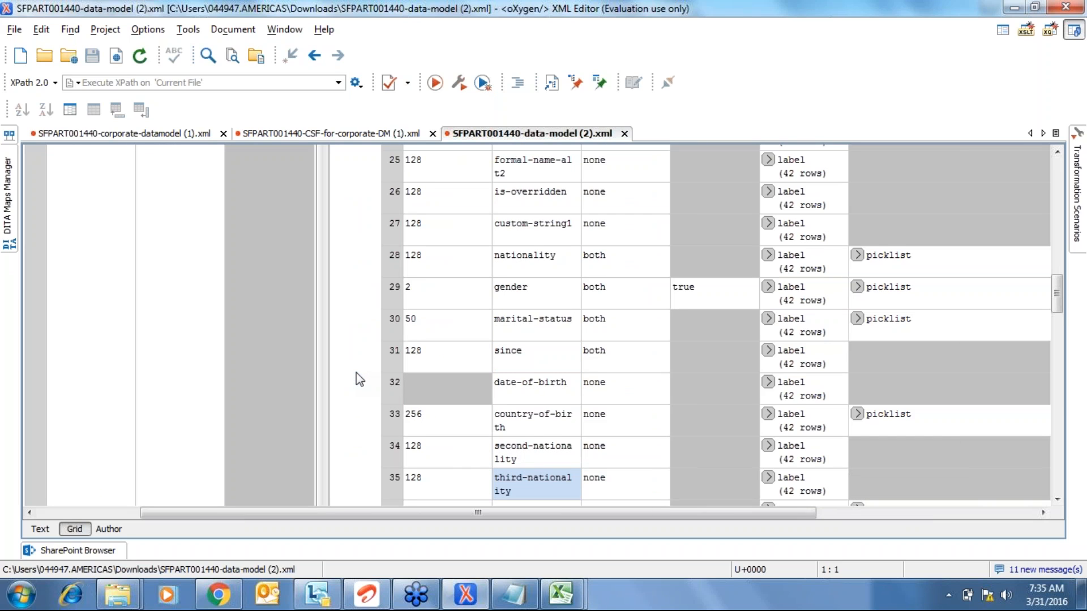
{"action": "left_click", "coordinate": [767, 223]}
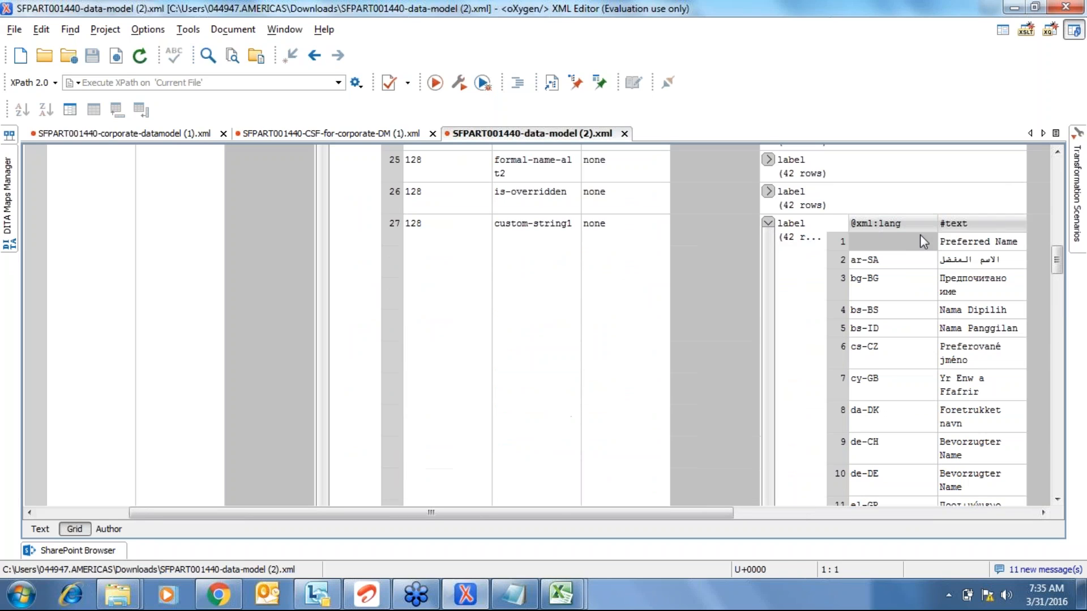
{"action": "left_click", "coordinate": [768, 223]}
{"action": "left_click", "coordinate": [513, 259]}
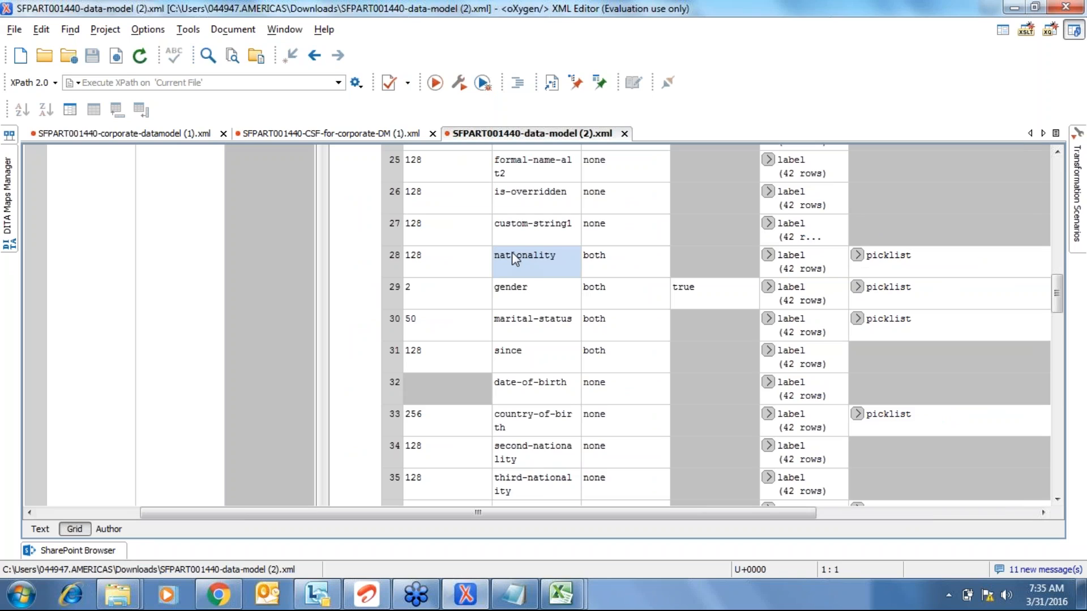
{"action": "key", "text": "Down"}
{"action": "key", "text": "Down"}
{"action": "key", "text": "Down"}
{"action": "key", "text": "Down"}
{"action": "key", "text": "Down"}
{"action": "key", "text": "Down"}
{"action": "key", "text": "Down"}
{"action": "key", "text": "Down"}
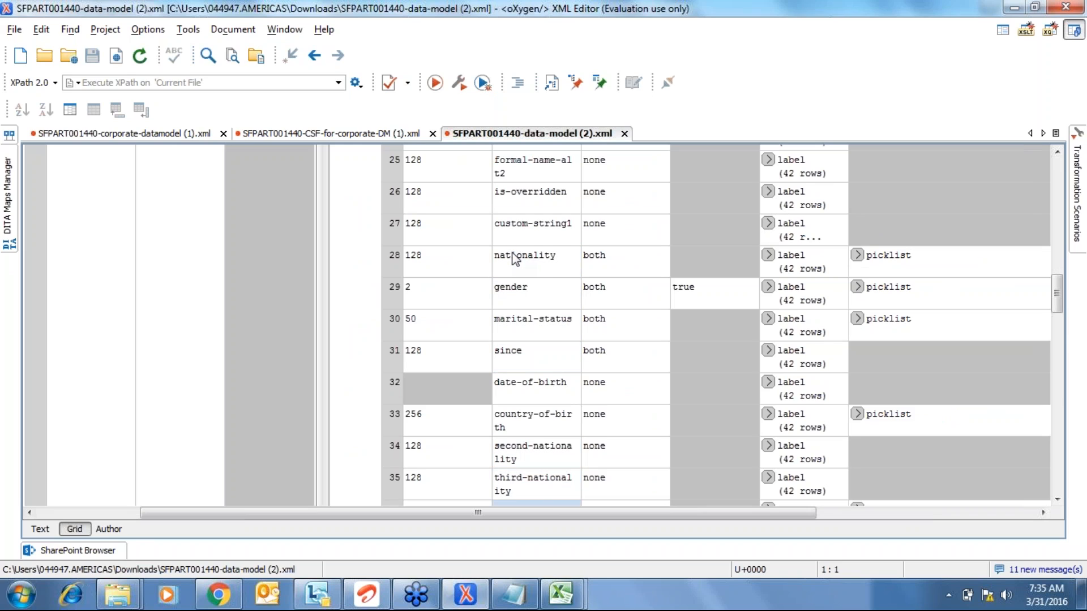
{"action": "key", "text": "Down"}
{"action": "key", "text": "Down"}
{"action": "key", "text": "Down"}
{"action": "key", "text": "Down"}
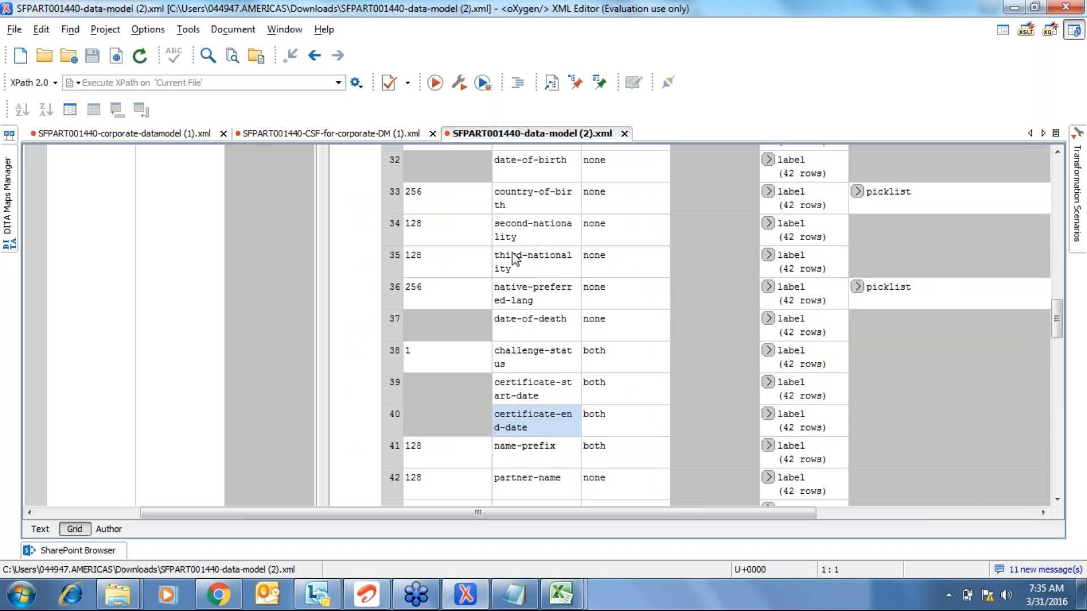
{"action": "key", "text": "Down"}
{"action": "key", "text": "Down"}
{"action": "key", "text": "Down"}
{"action": "key", "text": "Down"}
{"action": "key", "text": "Down"}
{"action": "key", "text": "Down"}
{"action": "key", "text": "Down"}
{"action": "key", "text": "Down"}
{"action": "key", "text": "Down"}
{"action": "key", "text": "Down"}
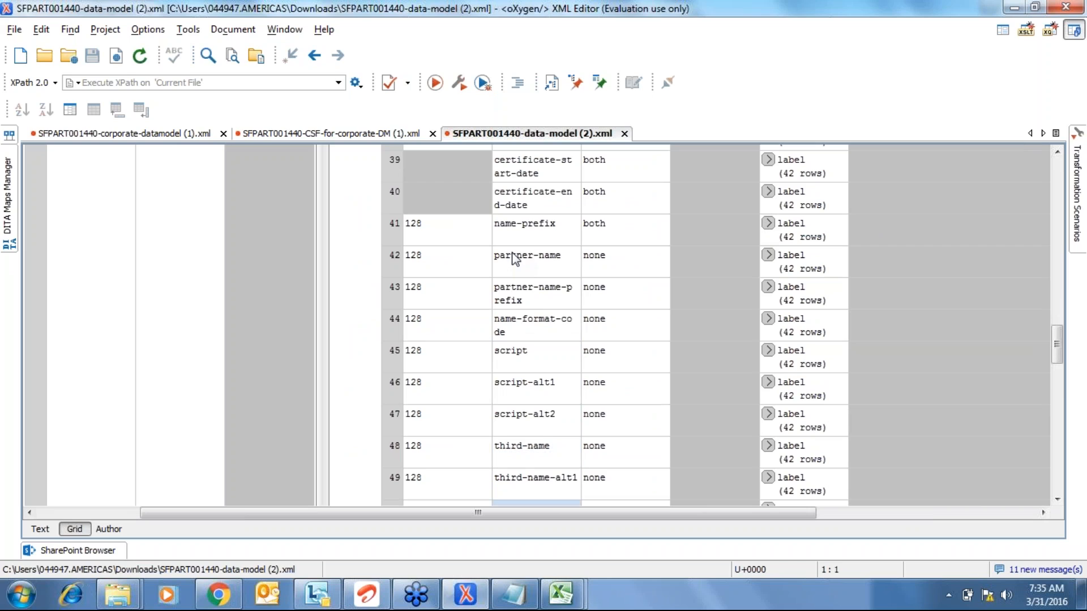
{"action": "key", "text": "Down"}
{"action": "key", "text": "Down"}
{"action": "key", "text": "Down"}
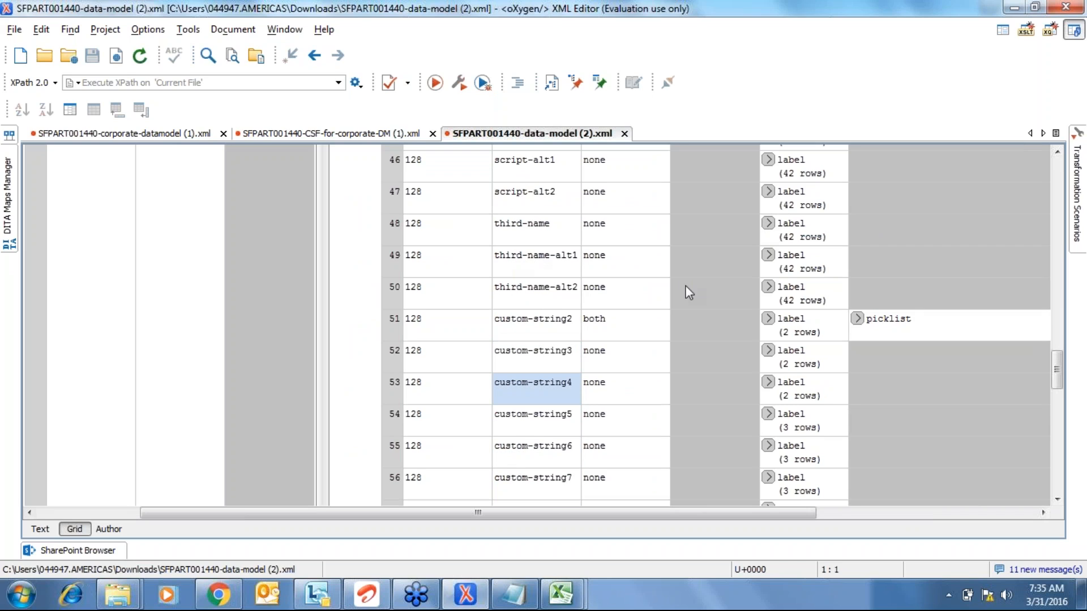
{"action": "left_click", "coordinate": [767, 351]}
{"action": "left_click", "coordinate": [768, 352]}
{"action": "left_click", "coordinate": [767, 352]}
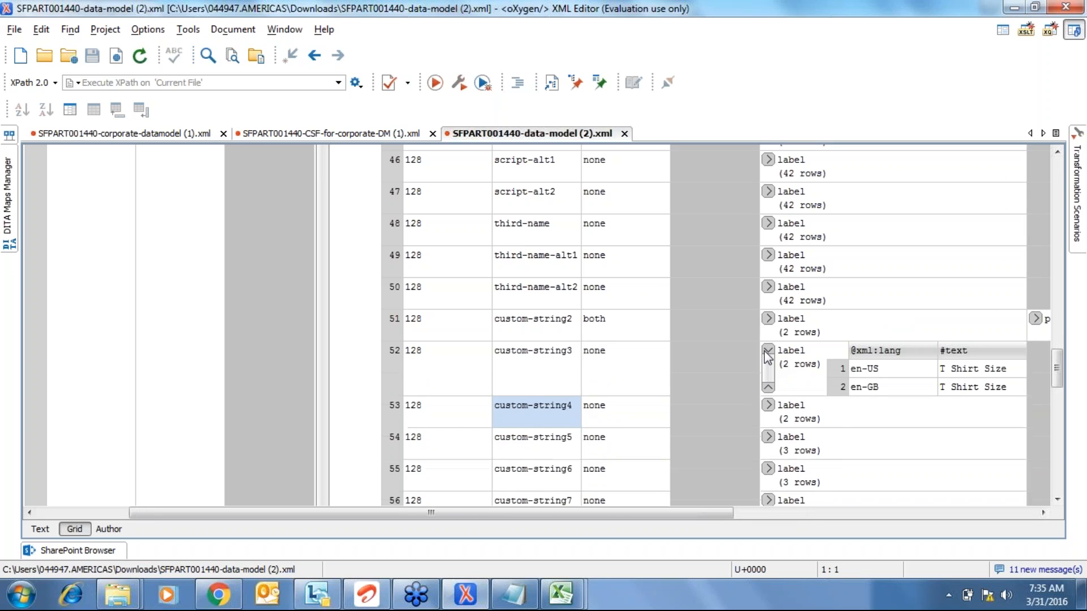
{"action": "left_click", "coordinate": [978, 368]}
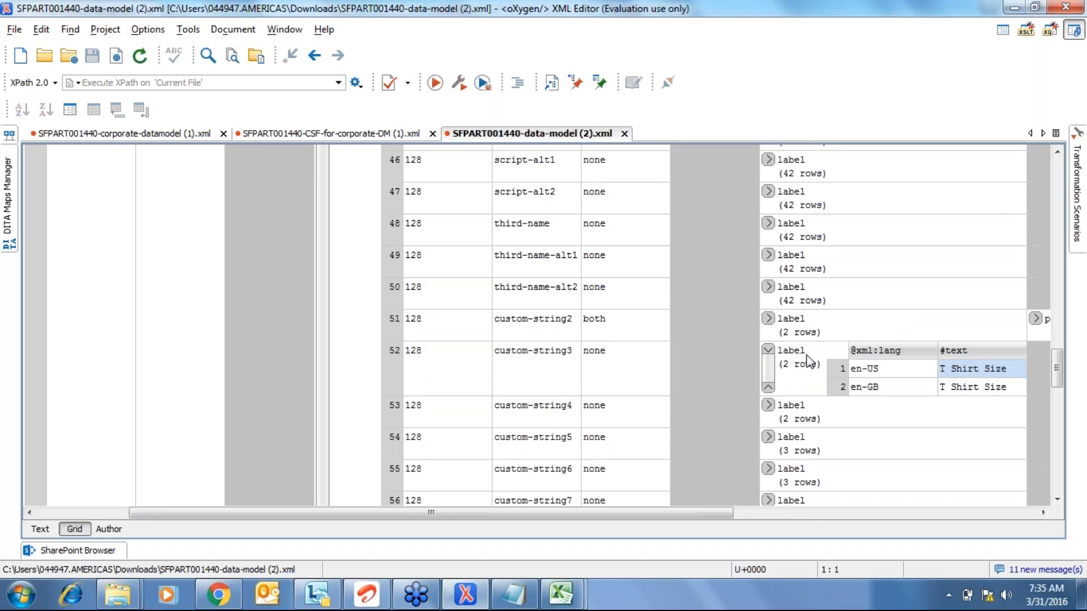
{"action": "left_click", "coordinate": [768, 352]}
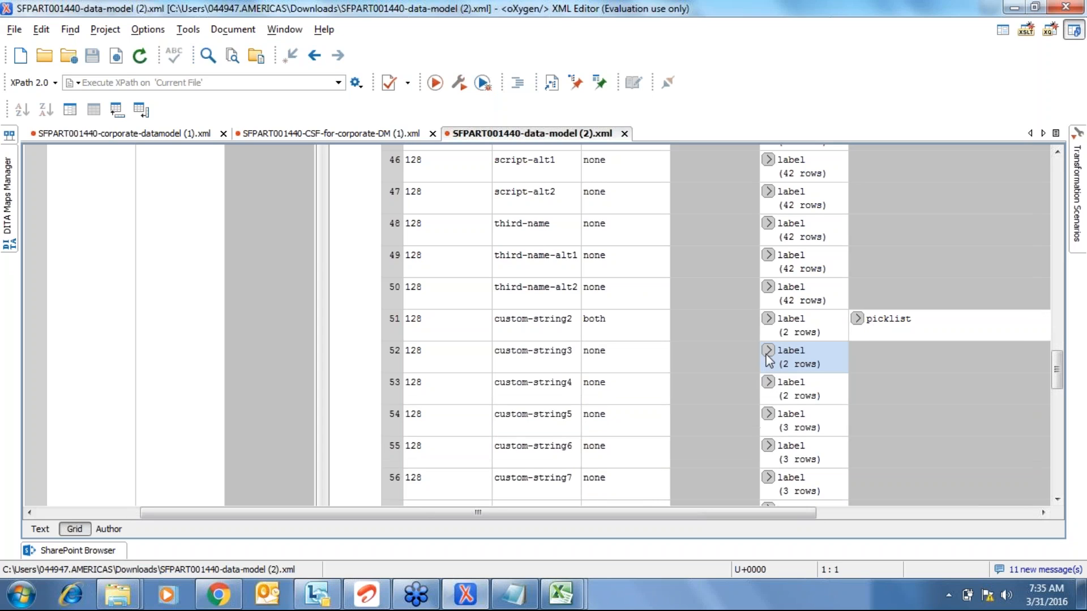
{"action": "left_click", "coordinate": [557, 384]}
{"action": "left_click", "coordinate": [623, 389]}
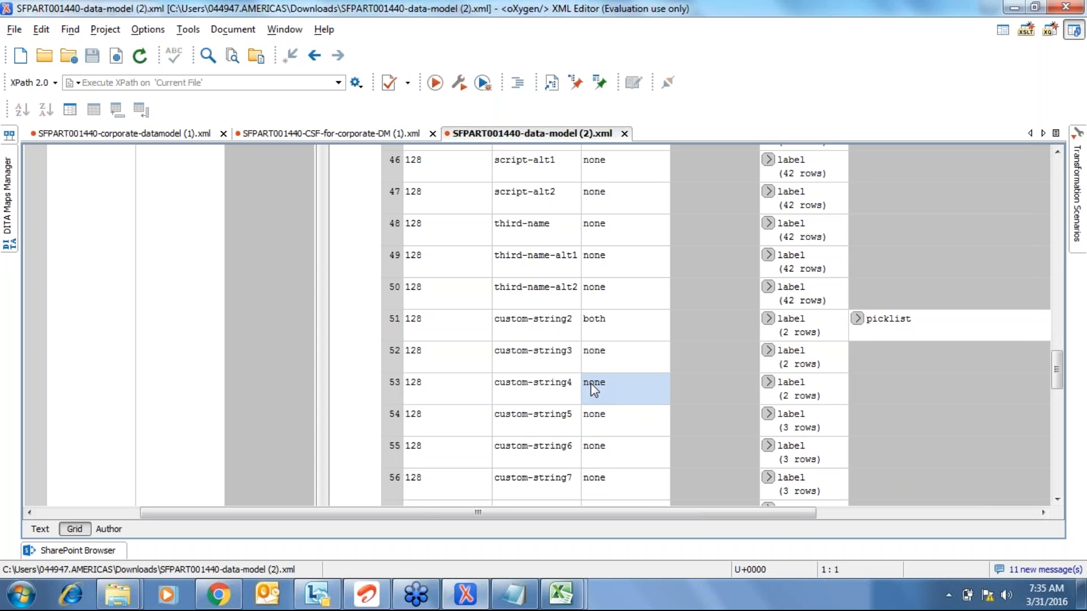
{"action": "left_click", "coordinate": [767, 384]}
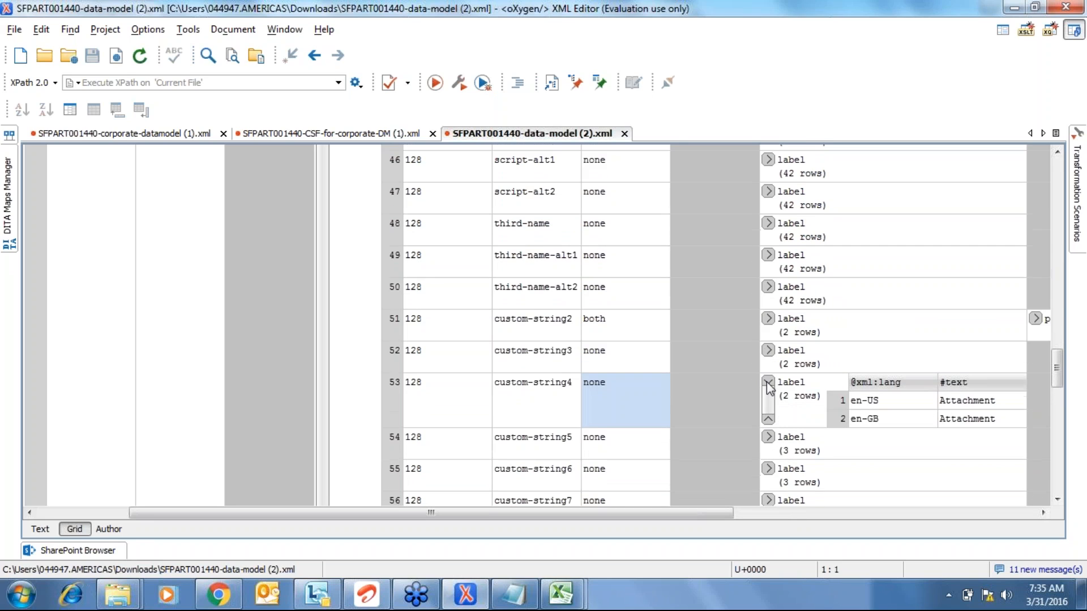
{"action": "left_click", "coordinate": [768, 383]}
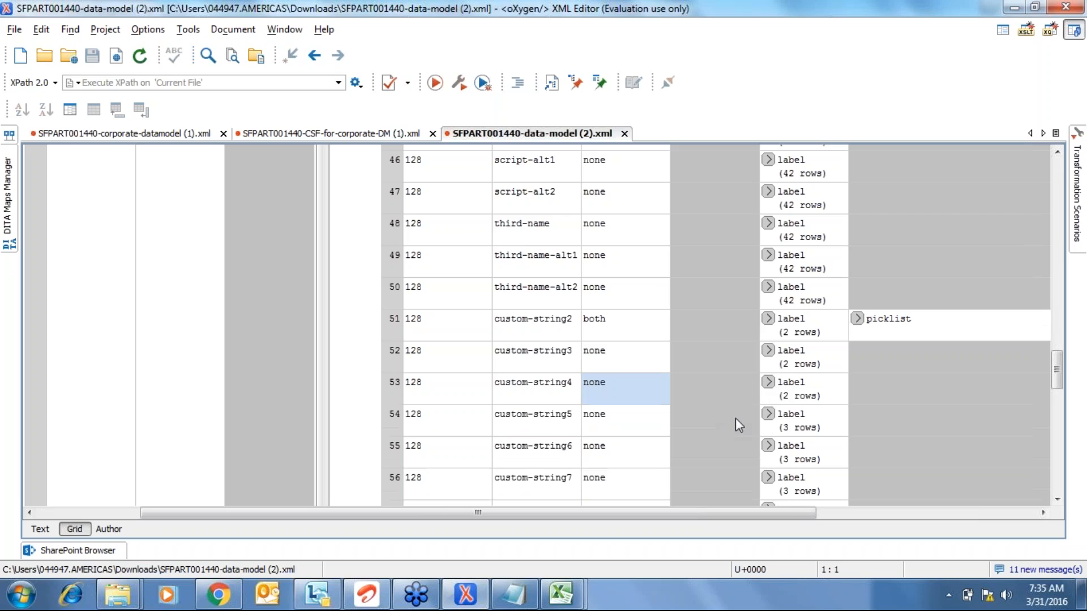
{"action": "left_click", "coordinate": [768, 414]}
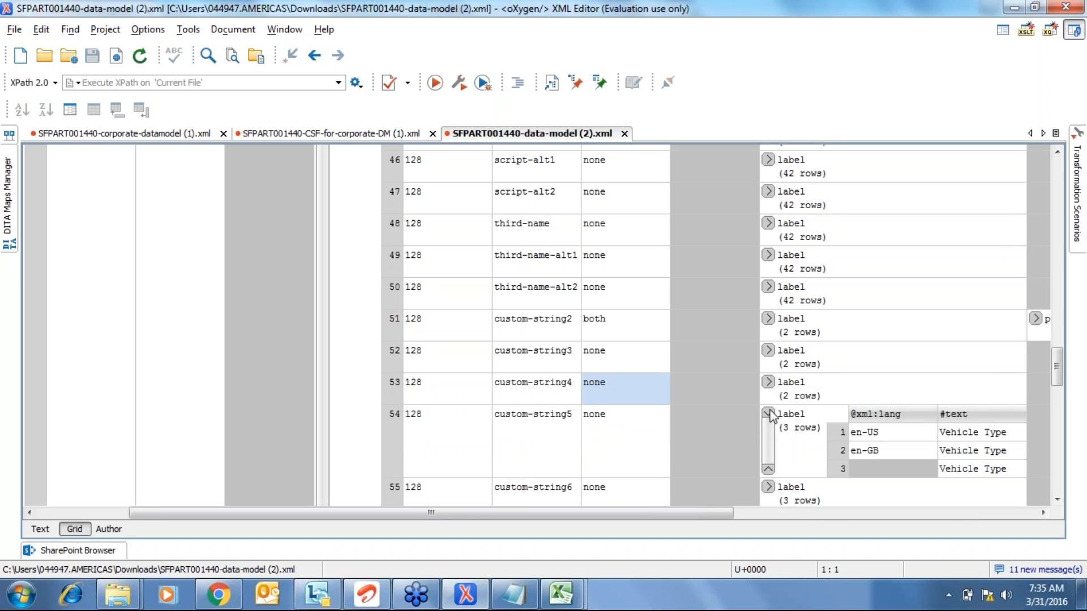
{"action": "left_click", "coordinate": [768, 414]}
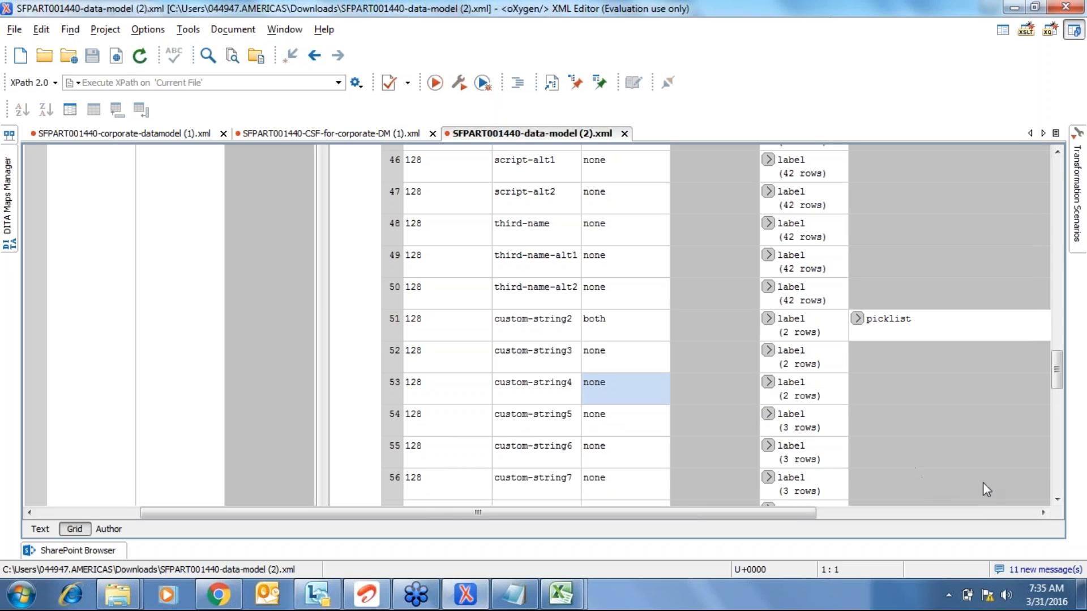
{"action": "left_click", "coordinate": [1056, 500]}
{"action": "left_click", "coordinate": [1056, 500]}
{"action": "left_click", "coordinate": [1056, 500]}
{"action": "left_click", "coordinate": [1056, 500]}
{"action": "left_click", "coordinate": [1056, 500]}
{"action": "left_click", "coordinate": [1056, 500]}
{"action": "left_click", "coordinate": [1056, 500]}
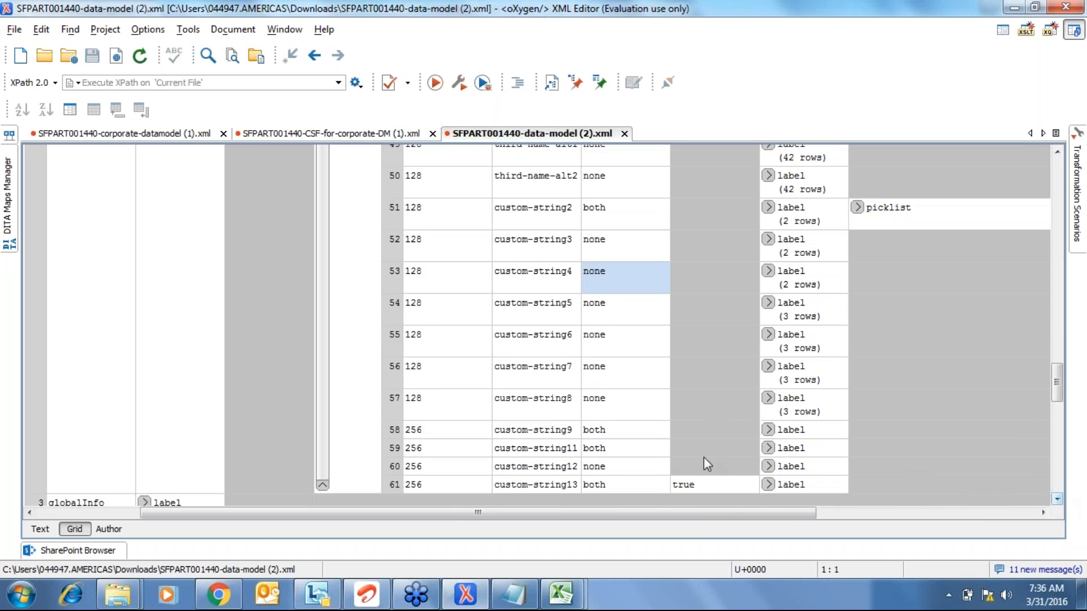
{"action": "left_click", "coordinate": [768, 430]}
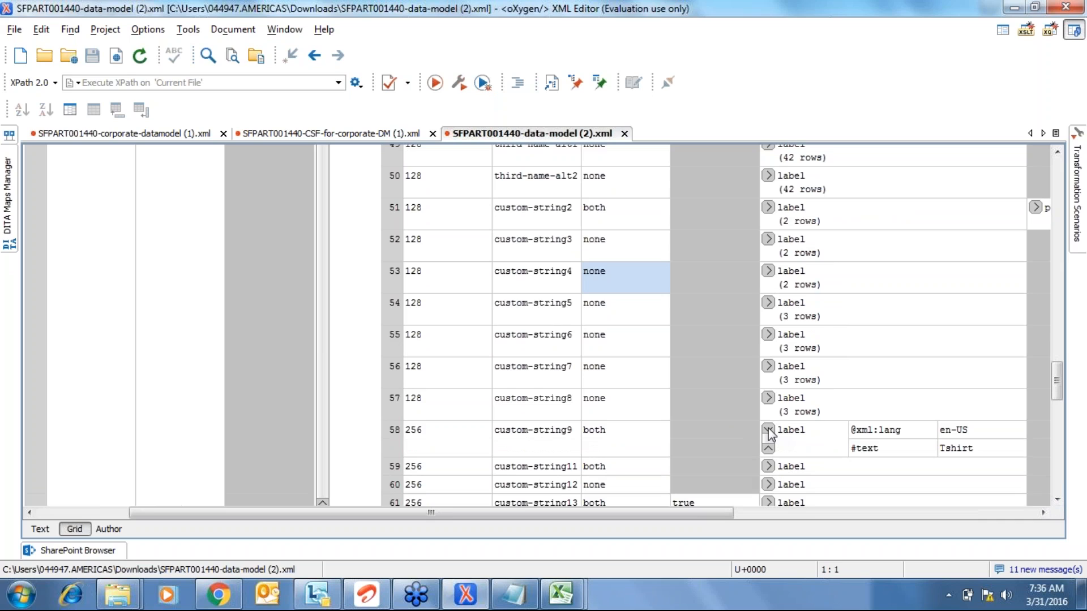
{"action": "left_click", "coordinate": [768, 431]}
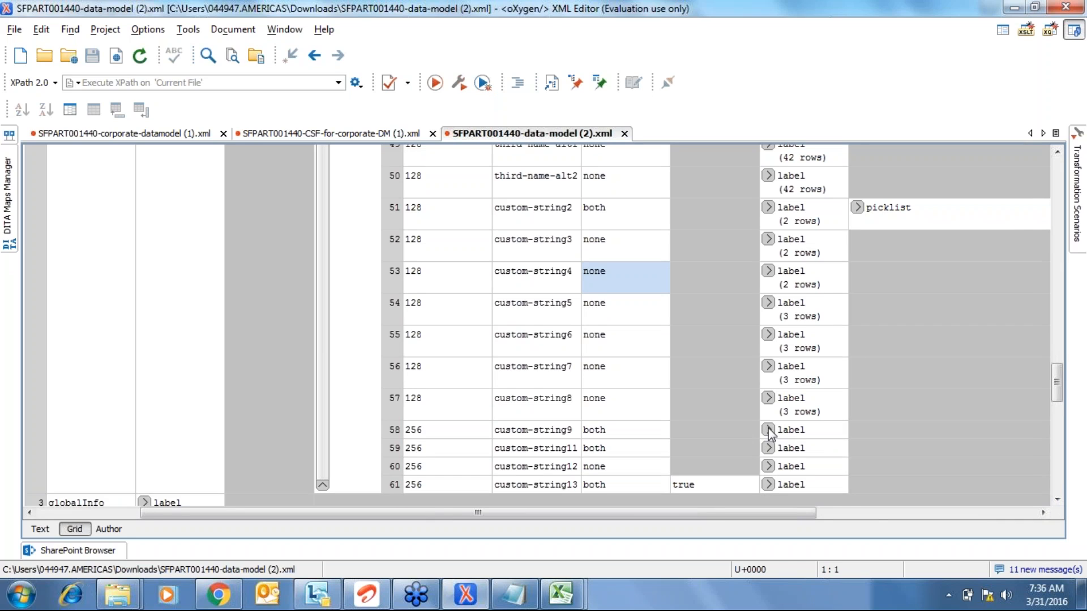
{"action": "left_click", "coordinate": [768, 430]}
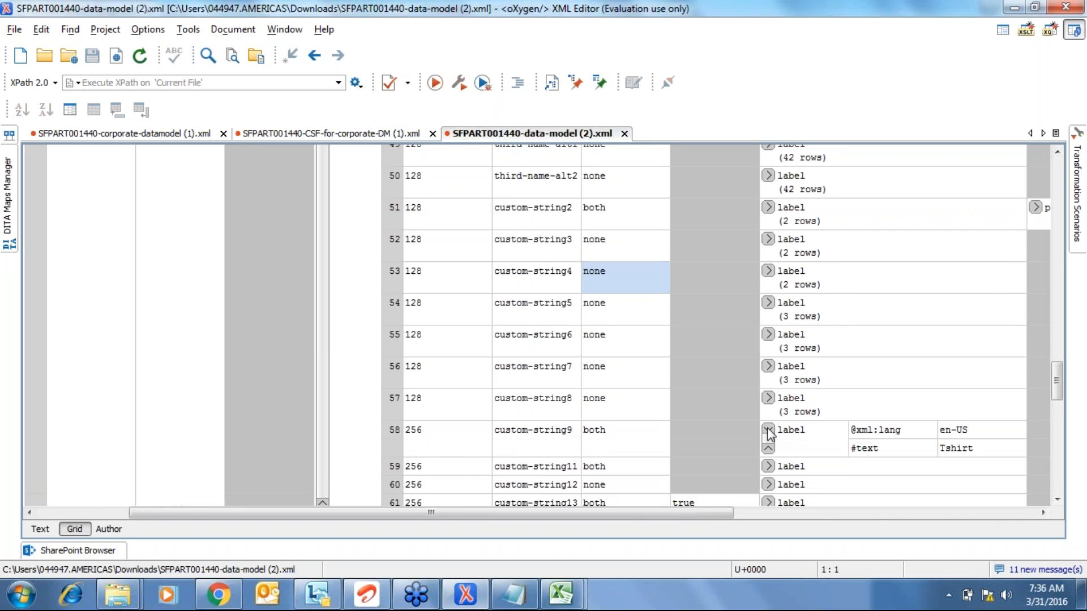
{"action": "left_click", "coordinate": [767, 398]}
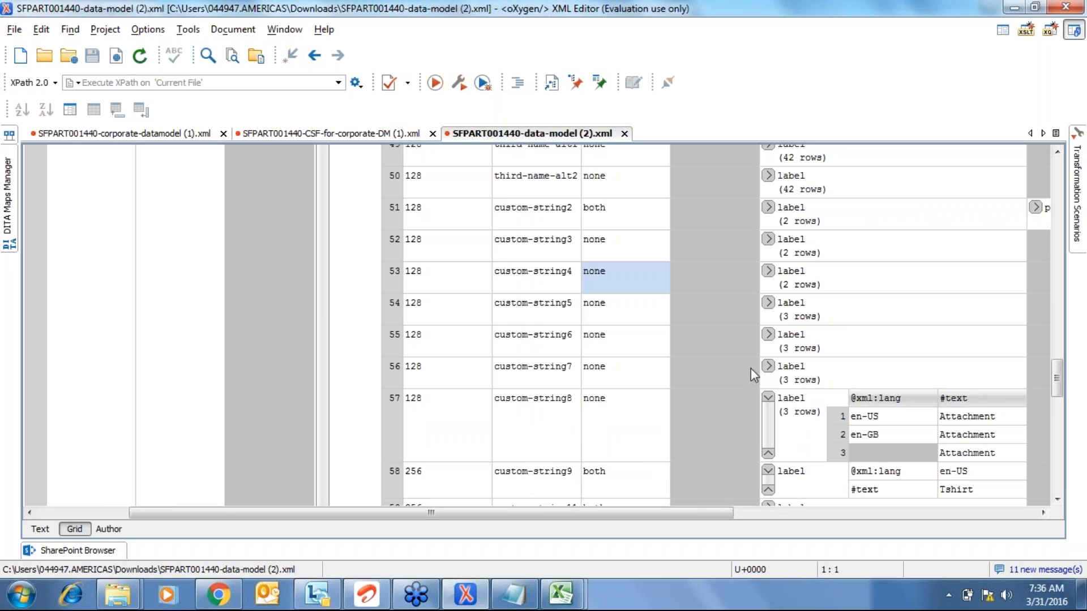
{"action": "left_click", "coordinate": [773, 367]}
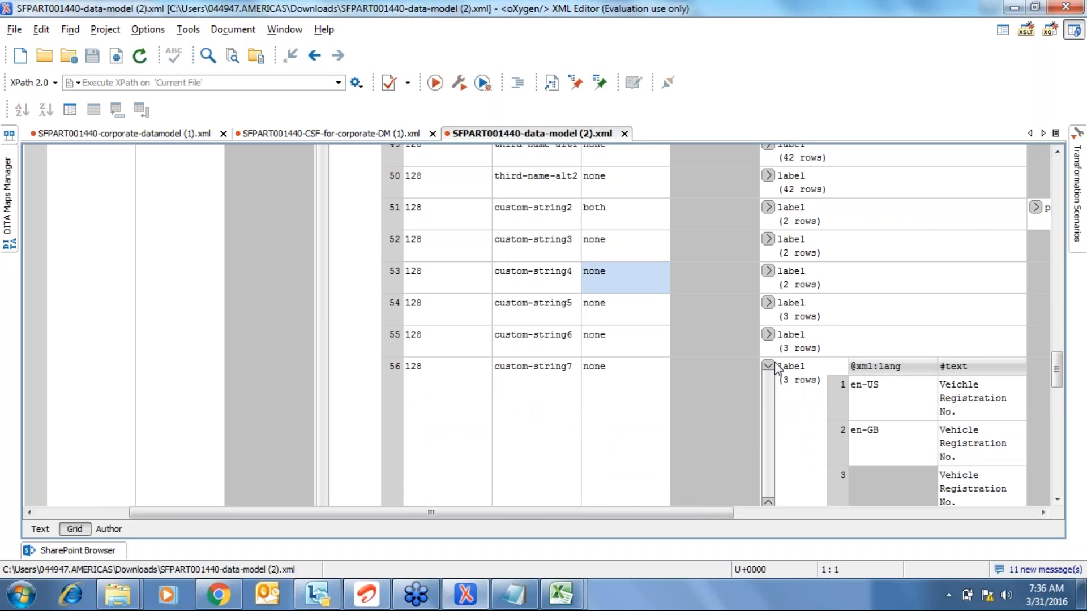
{"action": "left_click", "coordinate": [767, 366]}
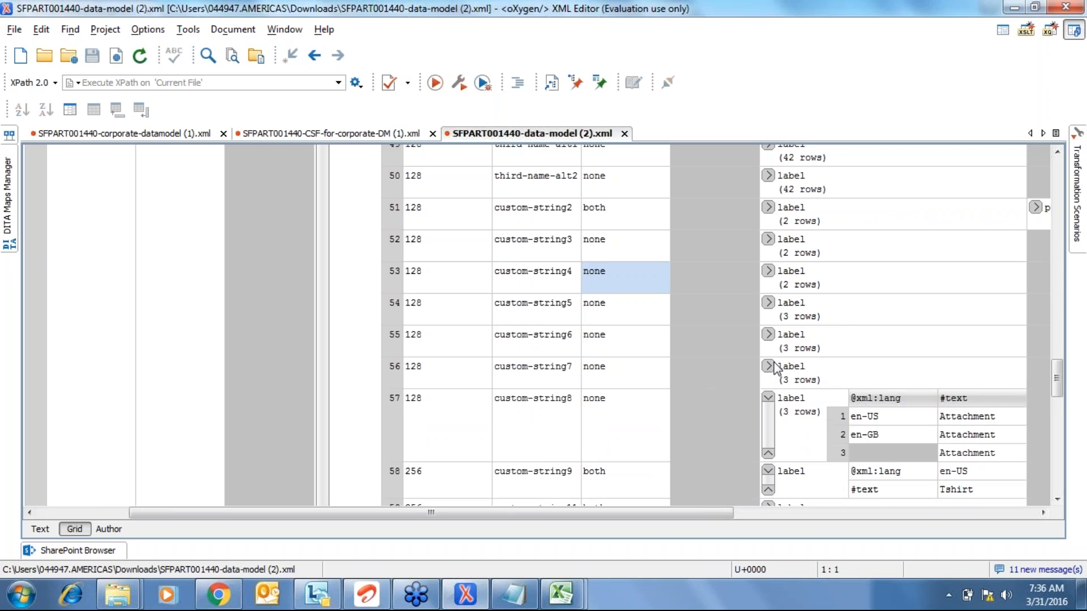
{"action": "left_click", "coordinate": [768, 398]}
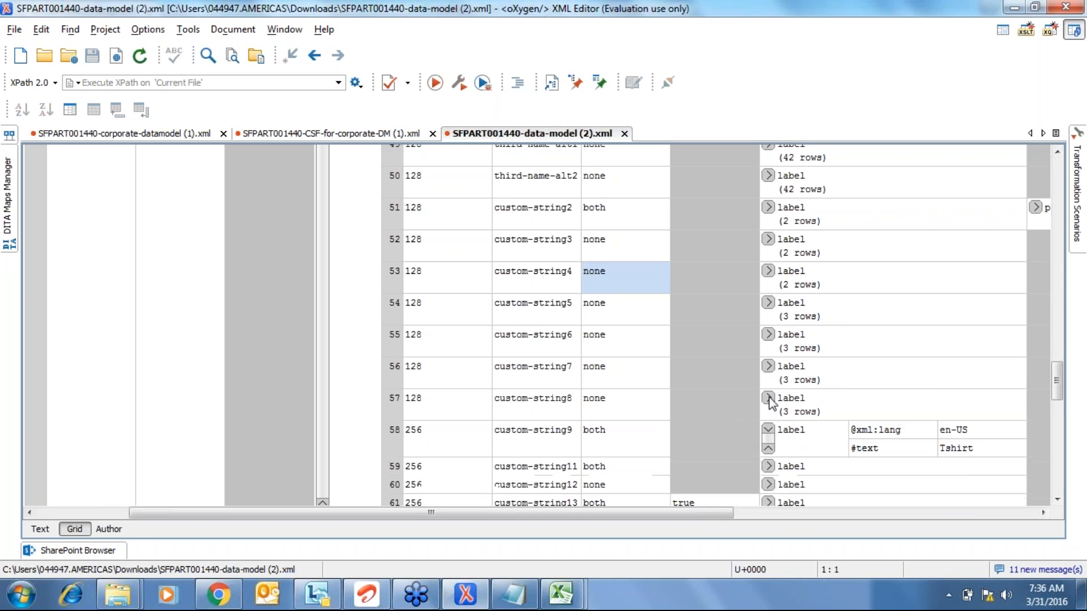
{"action": "left_click", "coordinate": [614, 384]}
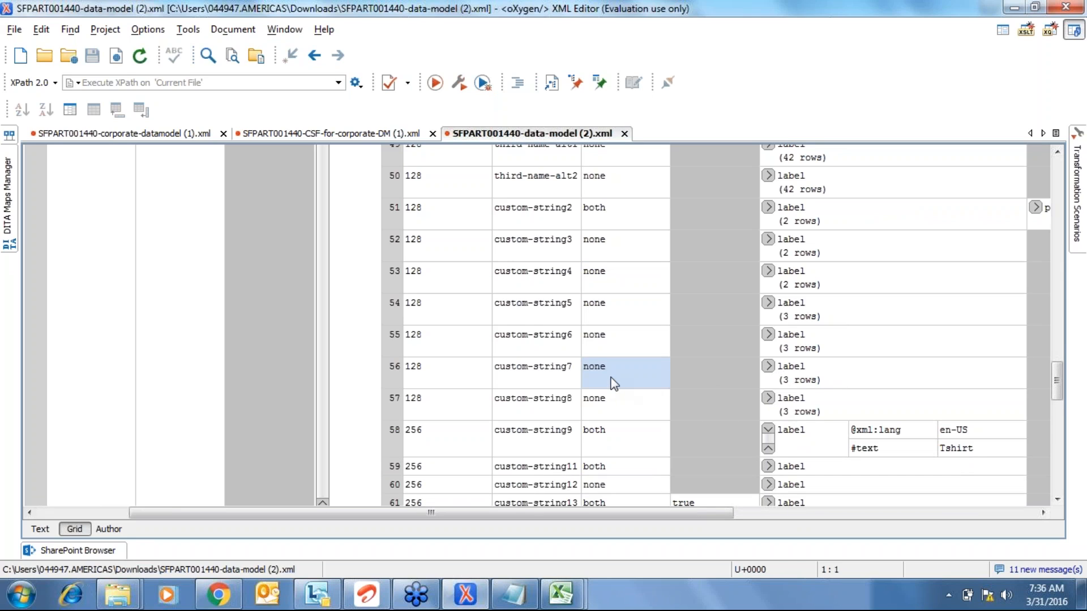
{"action": "left_click", "coordinate": [768, 368]}
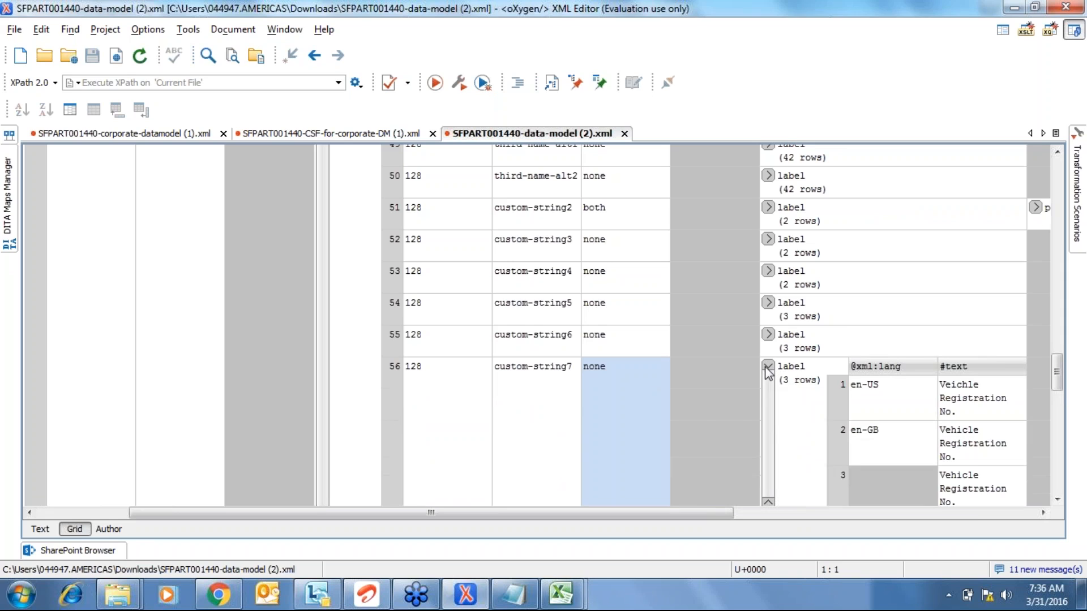
{"action": "left_click", "coordinate": [768, 369]}
{"action": "left_click", "coordinate": [768, 368]}
{"action": "left_click", "coordinate": [767, 368]}
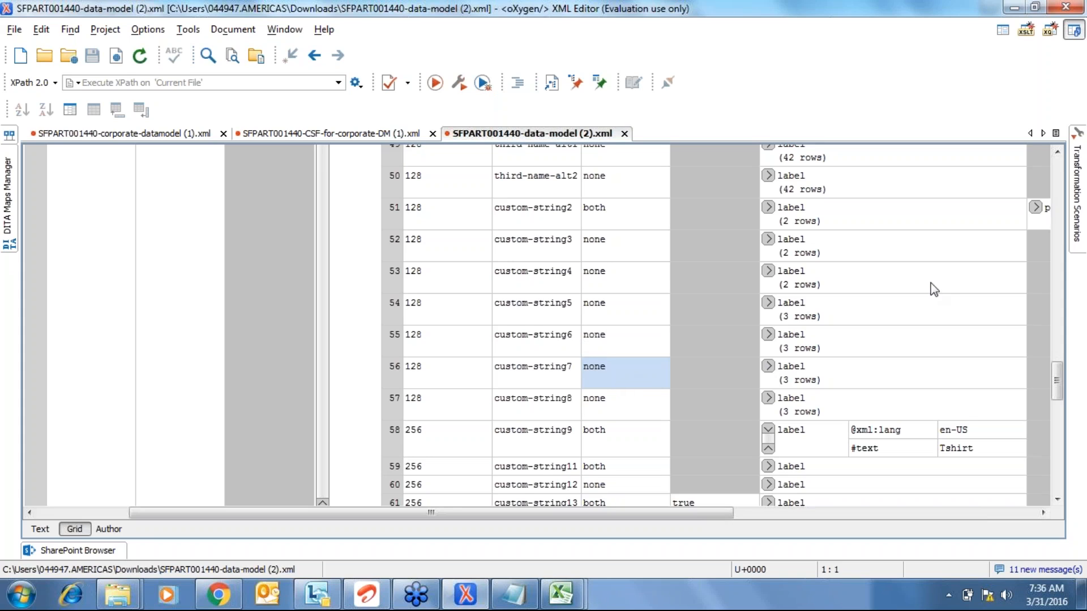
- Enter 'both' as custom-string7's value and select its label entry
{"action": "type", "text": "both"}
{"action": "key", "text": "Return"}
{"action": "left_click", "coordinate": [813, 377]}
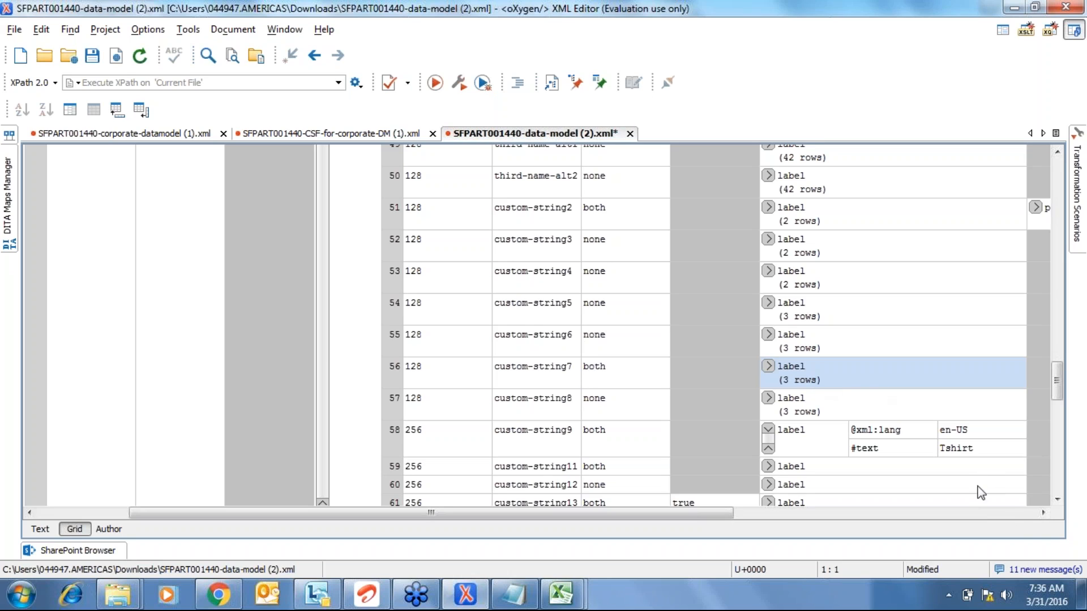
{"action": "left_click", "coordinate": [1043, 514]}
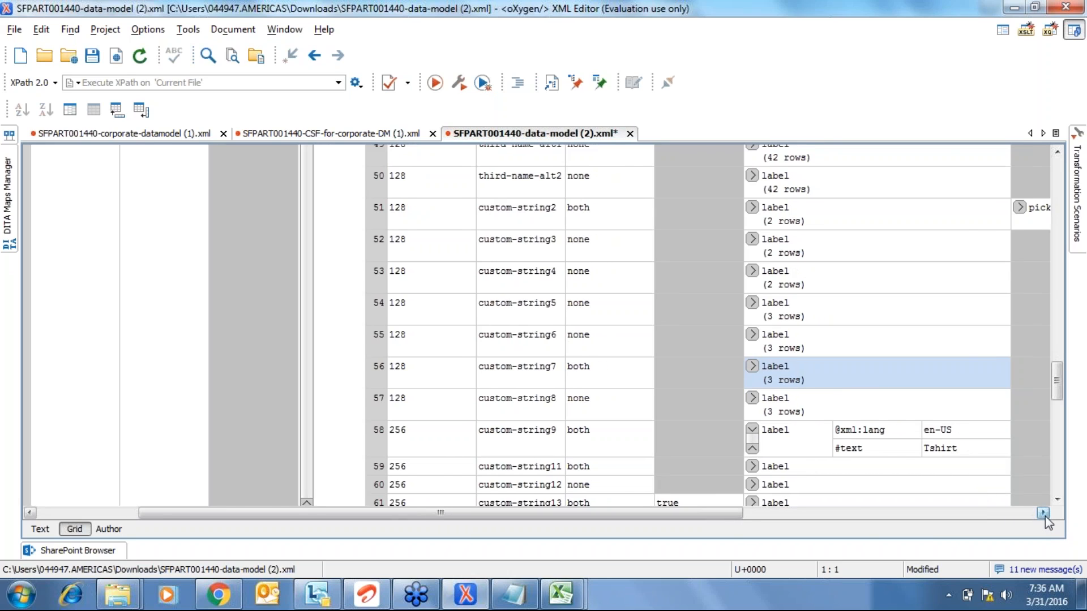
{"action": "left_click", "coordinate": [1043, 514]}
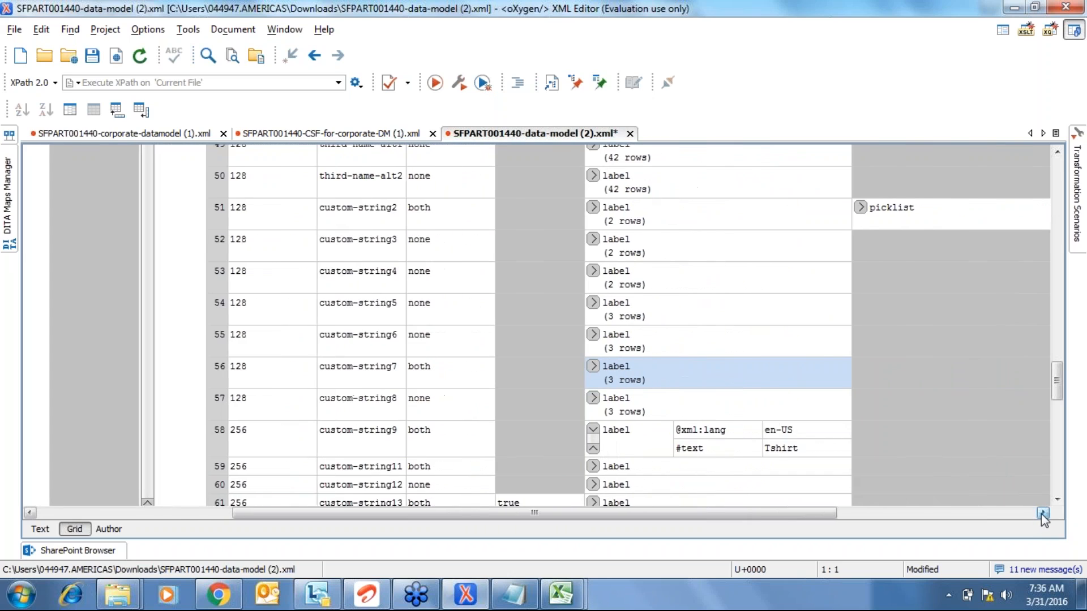
- Expand custom-string7's Veichle Registration No. label translations to check them, then collapse them
{"action": "left_click", "coordinate": [837, 213]}
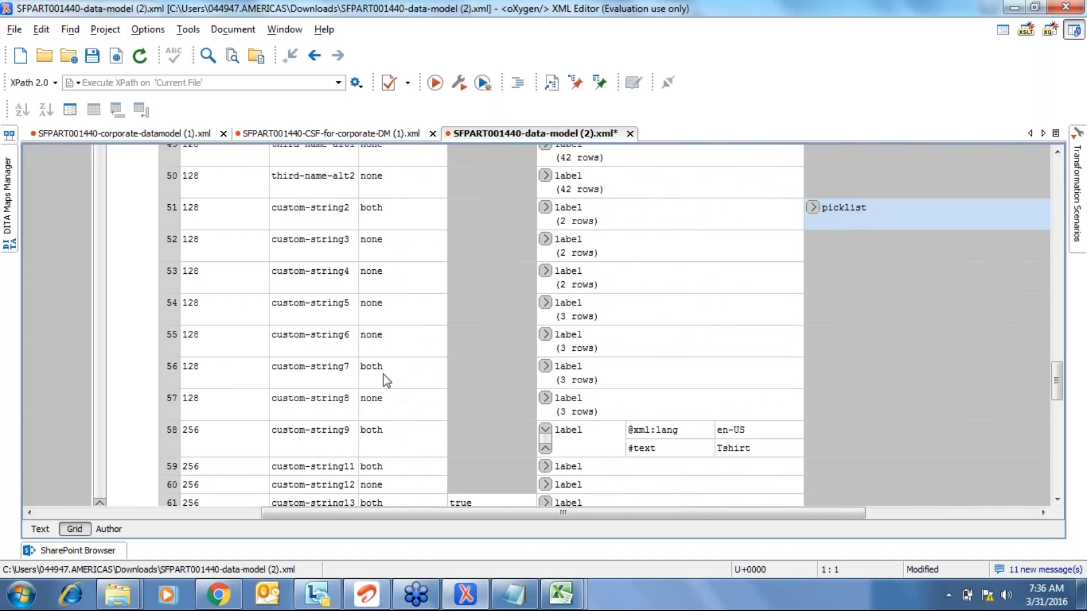
{"action": "left_click", "coordinate": [586, 372]}
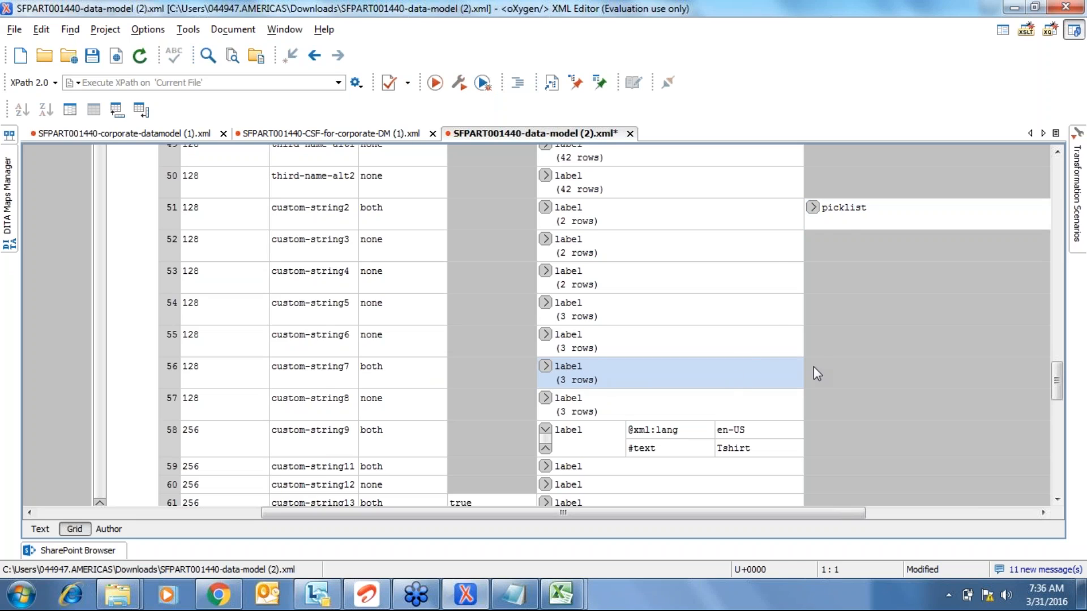
{"action": "left_click", "coordinate": [545, 367]}
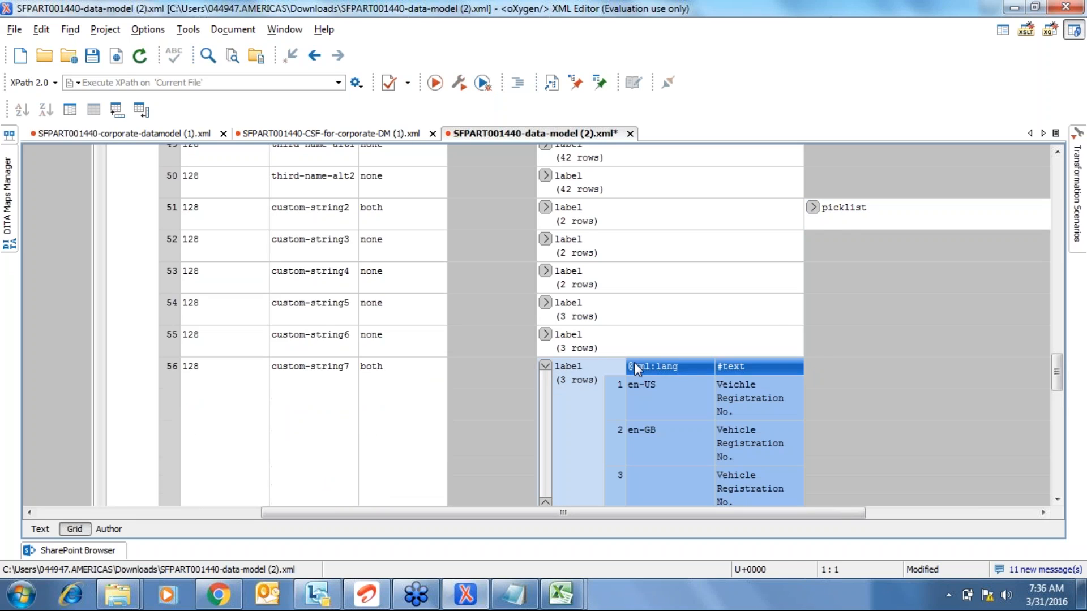
{"action": "left_click", "coordinate": [545, 367]}
{"action": "left_click", "coordinate": [819, 379]}
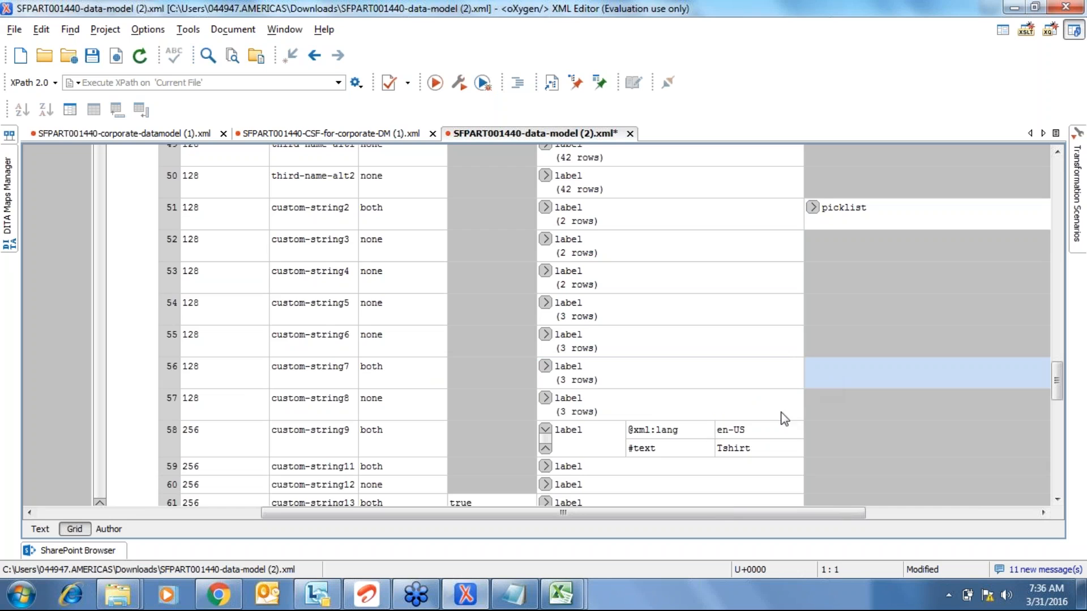
{"action": "mouse_move", "coordinate": [568, 592]}
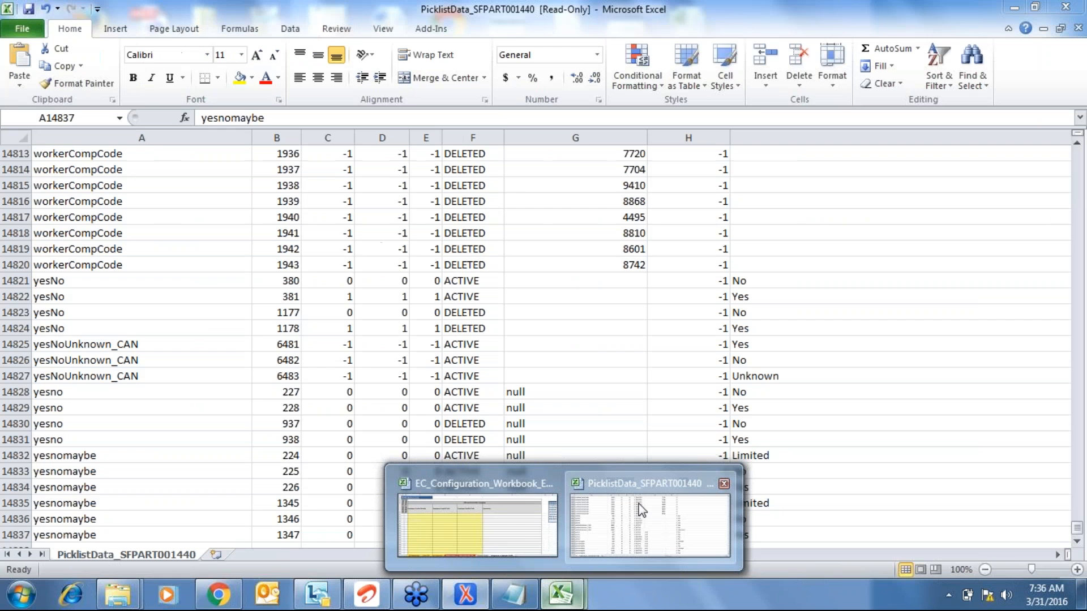
- Copy the header and three ACADEMIC_TITLE rows into a new workbook, Book1
{"action": "left_click", "coordinate": [641, 512]}
{"action": "key", "text": "ctrl+Home"}
{"action": "key", "text": "shift+space"}
{"action": "key", "text": "shift+Down"}
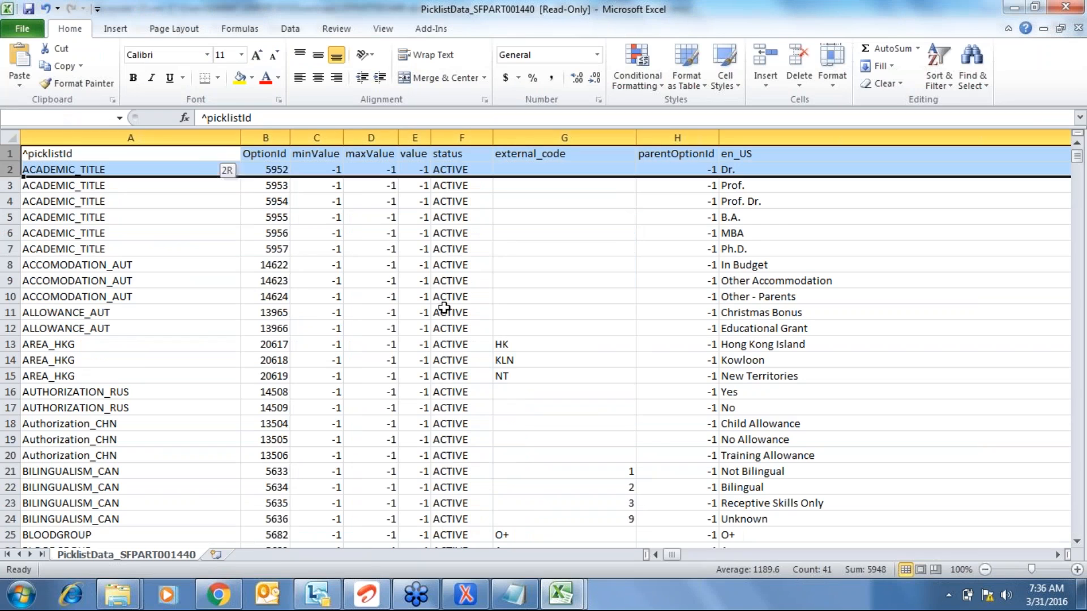
{"action": "key", "text": "shift+Down"}
{"action": "key", "text": "shift+Down"}
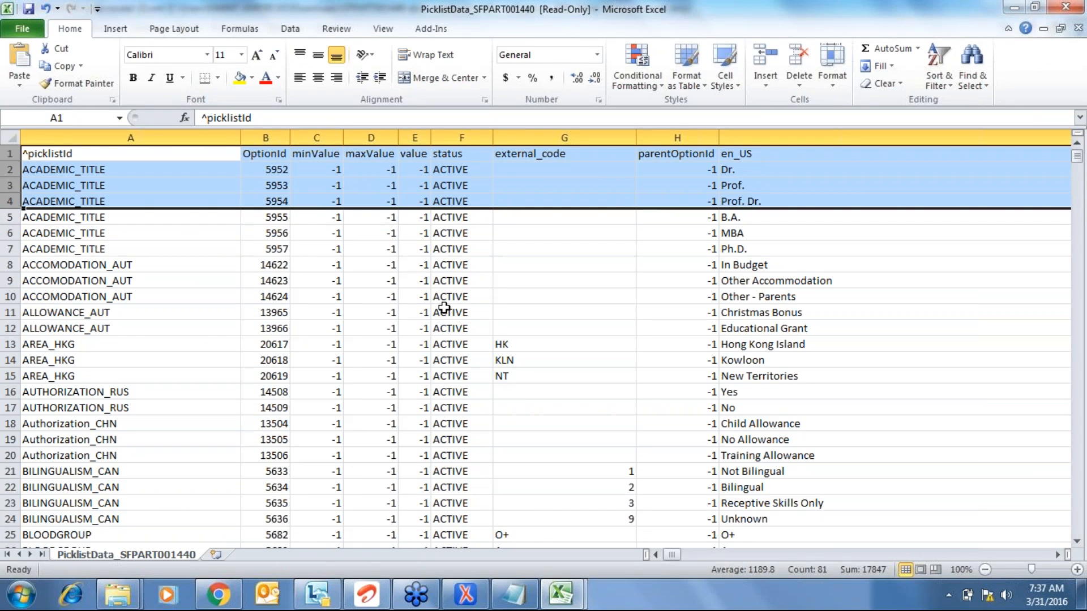
{"action": "key", "text": "ctrl+c"}
{"action": "key", "text": "ctrl+n"}
{"action": "key", "text": "Return"}
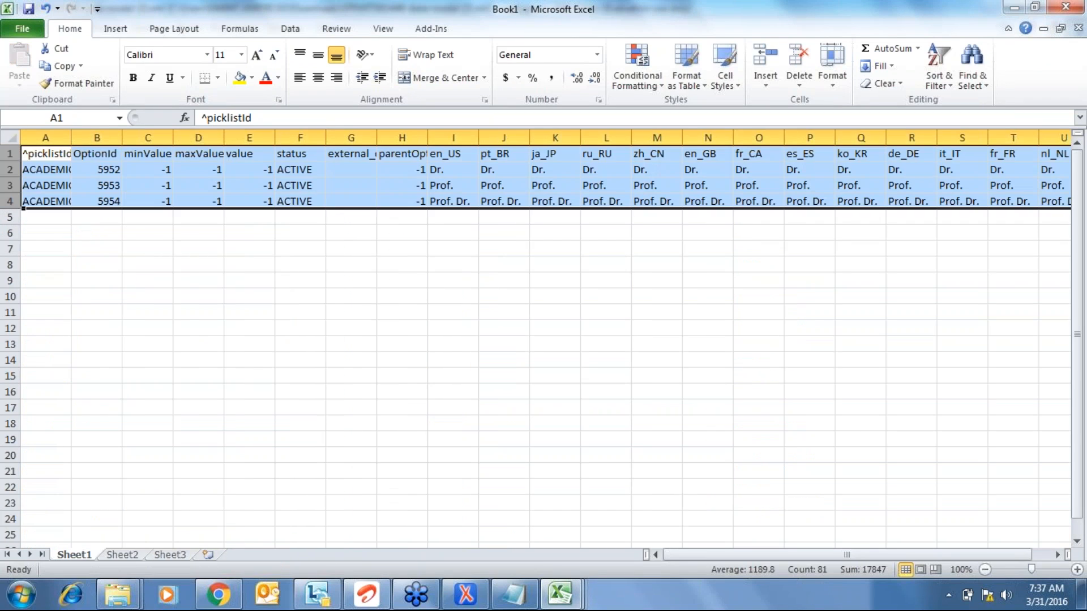
- Autofit all column widths and clear the OptionId values in B2:B4
{"action": "key", "text": "ctrl+a"}
{"action": "key", "text": "alt+o"}
{"action": "key", "text": "c"}
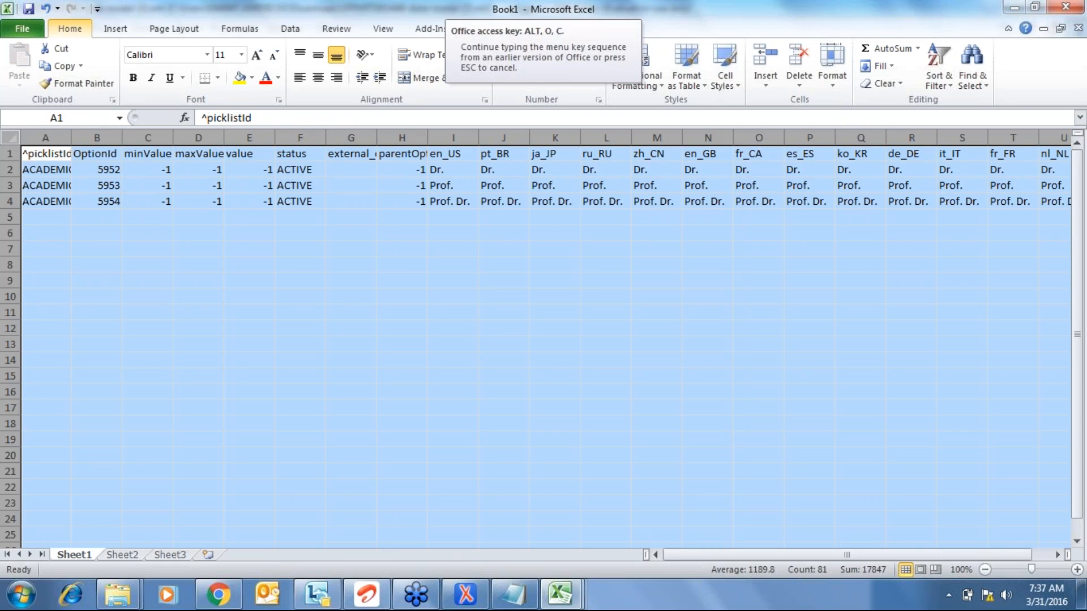
{"action": "key", "text": "a"}
{"action": "key", "text": "Right"}
{"action": "key", "text": "Down"}
{"action": "key", "text": "shift+Down"}
{"action": "key", "text": "shift+Down"}
{"action": "key", "text": "Delete"}
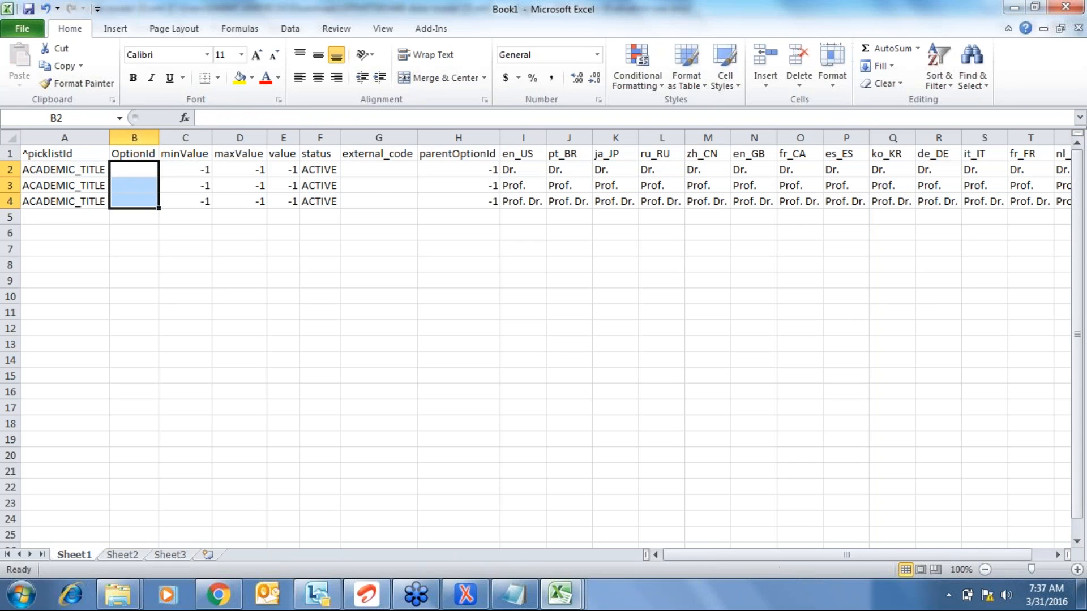
- Review the first row's picklistId, minValue, maxValue, value and status cells
{"action": "key", "text": "Left"}
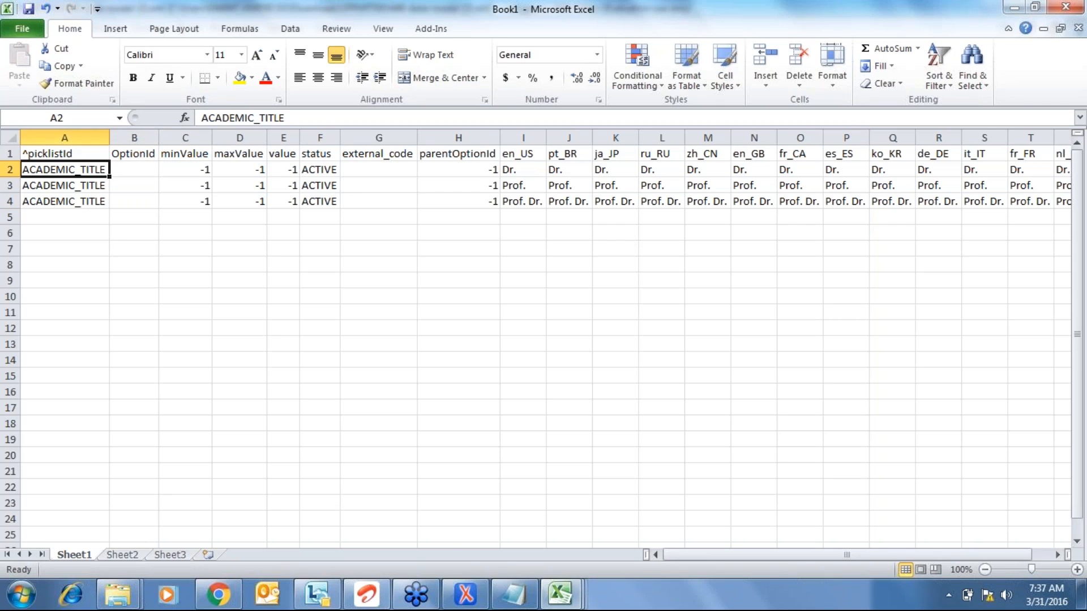
{"action": "key", "text": "Right"}
{"action": "key", "text": "Right"}
{"action": "key", "text": "Right"}
{"action": "key", "text": "Left"}
{"action": "key", "text": "Up"}
{"action": "key", "text": "Right"}
{"action": "key", "text": "Left"}
{"action": "key", "text": "Down"}
{"action": "key", "text": "Right"}
{"action": "key", "text": "Right"}
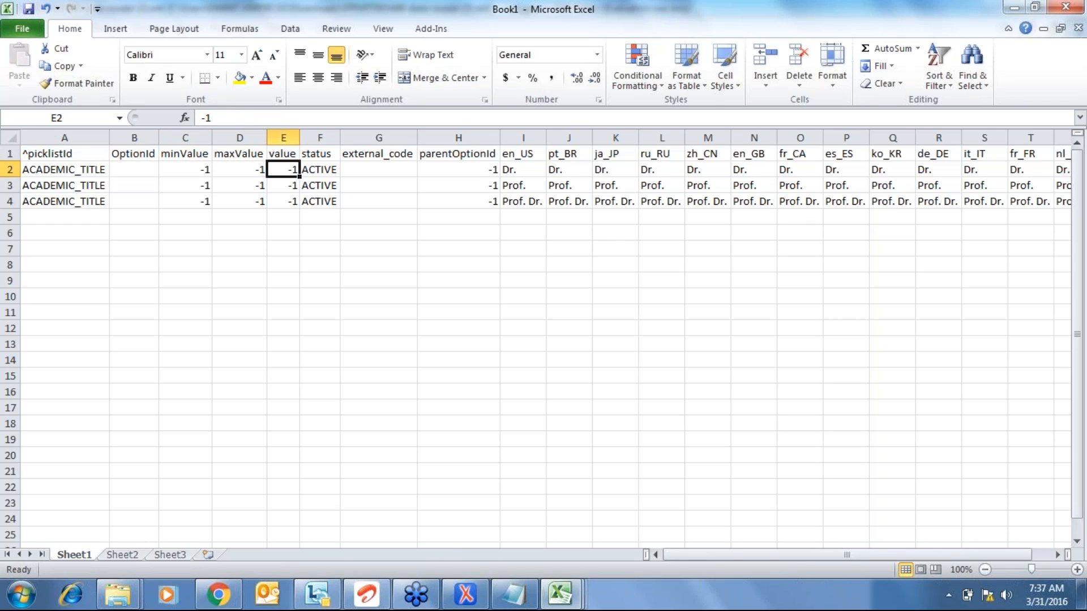
{"action": "key", "text": "Right"}
{"action": "key", "text": "Right"}
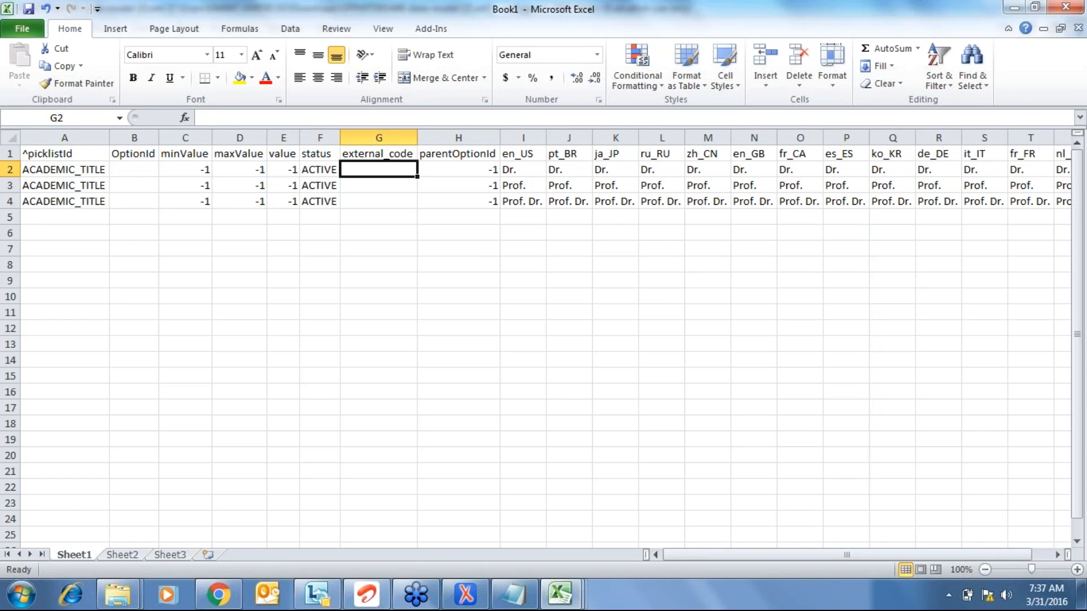
{"action": "key", "text": "Left"}
{"action": "key", "text": "Left"}
{"action": "key", "text": "Left"}
{"action": "key", "text": "Left"}
{"action": "key", "text": "Left"}
{"action": "key", "text": "Left"}
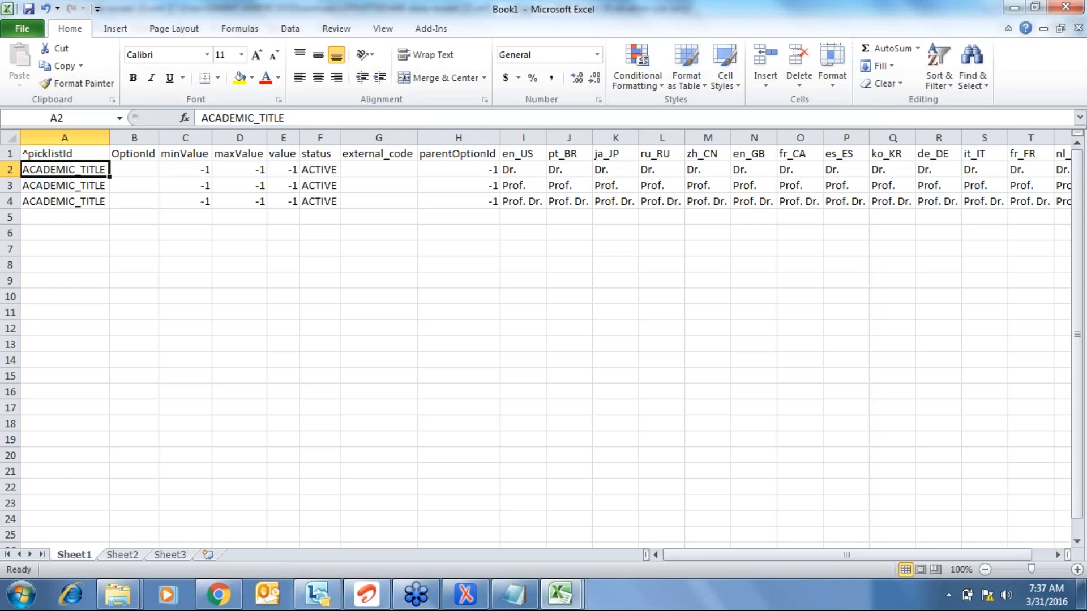
{"action": "key", "text": "alt+Tab"}
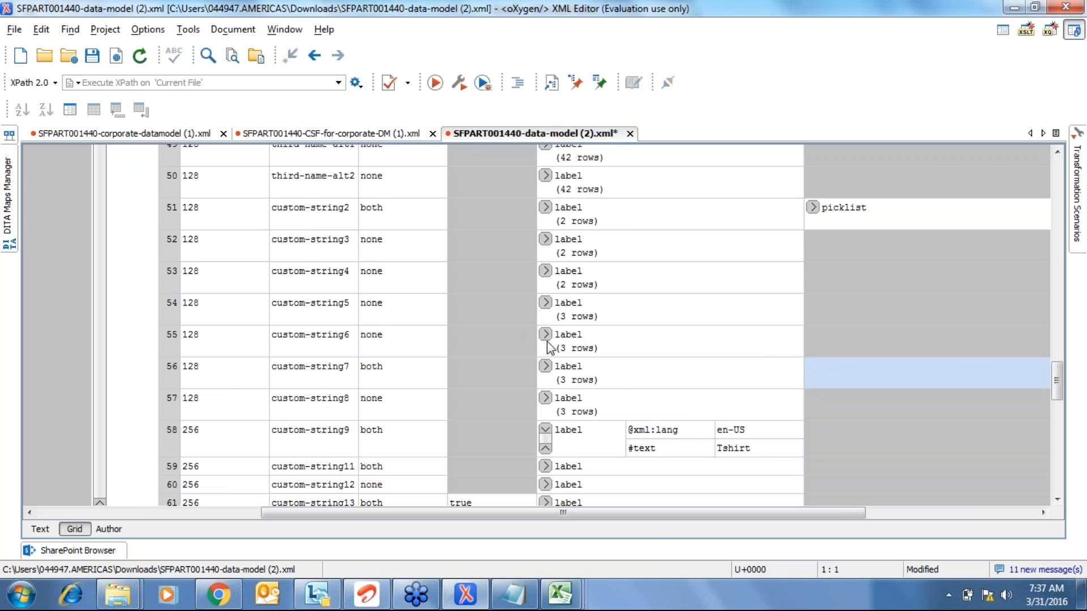
- Expand the custom-string8, 6, 5 and 4 label tables and pick out custom-string5's Vehicle Type label
{"action": "left_click", "coordinate": [545, 397]}
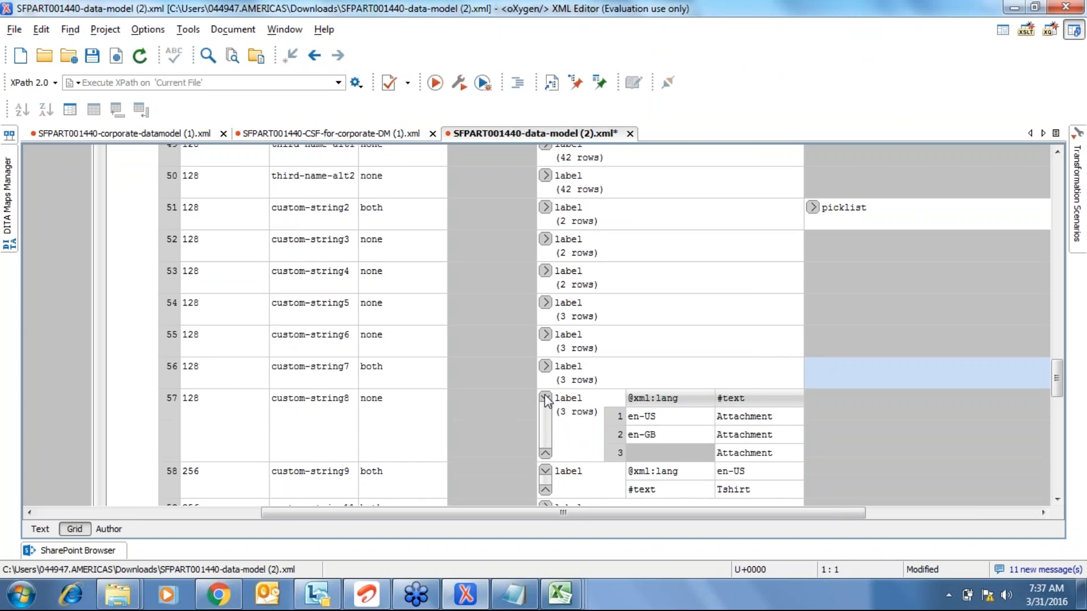
{"action": "left_click", "coordinate": [545, 398]}
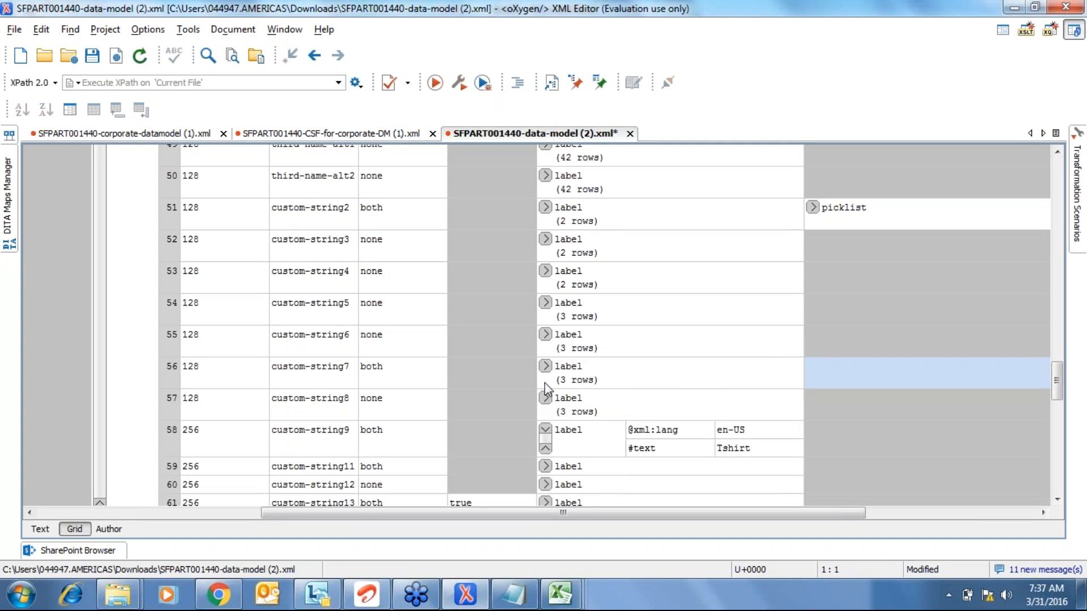
{"action": "left_click", "coordinate": [545, 335]}
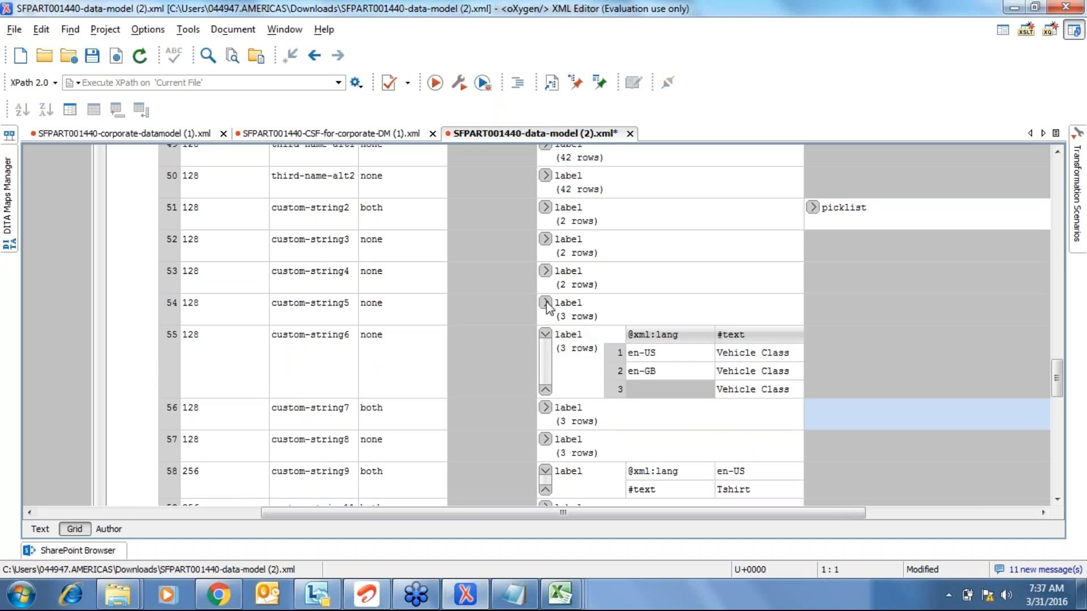
{"action": "left_click", "coordinate": [545, 303]}
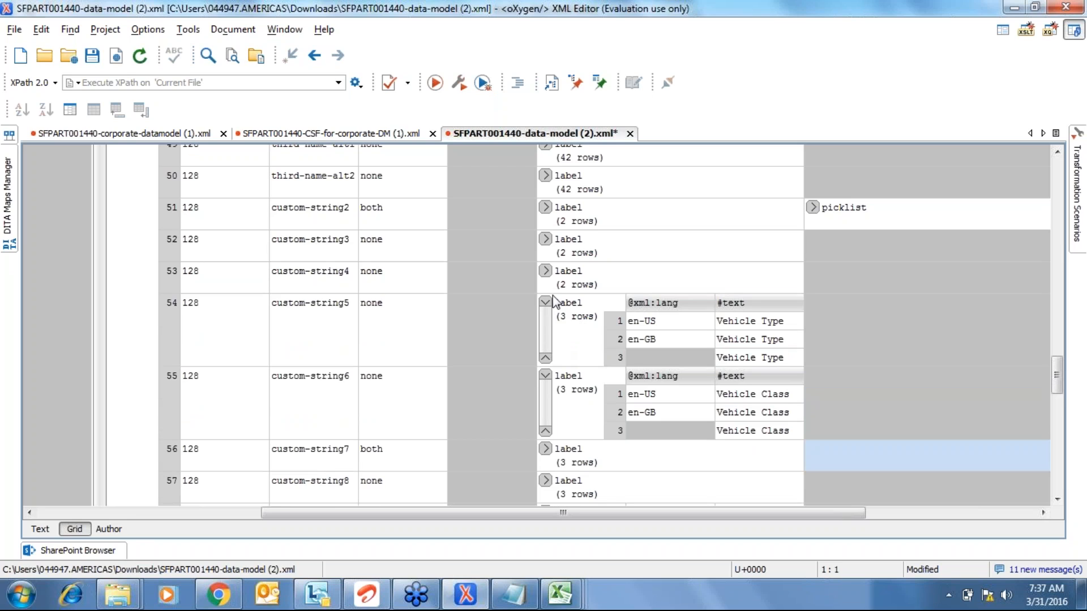
{"action": "left_click", "coordinate": [546, 272]}
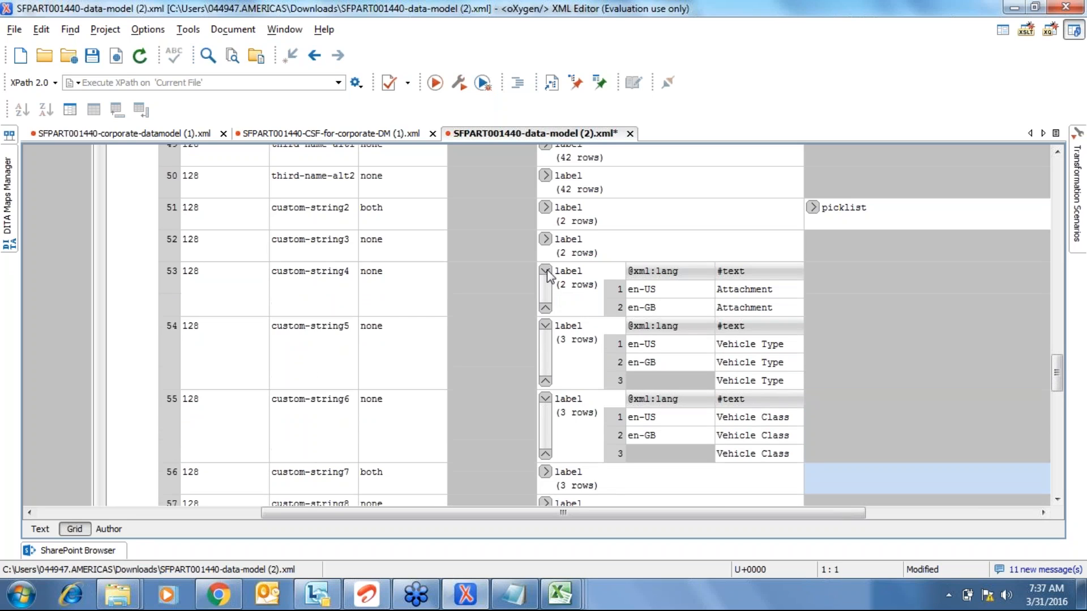
{"action": "left_click", "coordinate": [546, 271]}
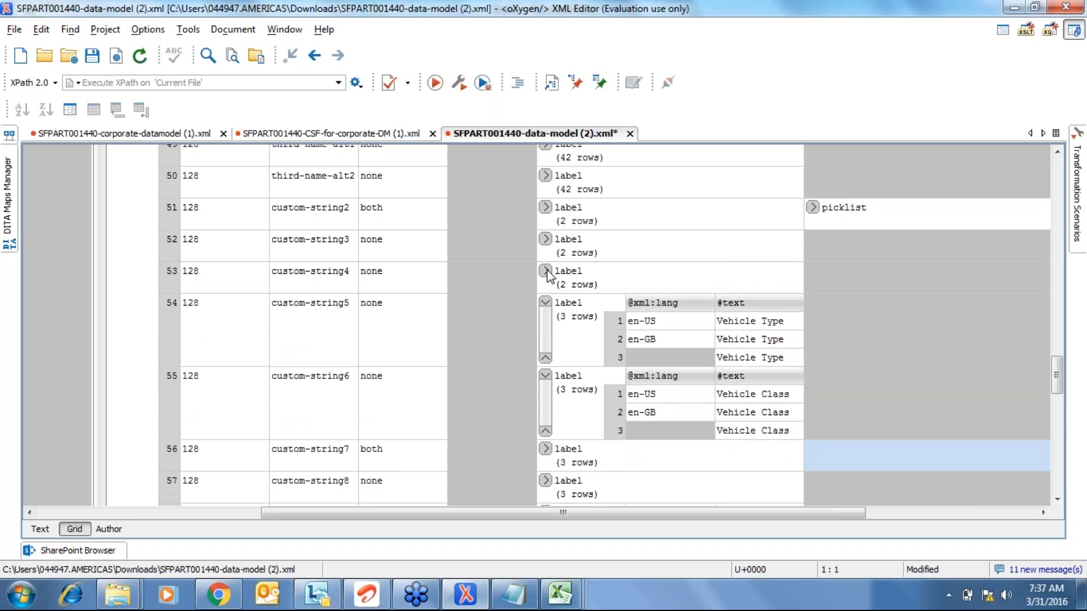
{"action": "left_click", "coordinate": [754, 326]}
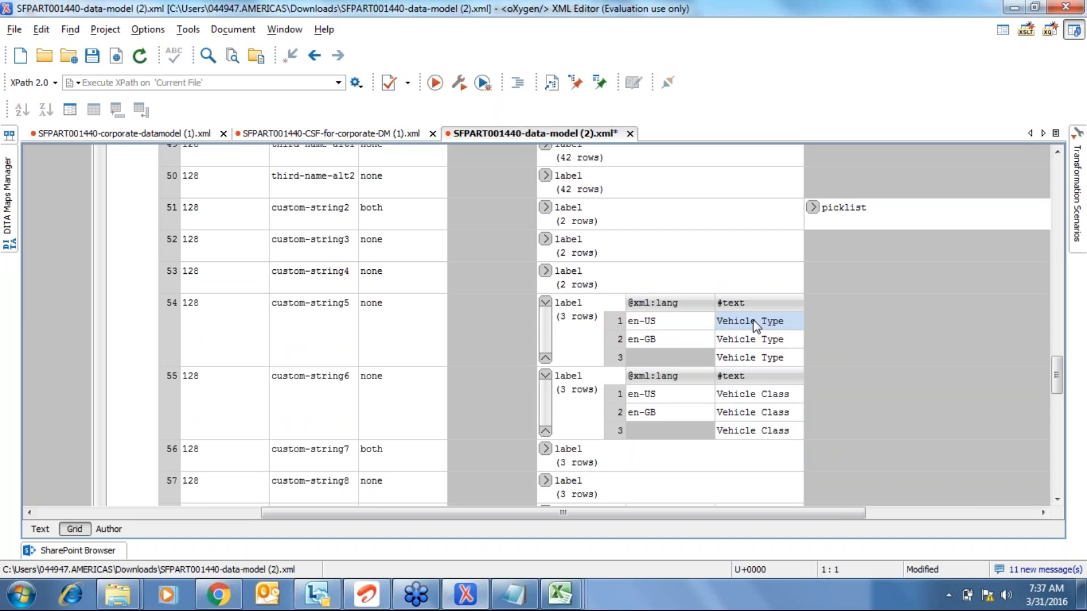
{"action": "key", "text": "alt+Tab"}
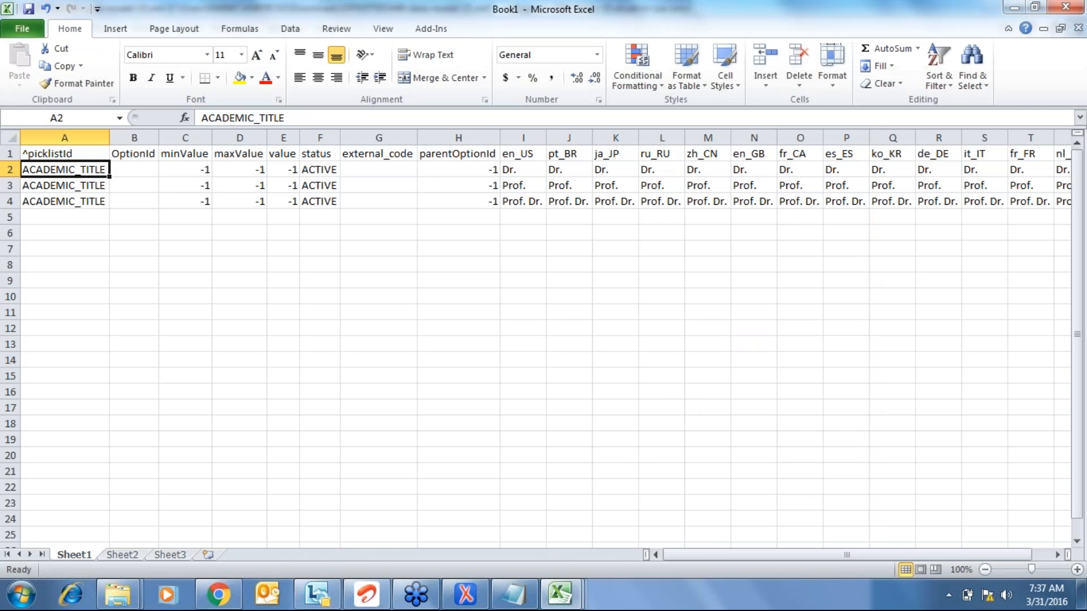
- Enter VEHICLE in A2 and fill it down through A4
{"action": "key", "text": "alt+Tab"}
{"action": "key", "text": "alt+Tab"}
{"action": "type", "text": "VEHICLE"}
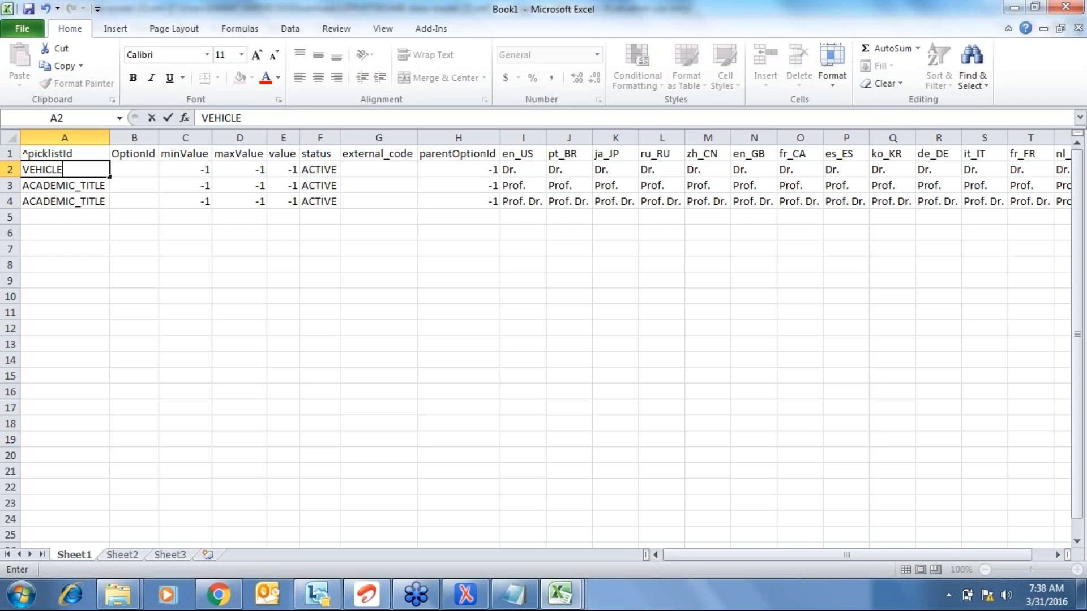
{"action": "key", "text": "Return"}
{"action": "key", "text": "Up"}
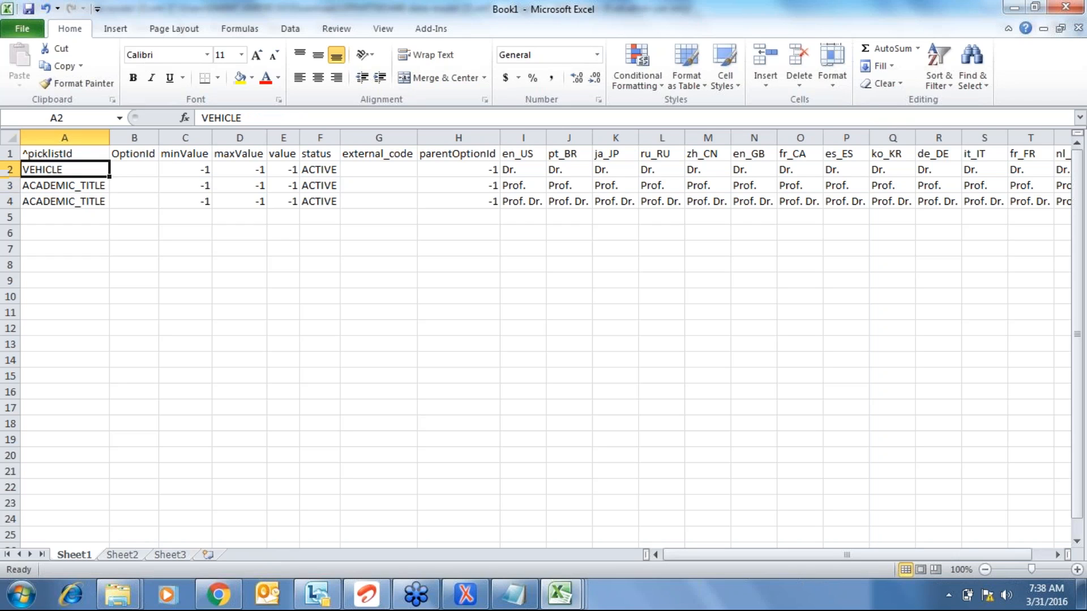
{"action": "key", "text": "shift+Down"}
{"action": "key", "text": "shift+Down"}
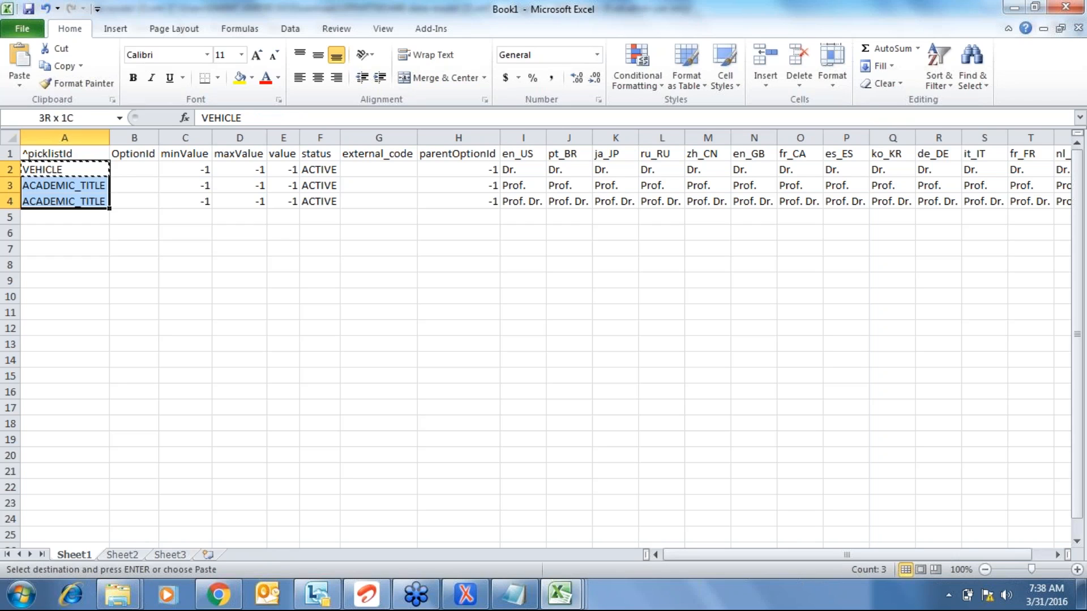
{"action": "key", "text": "Return"}
{"action": "key", "text": "Right"}
{"action": "key", "text": "Right"}
{"action": "key", "text": "Right"}
{"action": "key", "text": "Right"}
{"action": "key", "text": "Right"}
{"action": "key", "text": "Right"}
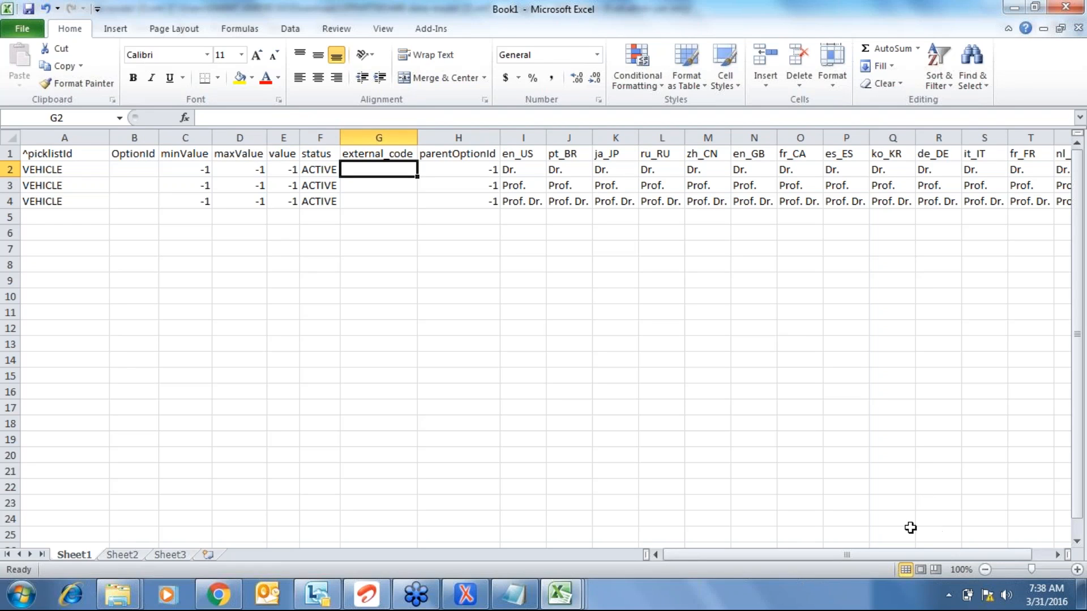
- Switch to the PicklistData workbook and select the whole picklist table from the picklistId header
{"action": "left_click", "coordinate": [560, 592]}
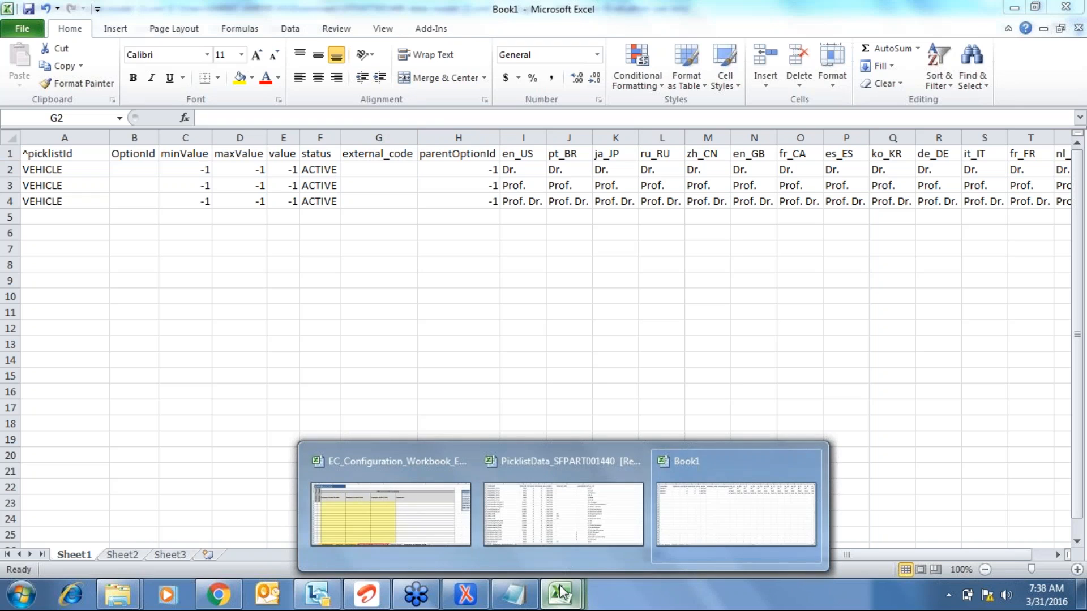
{"action": "left_click", "coordinate": [700, 516]}
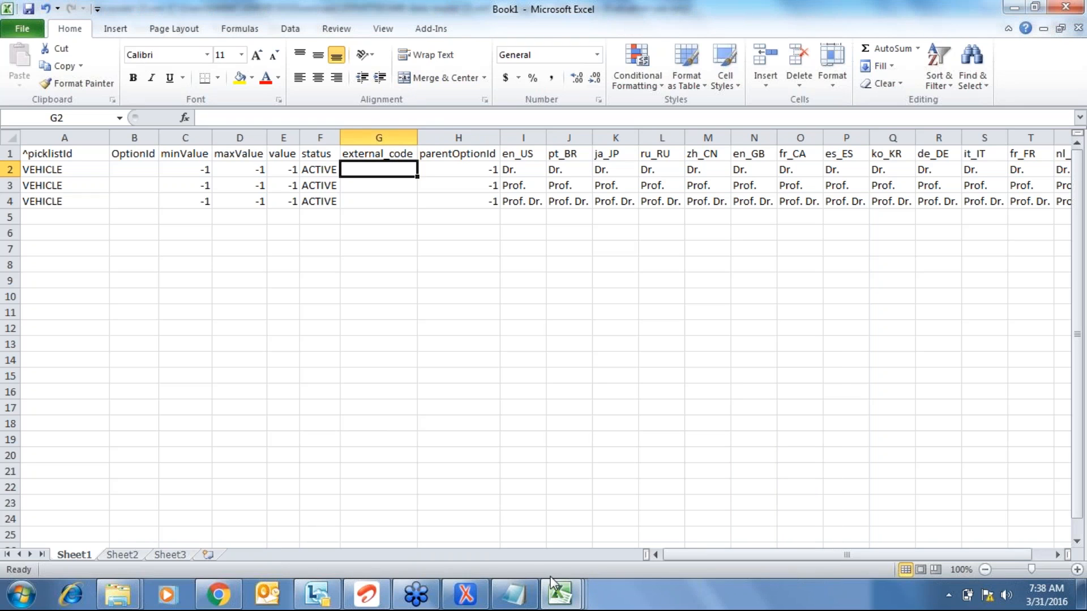
{"action": "left_click", "coordinate": [558, 595]}
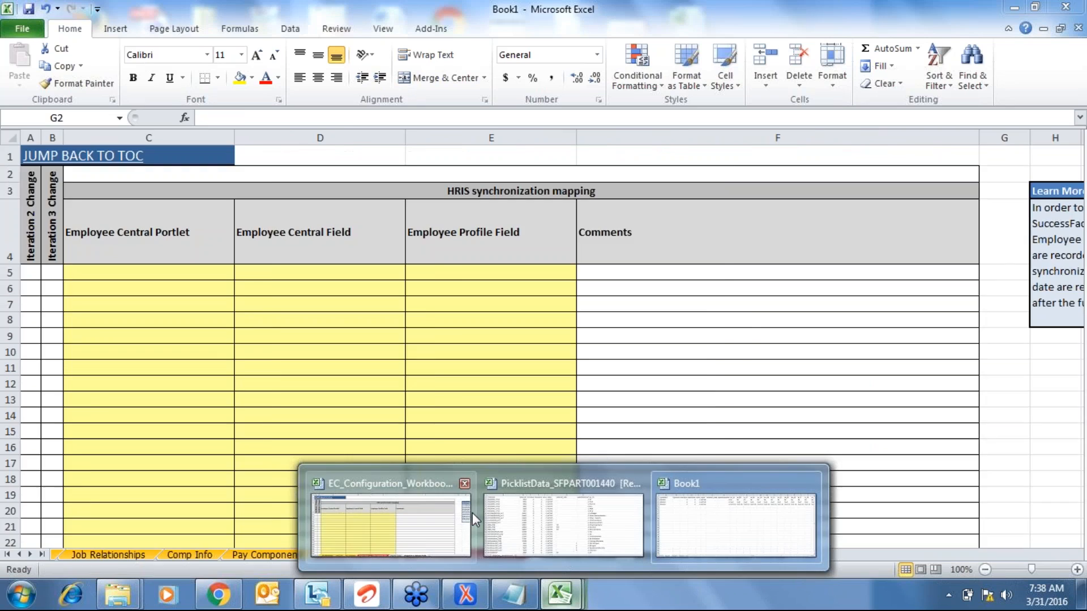
{"action": "left_click", "coordinate": [563, 526]}
{"action": "key", "text": "Down"}
{"action": "key", "text": "Right"}
{"action": "key", "text": "Right"}
{"action": "key", "text": "Right"}
{"action": "key", "text": "Right"}
{"action": "key", "text": "Right"}
{"action": "key", "text": "Right"}
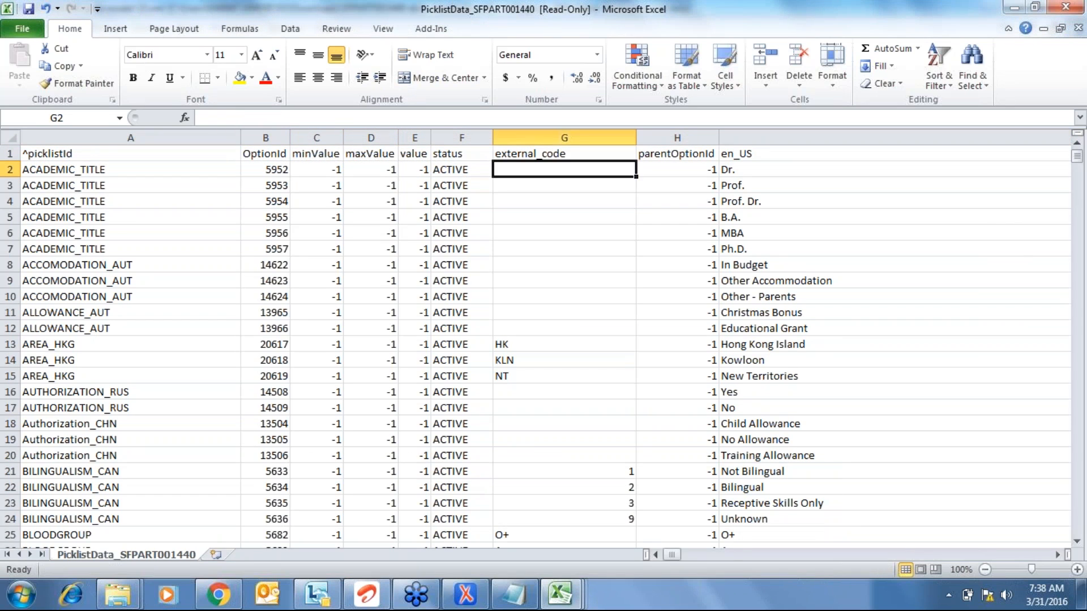
{"action": "key", "text": "Left"}
{"action": "key", "text": "Left"}
{"action": "key", "text": "Left"}
{"action": "key", "text": "Left"}
{"action": "key", "text": "Left"}
{"action": "key", "text": "Left"}
{"action": "key", "text": "Up"}
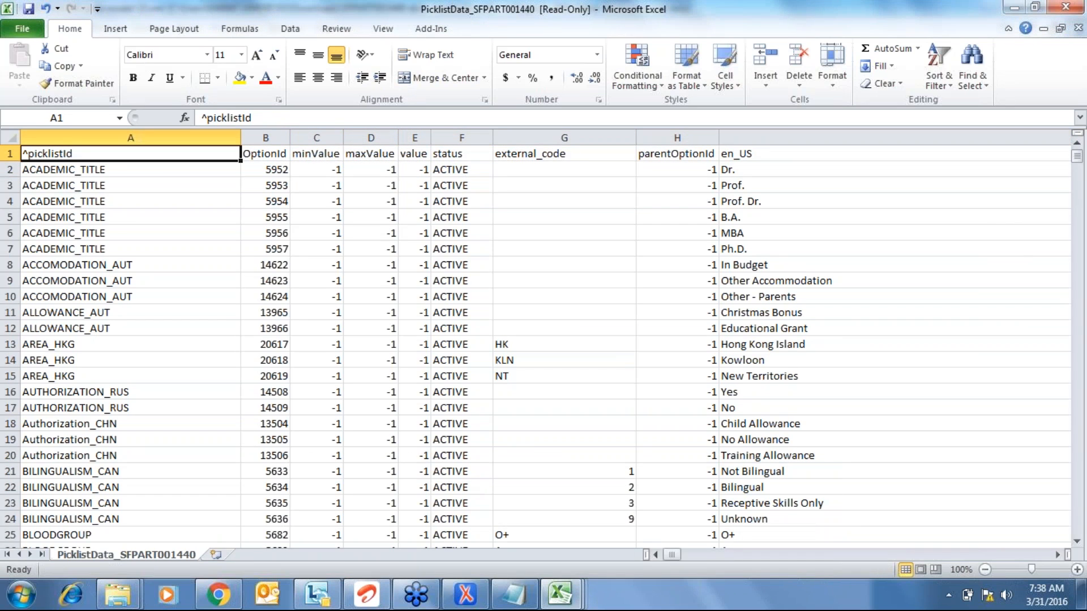
{"action": "key", "text": "ctrl+shift+Right"}
{"action": "key", "text": "ctrl+shift+Down"}
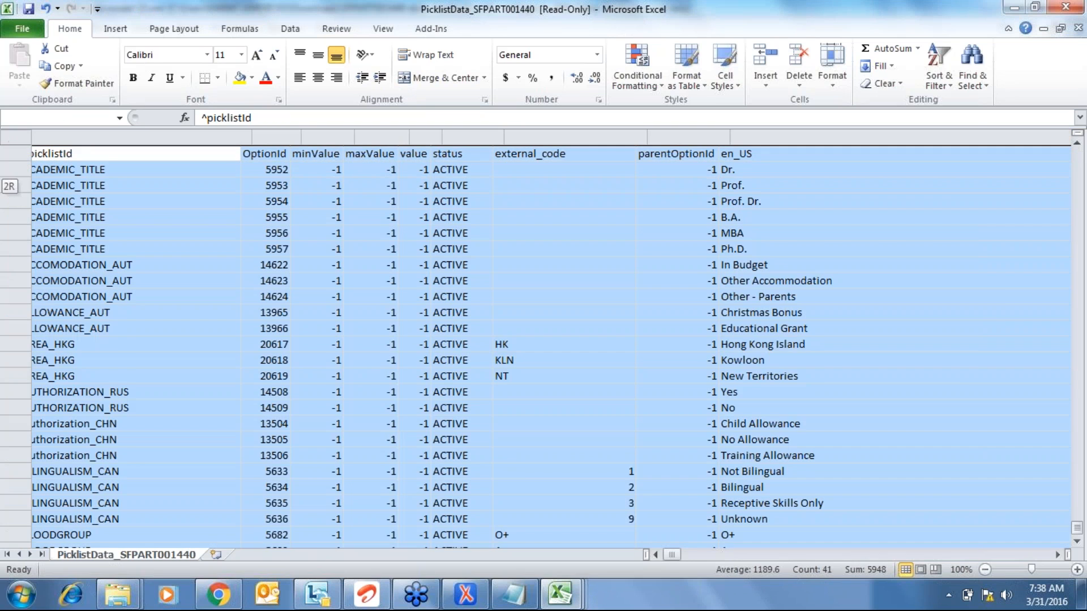
- Filter the picklistId column to show only the country and ISOCountryList picklists
{"action": "key", "text": "alt+d"}
{"action": "key", "text": "f"}
{"action": "key", "text": "f"}
{"action": "key", "text": "Right"}
{"action": "key", "text": "Left"}
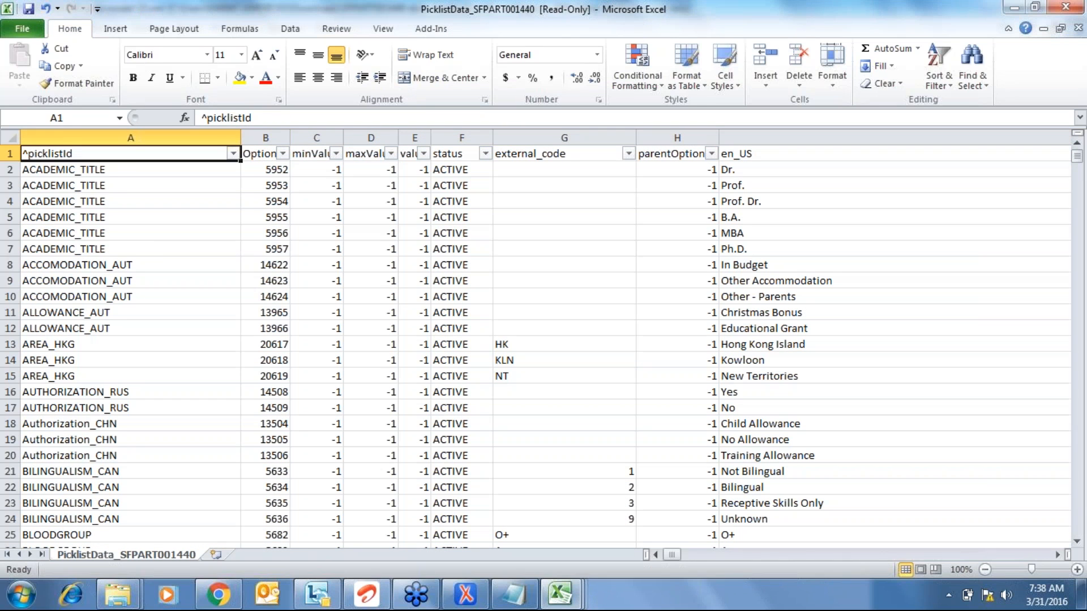
{"action": "key", "text": "alt+Down"}
{"action": "key", "text": "Down"}
{"action": "key", "text": "Tab"}
{"action": "key", "text": "Tab"}
{"action": "key", "text": "space"}
{"action": "key", "text": "shift+Tab"}
{"action": "type", "text": "country"}
{"action": "key", "text": "Tab"}
{"action": "key", "text": "space"}
{"action": "key", "text": "Down"}
{"action": "key", "text": "Down"}
{"action": "key", "text": "space"}
{"action": "key", "text": "Down"}
{"action": "key", "text": "space"}
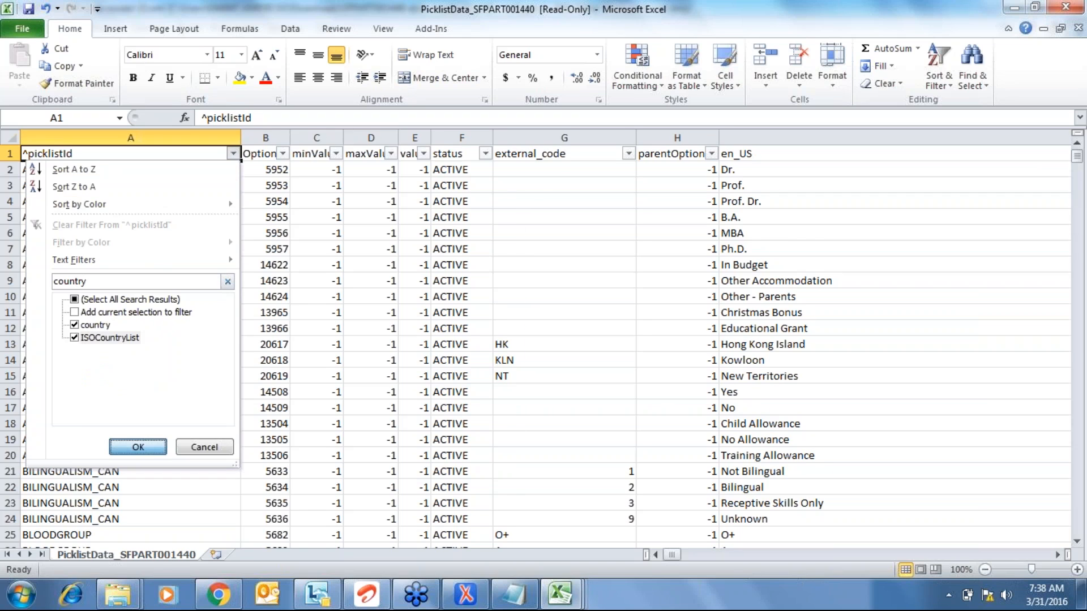
{"action": "key", "text": "Return"}
- Select the filtered country external codes to inspect them, then turn off the filter
{"action": "key", "text": "Right"}
{"action": "key", "text": "Right"}
{"action": "key", "text": "Right"}
{"action": "key", "text": "Right"}
{"action": "key", "text": "Right"}
{"action": "key", "text": "Right"}
{"action": "key", "text": "Down"}
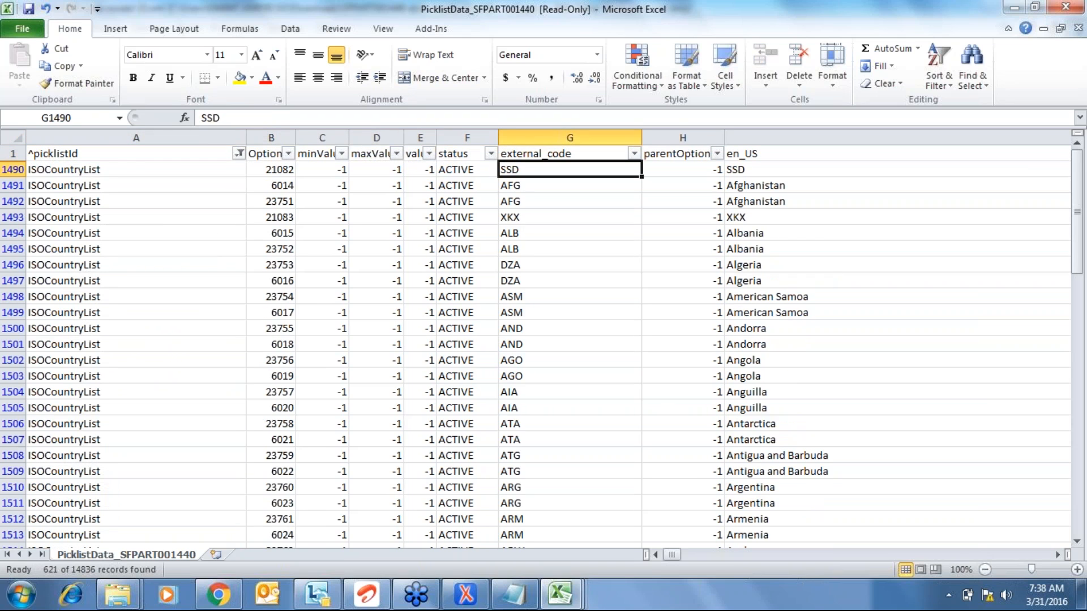
{"action": "key", "text": "ctrl+shift+Down"}
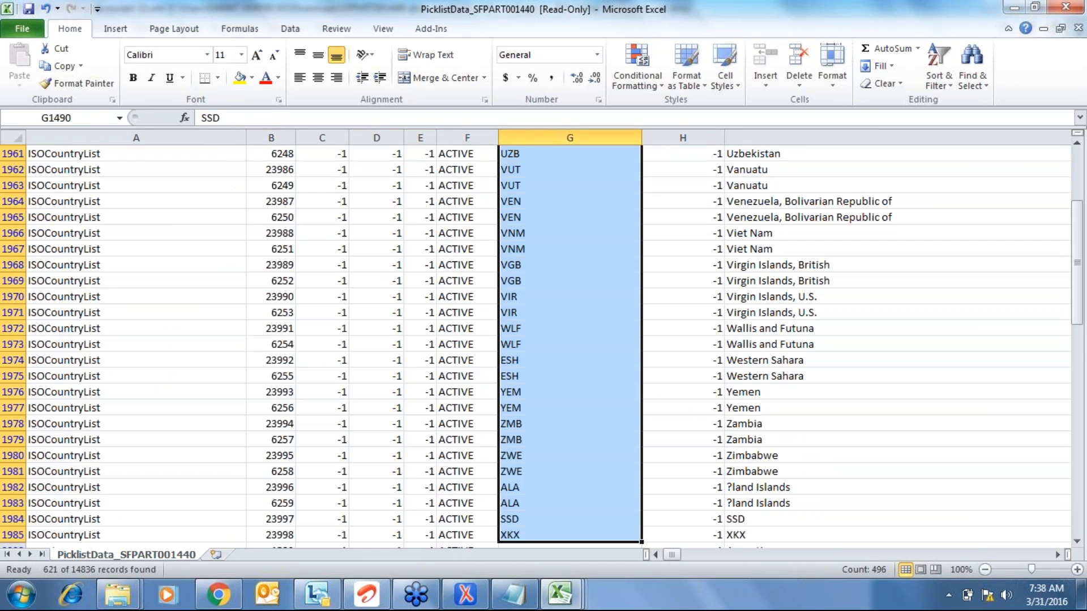
{"action": "key", "text": "ctrl+Up"}
{"action": "key", "text": "alt+d"}
{"action": "key", "text": "f"}
{"action": "key", "text": "f"}
{"action": "key", "text": "Down"}
{"action": "key", "text": "alt+Tab"}
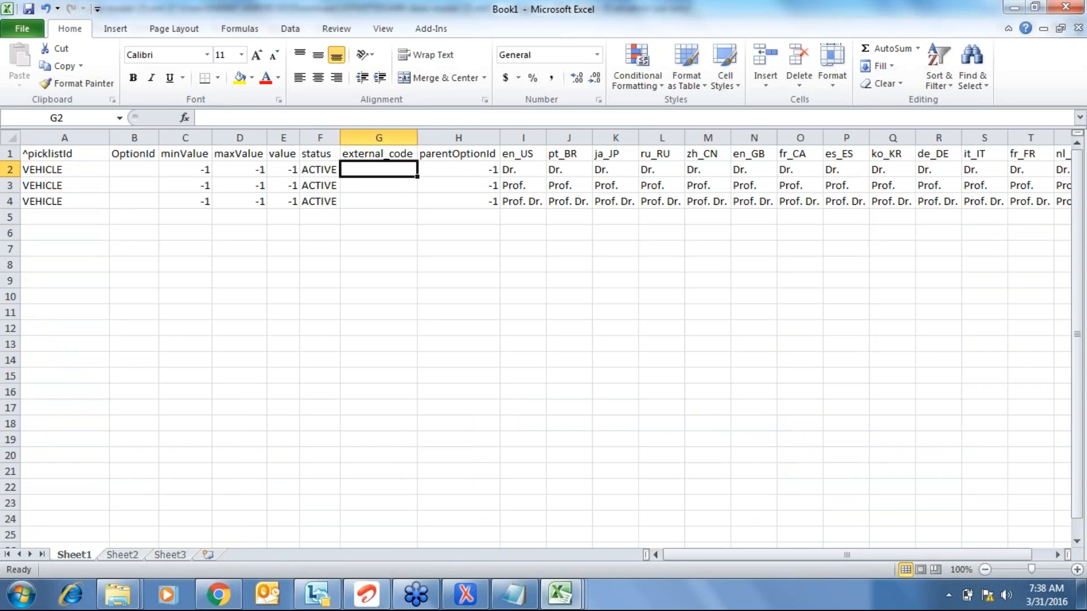
- Enter external codes BIKE, CAR and BUS in G2:G4
{"action": "type", "text": "BIKE"}
{"action": "key", "text": "Return"}
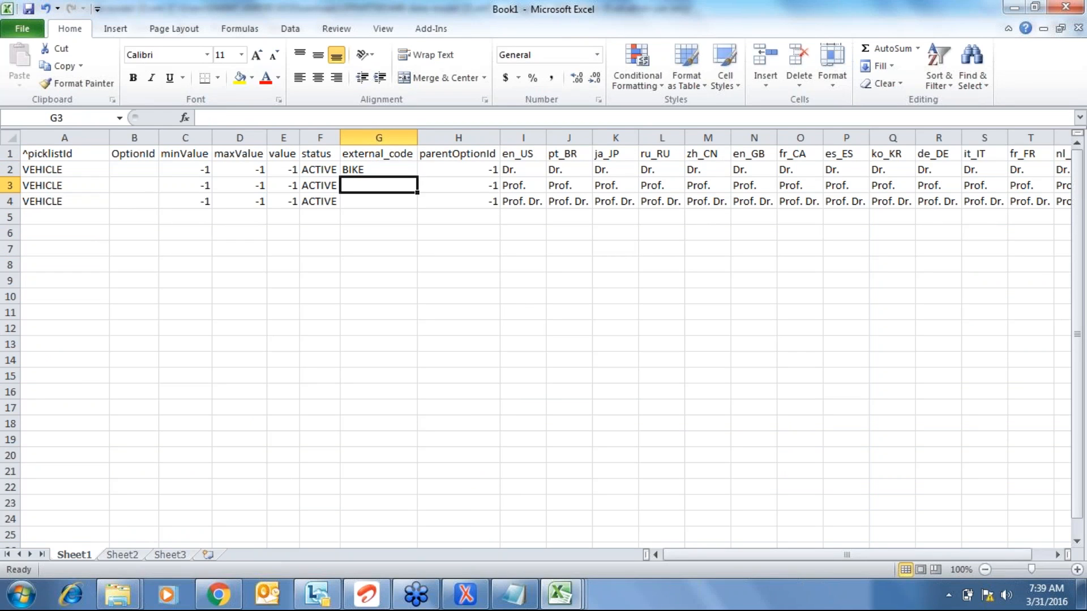
{"action": "type", "text": "CAR"}
{"action": "key", "text": "Return"}
{"action": "type", "text": "BUS"}
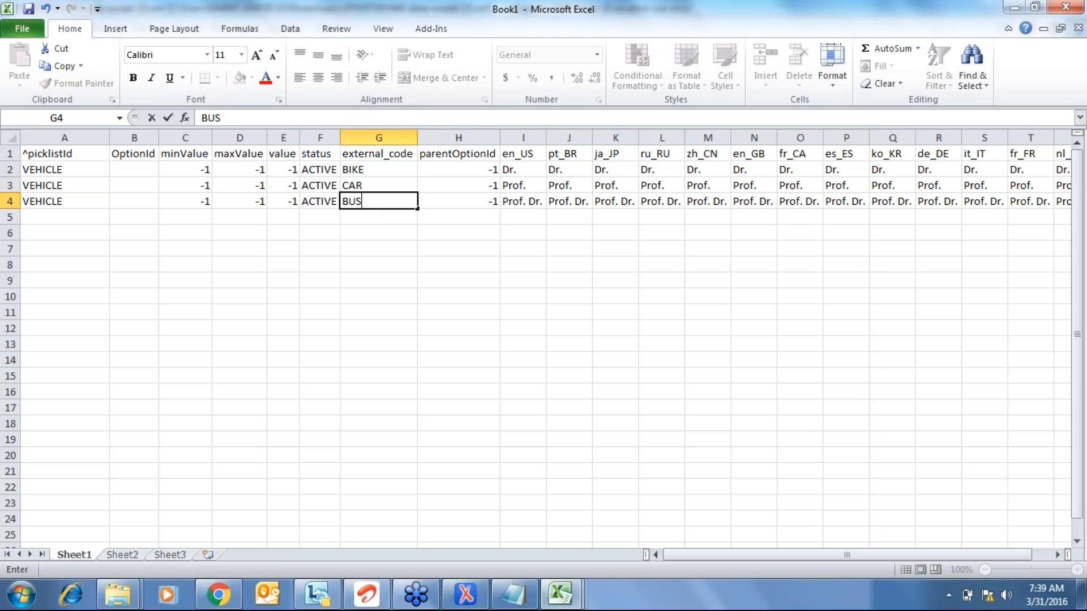
{"action": "key", "text": "Return"}
- Copy the CAR and BUS rows and paste them into rows 5 and 6
{"action": "key", "text": "Up"}
{"action": "key", "text": "Left"}
{"action": "key", "text": "Left"}
{"action": "key", "text": "Left"}
{"action": "key", "text": "Left"}
{"action": "key", "text": "Left"}
{"action": "key", "text": "Left"}
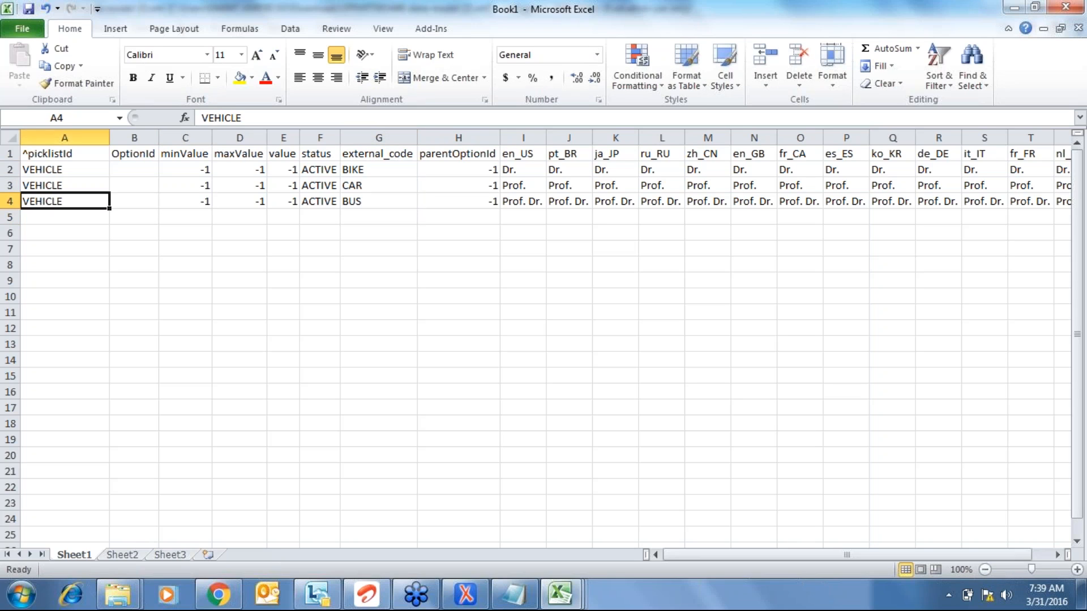
{"action": "key", "text": "Up"}
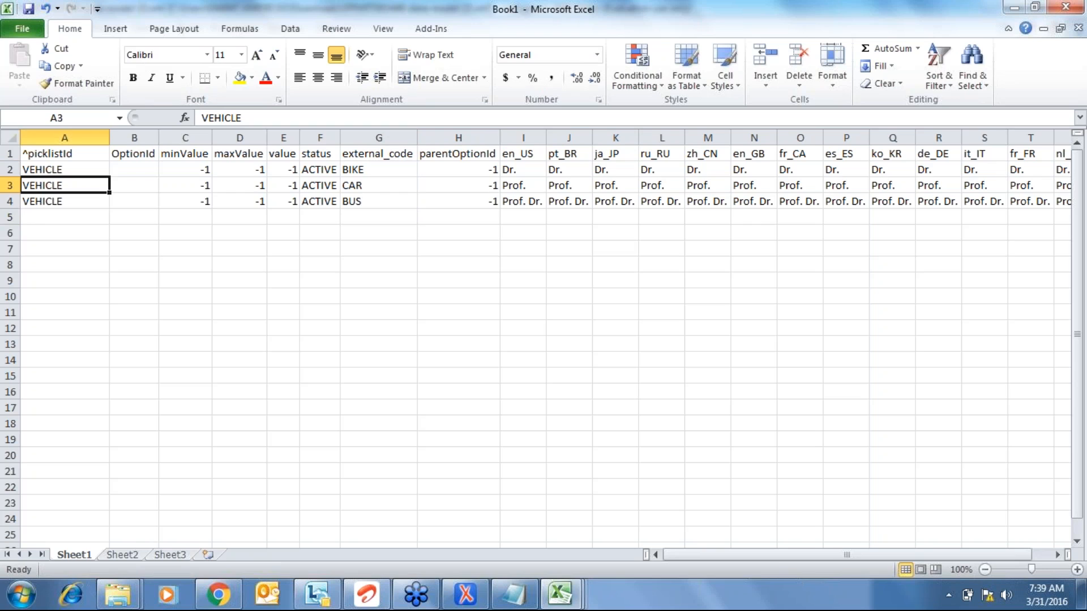
{"action": "key", "text": "shift+Down"}
{"action": "key", "text": "ctrl+shift+Right"}
{"action": "key", "text": "ctrl+c"}
{"action": "key", "text": "Down"}
{"action": "key", "text": "Down"}
{"action": "key", "text": "Return"}
{"action": "key", "text": "Right"}
{"action": "key", "text": "Page_Down"}
{"action": "key", "text": "Left"}
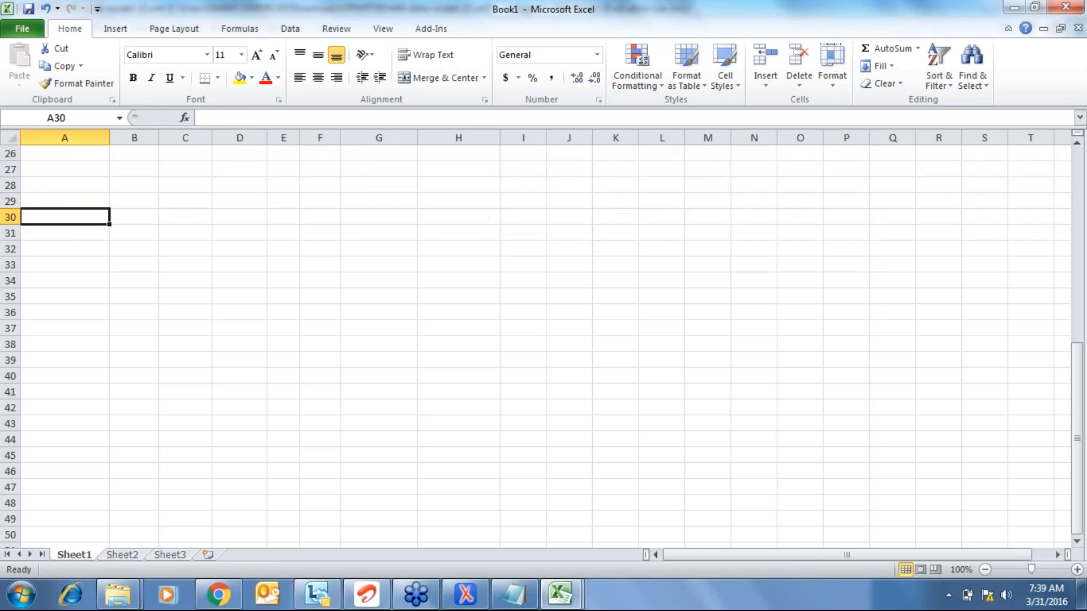
- Overwrite the duplicated codes in G5:G6 with LORRY and CONTAINER
{"action": "key", "text": "ctrl+Home"}
{"action": "key", "text": "Down"}
{"action": "key", "text": "Down"}
{"action": "key", "text": "Down"}
{"action": "key", "text": "Down"}
{"action": "key", "text": "Right"}
{"action": "key", "text": "Right"}
{"action": "key", "text": "Right"}
{"action": "key", "text": "Right"}
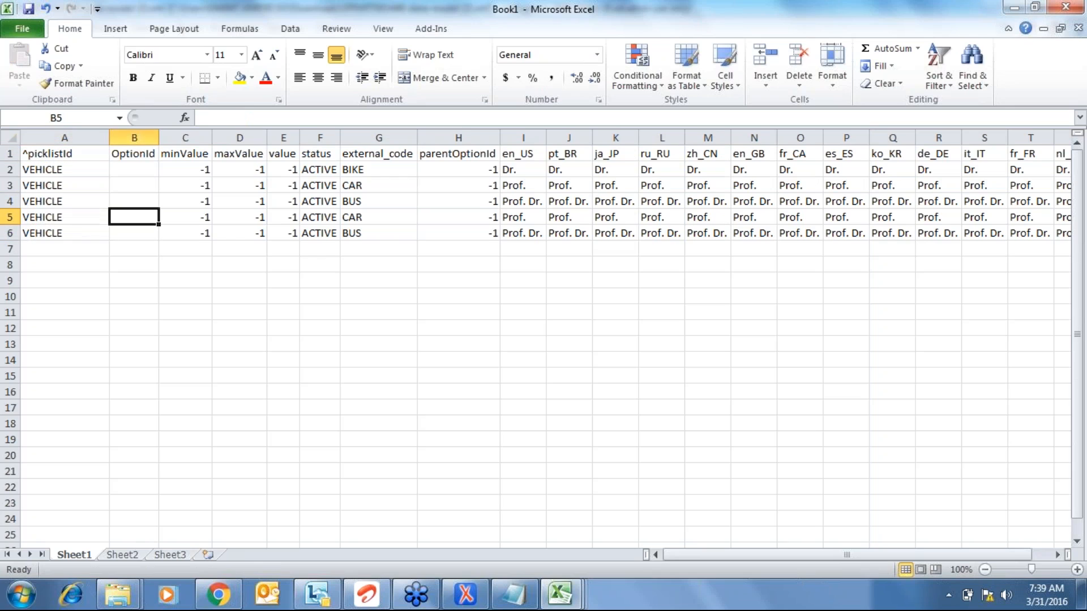
{"action": "key", "text": "Right"}
{"action": "key", "text": "Right"}
{"action": "type", "text": "LORRY"}
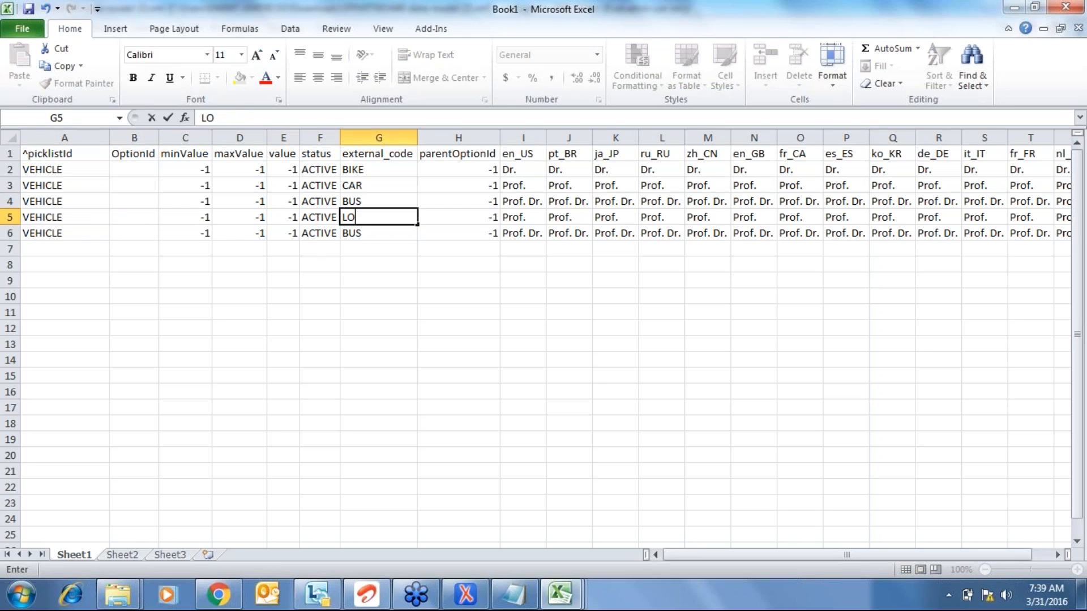
{"action": "key", "text": "Return"}
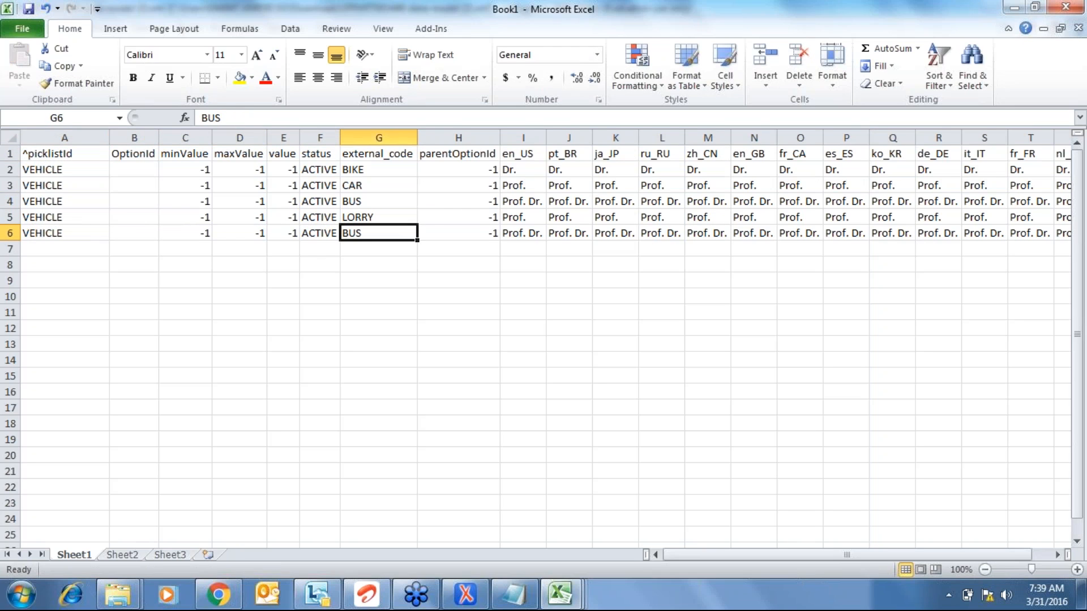
{"action": "type", "text": "CON"}
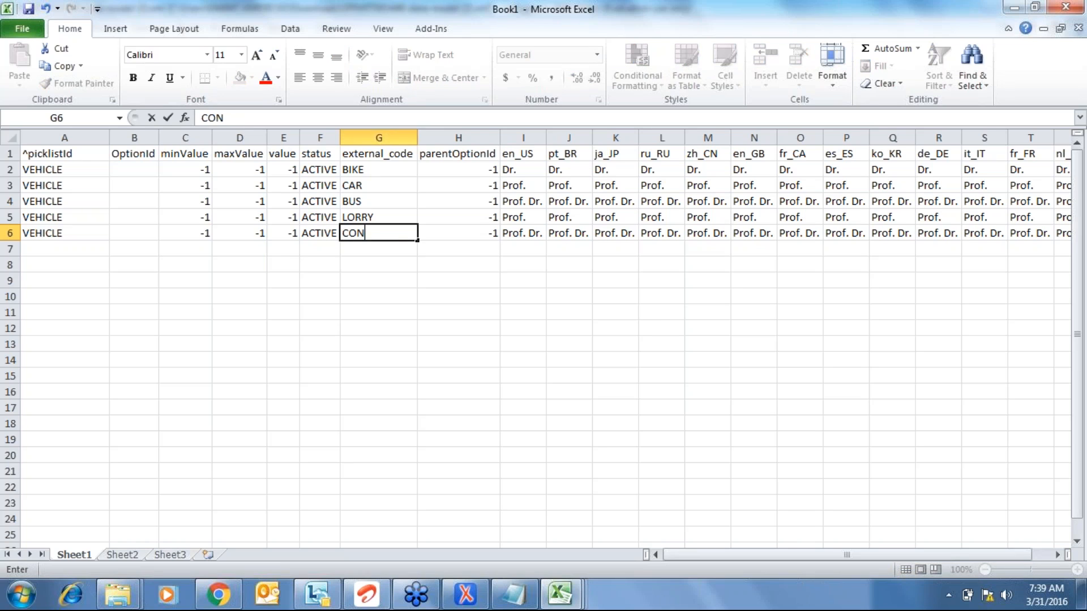
{"action": "type", "text": "TAINER"}
{"action": "key", "text": "Return"}
{"action": "key", "text": "Up"}
{"action": "key", "text": "Up"}
{"action": "key", "text": "Up"}
{"action": "key", "text": "Up"}
- Copy the five external codes BIKE, CAR, BUS, LORRY and CONTAINER into the en_US label column
{"action": "key", "text": "Down"}
{"action": "key", "text": "Down"}
{"action": "key", "text": "Down"}
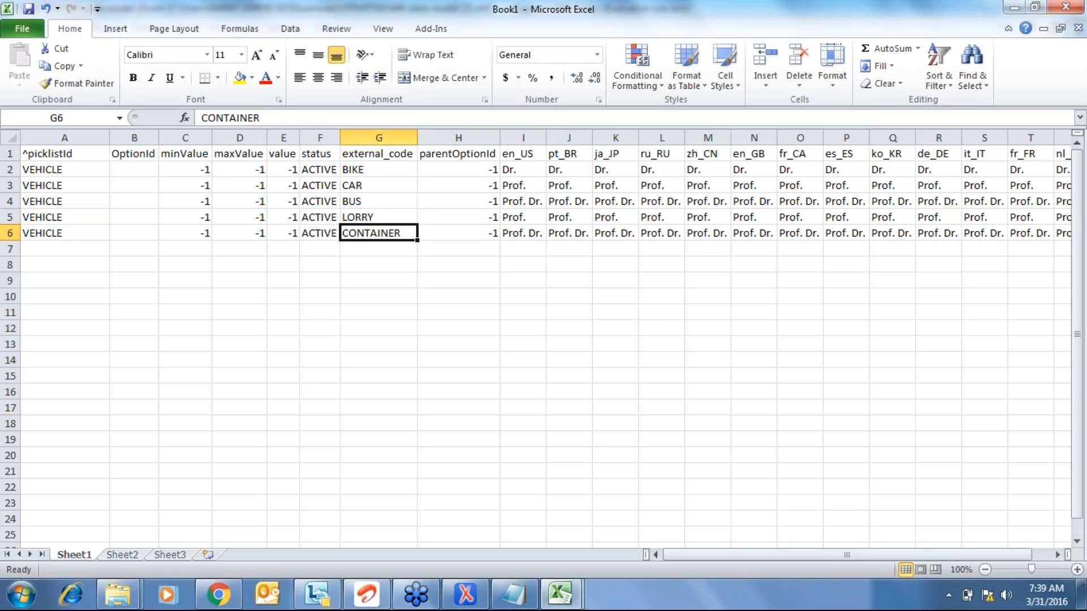
{"action": "key", "text": "Up"}
{"action": "key", "text": "Up"}
{"action": "key", "text": "Up"}
{"action": "key", "text": "Up"}
{"action": "key", "text": "ctrl+shift+Down"}
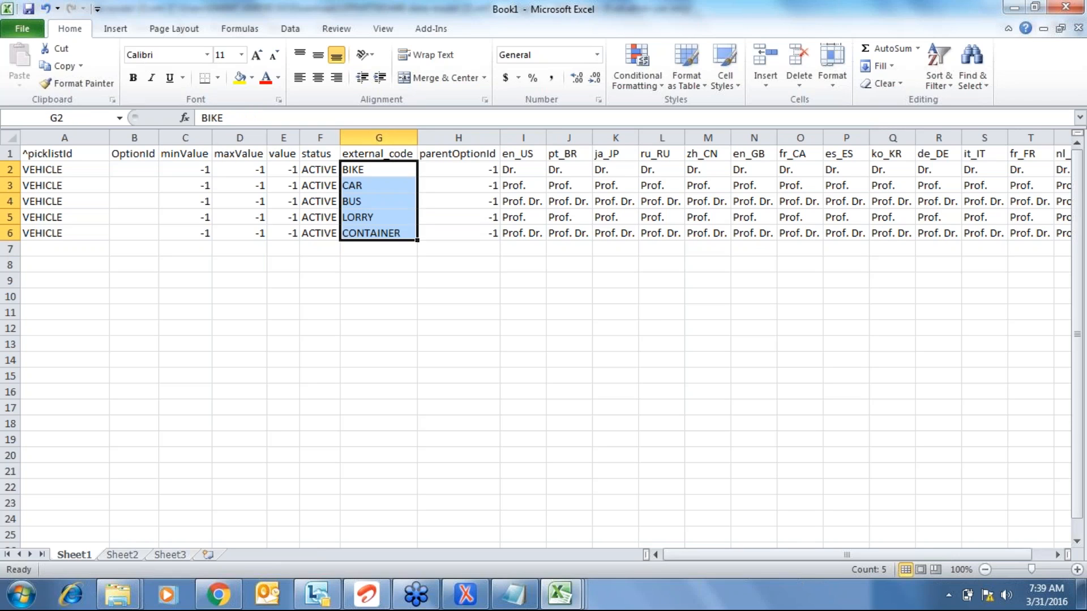
{"action": "key", "text": "ctrl+c"}
{"action": "key", "text": "Right"}
{"action": "key", "text": "Right"}
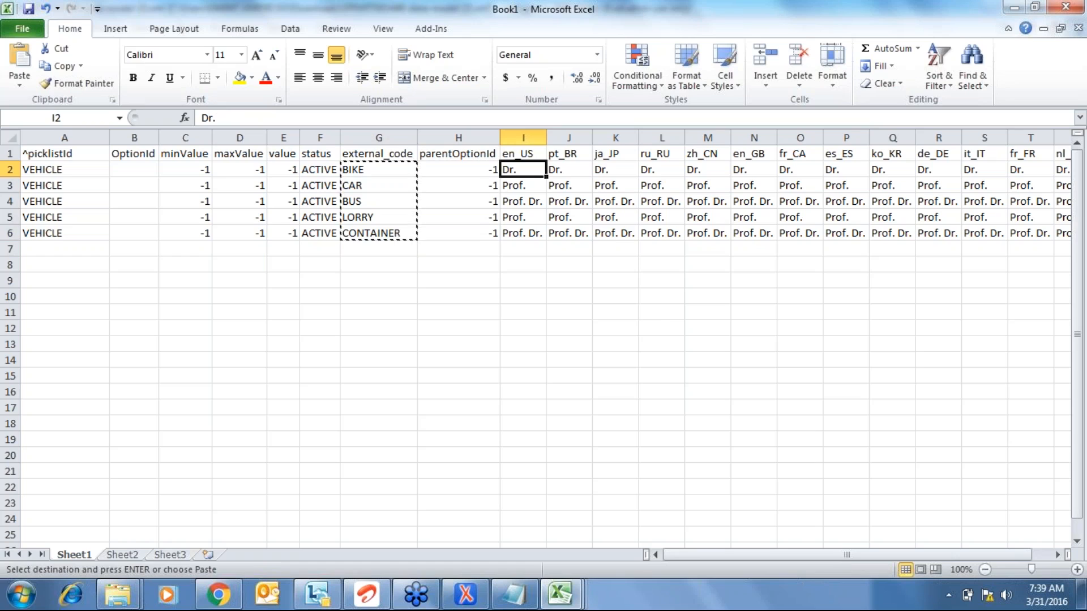
{"action": "key", "text": "Return"}
- Shorten the CONTAINER external code to CONT
{"action": "key", "text": "Left"}
{"action": "key", "text": "Left"}
{"action": "key", "text": "ctrl+Down"}
{"action": "key", "text": "Up"}
{"action": "key", "text": "Down"}
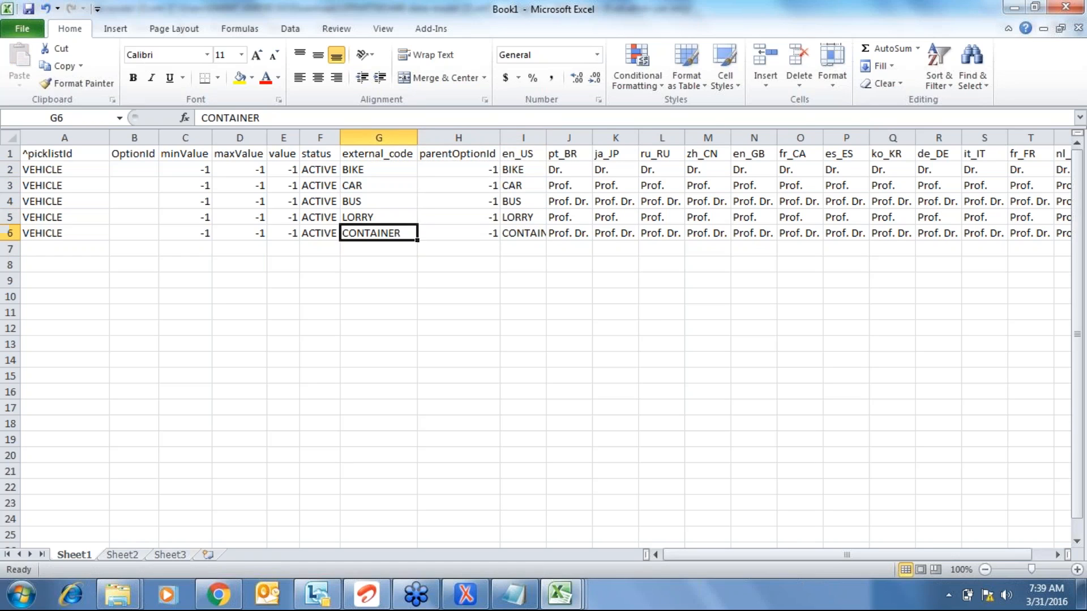
{"action": "type", "text": "CON"}
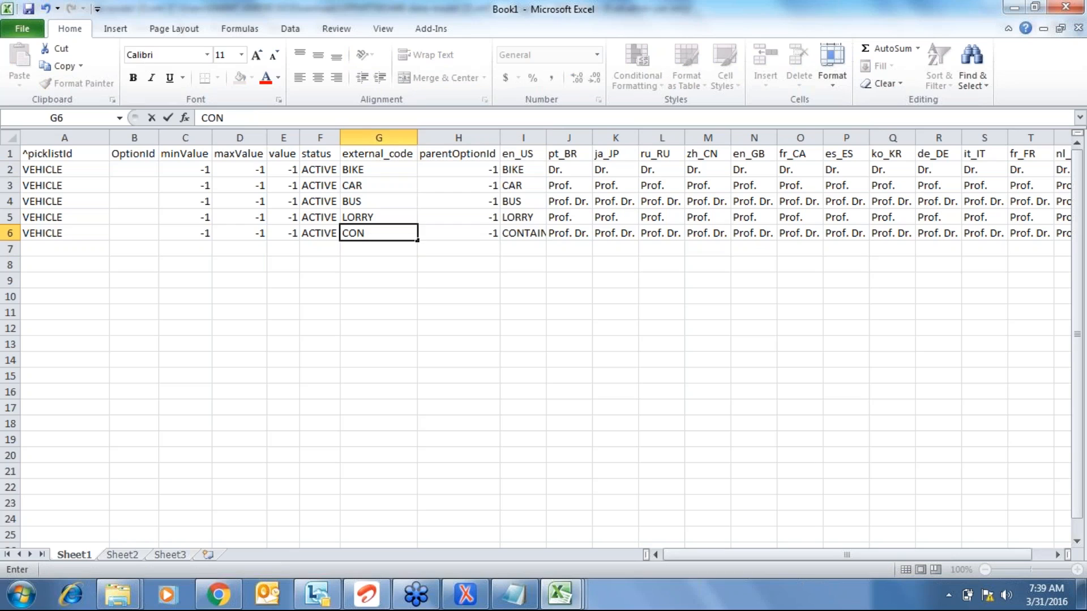
{"action": "type", "text": "T"}
{"action": "key", "text": "Return"}
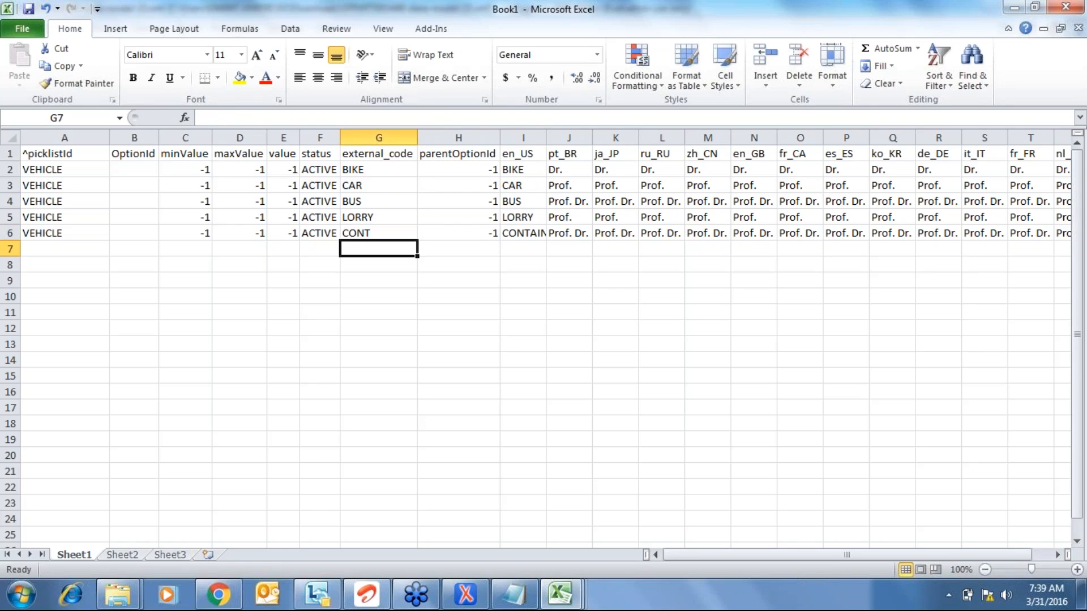
- Copy the five en_US labels into the en_GB column
{"action": "key", "text": "Up"}
{"action": "key", "text": "Up"}
{"action": "key", "text": "Up"}
{"action": "key", "text": "Up"}
{"action": "key", "text": "Up"}
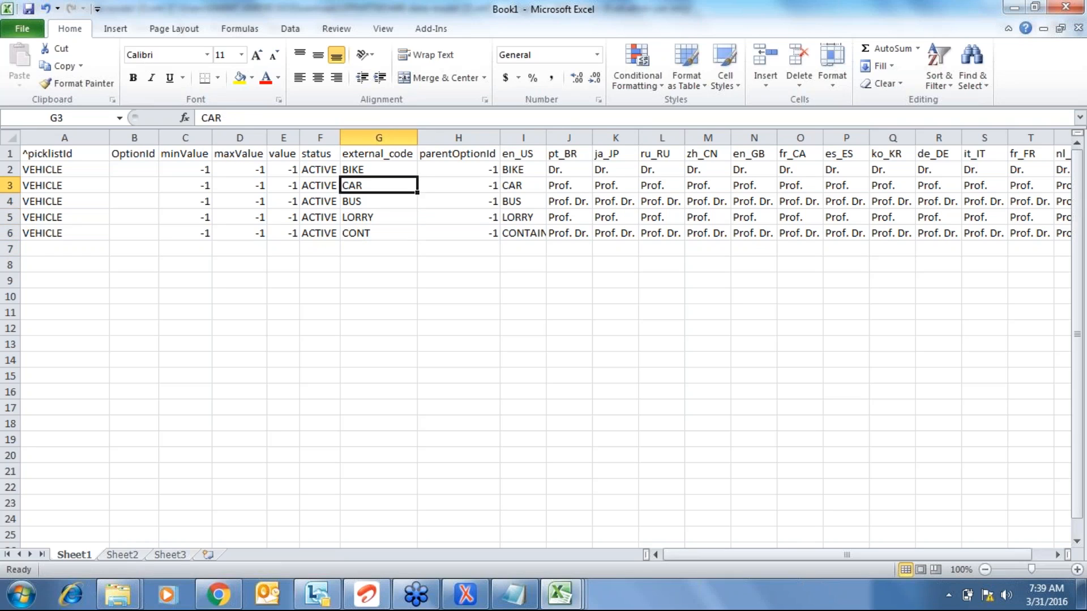
{"action": "key", "text": "Right"}
{"action": "key", "text": "Right"}
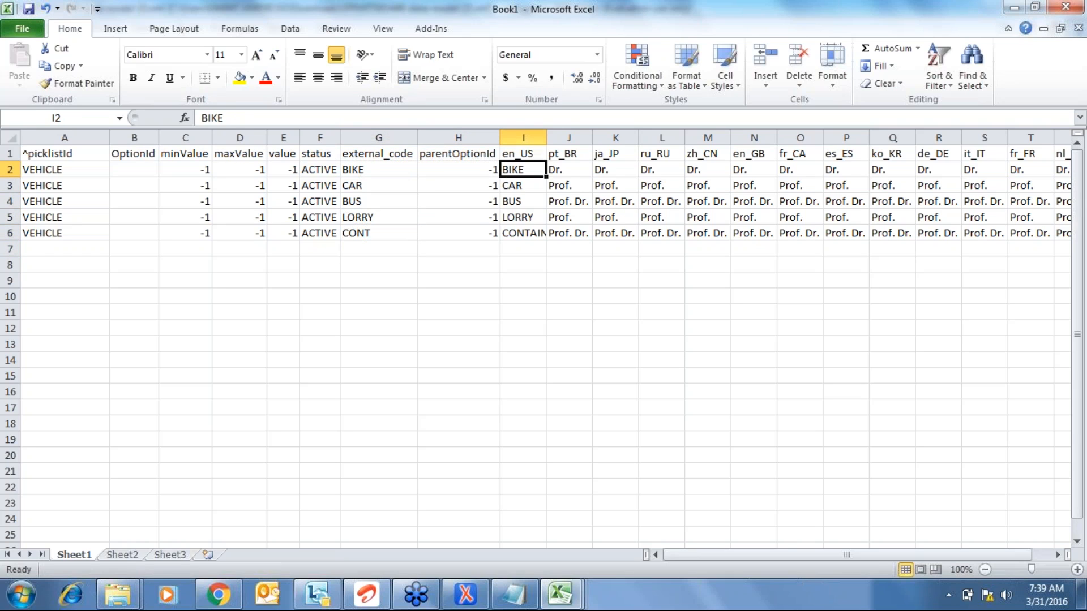
{"action": "key", "text": "ctrl+shift+Down"}
{"action": "key", "text": "Right"}
{"action": "key", "text": "Right"}
{"action": "key", "text": "Right"}
{"action": "key", "text": "Right"}
{"action": "key", "text": "Right"}
{"action": "key", "text": "Right"}
{"action": "key", "text": "Right"}
{"action": "key", "text": "Right"}
{"action": "key", "text": "Right"}
{"action": "key", "text": "Right"}
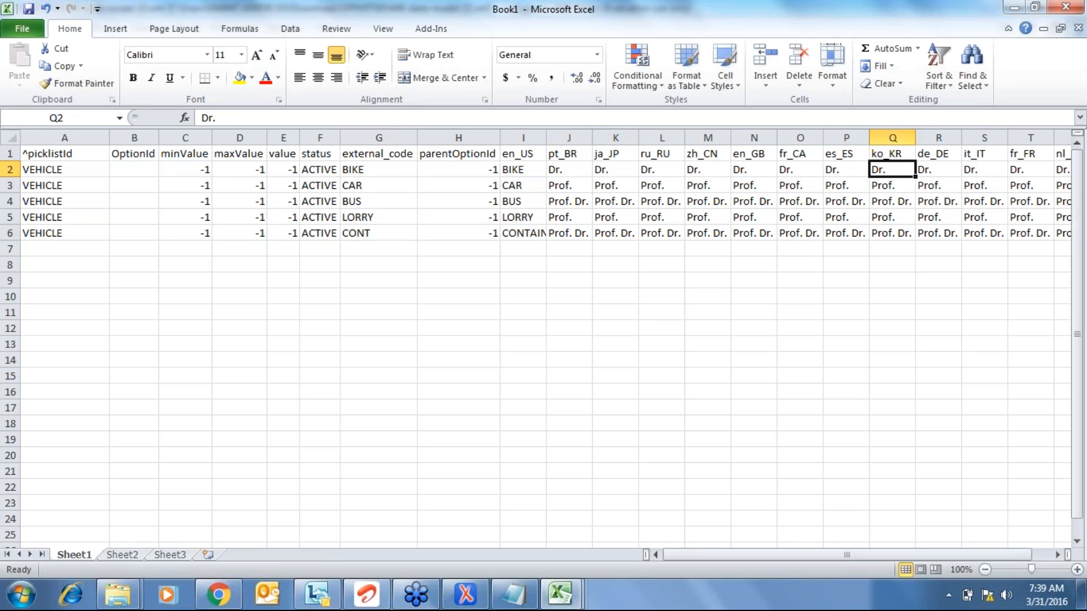
{"action": "key", "text": "ctrl+Left"}
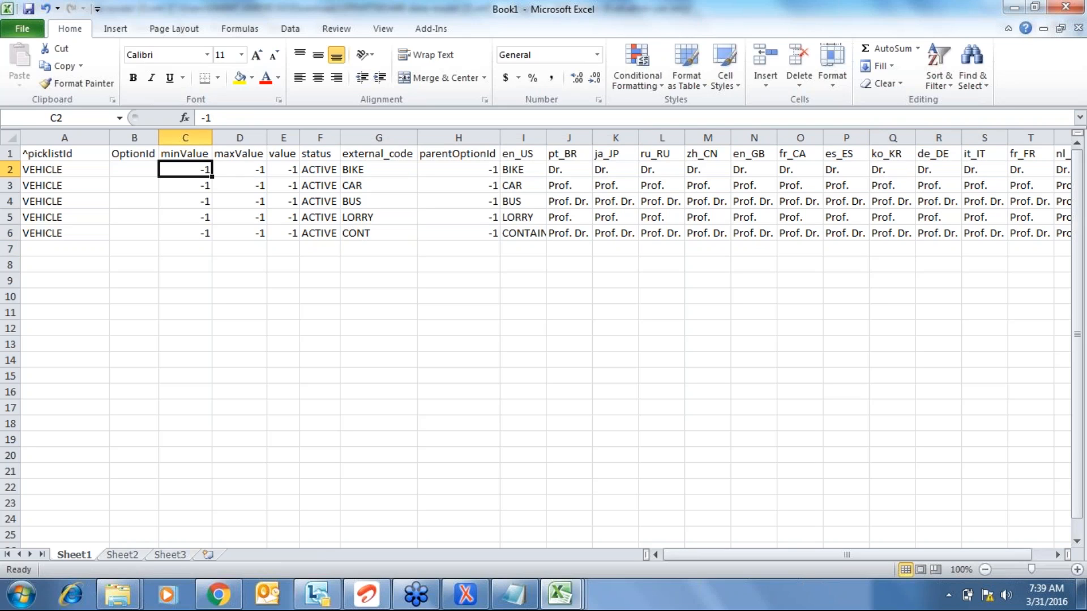
{"action": "key", "text": "Up"}
{"action": "key", "text": "Right"}
{"action": "key", "text": "Right"}
{"action": "key", "text": "Right"}
{"action": "key", "text": "Right"}
{"action": "key", "text": "Right"}
{"action": "key", "text": "Right"}
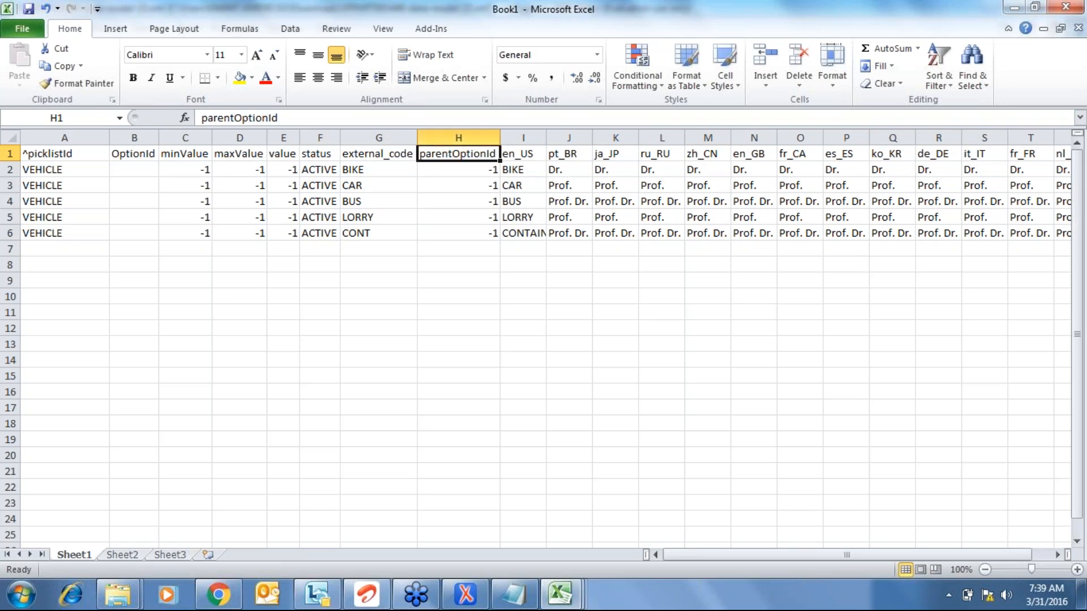
{"action": "key", "text": "Down"}
{"action": "key", "text": "ctrl+shift+Down"}
{"action": "key", "text": "ctrl+c"}
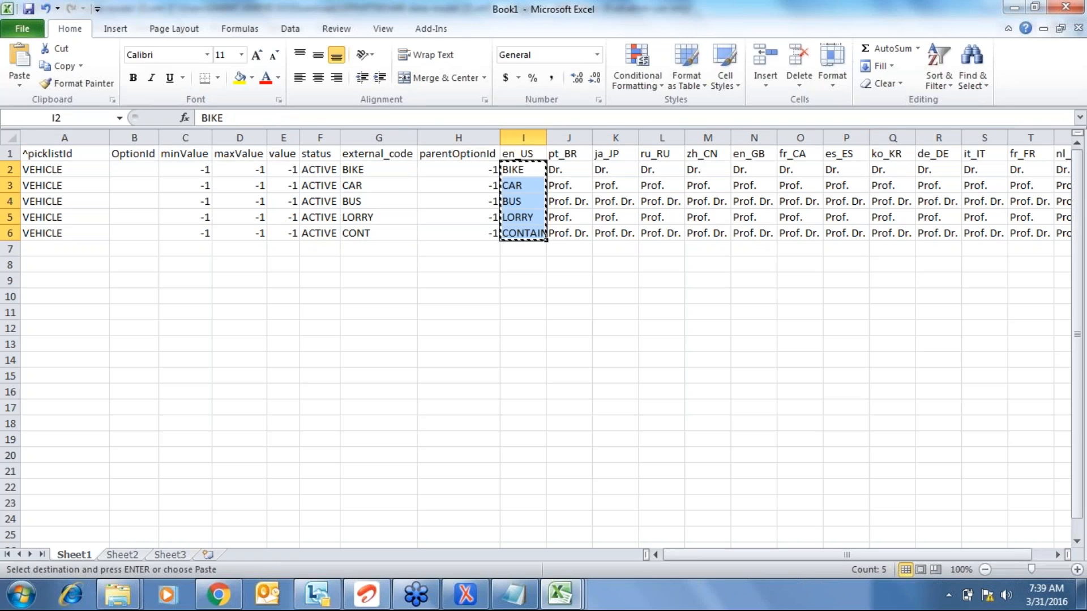
{"action": "key", "text": "Right"}
{"action": "key", "text": "Right"}
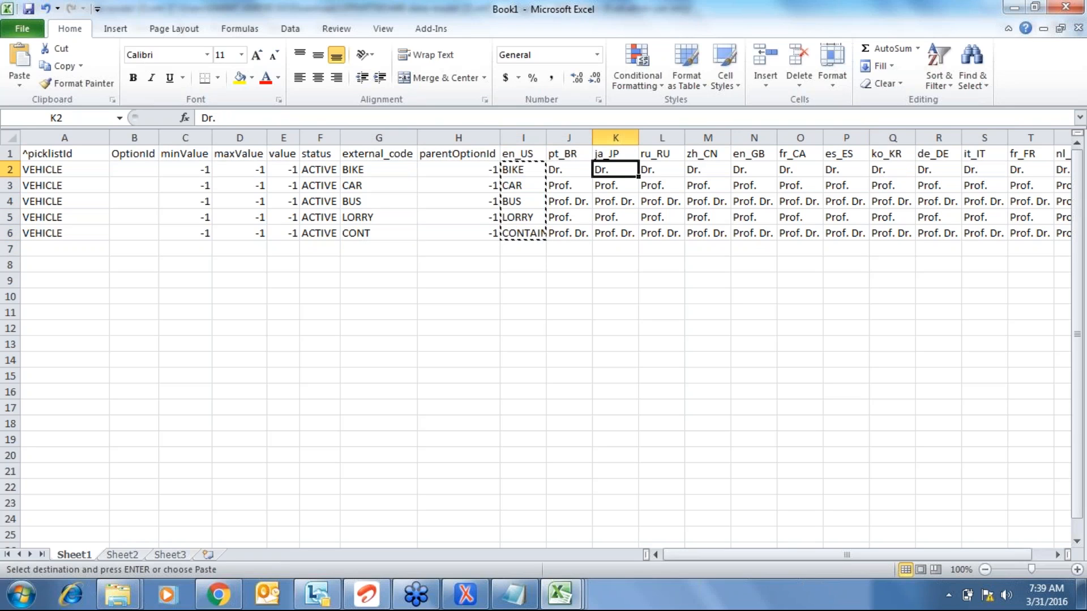
{"action": "key", "text": "Left"}
{"action": "key", "text": "Right"}
{"action": "key", "text": "Right"}
{"action": "key", "text": "Right"}
{"action": "key", "text": "Right"}
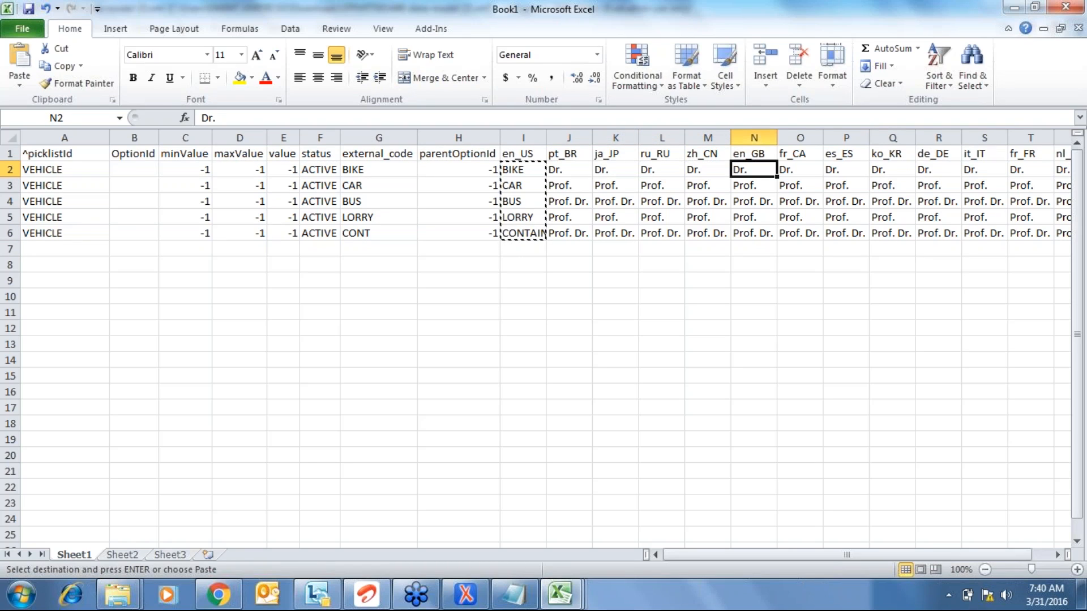
{"action": "key", "text": "Return"}
{"action": "key", "text": "Left"}
{"action": "key", "text": "Left"}
{"action": "key", "text": "Left"}
{"action": "key", "text": "Left"}
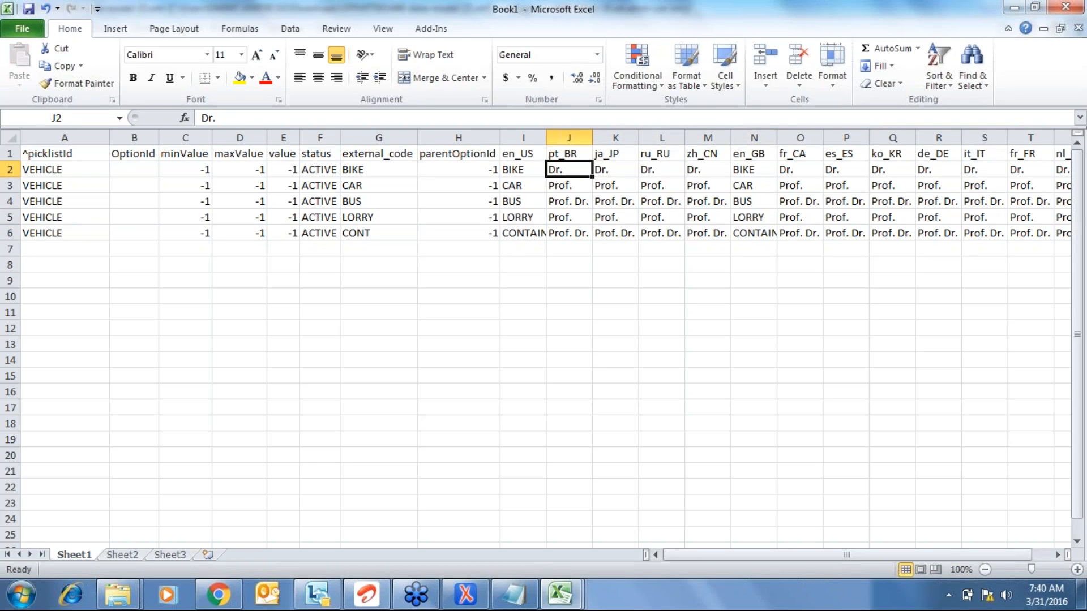
- Delete the unused language columns pt_BR through zh_CN and fr_CA through nl_NL
{"action": "key", "text": "ctrl+space"}
{"action": "key", "text": "shift+Right"}
{"action": "key", "text": "shift+Right"}
{"action": "key", "text": "shift+Right"}
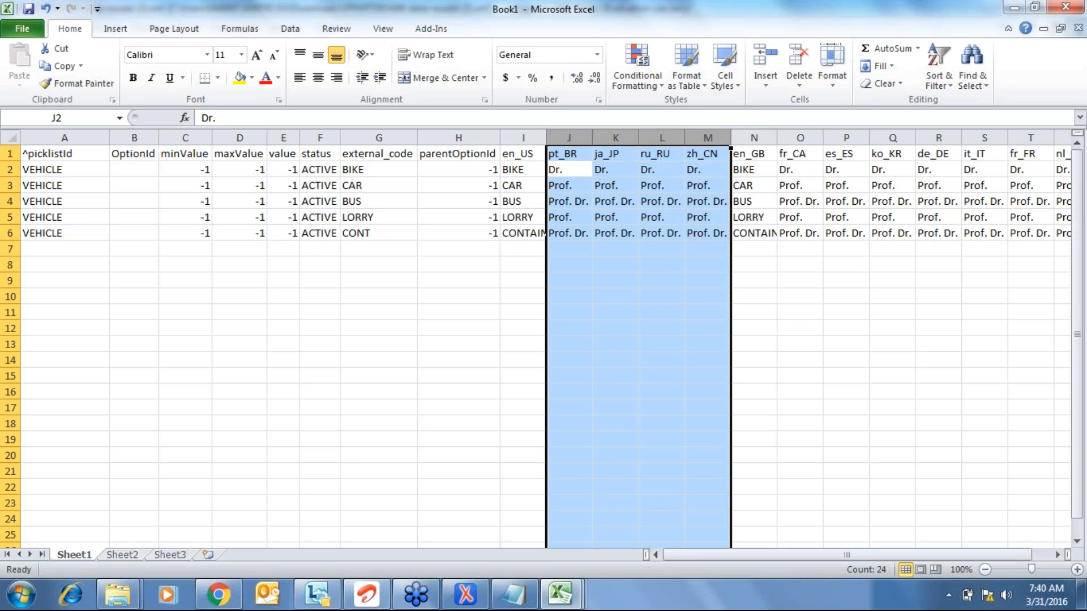
{"action": "key", "text": "ctrl+minus"}
{"action": "key", "text": "Right"}
{"action": "key", "text": "Up"}
{"action": "key", "text": "ctrl+space"}
{"action": "key", "text": "ctrl+shift+Right"}
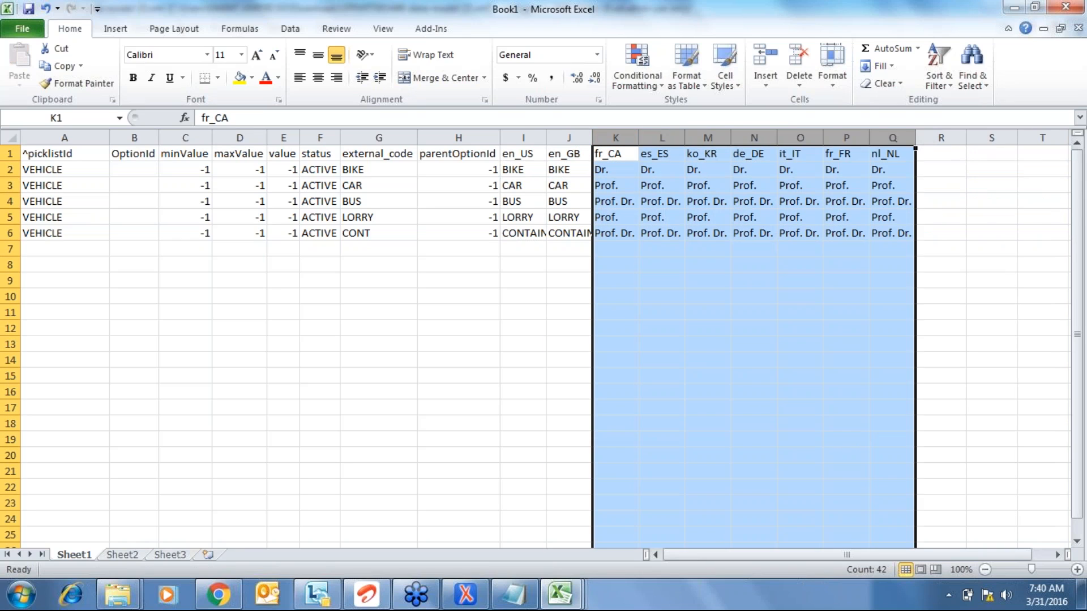
{"action": "key", "text": "ctrl+minus"}
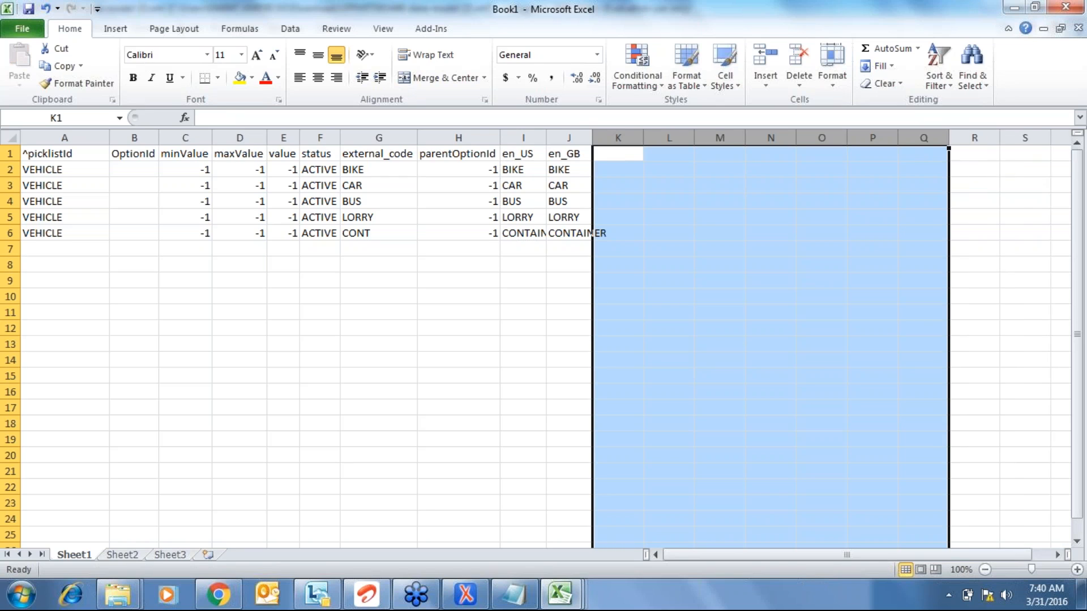
- Auto-fit every column width on the sheet to its contents
{"action": "key", "text": "ctrl+a"}
{"action": "key", "text": "alt+o"}
{"action": "key", "text": "c"}
{"action": "key", "text": "a"}
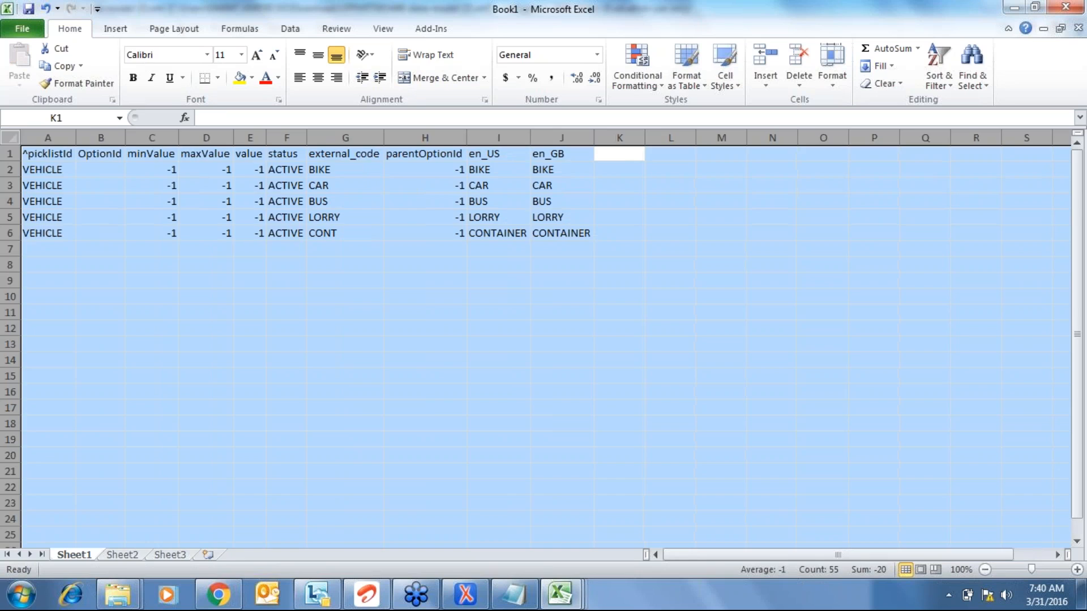
{"action": "key", "text": "Left"}
{"action": "key", "text": "Left"}
{"action": "key", "text": "Left"}
{"action": "key", "text": "Left"}
{"action": "key", "text": "Left"}
{"action": "key", "text": "Left"}
{"action": "key", "text": "Left"}
{"action": "key", "text": "Left"}
{"action": "key", "text": "Left"}
{"action": "key", "text": "Left"}
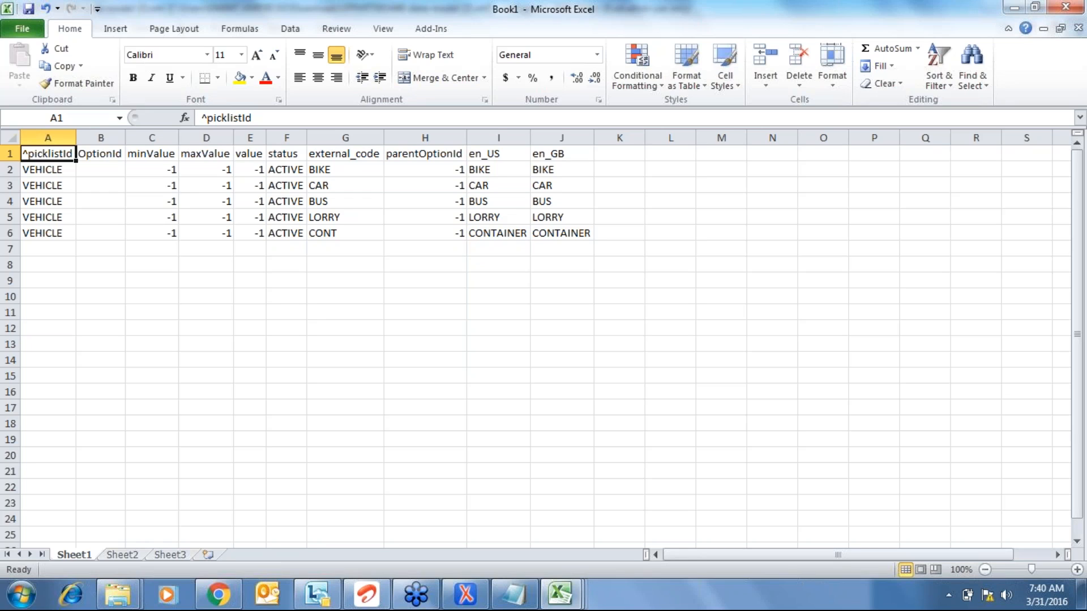
- Check the VEHICLE picklist id in column A and open the save dialog
{"action": "left_click", "coordinate": [48, 170]}
{"action": "left_click", "coordinate": [47, 185]}
{"action": "left_click", "coordinate": [47, 154]}
{"action": "left_click", "coordinate": [47, 170]}
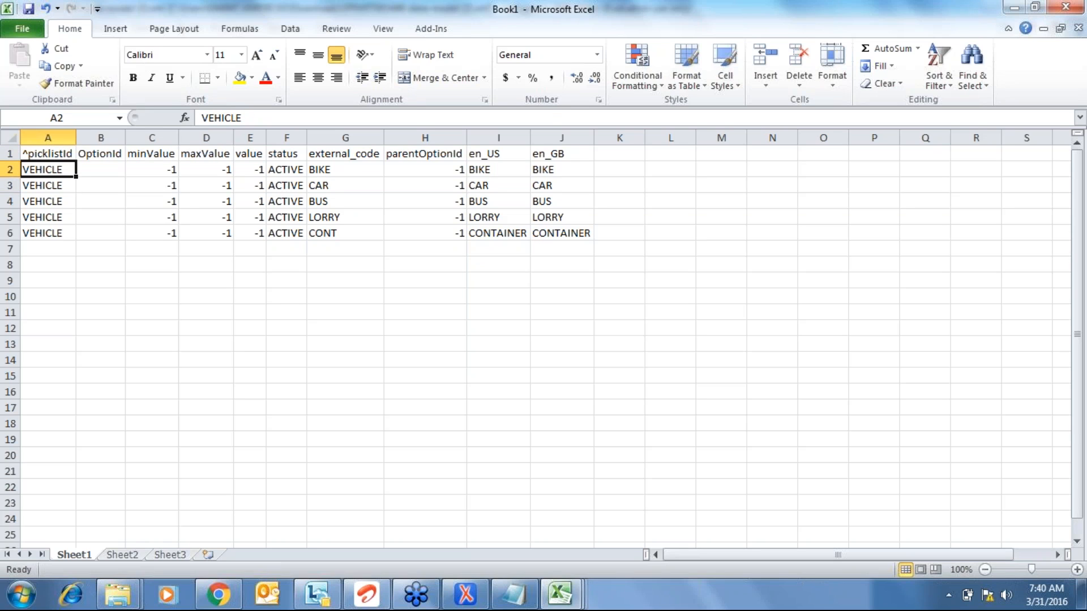
{"action": "key", "text": "ctrl+s"}
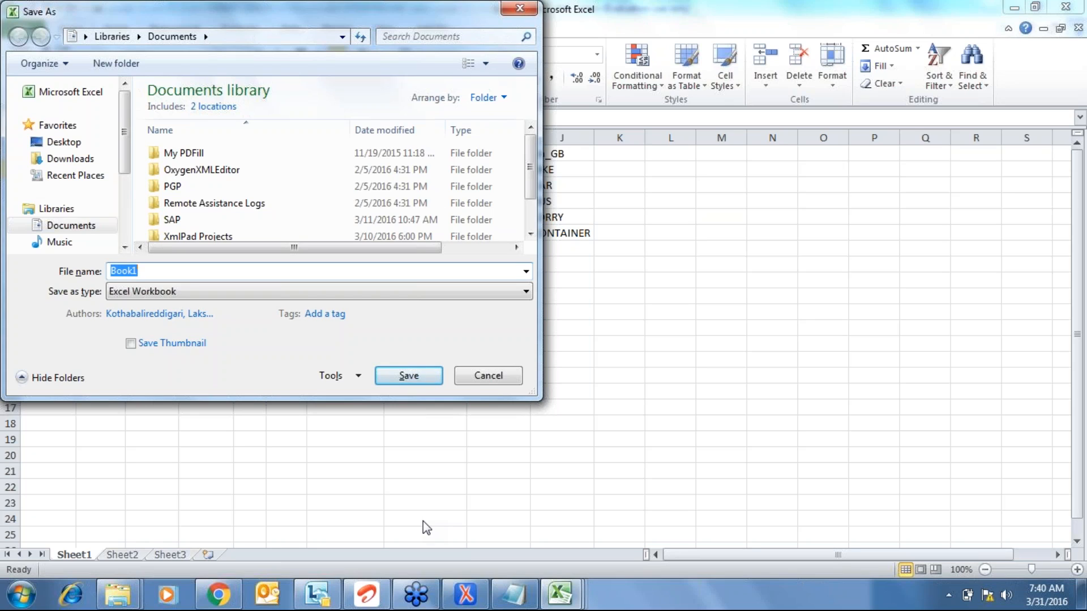
- Save the active sheet to the Desktop as Vehicle in CSV (Comma delimited) format
{"action": "left_click", "coordinate": [80, 142]}
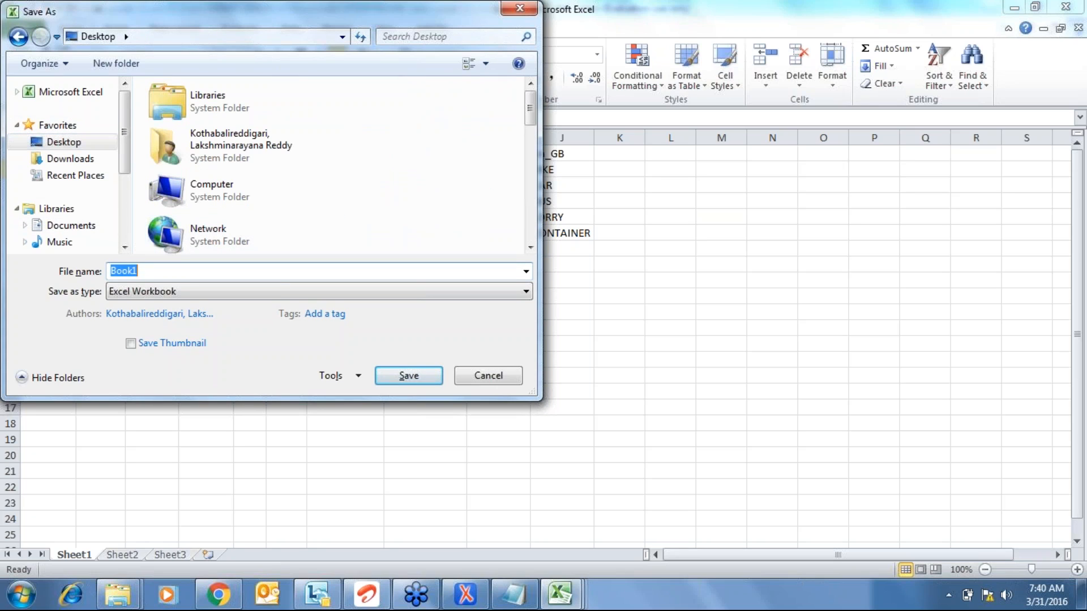
{"action": "type", "text": "Vehicle"}
{"action": "left_click", "coordinate": [468, 291]}
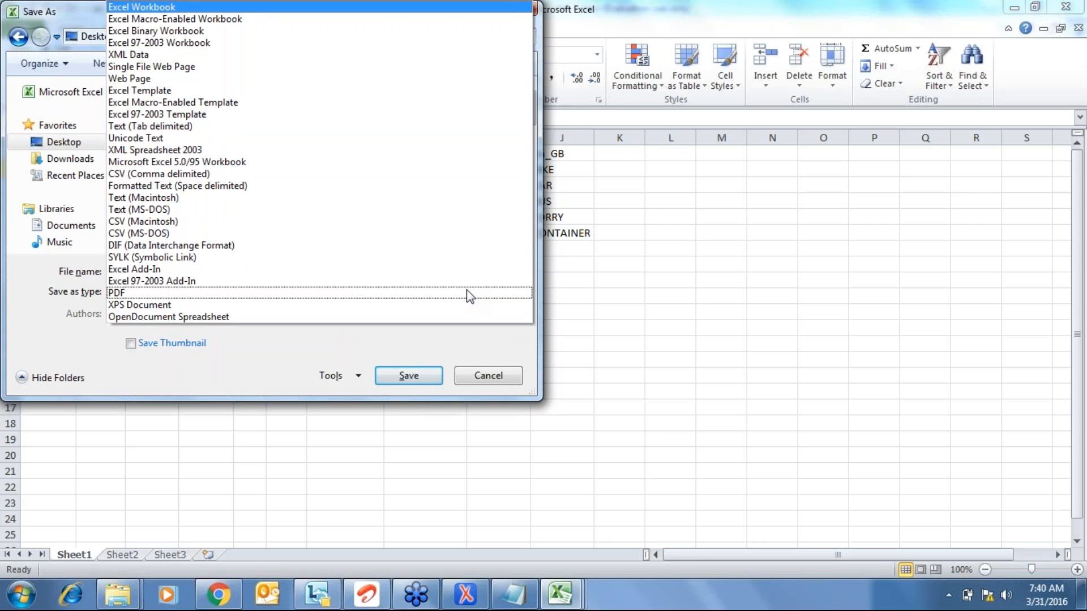
{"action": "key", "text": "c"}
{"action": "key", "text": "s"}
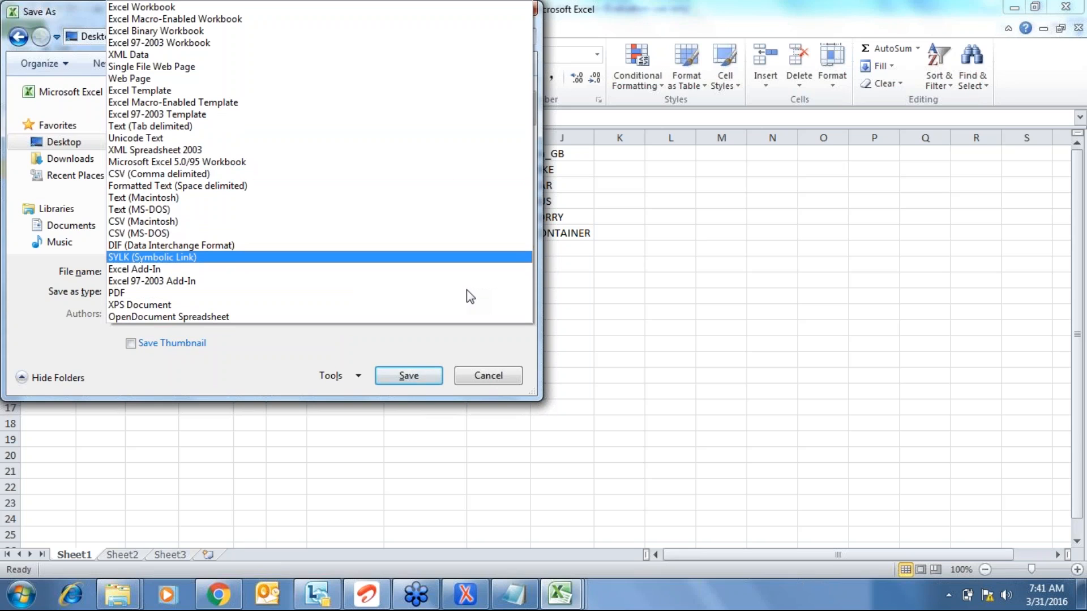
{"action": "left_click", "coordinate": [212, 173]}
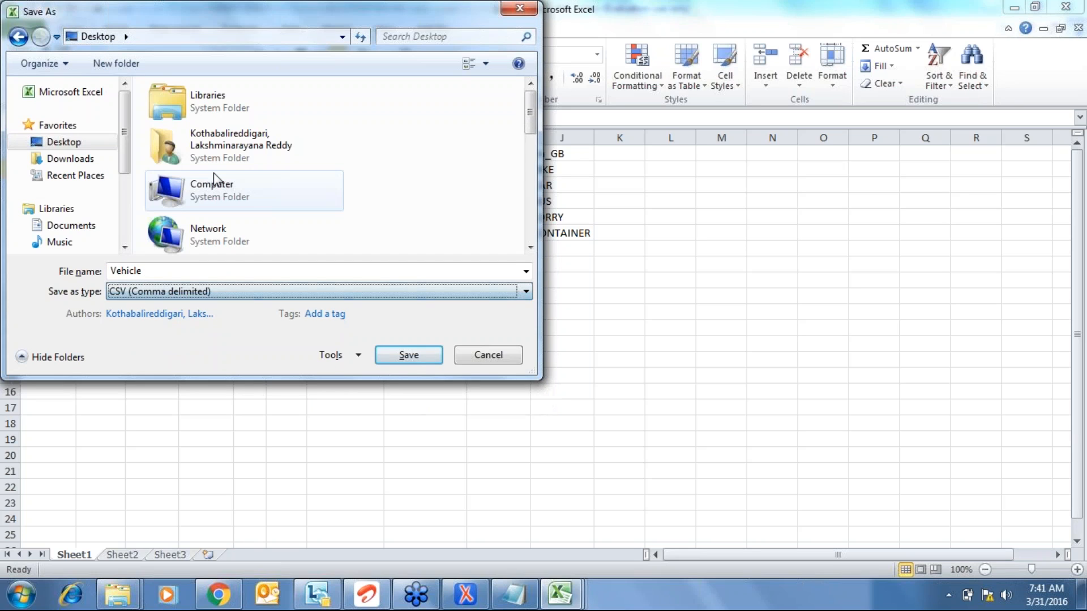
{"action": "left_click", "coordinate": [409, 353]}
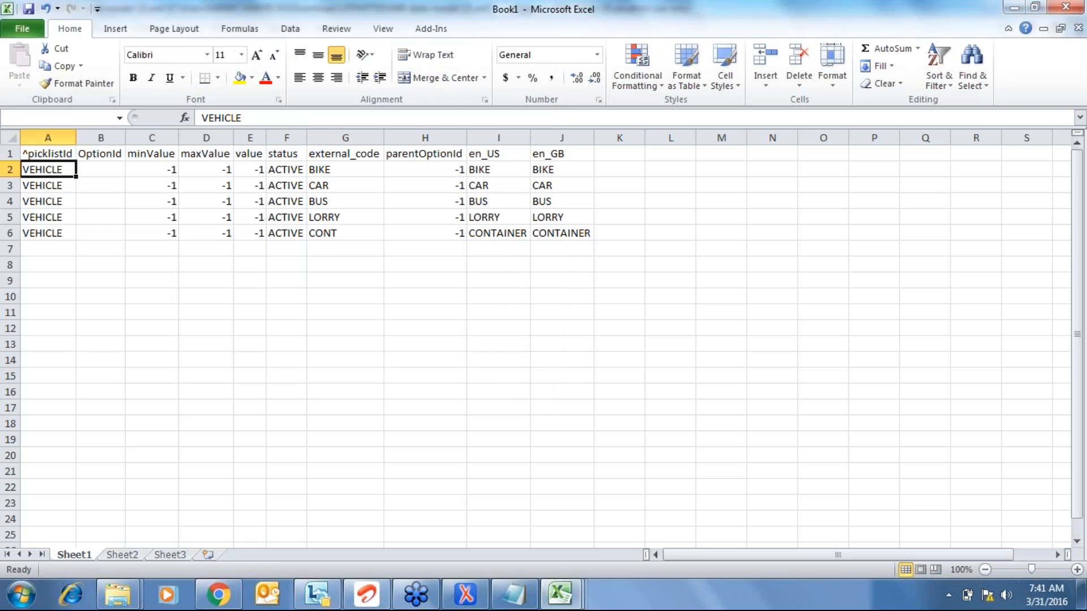
{"action": "left_click", "coordinate": [513, 346]}
{"action": "left_click", "coordinate": [484, 350]}
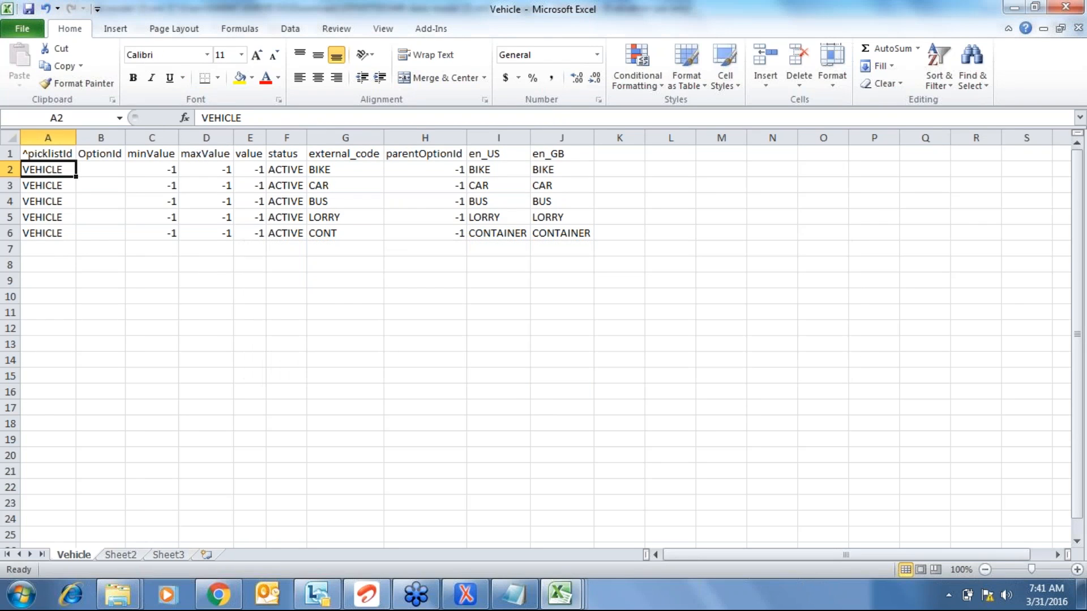
{"action": "left_click", "coordinate": [332, 316]}
- Close the Vehicle workbook, saving changes and keeping the CSV format
{"action": "key", "text": "ctrl+Up"}
{"action": "key", "text": "ctrl+Up"}
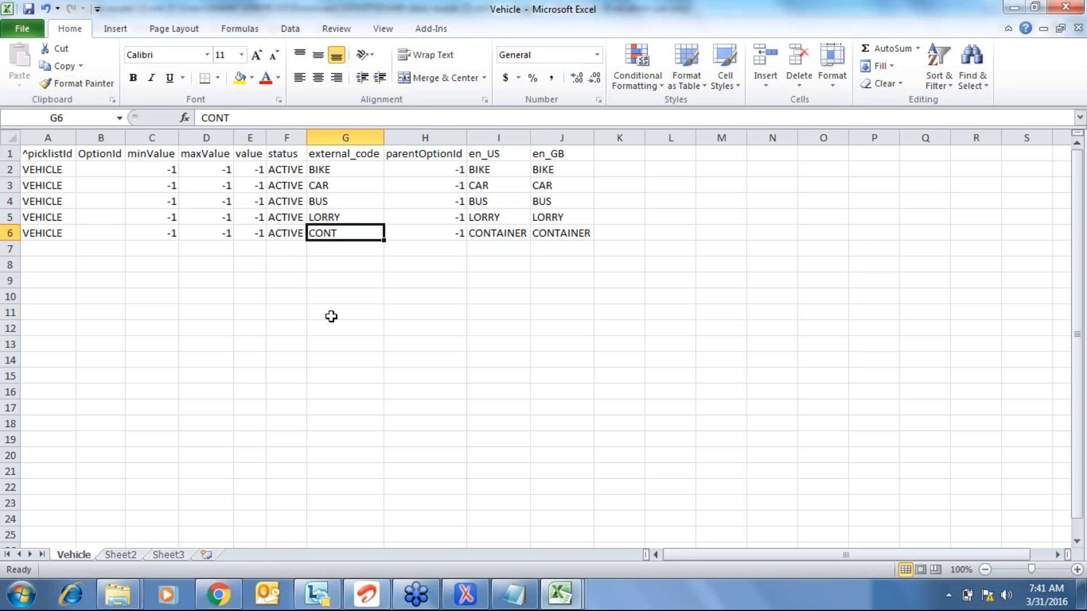
{"action": "key", "text": "alt+F4"}
{"action": "left_click", "coordinate": [493, 322]}
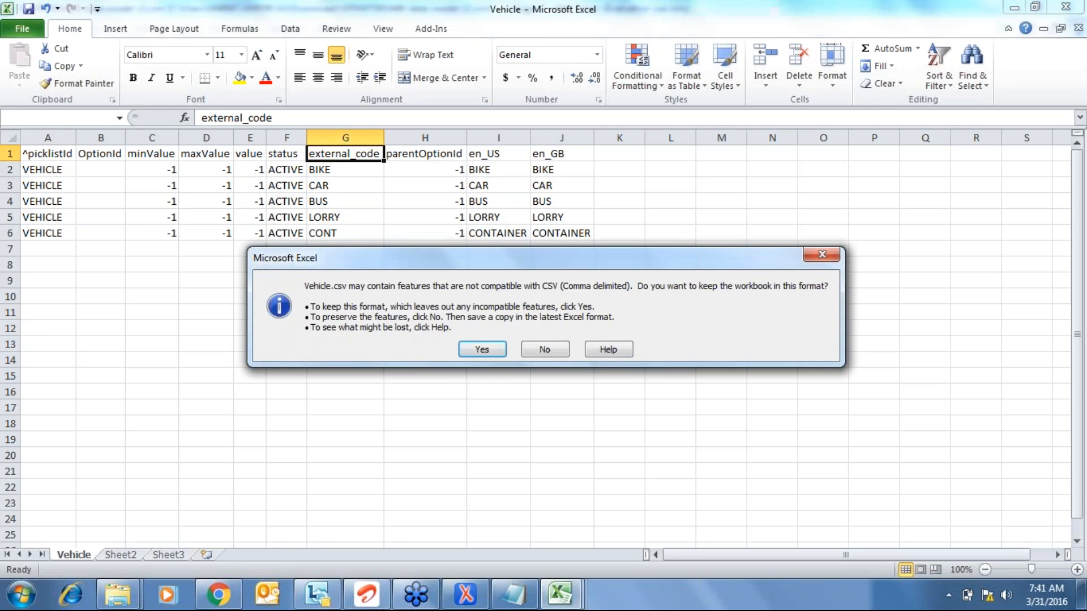
{"action": "left_click", "coordinate": [483, 347]}
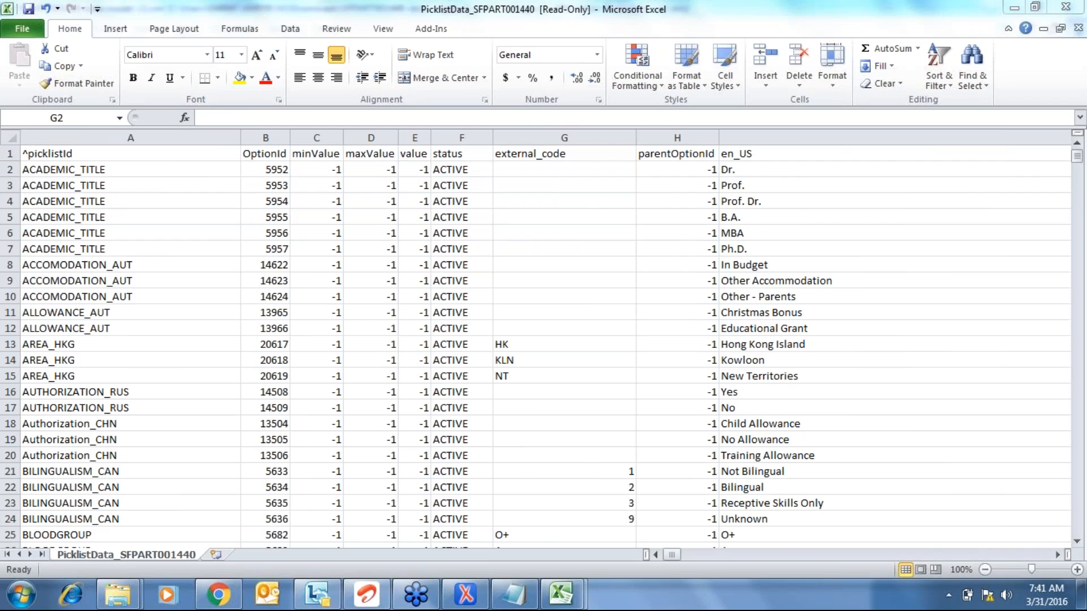
- Switch to oXygen XML Editor and expand the CITY picklist on custom-string2
{"action": "key", "text": "super+d"}
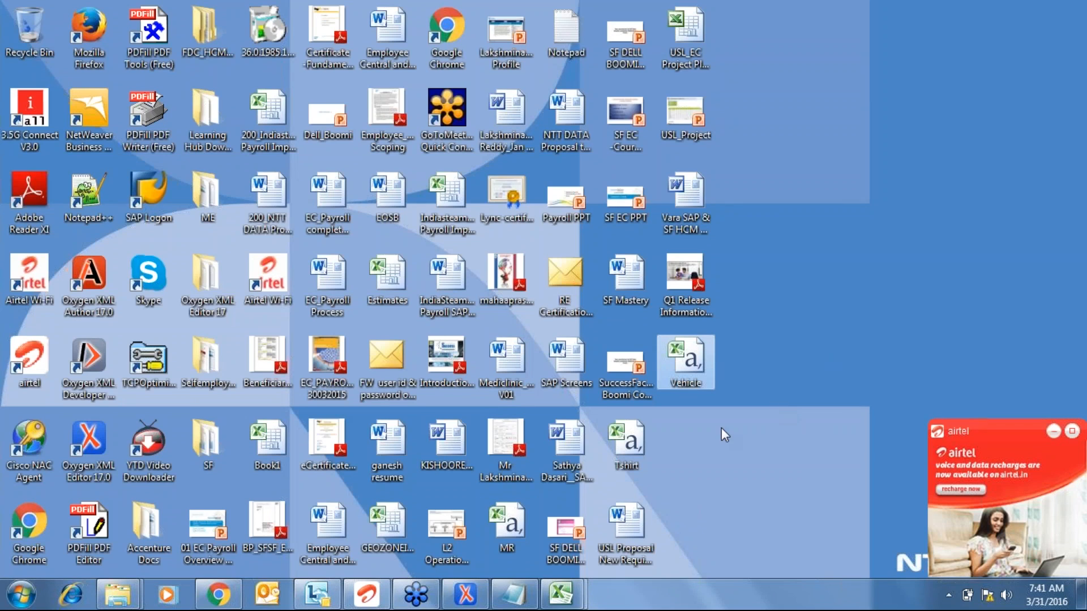
{"action": "left_click", "coordinate": [477, 596]}
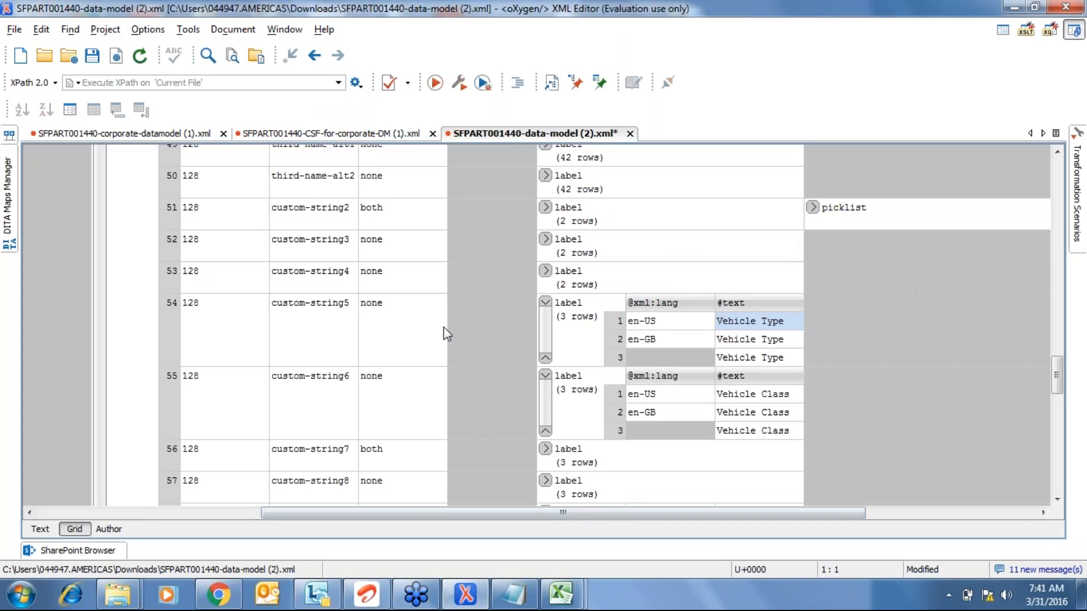
{"action": "left_click", "coordinate": [813, 208]}
{"action": "left_click", "coordinate": [831, 221]}
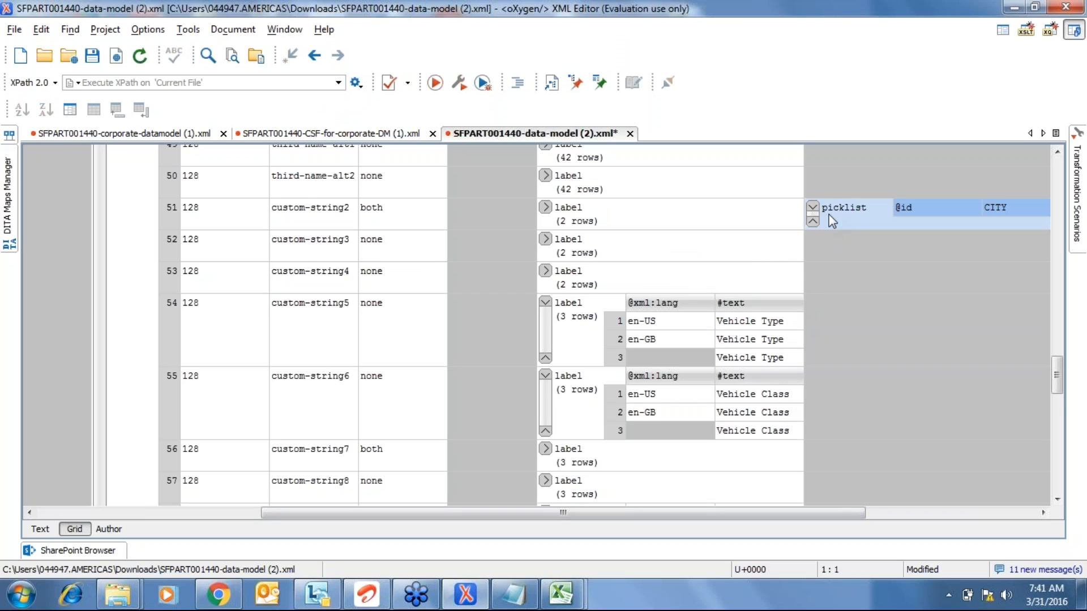
- Expand custom-string5's picklist element and its Vehicle Type labels in Grid view
{"action": "left_click", "coordinate": [545, 306]}
{"action": "left_click", "coordinate": [837, 309]}
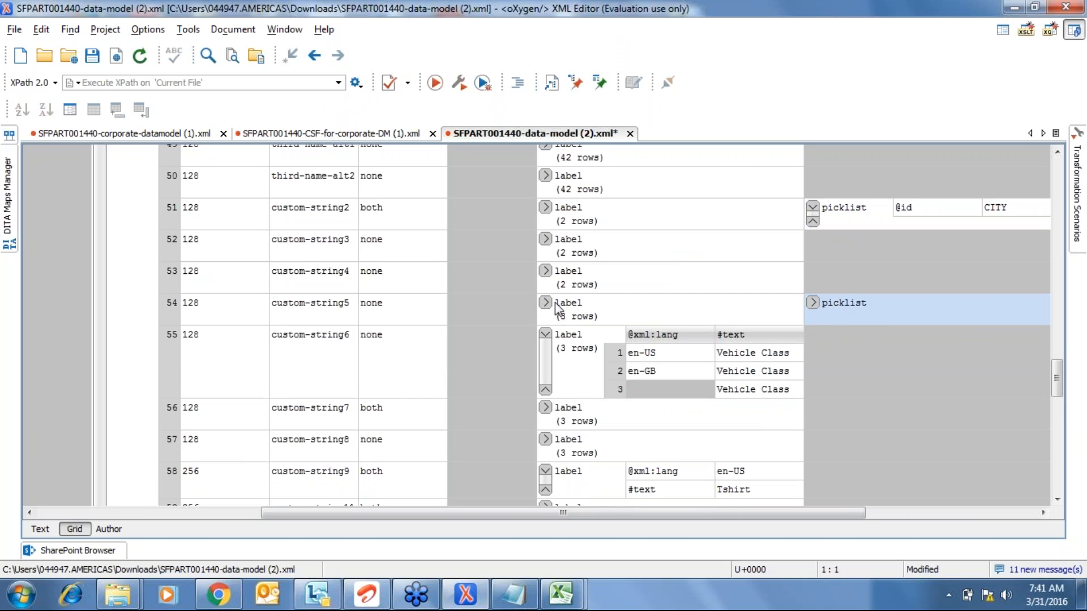
{"action": "left_click", "coordinate": [555, 303]}
{"action": "left_click", "coordinate": [815, 304]}
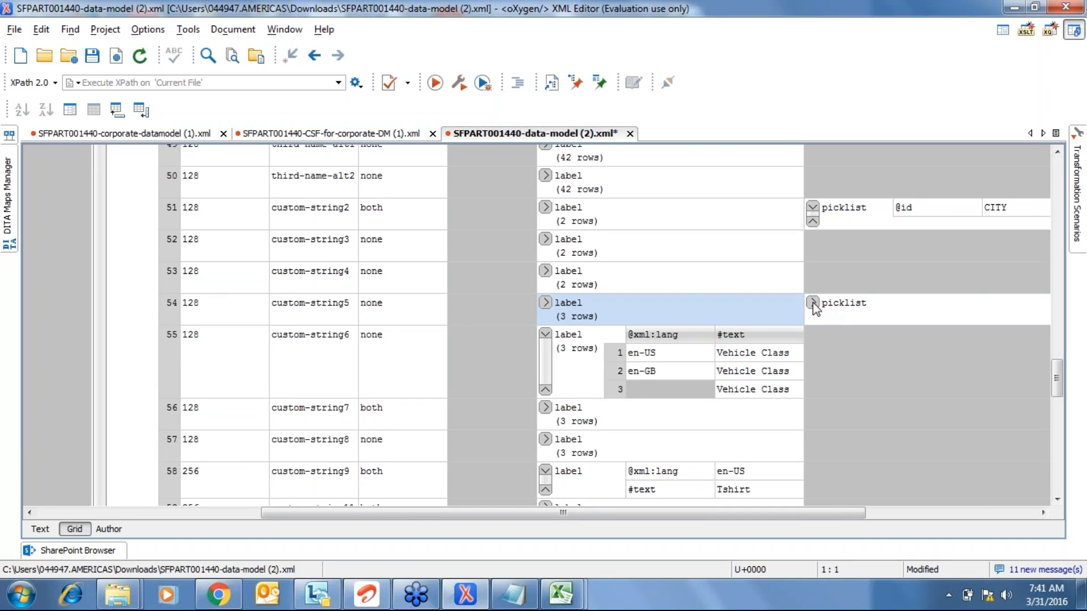
{"action": "left_click", "coordinate": [545, 304]}
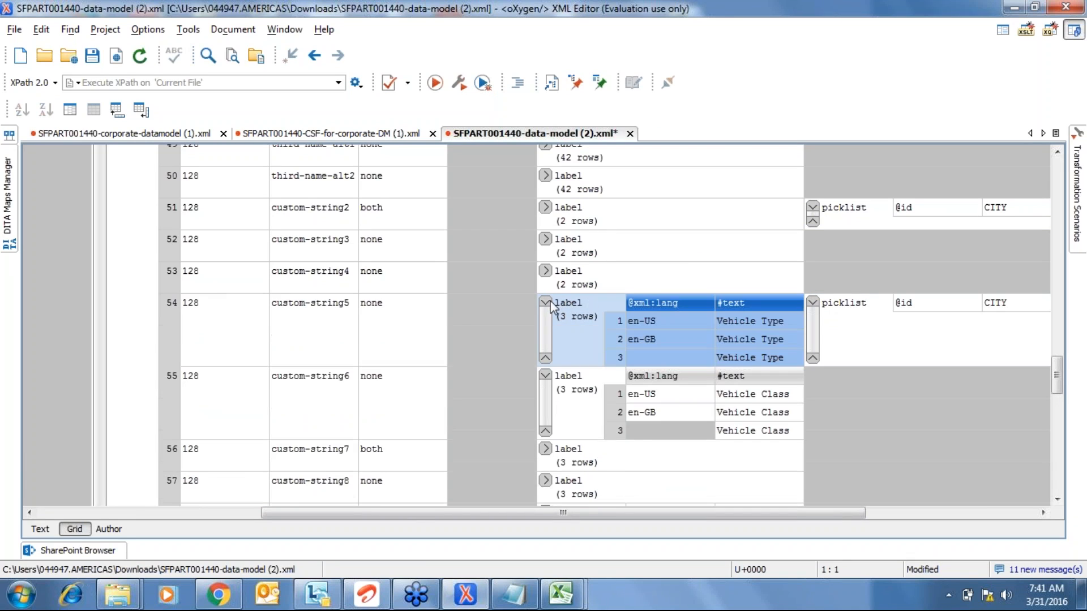
{"action": "left_click", "coordinate": [990, 305]}
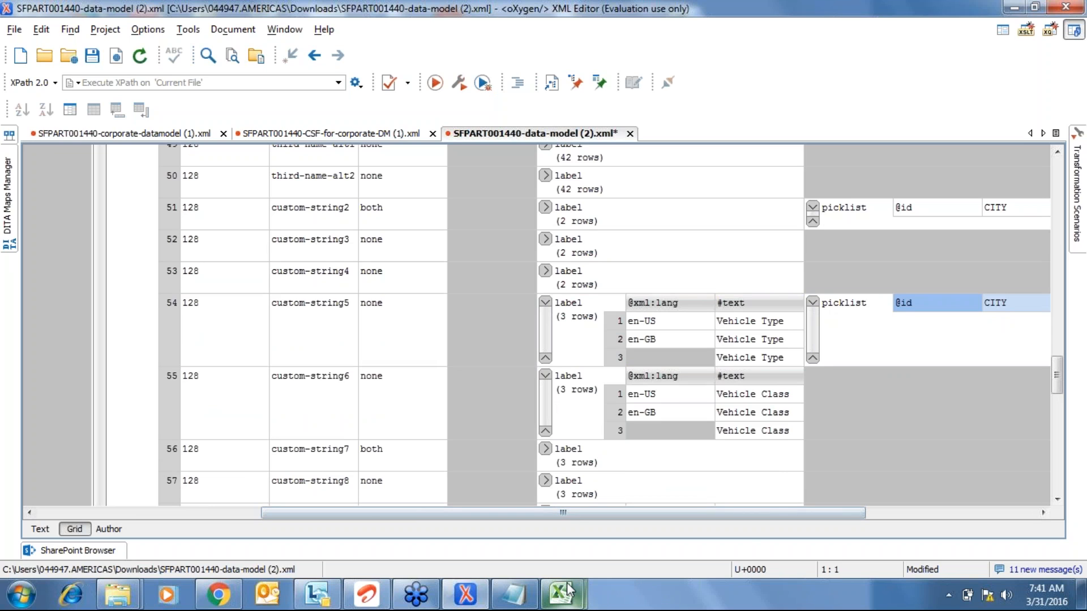
- Open the saved Vehicle file and select the VEHICLE id text in cell A2
{"action": "mouse_move", "coordinate": [569, 591]}
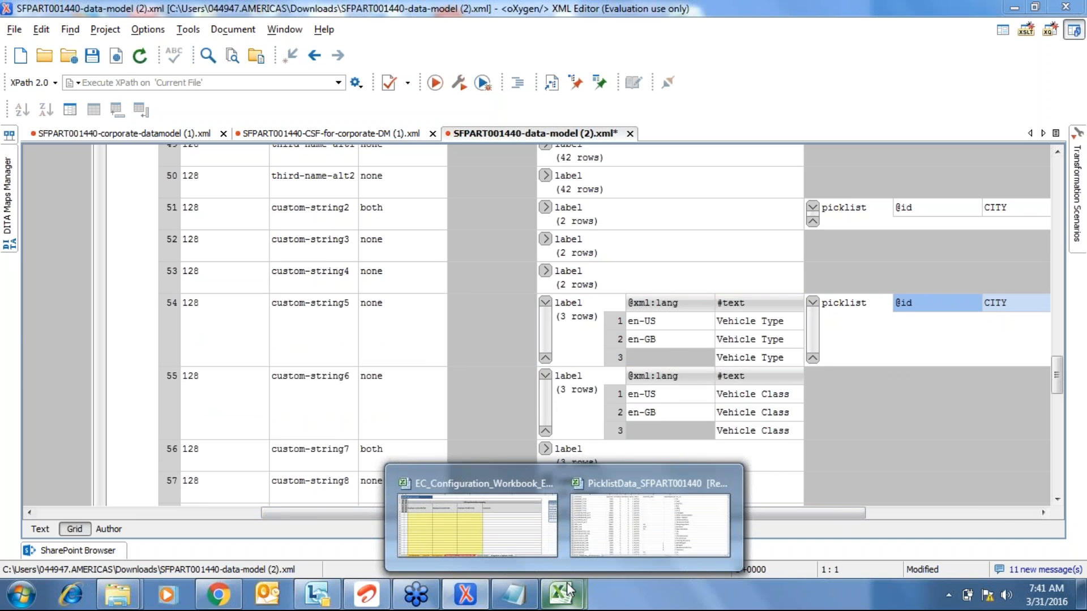
{"action": "key", "text": "super+d"}
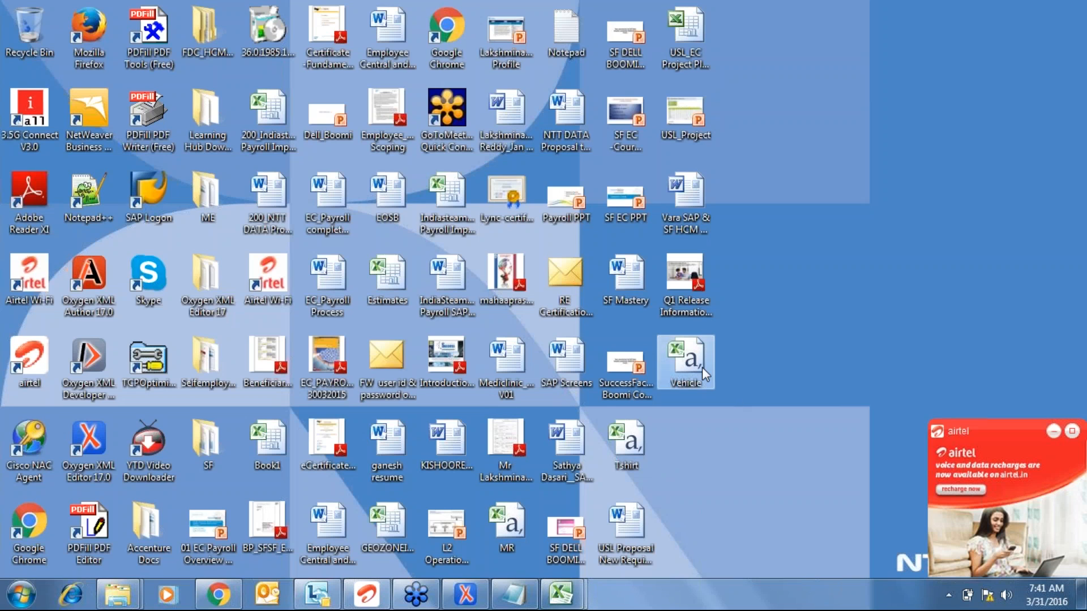
{"action": "key", "text": "super+d"}
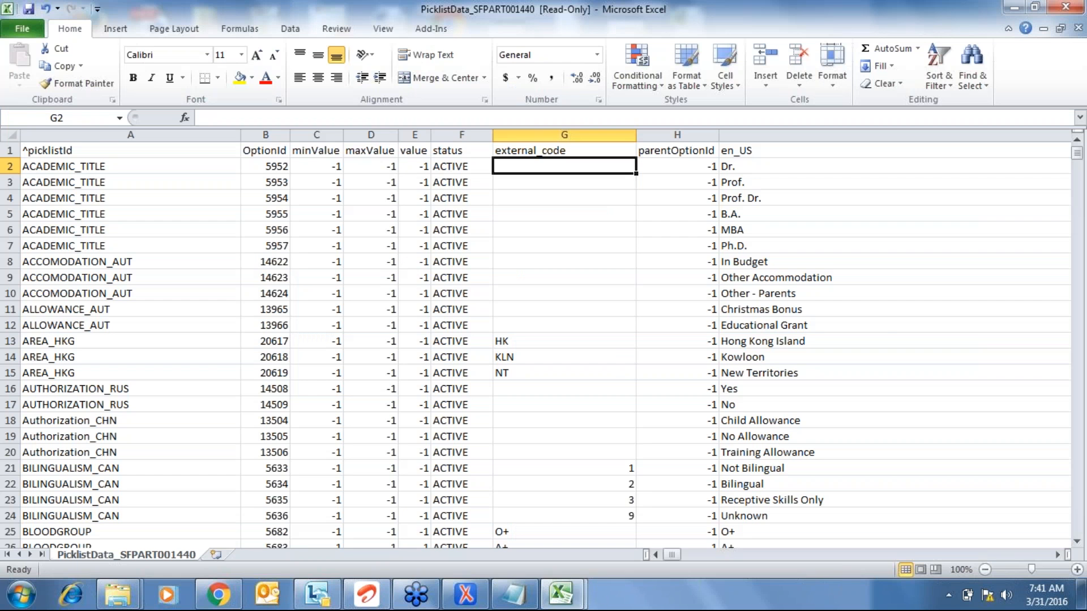
{"action": "double_click", "coordinate": [63, 169]}
{"action": "left_click_drag", "start_coordinate": [63, 170], "coordinate": [23, 170]}
{"action": "key", "text": "ctrl+c"}
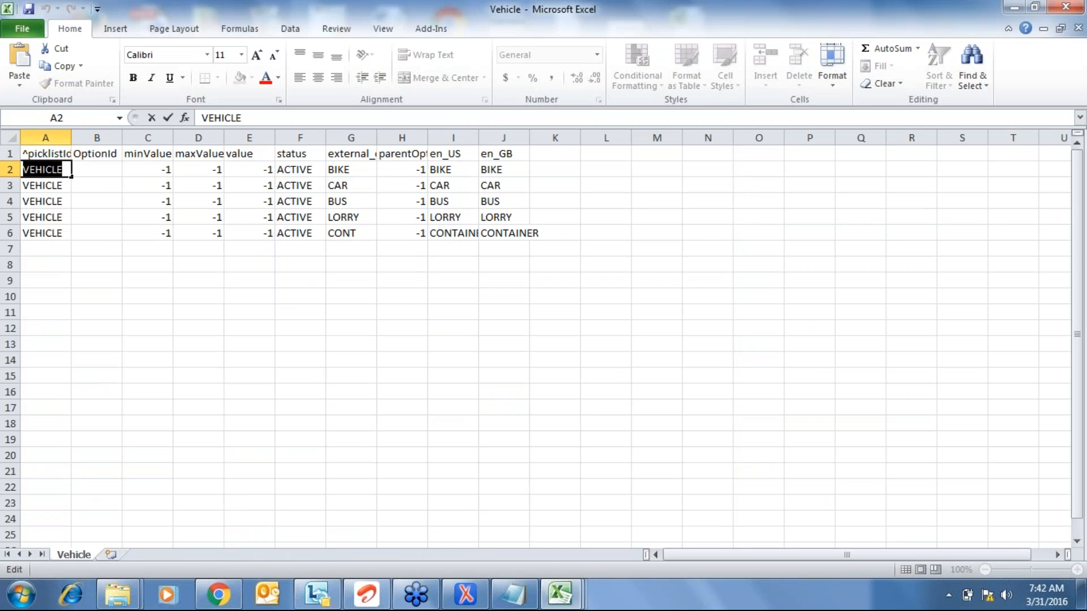
{"action": "key", "text": "alt+Tab"}
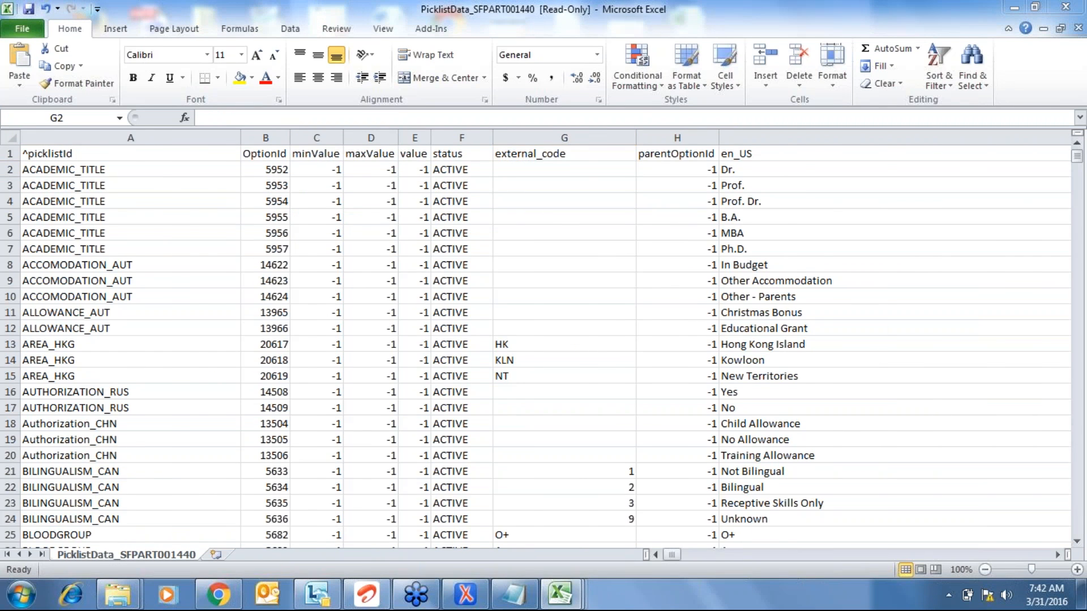
{"action": "key", "text": "alt+Tab"}
{"action": "key", "text": "alt+Tab"}
{"action": "key", "text": "Tab"}
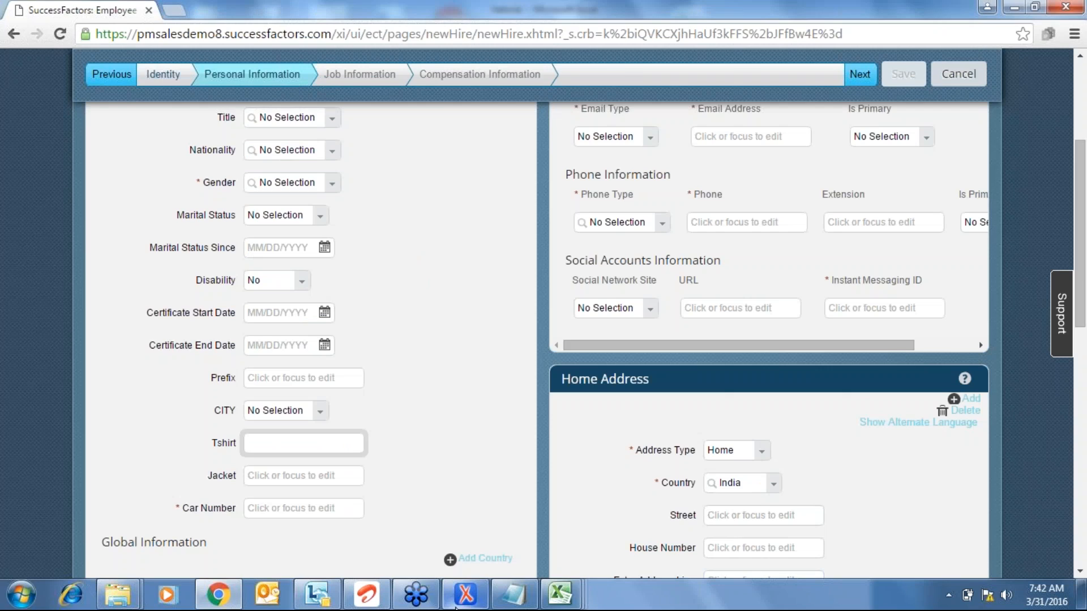
- In oXygen, replace custom-string5's picklist id CITY with VEHICLE and save
{"action": "left_click", "coordinate": [458, 600]}
{"action": "double_click", "coordinate": [1004, 309]}
{"action": "key", "text": "ctrl+v"}
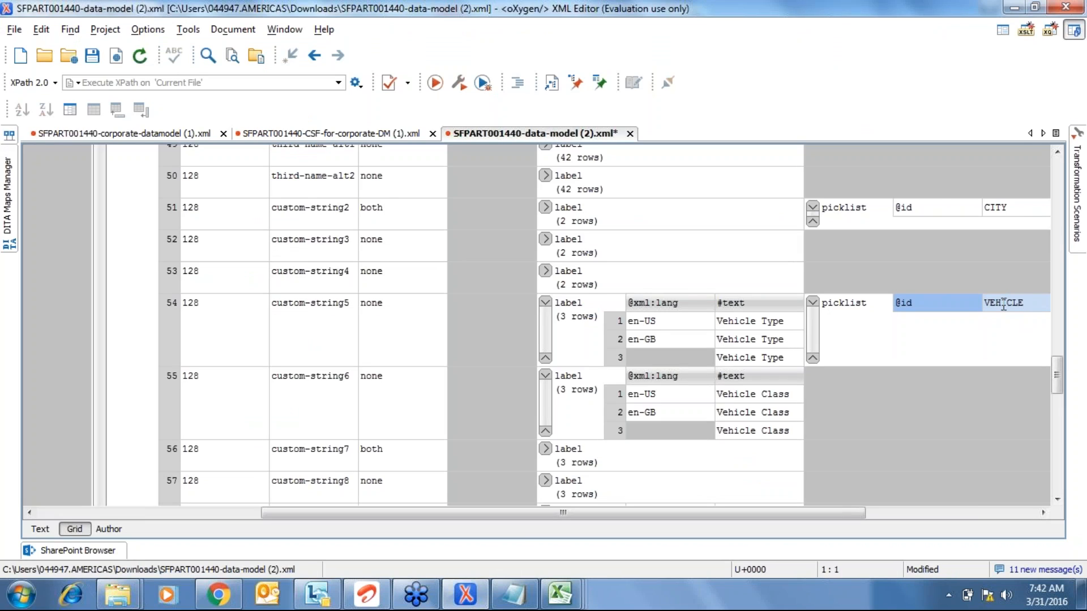
{"action": "left_click", "coordinate": [95, 57]}
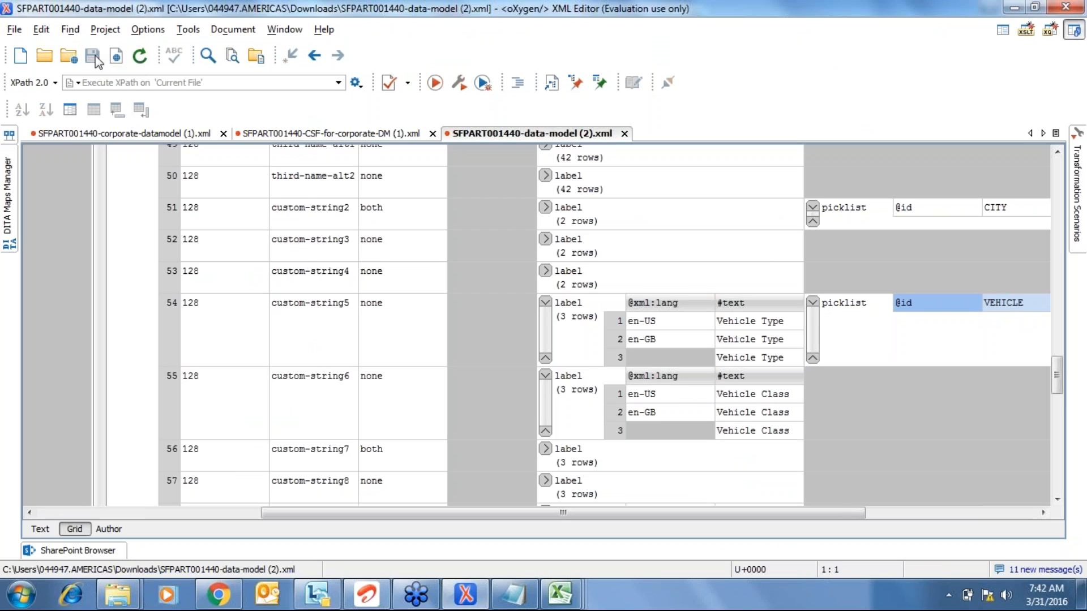
- Change custom-string5's none setting to both, save the data model, and return to SuccessFactors
{"action": "left_click", "coordinate": [391, 307]}
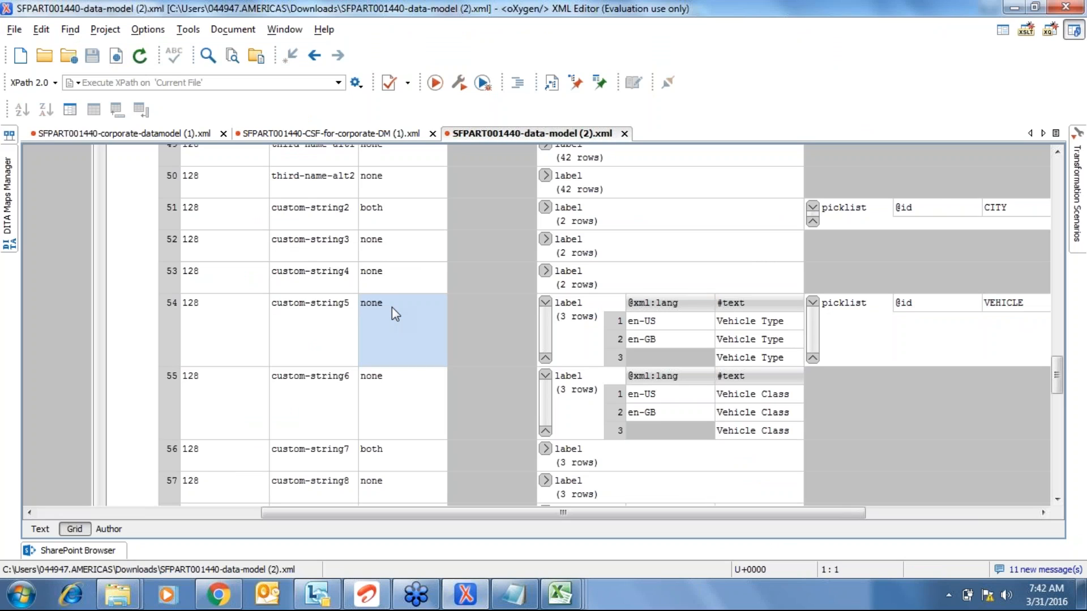
{"action": "type", "text": "both"}
{"action": "left_click", "coordinate": [294, 320]}
{"action": "left_click", "coordinate": [91, 57]}
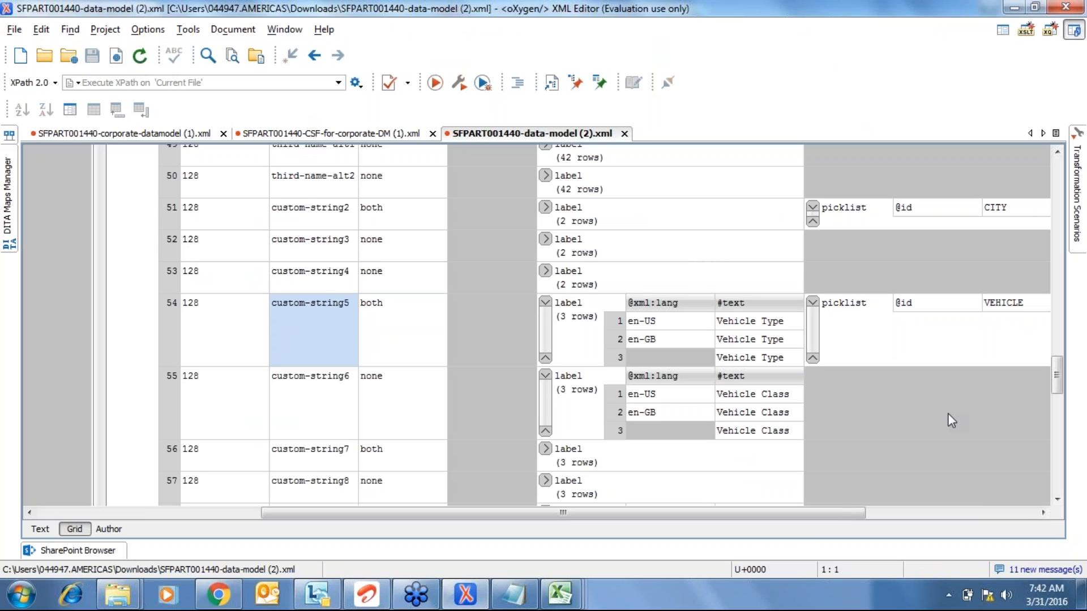
{"action": "key", "text": "alt+Tab"}
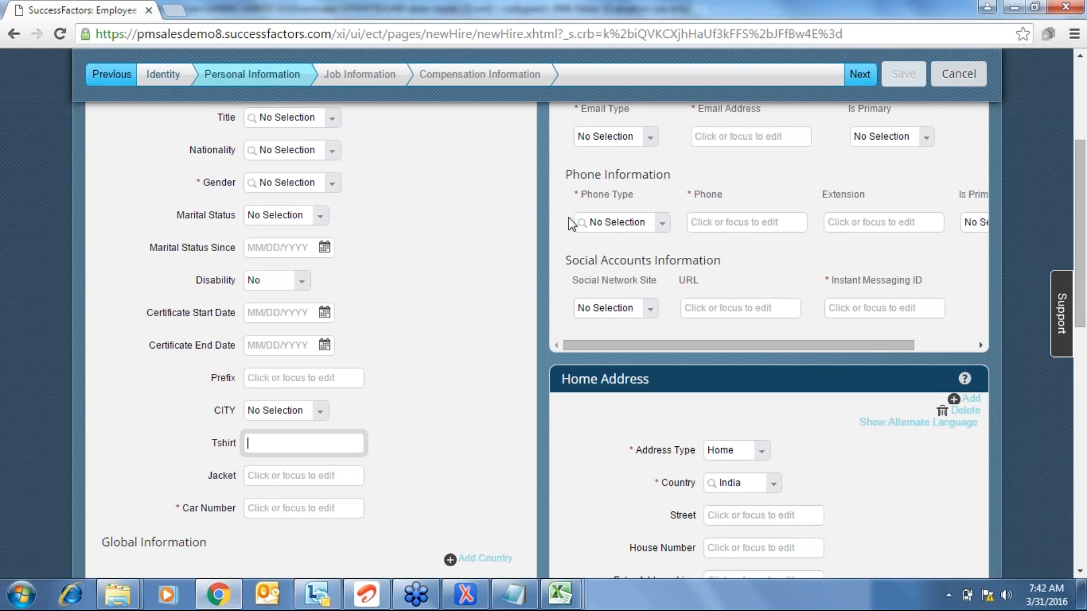
- Leave the unsaved new-hire form for Home, then go to Admin Center from the module menu
{"action": "left_click", "coordinate": [480, 237]}
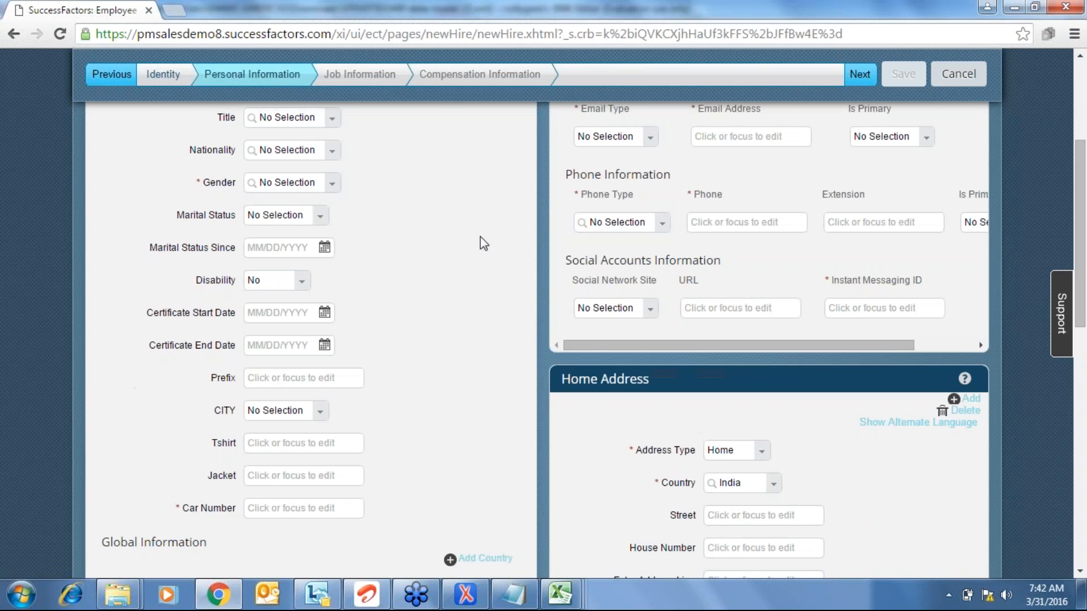
{"action": "scroll", "coordinate": [480, 236], "scroll_direction": "up", "scroll_amount": 4}
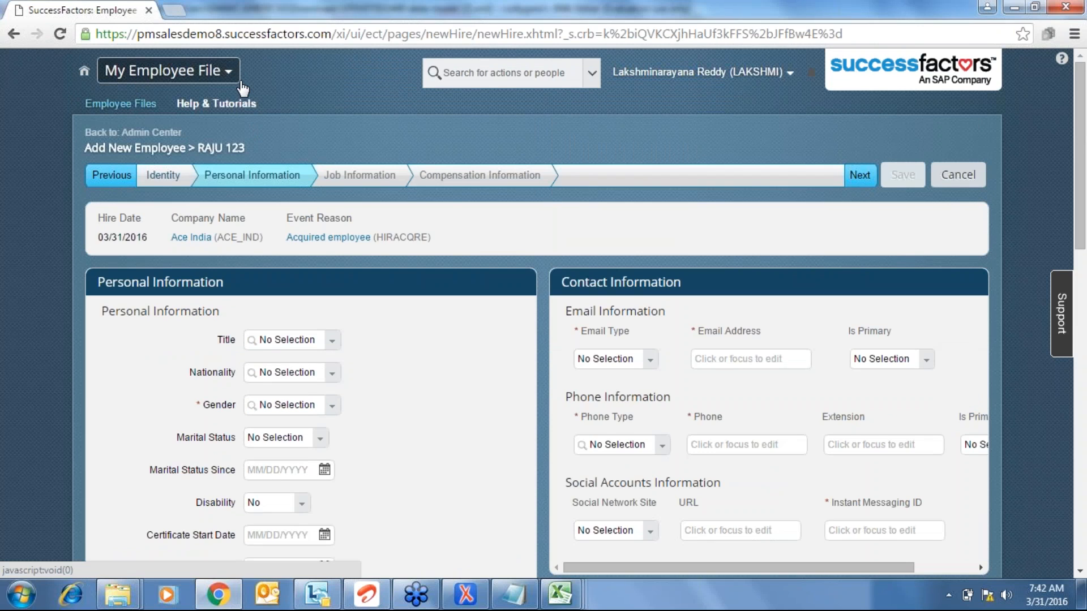
{"action": "left_click", "coordinate": [226, 72]}
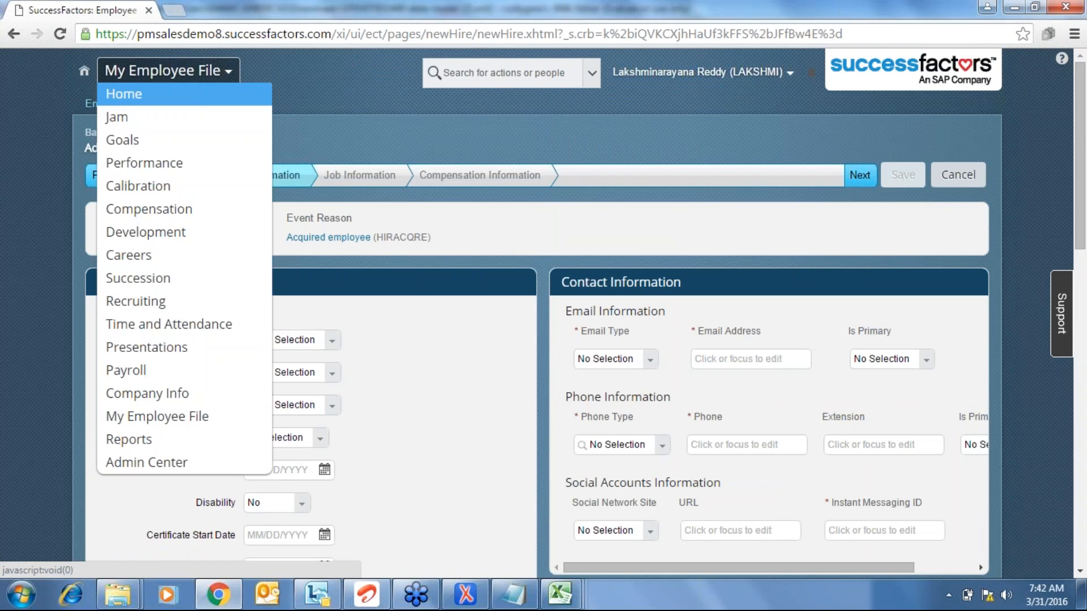
{"action": "left_click", "coordinate": [174, 96]}
{"action": "left_click", "coordinate": [554, 173]}
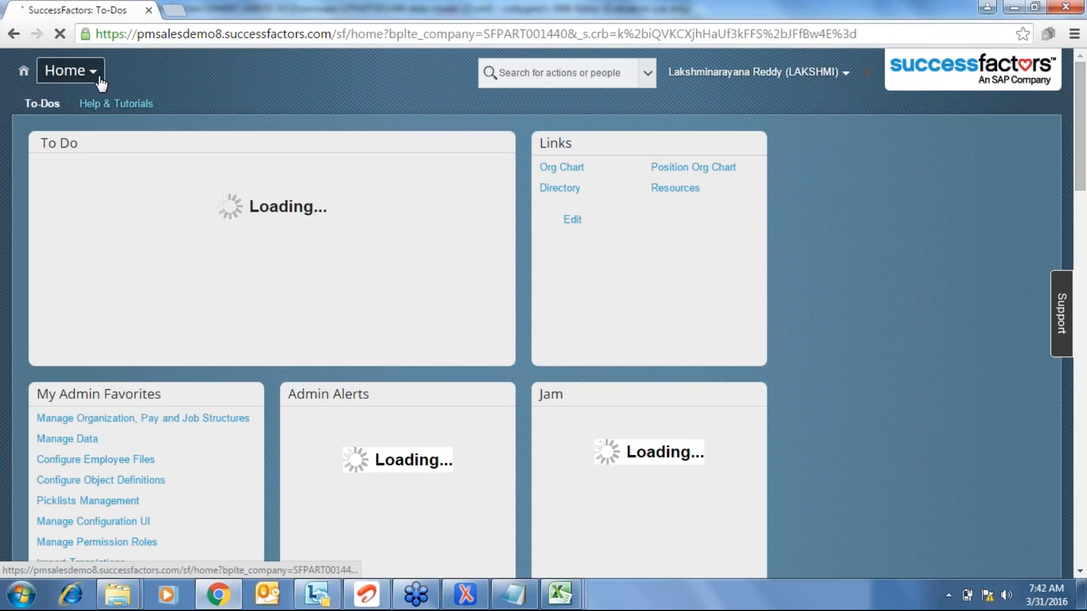
{"action": "left_click", "coordinate": [95, 77]}
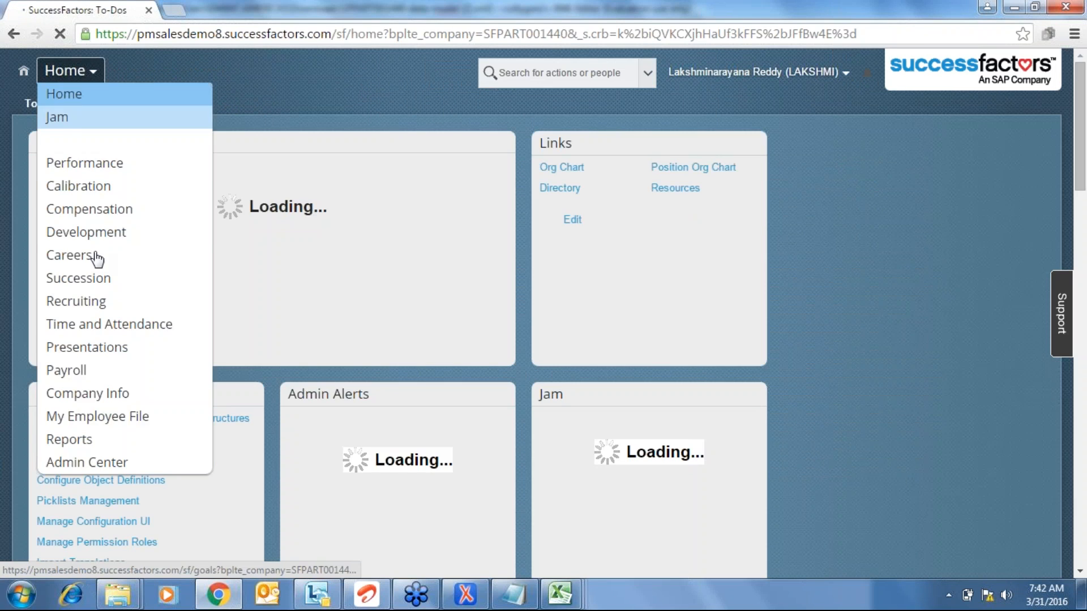
{"action": "left_click", "coordinate": [88, 462]}
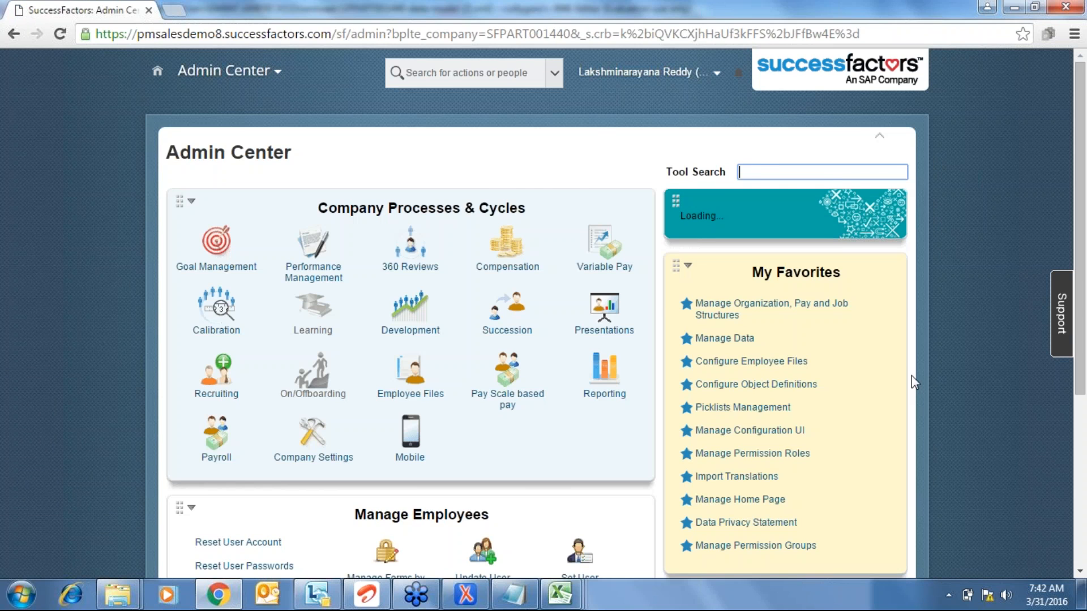
- Open Picklists Management via Tool Search and choose Import picklist(s)
{"action": "type", "text": "pick"}
{"action": "left_click", "coordinate": [847, 198]}
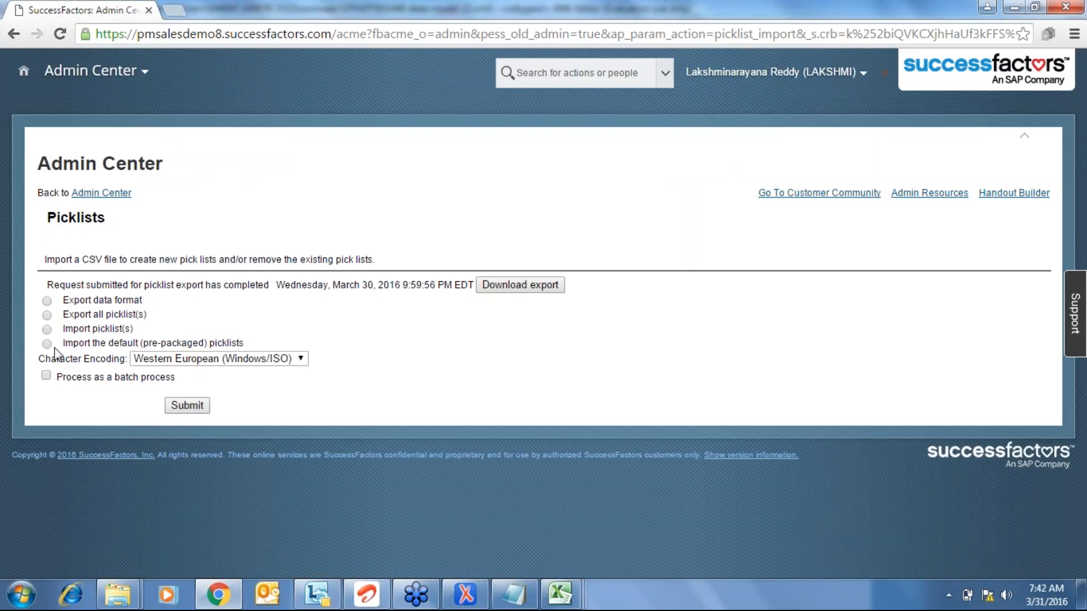
{"action": "left_click", "coordinate": [47, 329]}
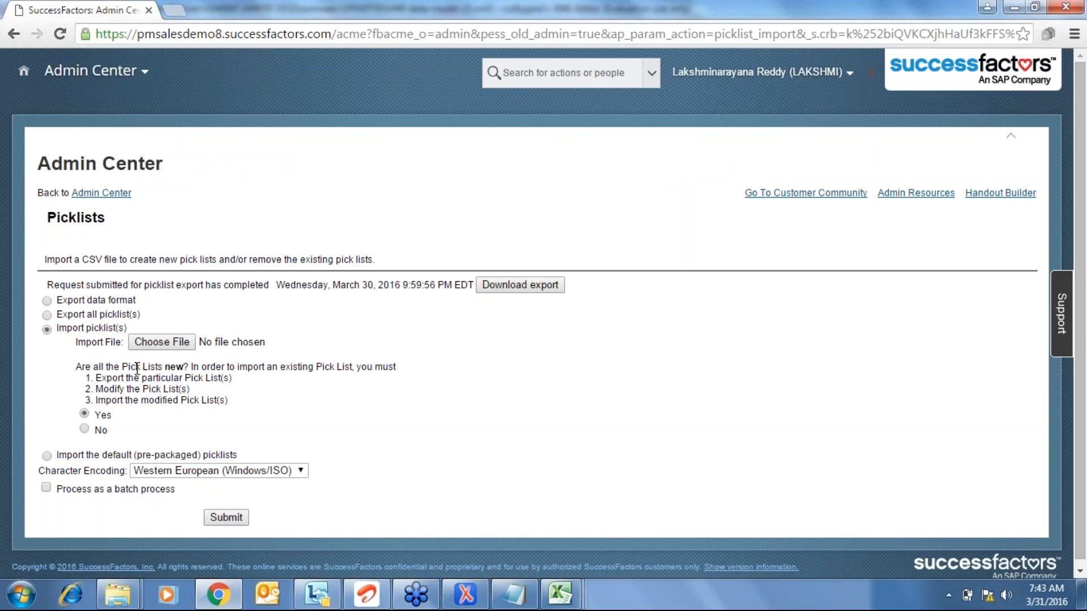
- Import Vehicle.csv from the Desktop and confirm the uploaded-and-saved message
{"action": "left_click", "coordinate": [163, 343]}
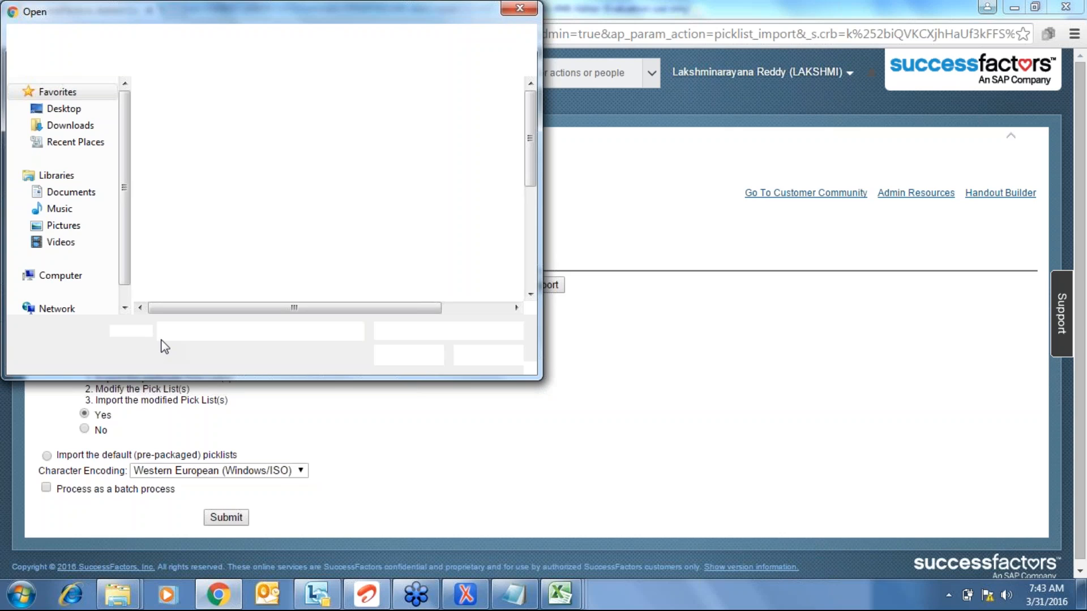
{"action": "left_click", "coordinate": [64, 108]}
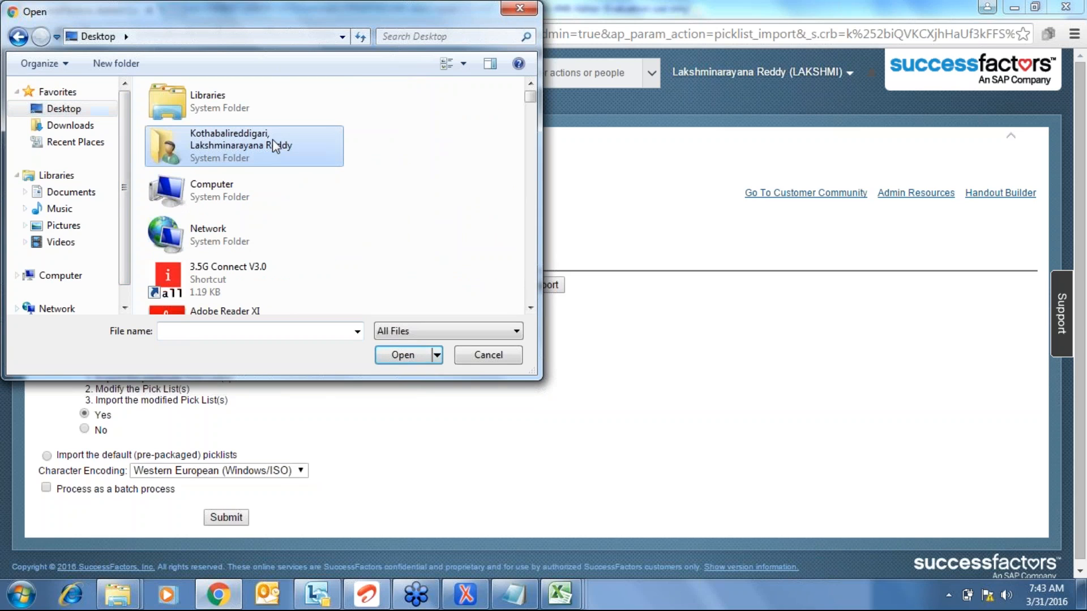
{"action": "key", "text": "End"}
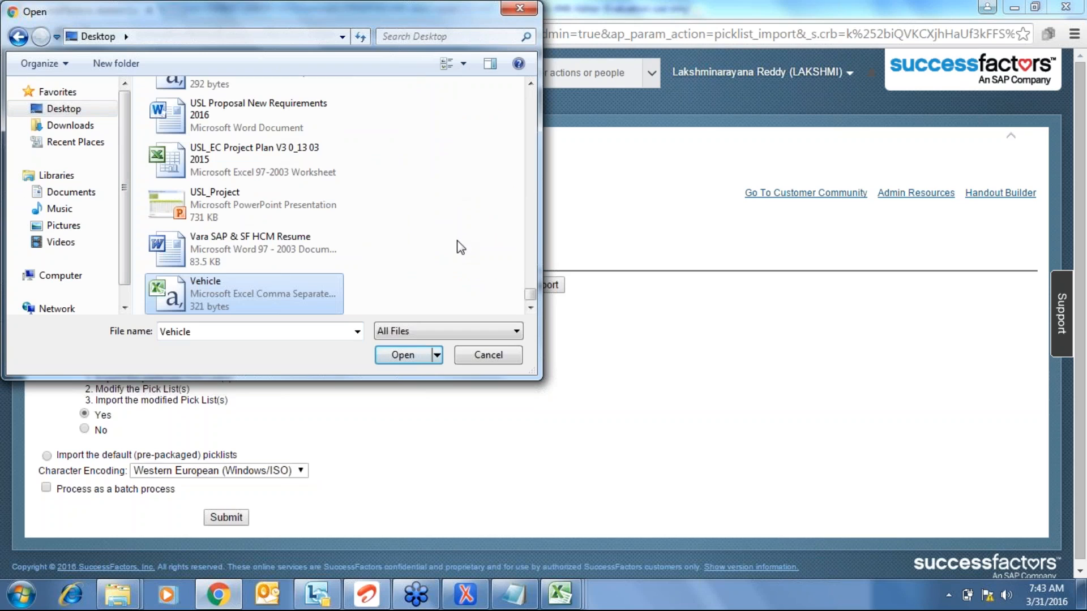
{"action": "double_click", "coordinate": [264, 291]}
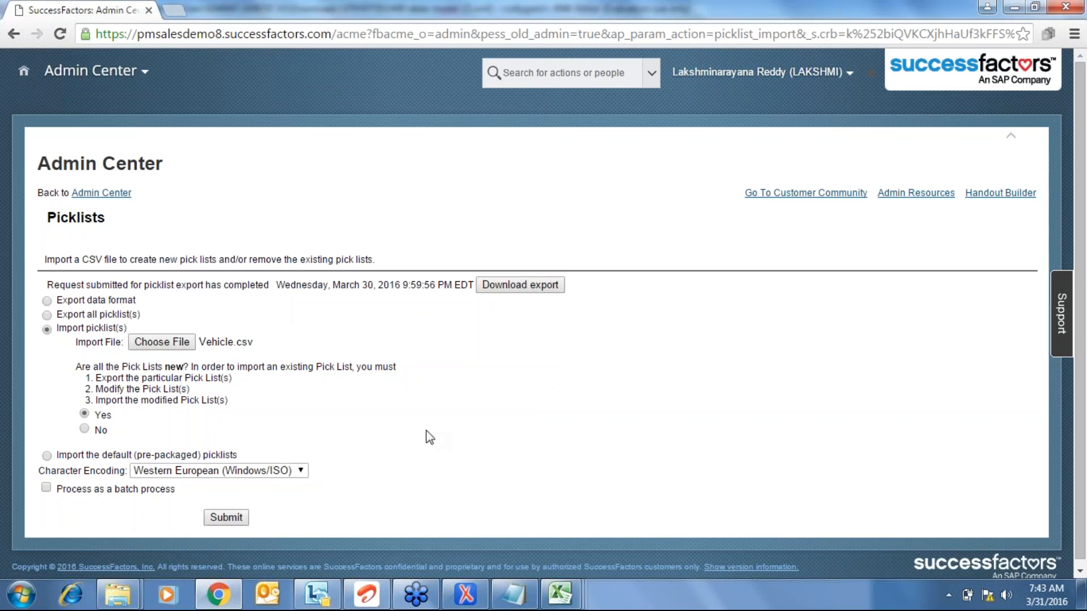
{"action": "left_click", "coordinate": [231, 518]}
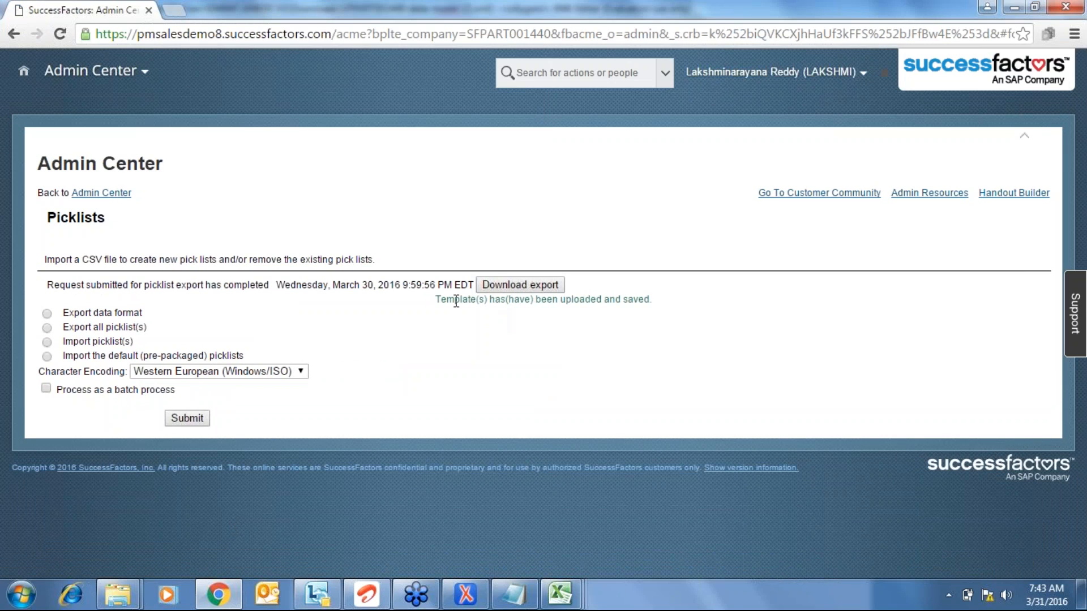
{"action": "left_click_drag", "start_coordinate": [445, 302], "coordinate": [649, 309]}
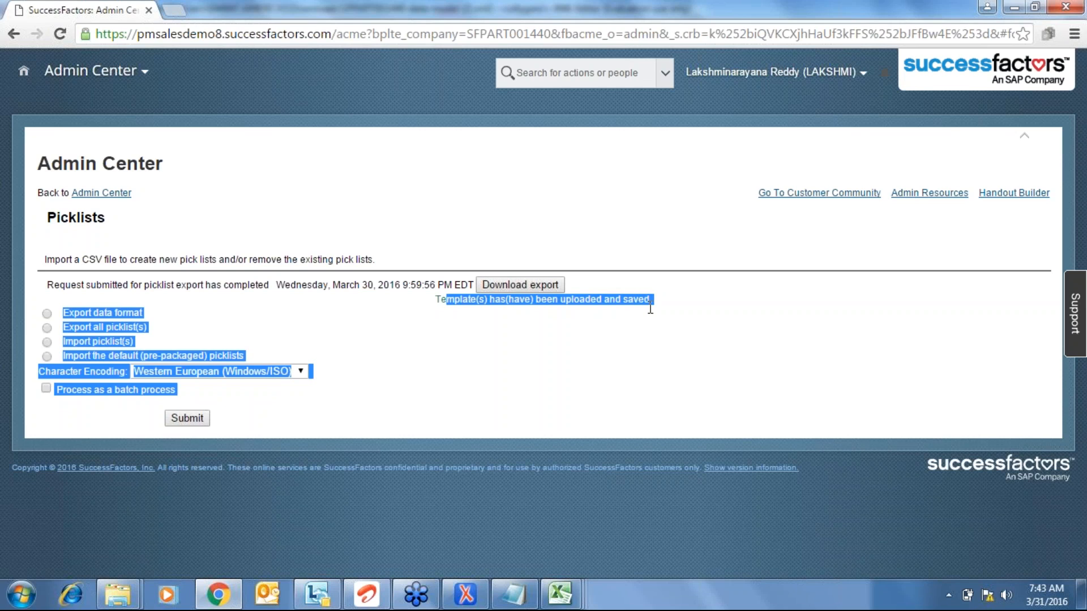
{"action": "left_click", "coordinate": [650, 314]}
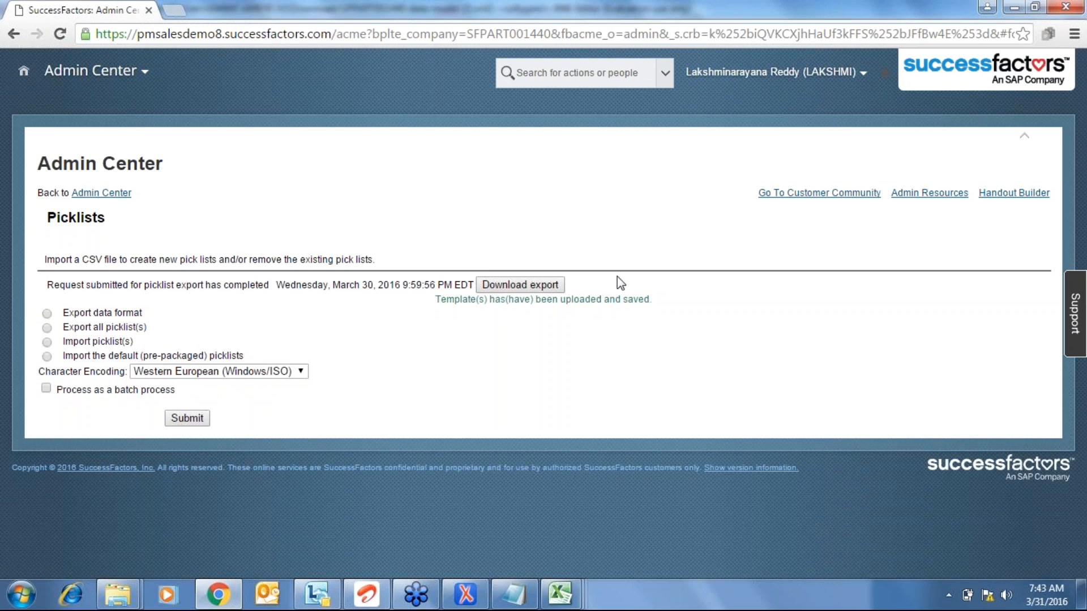
{"action": "left_click", "coordinate": [579, 584]}
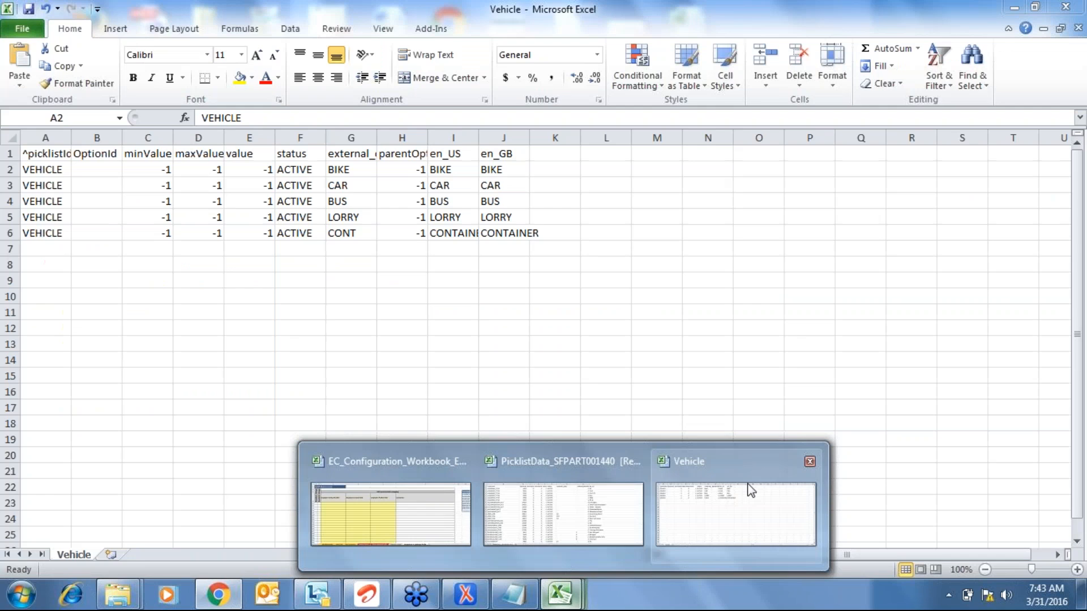
- Look over the Vehicle workbook, then bring the PicklistData workbook forward
{"action": "left_click", "coordinate": [749, 490]}
{"action": "left_click", "coordinate": [401, 201]}
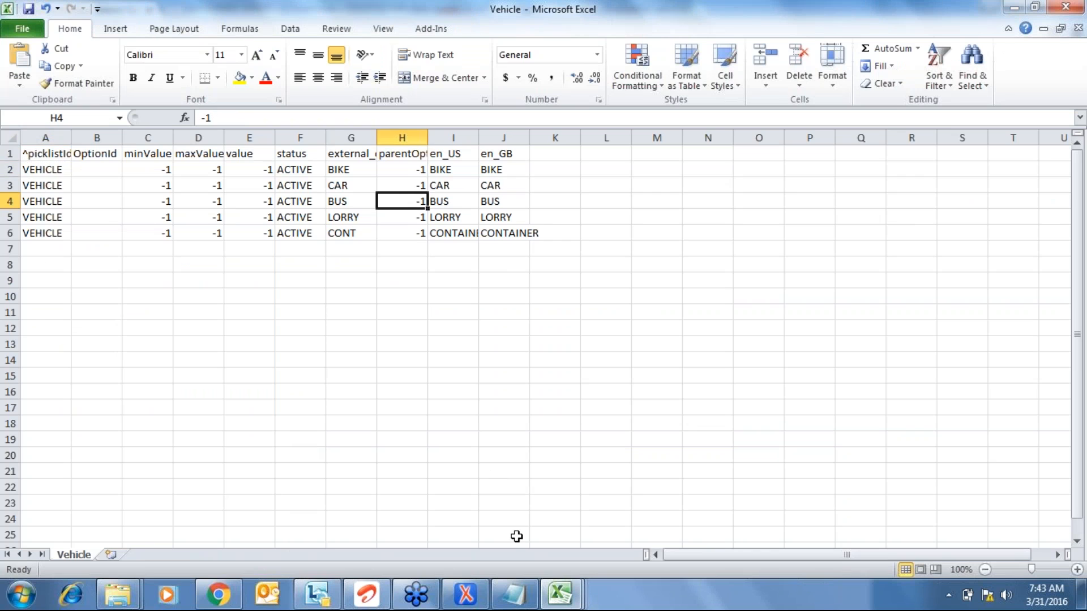
{"action": "left_click", "coordinate": [459, 609]}
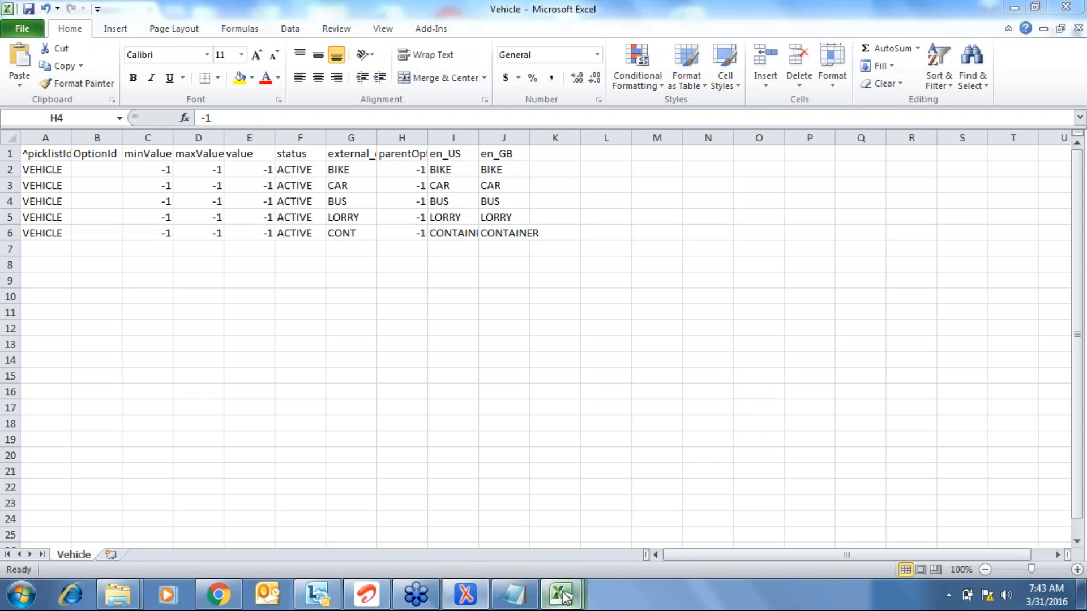
{"action": "mouse_move", "coordinate": [563, 595]}
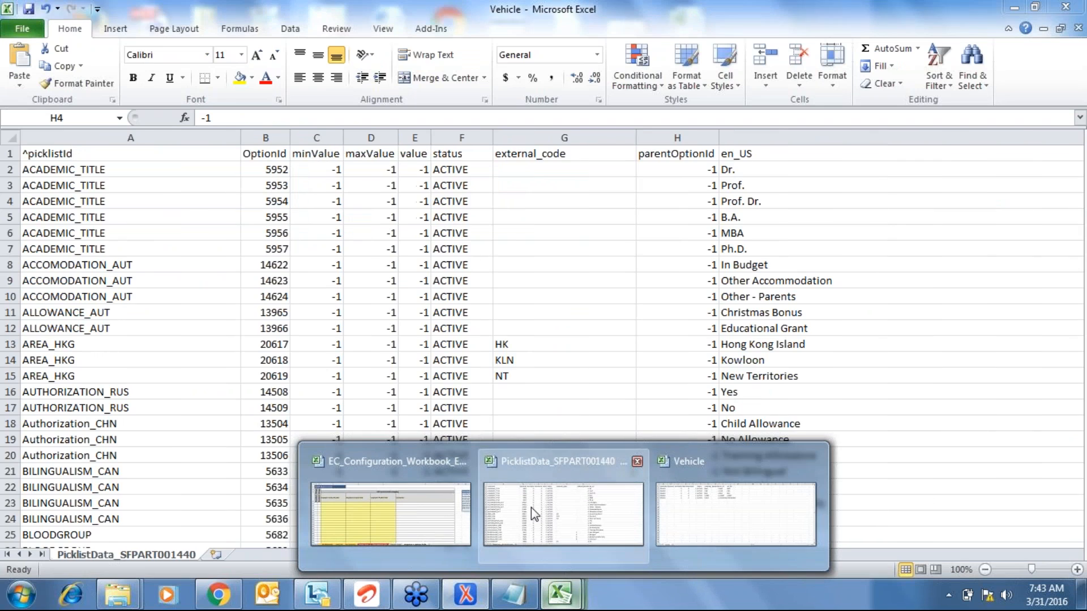
{"action": "left_click", "coordinate": [531, 507]}
- Check the last rows of the PicklistData sheet, return to the top, then switch to oXygen
{"action": "key", "text": "ctrl+Left"}
{"action": "key", "text": "ctrl+Down"}
{"action": "key", "text": "Down"}
{"action": "key", "text": "Down"}
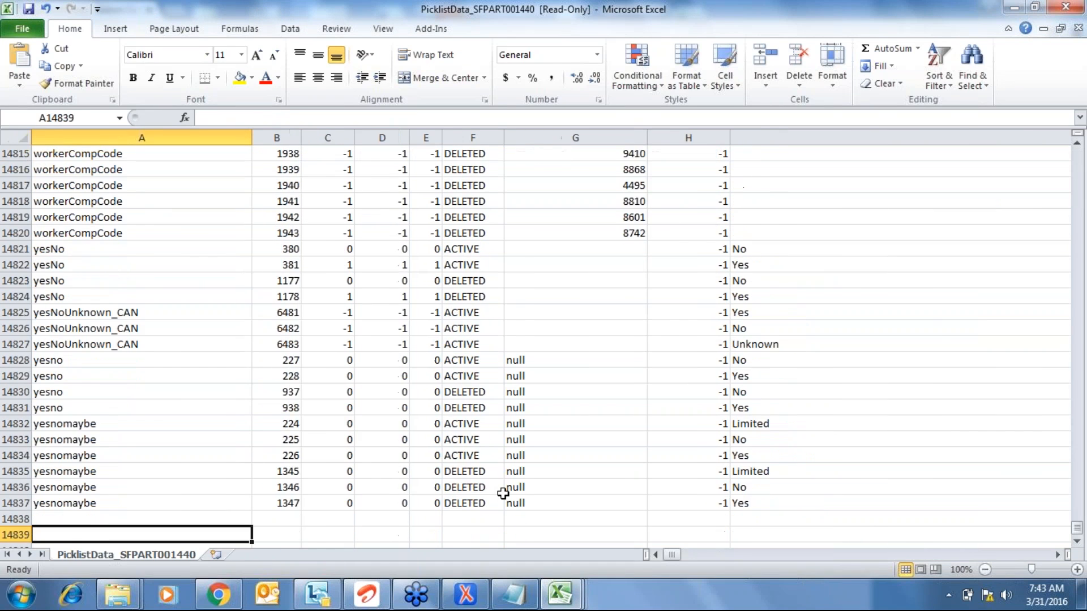
{"action": "key", "text": "Down"}
{"action": "key", "text": "Down"}
{"action": "key", "text": "Down"}
{"action": "key", "text": "Down"}
{"action": "key", "text": "Down"}
{"action": "key", "text": "Down"}
{"action": "key", "text": "Down"}
{"action": "key", "text": "Down"}
{"action": "key", "text": "ctrl+Up"}
{"action": "key", "text": "Down"}
{"action": "key", "text": "shift+Down"}
{"action": "key", "text": "shift+Down"}
{"action": "key", "text": "shift+Down"}
{"action": "key", "text": "shift+Down"}
{"action": "key", "text": "shift+Down"}
{"action": "key", "text": "shift+Down"}
{"action": "key", "text": "shift+Down"}
{"action": "key", "text": "shift+Down"}
{"action": "key", "text": "shift+Down"}
{"action": "key", "text": "shift+Down"}
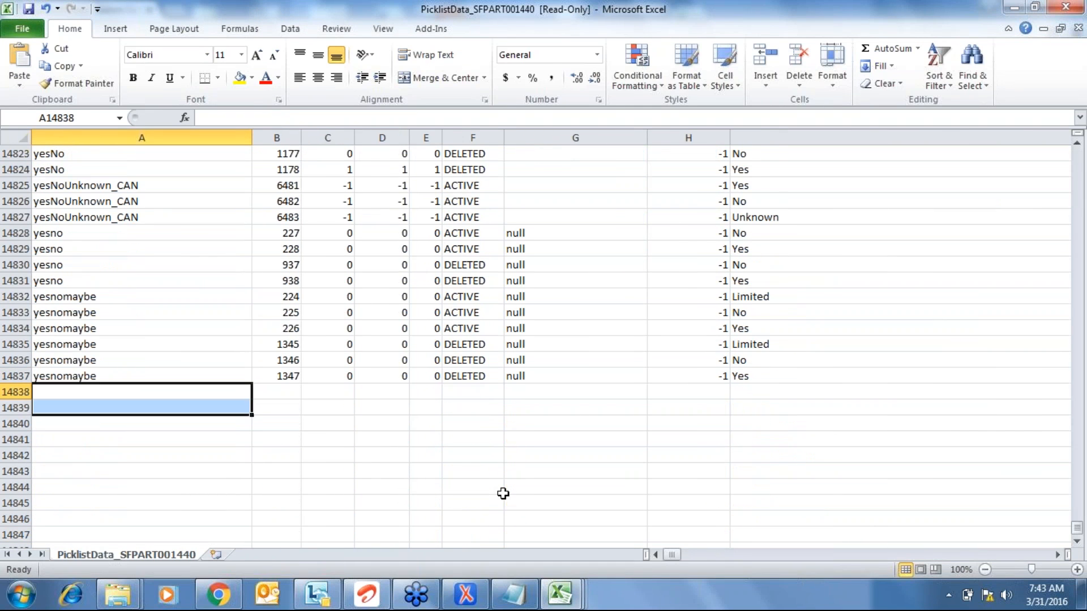
{"action": "key", "text": "ctrl+Home"}
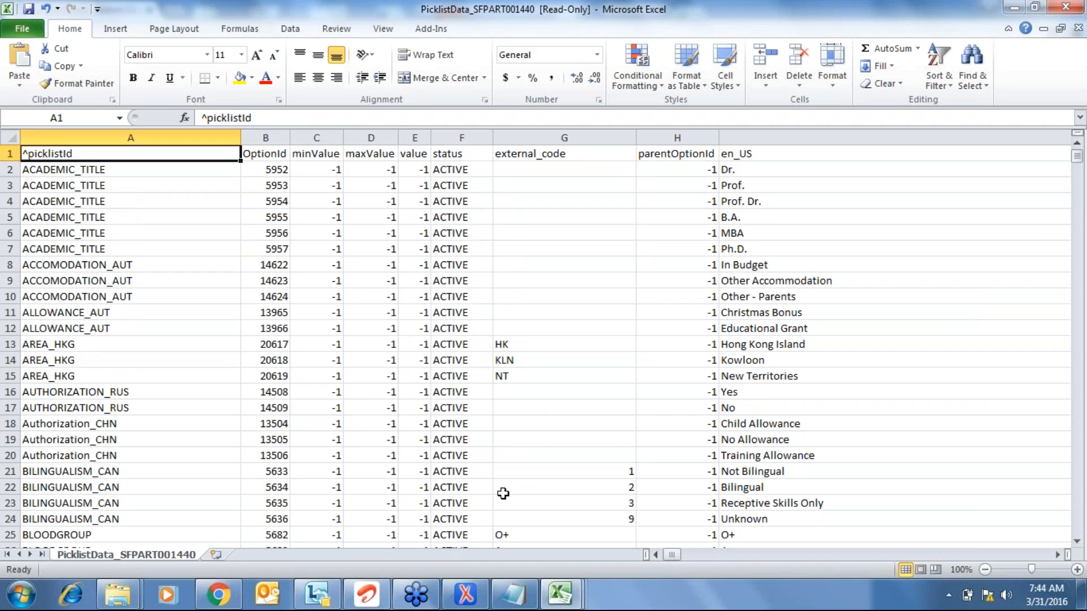
{"action": "left_click", "coordinate": [465, 595]}
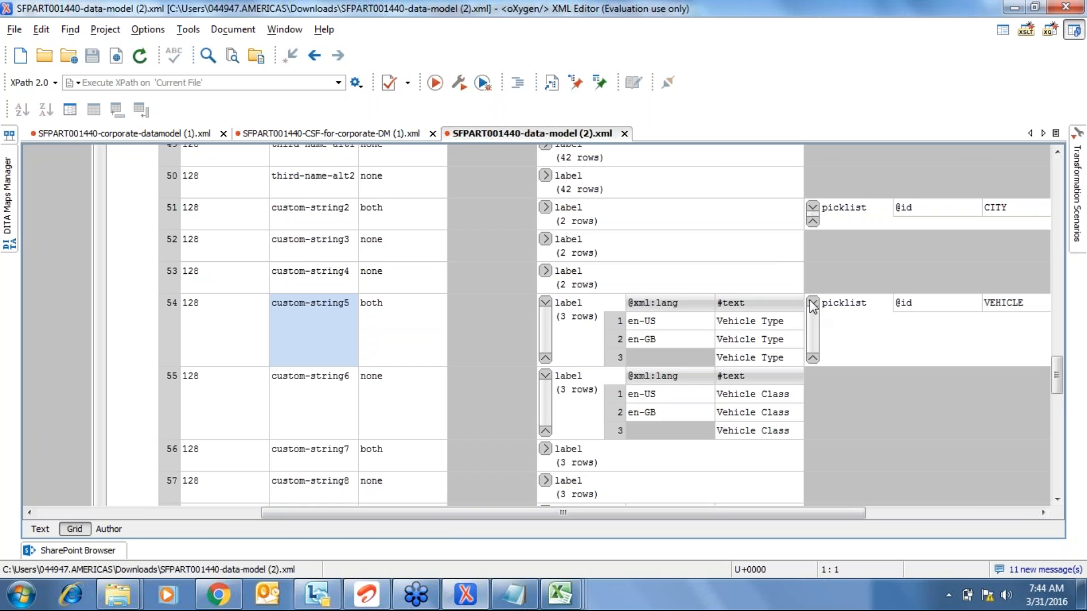
- Inspect custom-string2's CITY picklist and custom-string5's both visibility setting in Grid view
{"action": "left_click", "coordinate": [545, 213]}
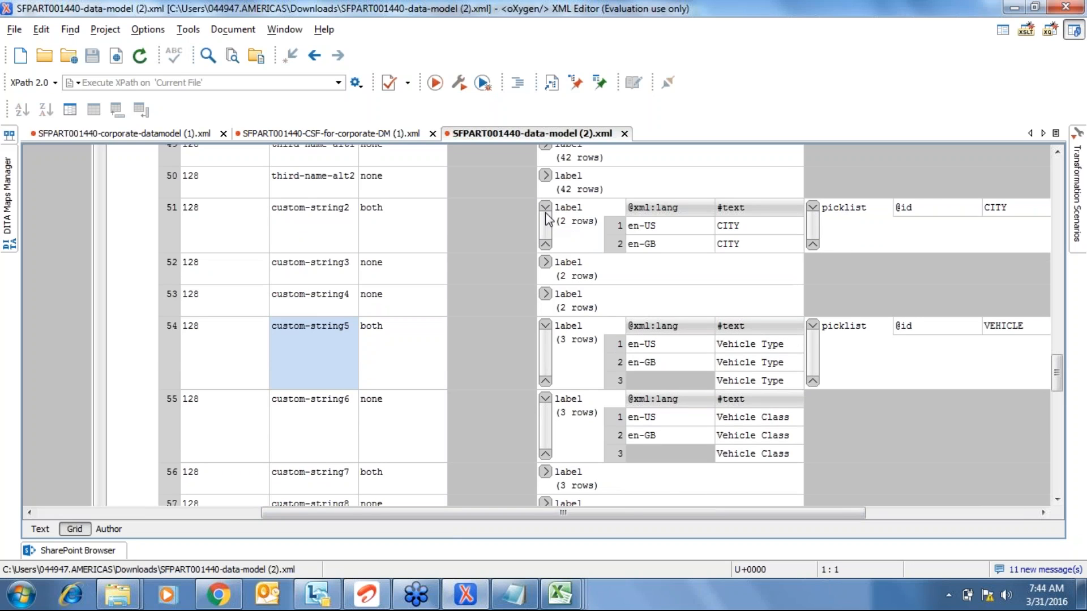
{"action": "left_click", "coordinate": [545, 214]}
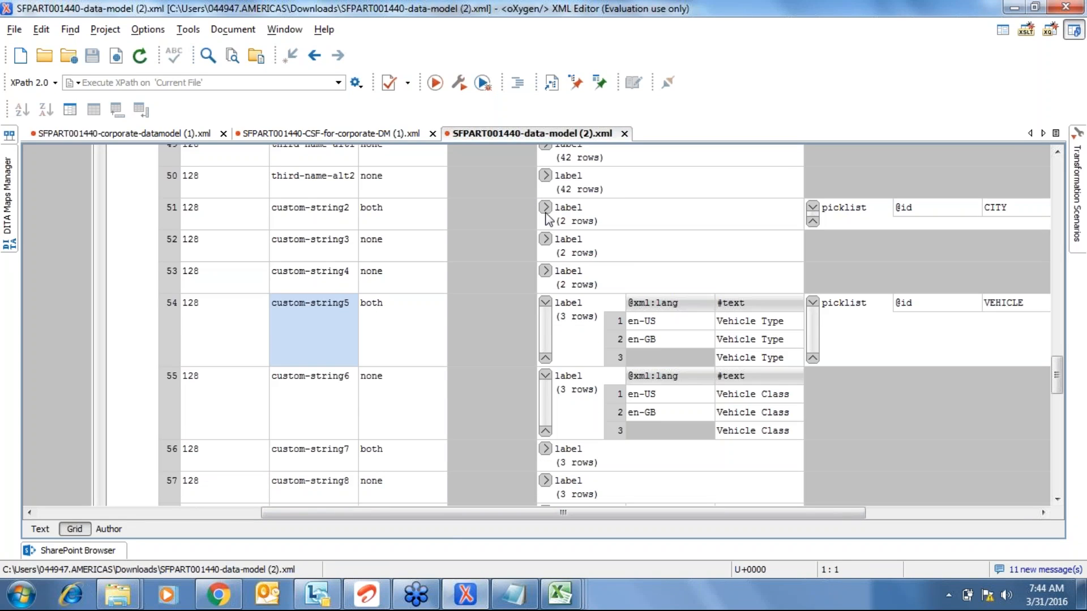
{"action": "left_click", "coordinate": [812, 226]}
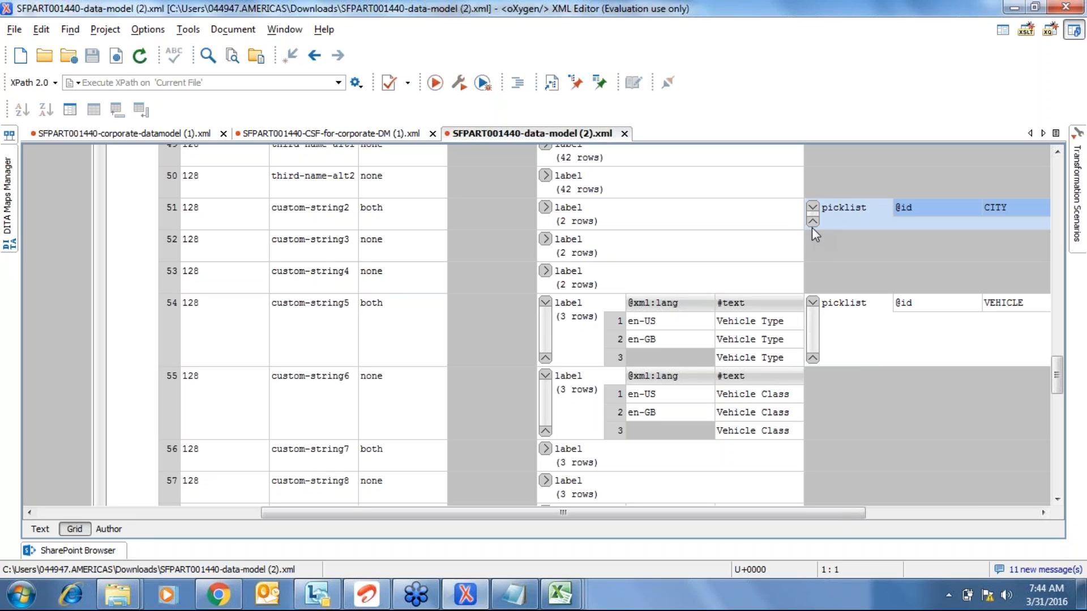
{"action": "left_click", "coordinate": [812, 304]}
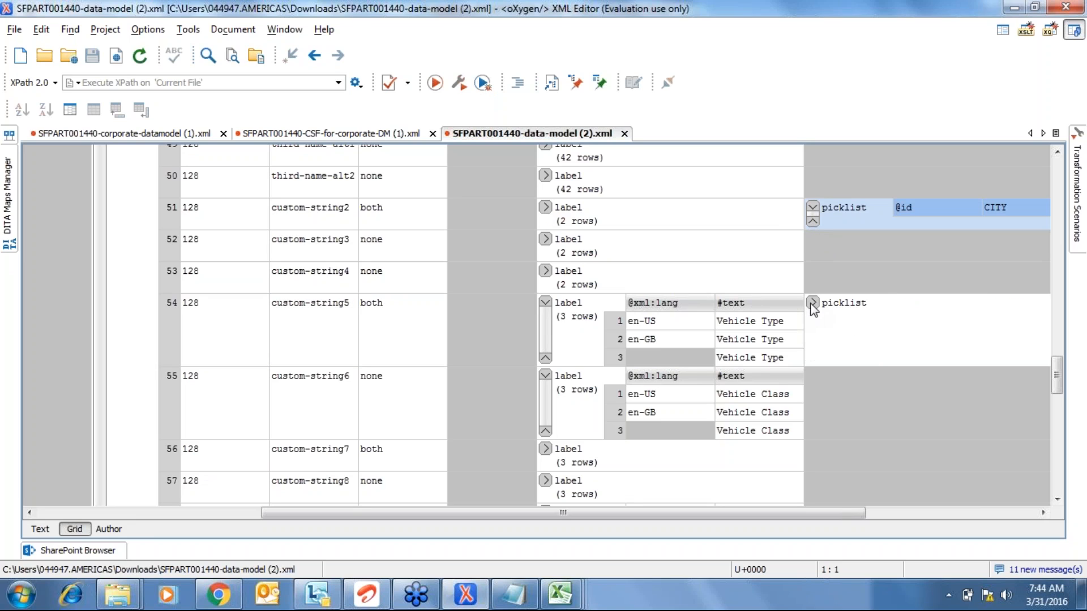
{"action": "left_click", "coordinate": [545, 302]}
{"action": "left_click", "coordinate": [545, 335]}
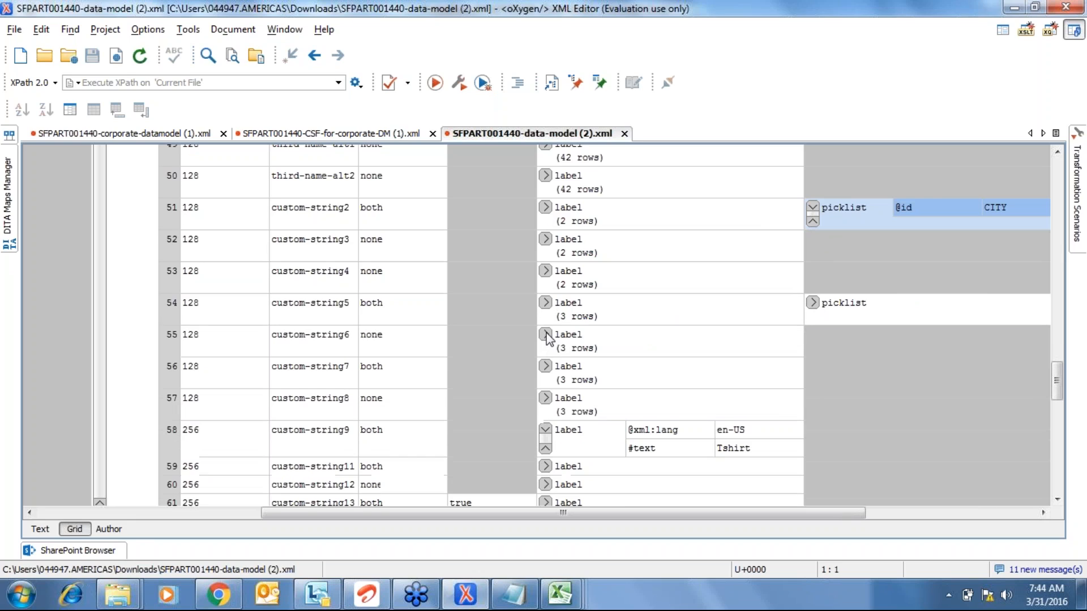
{"action": "left_click", "coordinate": [319, 310]}
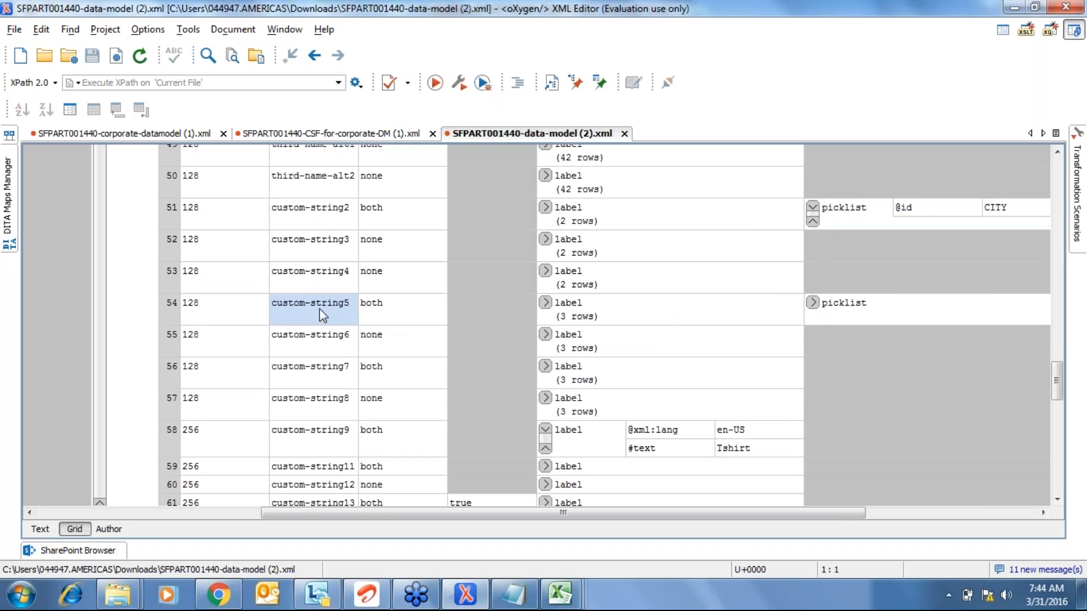
{"action": "left_click", "coordinate": [406, 318]}
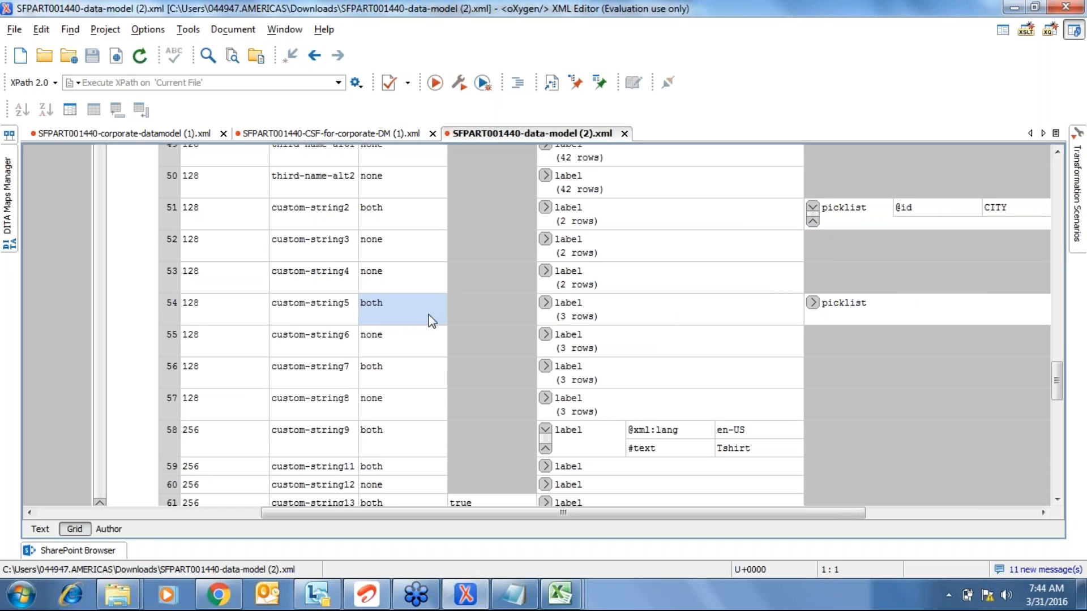
{"action": "left_click", "coordinate": [515, 317]}
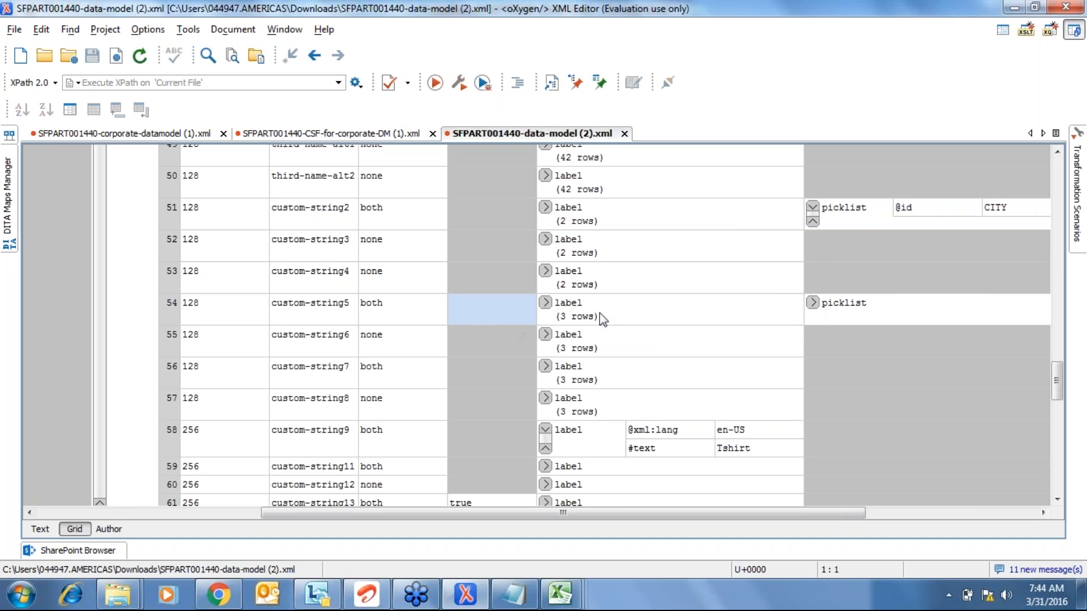
{"action": "left_click", "coordinate": [572, 305]}
- Verify custom-string5's Vehicle Type label and VEHICLE picklist id, then open the Vehicle workbook
{"action": "left_click", "coordinate": [546, 304]}
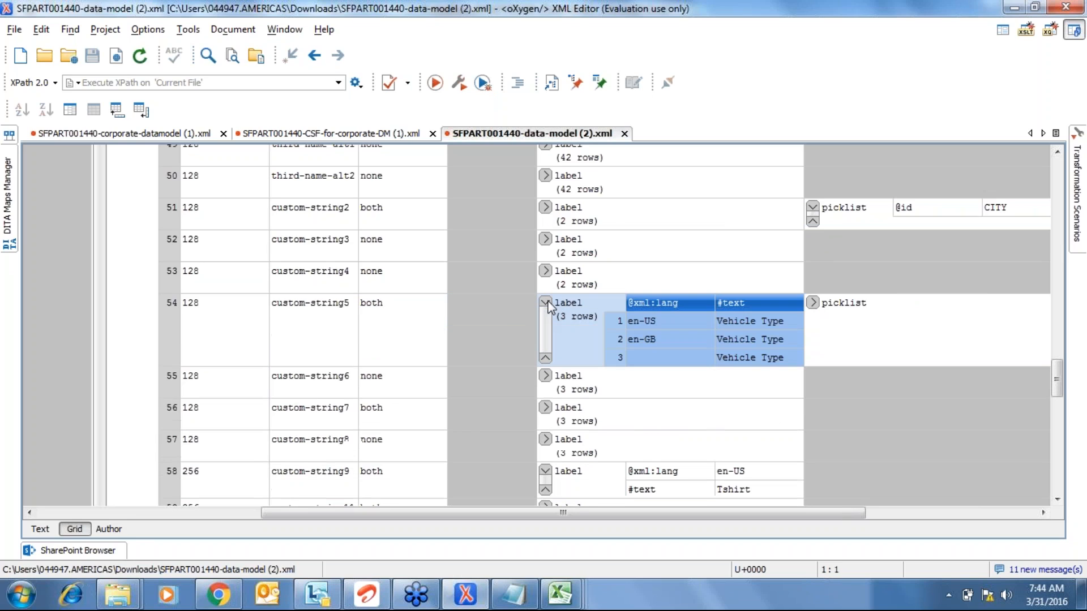
{"action": "left_click", "coordinate": [755, 321]}
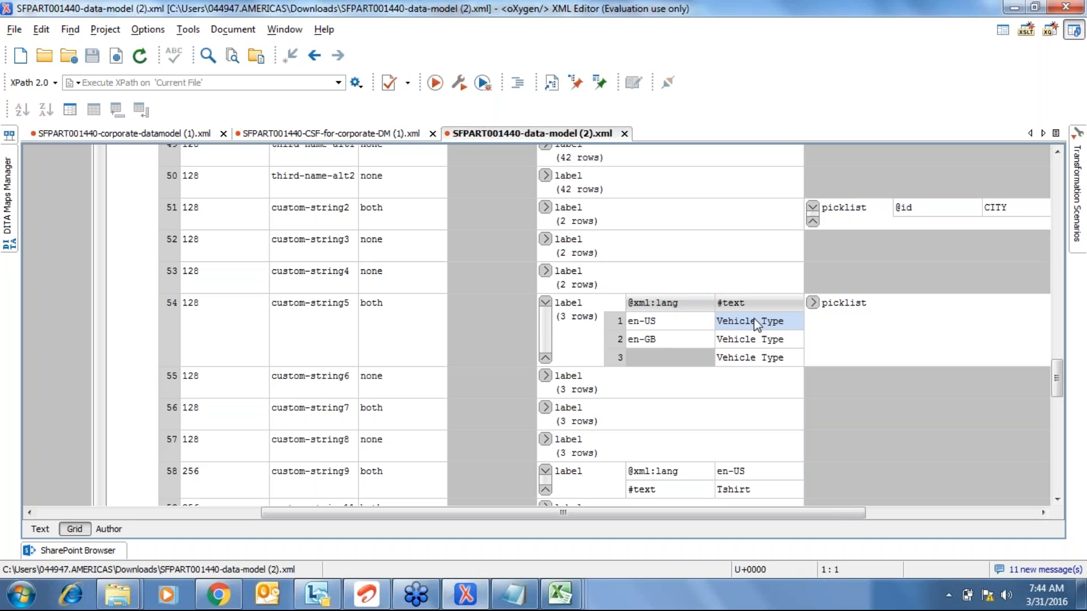
{"action": "left_click", "coordinate": [545, 301]}
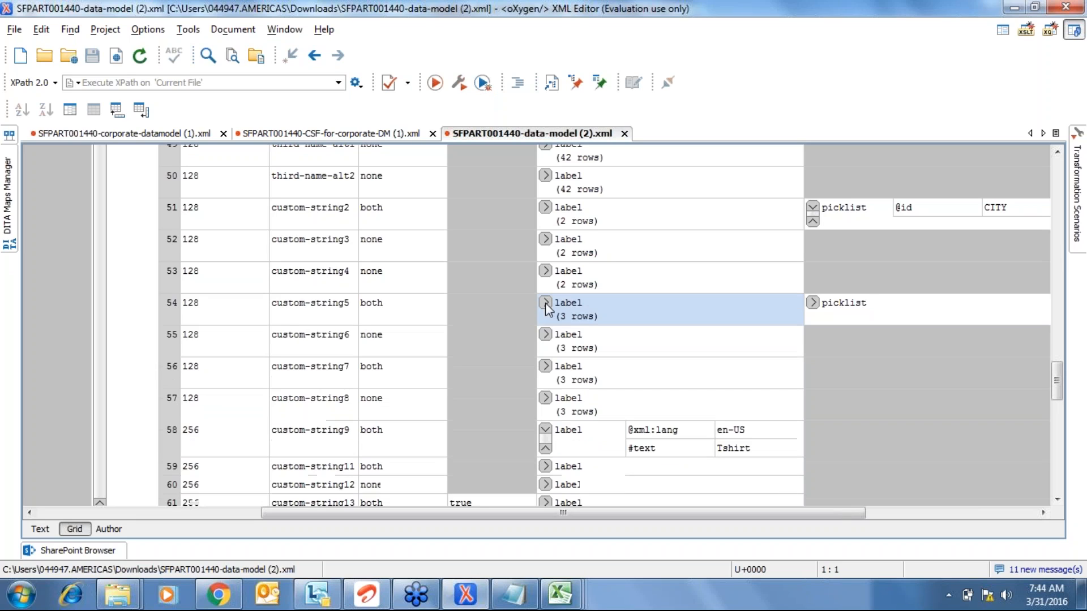
{"action": "left_click", "coordinate": [812, 303]}
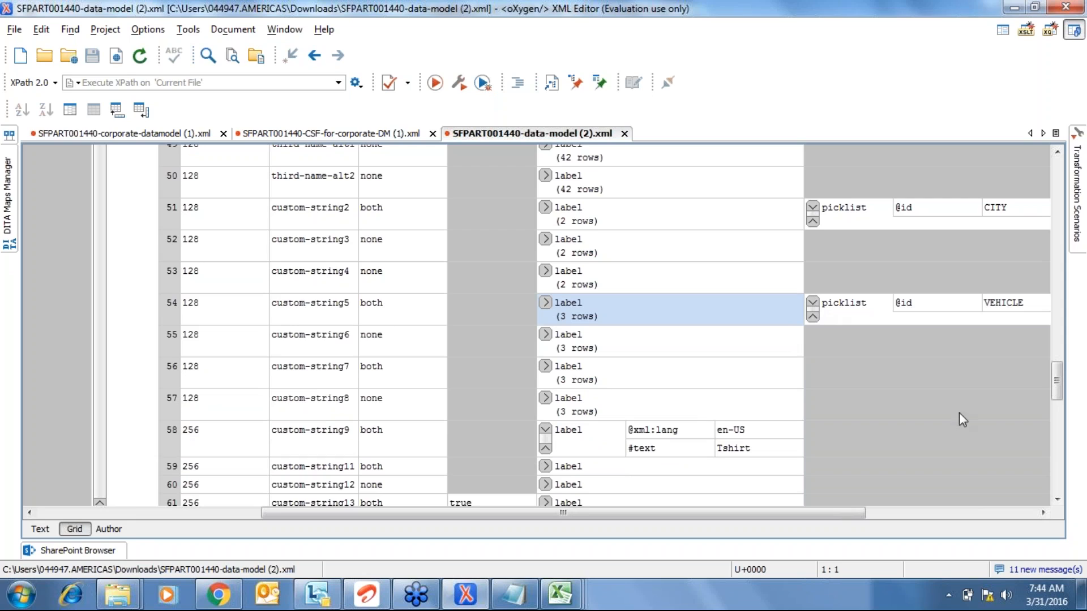
{"action": "left_click", "coordinate": [1020, 308]}
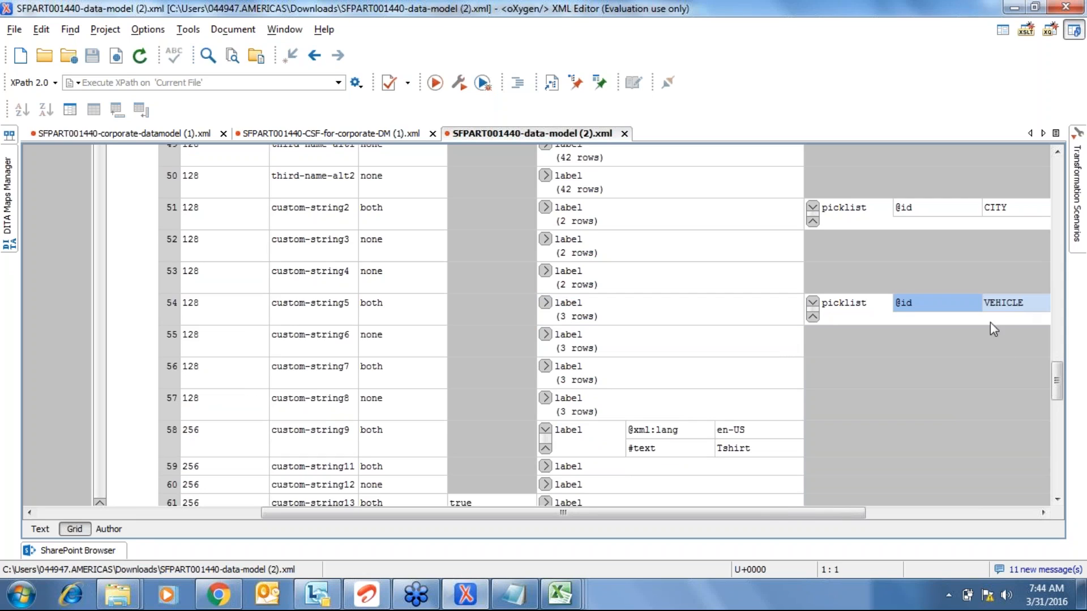
{"action": "left_click", "coordinate": [565, 601]}
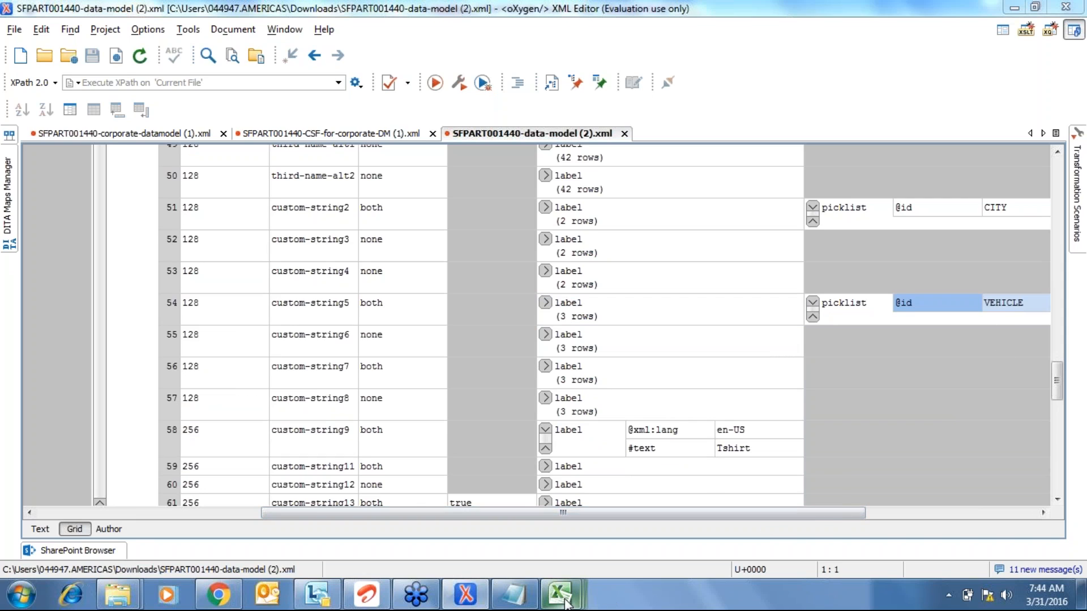
{"action": "left_click", "coordinate": [783, 523]}
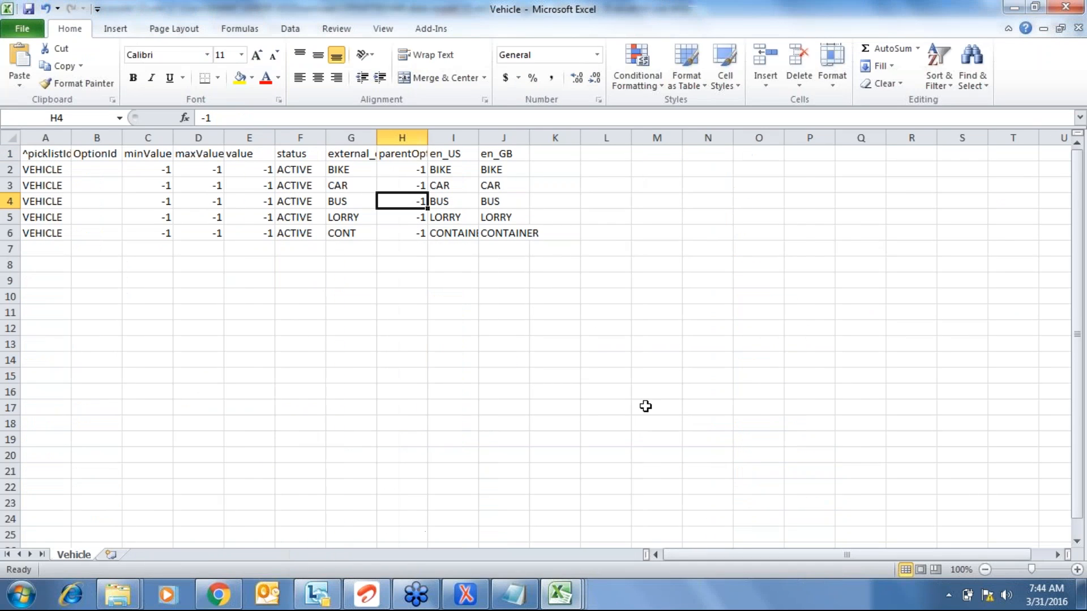
- Check VEHICLE in cell A2, then return to Chrome and open a blank tab
{"action": "left_click", "coordinate": [63, 170]}
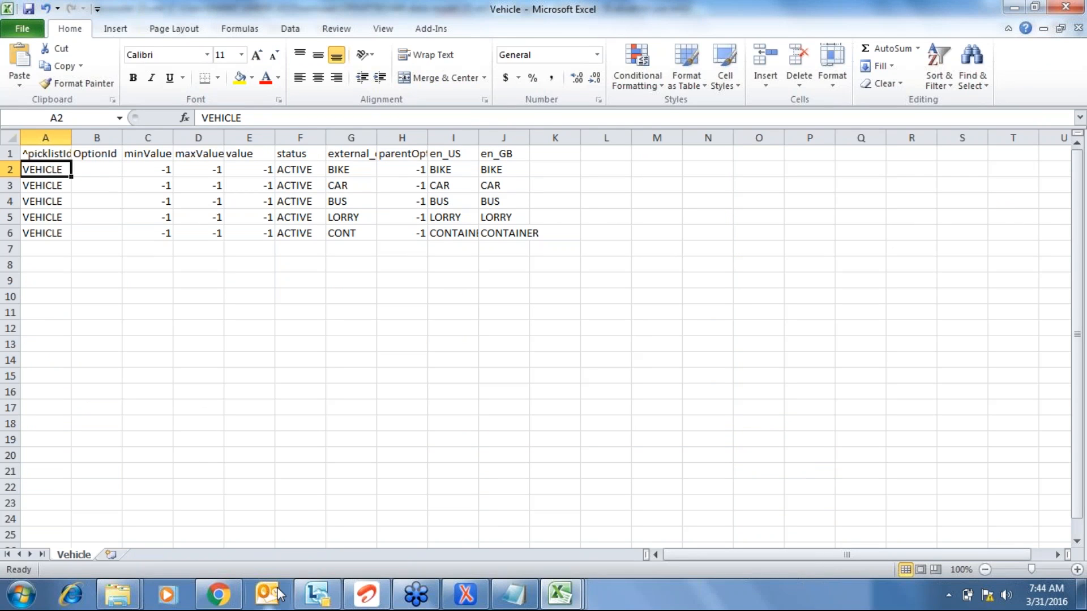
{"action": "left_click", "coordinate": [222, 597]}
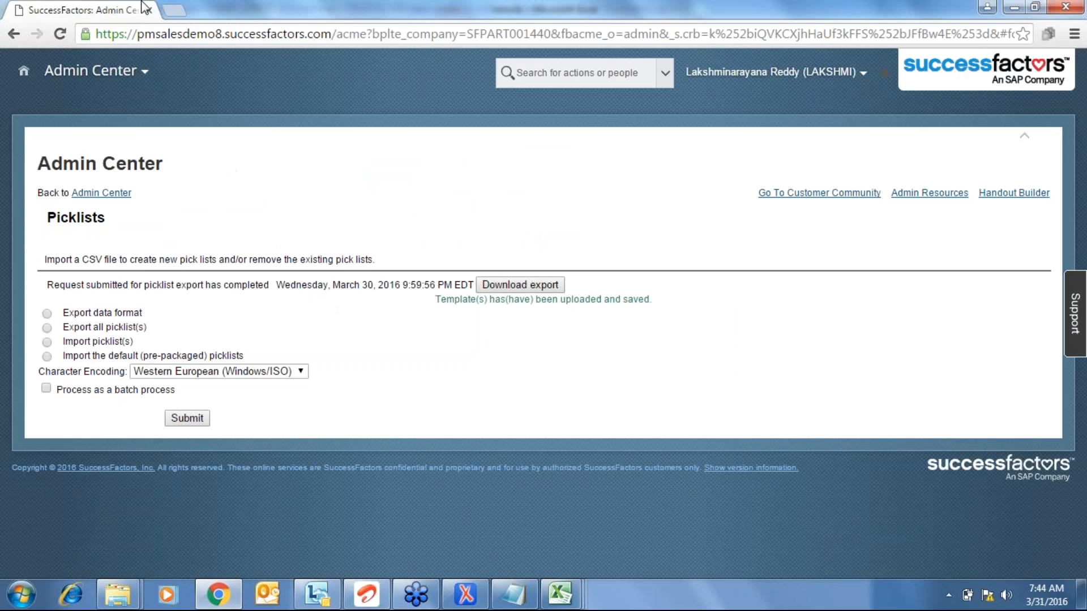
{"action": "left_click", "coordinate": [184, 16]}
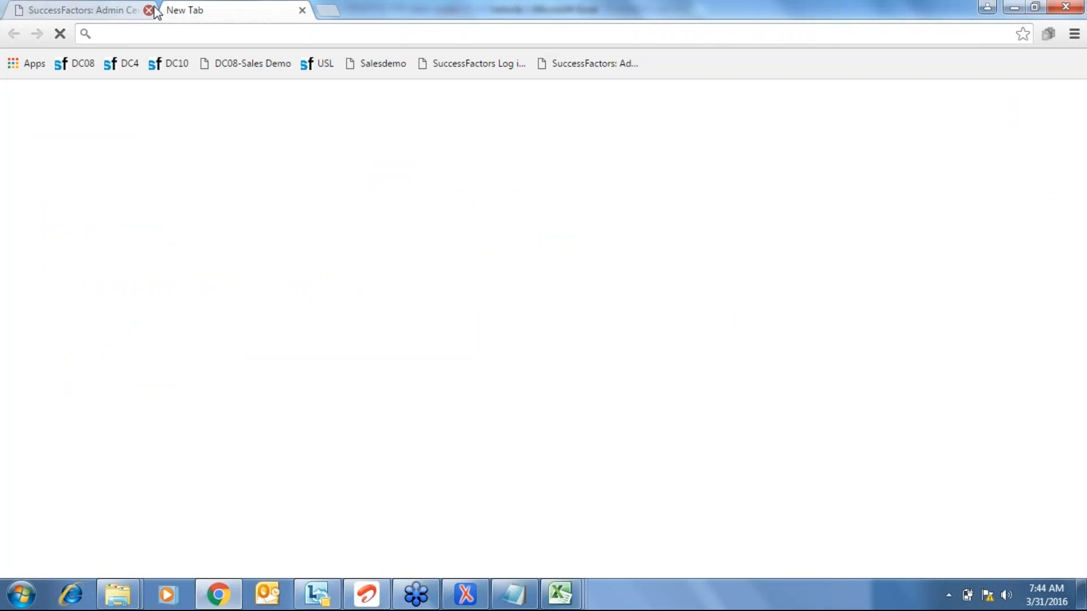
- Log in to Provisioning from the DC08-Sales Demo bookmark using the account's username and password
{"action": "left_click", "coordinate": [148, 10]}
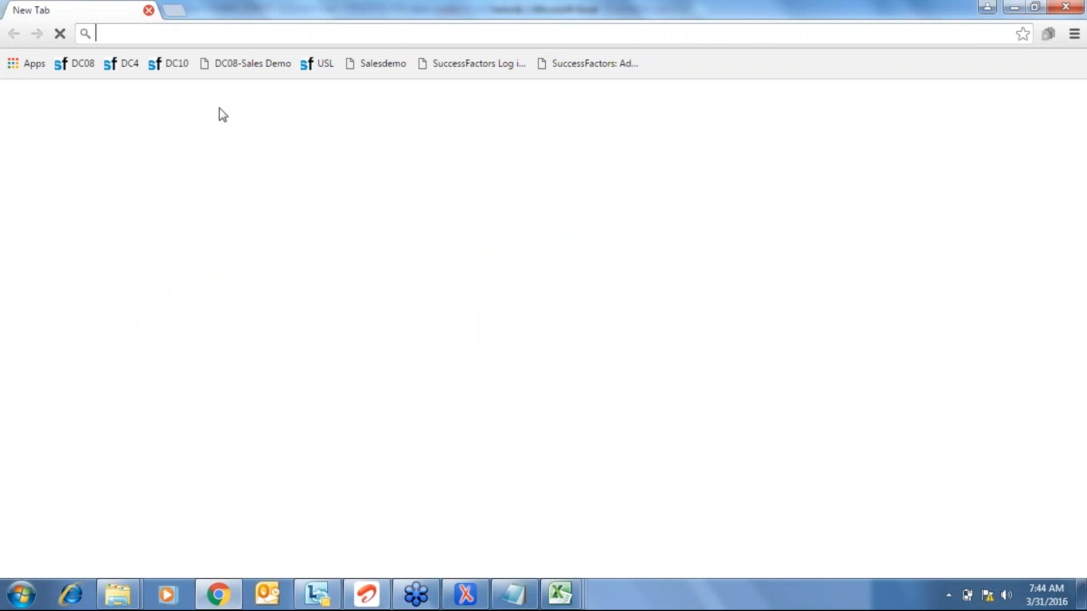
{"action": "left_click", "coordinate": [273, 67]}
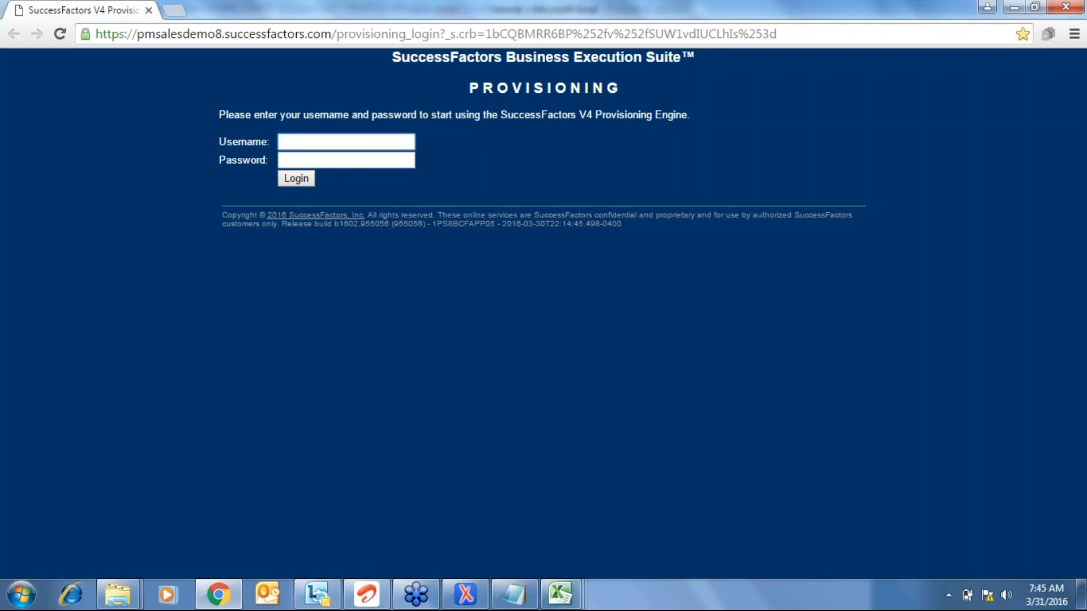
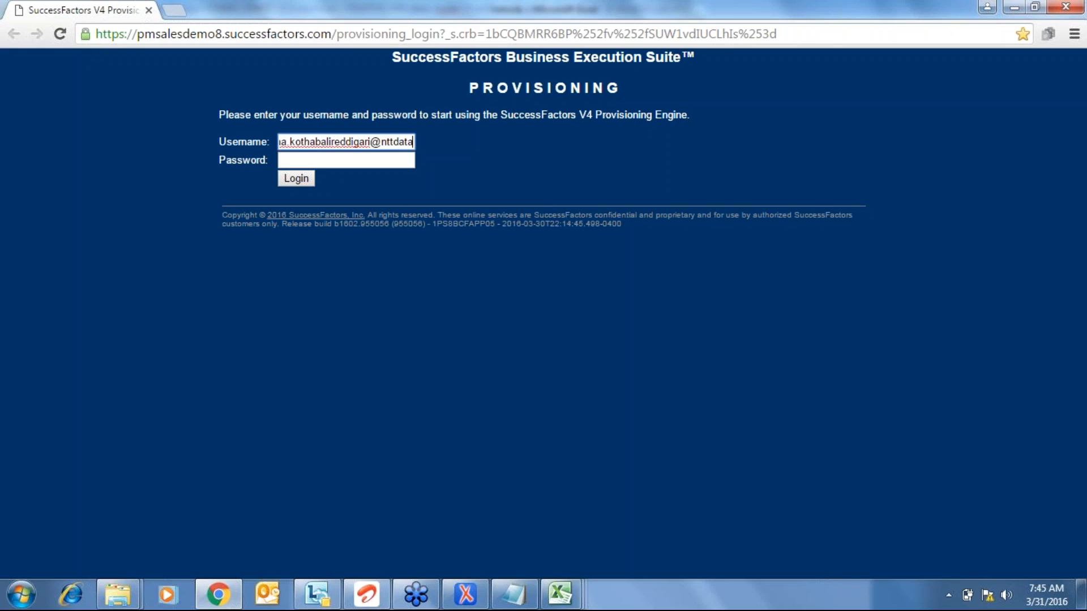
{"action": "key", "text": "Tab"}
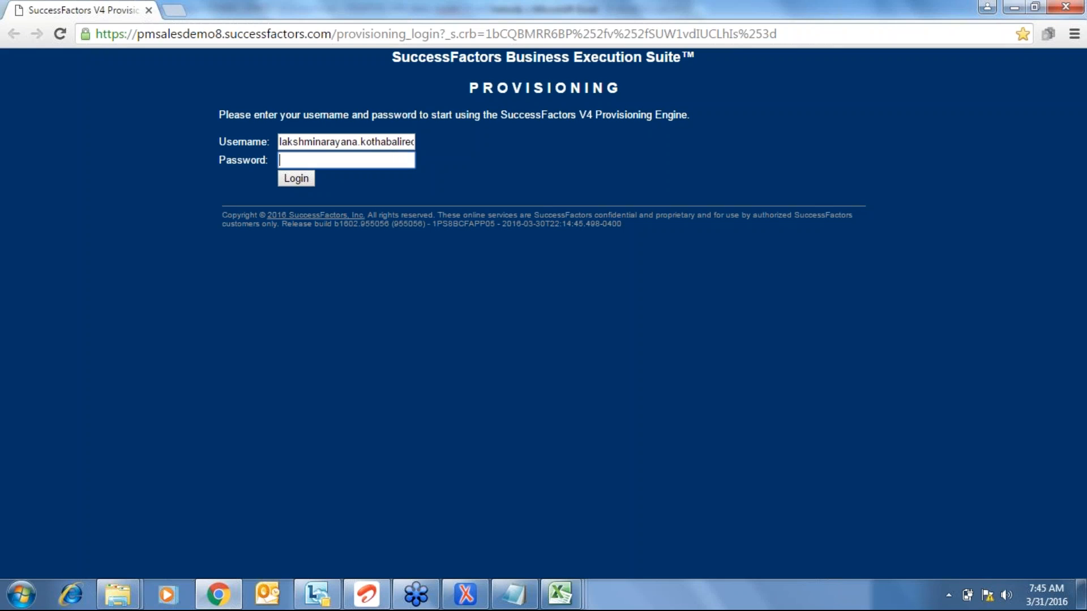
{"action": "type", "text": "••••••••••••"}
{"action": "left_click", "coordinate": [293, 181]}
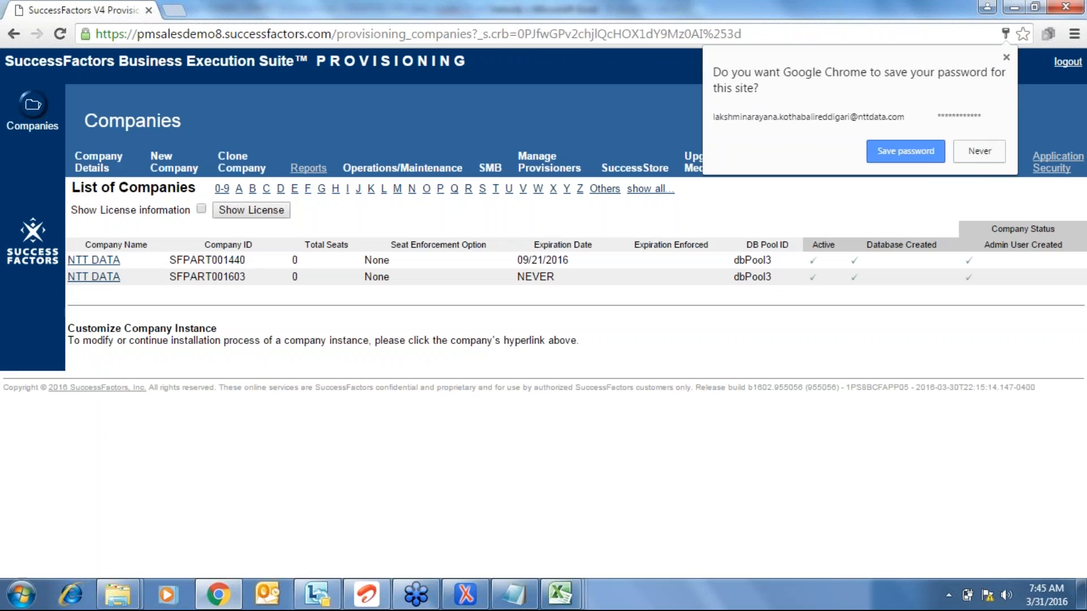
- Open company NTT DATA (SFPART001440) and go to its Import/Export Data Model page
{"action": "left_click", "coordinate": [511, 480]}
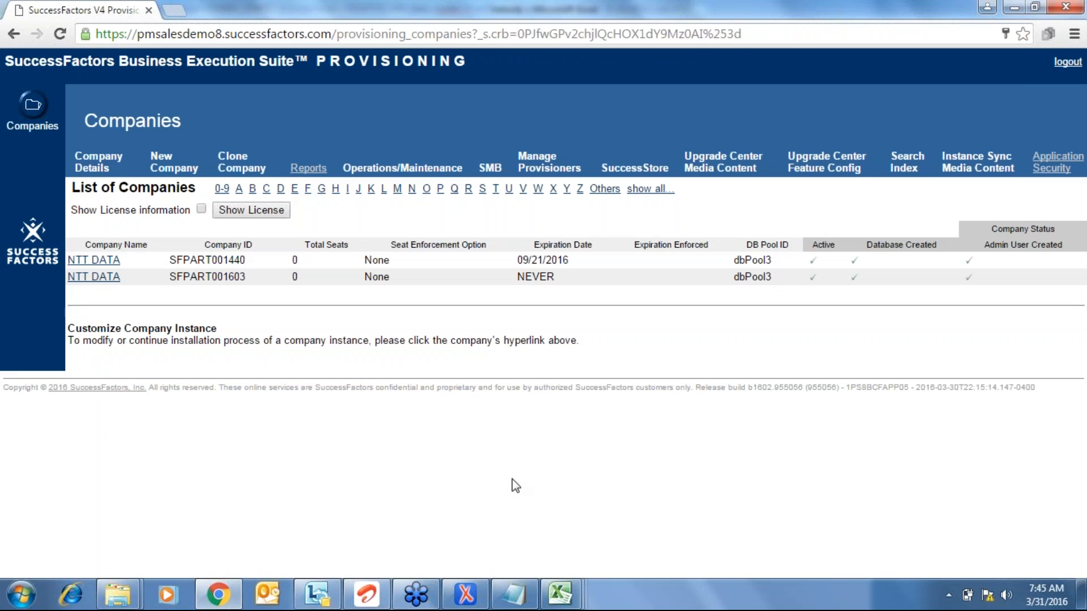
{"action": "left_click", "coordinate": [110, 261]}
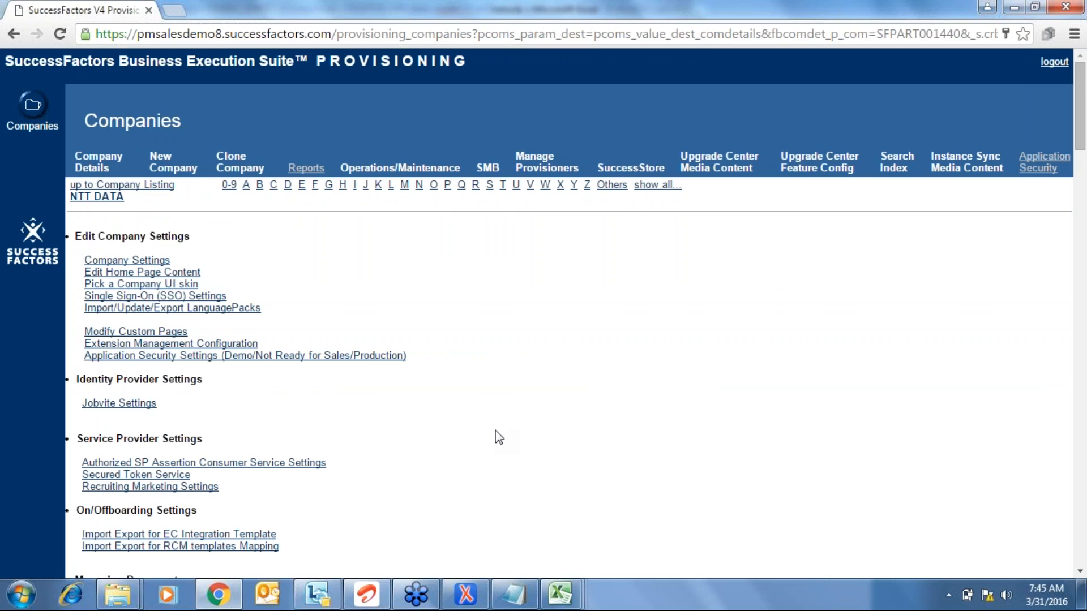
{"action": "scroll", "coordinate": [498, 438], "scroll_direction": "down", "scroll_amount": 8}
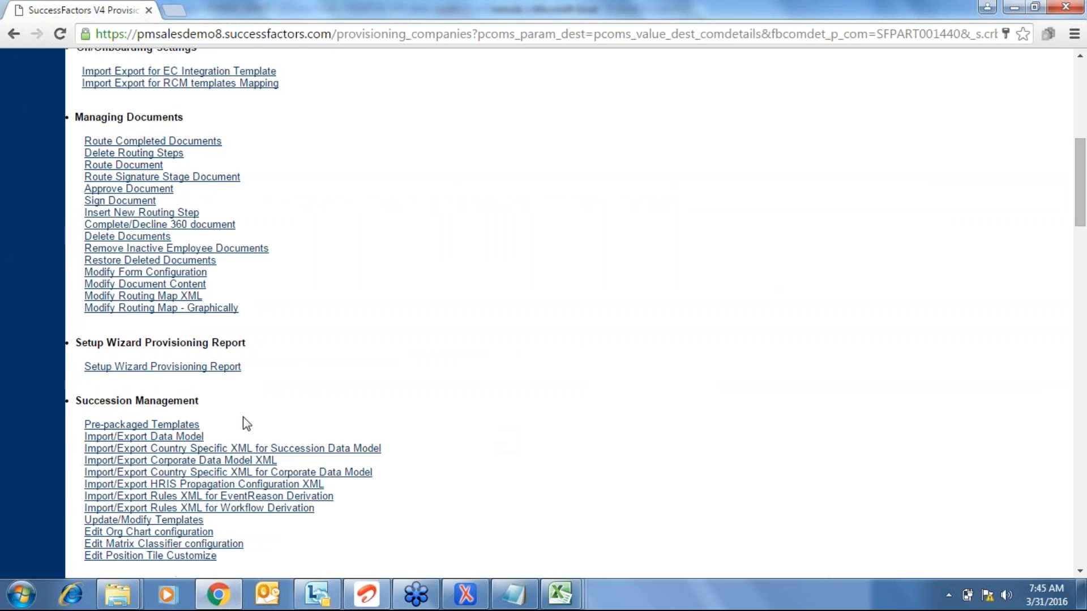
{"action": "left_click", "coordinate": [174, 438]}
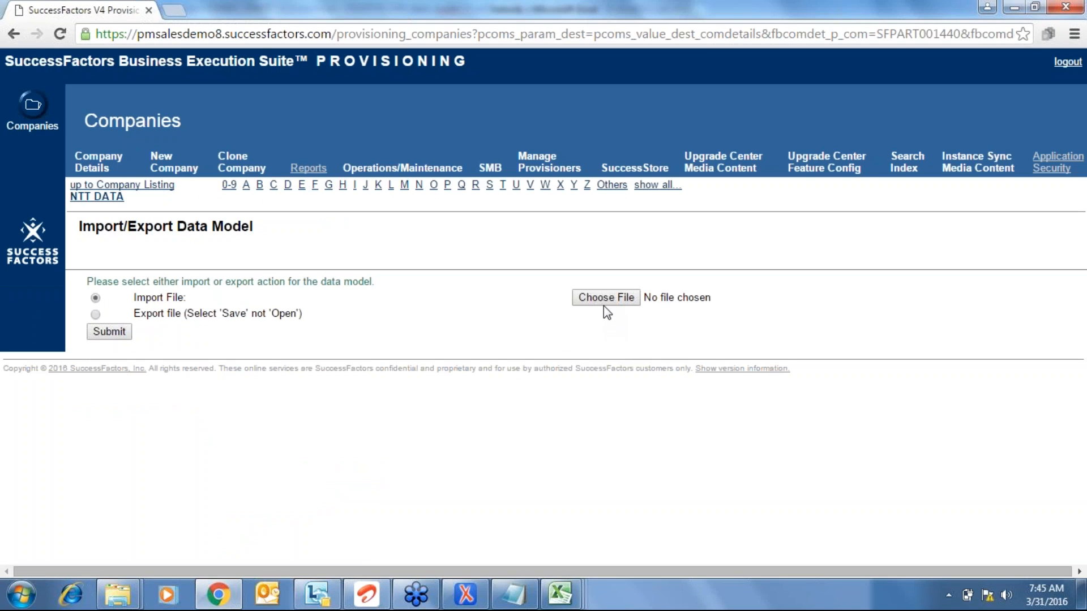
- Import SFPART001440-data-model (2).xml from Downloads as the company's data model
{"action": "left_click", "coordinate": [605, 298]}
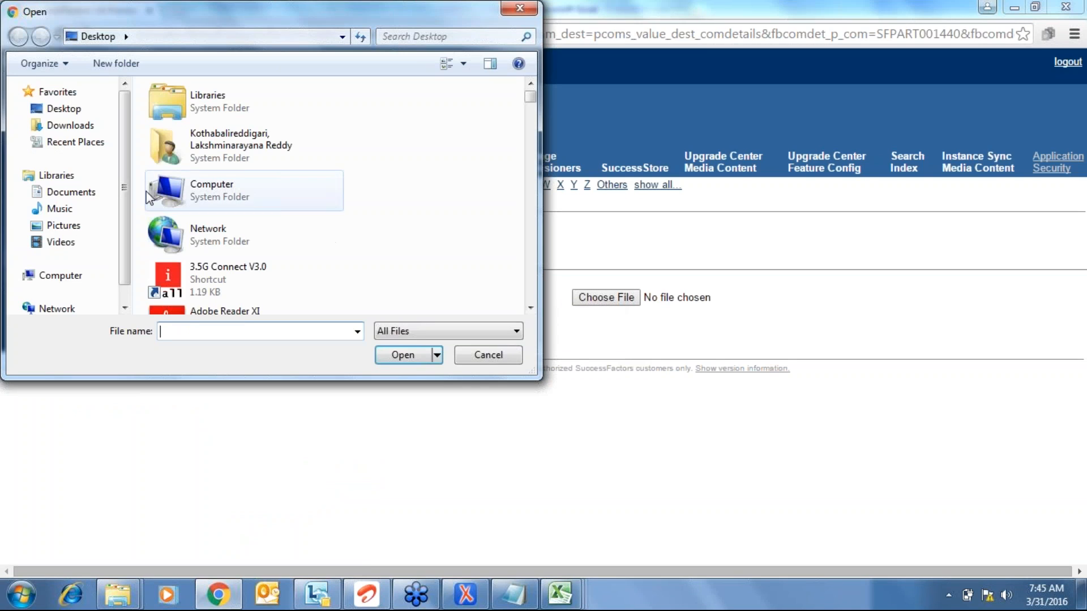
{"action": "left_click", "coordinate": [82, 129]}
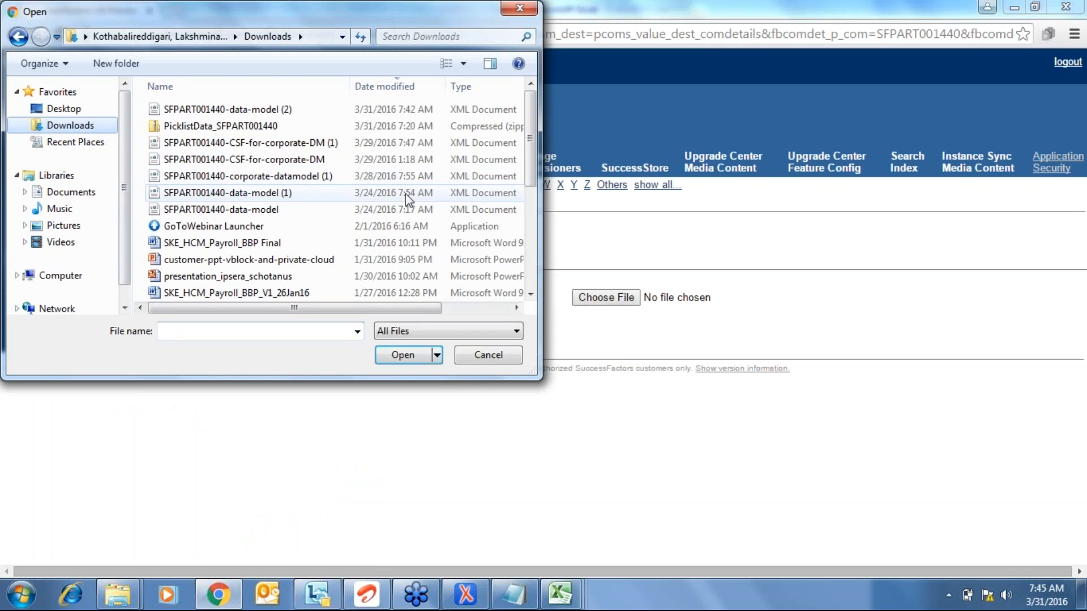
{"action": "double_click", "coordinate": [277, 111]}
{"action": "left_click", "coordinate": [109, 332]}
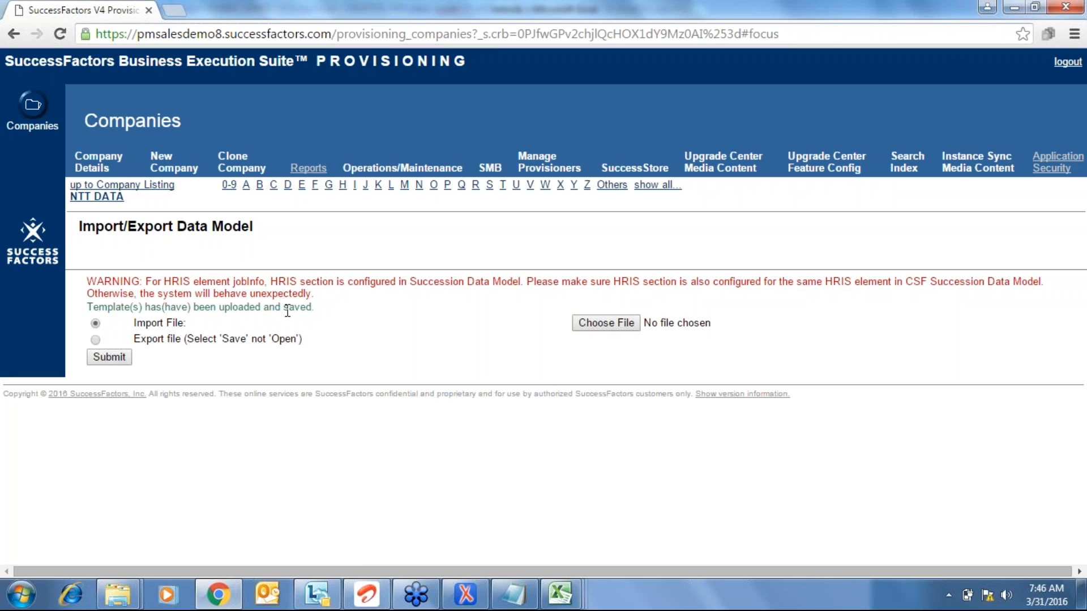
- Replace the Provisioning tab with the Salesdemo instance and log in with the admin username and password
{"action": "left_click", "coordinate": [173, 11]}
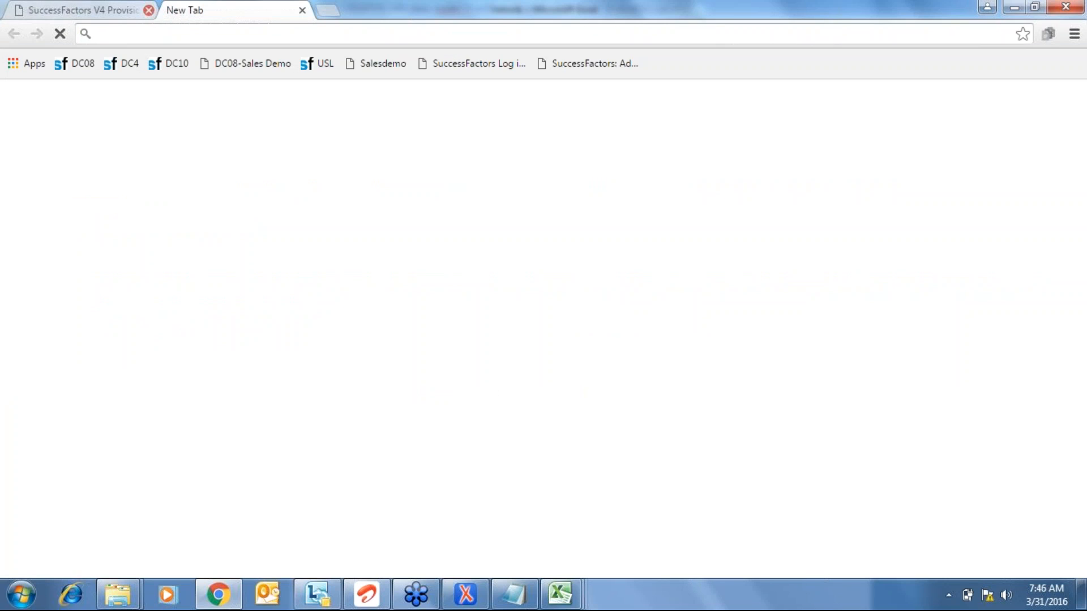
{"action": "left_click", "coordinate": [148, 10]}
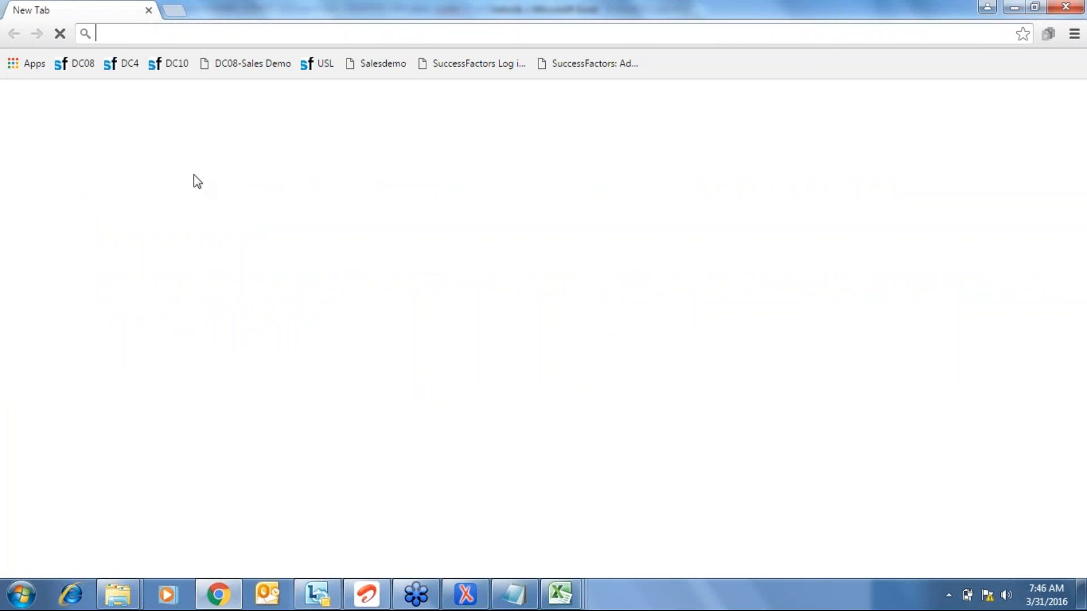
{"action": "left_click", "coordinate": [389, 72]}
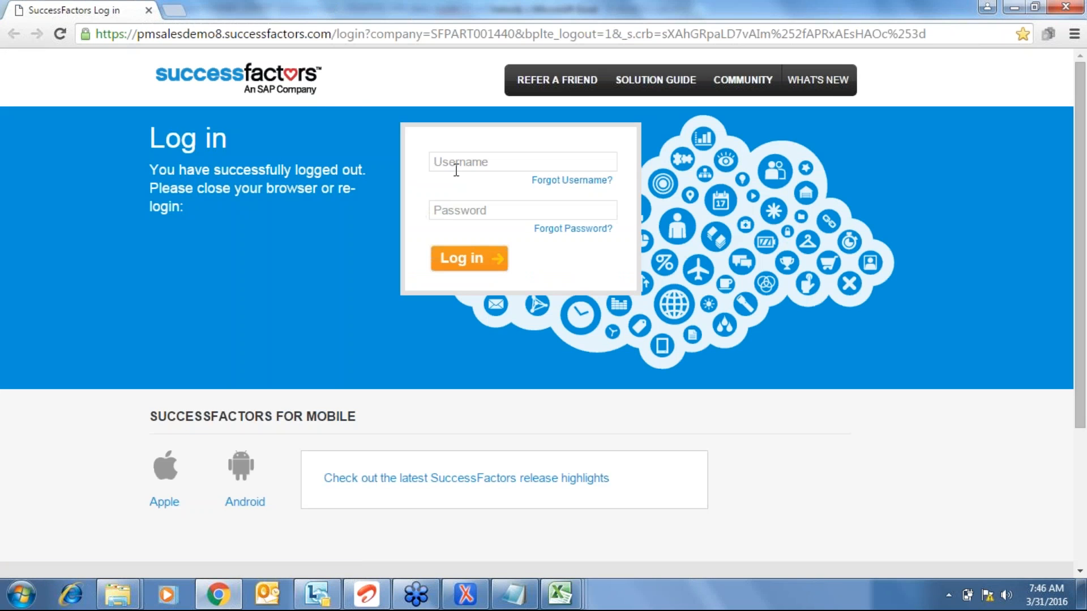
{"action": "left_click", "coordinate": [456, 170]}
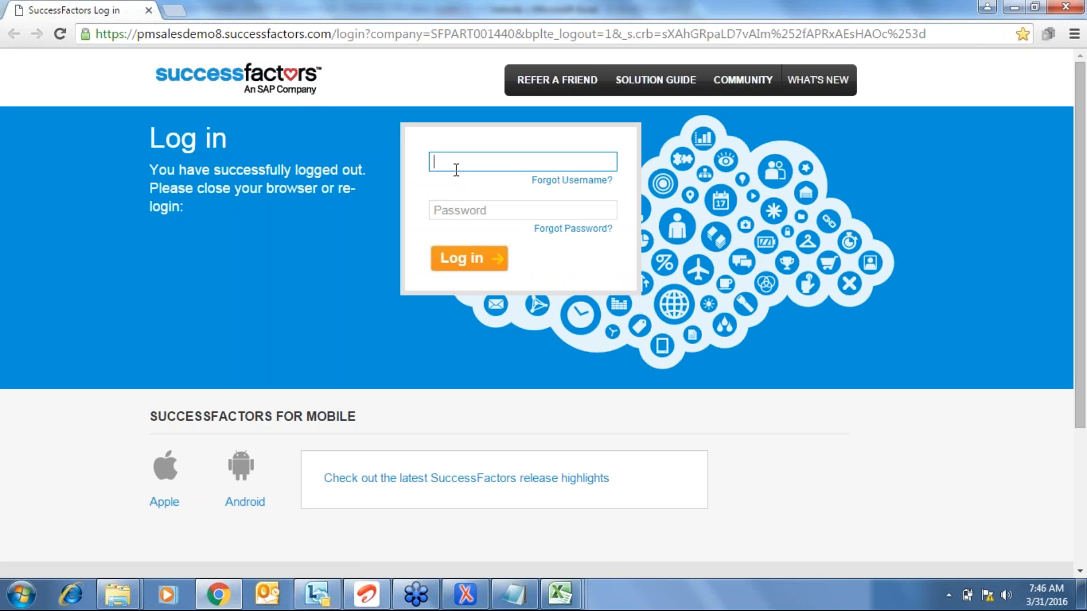
{"action": "type", "text": "LAKSHMI"}
{"action": "key", "text": "Tab"}
{"action": "type", "text": "•••••"}
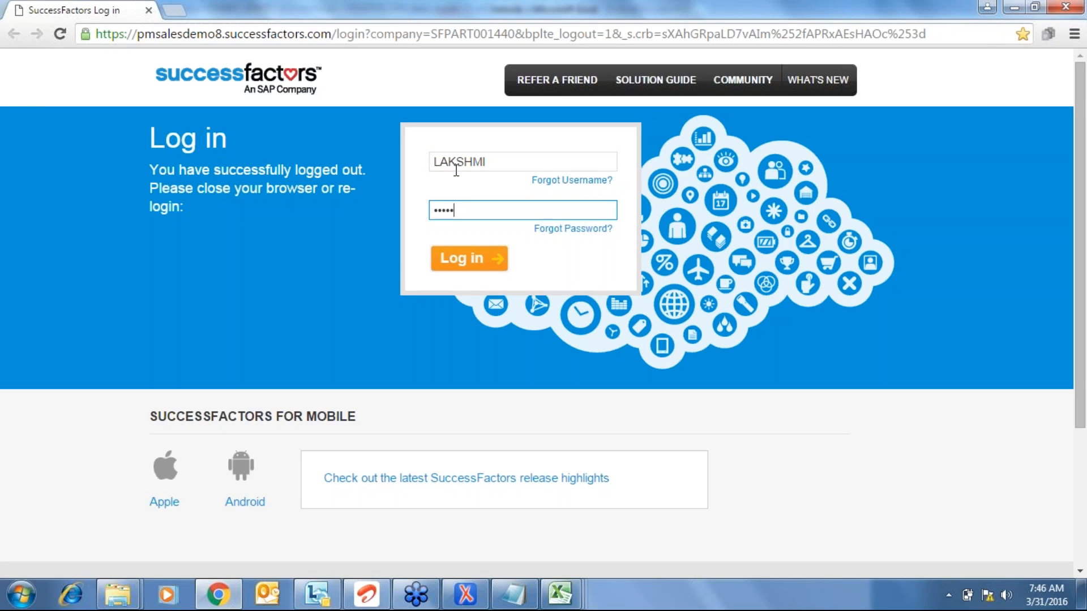
{"action": "type", "text": "••••"}
{"action": "left_click", "coordinate": [451, 265]}
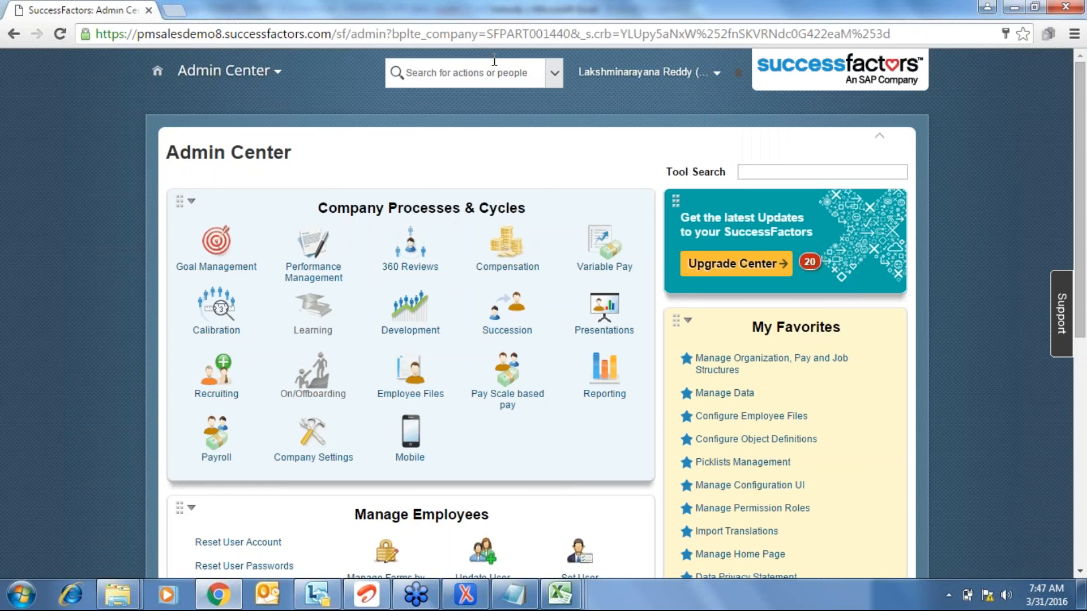
- Start Add New Employee with company ABC Company (ABC) and event reason Acquired employee (HIRACQRE)
{"action": "left_click", "coordinate": [494, 60]}
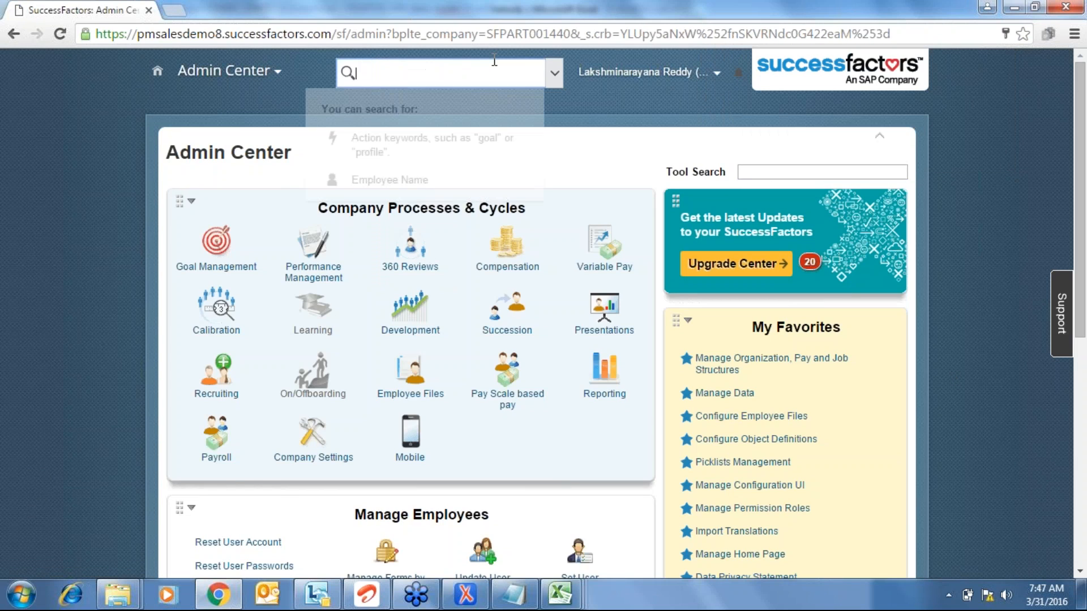
{"action": "type", "text": "add a new"}
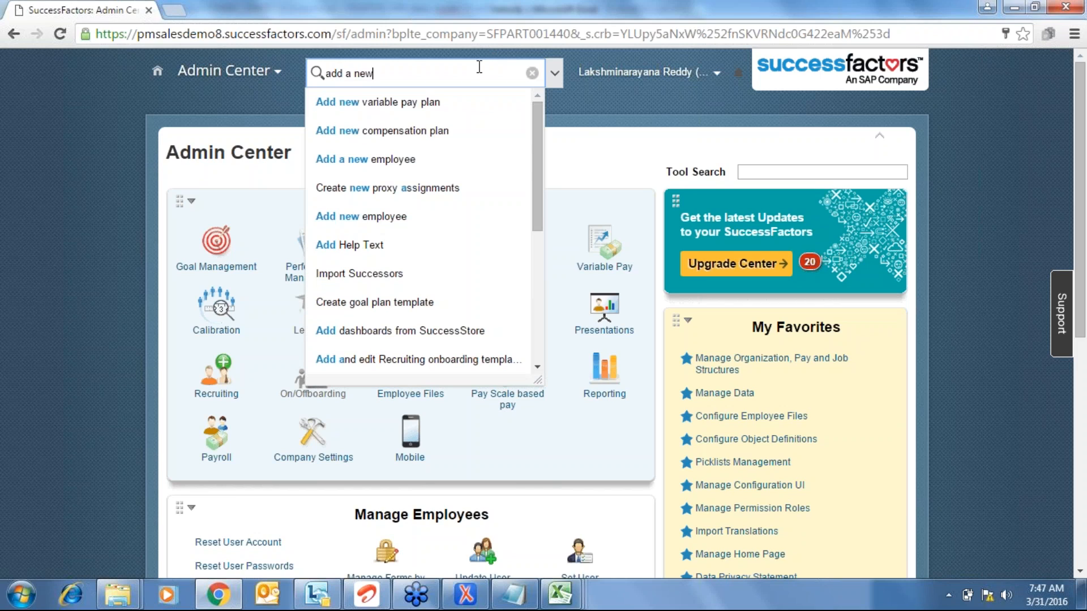
{"action": "left_click", "coordinate": [387, 161]}
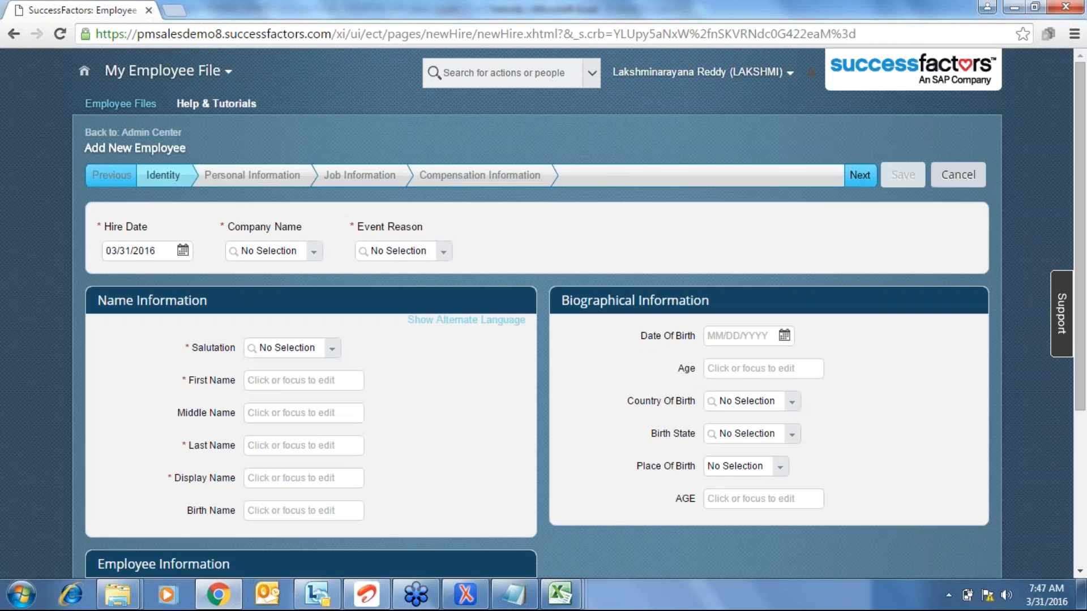
{"action": "scroll", "coordinate": [192, 209], "scroll_direction": "down", "scroll_amount": 2}
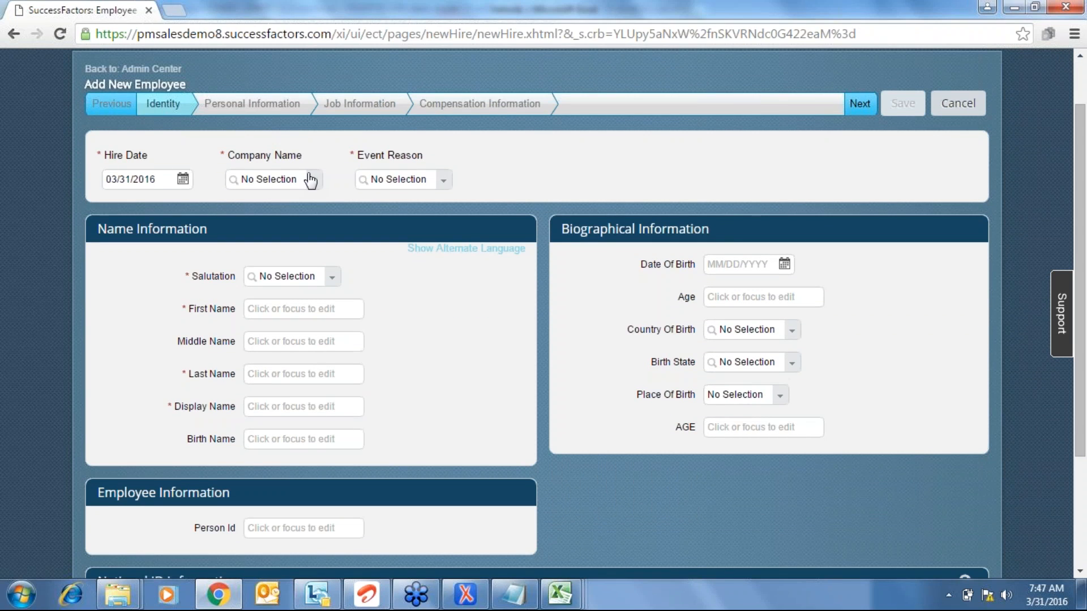
{"action": "left_click", "coordinate": [313, 185]}
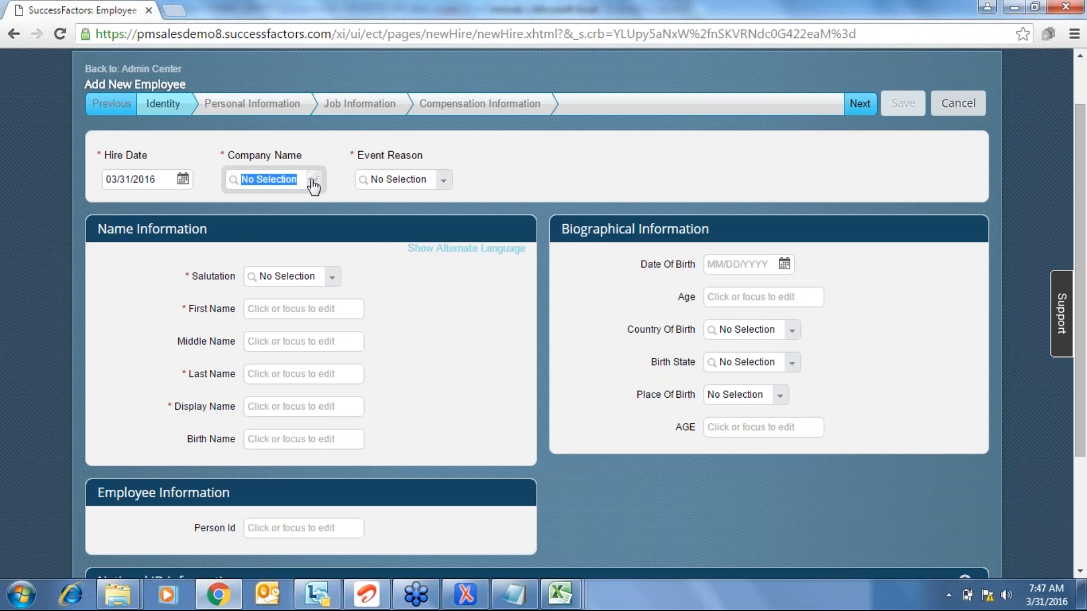
{"action": "left_click", "coordinate": [303, 203]}
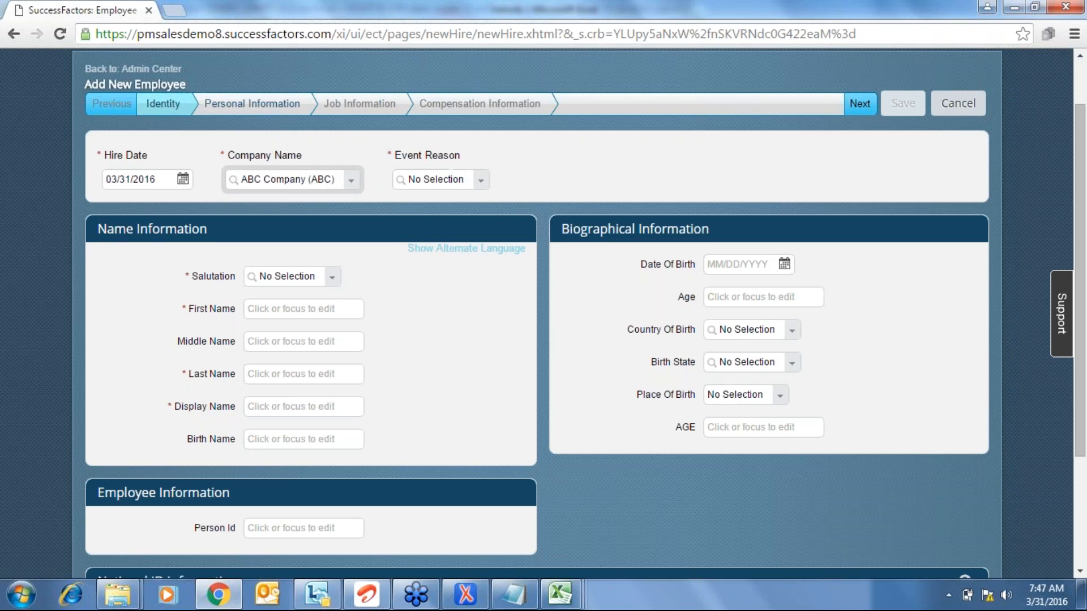
{"action": "left_click", "coordinate": [481, 180]}
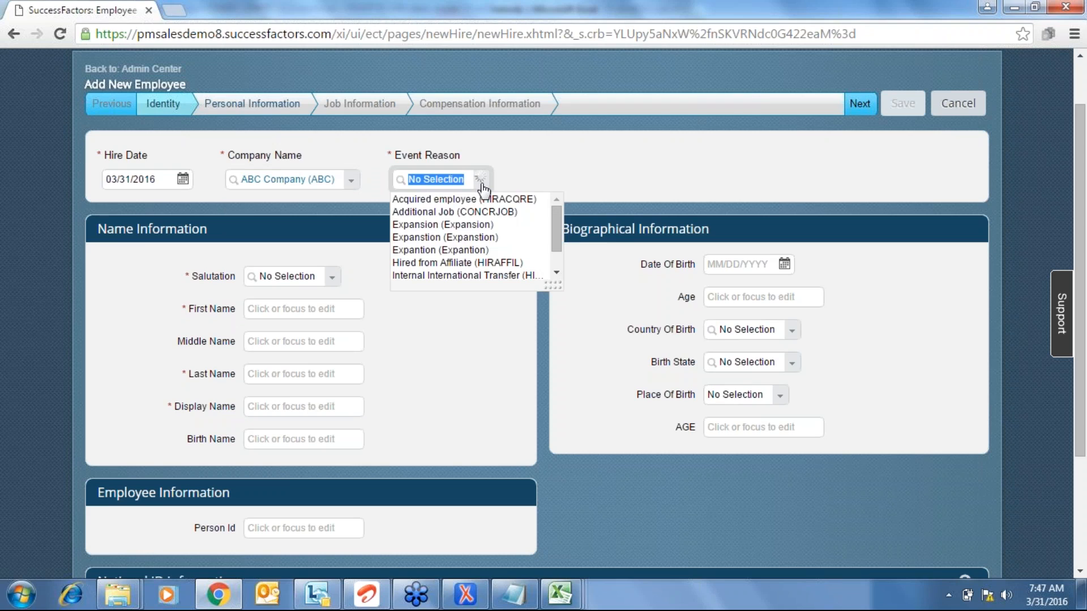
{"action": "left_click", "coordinate": [447, 199]}
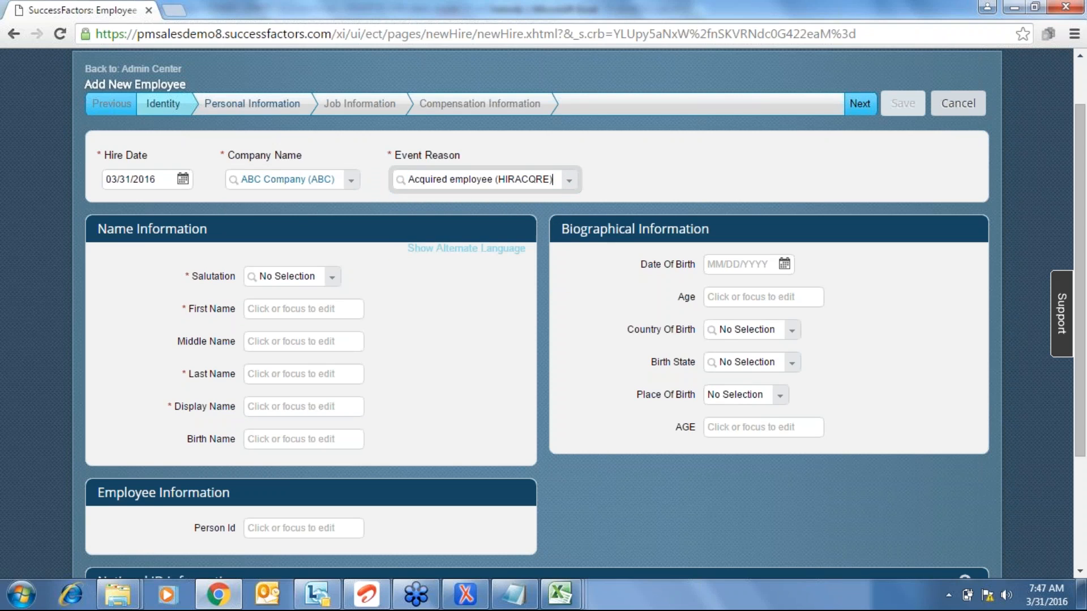
- Enter salutation Mr., first name ABC, last name 123, display name 456, and continue
{"action": "left_click", "coordinate": [333, 282]}
{"action": "left_click", "coordinate": [309, 315]}
{"action": "left_click", "coordinate": [297, 308]}
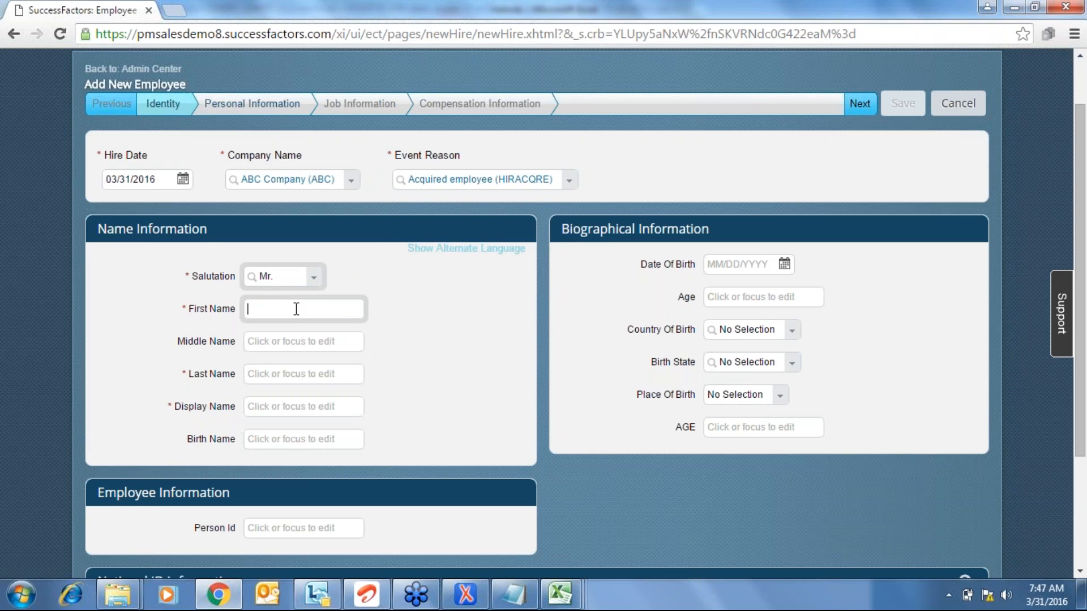
{"action": "type", "text": "ABC"}
{"action": "key", "text": "Tab"}
{"action": "key", "text": "Tab"}
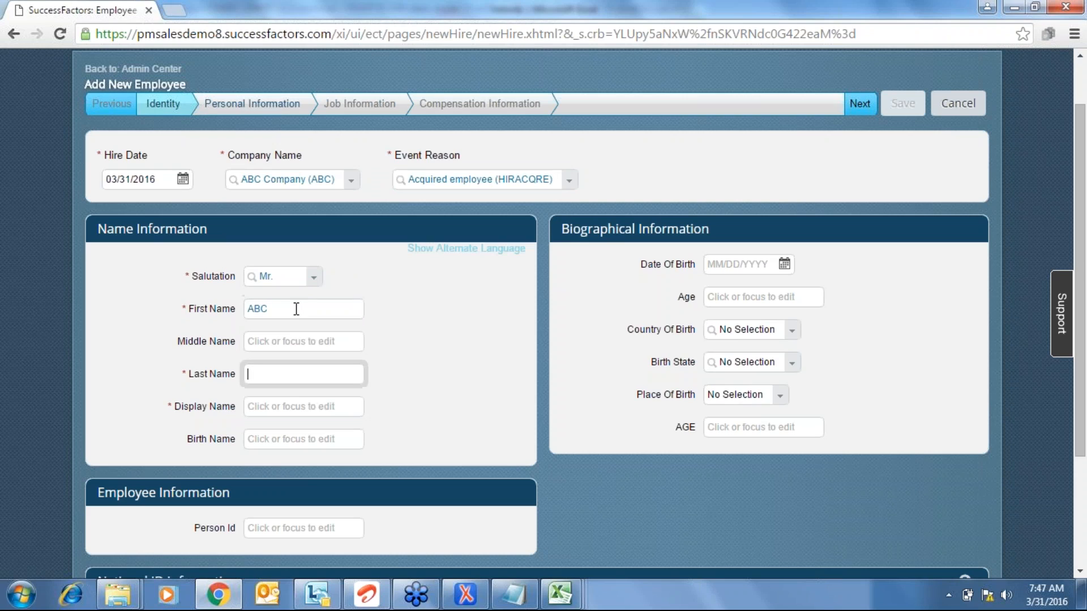
{"action": "type", "text": "123"}
{"action": "key", "text": "Tab"}
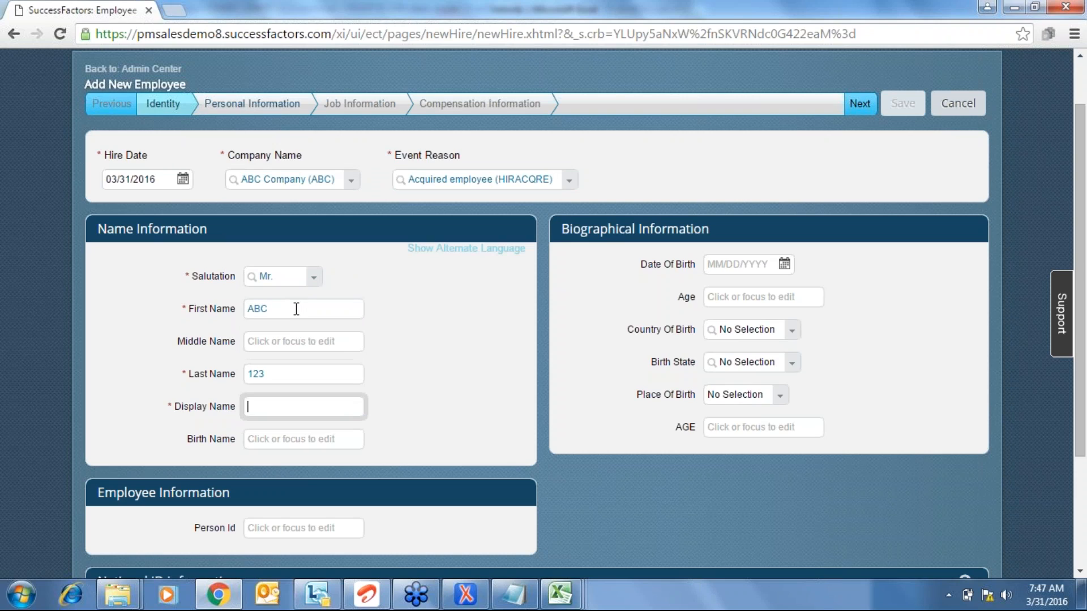
{"action": "type", "text": "456"}
{"action": "left_click", "coordinate": [864, 101]}
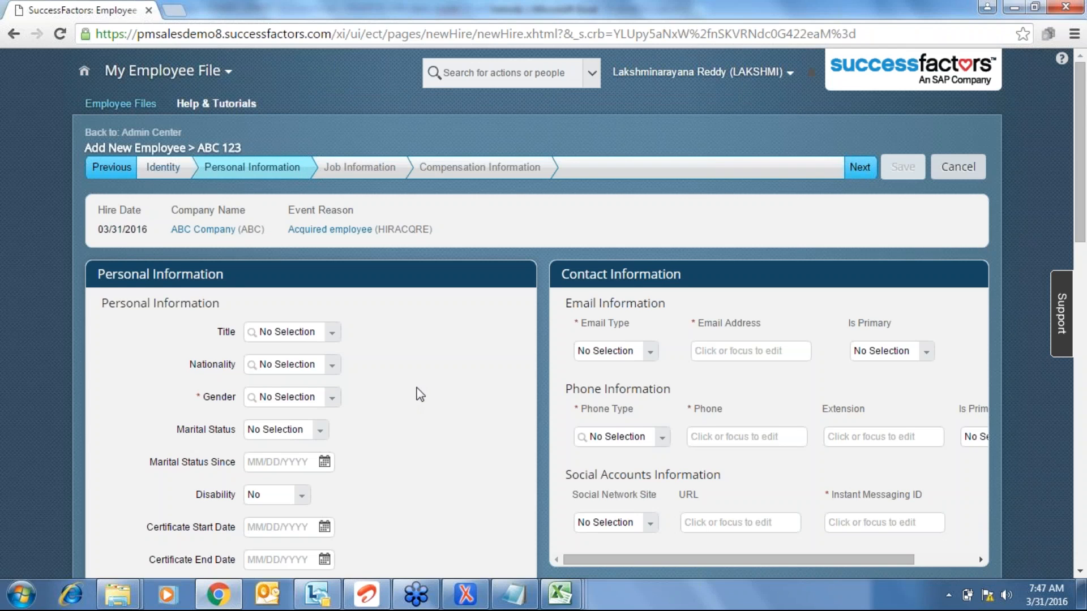
- Find and highlight the Vehicle Type label, then bring the oXygen XML Editor data model forward
{"action": "scroll", "coordinate": [420, 395], "scroll_direction": "down", "scroll_amount": 1}
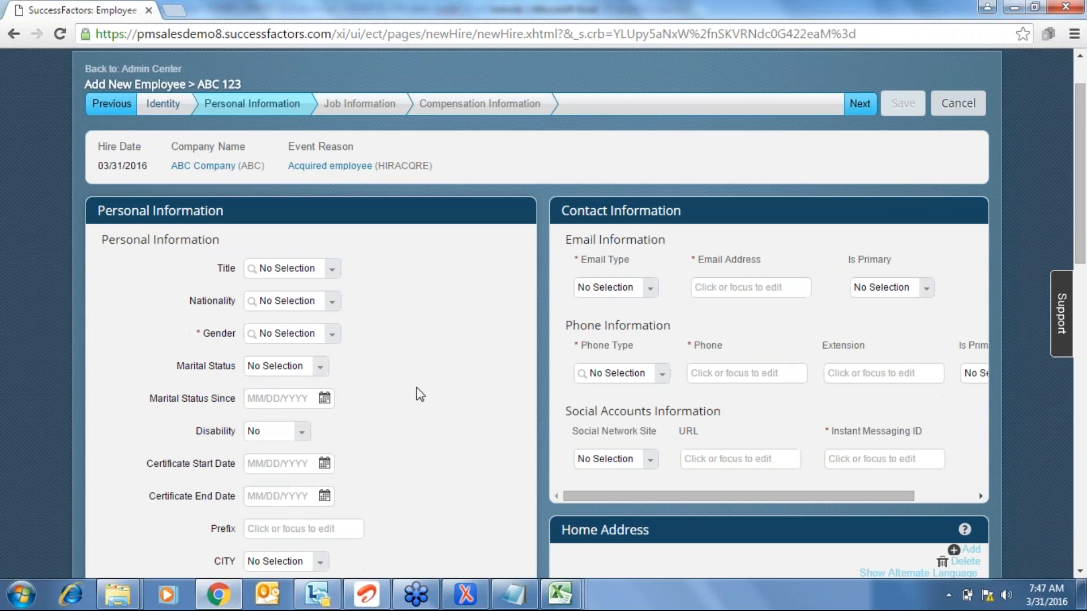
{"action": "scroll", "coordinate": [420, 394], "scroll_direction": "down", "scroll_amount": 4}
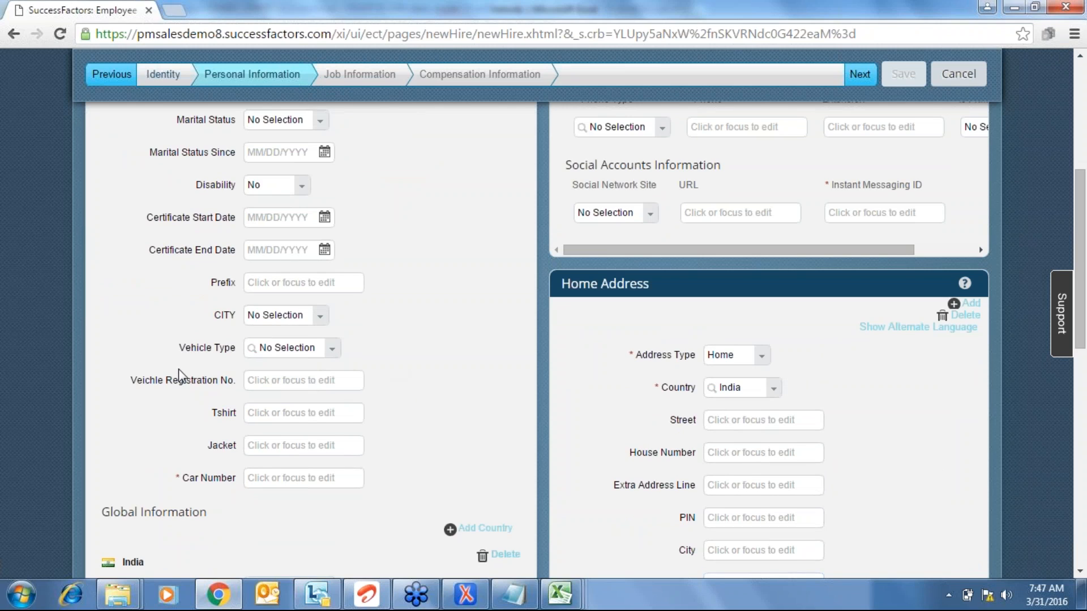
{"action": "left_click_drag", "start_coordinate": [180, 348], "coordinate": [245, 335]}
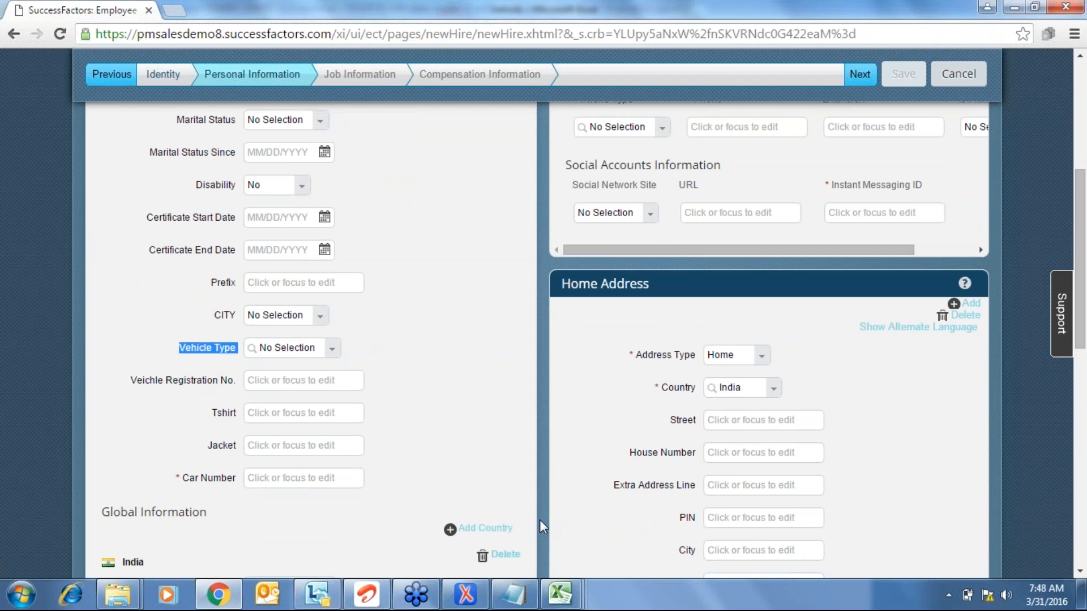
{"action": "left_click", "coordinate": [465, 594]}
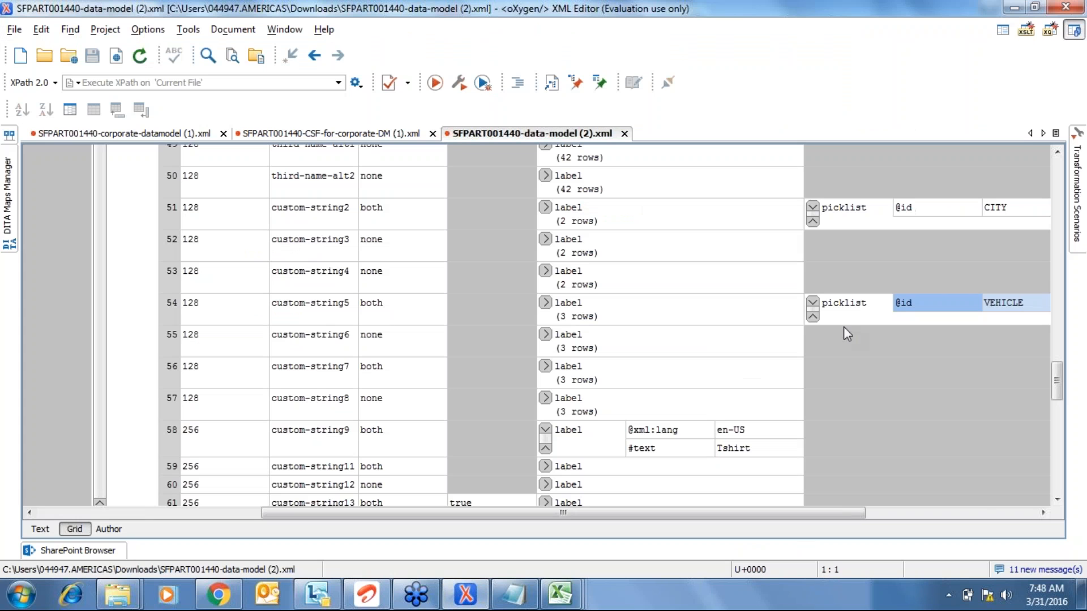
{"action": "left_click", "coordinate": [545, 304]}
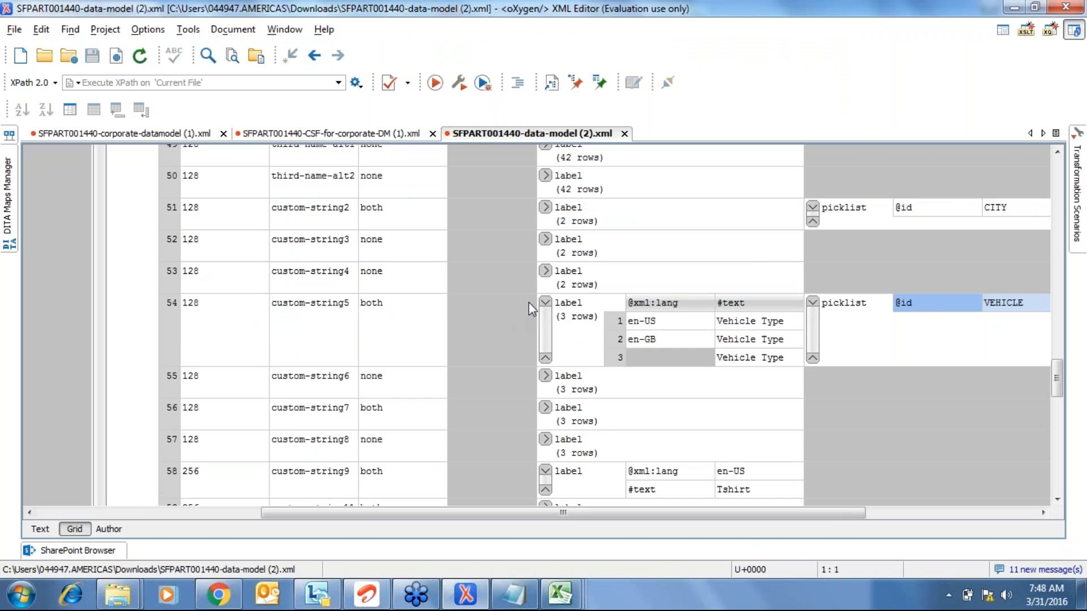
{"action": "left_click", "coordinate": [544, 309]}
{"action": "left_click", "coordinate": [545, 302]}
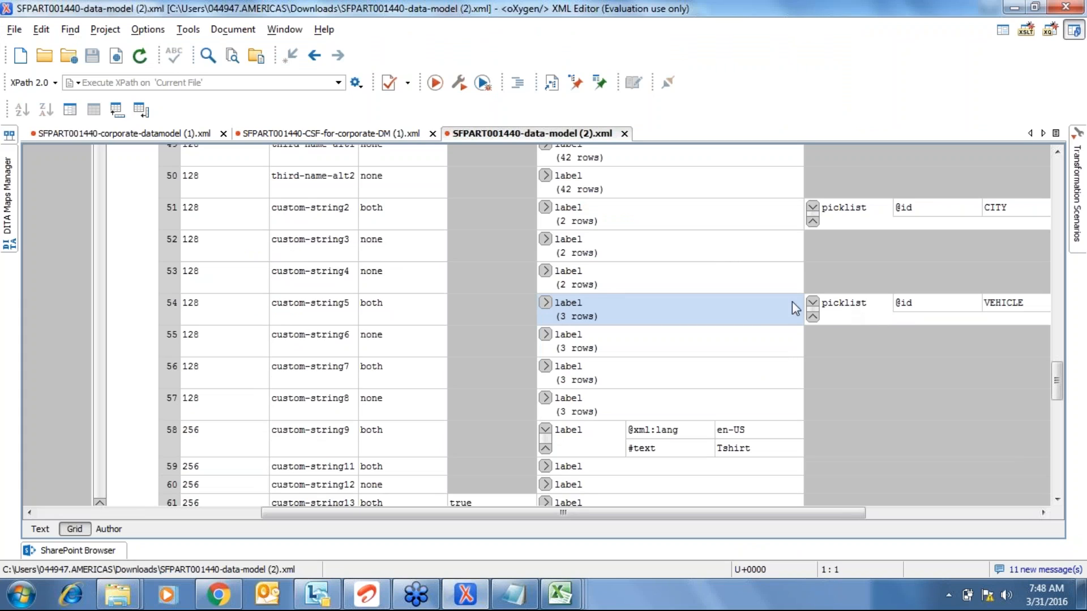
{"action": "left_click", "coordinate": [1022, 308]}
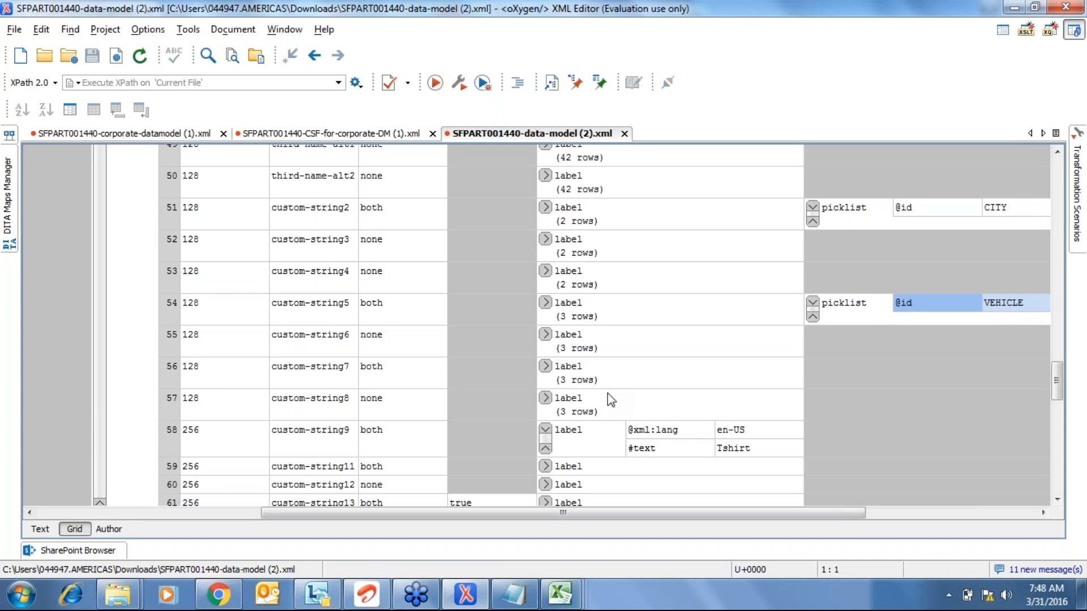
- Check that Vehicle Type lists BIKE, BUS, CAR, CONTAINER and LORRY, leaving it at No Selection
{"action": "left_click", "coordinate": [218, 594]}
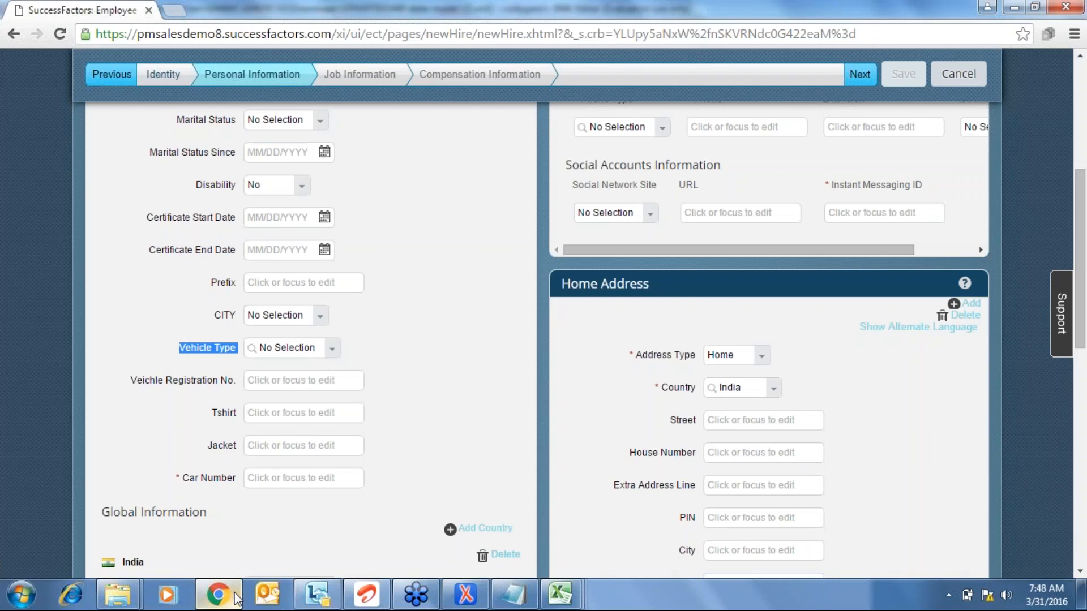
{"action": "left_click", "coordinate": [335, 351]}
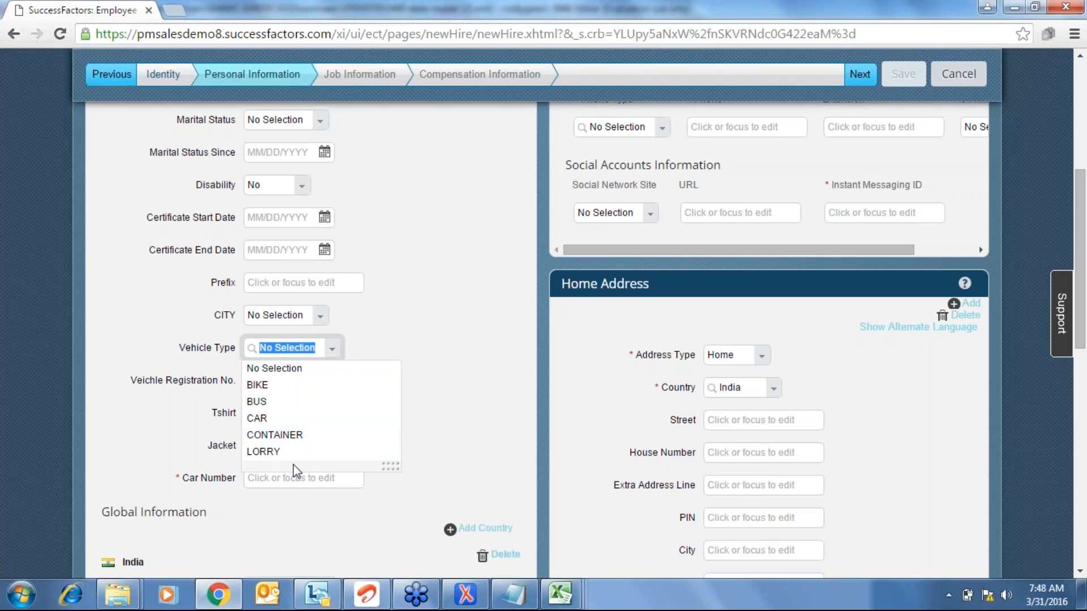
{"action": "left_click", "coordinate": [444, 434]}
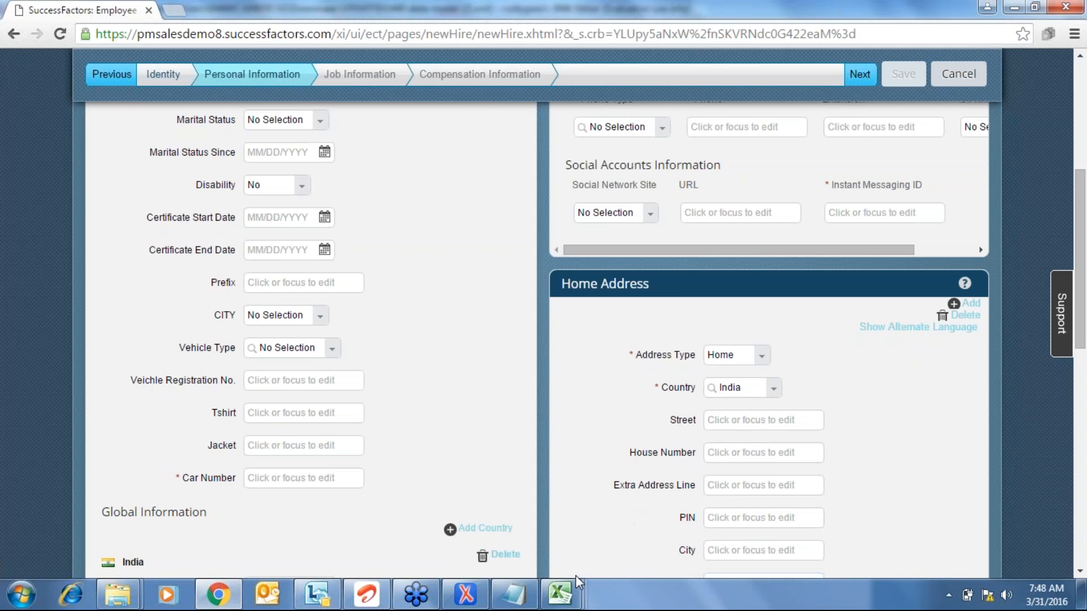
{"action": "mouse_move", "coordinate": [572, 586]}
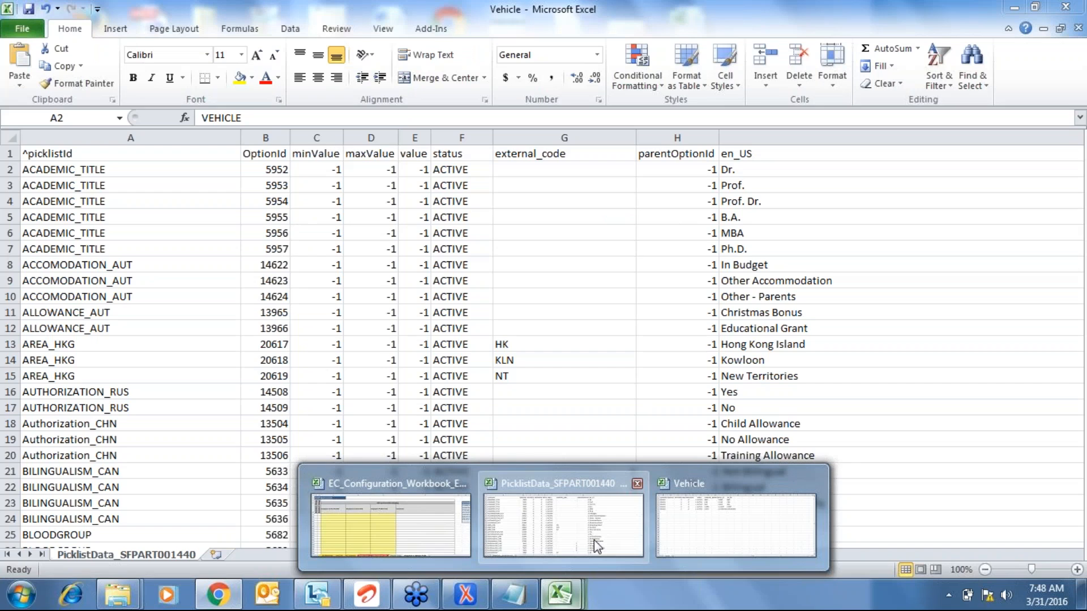
- Page through PicklistData_SFPART001440 past CANTON_CHE, CENSUSCODE_USA, county and Citizenship picklists to DED_DISABELED_FAMM_JPN
{"action": "left_click", "coordinate": [593, 540]}
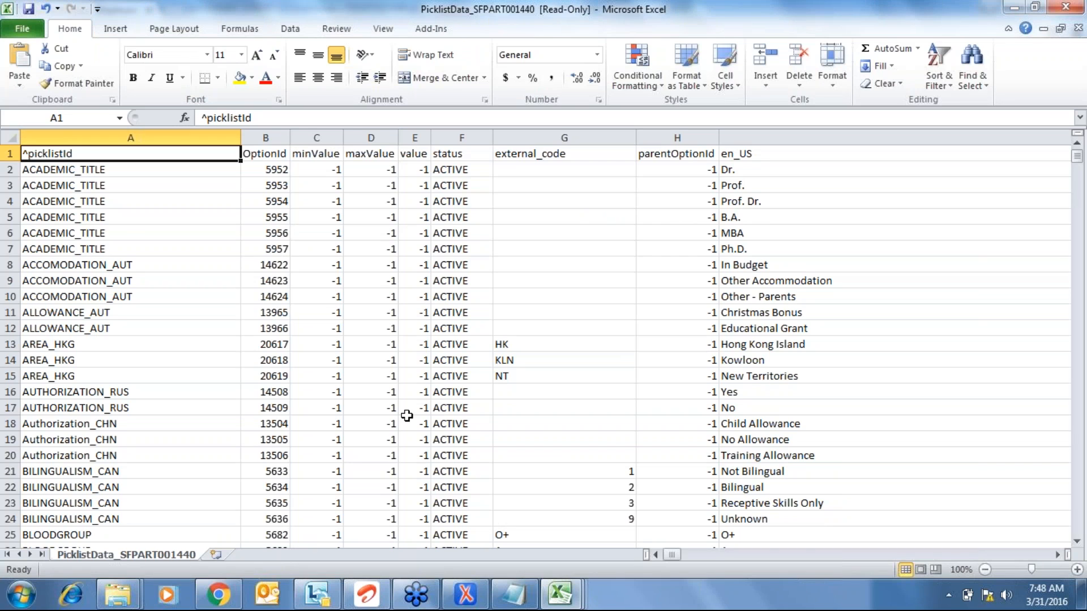
{"action": "key", "text": "Page_Down"}
{"action": "key", "text": "Down"}
{"action": "key", "text": "Down"}
{"action": "key", "text": "Down"}
{"action": "key", "text": "Down"}
{"action": "key", "text": "Down"}
{"action": "key", "text": "Down"}
{"action": "key", "text": "Down"}
{"action": "key", "text": "Down"}
{"action": "key", "text": "Down"}
{"action": "key", "text": "Down"}
{"action": "key", "text": "Down"}
{"action": "key", "text": "Down"}
{"action": "key", "text": "Down"}
{"action": "key", "text": "Down"}
{"action": "key", "text": "Down"}
{"action": "key", "text": "Down"}
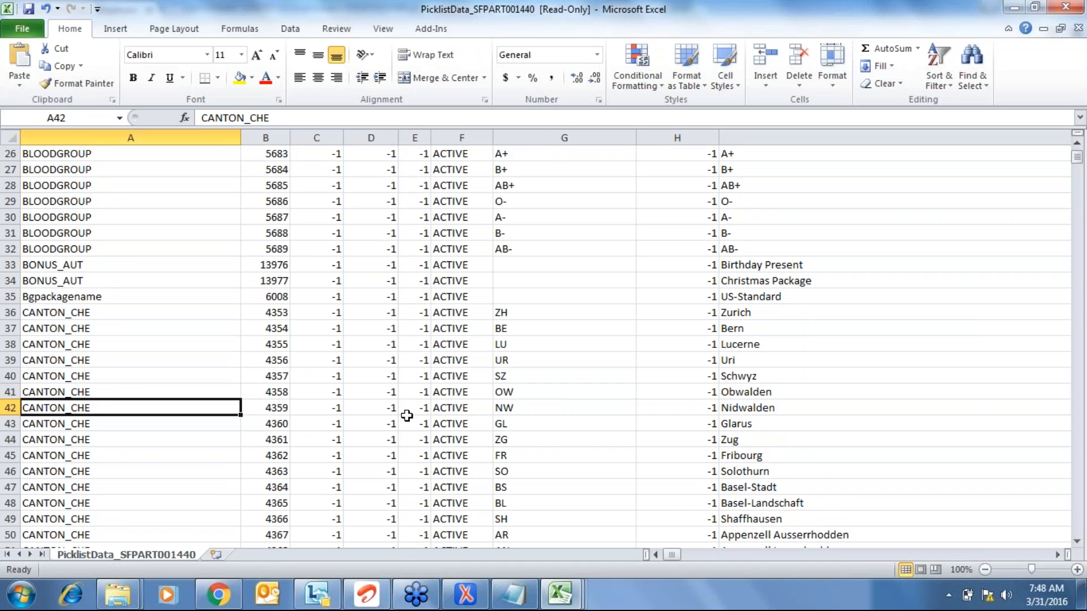
{"action": "key", "text": "Page_Down"}
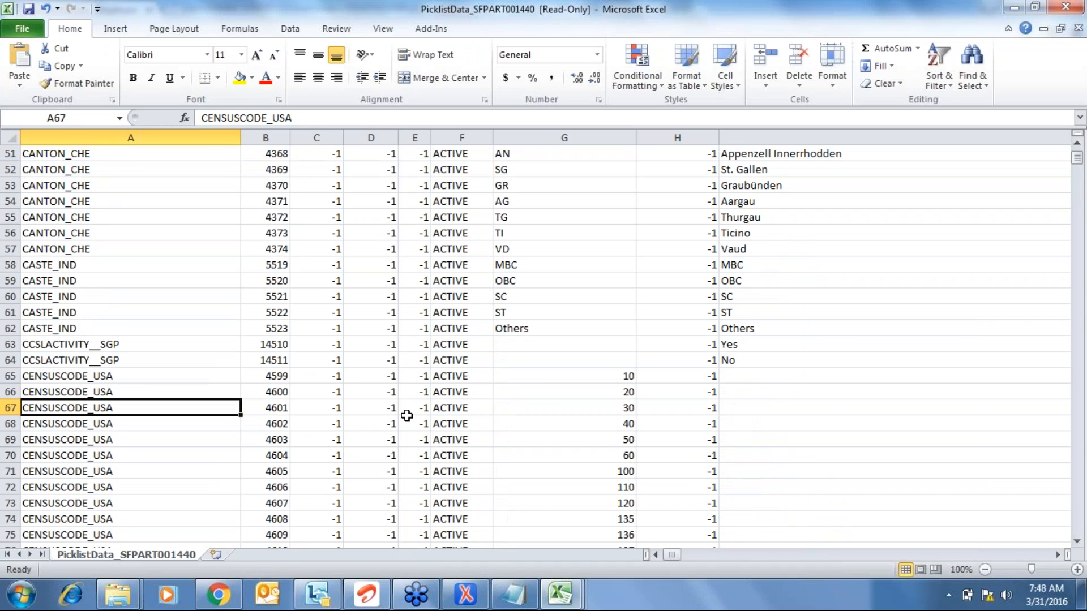
{"action": "key", "text": "Page_Down"}
{"action": "key", "text": "Page_Down"}
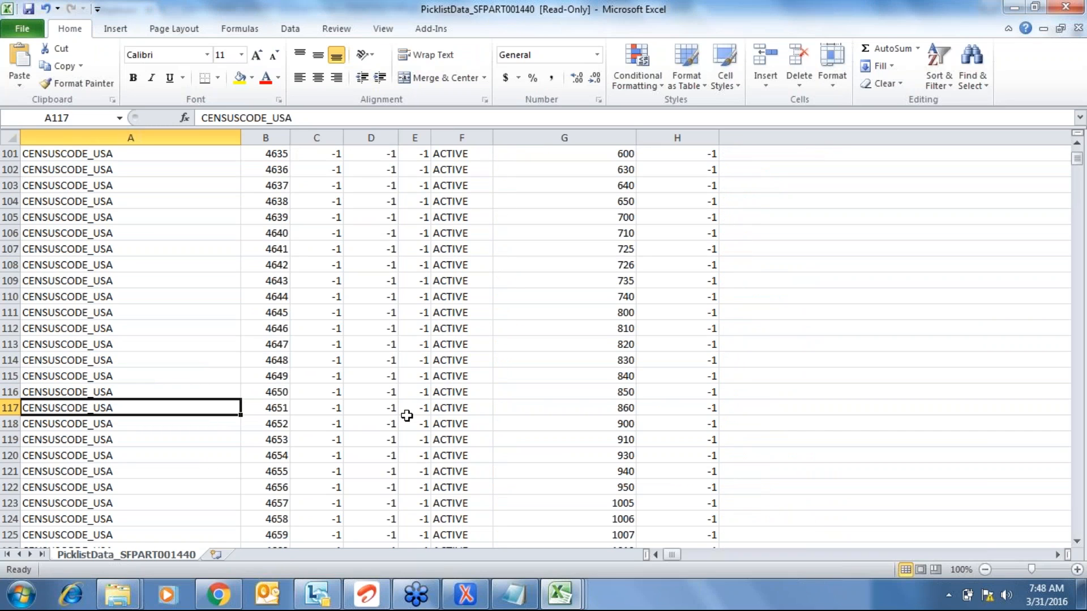
{"action": "key", "text": "Page_Down"}
{"action": "key", "text": "Page_Down"}
{"action": "key", "text": "Page_Down"}
{"action": "key", "text": "Page_Down"}
{"action": "key", "text": "Page_Down"}
{"action": "key", "text": "Page_Down"}
{"action": "key", "text": "Page_Down"}
{"action": "key", "text": "Page_Down"}
{"action": "key", "text": "Page_Down"}
{"action": "key", "text": "Page_Down"}
{"action": "key", "text": "Page_Down"}
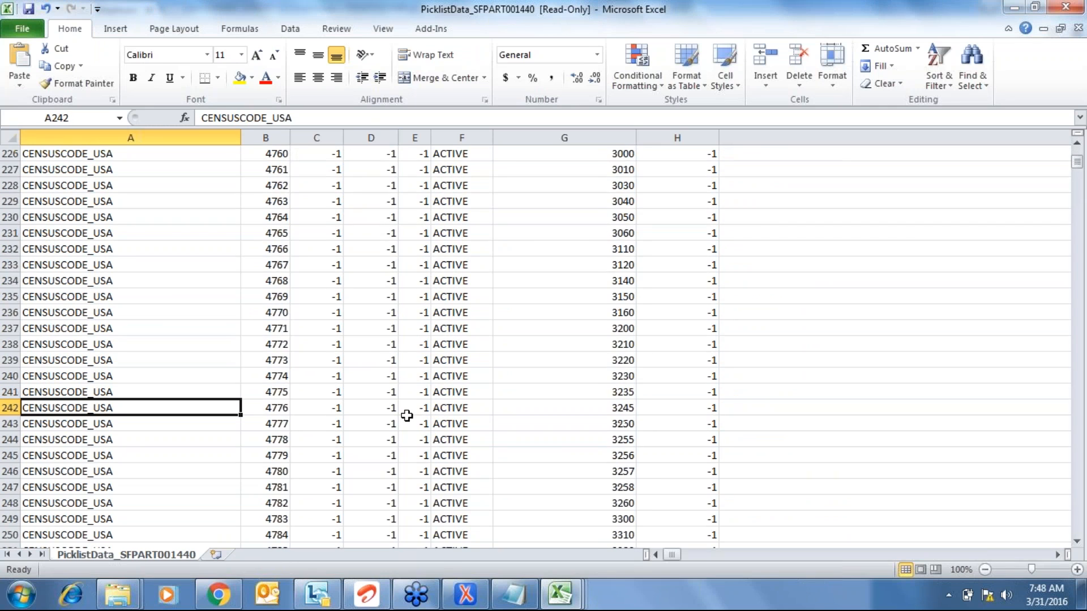
{"action": "key", "text": "Page_Down"}
{"action": "key", "text": "Page_Down"}
{"action": "key", "text": "Page_Down"}
{"action": "key", "text": "Page_Down"}
{"action": "key", "text": "Page_Down"}
{"action": "key", "text": "Page_Down"}
{"action": "key", "text": "Page_Down"}
{"action": "key", "text": "Page_Down"}
{"action": "key", "text": "Page_Down"}
{"action": "key", "text": "Page_Down"}
{"action": "key", "text": "Page_Down"}
{"action": "key", "text": "Page_Down"}
{"action": "key", "text": "Page_Down"}
{"action": "key", "text": "Page_Down"}
{"action": "key", "text": "Page_Down"}
{"action": "key", "text": "Page_Down"}
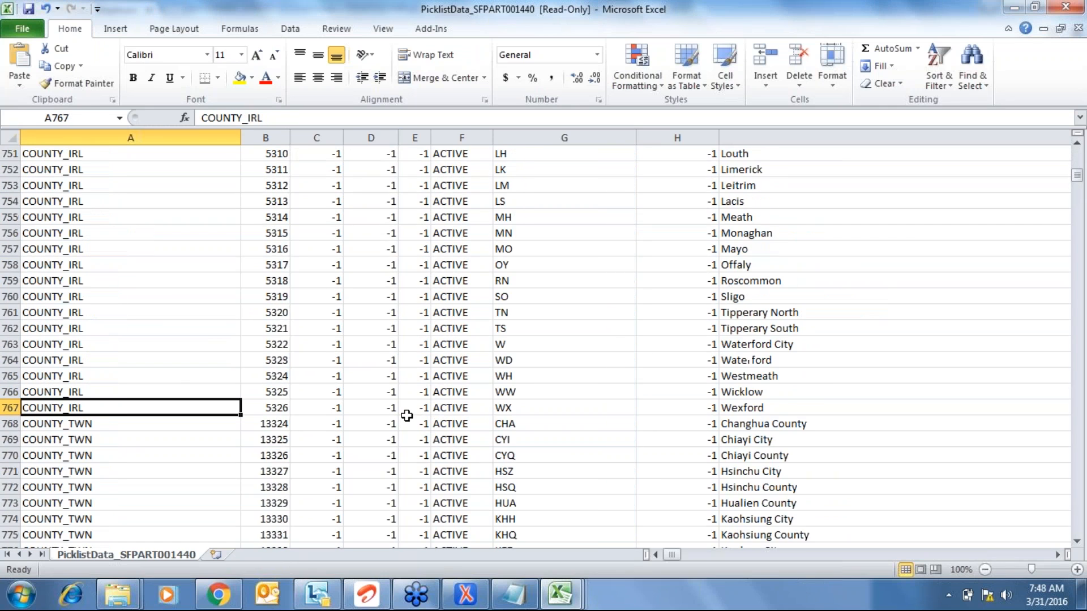
{"action": "key", "text": "Page_Down"}
{"action": "key", "text": "Page_Down"}
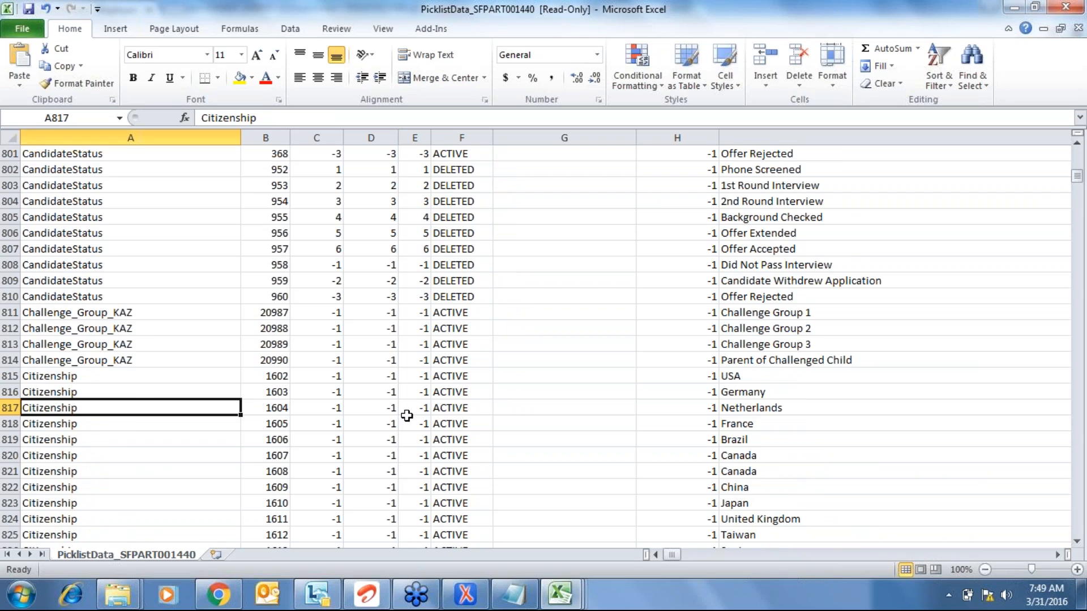
{"action": "key", "text": "Page_Down"}
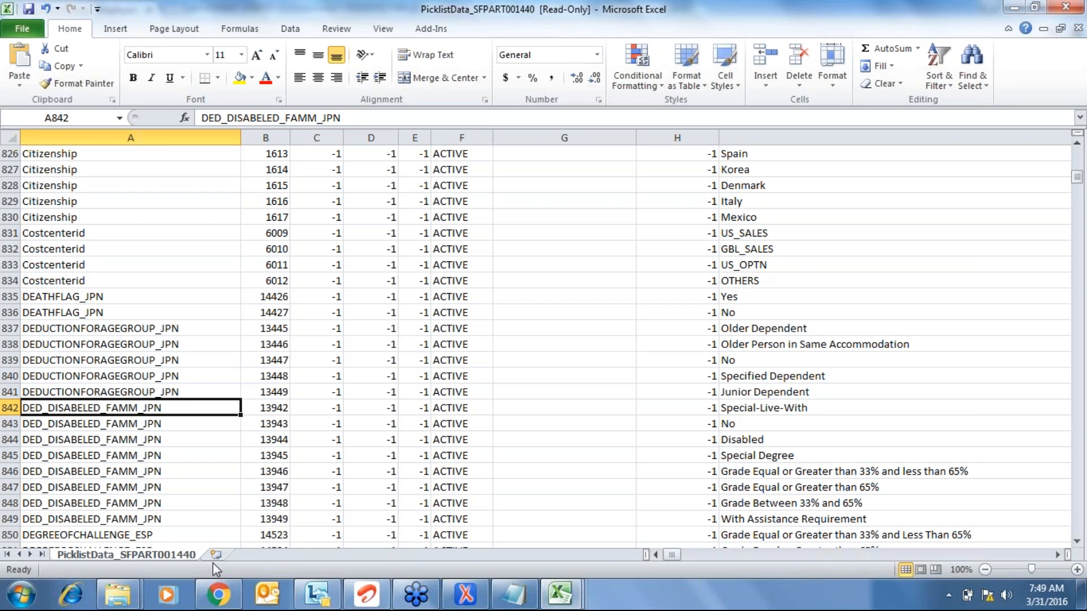
- Review the Vehicle Type choices BIKE, BUS, CAR, CONTAINER and LORRY on the new-hire form
{"action": "left_click", "coordinate": [218, 594]}
{"action": "left_click", "coordinate": [333, 349]}
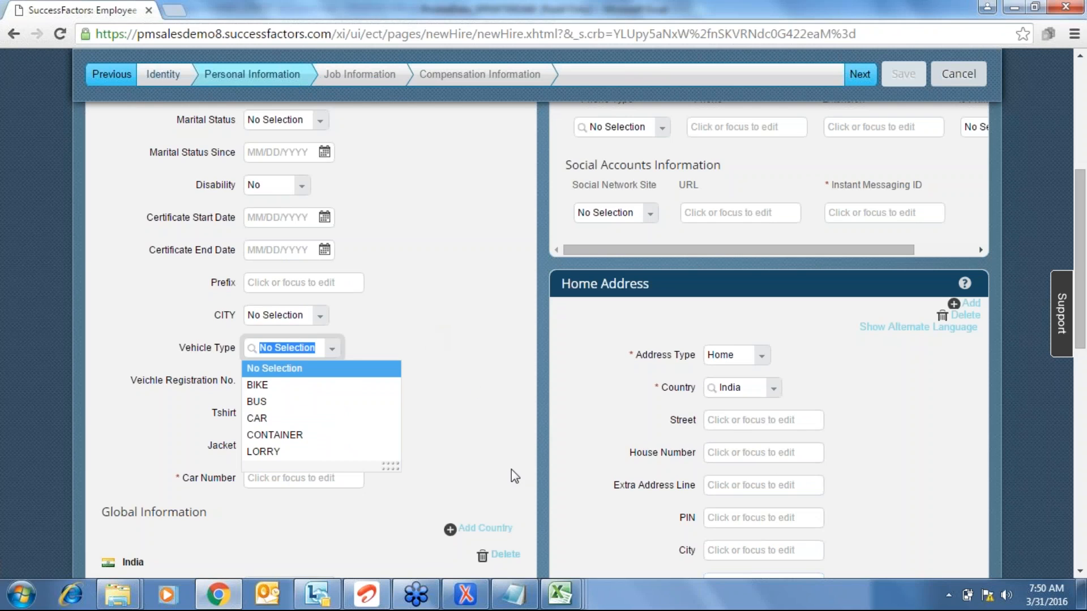
{"action": "left_click", "coordinate": [582, 588]}
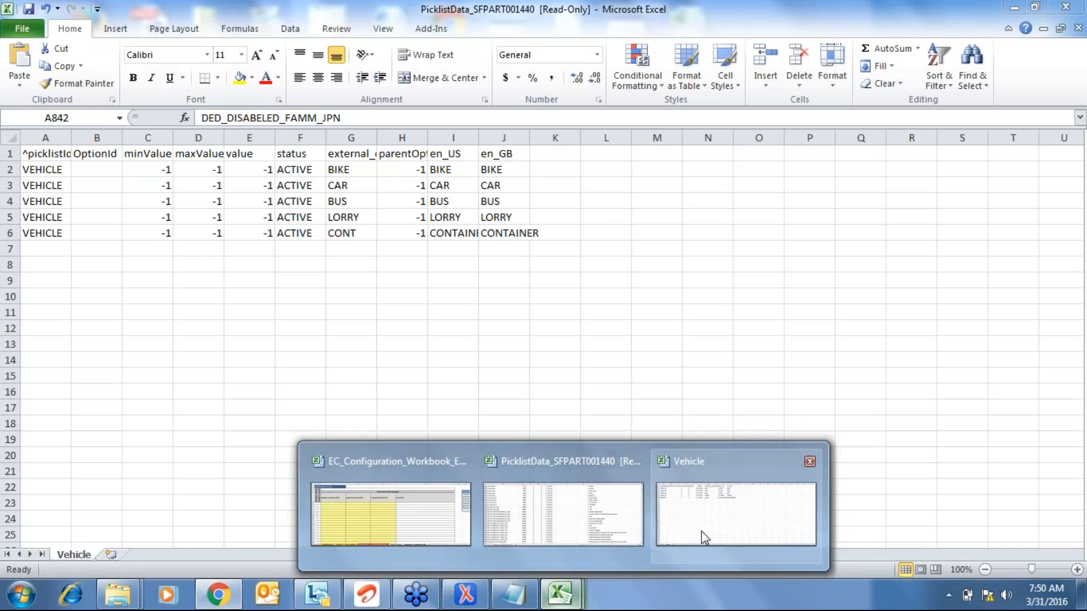
- Select the empty OptionId cells B2:B6 in the Vehicle workbook
{"action": "left_click", "coordinate": [701, 532]}
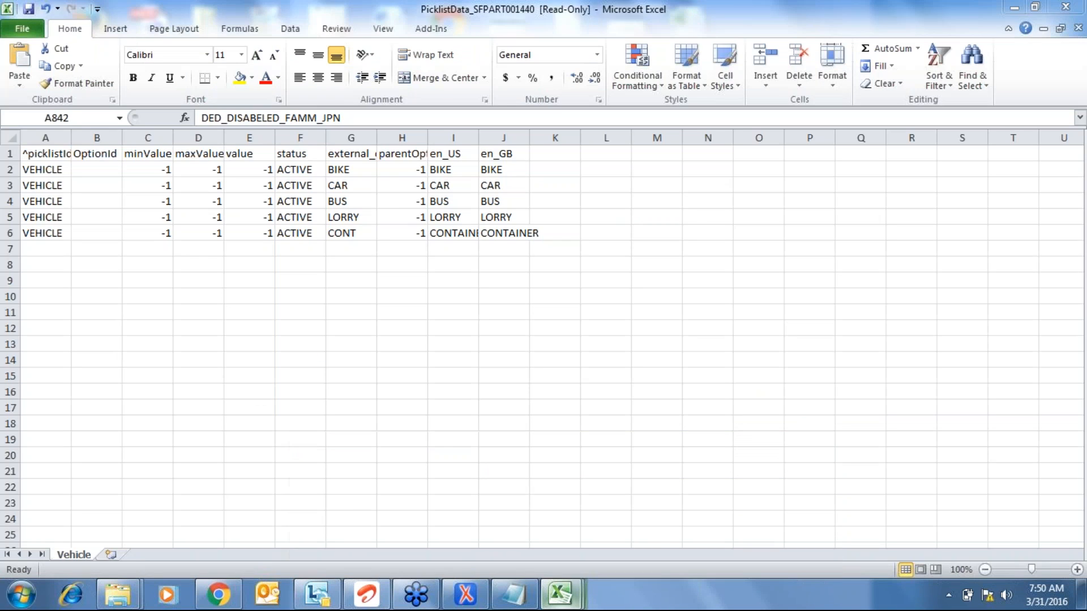
{"action": "left_click", "coordinate": [94, 169]}
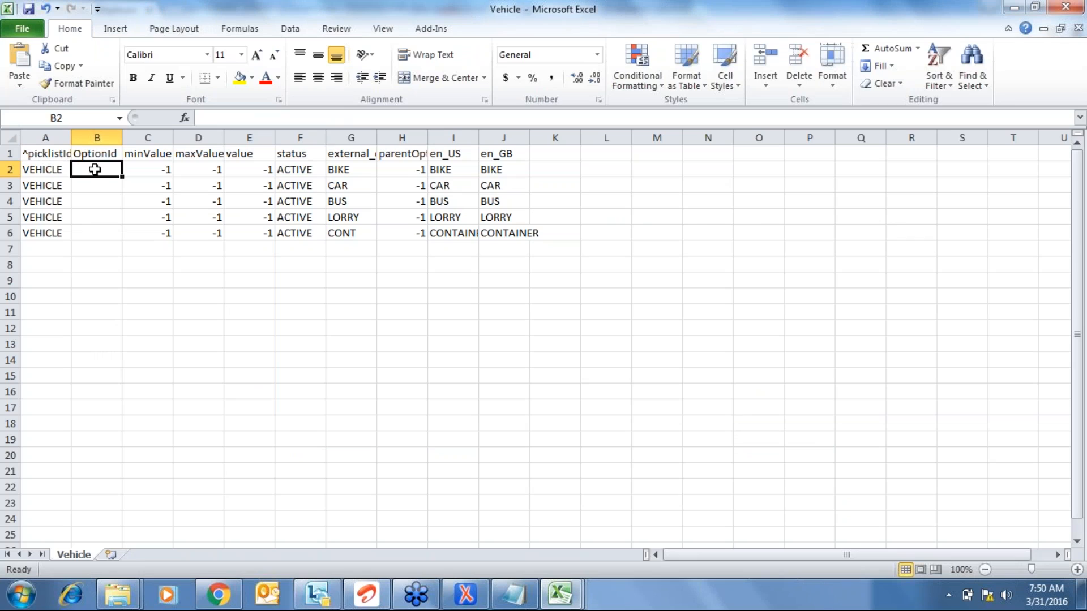
{"action": "key", "text": "shift+Down"}
{"action": "key", "text": "shift+Down"}
{"action": "key", "text": "shift+Down"}
{"action": "key", "text": "shift+Down"}
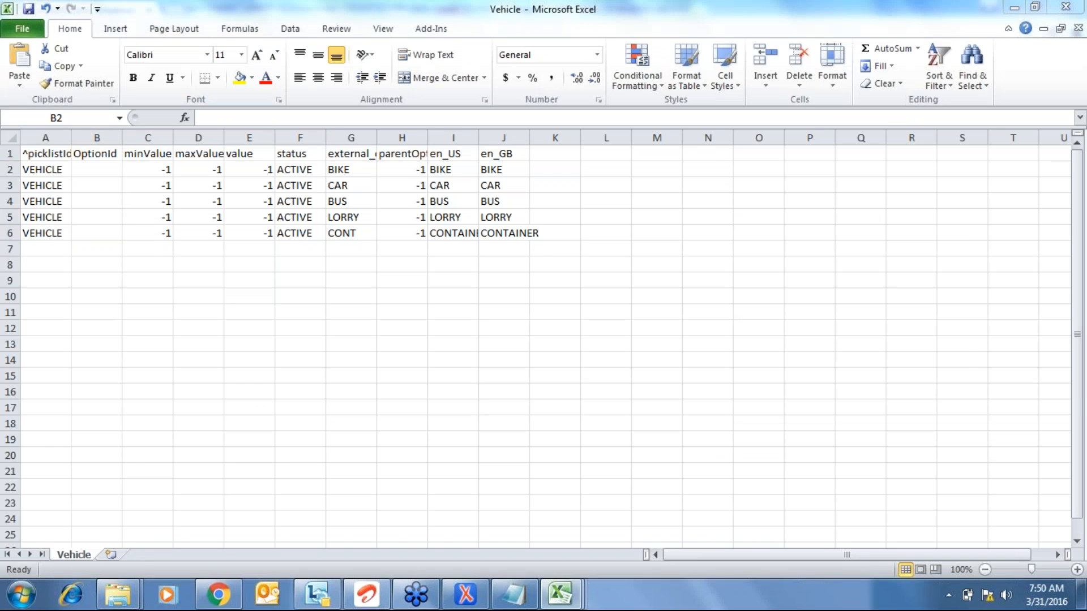
- Switch to the PicklistData workbook and move to the top of its OptionId column
{"action": "key", "text": "alt+Tab"}
{"action": "key", "text": "ctrl+Home"}
{"action": "key", "text": "Right"}
{"action": "key", "text": "Down"}
{"action": "key", "text": "Down"}
{"action": "key", "text": "Down"}
{"action": "key", "text": "Down"}
{"action": "key", "text": "Down"}
{"action": "key", "text": "Down"}
{"action": "key", "text": "Down"}
{"action": "key", "text": "Down"}
{"action": "key", "text": "Up"}
{"action": "key", "text": "Up"}
{"action": "key", "text": "Down"}
{"action": "key", "text": "Down"}
- Browse the CANTON_CHE OptionIds in PicklistData, from 4353 down to 4361 for Zug
{"action": "key", "text": "Down"}
{"action": "key", "text": "Down"}
{"action": "key", "text": "Down"}
{"action": "key", "text": "Down"}
{"action": "key", "text": "Down"}
{"action": "key", "text": "Down"}
{"action": "key", "text": "Down"}
{"action": "key", "text": "Down"}
{"action": "key", "text": "Down"}
{"action": "key", "text": "Down"}
{"action": "key", "text": "Down"}
{"action": "key", "text": "Down"}
{"action": "key", "text": "Down"}
{"action": "key", "text": "Down"}
{"action": "key", "text": "Down"}
{"action": "key", "text": "Down"}
{"action": "key", "text": "Down"}
{"action": "key", "text": "Down"}
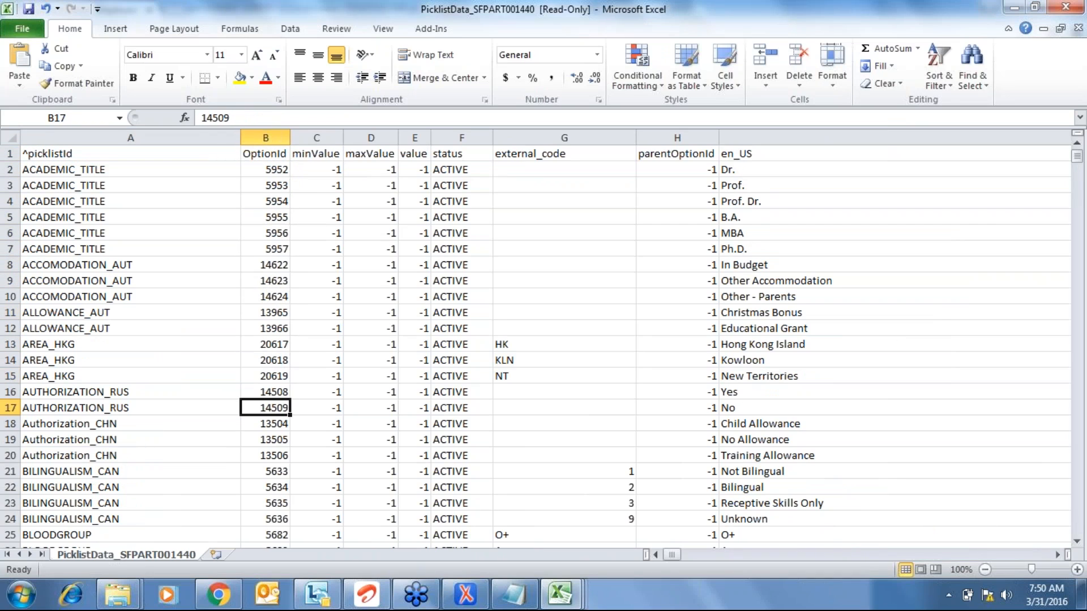
{"action": "key", "text": "Down"}
{"action": "key", "text": "Down"}
{"action": "key", "text": "Down"}
{"action": "key", "text": "Down"}
{"action": "key", "text": "Down"}
{"action": "key", "text": "Down"}
{"action": "key", "text": "Down"}
{"action": "key", "text": "Down"}
{"action": "key", "text": "Down"}
{"action": "key", "text": "Down"}
{"action": "key", "text": "Down"}
{"action": "key", "text": "Down"}
{"action": "key", "text": "Down"}
{"action": "key", "text": "Down"}
{"action": "key", "text": "Down"}
{"action": "key", "text": "Down"}
{"action": "key", "text": "Down"}
{"action": "key", "text": "Down"}
{"action": "key", "text": "Down"}
{"action": "key", "text": "Down"}
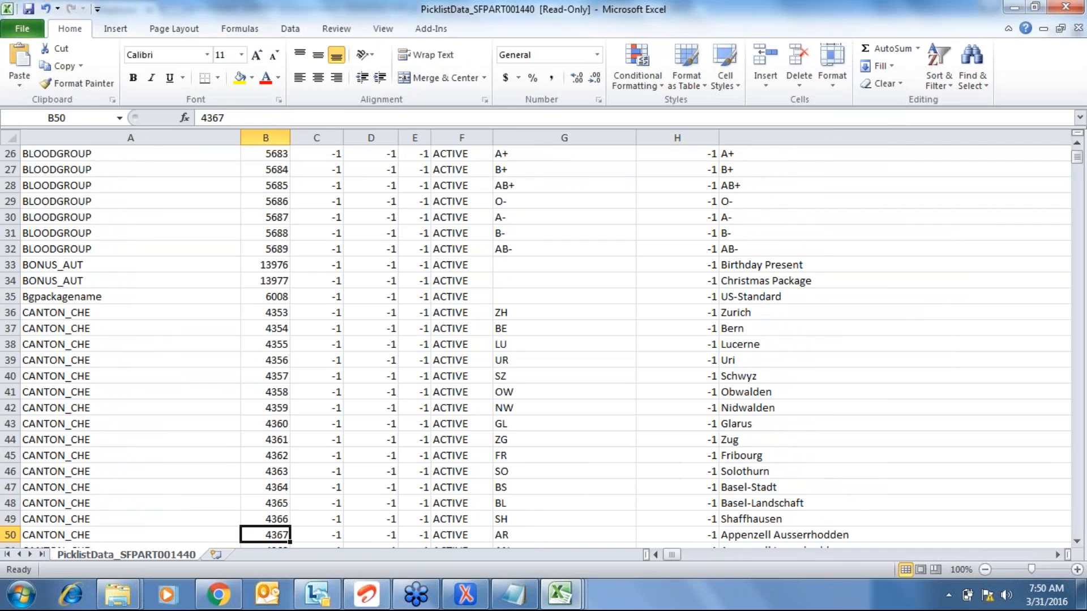
{"action": "key", "text": "Right"}
{"action": "key", "text": "Right"}
{"action": "key", "text": "Right"}
{"action": "key", "text": "Right"}
{"action": "key", "text": "Right"}
{"action": "key", "text": "Right"}
{"action": "key", "text": "Right"}
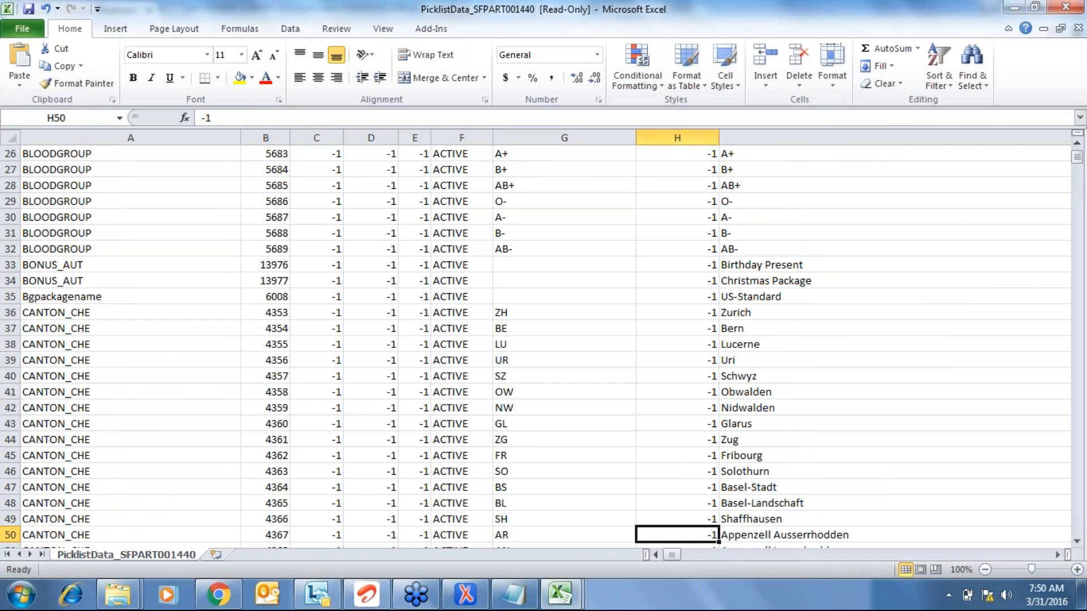
{"action": "key", "text": "Left"}
{"action": "key", "text": "Left"}
{"action": "key", "text": "Left"}
{"action": "key", "text": "Left"}
{"action": "key", "text": "Left"}
{"action": "key", "text": "Left"}
{"action": "key", "text": "Left"}
{"action": "key", "text": "Left"}
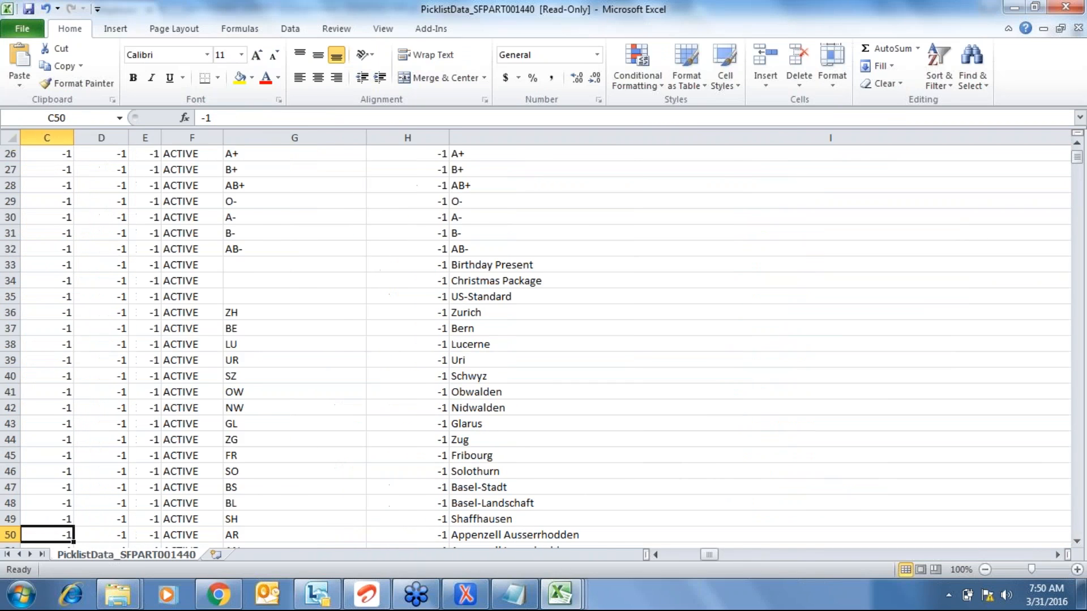
{"action": "key", "text": "Right"}
{"action": "key", "text": "Up"}
{"action": "key", "text": "Up"}
{"action": "key", "text": "Up"}
{"action": "key", "text": "Up"}
{"action": "key", "text": "Up"}
{"action": "key", "text": "Up"}
{"action": "key", "text": "Up"}
{"action": "key", "text": "Up"}
{"action": "key", "text": "Up"}
{"action": "key", "text": "Up"}
{"action": "key", "text": "Up"}
{"action": "key", "text": "Up"}
{"action": "key", "text": "Up"}
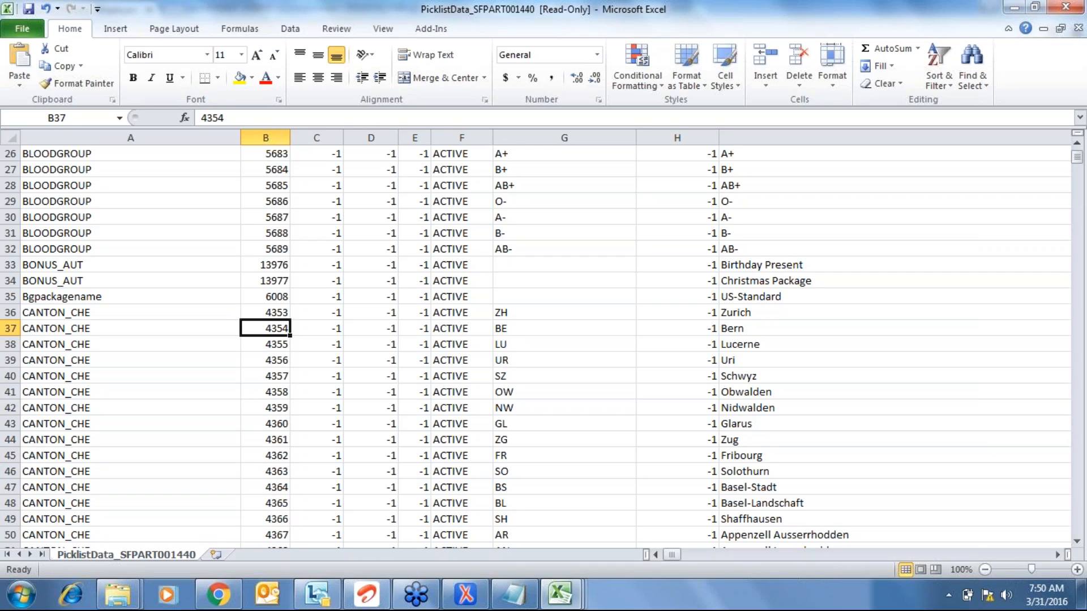
{"action": "key", "text": "Up"}
{"action": "key", "text": "Down"}
{"action": "key", "text": "Down"}
{"action": "key", "text": "Down"}
{"action": "key", "text": "Down"}
{"action": "key", "text": "Down"}
{"action": "key", "text": "Down"}
{"action": "key", "text": "Down"}
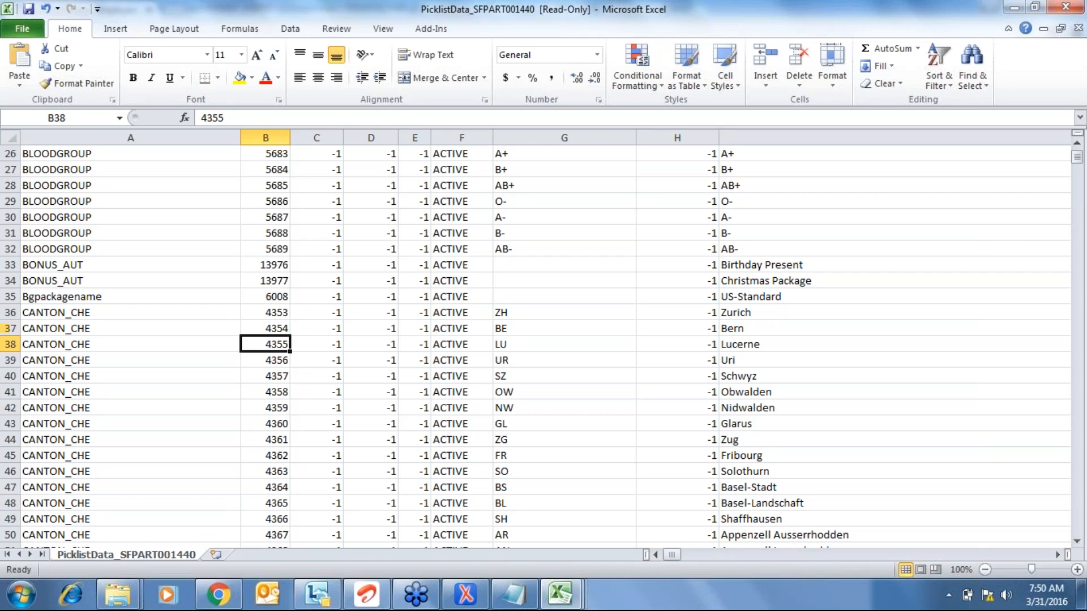
{"action": "key", "text": "Down"}
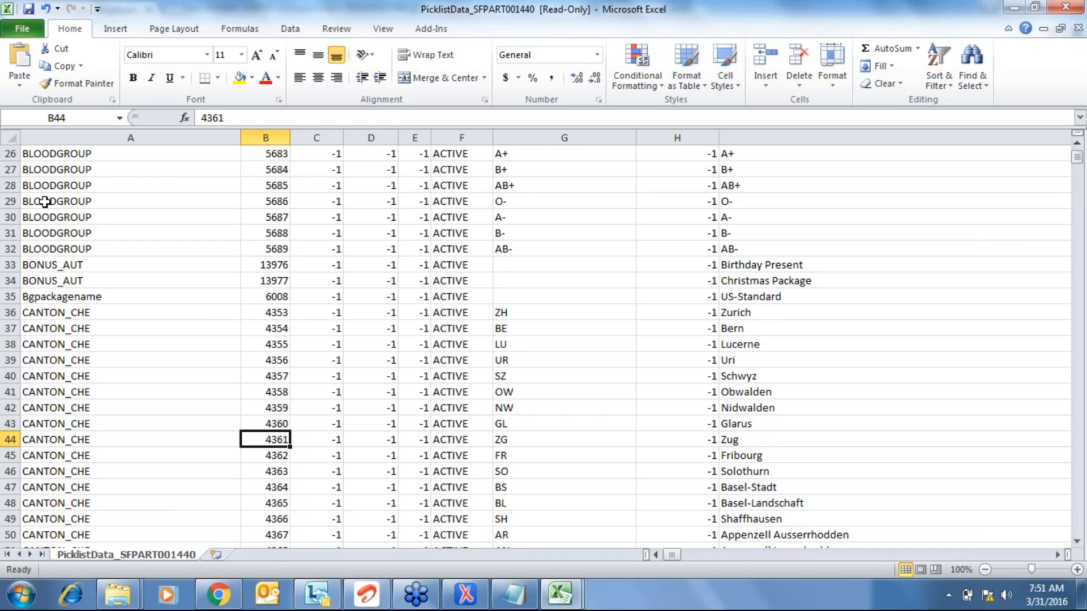
- Leave the unsaved new-hire form for Admin Center and search 'pick' to reach Picklists Management
{"action": "left_click", "coordinate": [218, 594]}
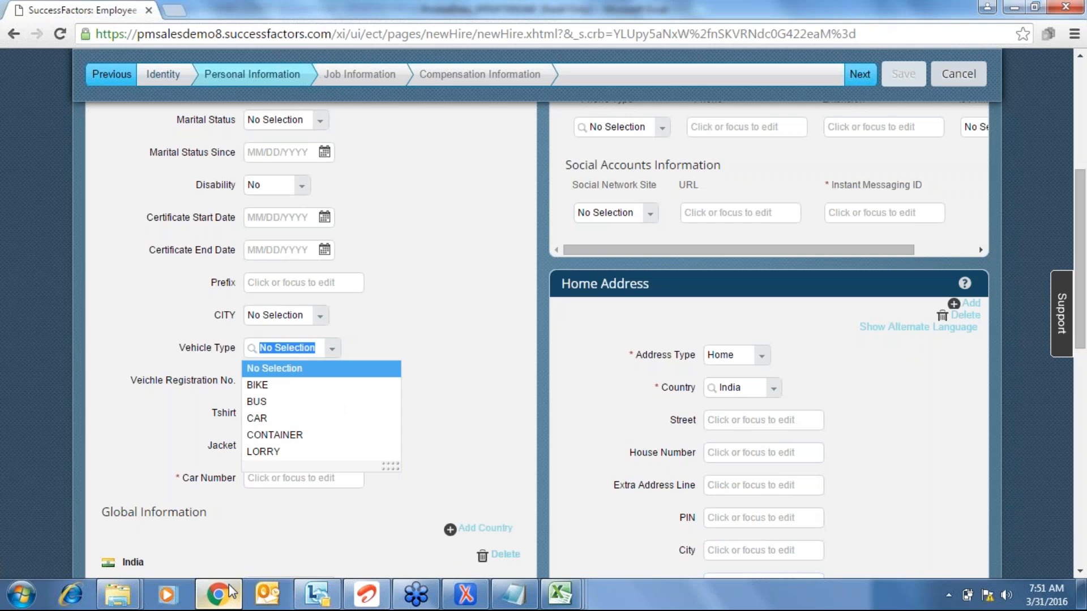
{"action": "left_click", "coordinate": [429, 245]}
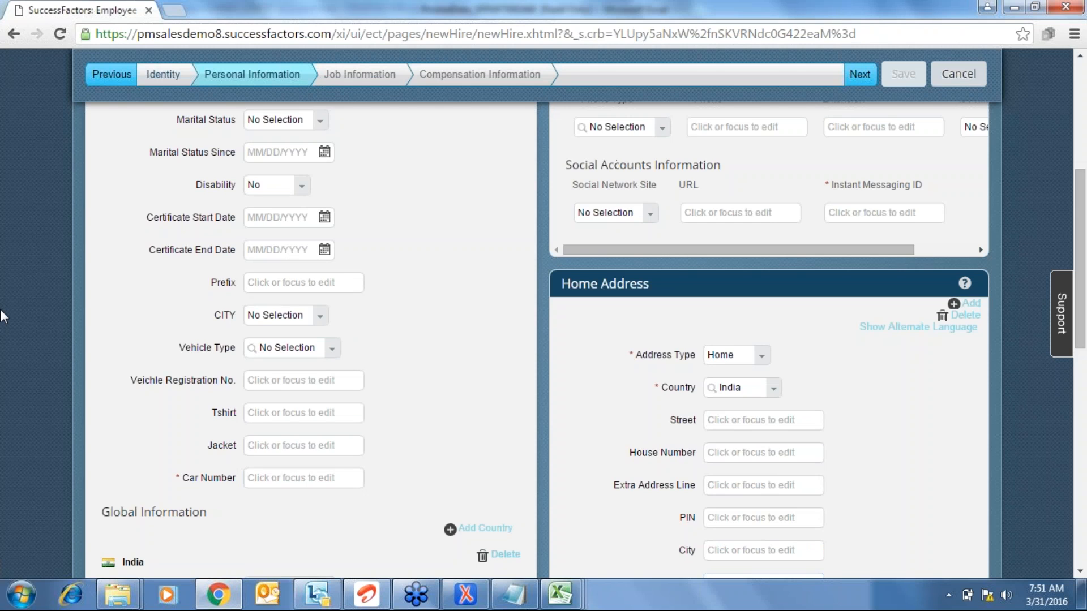
{"action": "scroll", "coordinate": [2, 316], "scroll_direction": "up", "scroll_amount": 5}
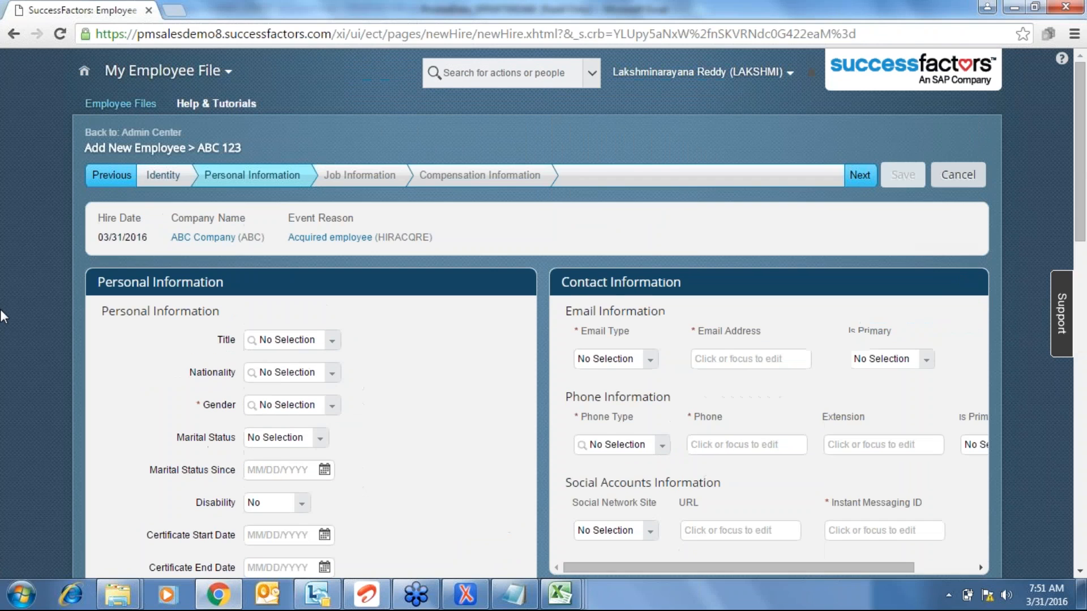
{"action": "left_click", "coordinate": [151, 132]}
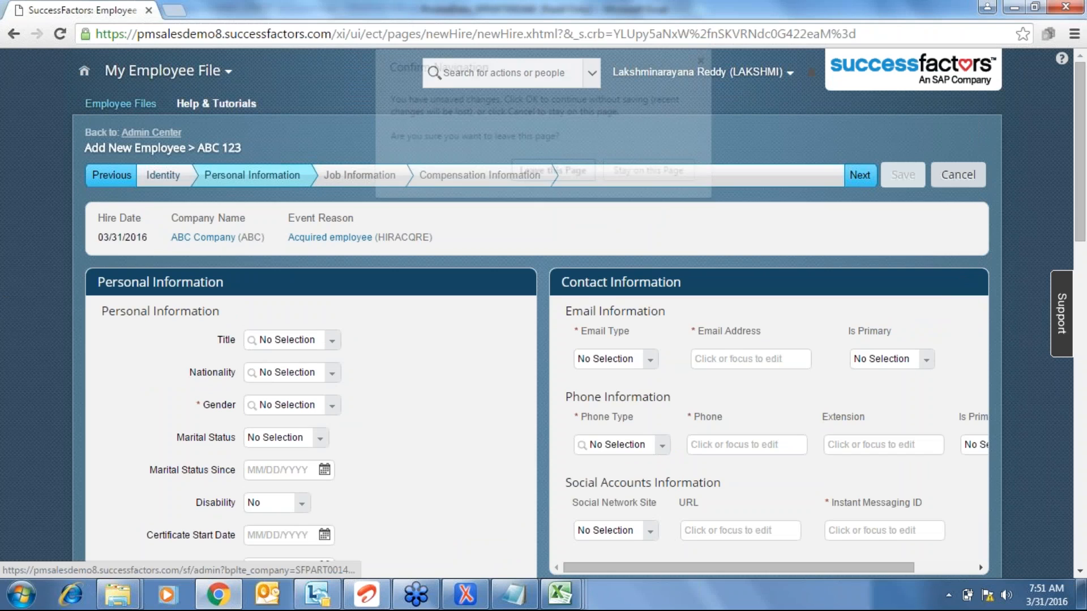
{"action": "key", "text": "Return"}
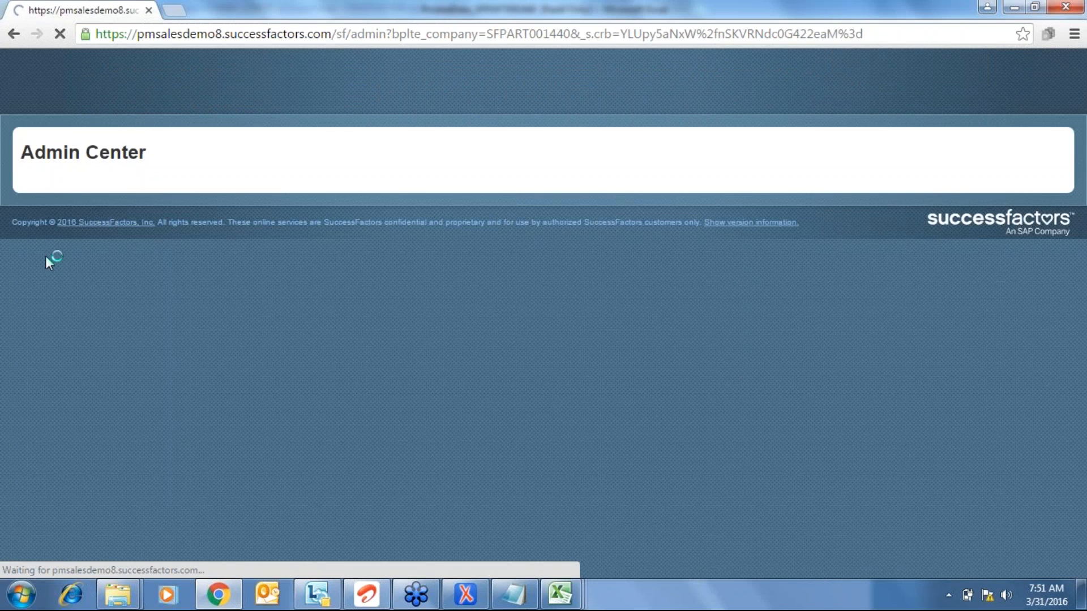
{"action": "type", "text": "pick"}
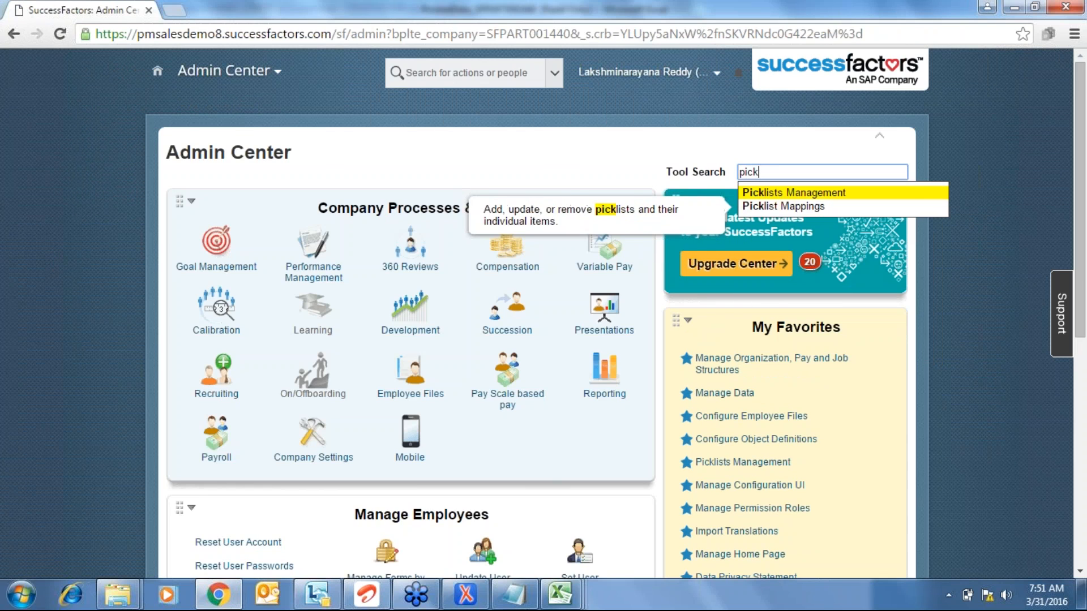
{"action": "key", "text": "Return"}
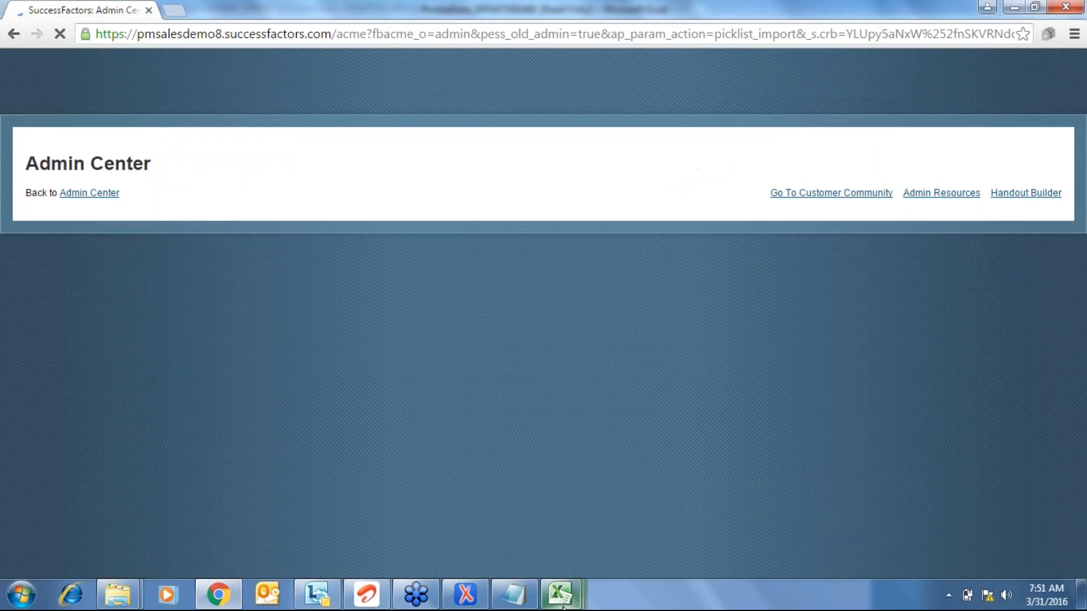
- Close the Vehicle workbook in Excel
{"action": "mouse_move", "coordinate": [560, 594]}
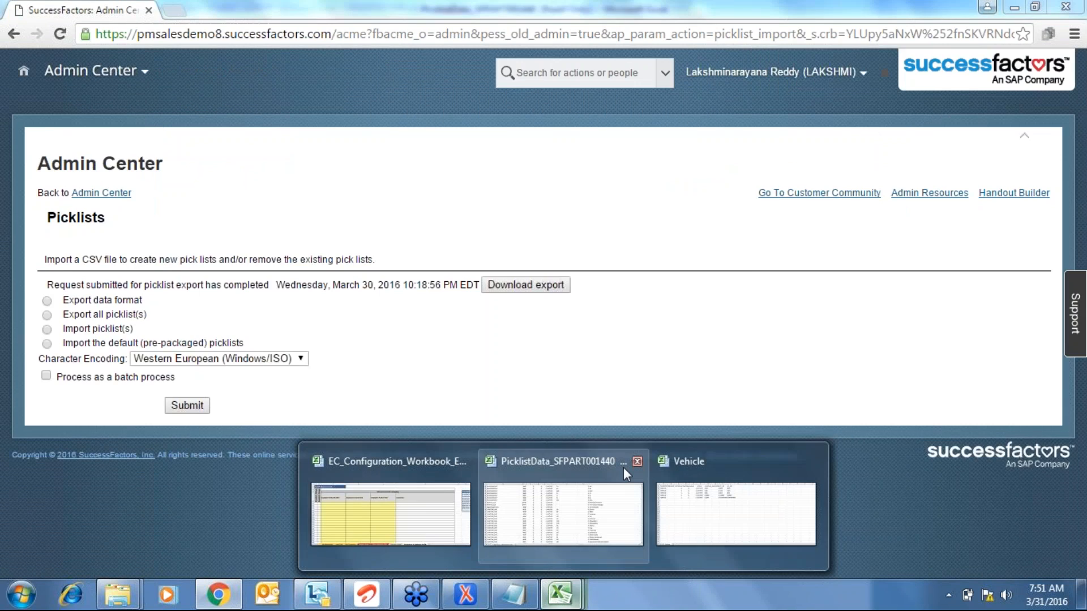
{"action": "mouse_move", "coordinate": [623, 467]}
{"action": "left_click", "coordinate": [613, 486]}
{"action": "key", "text": "alt+Tab"}
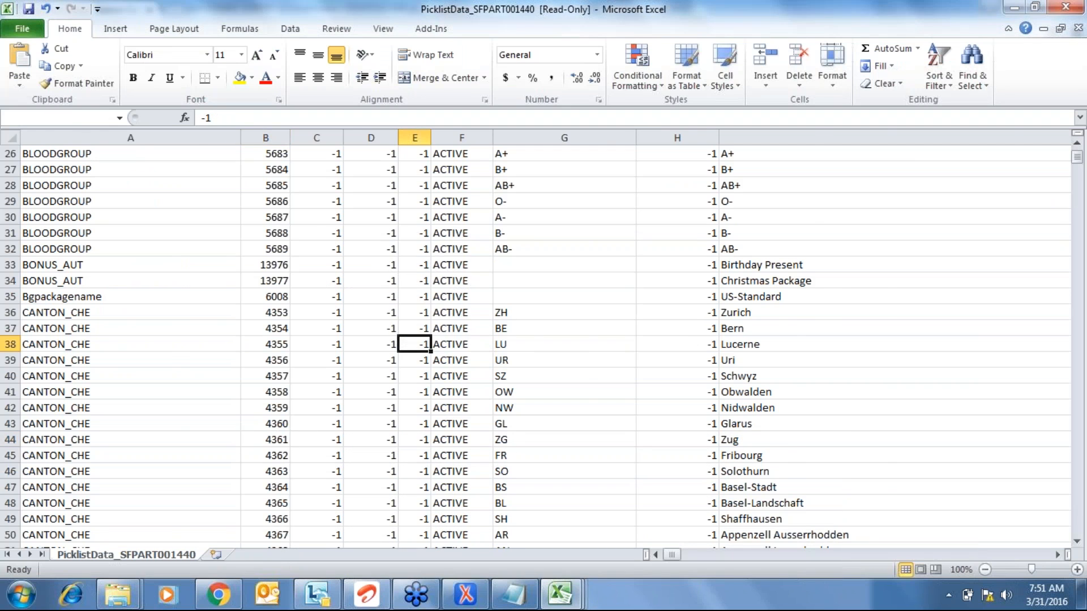
{"action": "left_click", "coordinate": [513, 369]}
{"action": "key", "text": "alt+f"}
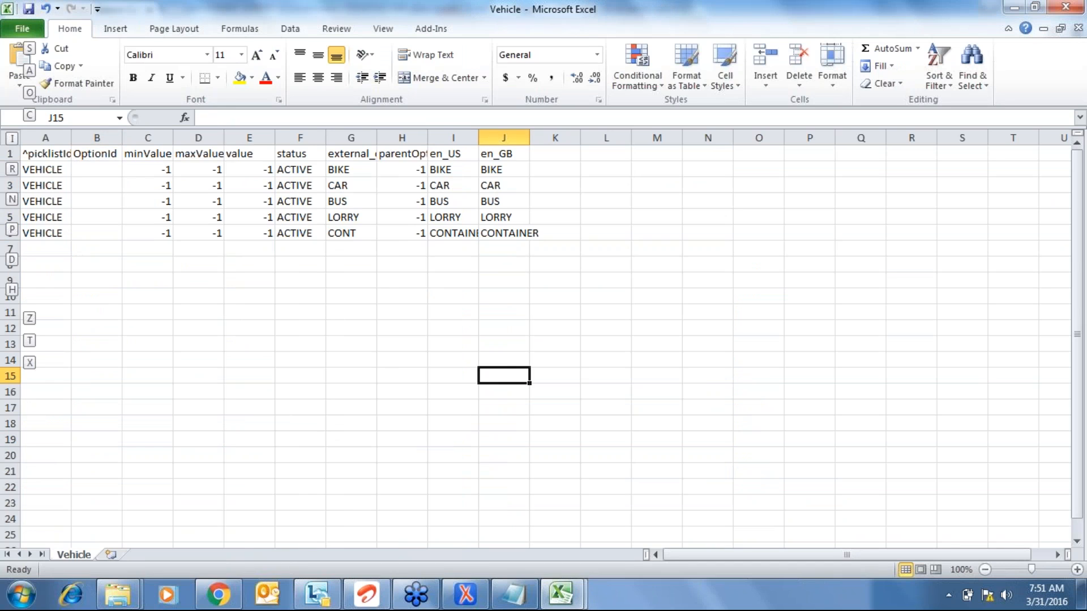
{"action": "key", "text": "a"}
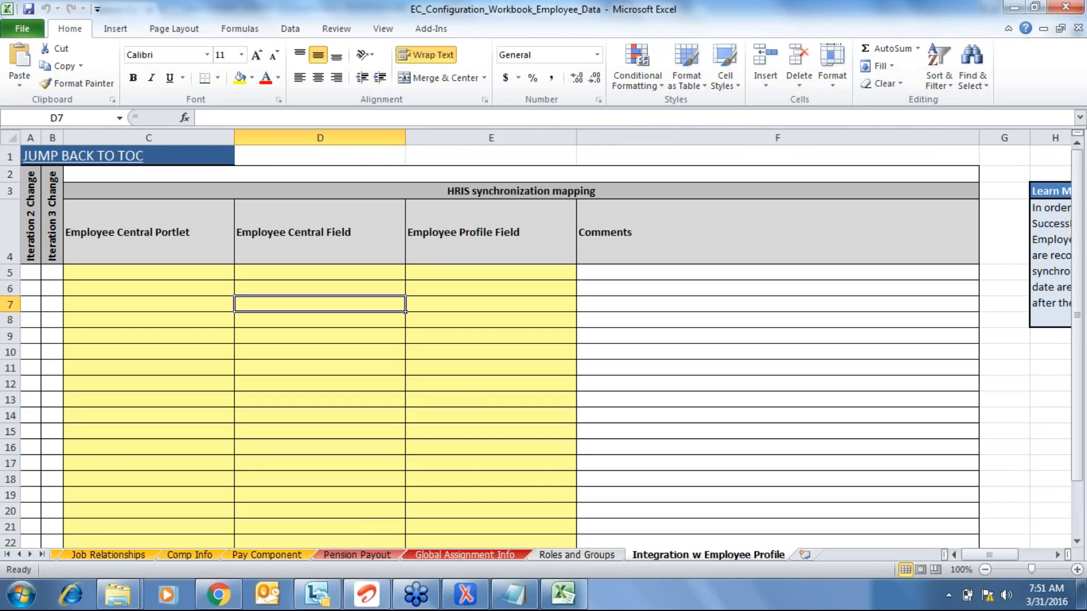
- Export all picklists from SuccessFactors and open the downloaded zip
{"action": "left_click", "coordinate": [223, 590]}
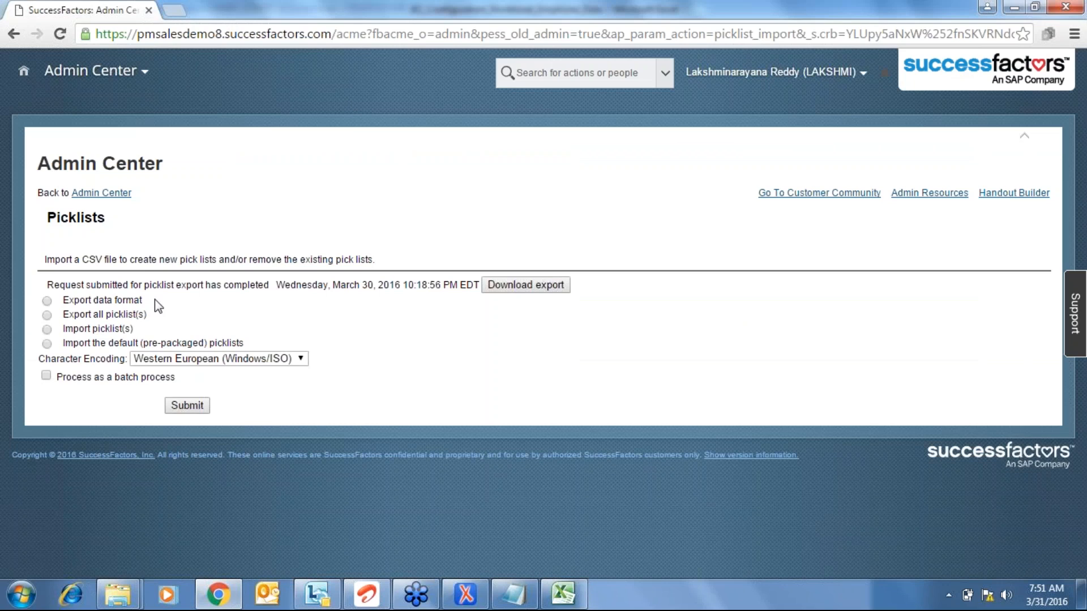
{"action": "left_click", "coordinate": [47, 315]}
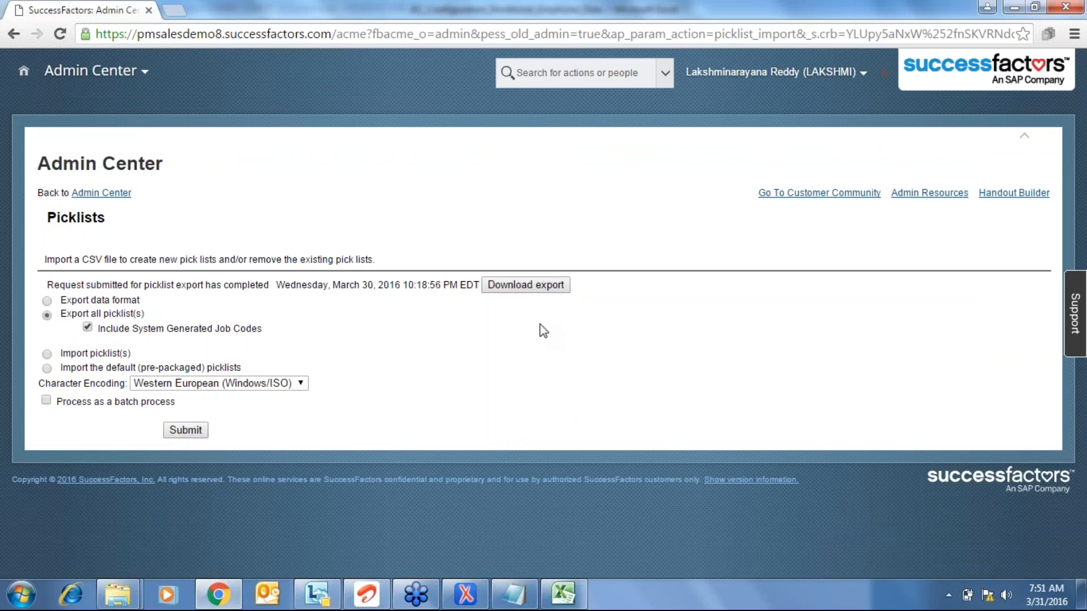
{"action": "left_click", "coordinate": [523, 287]}
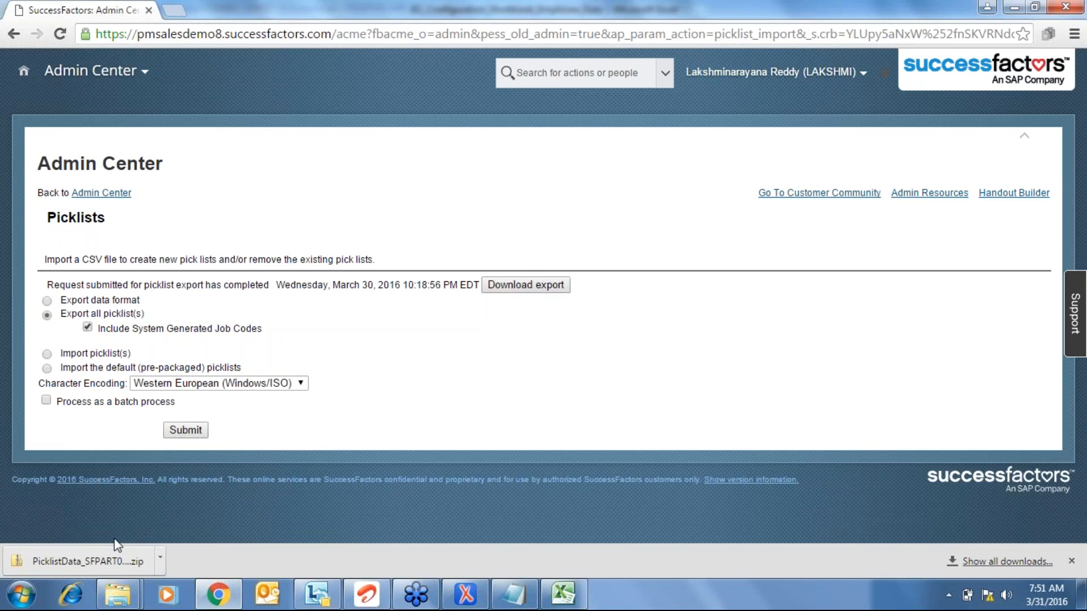
{"action": "left_click", "coordinate": [95, 558]}
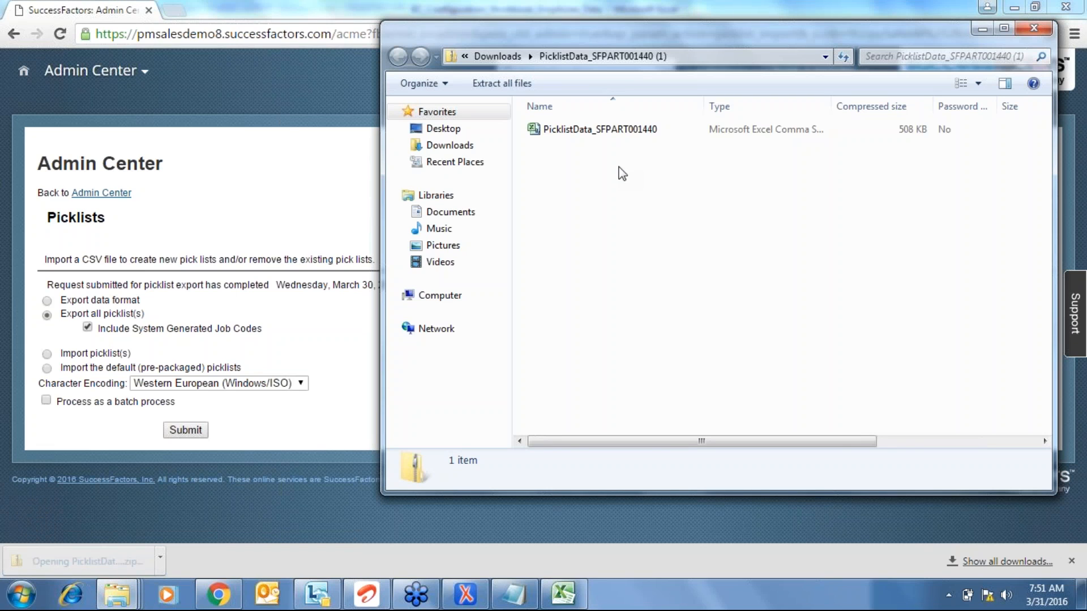
- Open the PicklistData_SFPART001440 CSV, auto-fit all columns and select the full data range
{"action": "double_click", "coordinate": [603, 129]}
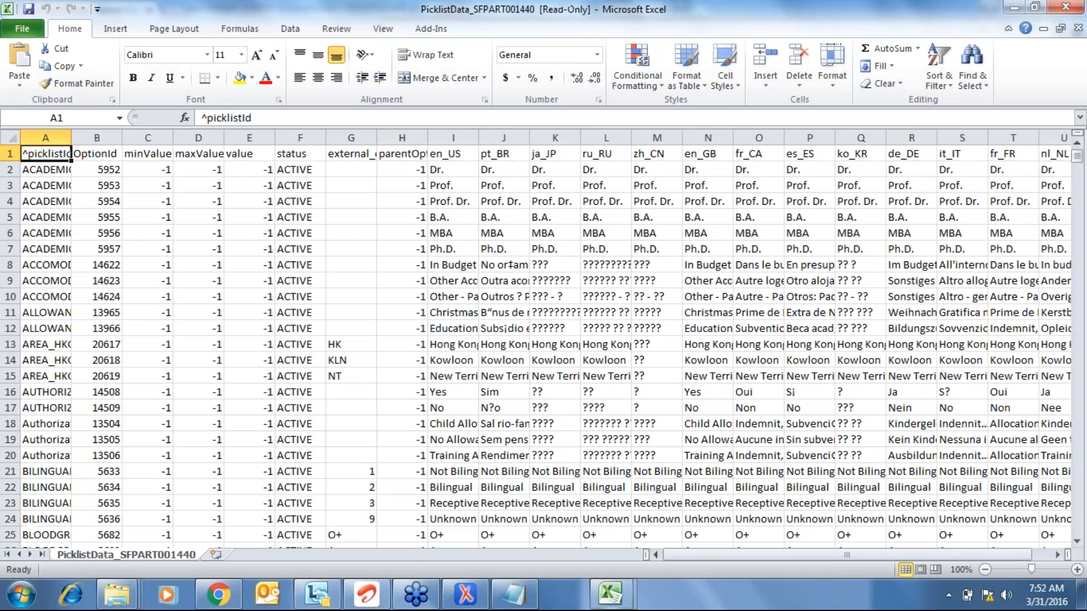
{"action": "left_click", "coordinate": [11, 138]}
{"action": "double_click", "coordinate": [122, 138]}
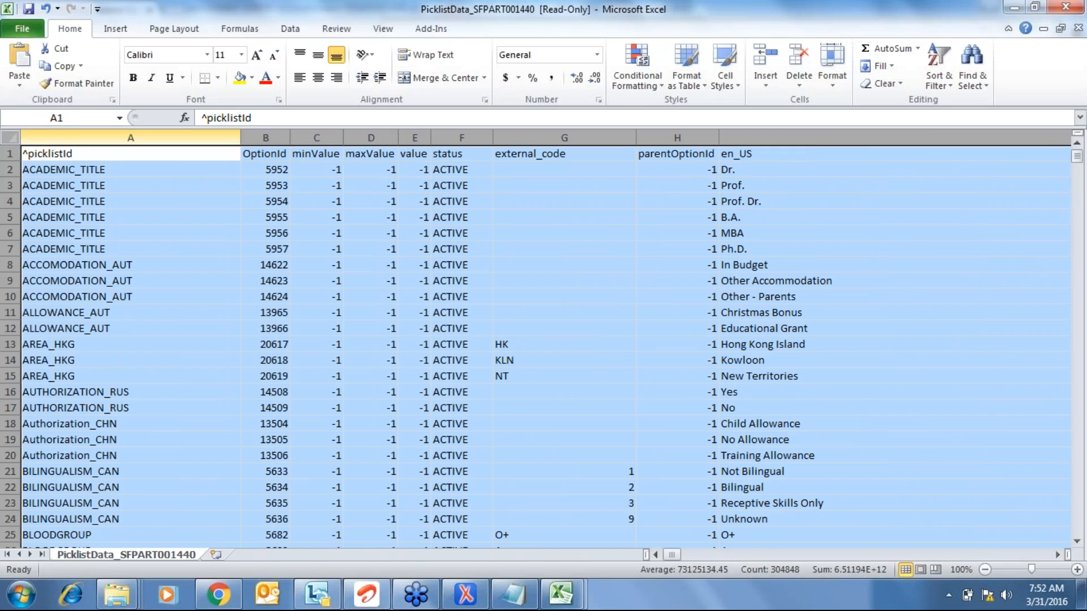
{"action": "key", "text": "ctrl+Down"}
{"action": "key", "text": "Down"}
{"action": "key", "text": "Up"}
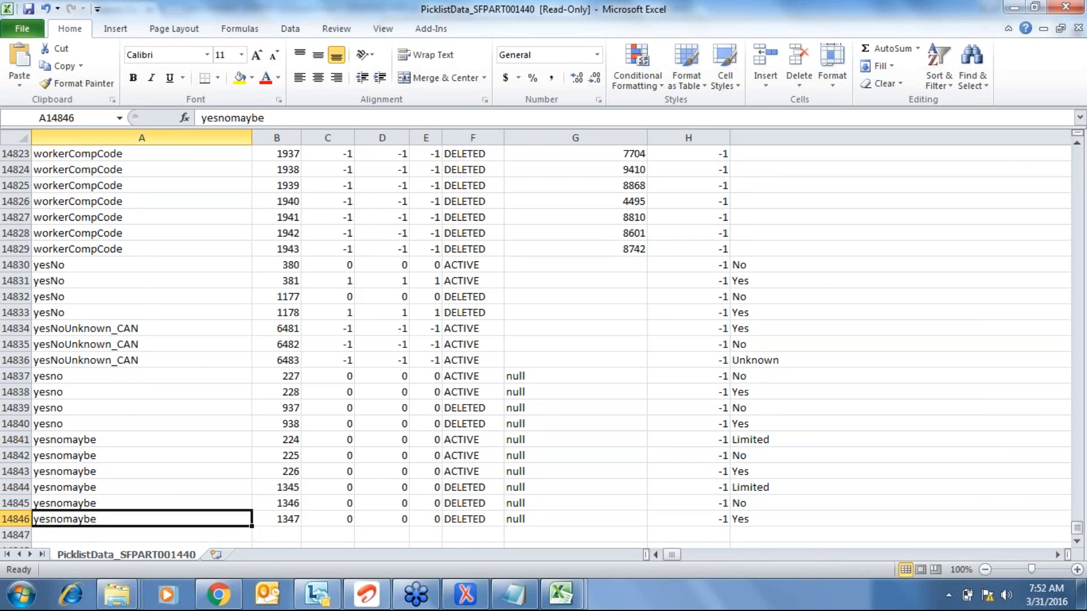
{"action": "key", "text": "ctrl+Home"}
{"action": "key", "text": "shift+space"}
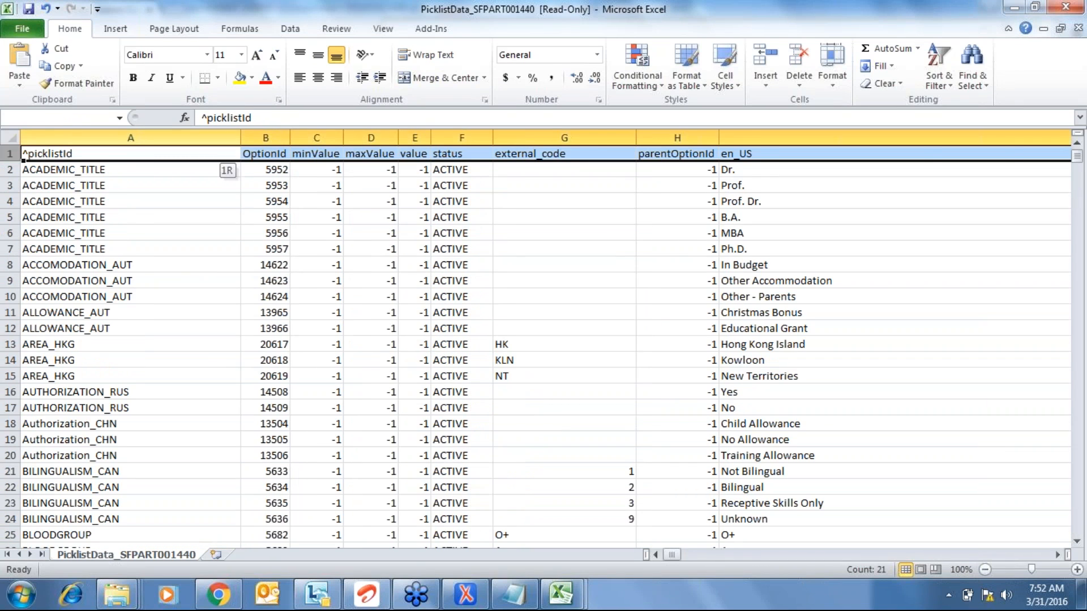
{"action": "key", "text": "ctrl+shift+Down"}
- Filter the picklistId column to show only the VEHICLE rows
{"action": "key", "text": "alt+d"}
{"action": "key", "text": "f"}
{"action": "key", "text": "f"}
{"action": "key", "text": "ctrl+Home"}
{"action": "key", "text": "alt+Down"}
{"action": "key", "text": "Tab"}
{"action": "key", "text": "Tab"}
{"action": "key", "text": "Tab"}
{"action": "key", "text": "space"}
{"action": "key", "text": "shift+Tab"}
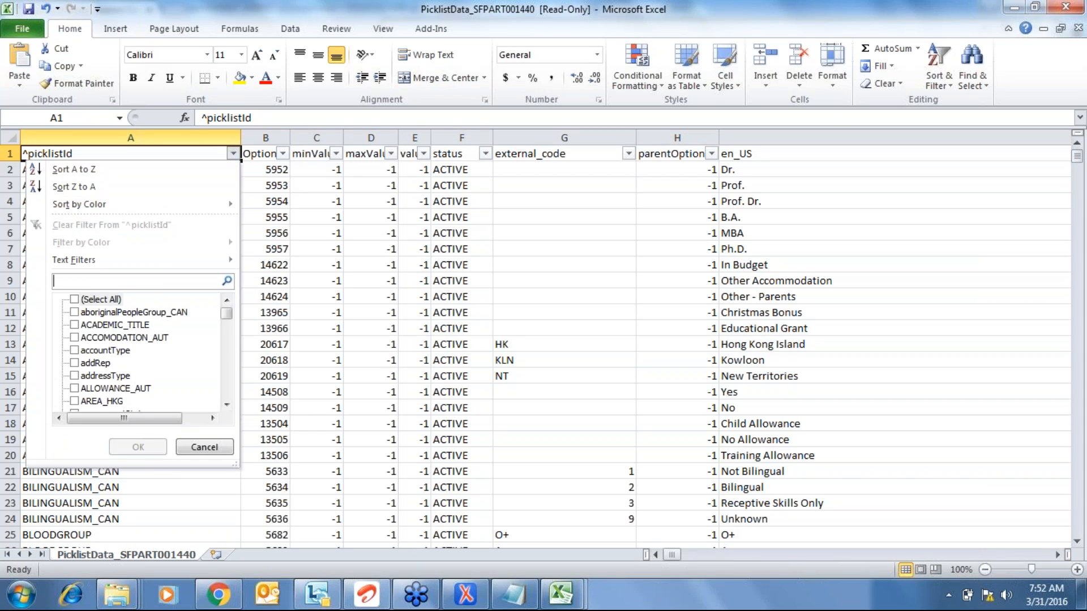
{"action": "type", "text": "vehi"}
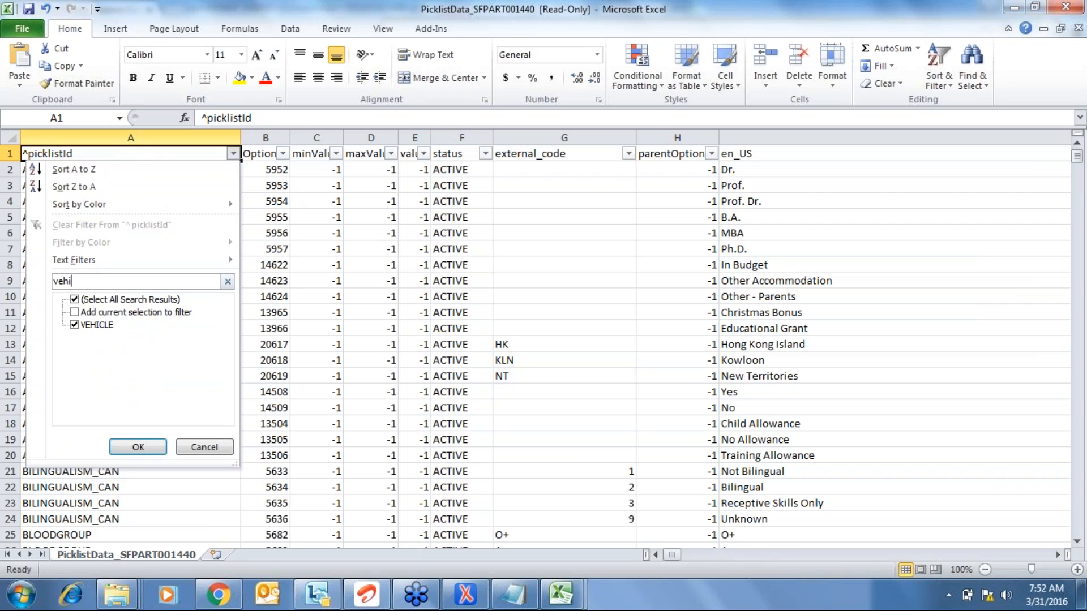
{"action": "left_click", "coordinate": [74, 299]}
{"action": "left_click", "coordinate": [74, 325]}
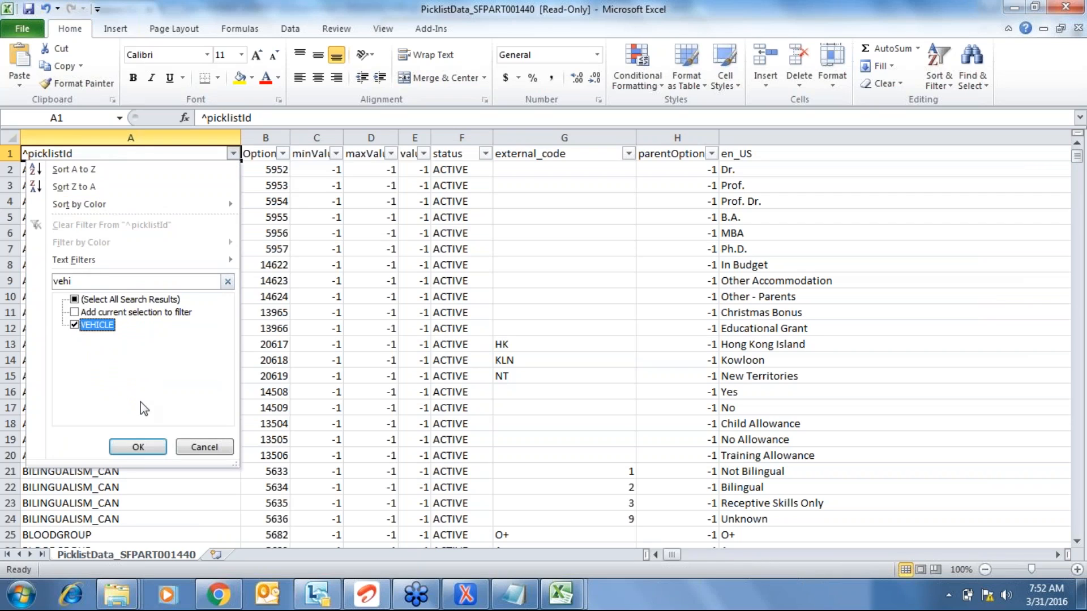
{"action": "left_click", "coordinate": [138, 447]}
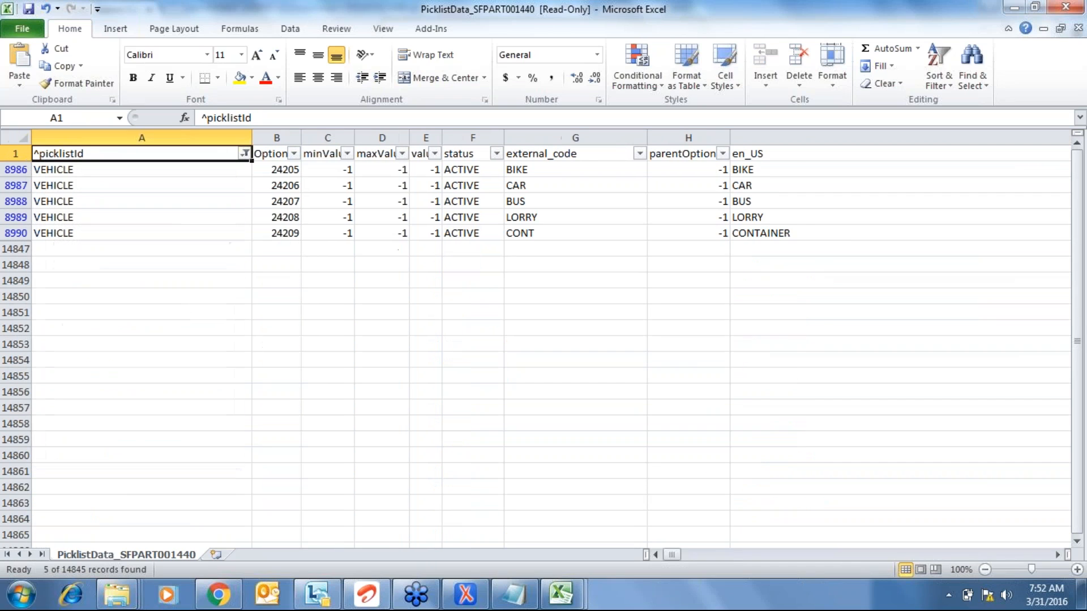
- Inspect the VEHICLE option IDs and the BIKE row's en_US, en_GB and parentOptionId values
{"action": "key", "text": "Right"}
{"action": "key", "text": "Down"}
{"action": "key", "text": "ctrl+shift+Down"}
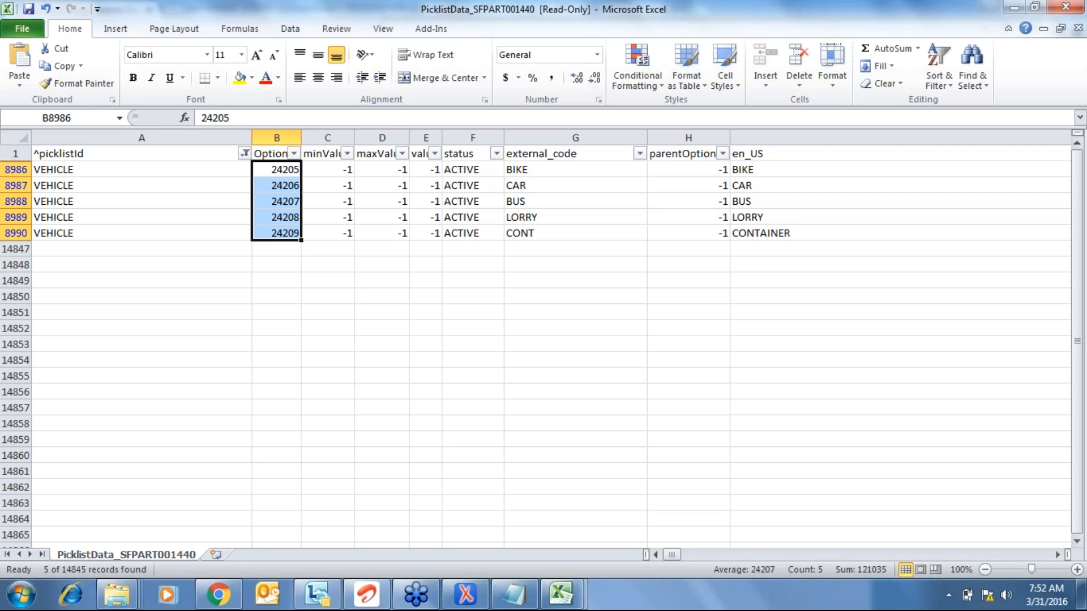
{"action": "key", "text": "Right"}
{"action": "key", "text": "Right"}
{"action": "key", "text": "Right"}
{"action": "key", "text": "Right"}
{"action": "key", "text": "Right"}
{"action": "key", "text": "Right"}
{"action": "key", "text": "Right"}
{"action": "key", "text": "Right"}
{"action": "key", "text": "Right"}
{"action": "key", "text": "Right"}
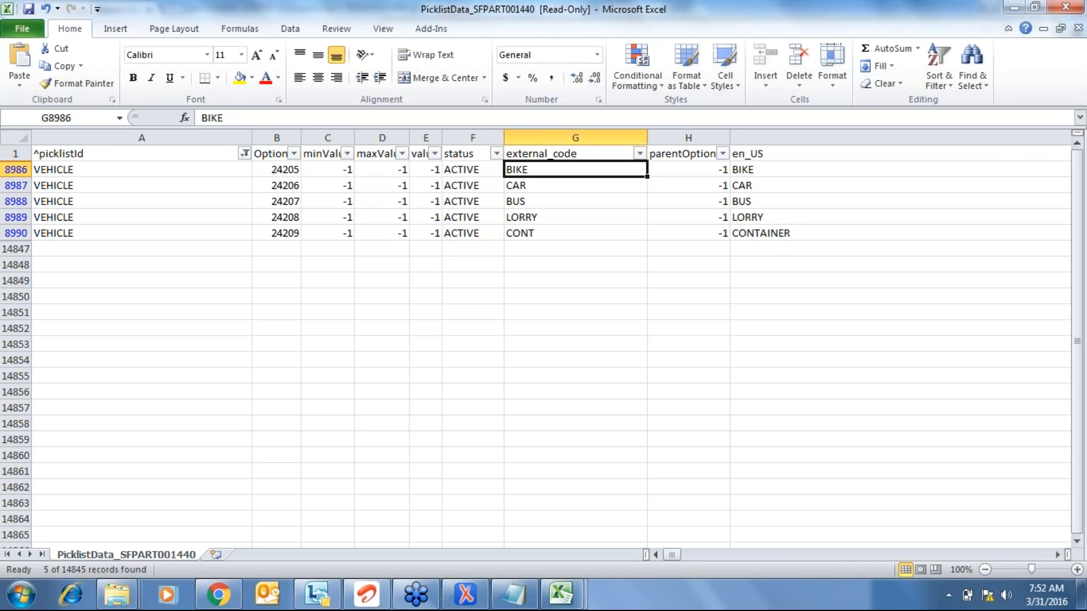
{"action": "key", "text": "Right"}
{"action": "key", "text": "Right"}
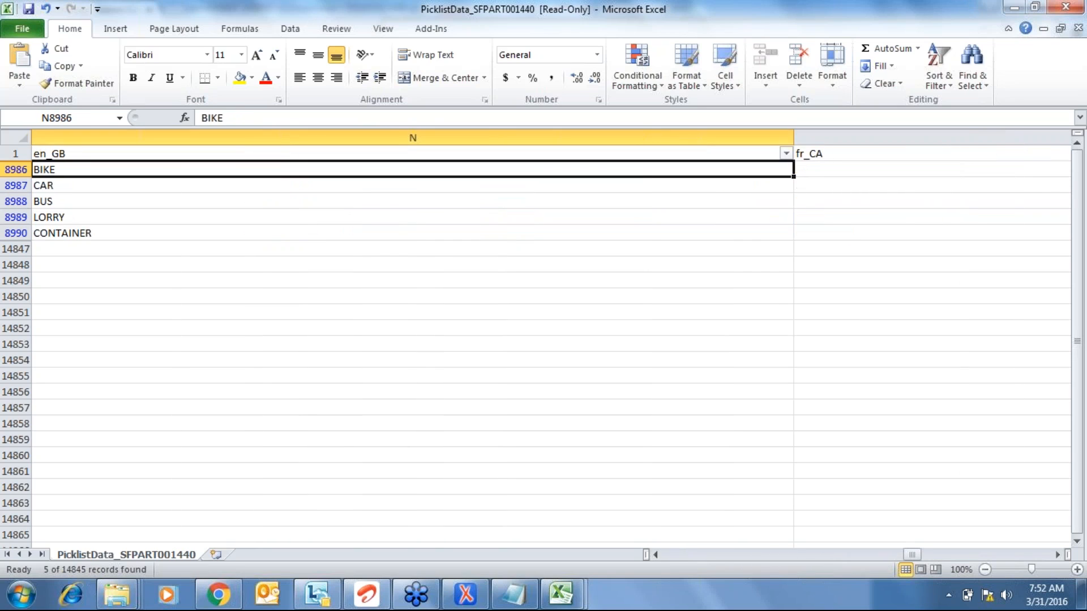
{"action": "key", "text": "Left"}
{"action": "key", "text": "Left"}
{"action": "key", "text": "Left"}
{"action": "key", "text": "Left"}
{"action": "key", "text": "Left"}
{"action": "key", "text": "Left"}
{"action": "key", "text": "Left"}
{"action": "key", "text": "Left"}
{"action": "key", "text": "Left"}
{"action": "key", "text": "Left"}
{"action": "key", "text": "Left"}
{"action": "key", "text": "Left"}
{"action": "key", "text": "Left"}
{"action": "key", "text": "Right"}
{"action": "key", "text": "Right"}
{"action": "key", "text": "Right"}
{"action": "key", "text": "Right"}
{"action": "key", "text": "Right"}
{"action": "key", "text": "Right"}
{"action": "key", "text": "Right"}
{"action": "key", "text": "Right"}
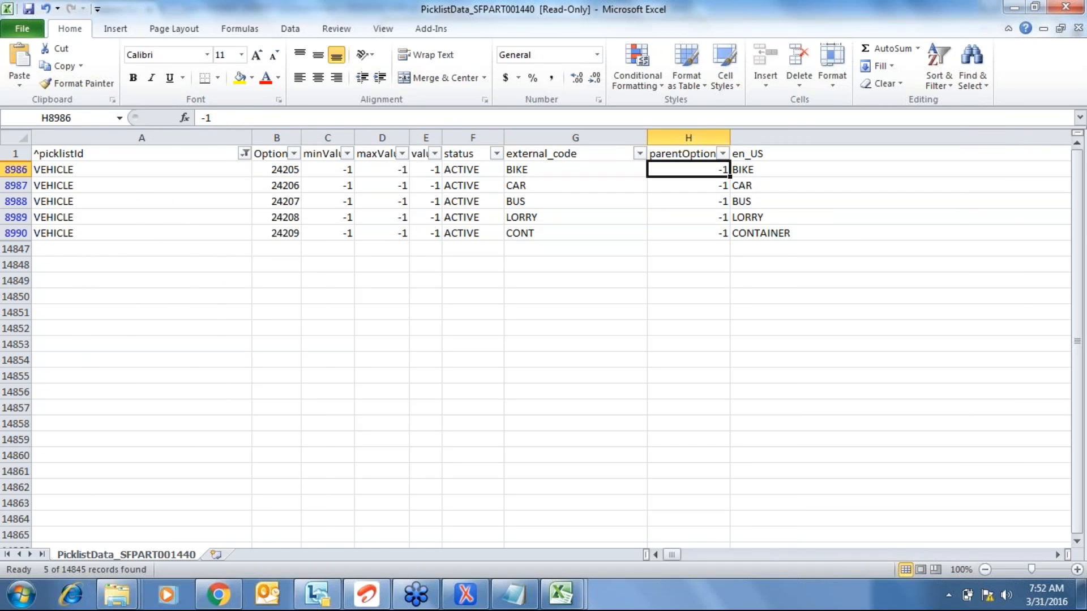
{"action": "key", "text": "Left"}
{"action": "key", "text": "Right"}
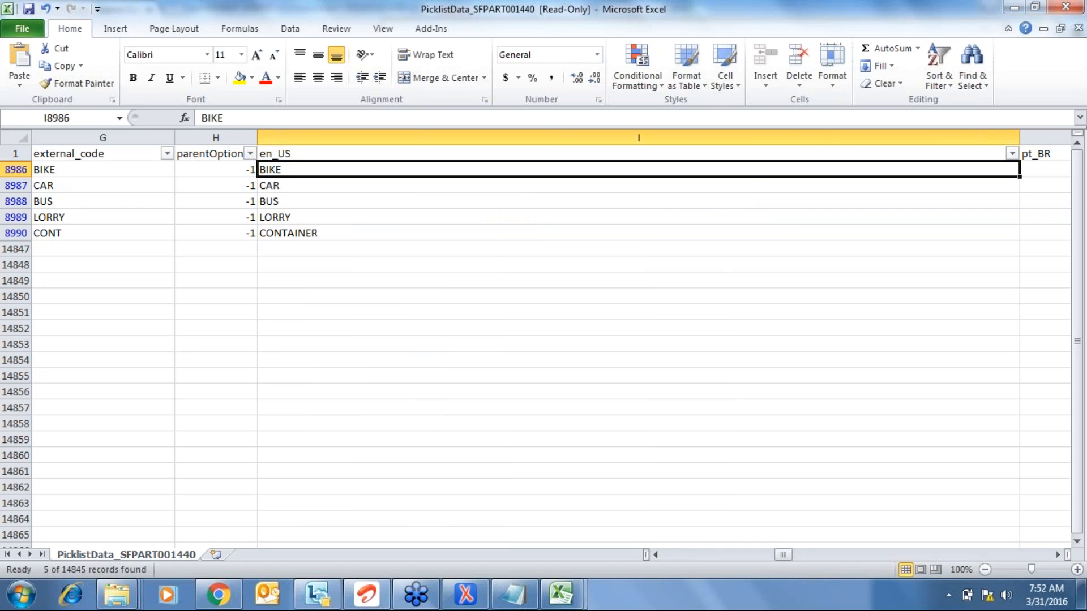
{"action": "key", "text": "F2"}
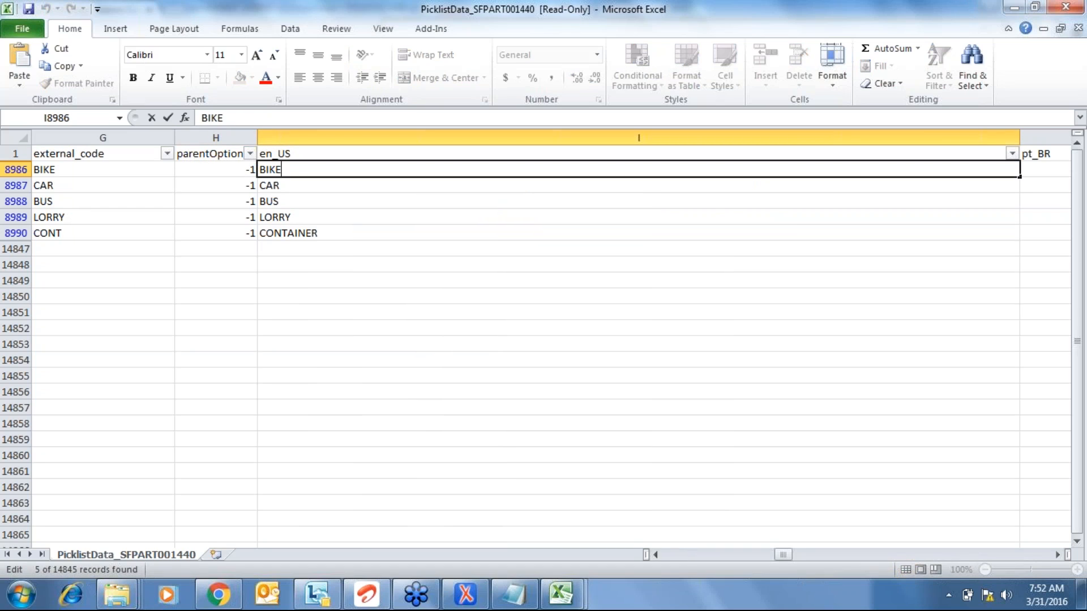
{"action": "key", "text": "Escape"}
- Copy the header and filtered VEHICLE rows, then cancel the copy
{"action": "key", "text": "ctrl+Home"}
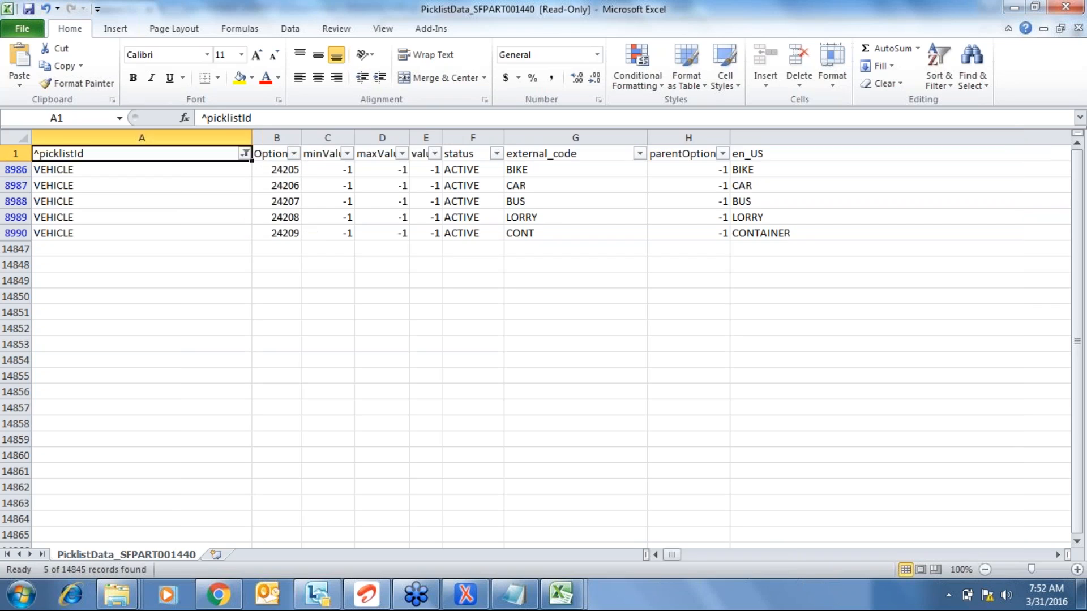
{"action": "key", "text": "ctrl+shift+Right"}
{"action": "key", "text": "ctrl+shift+Down"}
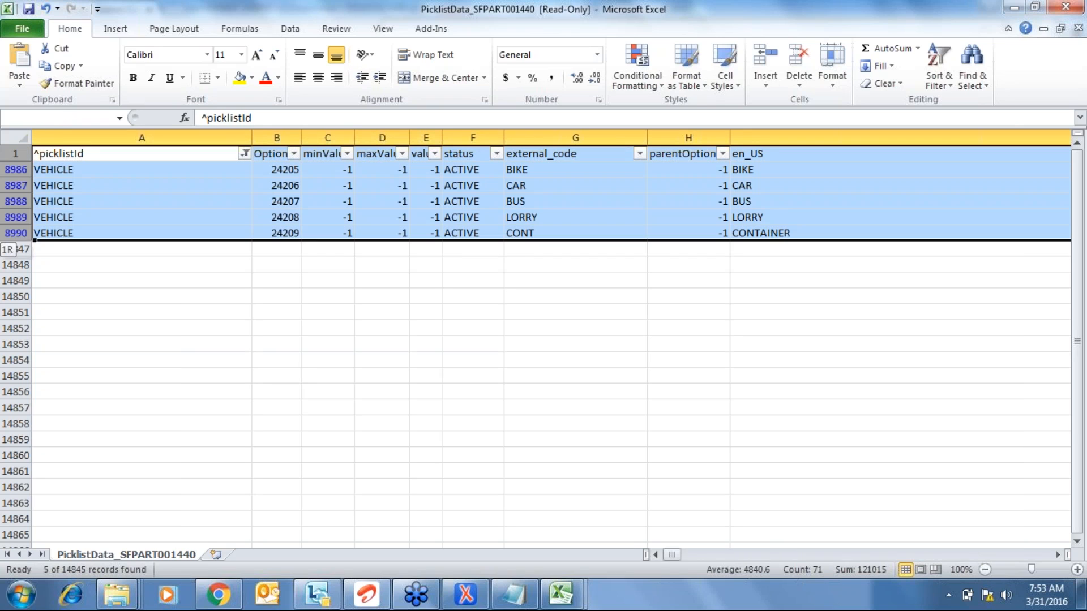
{"action": "key", "text": "ctrl+c"}
{"action": "key", "text": "Escape"}
- Copy the five VEHICLE option IDs 24205 through 24209
{"action": "key", "text": "Right"}
{"action": "key", "text": "Down"}
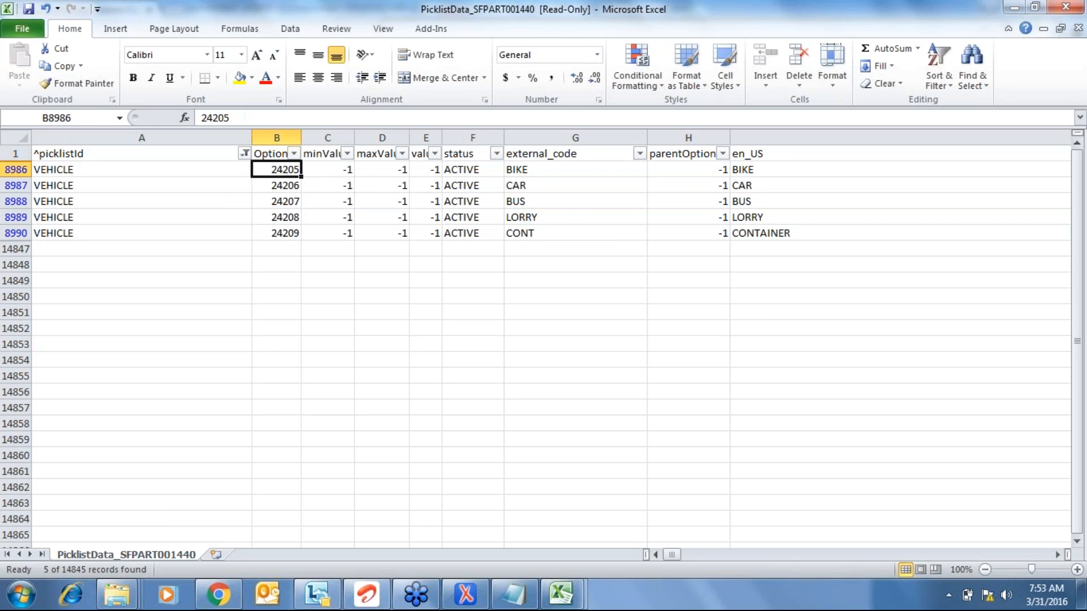
{"action": "key", "text": "ctrl+shift+Down"}
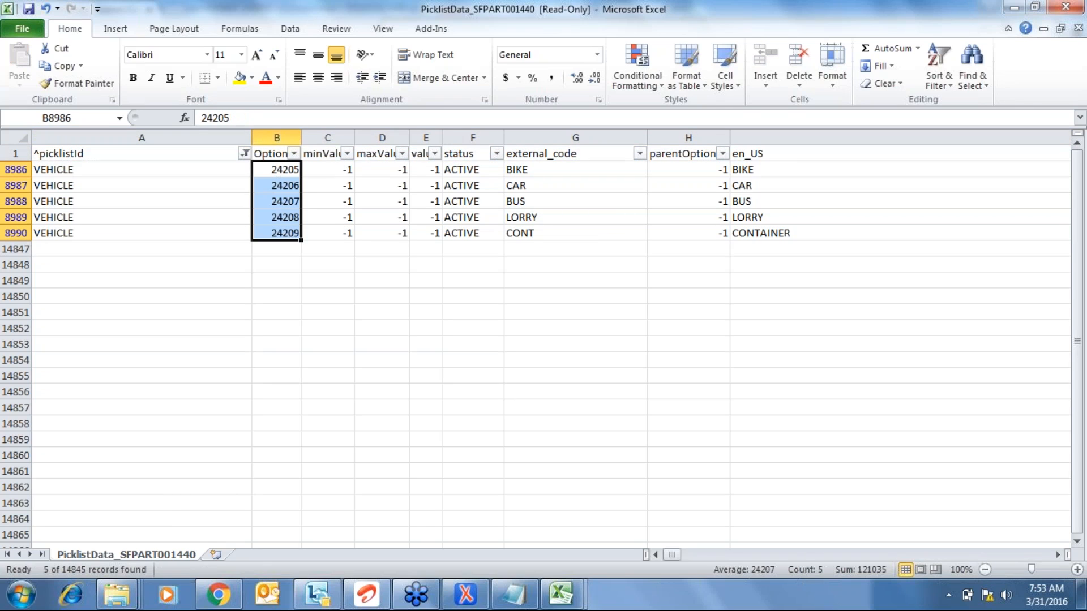
{"action": "key", "text": "Up"}
{"action": "key", "text": "Down"}
{"action": "key", "text": "Down"}
{"action": "key", "text": "Down"}
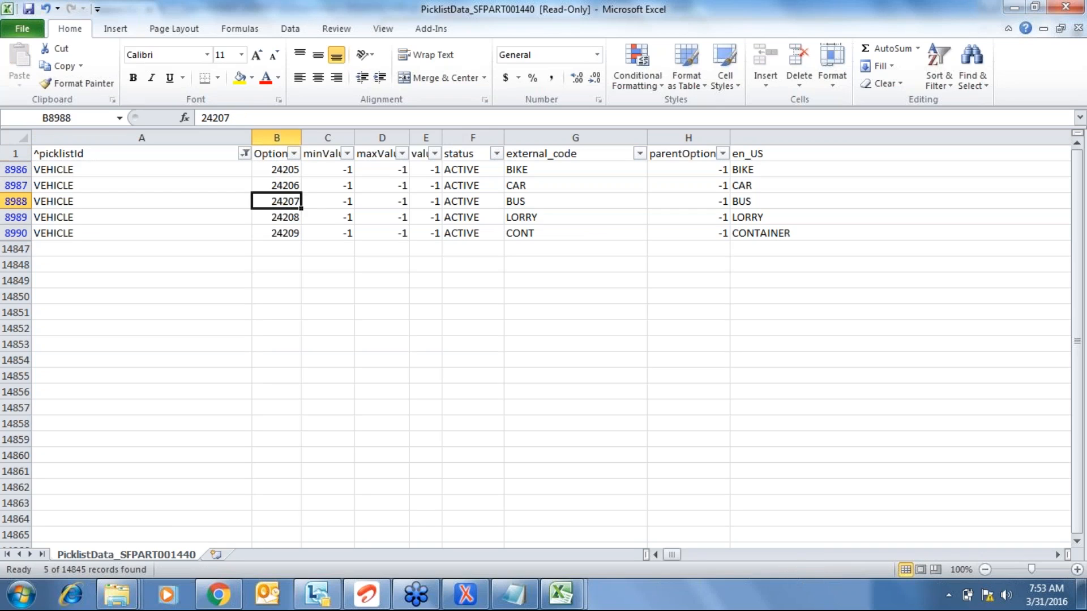
{"action": "key", "text": "Up"}
{"action": "key", "text": "Up"}
{"action": "key", "text": "Up"}
{"action": "key", "text": "Down"}
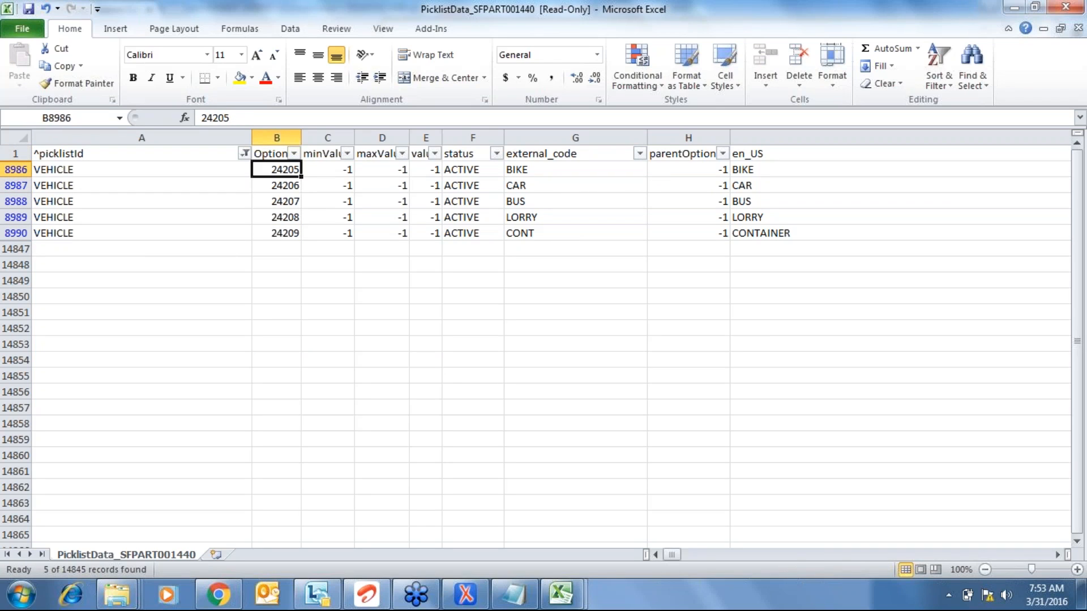
{"action": "key", "text": "ctrl+shift+Down"}
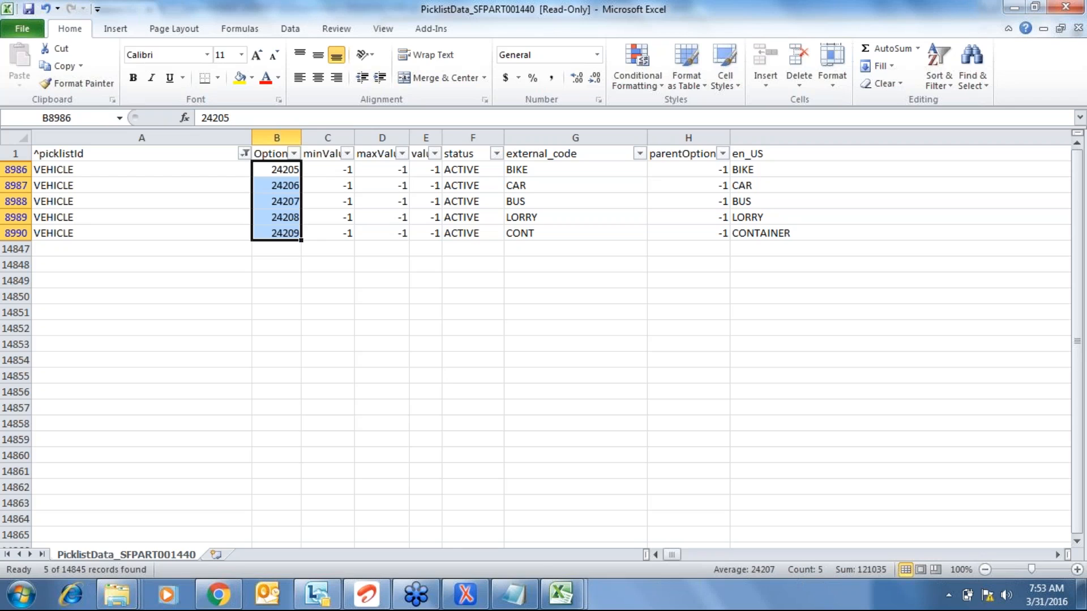
{"action": "key", "text": "ctrl+c"}
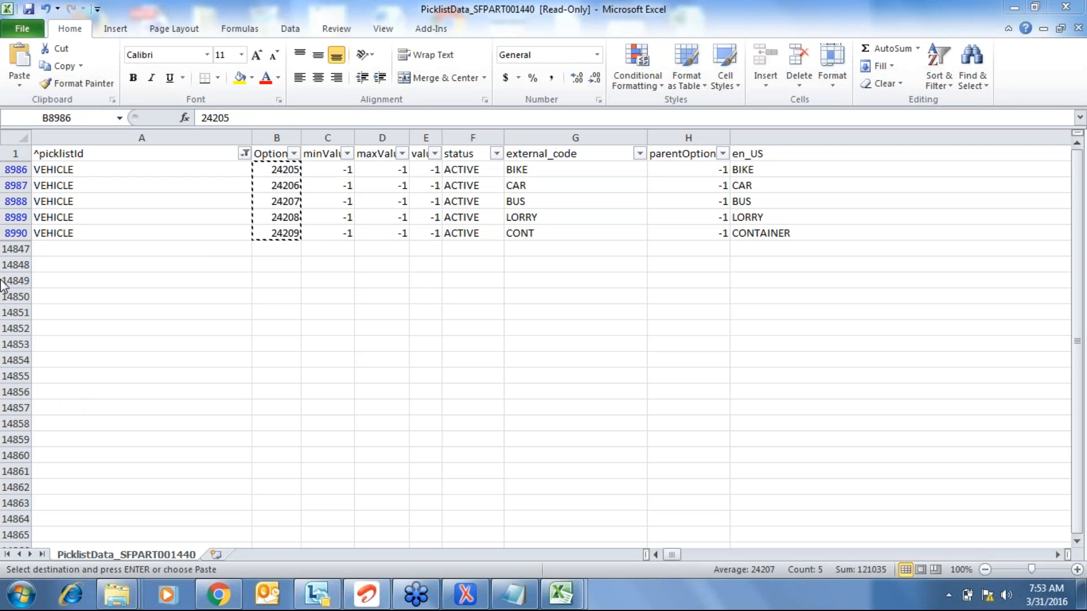
{"action": "left_click", "coordinate": [295, 225]}
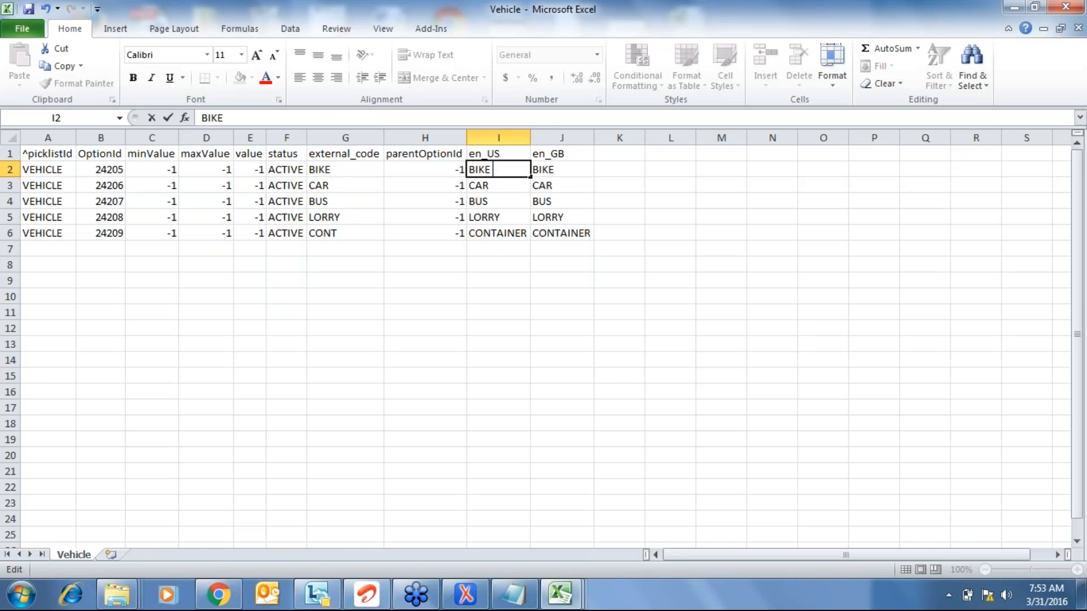
- Relabel BIKE as TWO WHEELER and CAR as FOUR WHEELER in the en_US column
{"action": "type", "text": "TYP"}
{"action": "key", "text": "BackSpace"}
{"action": "type", "text": "P"}
{"action": "key", "text": "Escape"}
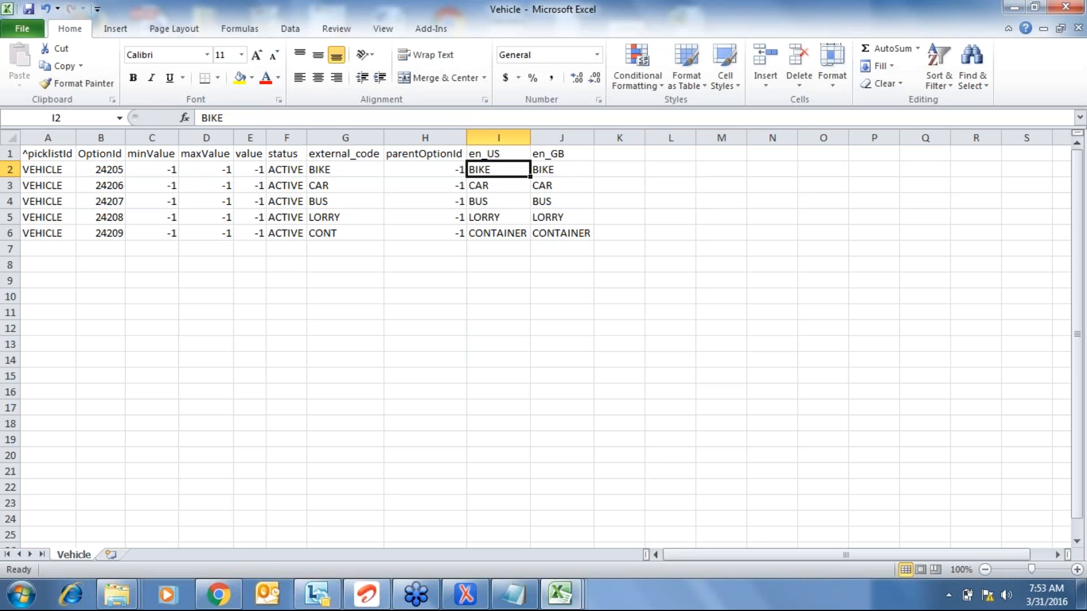
{"action": "type", "text": "TWO"}
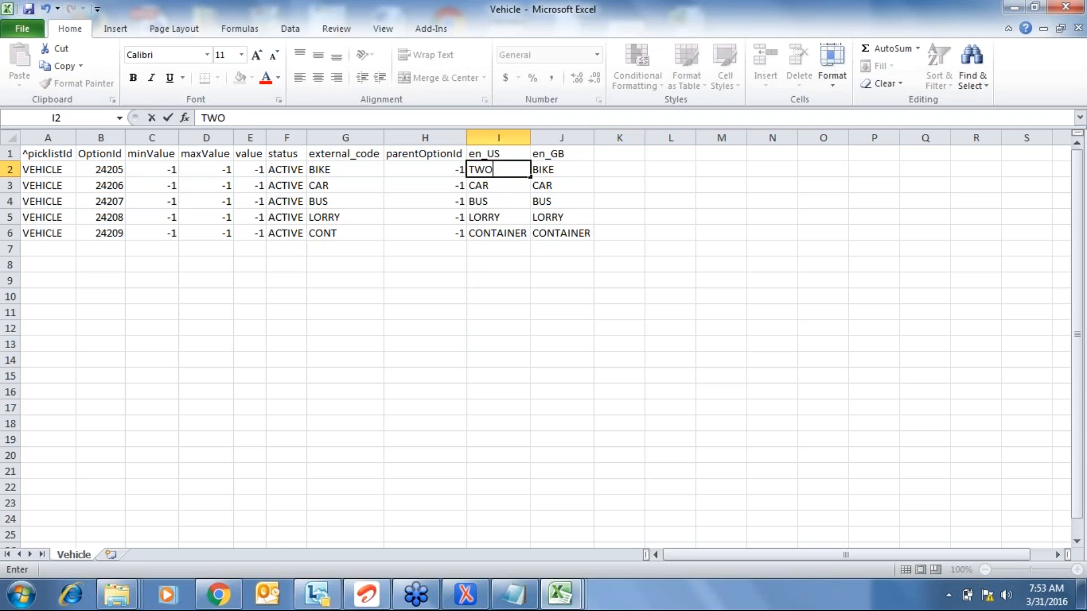
{"action": "type", "text": " V"}
{"action": "key", "text": "BackSpace"}
{"action": "type", "text": "WHEELER"}
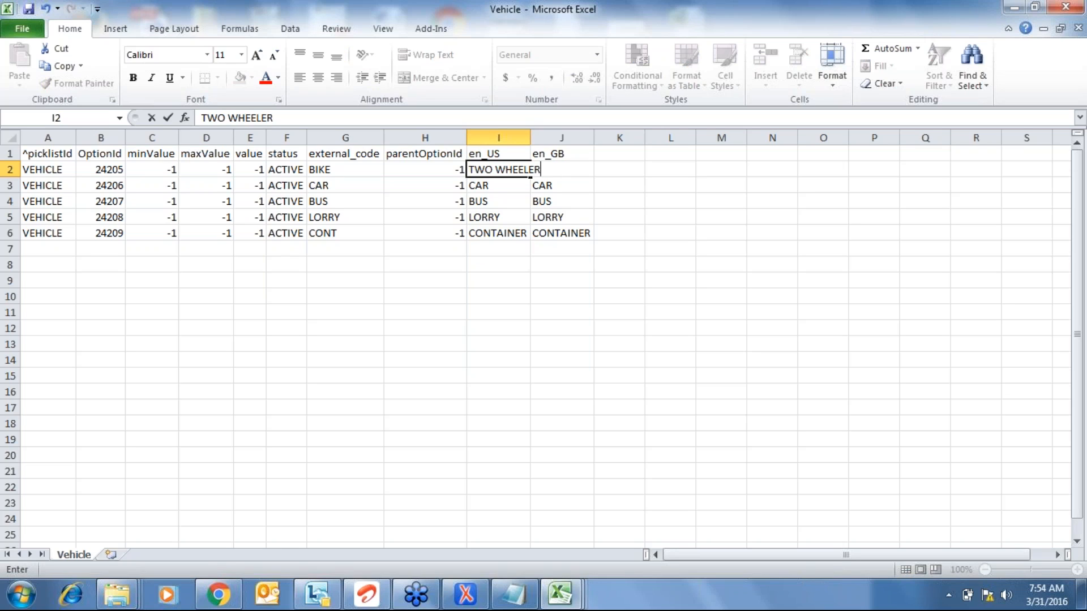
{"action": "key", "text": "Return"}
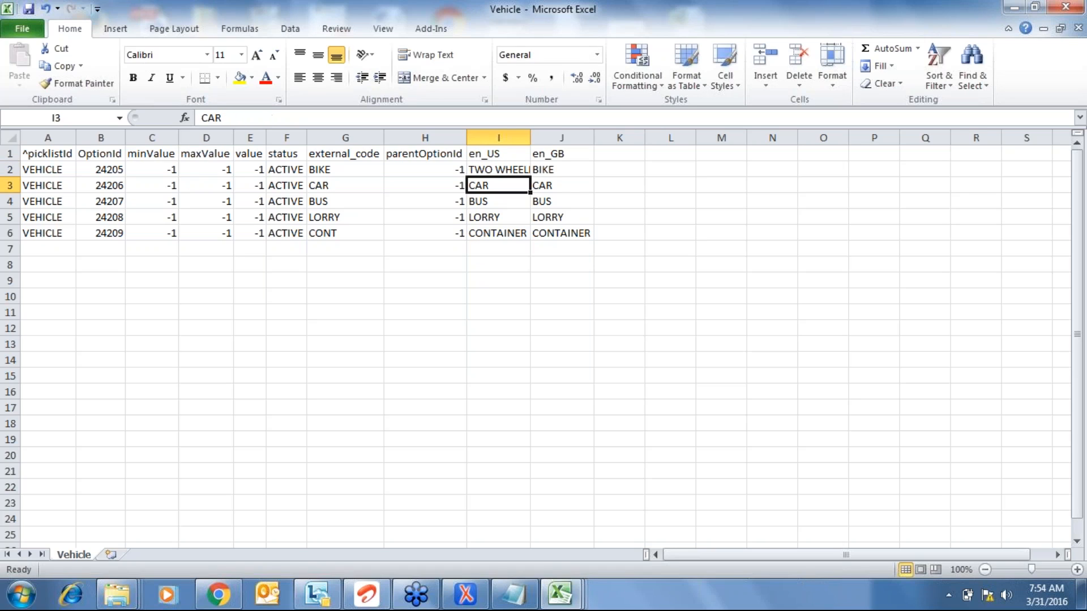
{"action": "type", "text": "FO"}
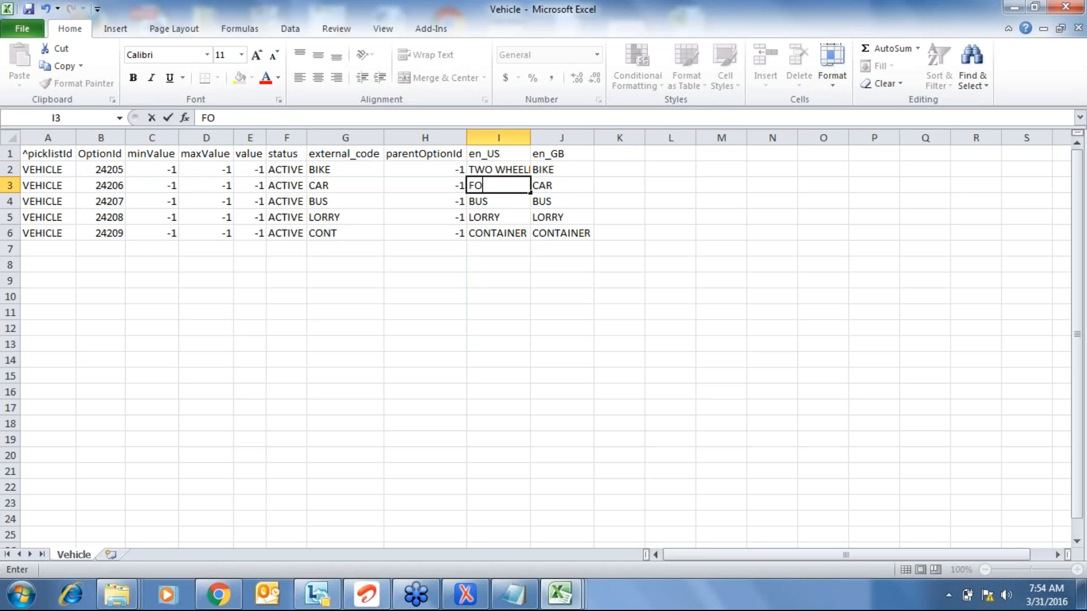
{"action": "type", "text": "UR WHE"}
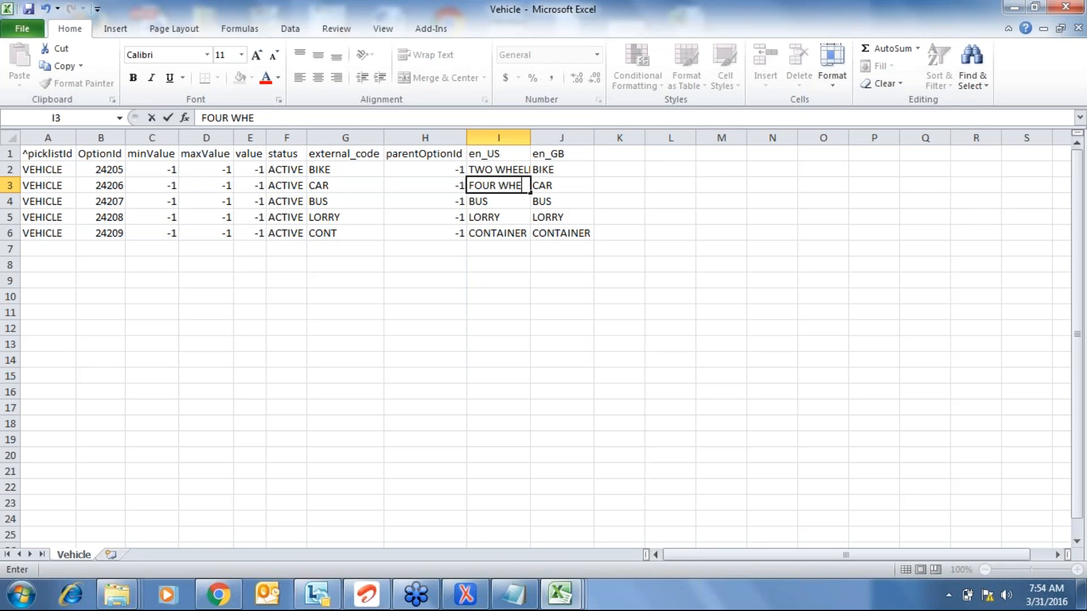
{"action": "type", "text": "ELER"}
{"action": "key", "text": "Return"}
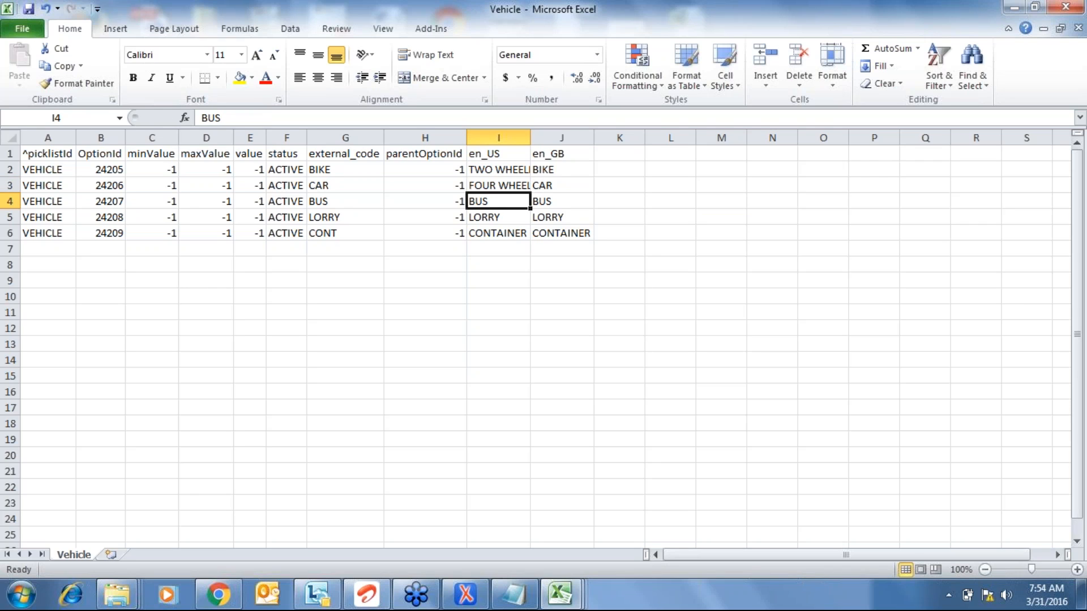
- Extend the en_US labels to BUS TYPE, LORRY TYPE and CONTAINER TYPE
{"action": "key", "text": "F2"}
{"action": "type", "text": "TY"}
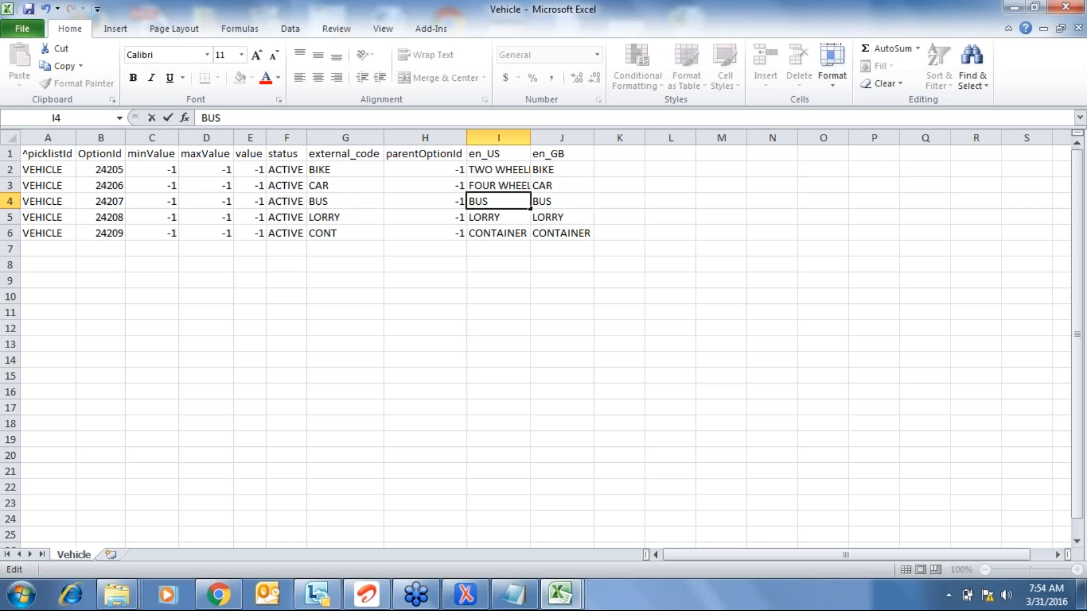
{"action": "type", "text": "PE"}
{"action": "key", "text": "Return"}
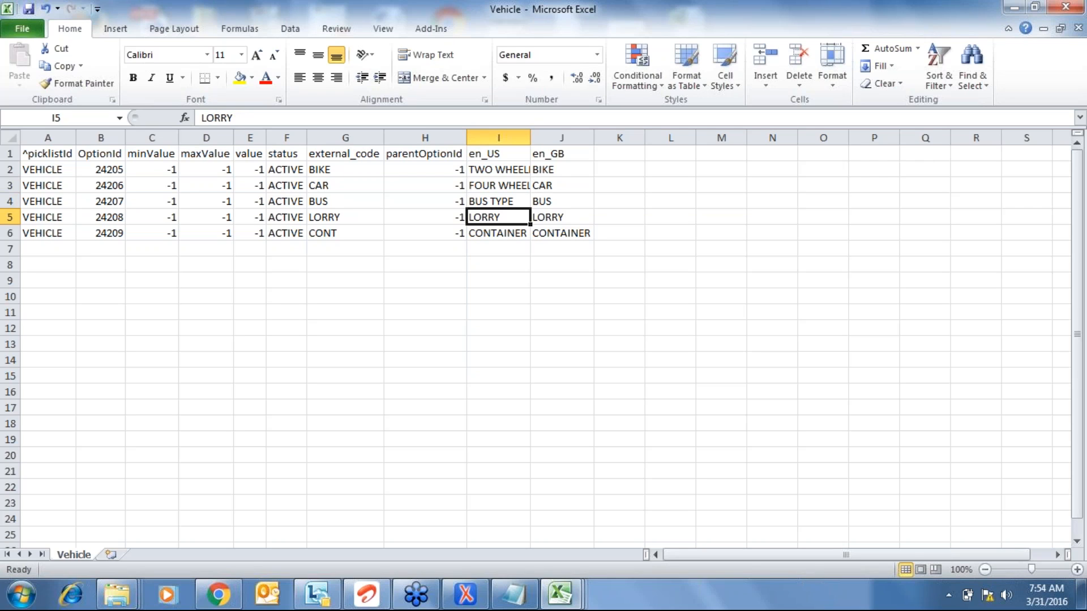
{"action": "key", "text": "F2"}
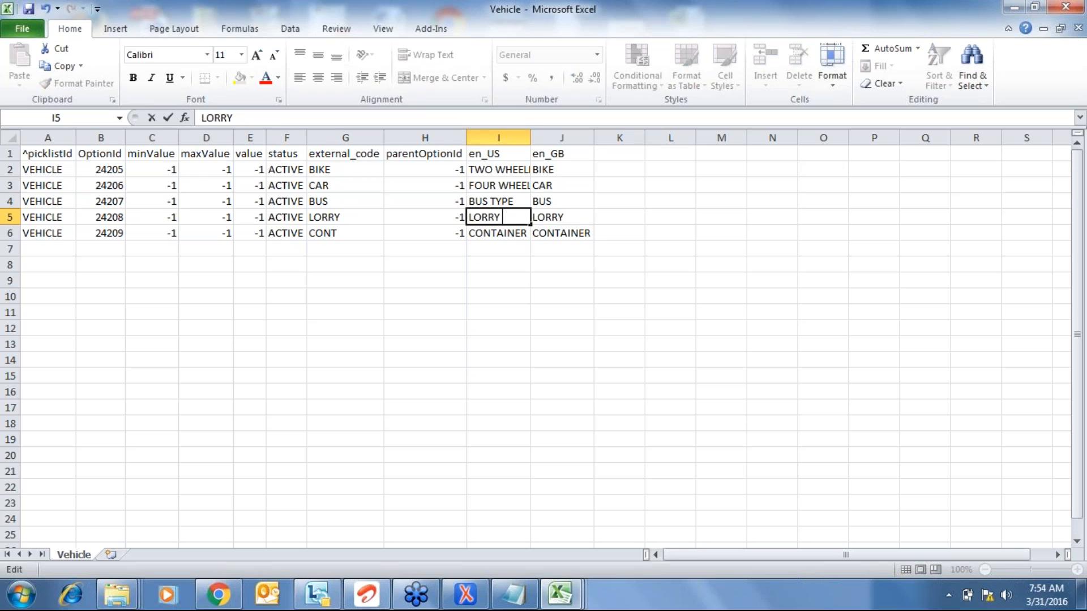
{"action": "type", "text": "TYPE"}
{"action": "key", "text": "Return"}
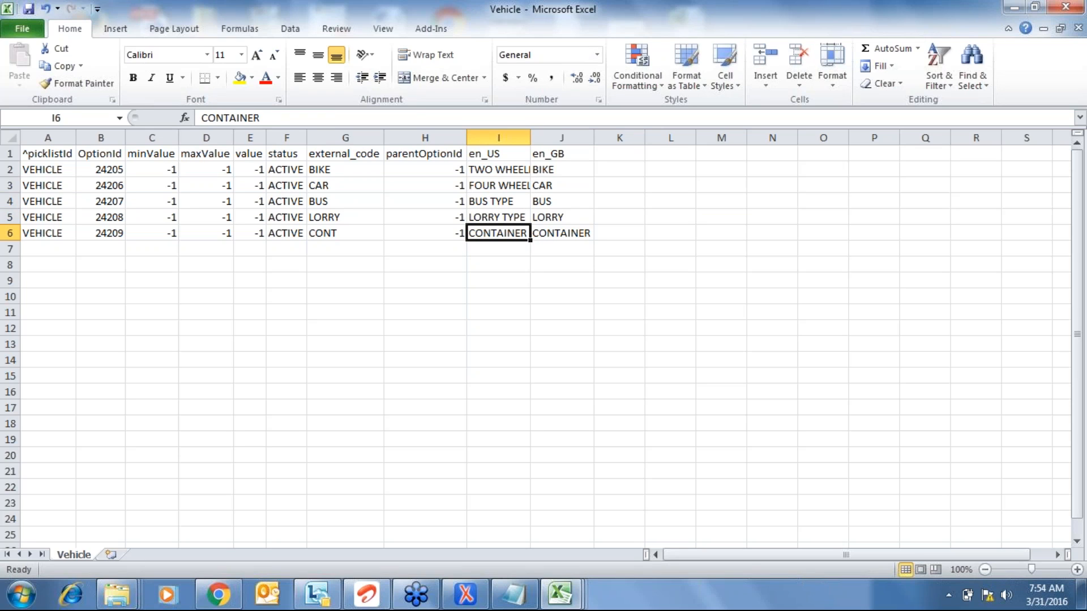
{"action": "key", "text": "F2"}
{"action": "type", "text": "TYPE"}
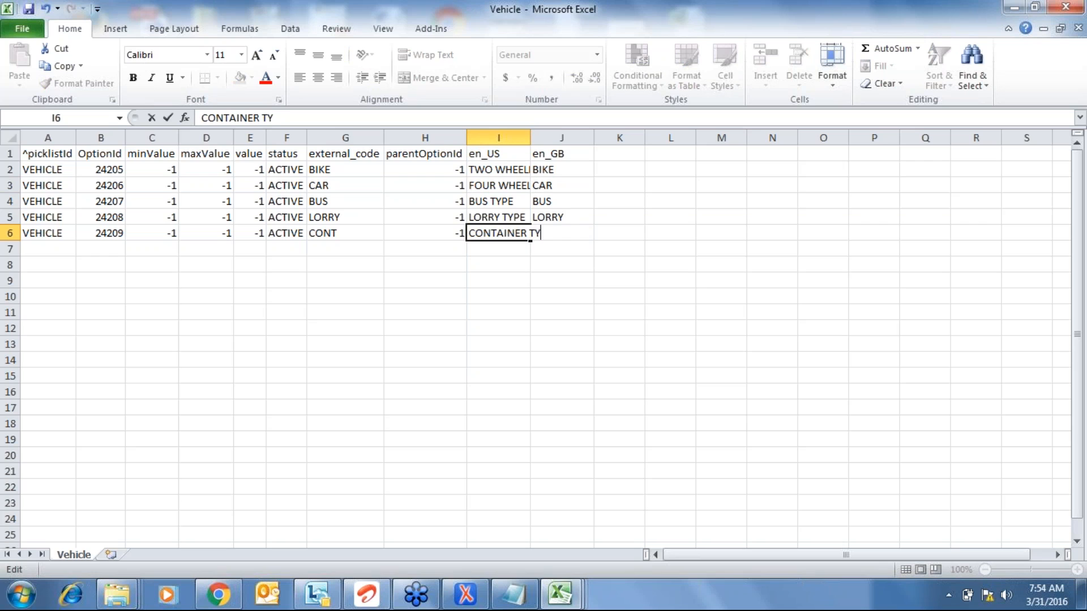
{"action": "key", "text": "Return"}
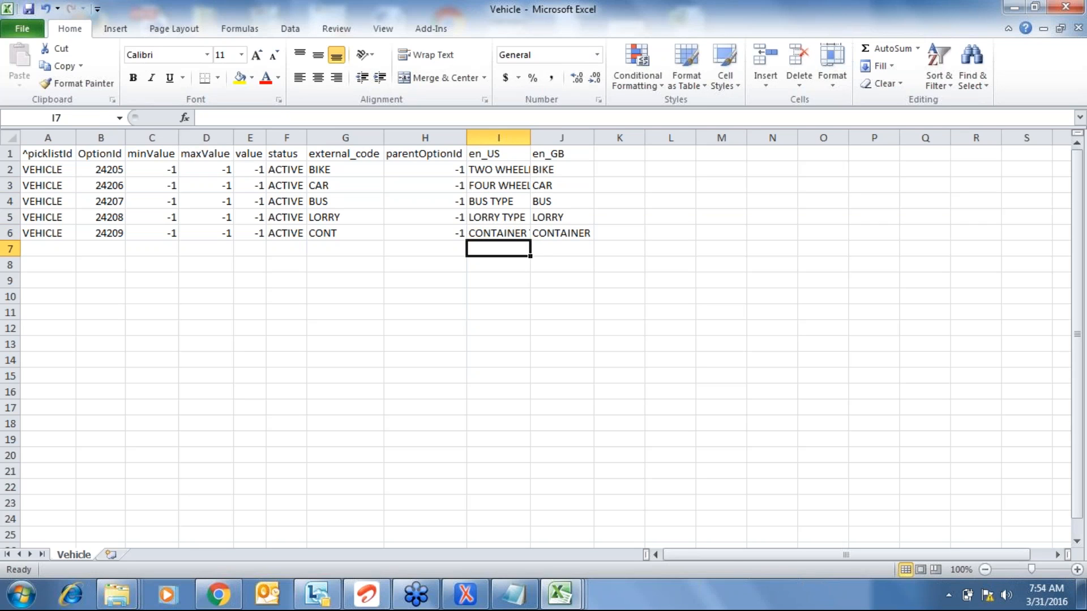
- Auto-fit the columns and copy the en_US labels I2:I6 into en_GB cells J2:J6
{"action": "key", "text": "ctrl+a"}
{"action": "key", "text": "alt+o"}
{"action": "key", "text": "c"}
{"action": "key", "text": "a"}
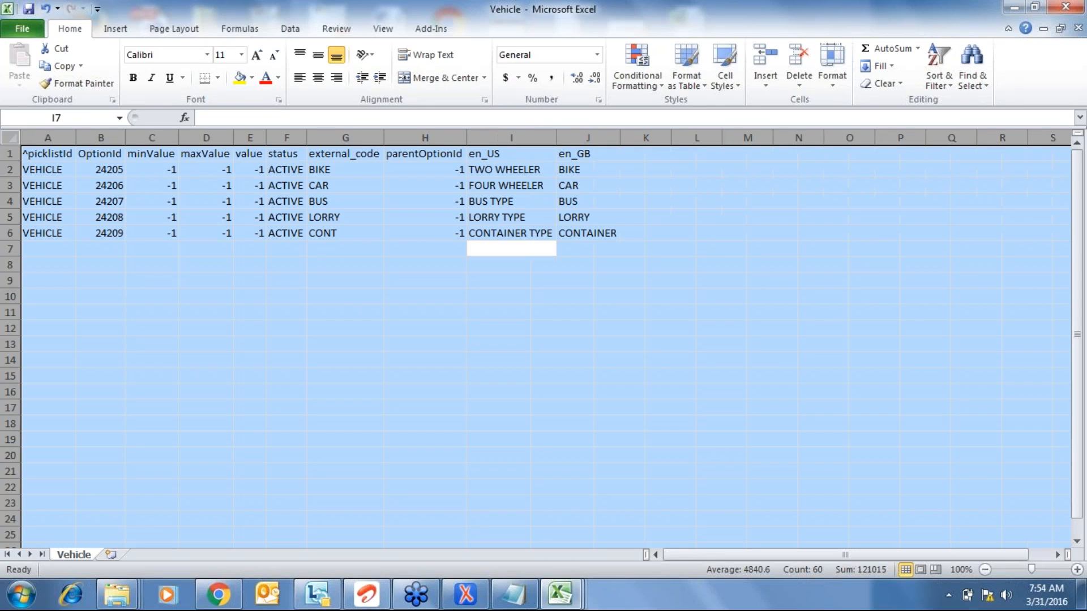
{"action": "key", "text": "ctrl+Up"}
{"action": "key", "text": "ctrl+Up"}
{"action": "key", "text": "Down"}
{"action": "key", "text": "ctrl+shift+Down"}
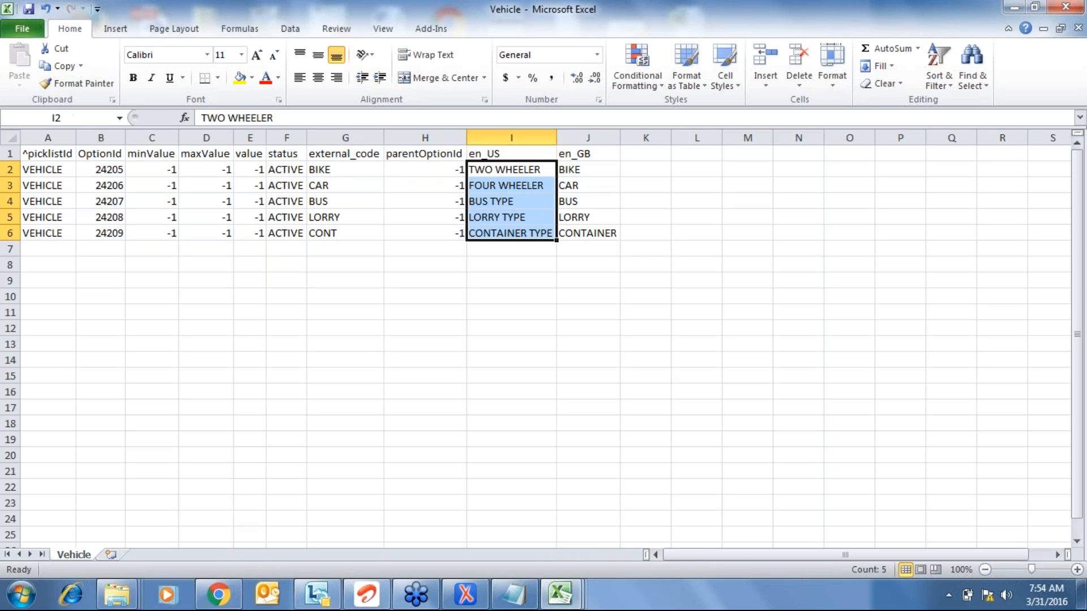
{"action": "key", "text": "ctrl+c"}
{"action": "key", "text": "Right"}
{"action": "key", "text": "ctrl+v"}
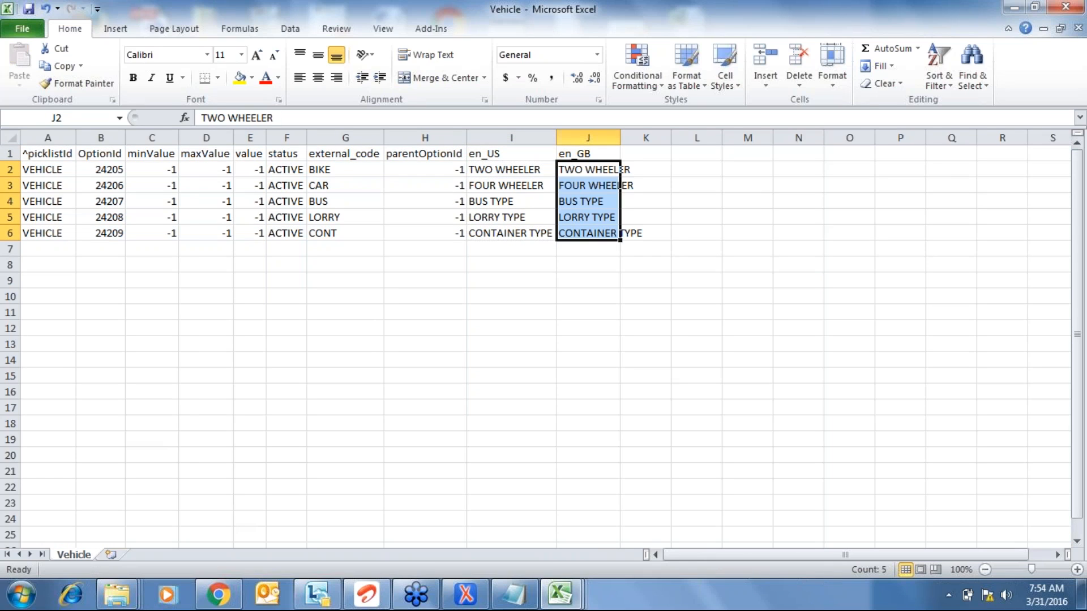
- Auto-fit the columns again to show the pasted en_GB labels, returning to cell A1
{"action": "key", "text": "ctrl+a"}
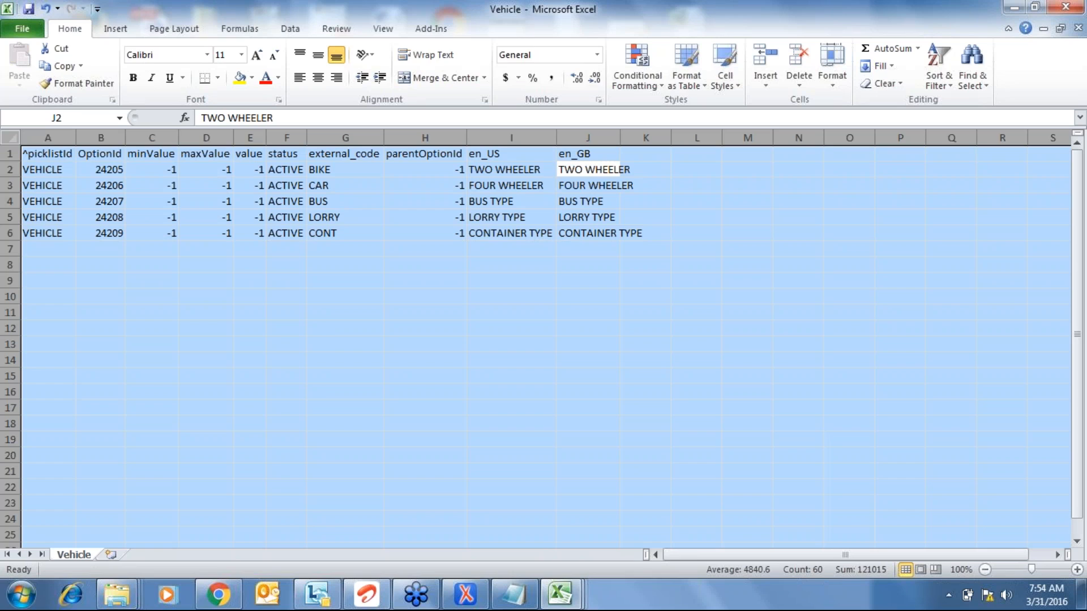
{"action": "key", "text": "alt"}
{"action": "key", "text": "o"}
{"action": "key", "text": "c"}
{"action": "key", "text": "a"}
{"action": "key", "text": "Page_Down"}
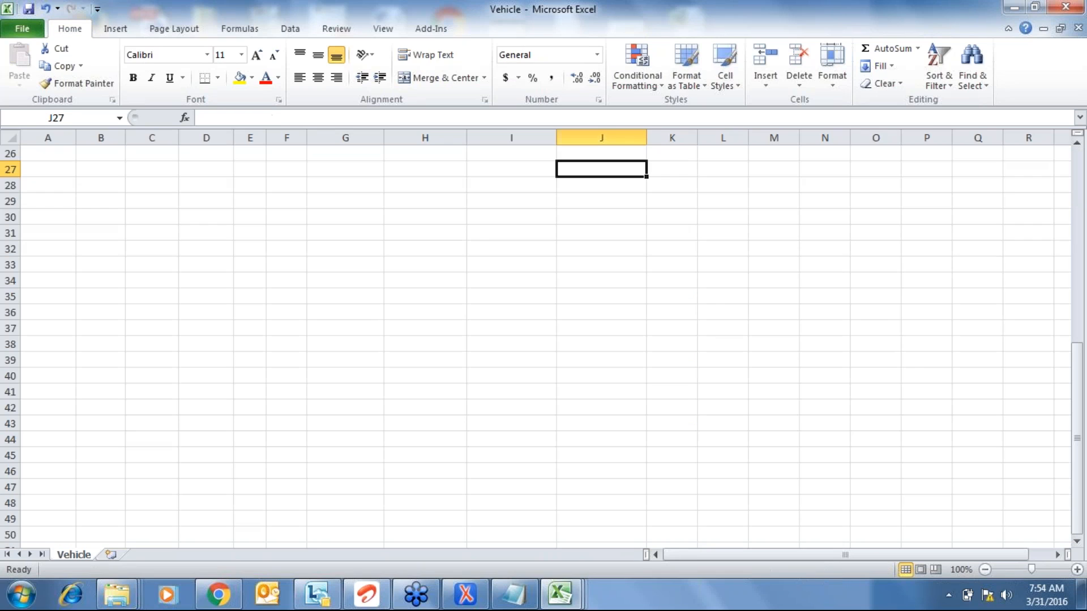
{"action": "key", "text": "Home"}
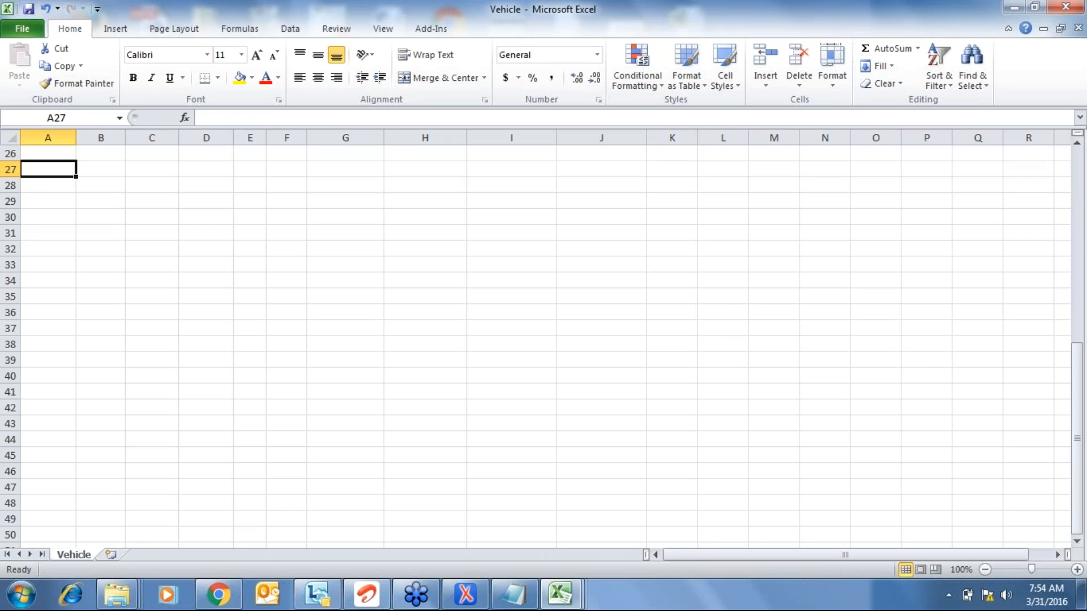
{"action": "key", "text": "ctrl+Home"}
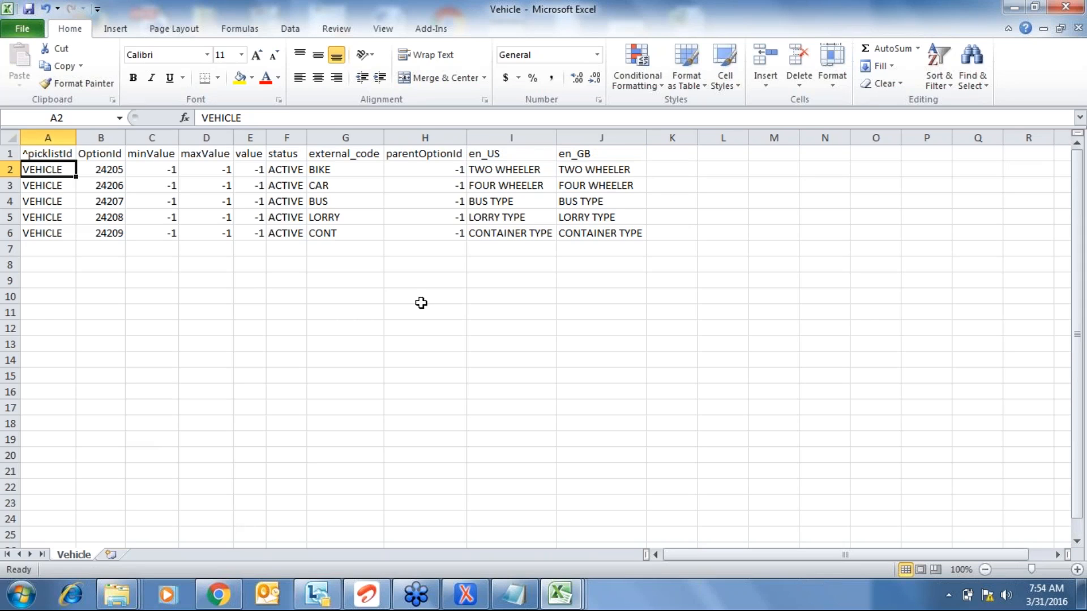
- Save Vehicle.csv in CSV format, then bring up SFPART001440-data-model (2).xml in oXygen
{"action": "left_click", "coordinate": [219, 600]}
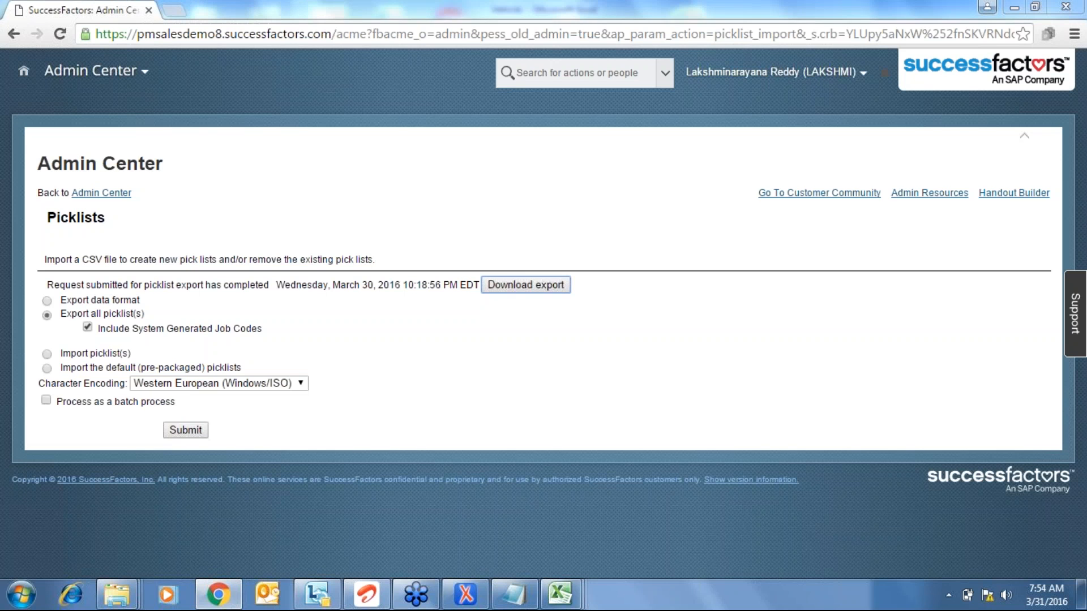
{"action": "key", "text": "alt+Tab"}
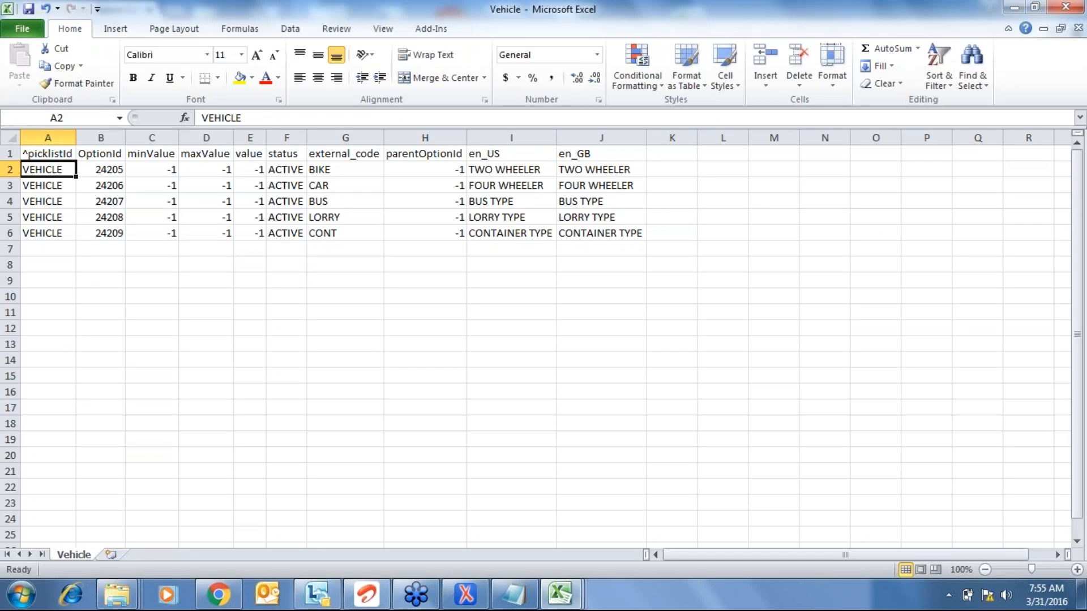
{"action": "left_click", "coordinate": [502, 247]}
{"action": "key", "text": "ctrl+s"}
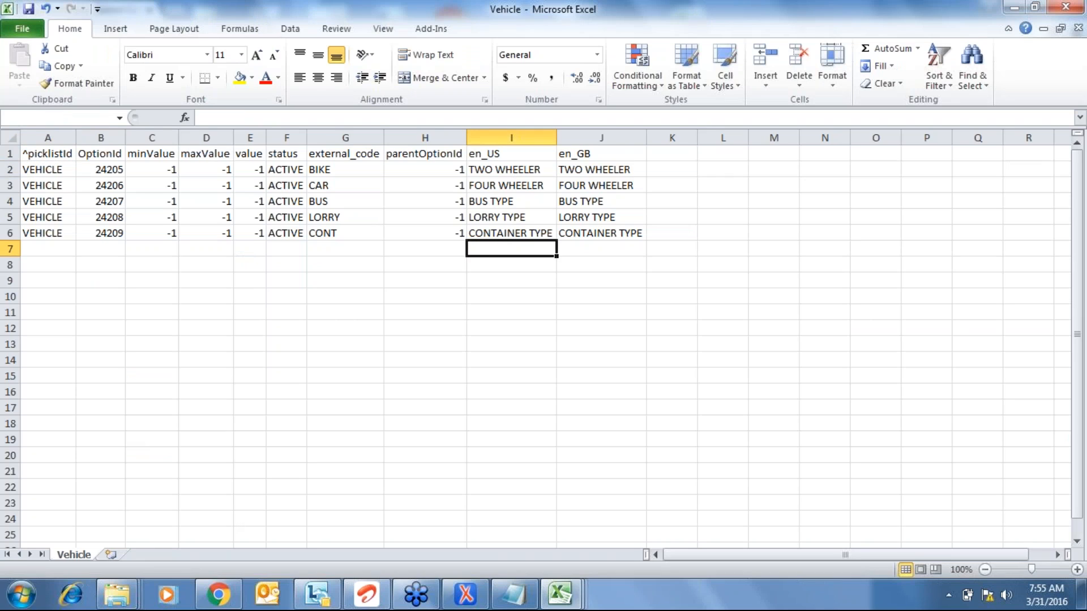
{"action": "left_click", "coordinate": [344, 311]}
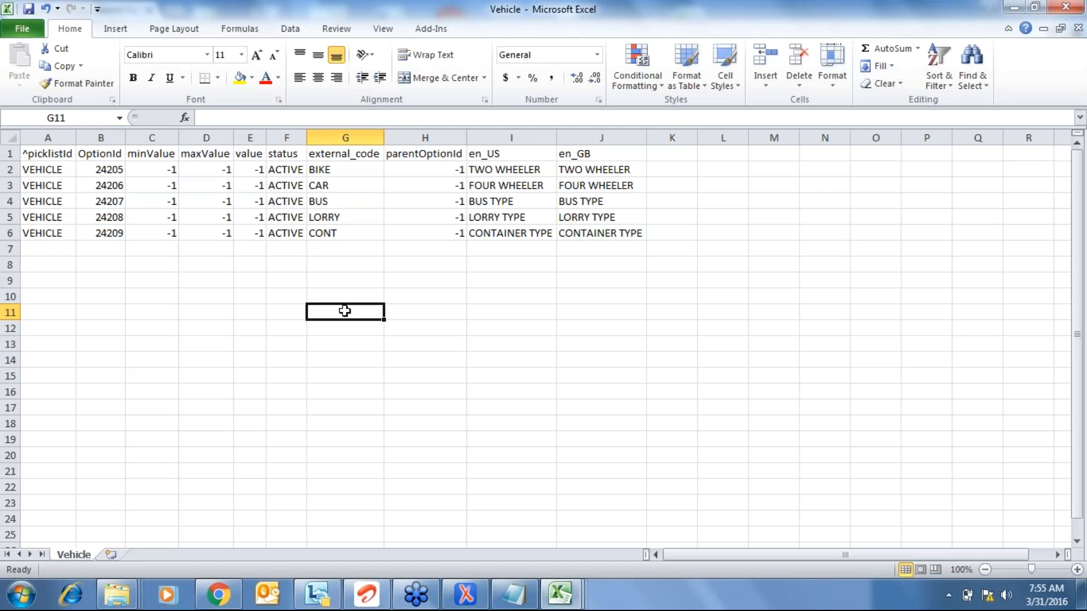
{"action": "key", "text": "alt+f"}
{"action": "key", "text": "s"}
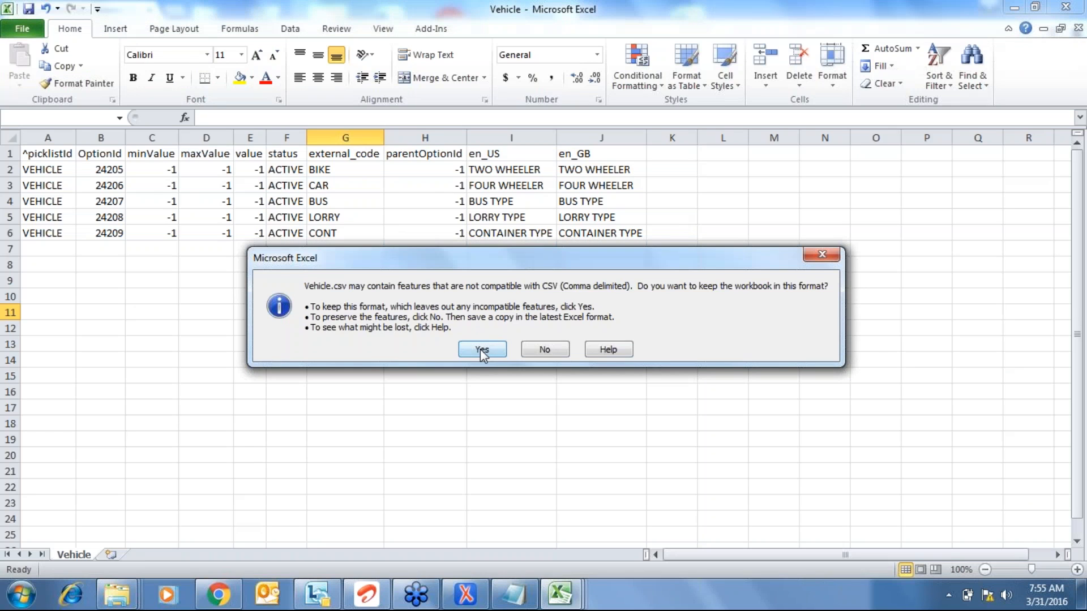
{"action": "left_click", "coordinate": [482, 350]}
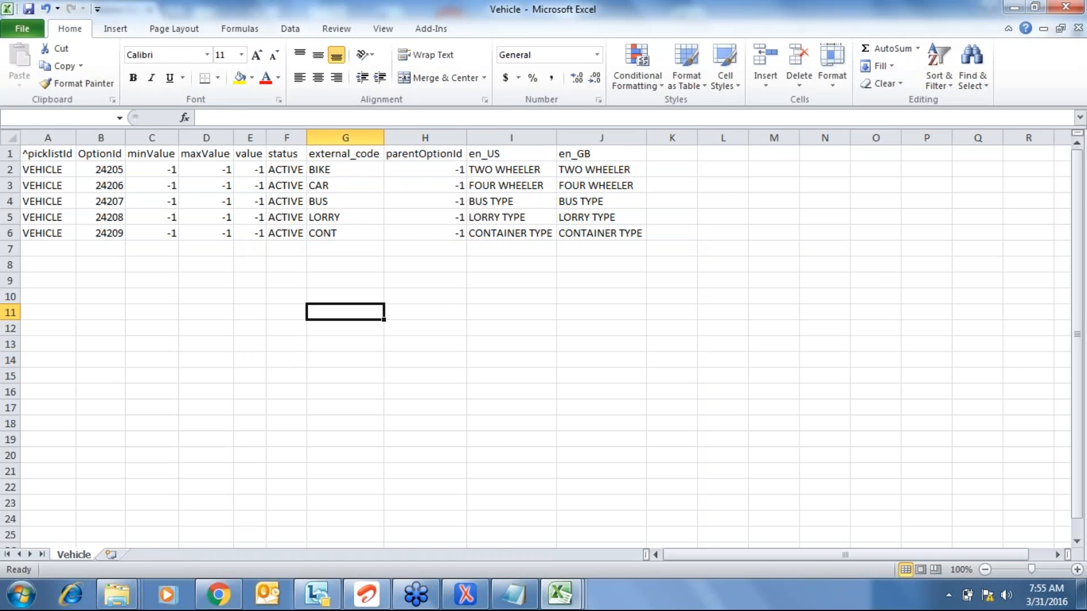
{"action": "left_click", "coordinate": [464, 601]}
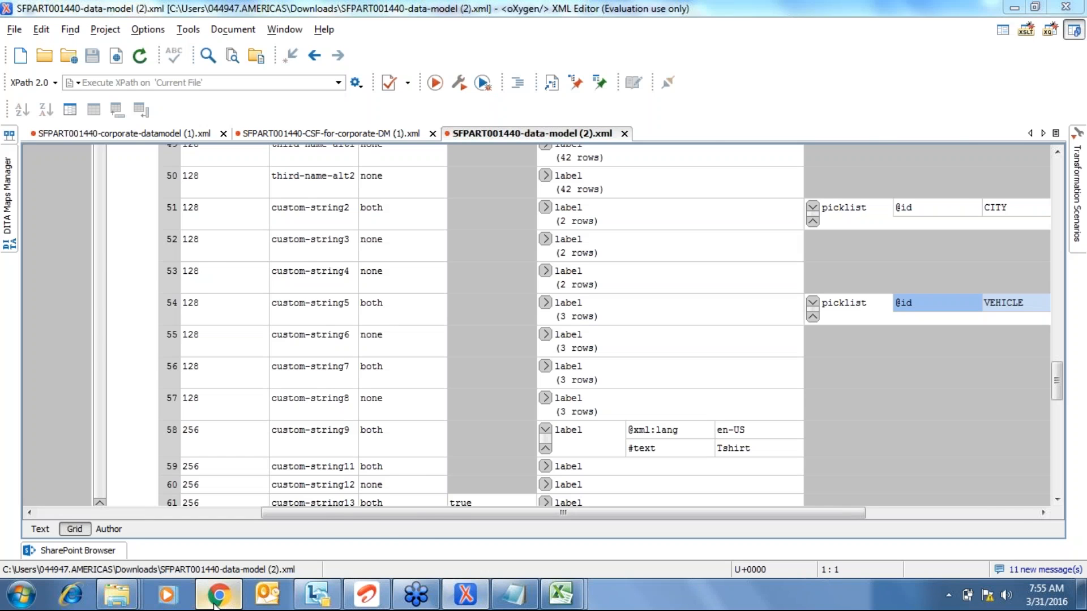
- Import Vehicle.csv from the Desktop as a picklist, then return to the data-model XML
{"action": "left_click", "coordinate": [218, 594]}
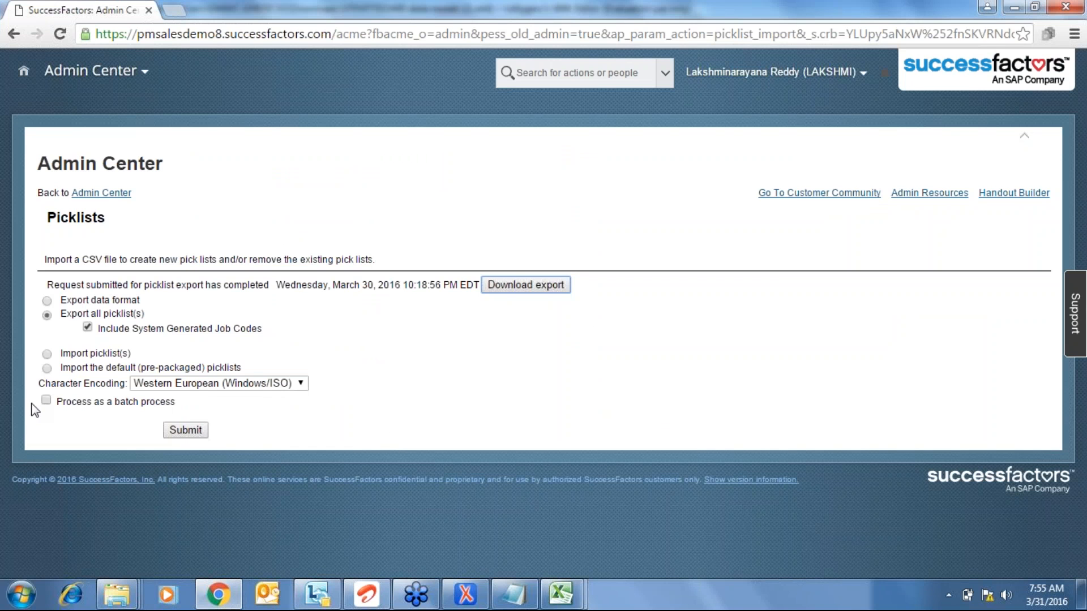
{"action": "left_click", "coordinate": [47, 354]}
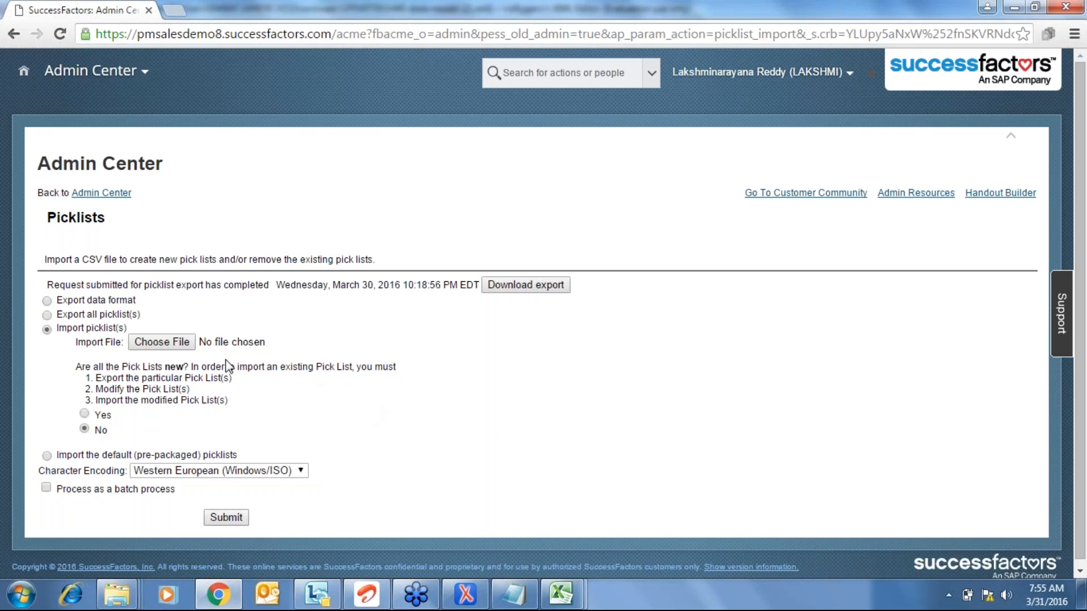
{"action": "left_click", "coordinate": [164, 346]}
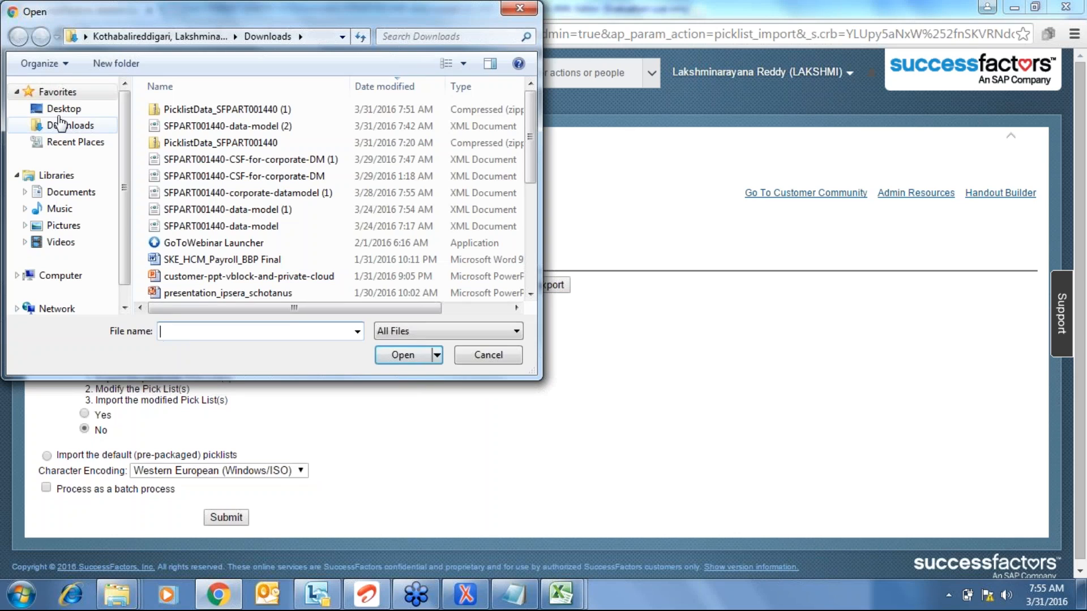
{"action": "left_click", "coordinate": [61, 113]}
{"action": "left_click", "coordinate": [199, 173]}
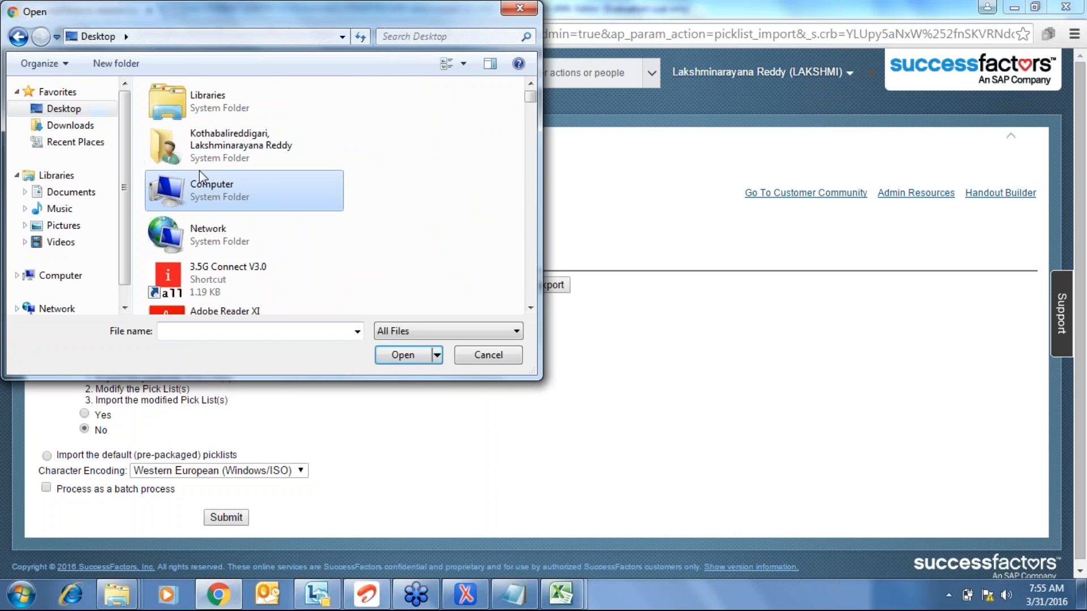
{"action": "key", "text": "v"}
{"action": "key", "text": "v"}
{"action": "key", "text": "Return"}
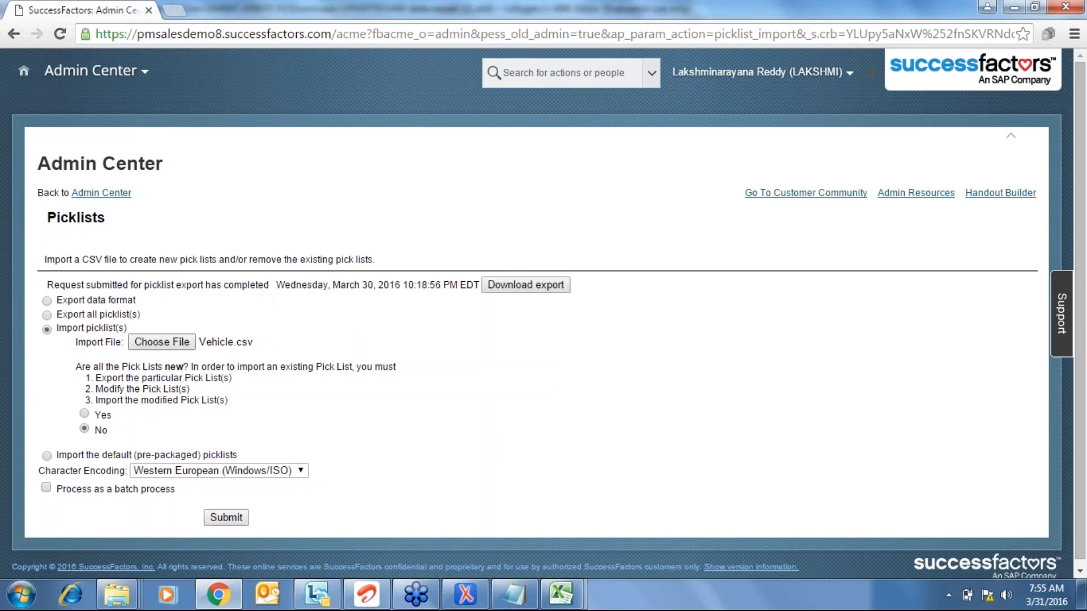
{"action": "left_click", "coordinate": [225, 517]}
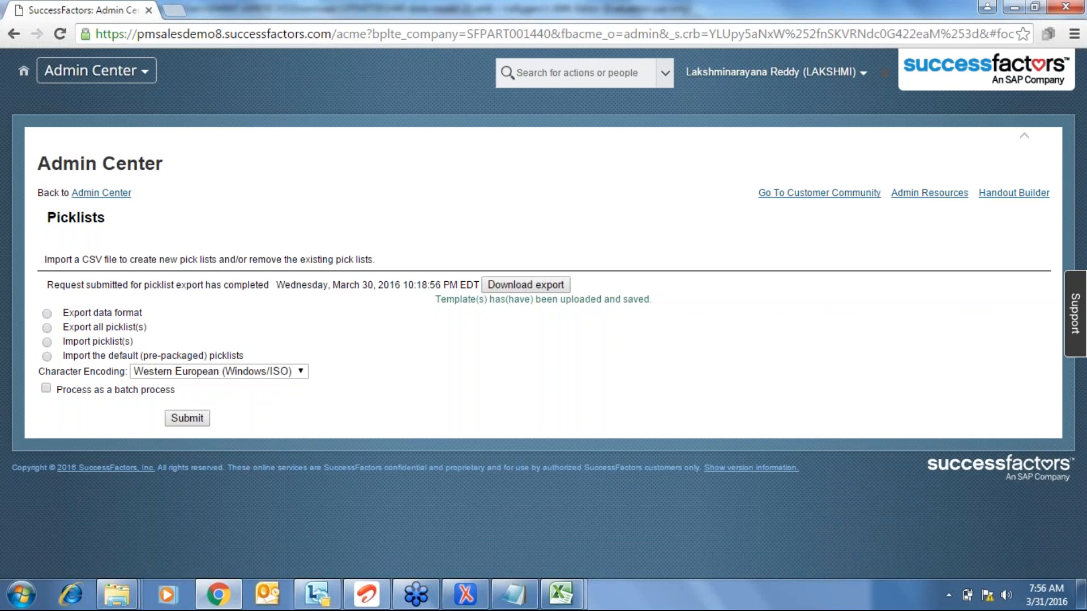
{"action": "left_click", "coordinate": [152, 79]}
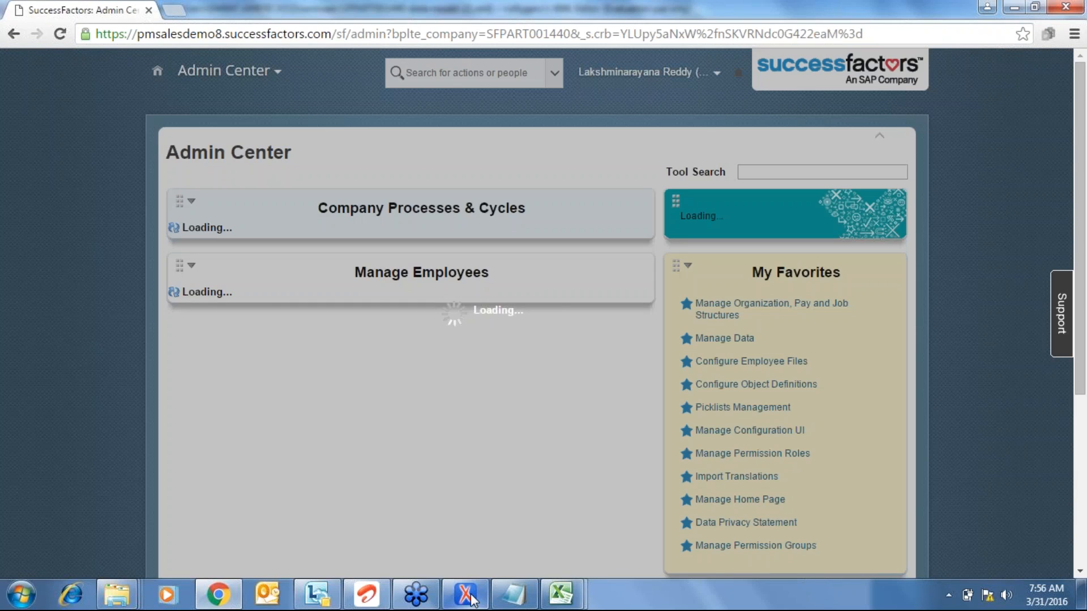
{"action": "left_click", "coordinate": [465, 594]}
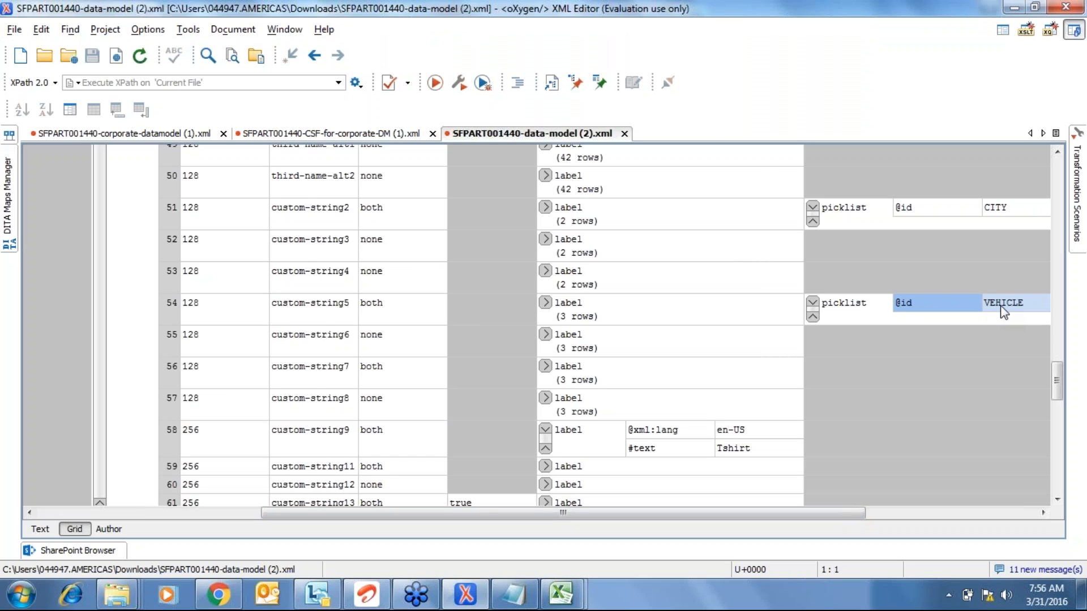
{"action": "key", "text": "alt+Tab"}
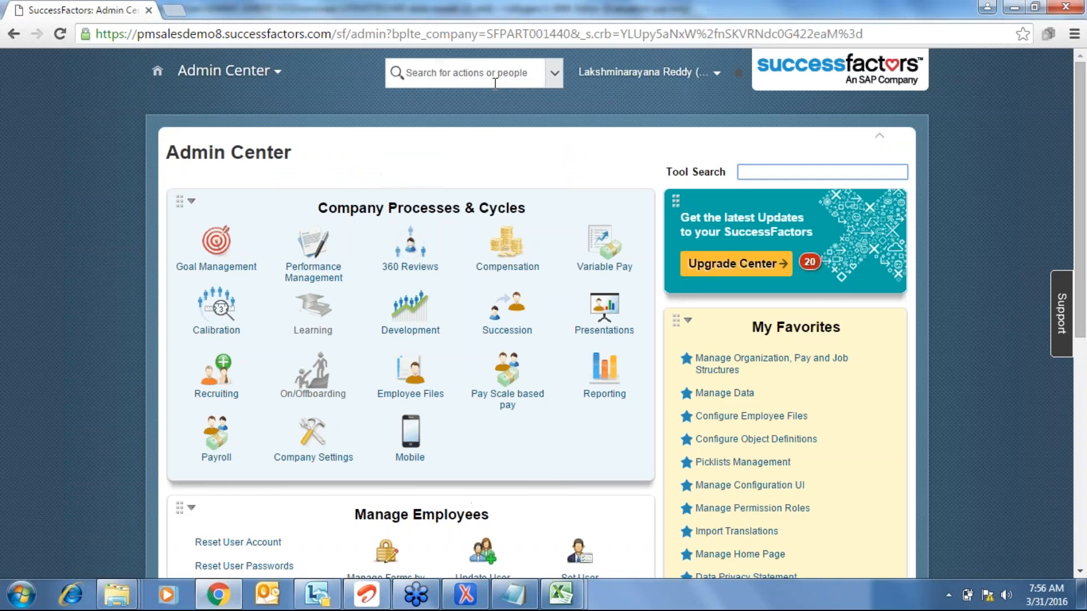
{"action": "left_click", "coordinate": [495, 83]}
{"action": "type", "text": "add a e"}
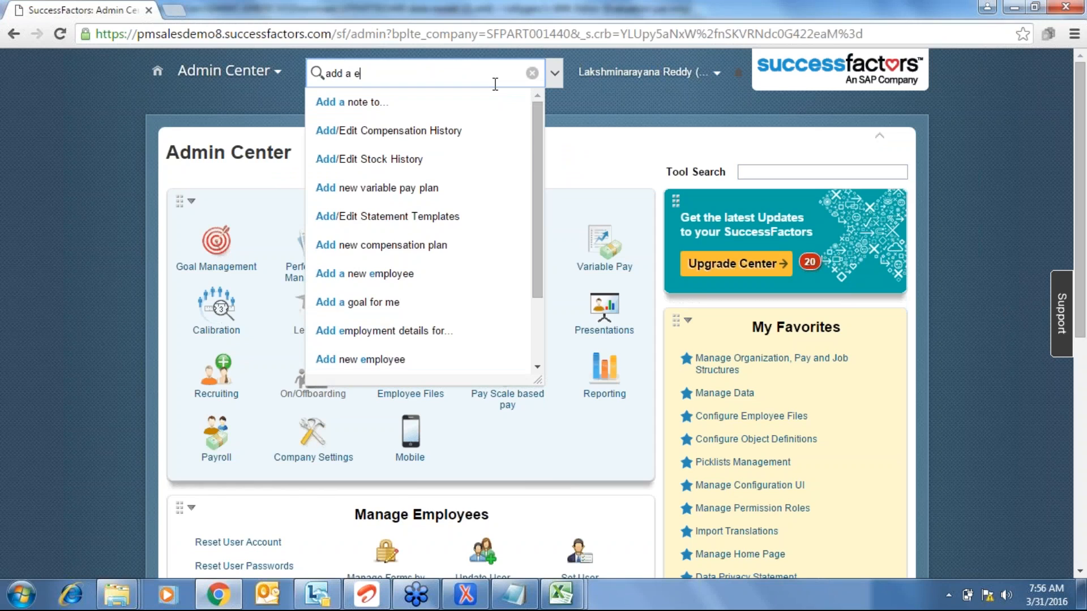
{"action": "type", "text": "w"}
- Search 'new' to start Add New Employee; choose ABC Company and event reason Expansion
{"action": "key", "text": "BackSpace"}
{"action": "key", "text": "BackSpace"}
{"action": "type", "text": "new"}
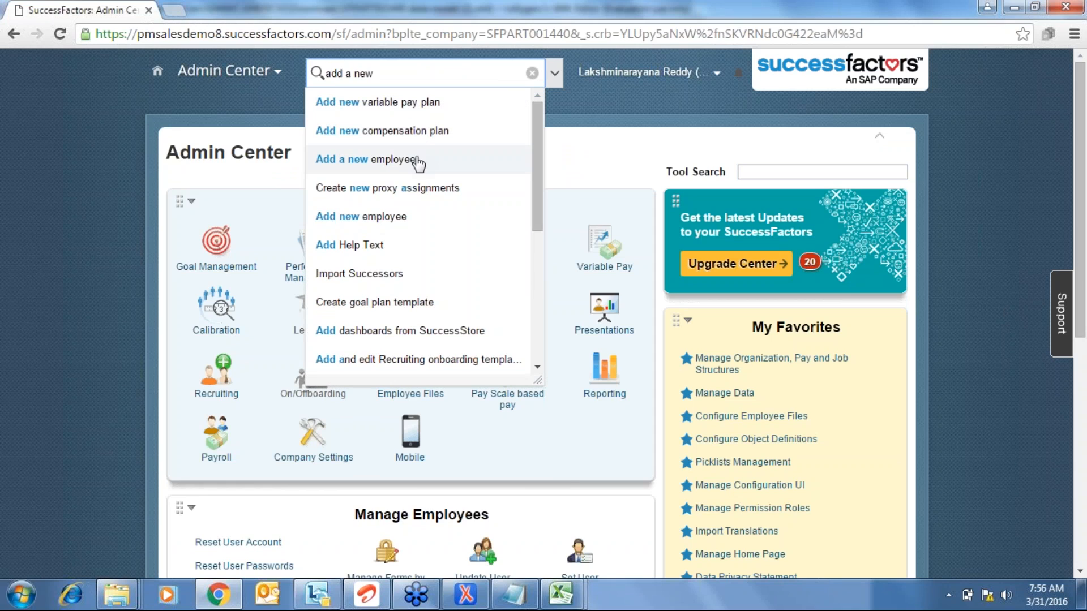
{"action": "left_click", "coordinate": [418, 161]}
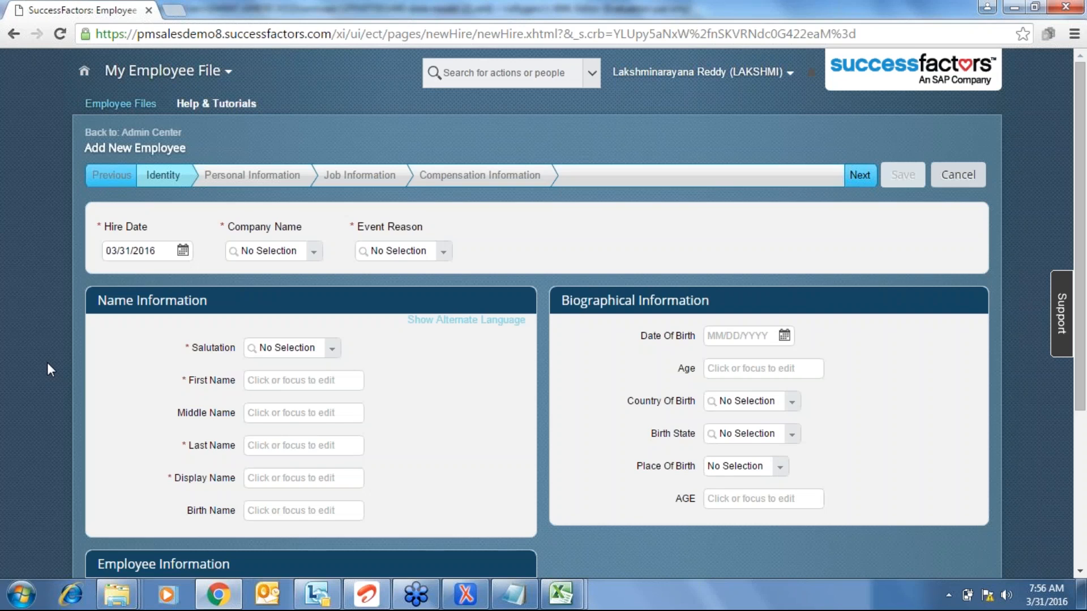
{"action": "left_click", "coordinate": [313, 244]}
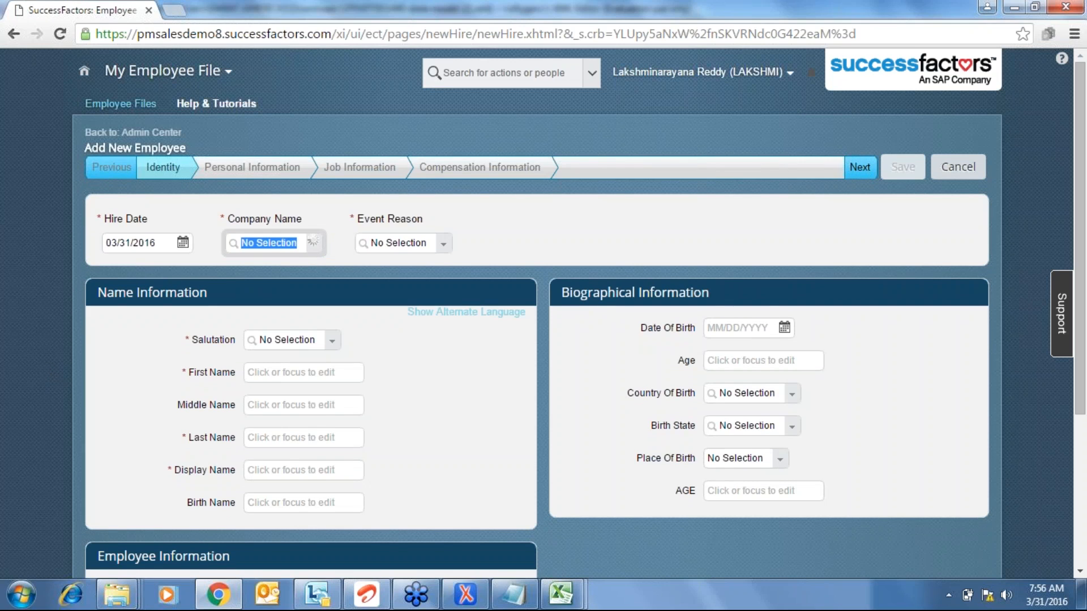
{"action": "left_click", "coordinate": [305, 260]}
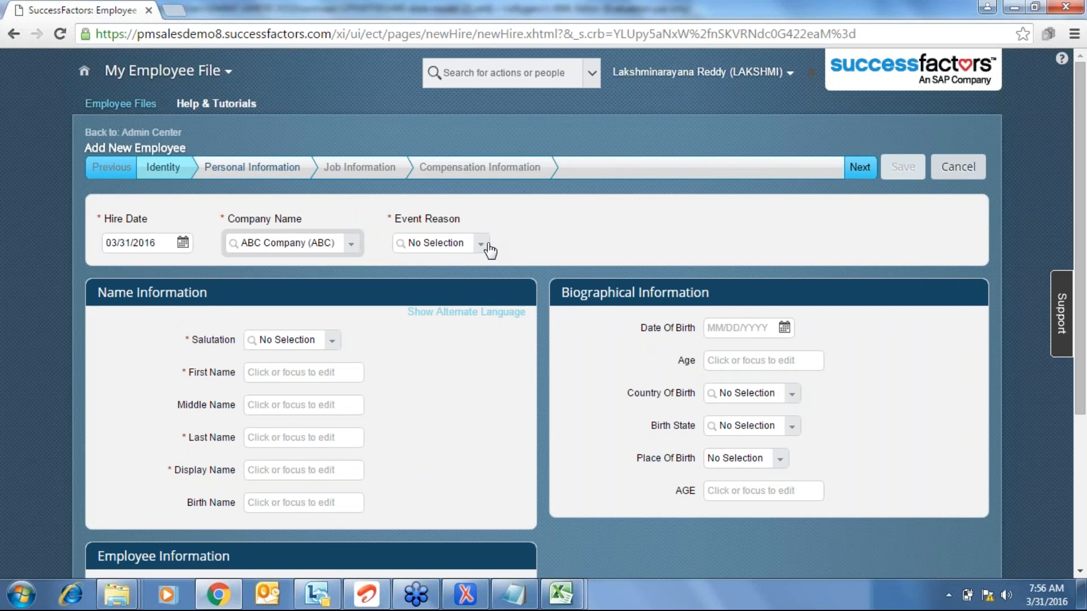
{"action": "left_click", "coordinate": [483, 249]}
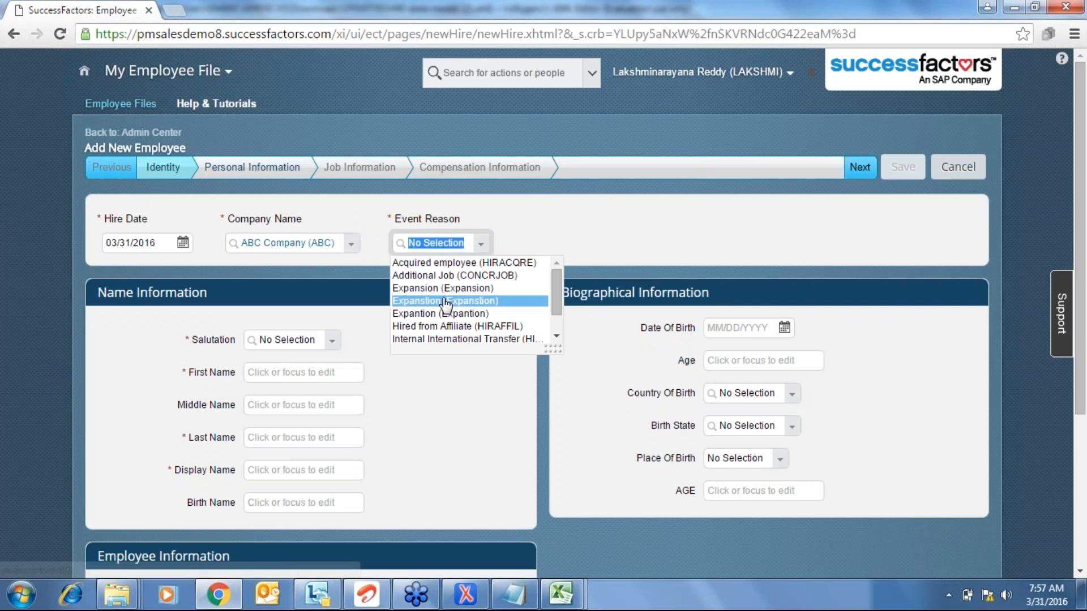
{"action": "left_click", "coordinate": [443, 288]}
- Set salutation Mr. and first, last and display name ABC, then continue
{"action": "left_click", "coordinate": [334, 342]}
{"action": "left_click", "coordinate": [297, 375]}
{"action": "key", "text": "Tab"}
{"action": "type", "text": "ABC"}
{"action": "key", "text": "Tab"}
{"action": "key", "text": "Tab"}
{"action": "type", "text": "ABC"}
{"action": "key", "text": "Tab"}
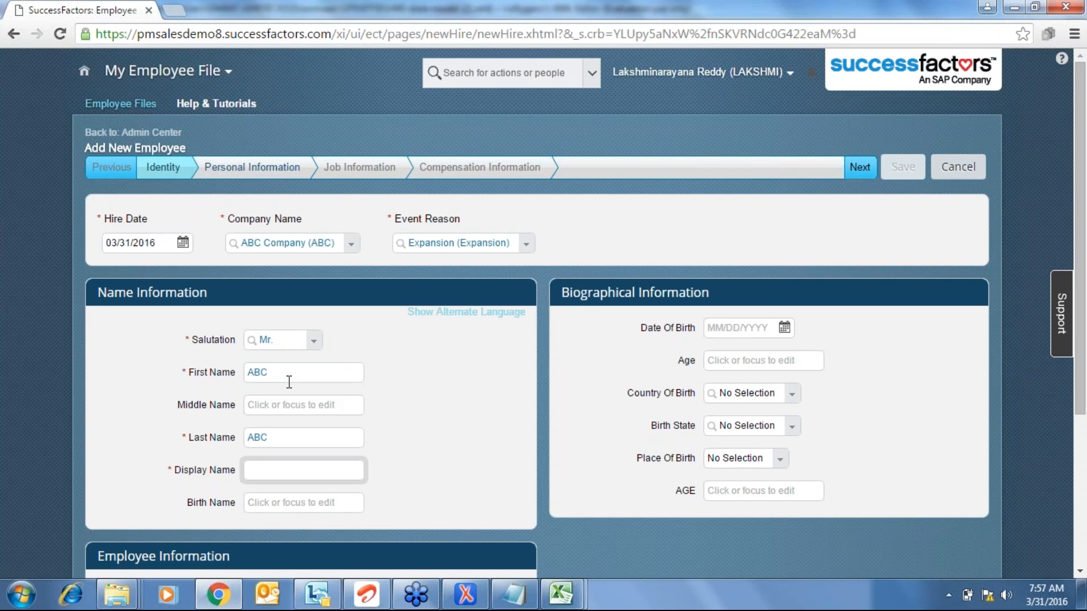
{"action": "type", "text": "ABC"}
{"action": "left_click", "coordinate": [856, 168]}
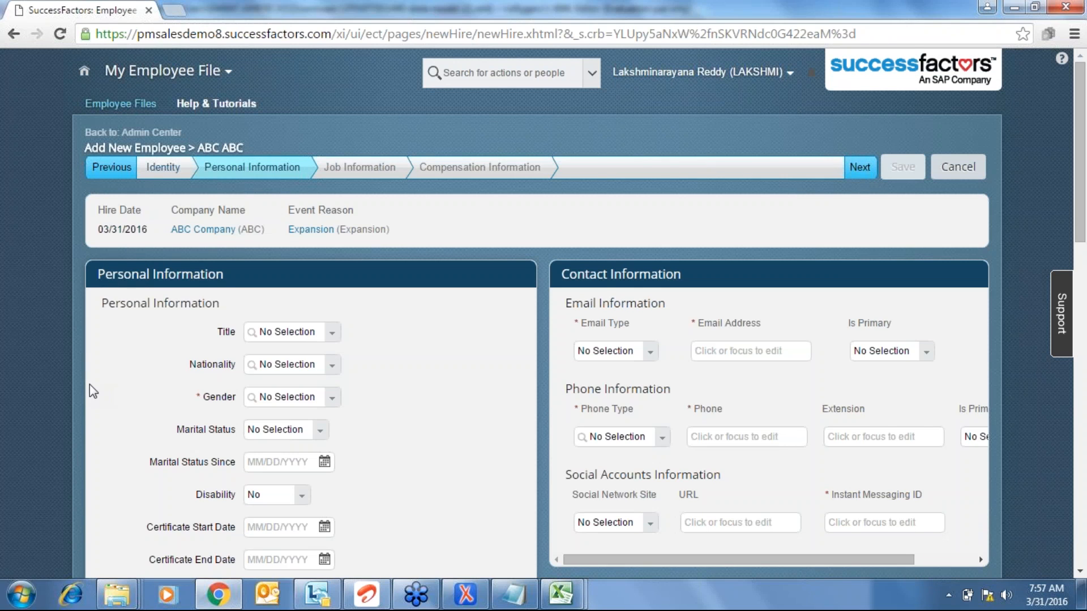
- Scroll to Vehicle Type and view its picklist options without selecting one
{"action": "scroll", "coordinate": [89, 385], "scroll_direction": "down", "scroll_amount": 3}
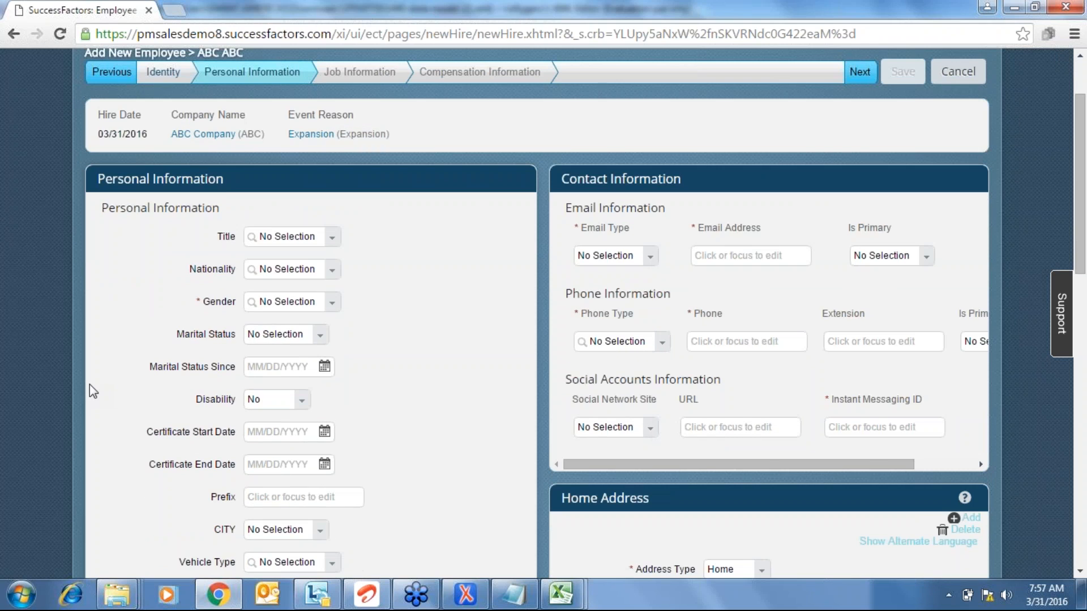
{"action": "scroll", "coordinate": [90, 385], "scroll_direction": "down", "scroll_amount": 3}
{"action": "left_click", "coordinate": [331, 411]}
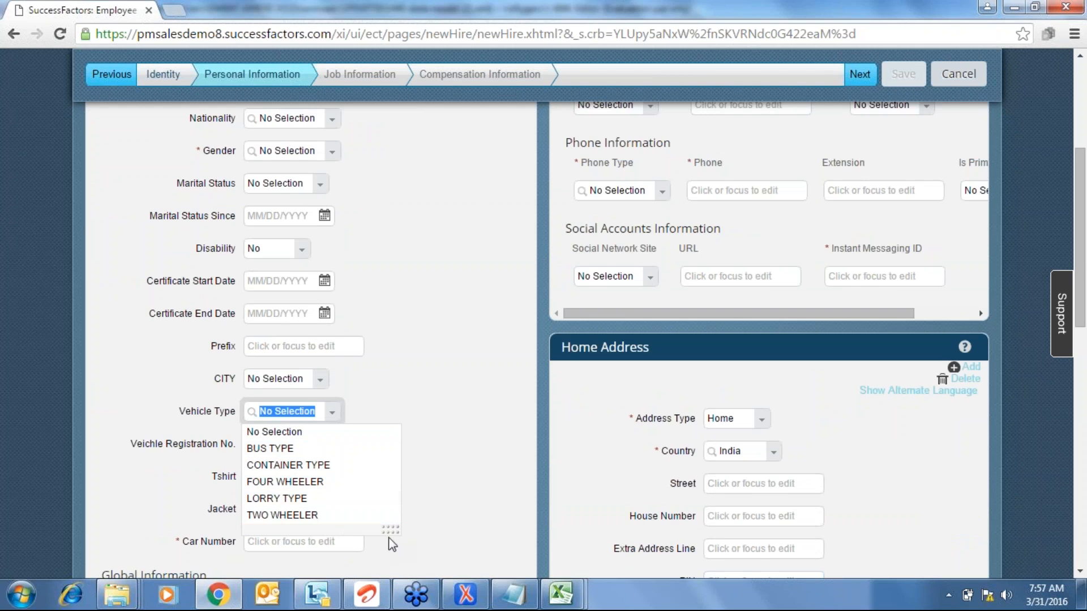
{"action": "left_click", "coordinate": [486, 436]}
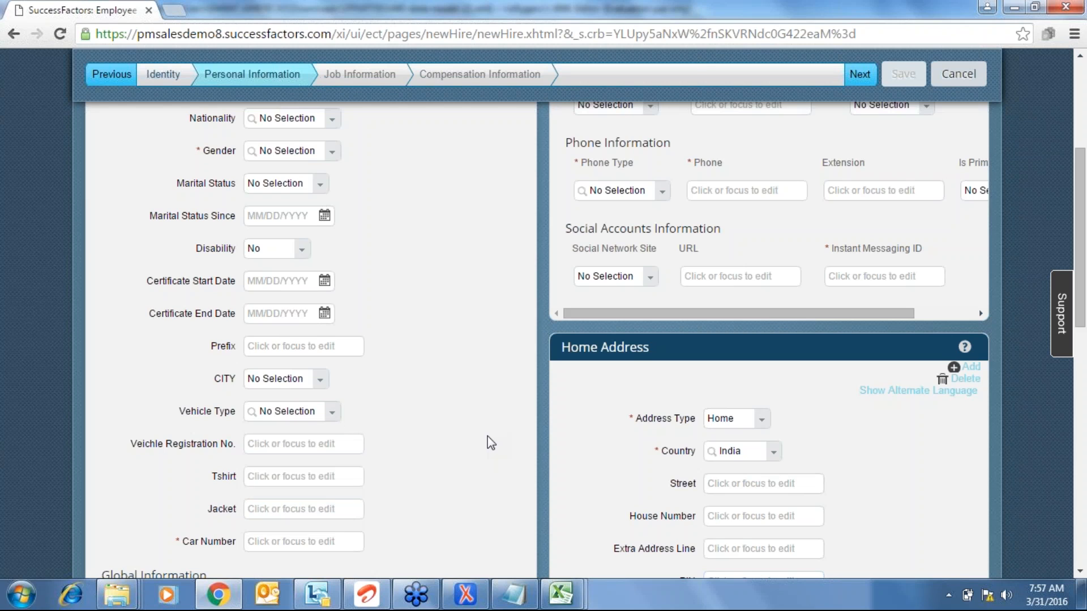
{"action": "left_click", "coordinate": [562, 592]}
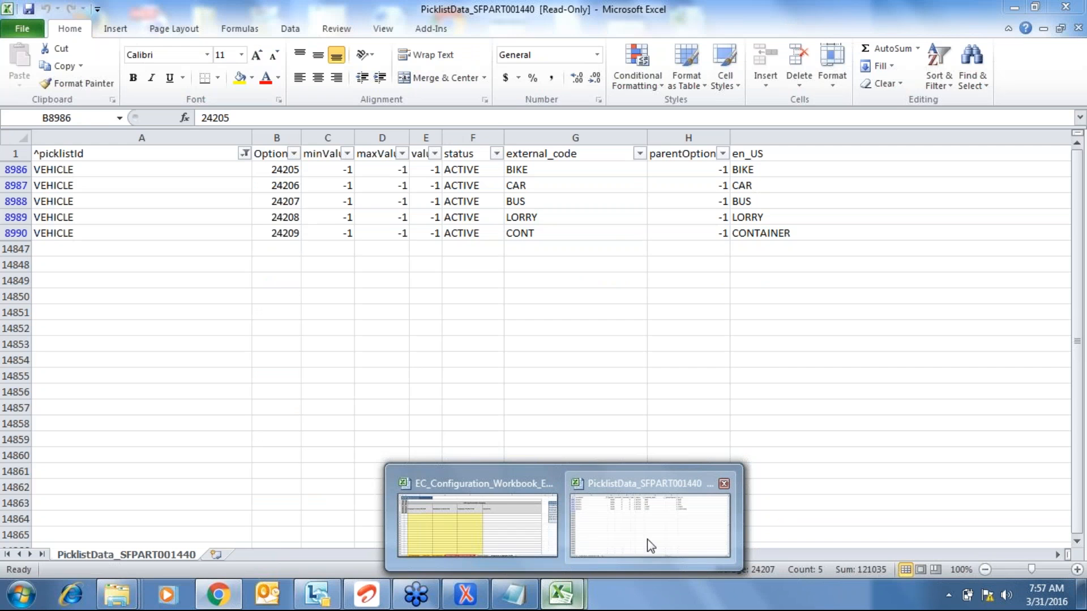
- Bring up the PicklistData workbook and inspect the filtered VEHICLE picklistId and OptionId rows
{"action": "left_click", "coordinate": [647, 538]}
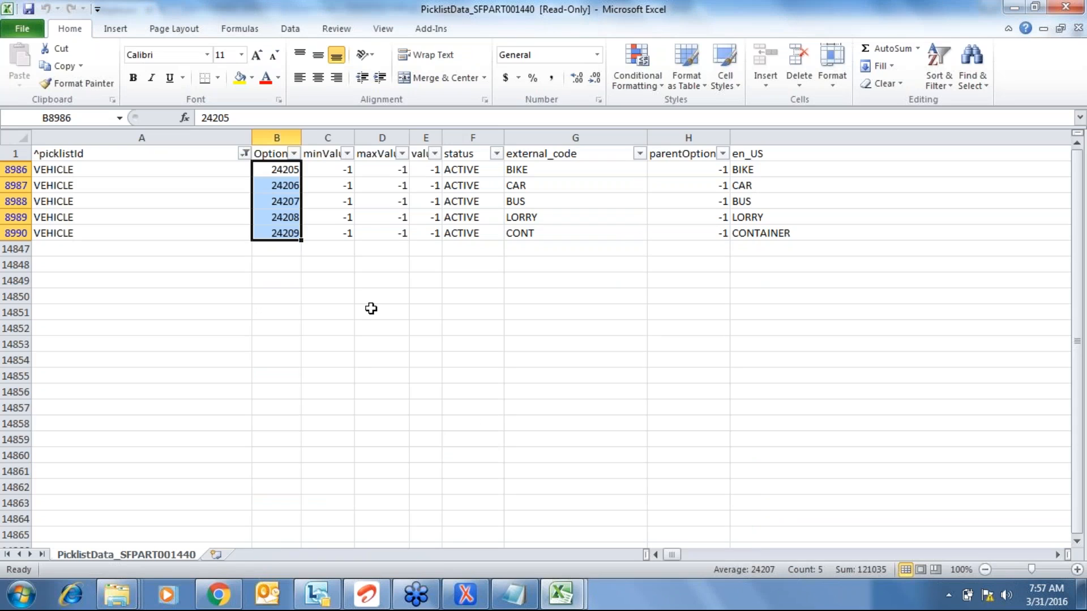
{"action": "left_click", "coordinate": [285, 157]}
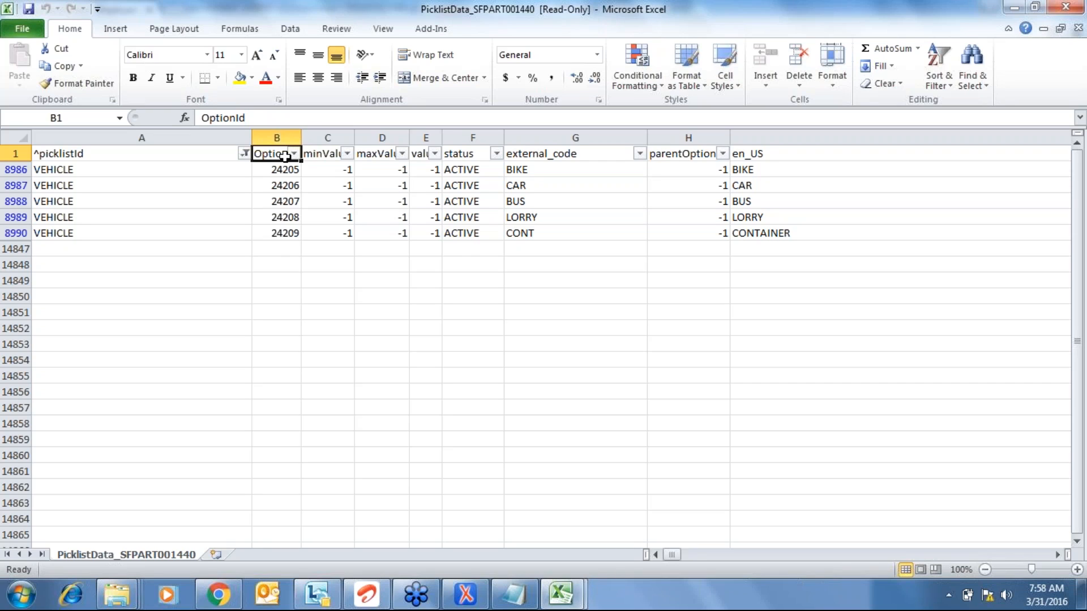
{"action": "key", "text": "Down"}
{"action": "key", "text": "Down"}
{"action": "key", "text": "Up"}
{"action": "key", "text": "Up"}
{"action": "key", "text": "Left"}
{"action": "key", "text": "Down"}
{"action": "key", "text": "Down"}
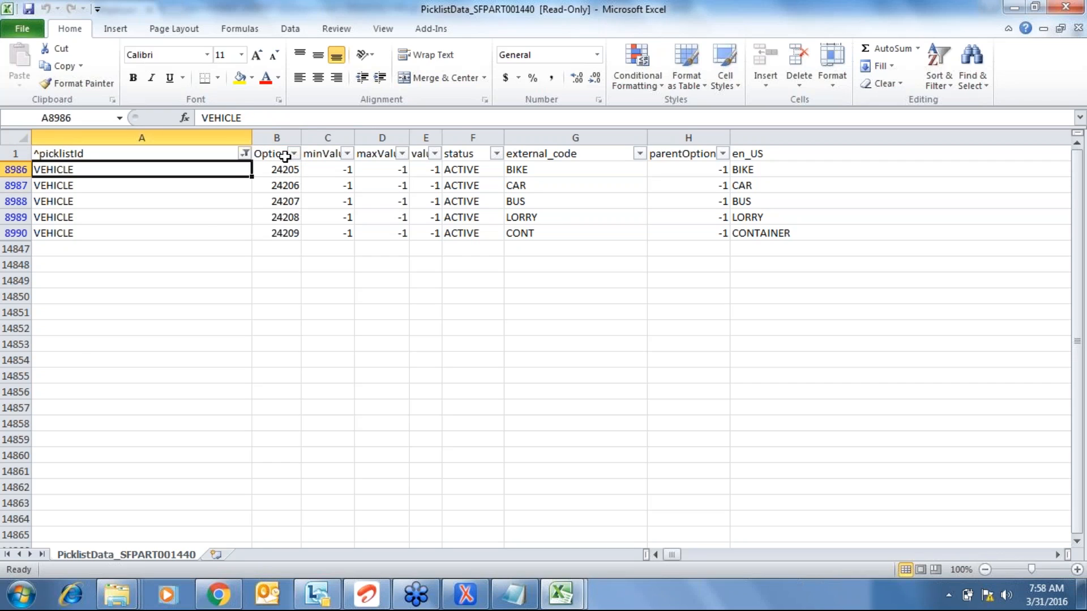
{"action": "key", "text": "Up"}
{"action": "key", "text": "Up"}
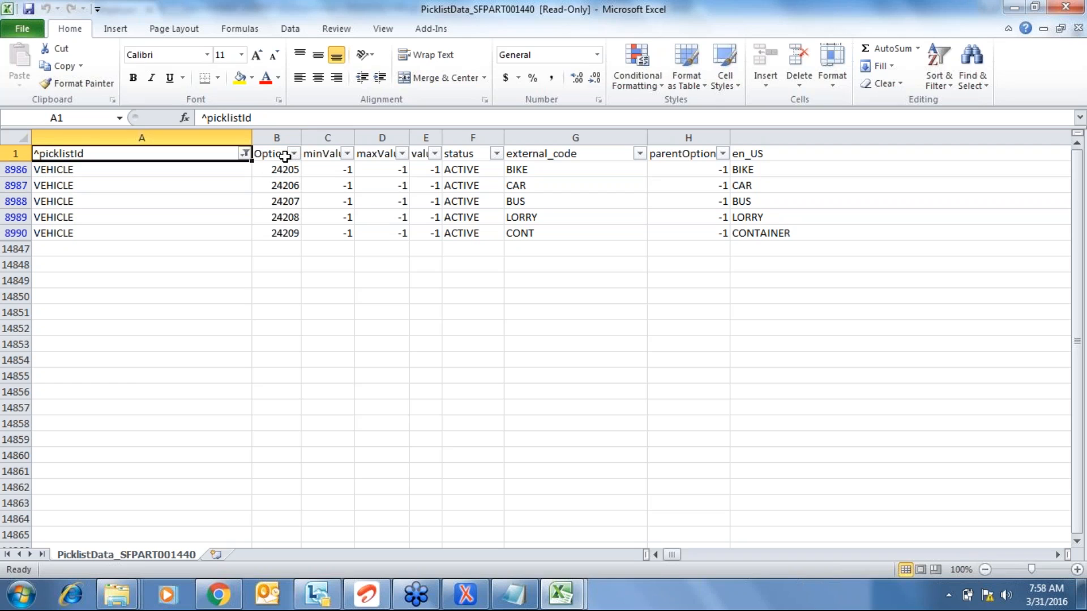
- Turn off AutoFilter with Alt+D, F, F so all picklists show, then return to the first entry
{"action": "key", "text": "alt+d"}
{"action": "key", "text": "f"}
{"action": "key", "text": "f"}
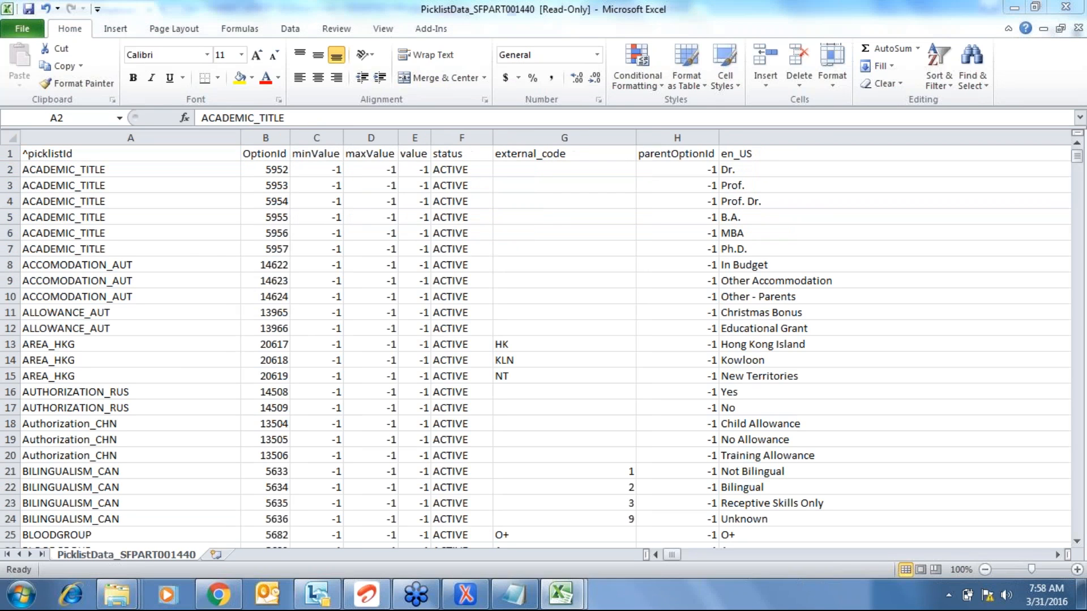
{"action": "key", "text": "alt+Tab"}
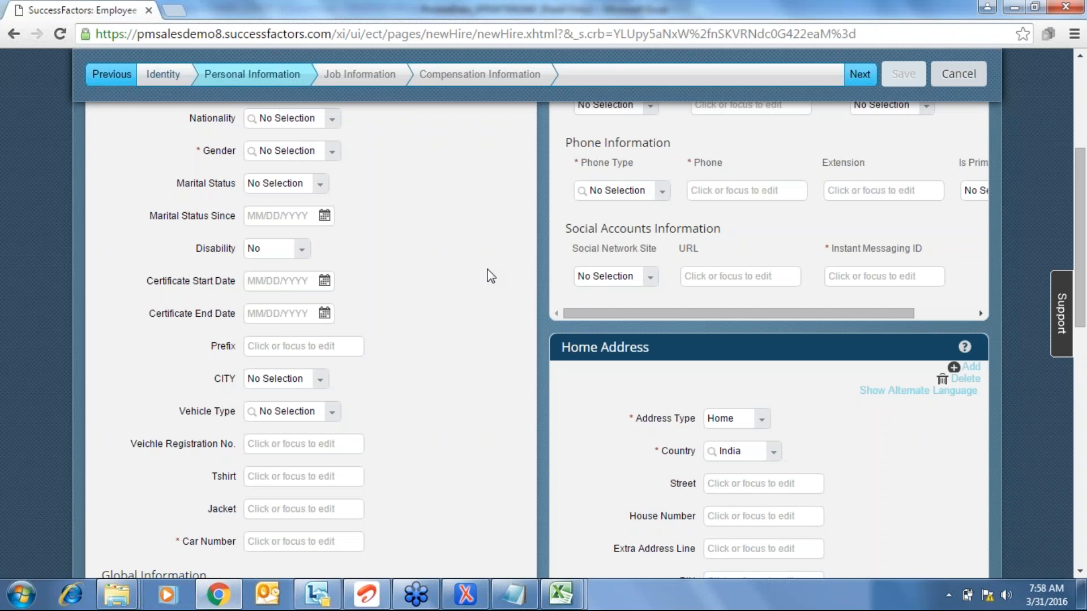
{"action": "left_click", "coordinate": [562, 594]}
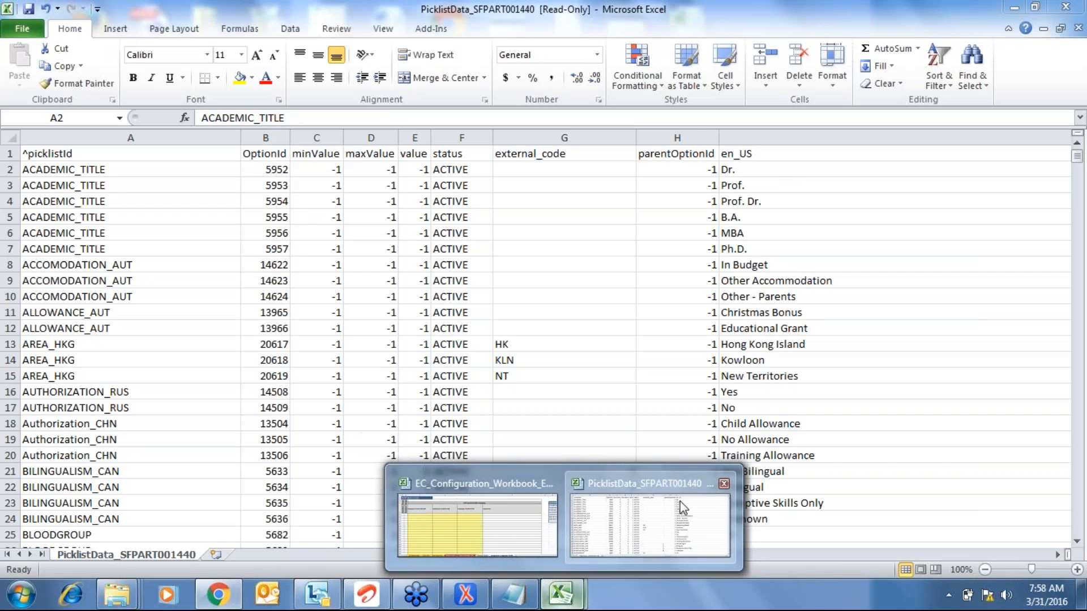
{"action": "left_click", "coordinate": [680, 501]}
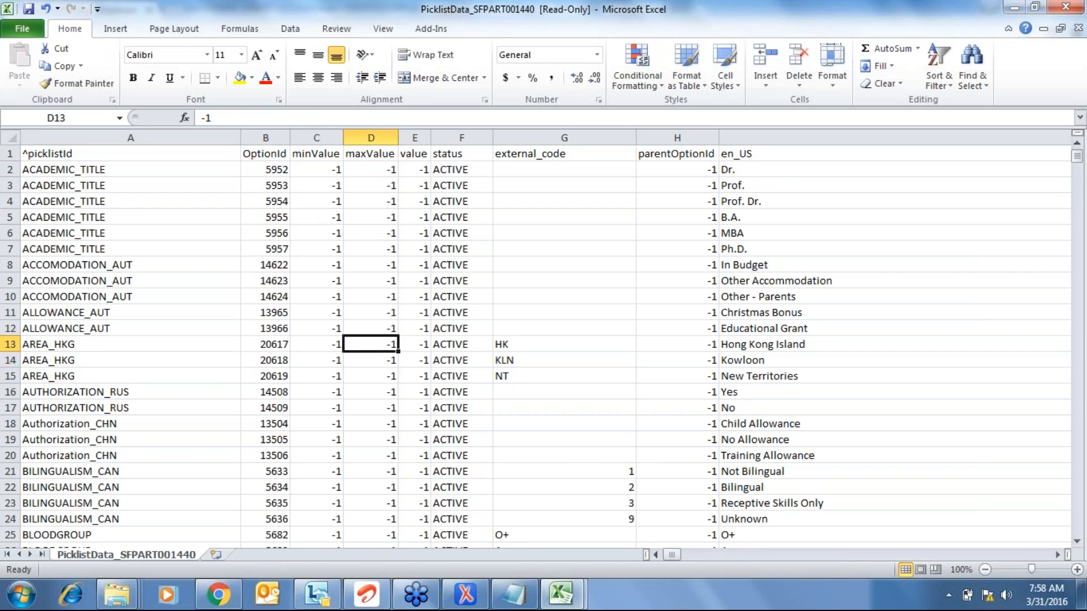
{"action": "key", "text": "ctrl+Up"}
{"action": "key", "text": "Left"}
{"action": "key", "text": "Left"}
{"action": "key", "text": "Left"}
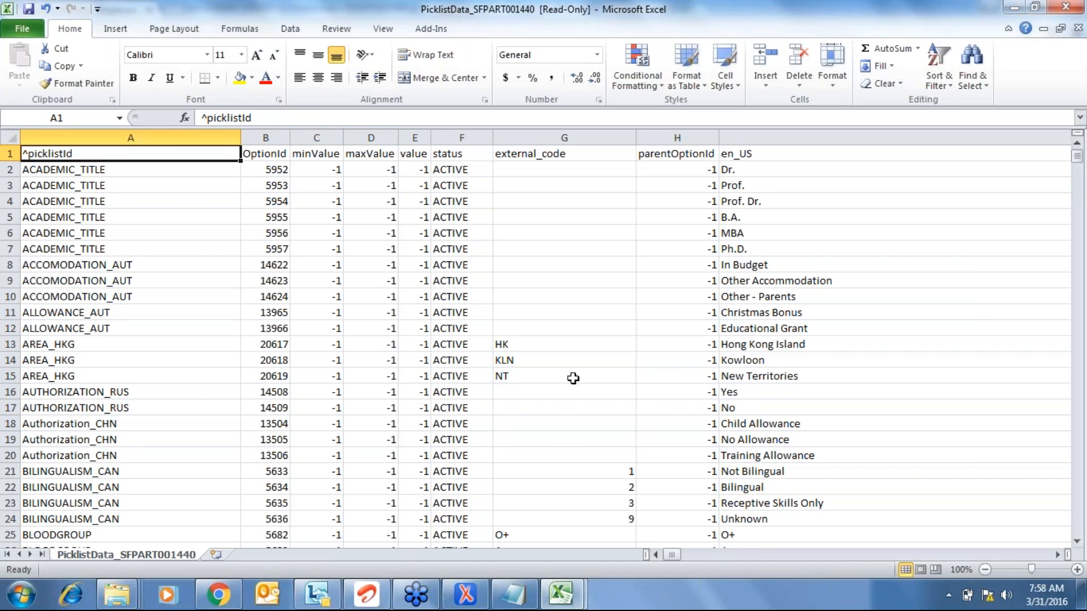
{"action": "left_click", "coordinate": [1080, 228]}
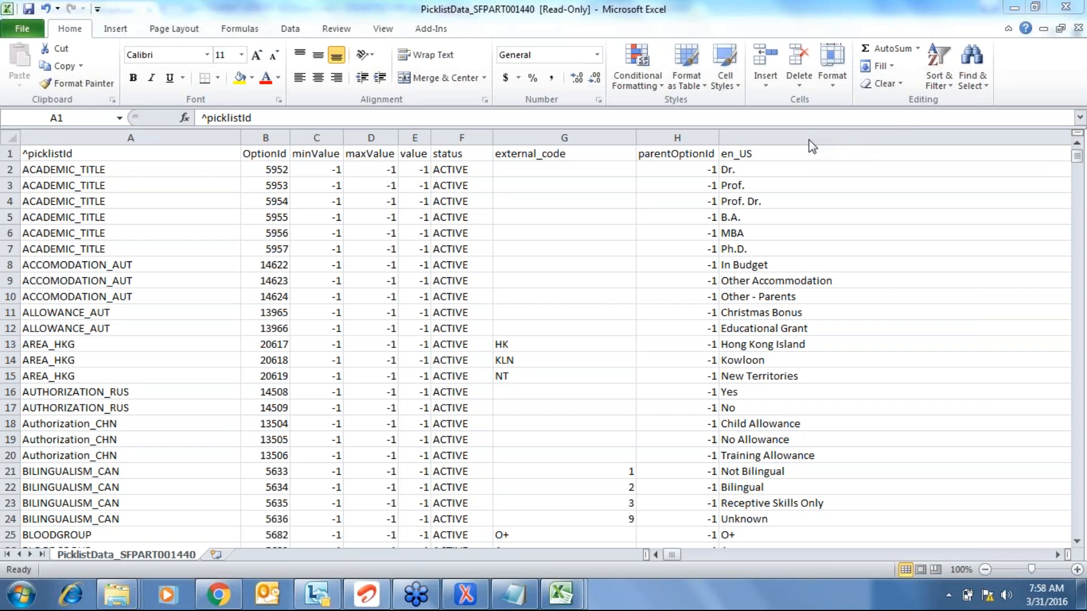
{"action": "left_click", "coordinate": [333, 237]}
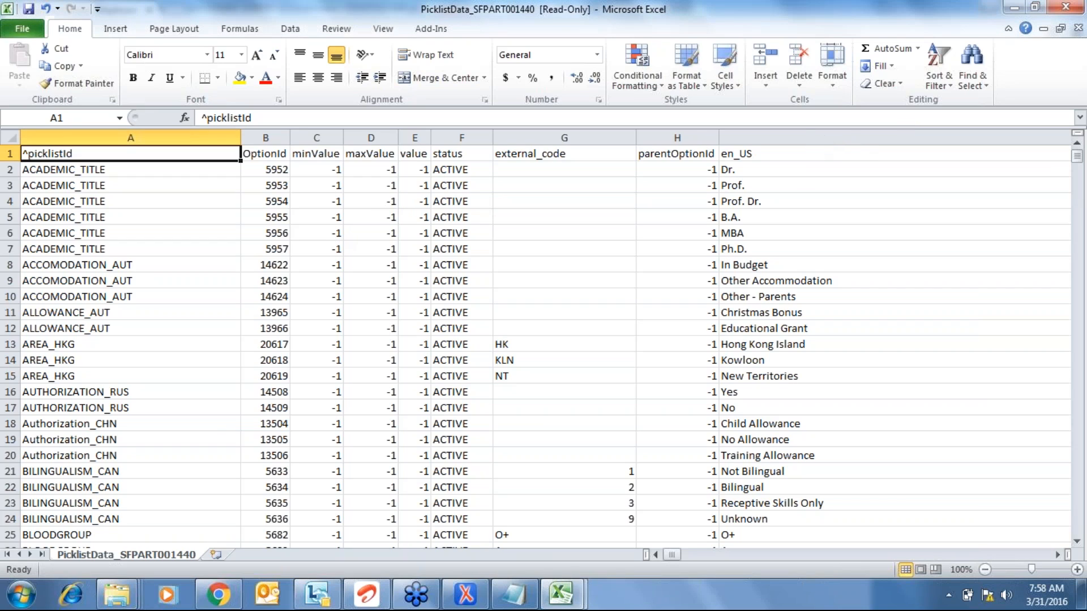
{"action": "left_click", "coordinate": [94, 173]}
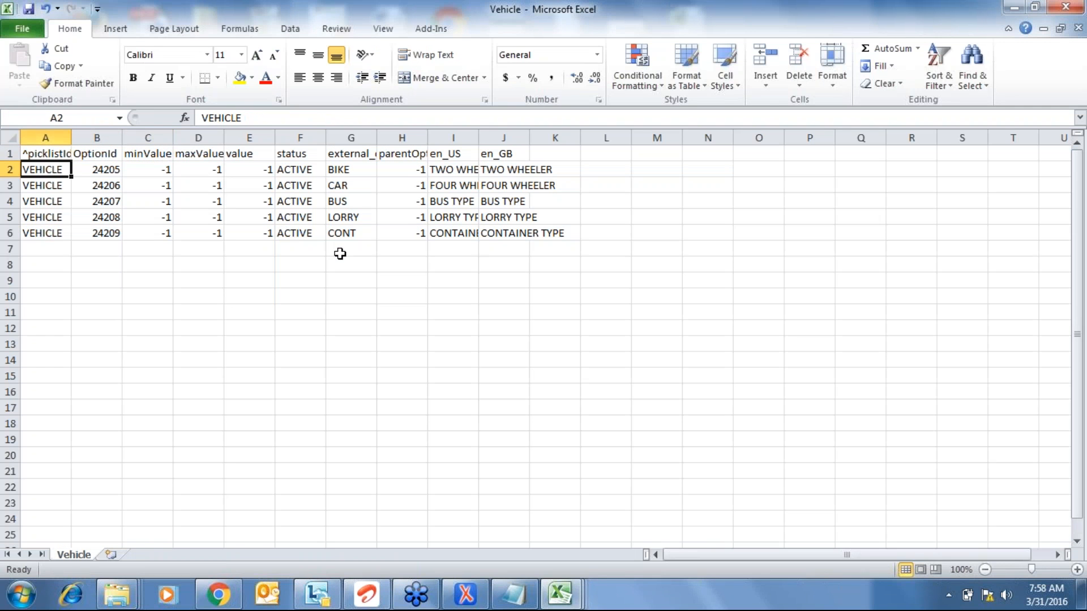
- Select the Vehicle OptionId values 24205 through 24209 in column B
{"action": "key", "text": "ctrl+shift+Down"}
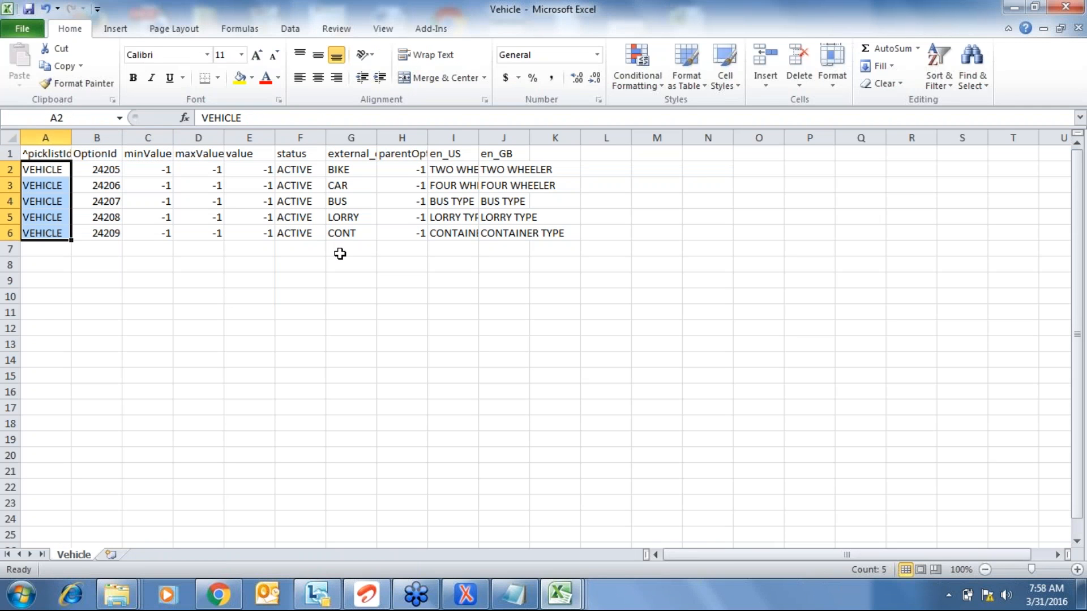
{"action": "key", "text": "Up"}
{"action": "key", "text": "Down"}
{"action": "key", "text": "ctrl+shift+Down"}
{"action": "key", "text": "Right"}
{"action": "key", "text": "Right"}
{"action": "key", "text": "Right"}
{"action": "key", "text": "Right"}
{"action": "key", "text": "Right"}
{"action": "key", "text": "Right"}
{"action": "key", "text": "Right"}
{"action": "key", "text": "Right"}
{"action": "key", "text": "ctrl+shift+Down"}
{"action": "key", "text": "Left"}
{"action": "key", "text": "Left"}
{"action": "key", "text": "Left"}
{"action": "key", "text": "Left"}
{"action": "key", "text": "Left"}
{"action": "key", "text": "Left"}
{"action": "key", "text": "Left"}
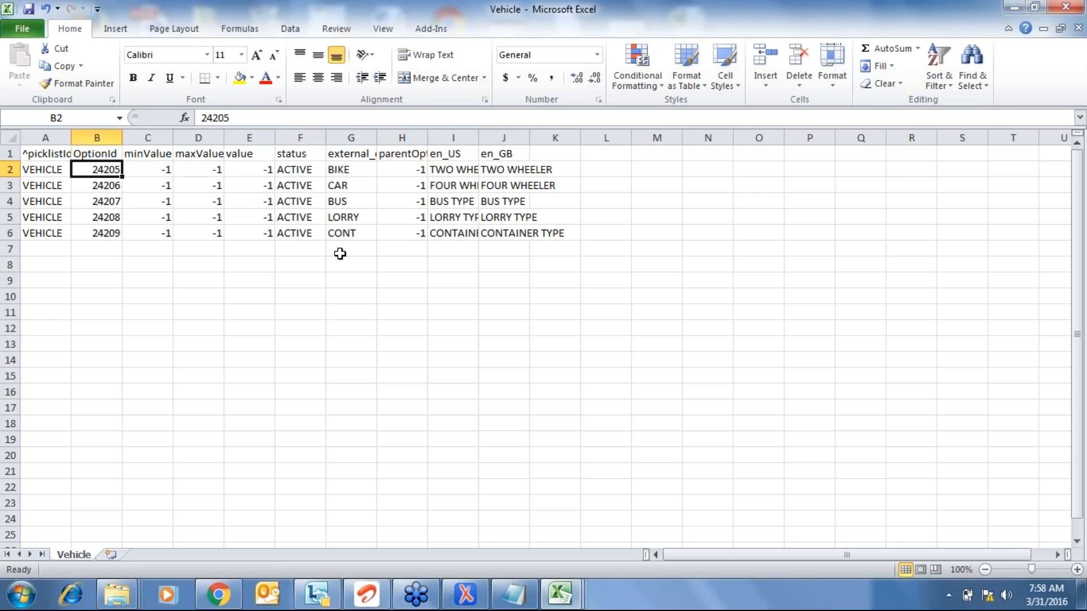
{"action": "key", "text": "ctrl+shift+Down"}
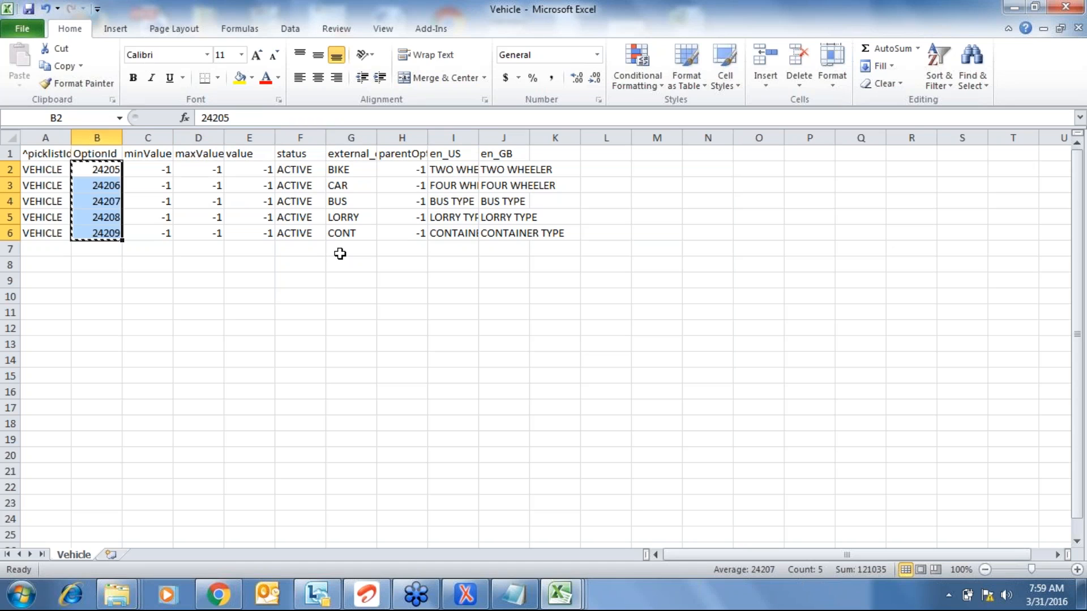
- Move the five OptionIds down to B17:B21, then select rows 2–6
{"action": "key", "text": "ctrl+c"}
{"action": "key", "text": "Down"}
{"action": "key", "text": "Down"}
{"action": "key", "text": "Down"}
{"action": "key", "text": "Down"}
{"action": "key", "text": "Down"}
{"action": "key", "text": "Down"}
{"action": "key", "text": "Down"}
{"action": "key", "text": "Down"}
{"action": "key", "text": "Down"}
{"action": "key", "text": "Down"}
{"action": "key", "text": "Down"}
{"action": "key", "text": "Down"}
{"action": "key", "text": "Down"}
{"action": "key", "text": "Down"}
{"action": "key", "text": "Down"}
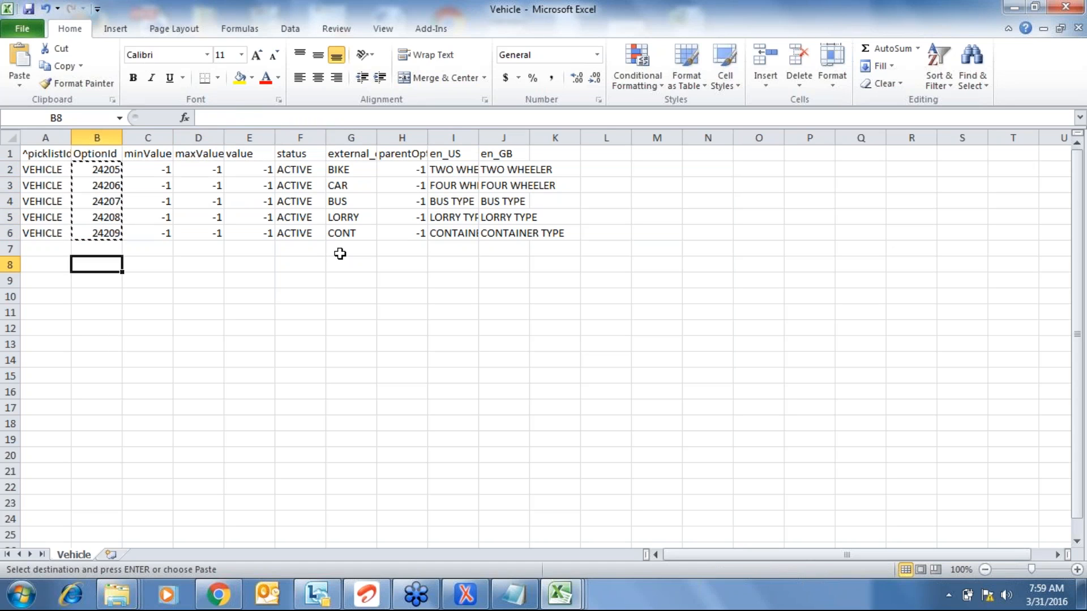
{"action": "key", "text": "ctrl+v"}
{"action": "key", "text": "ctrl+Up"}
{"action": "key", "text": "Left"}
{"action": "key", "text": "Down"}
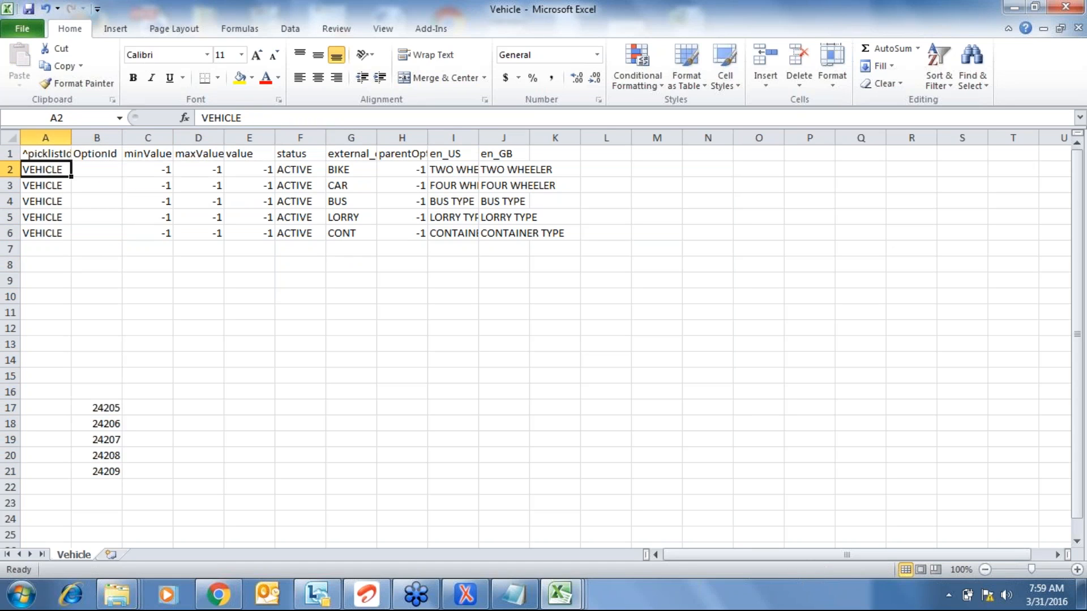
{"action": "key", "text": "shift+space"}
{"action": "key", "text": "shift+Down"}
{"action": "key", "text": "shift+Down"}
{"action": "key", "text": "shift+Down"}
{"action": "key", "text": "shift+Down"}
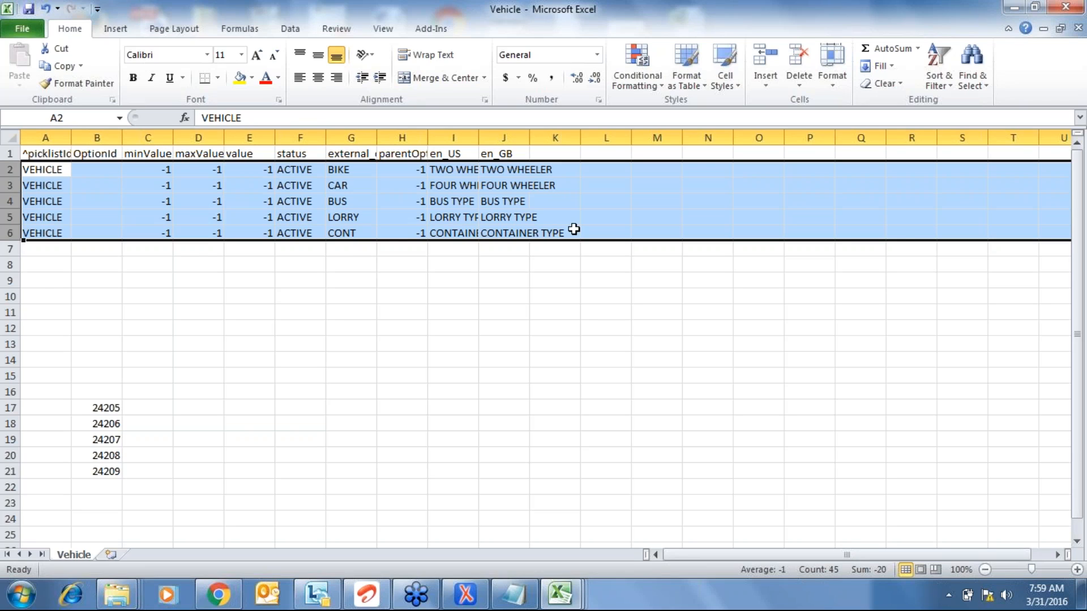
{"action": "left_click", "coordinate": [1075, 232]}
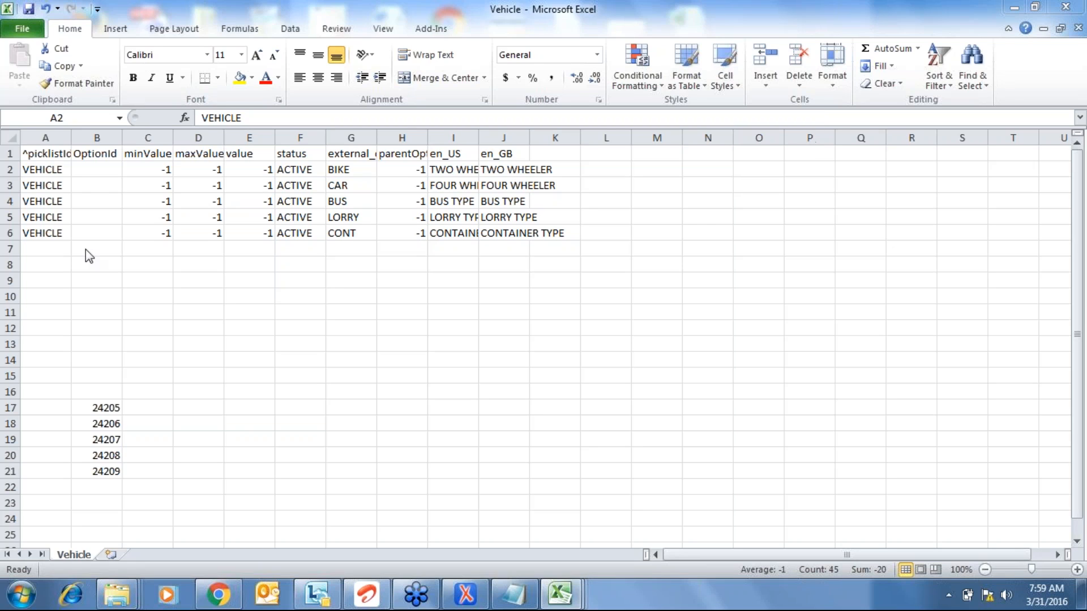
- Move option IDs 24205–24209 from B17:B21 back into B2:B6 and review row 2
{"action": "left_click", "coordinate": [91, 179]}
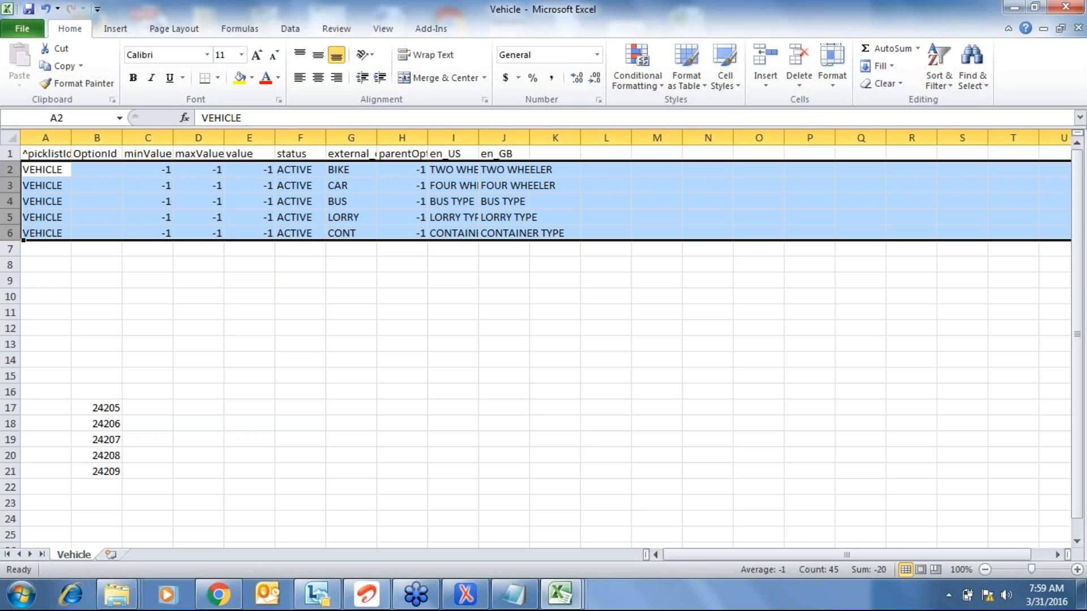
{"action": "left_click", "coordinate": [92, 172]}
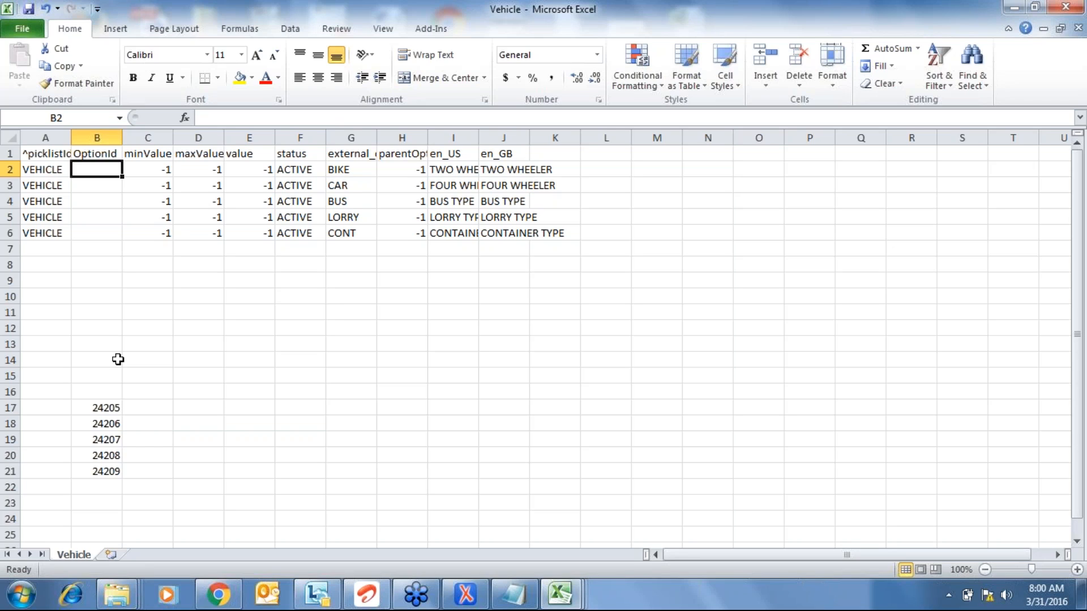
{"action": "key", "text": "ctrl+Down"}
{"action": "key", "text": "ctrl+shift+Down"}
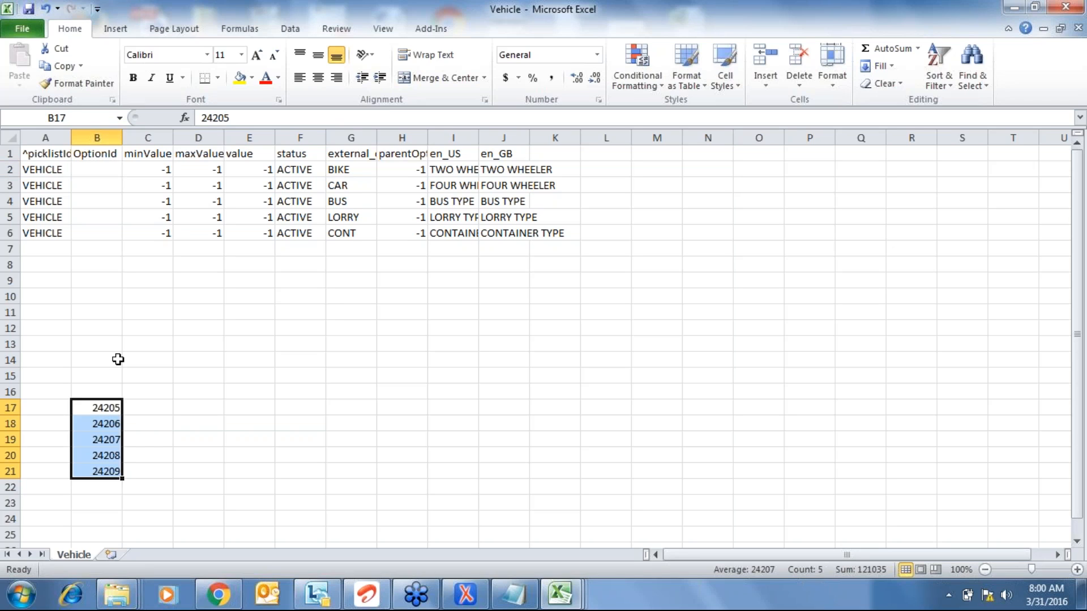
{"action": "key", "text": "ctrl+c"}
{"action": "key", "text": "ctrl+Up"}
{"action": "key", "text": "Down"}
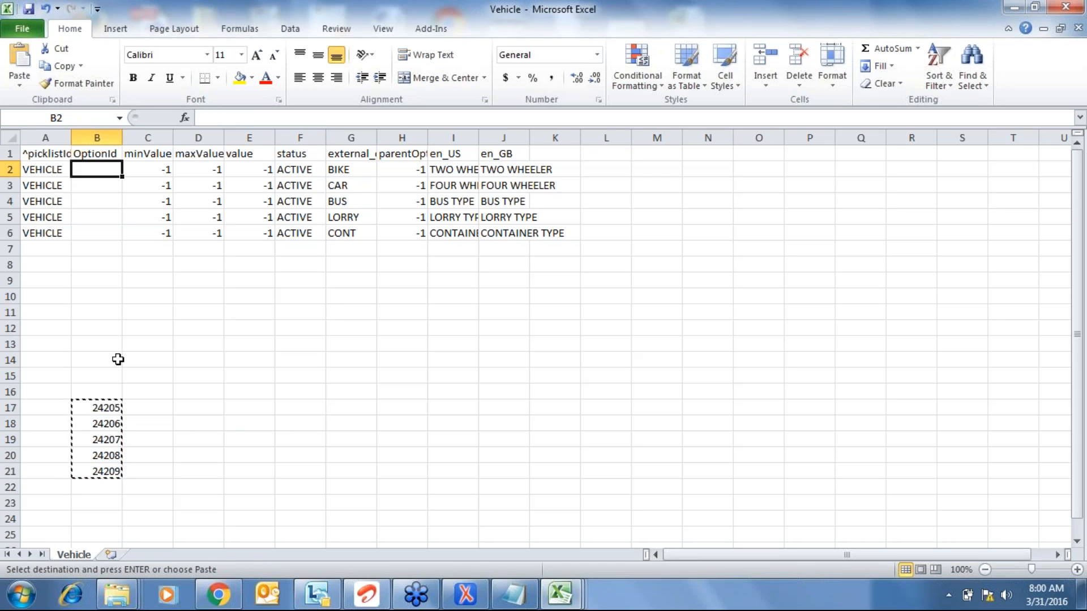
{"action": "key", "text": "ctrl+v"}
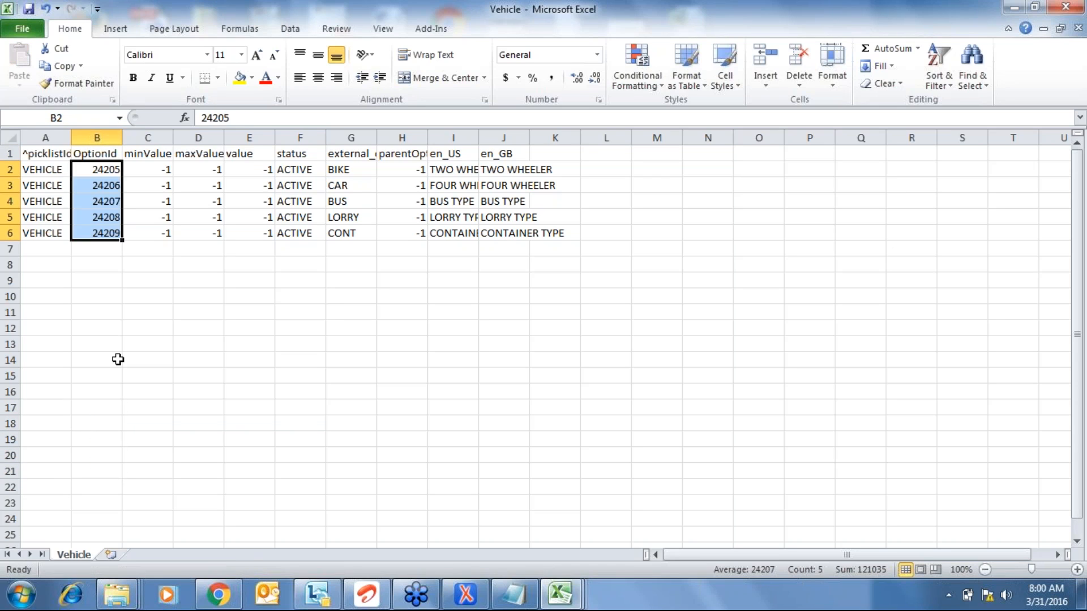
{"action": "key", "text": "Right"}
{"action": "key", "text": "Right"}
{"action": "key", "text": "Right"}
{"action": "key", "text": "Right"}
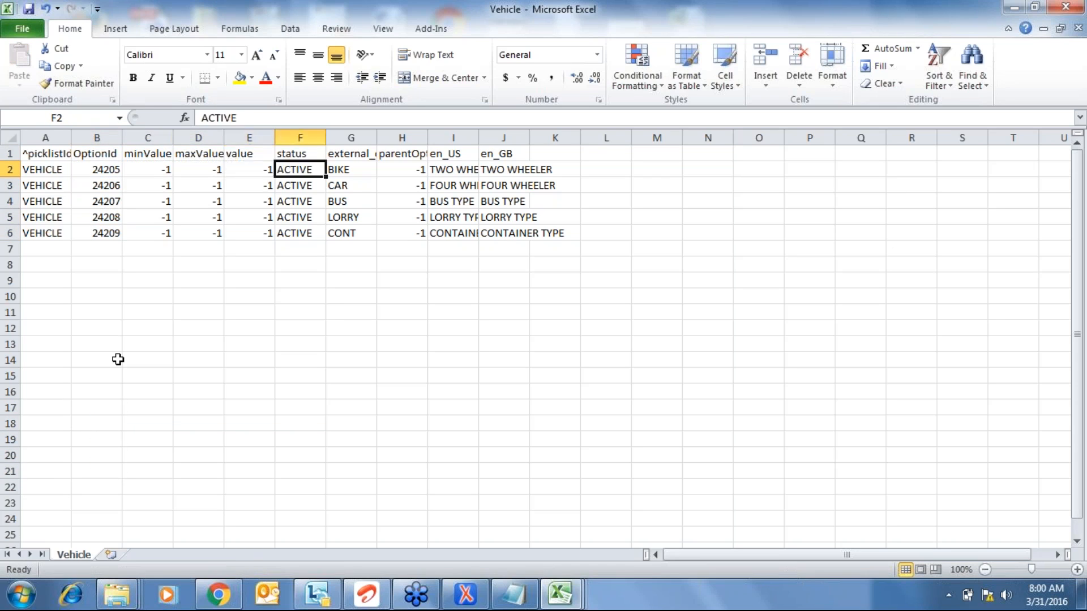
{"action": "key", "text": "Left"}
{"action": "key", "text": "Left"}
{"action": "key", "text": "Left"}
{"action": "key", "text": "Left"}
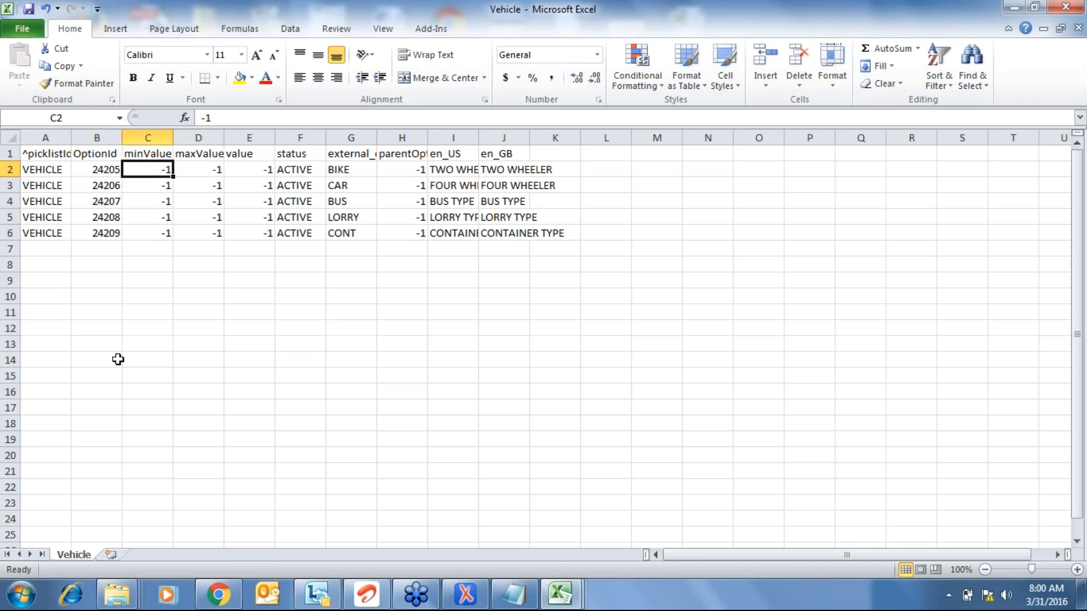
{"action": "key", "text": "Right"}
{"action": "key", "text": "Right"}
{"action": "key", "text": "Right"}
{"action": "key", "text": "Right"}
{"action": "key", "text": "Right"}
{"action": "key", "text": "Right"}
{"action": "key", "text": "Right"}
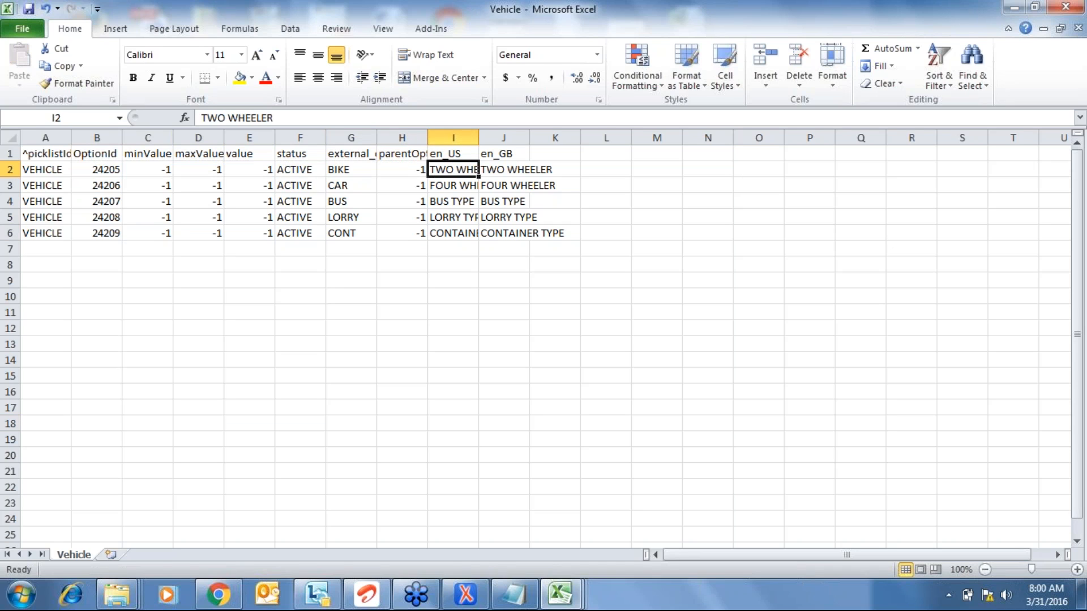
- Recheck the Vehicle Type options on the new-hire form, leaving it unchanged
{"action": "left_click", "coordinate": [226, 604]}
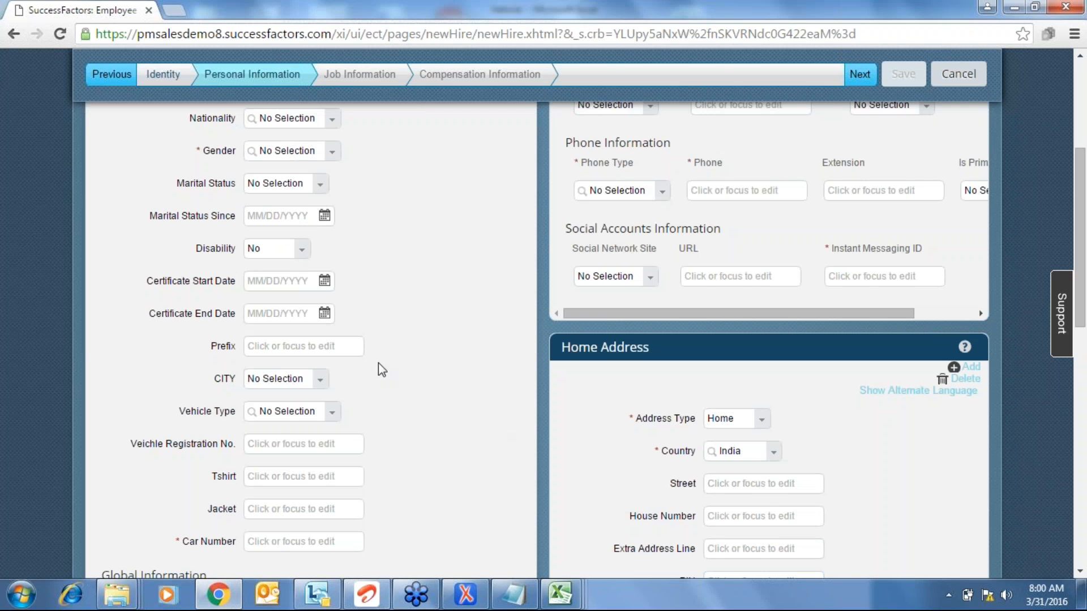
{"action": "left_click", "coordinate": [330, 419]}
{"action": "left_click", "coordinate": [415, 387]}
- In the Vehicle workbook, autofit columns I and J to their longest labels
{"action": "mouse_move", "coordinate": [568, 599]}
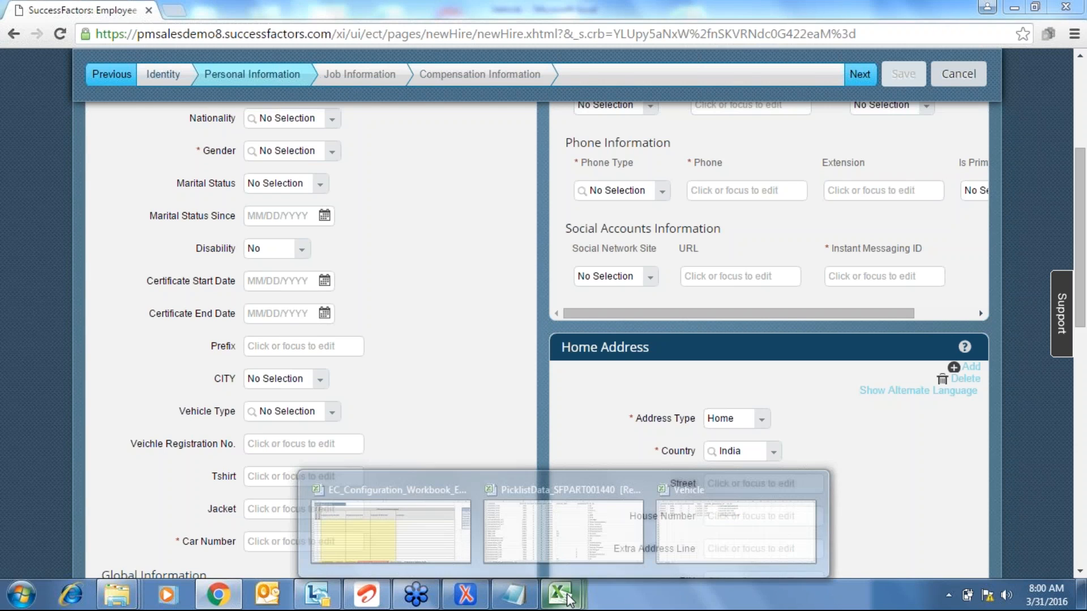
{"action": "left_click", "coordinate": [679, 526]}
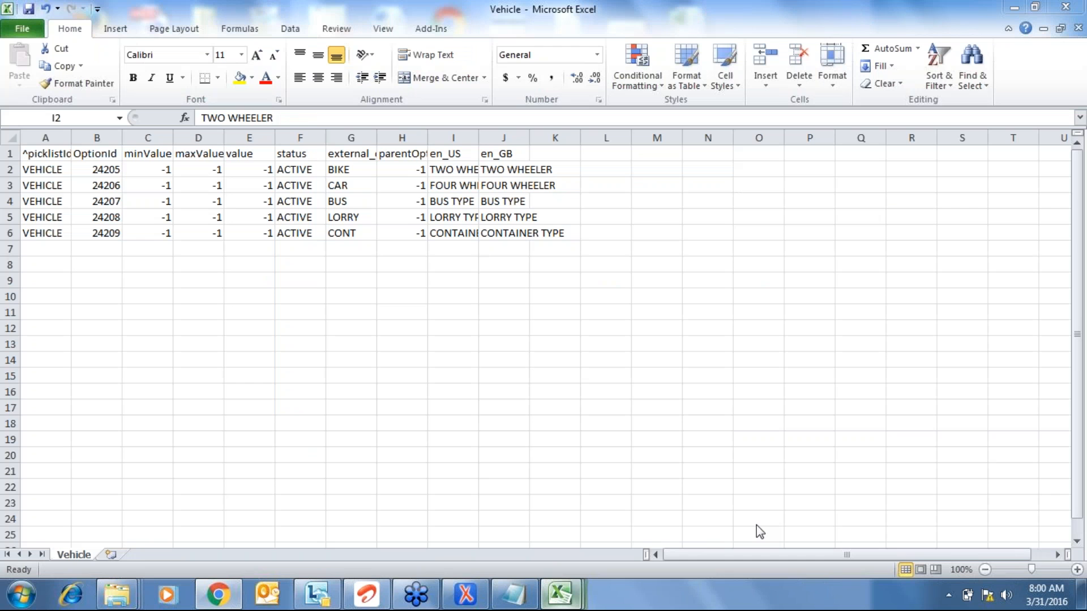
{"action": "double_click", "coordinate": [479, 138]}
{"action": "double_click", "coordinate": [567, 138]}
{"action": "left_click", "coordinate": [283, 279]}
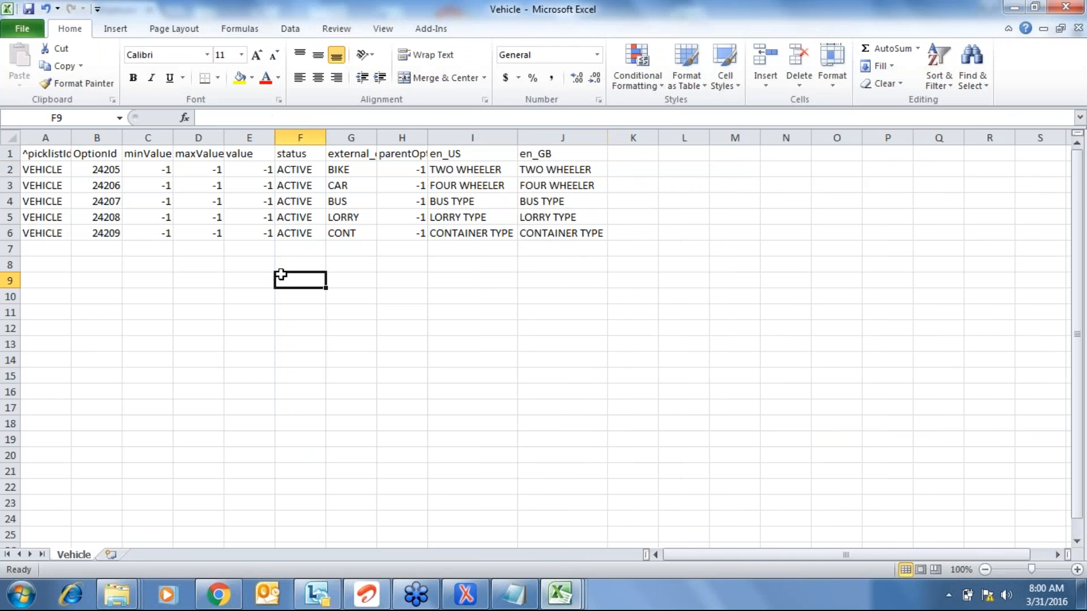
{"action": "left_click", "coordinate": [203, 201]}
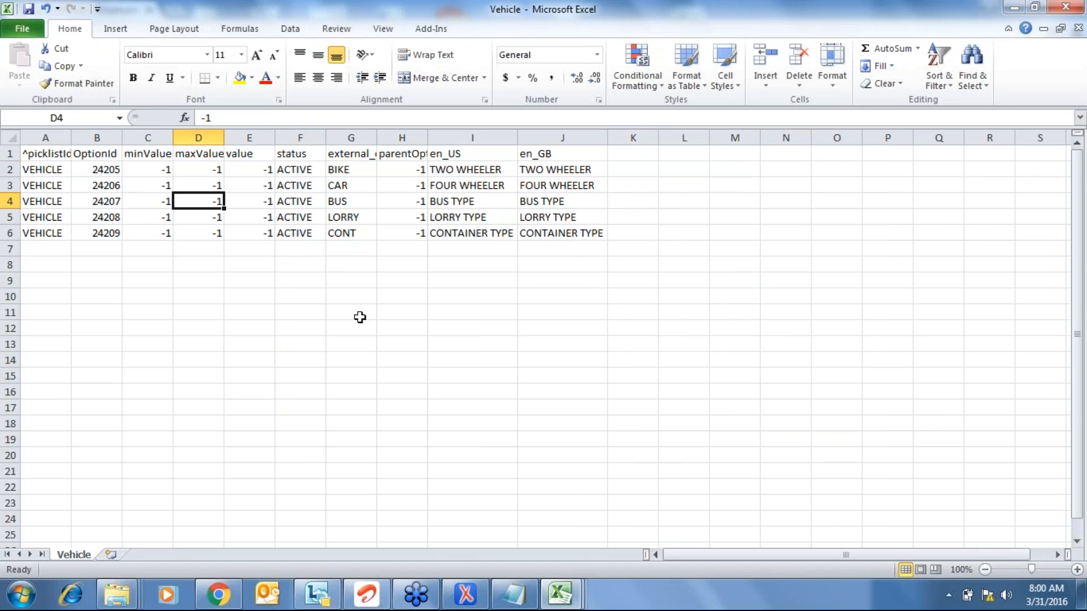
{"action": "left_click", "coordinate": [313, 300]}
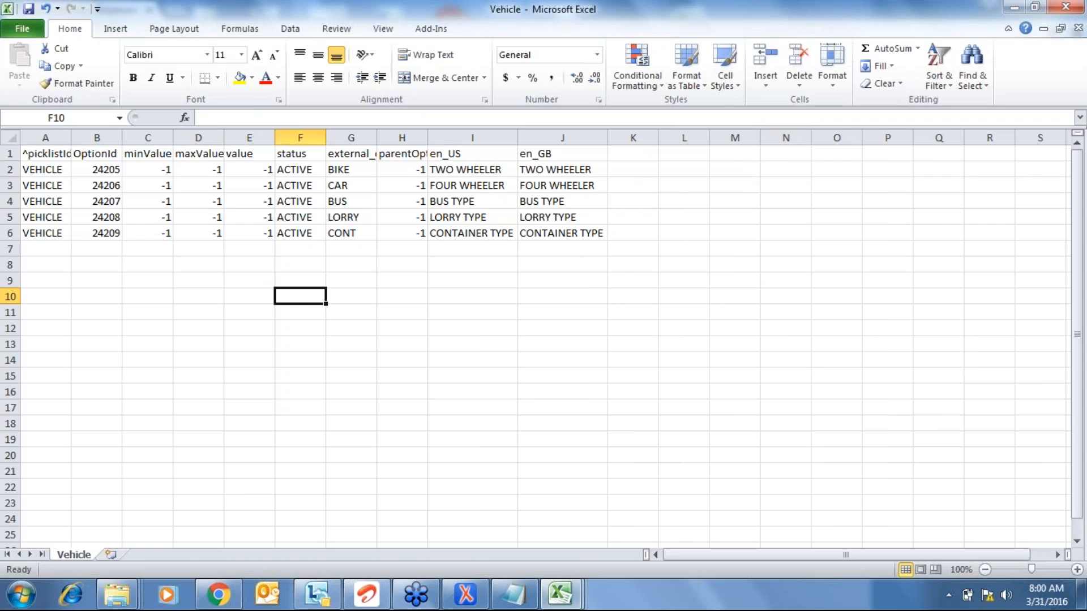
- Cancel closing the workbook and widen column H so parentOptionId shows fully
{"action": "key", "text": "alt+f"}
{"action": "key", "text": "x"}
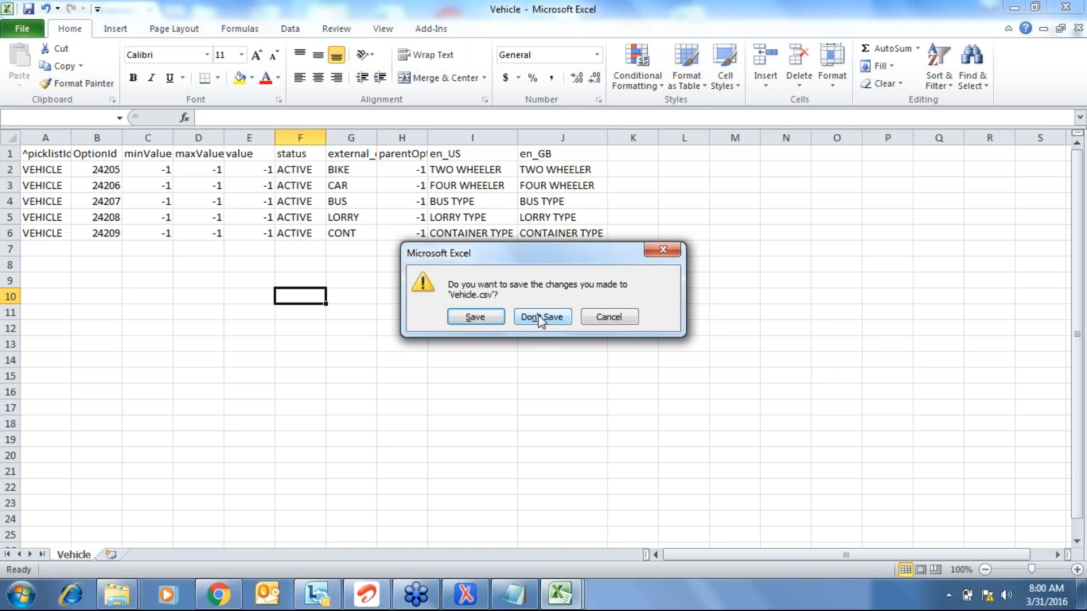
{"action": "left_click", "coordinate": [608, 317]}
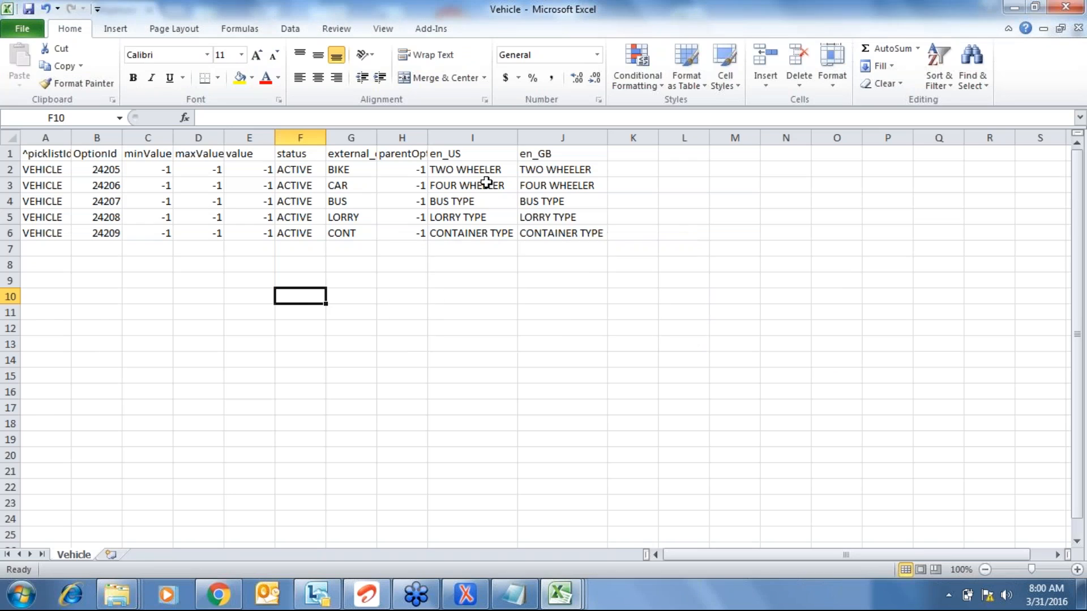
{"action": "left_click", "coordinate": [422, 169]}
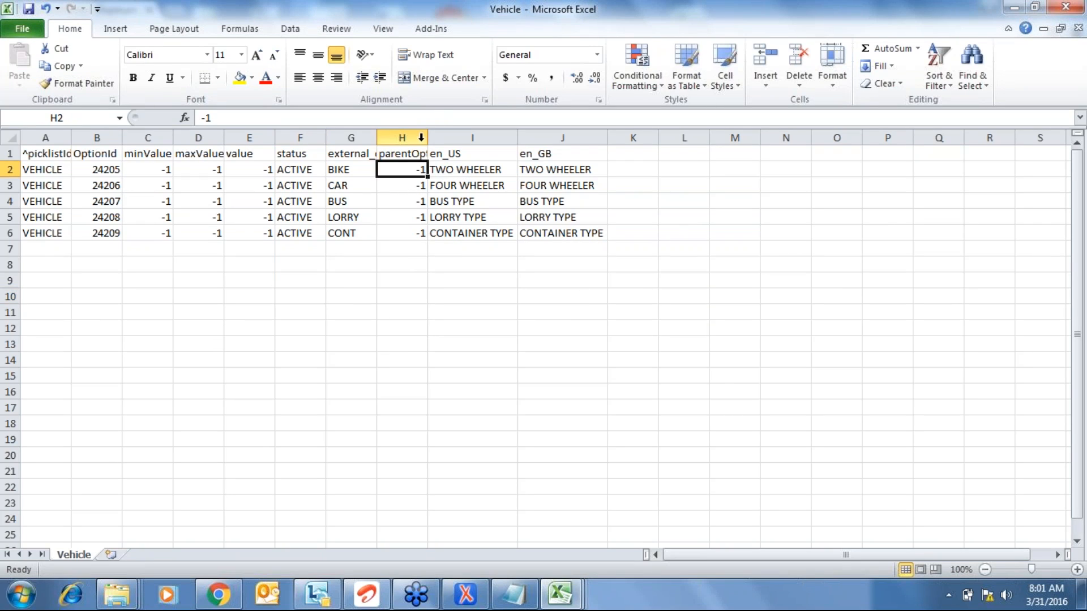
{"action": "left_click_drag", "start_coordinate": [427, 138], "coordinate": [459, 300]}
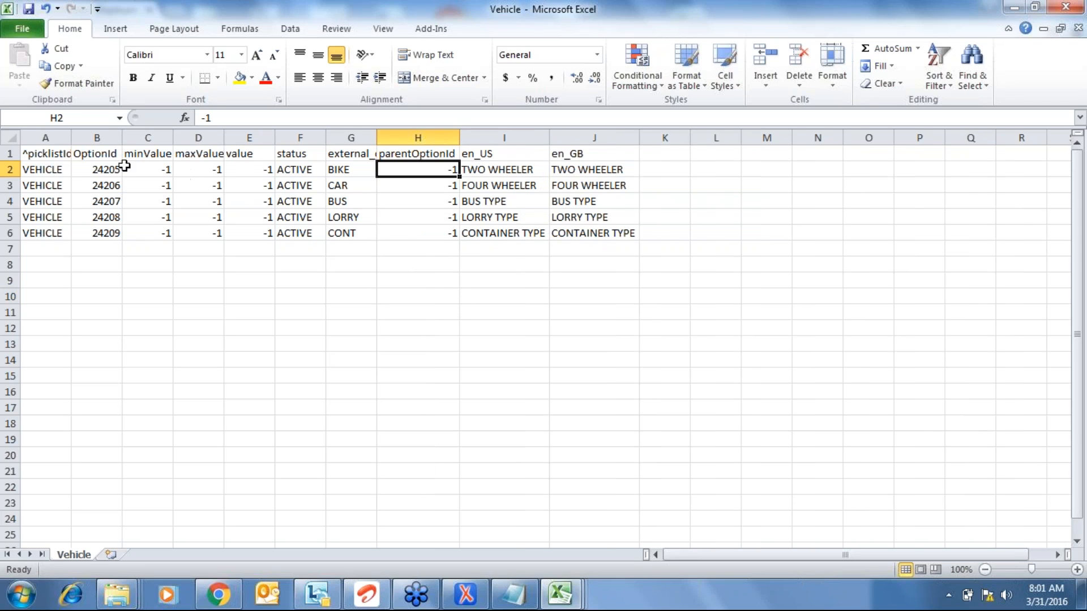
{"action": "left_click", "coordinate": [261, 297]}
- Save Vehicle.csv in CSV format and close it
{"action": "key", "text": "ctrl+s"}
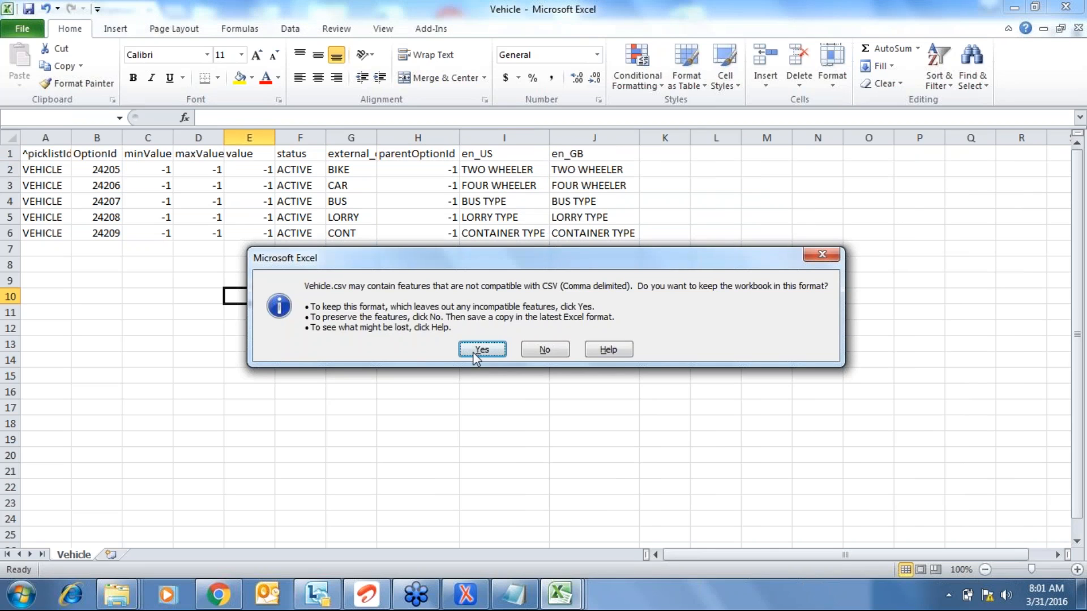
{"action": "left_click", "coordinate": [473, 353]}
{"action": "left_click", "coordinate": [444, 346]}
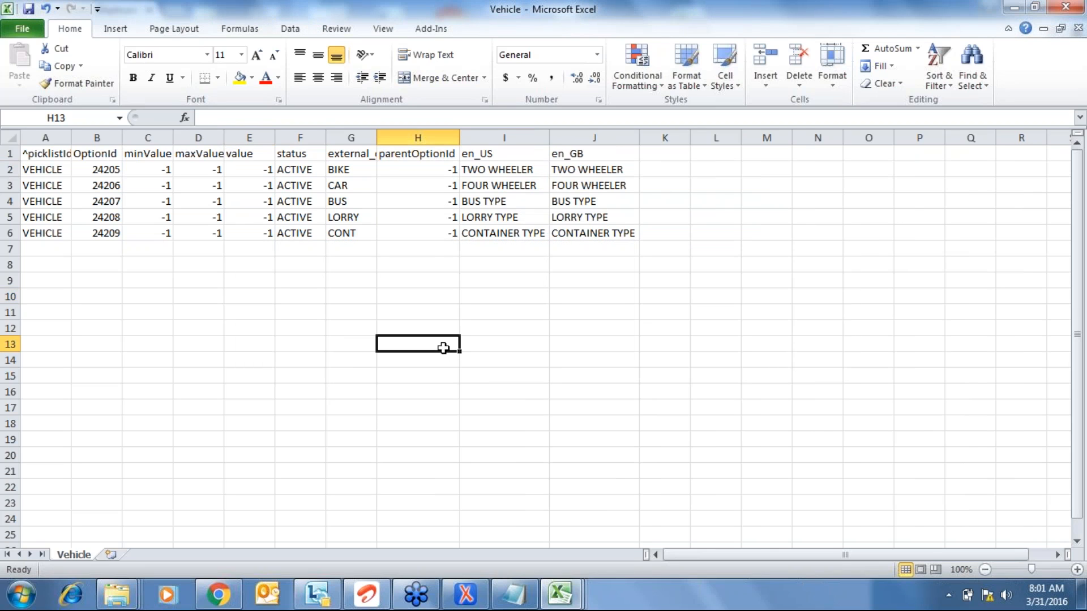
{"action": "key", "text": "alt+F4"}
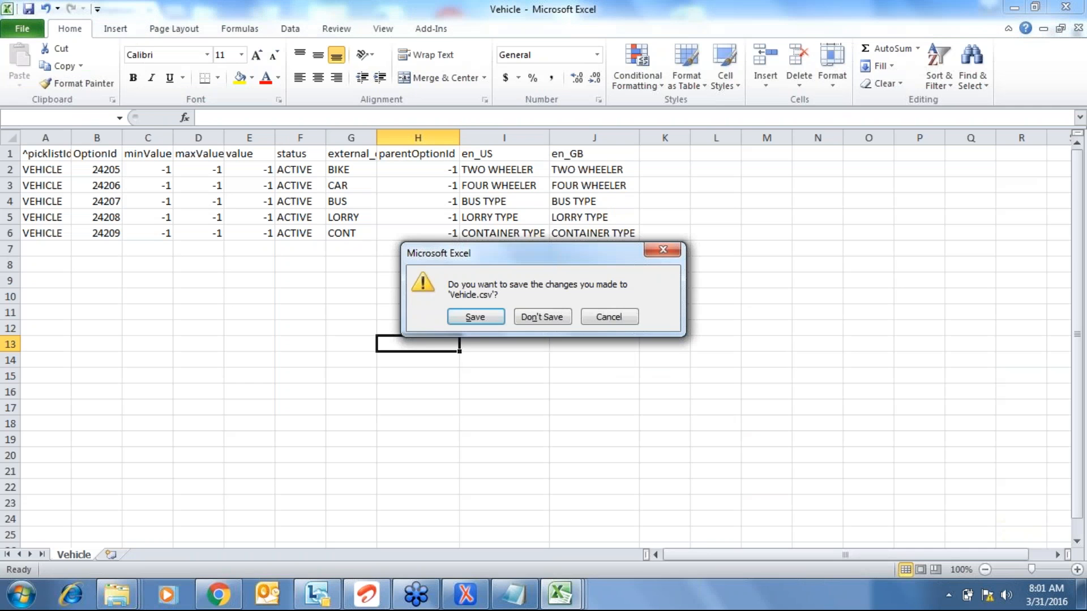
{"action": "left_click", "coordinate": [475, 317]}
{"action": "left_click", "coordinate": [482, 349]}
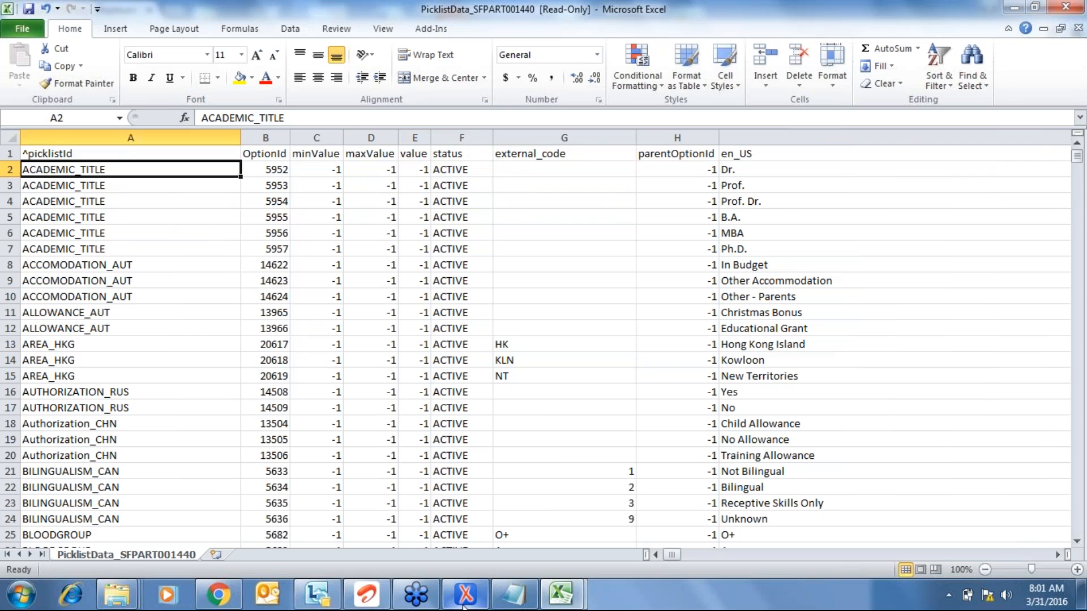
- In the data-model XML grid, collapse the personalInfo field table and the hris-element table
{"action": "left_click", "coordinate": [464, 604]}
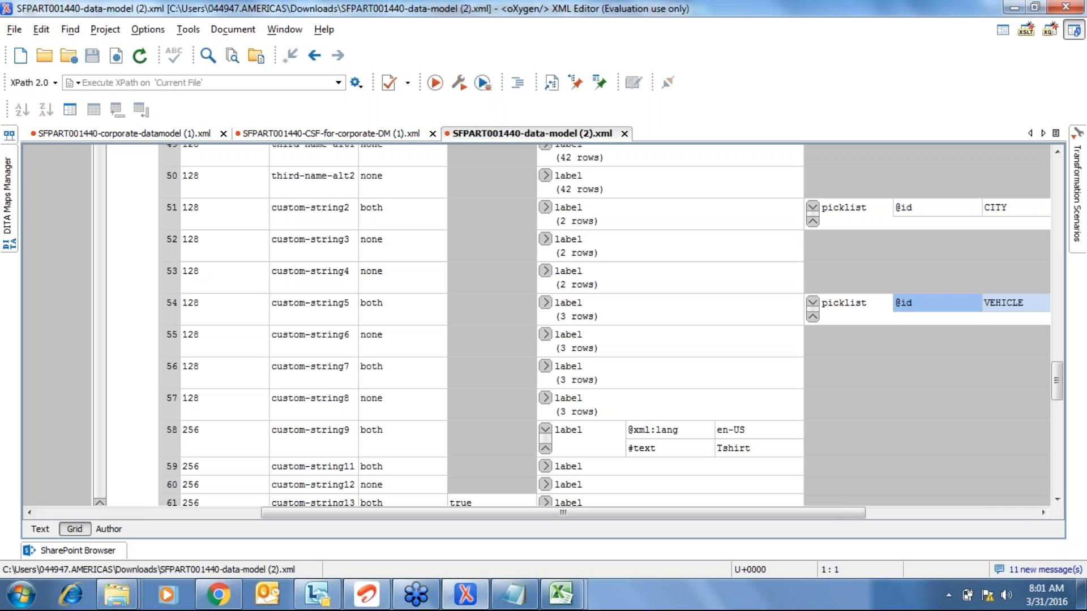
{"action": "scroll", "coordinate": [614, 326], "scroll_direction": "up", "scroll_amount": 15}
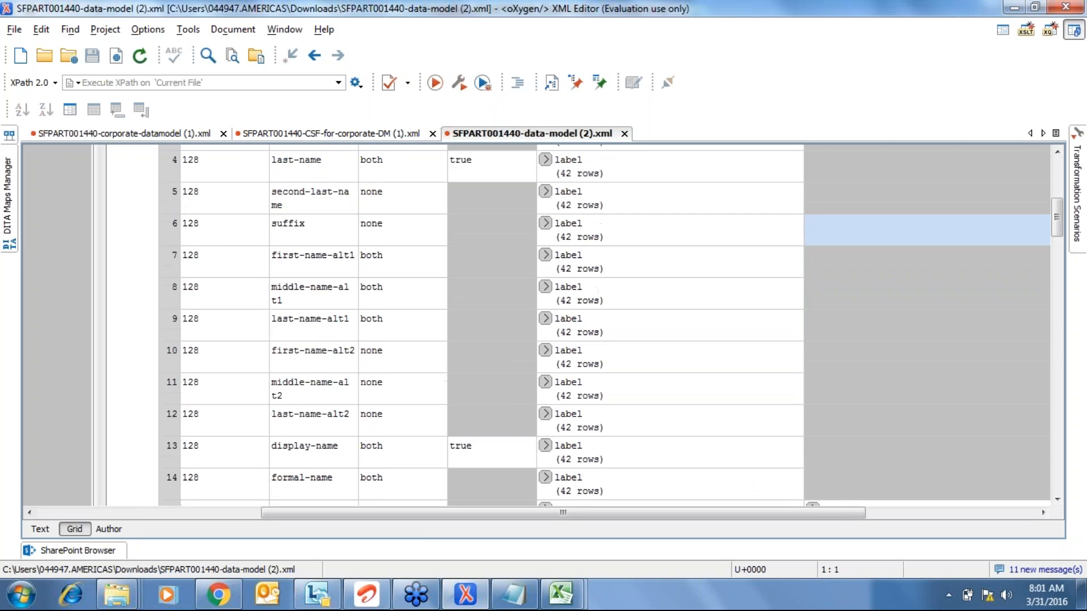
{"action": "scroll", "coordinate": [480, 270], "scroll_direction": "up", "scroll_amount": 5}
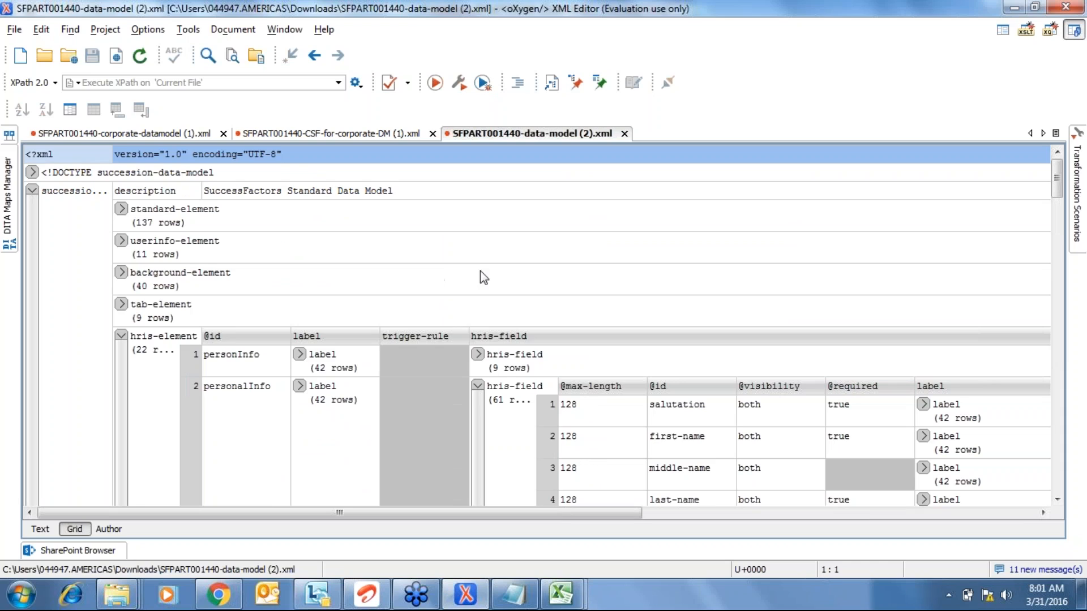
{"action": "left_click", "coordinate": [477, 387]}
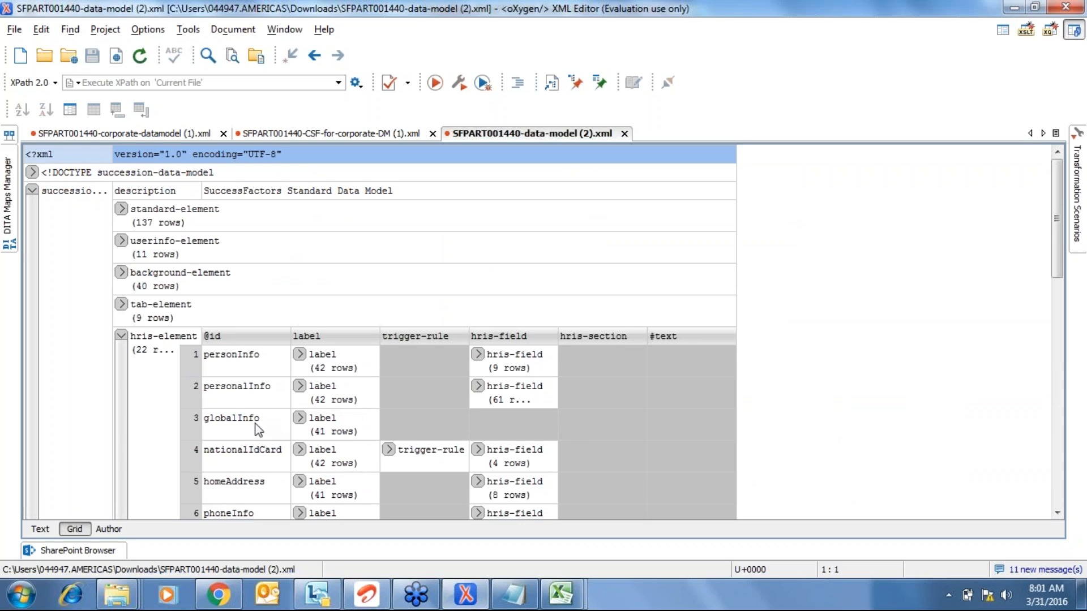
{"action": "left_click", "coordinate": [231, 425]}
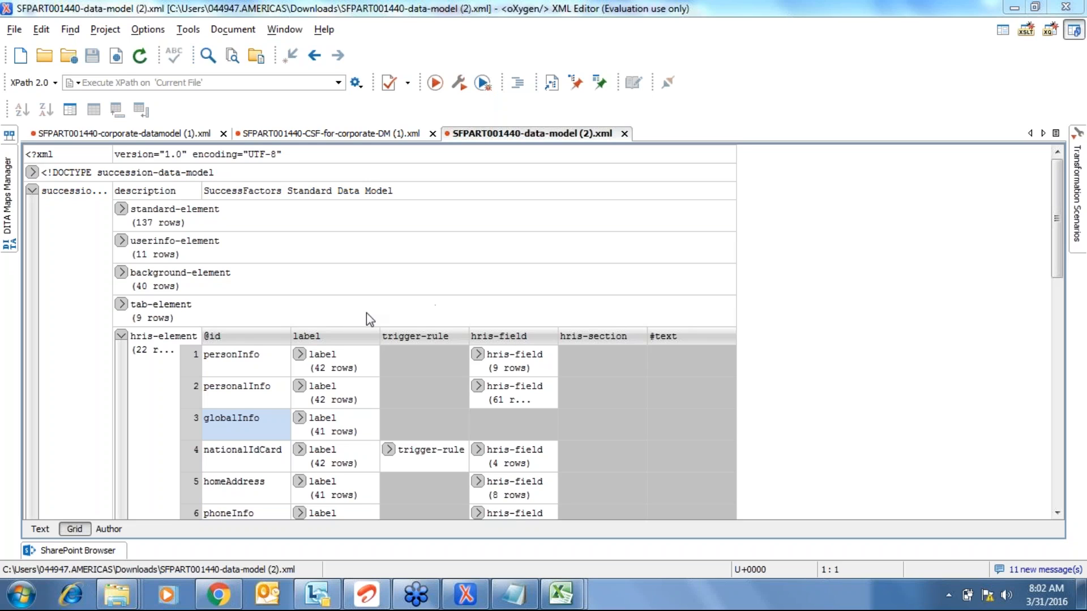
{"action": "left_click", "coordinate": [121, 336]}
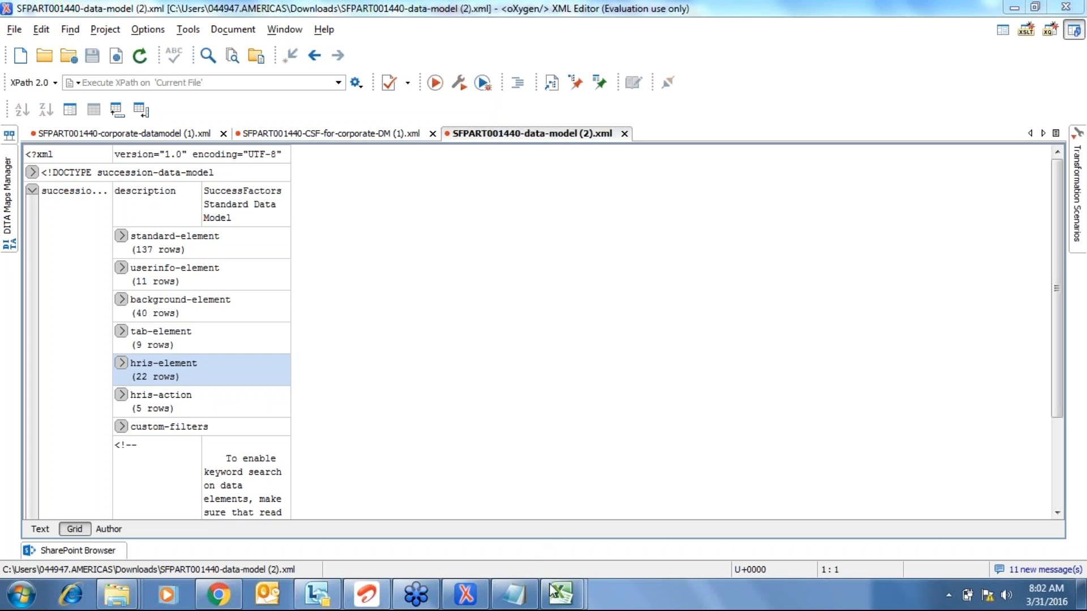
- Bring the PicklistData workbook forward, briefly select the whole sheet, then clear the selection
{"action": "left_click", "coordinate": [564, 599]}
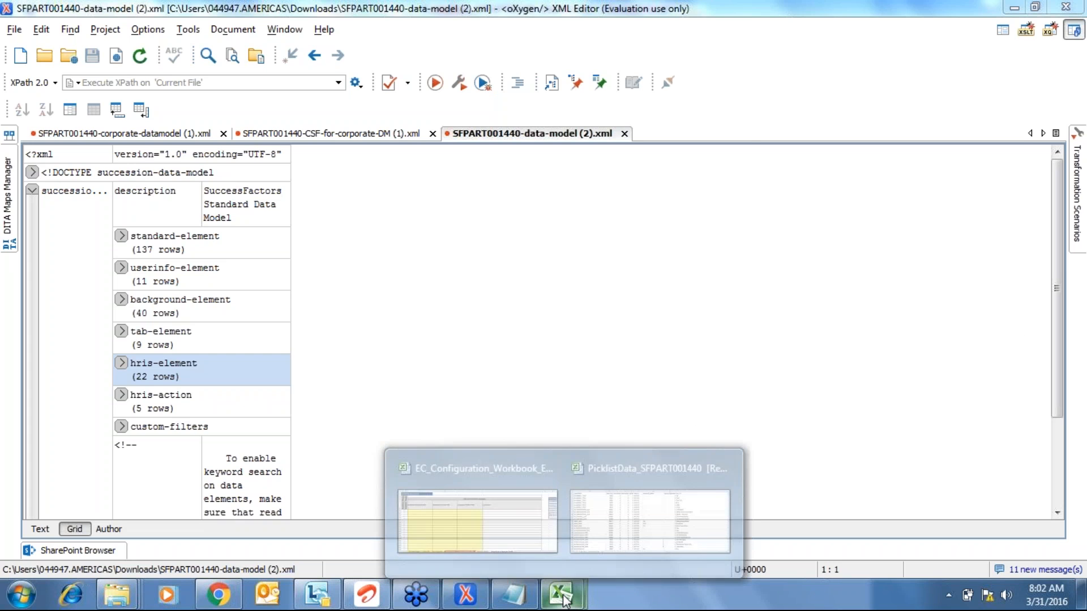
{"action": "left_click", "coordinate": [641, 524]}
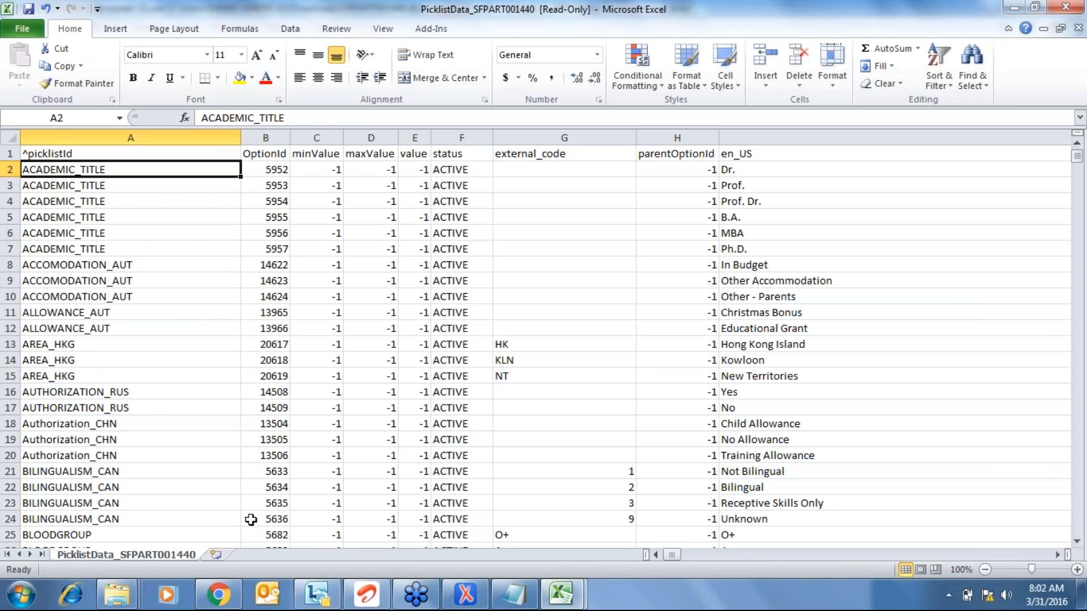
{"action": "left_click", "coordinate": [219, 595]}
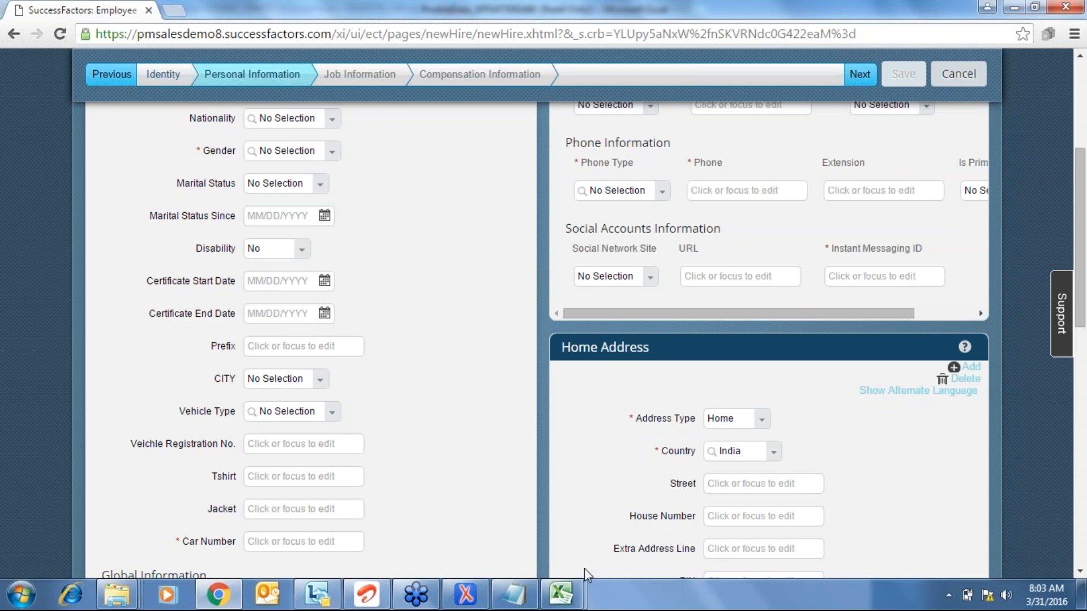
{"action": "left_click", "coordinate": [571, 596]}
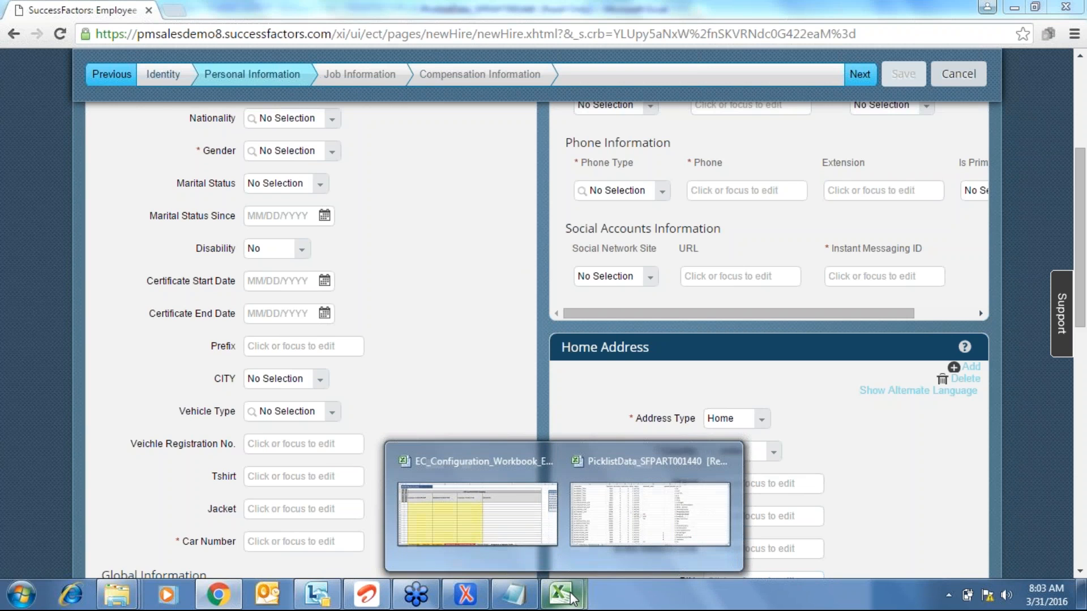
{"action": "left_click", "coordinate": [656, 461]}
{"action": "left_click", "coordinate": [443, 286]}
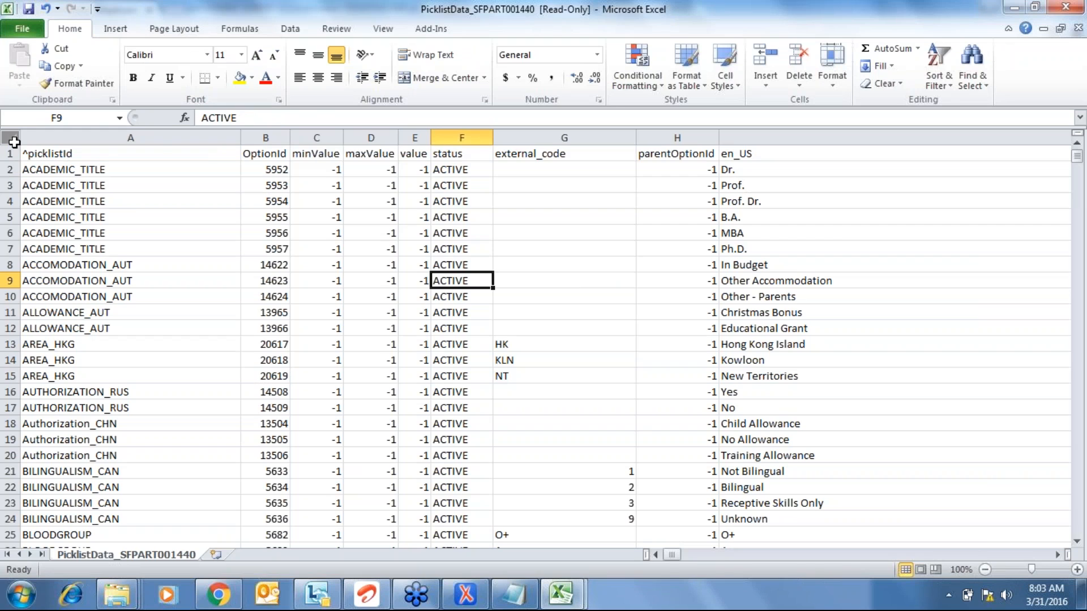
{"action": "left_click", "coordinate": [13, 142]}
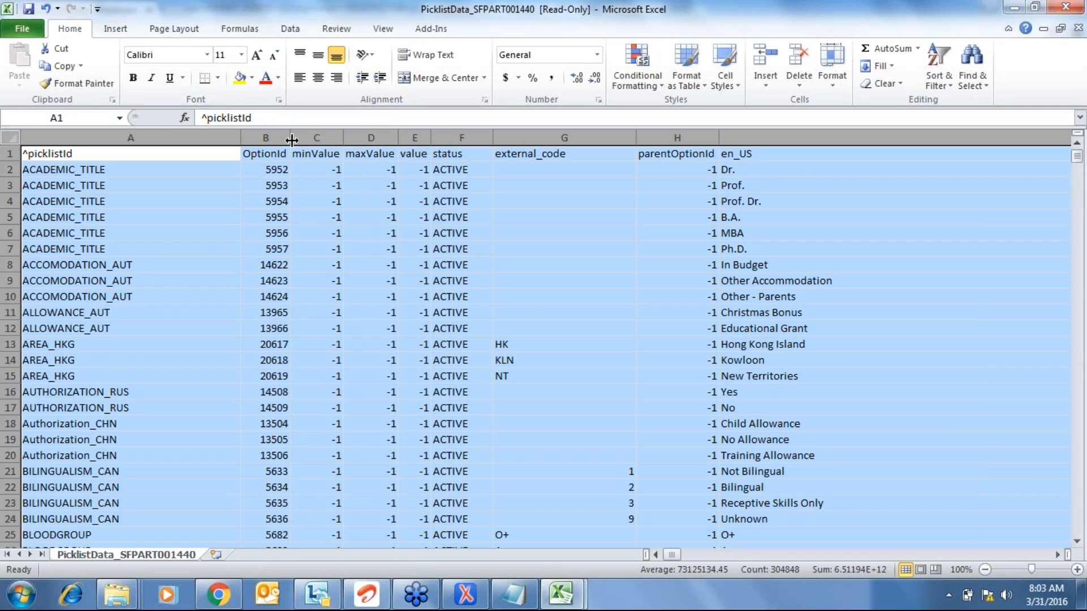
{"action": "left_click", "coordinate": [458, 267]}
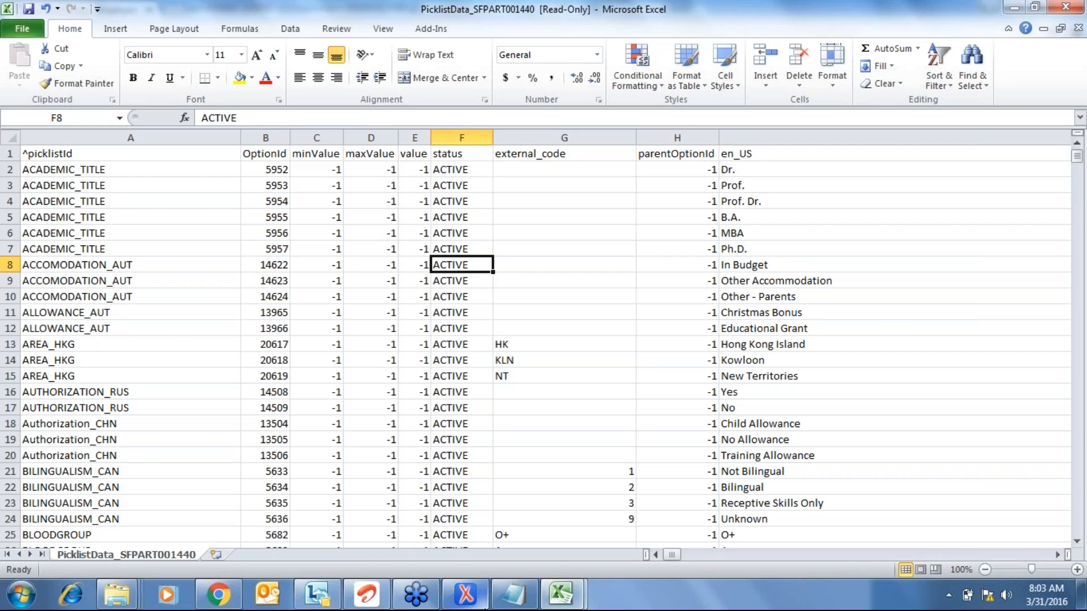
- In the data-model XML, peek into and re-collapse hris-element, then select standard-element
{"action": "left_click", "coordinate": [465, 594]}
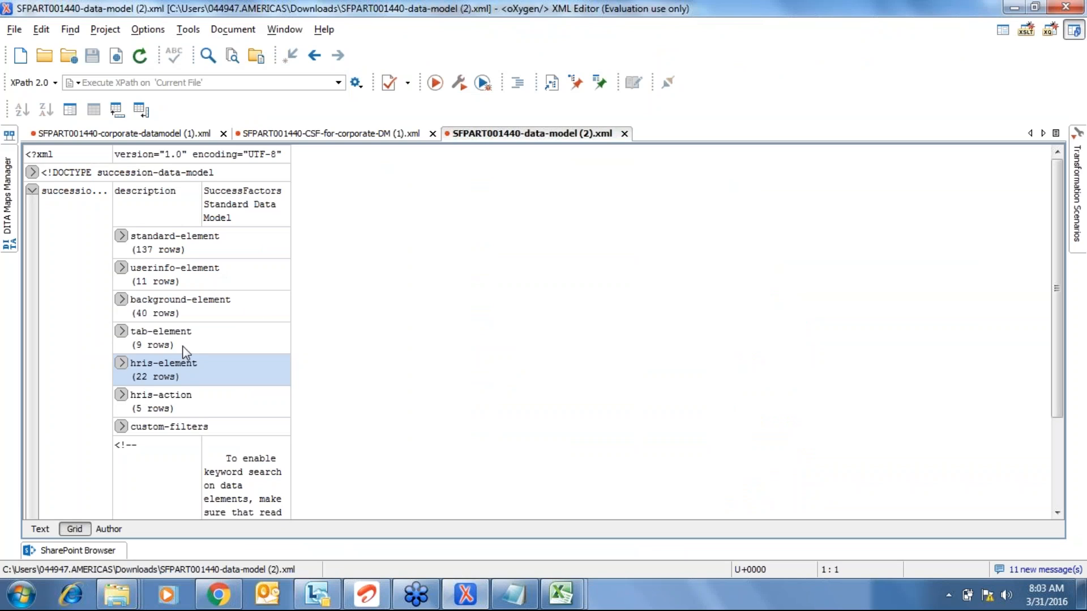
{"action": "left_click", "coordinate": [121, 368]}
{"action": "left_click", "coordinate": [125, 342]}
{"action": "left_click", "coordinate": [170, 346]}
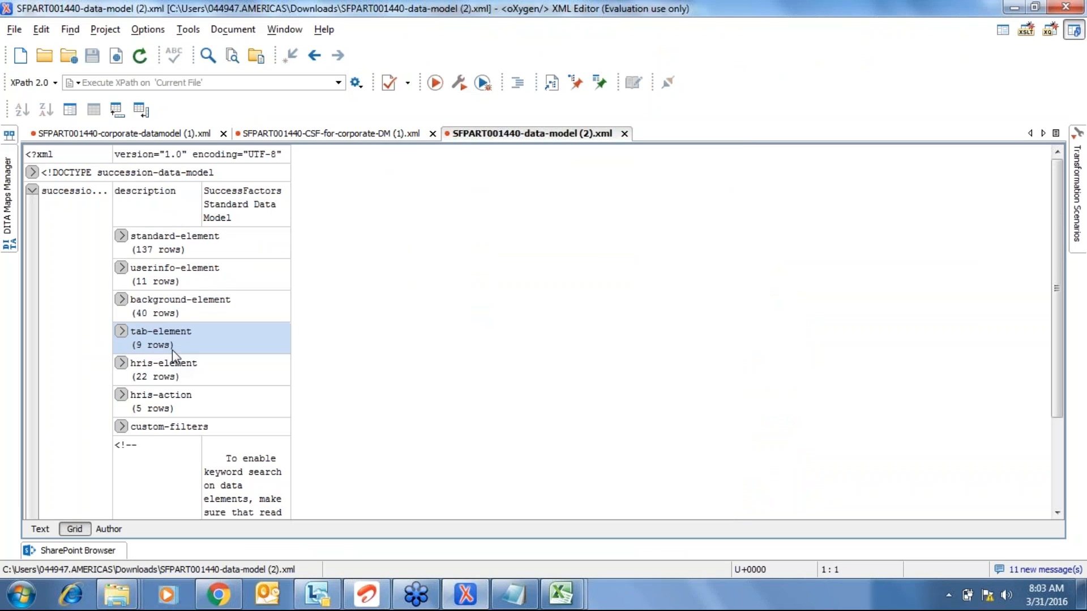
{"action": "left_click", "coordinate": [170, 308]}
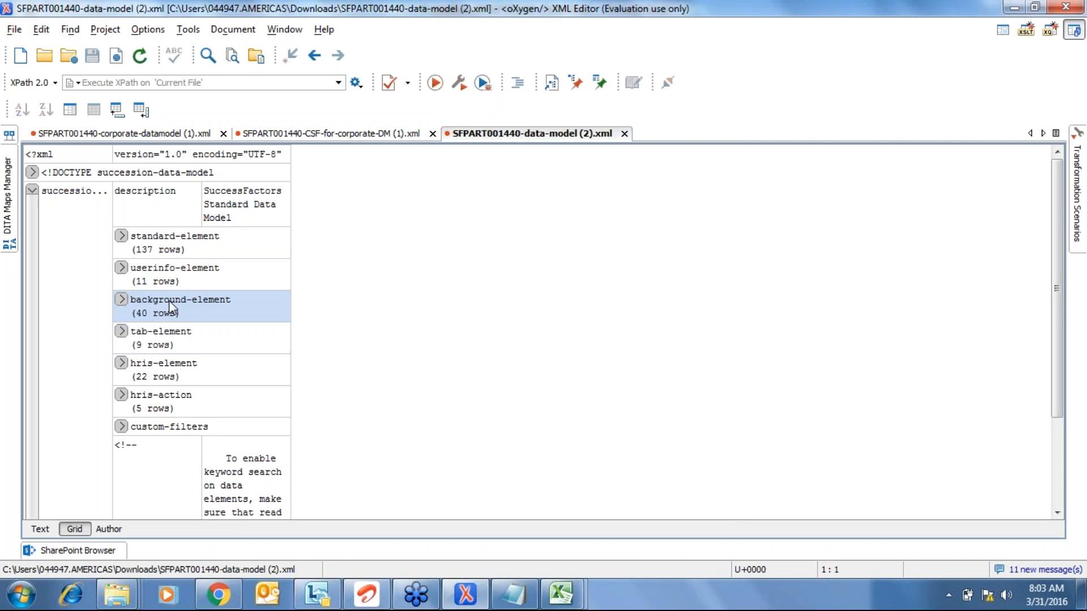
{"action": "left_click", "coordinate": [154, 267]}
{"action": "left_click", "coordinate": [156, 250]}
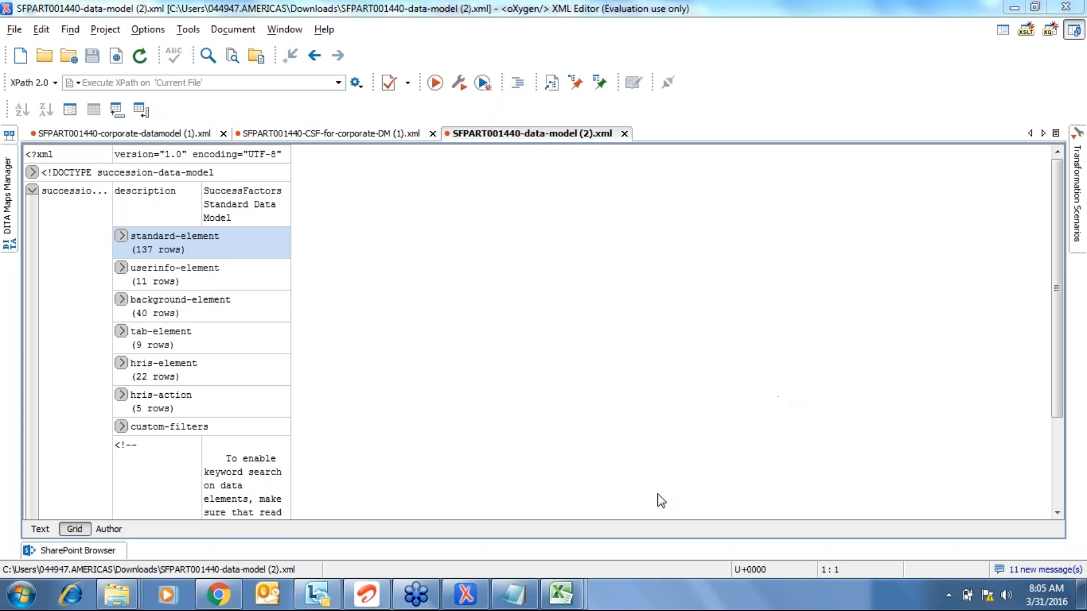
{"action": "mouse_move", "coordinate": [579, 592]}
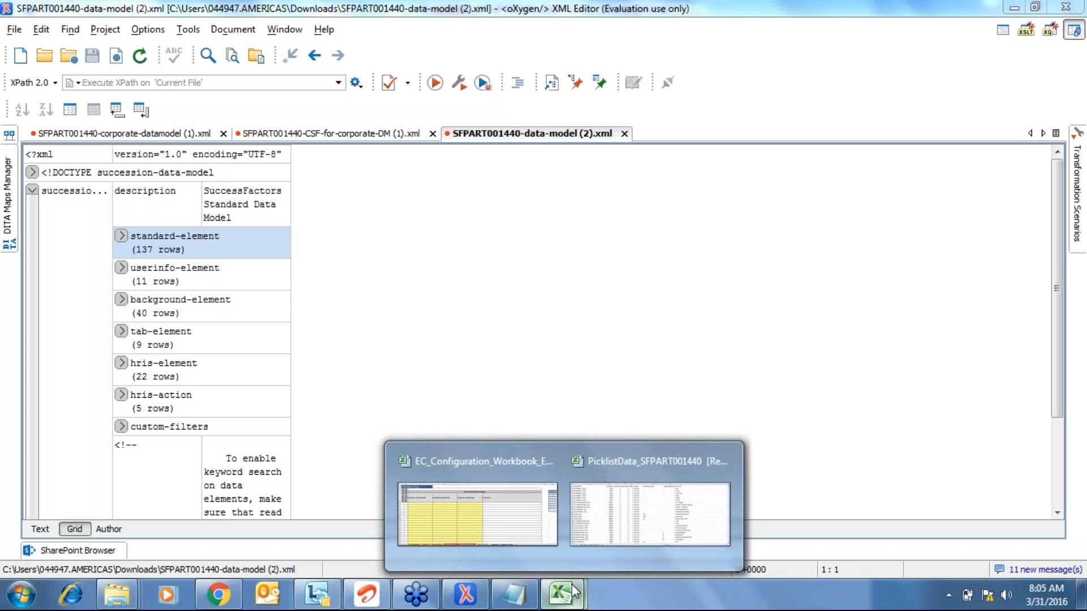
- Select the PicklistData table's data rows and turn on AutoFilter
{"action": "left_click", "coordinate": [622, 518]}
{"action": "key", "text": "ctrl+Up"}
{"action": "key", "text": "ctrl+Left"}
{"action": "key", "text": "ctrl+Down"}
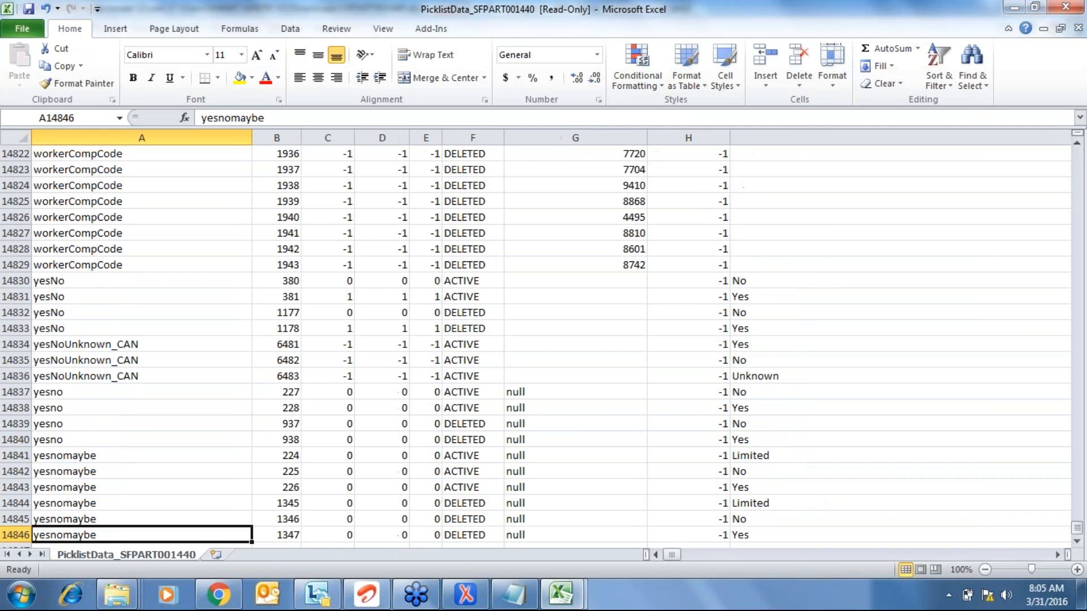
{"action": "key", "text": "Down"}
{"action": "key", "text": "Up"}
{"action": "key", "text": "ctrl+Up"}
{"action": "key", "text": "shift+space"}
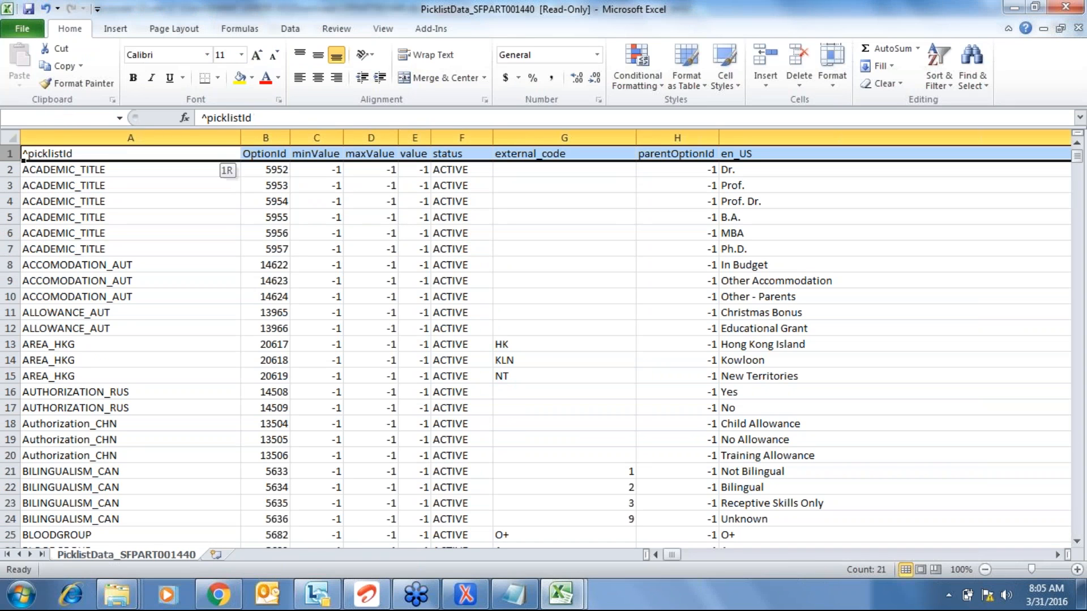
{"action": "key", "text": "ctrl+shift+Down"}
{"action": "key", "text": "alt+d"}
{"action": "key", "text": "f"}
{"action": "key", "text": "f"}
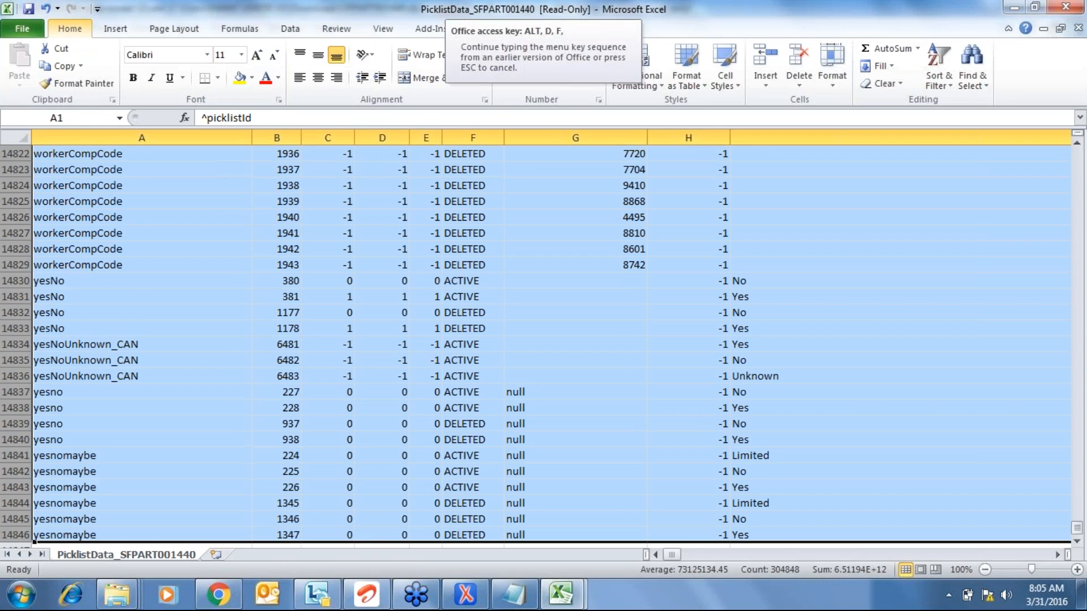
{"action": "key", "text": "ctrl+Up"}
- Filter the picklistId column by searching 'vehi' to keep only the VEHICLE picklist
{"action": "key", "text": "alt+Down"}
{"action": "key", "text": "Tab"}
{"action": "key", "text": "Tab"}
{"action": "key", "text": "Tab"}
{"action": "key", "text": "shift+Tab"}
{"action": "type", "text": "vehi"}
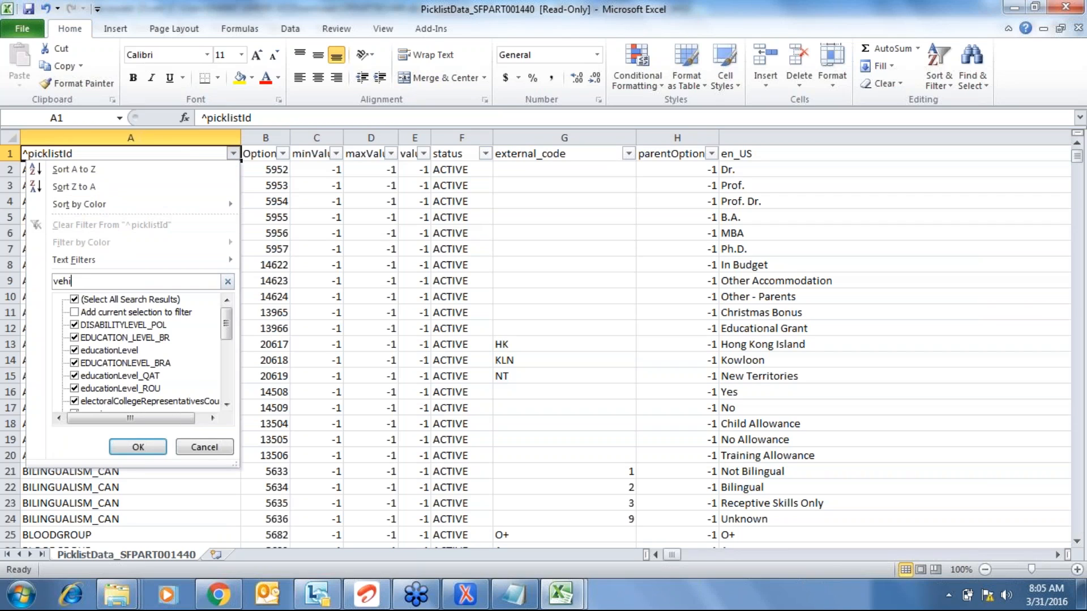
{"action": "key", "text": "Tab"}
{"action": "key", "text": "Down"}
{"action": "key", "text": "Down"}
{"action": "key", "text": "Tab"}
{"action": "key", "text": "Return"}
{"action": "key", "text": "Down"}
- Copy the header and five VEHICLE rows into a new workbook, Book2
{"action": "key", "text": "Up"}
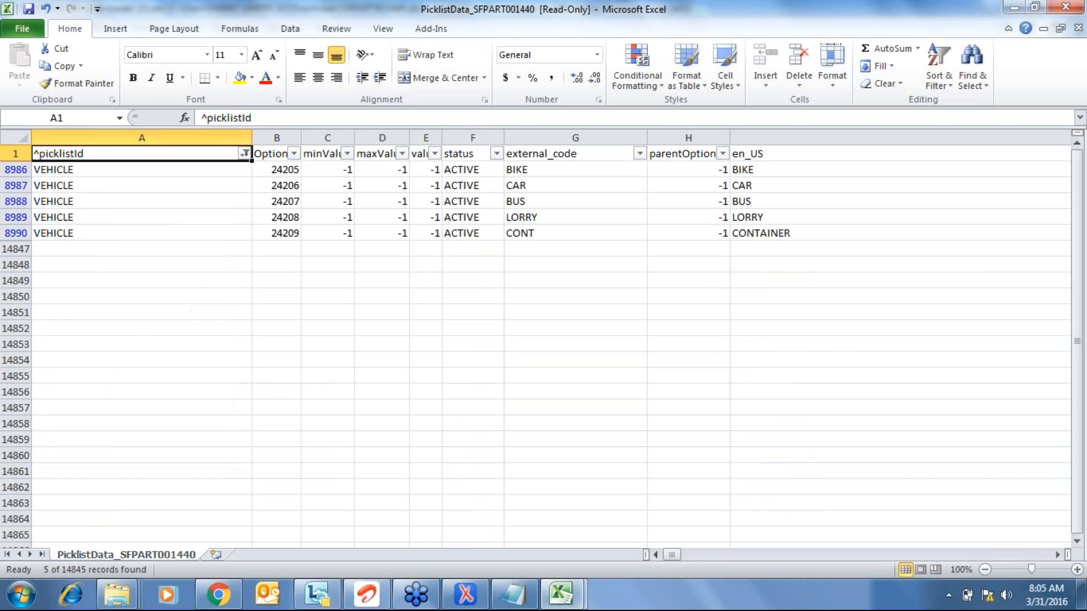
{"action": "key", "text": "shift+space"}
{"action": "key", "text": "shift+Down"}
{"action": "key", "text": "shift+Down"}
{"action": "key", "text": "shift+Down"}
{"action": "key", "text": "shift+Down"}
{"action": "key", "text": "shift+Down"}
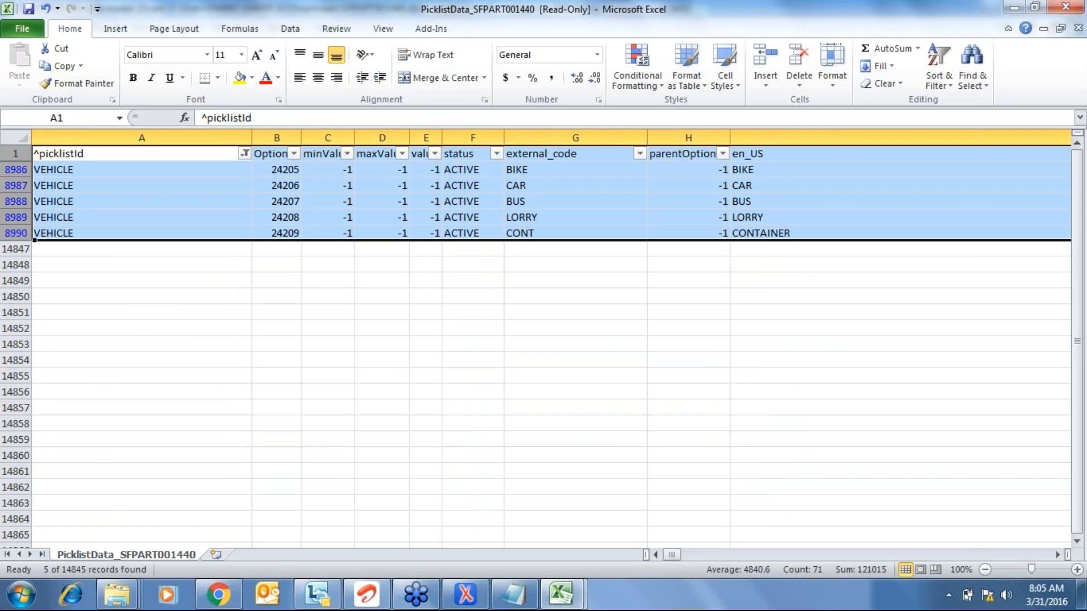
{"action": "key", "text": "ctrl+c"}
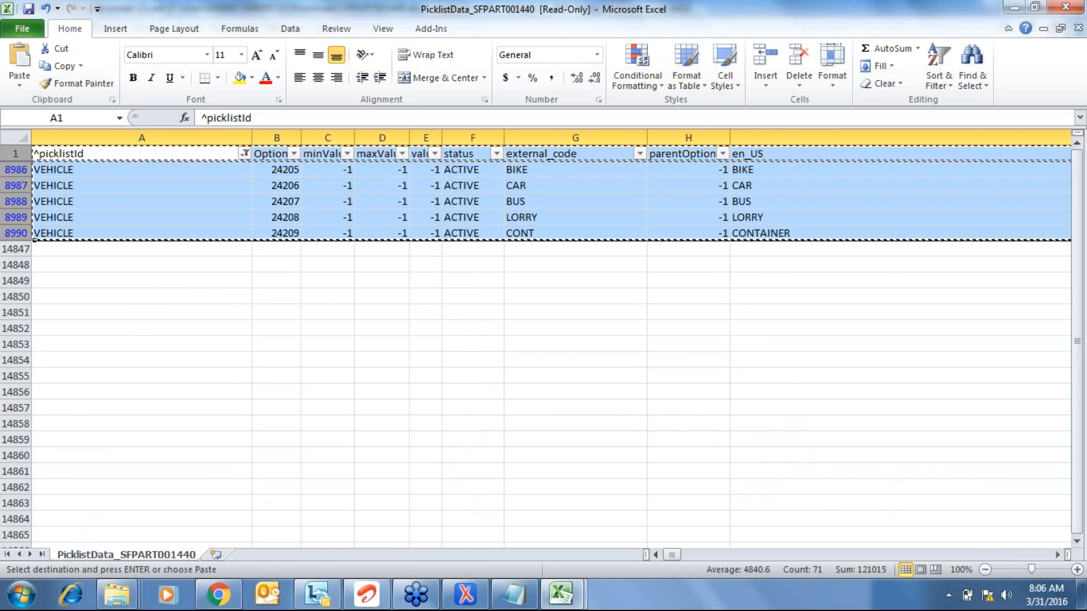
{"action": "key", "text": "ctrl+n"}
{"action": "key", "text": "ctrl+v"}
- AutoFit all of Book2's column widths to their content
{"action": "key", "text": "ctrl+a"}
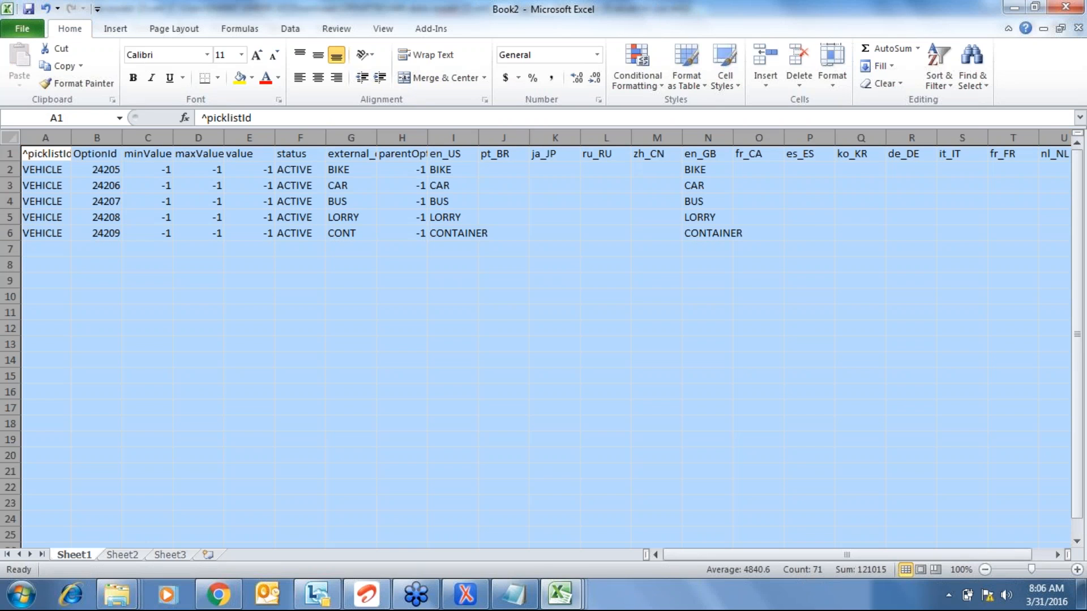
{"action": "key", "text": "alt+o"}
{"action": "key", "text": "c"}
{"action": "key", "text": "a"}
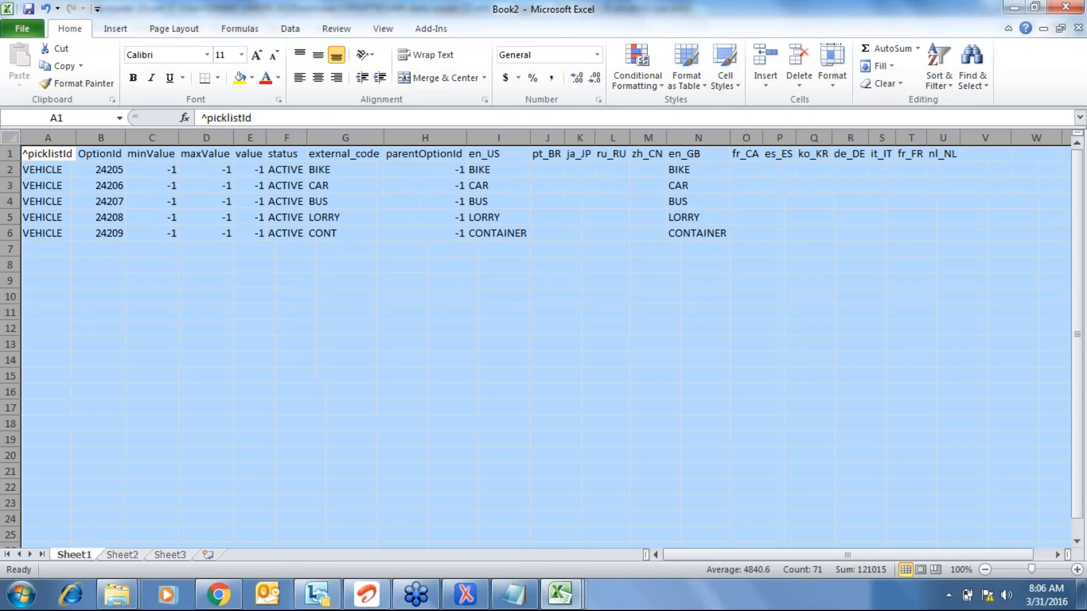
{"action": "key", "text": "Right"}
{"action": "key", "text": "ctrl+Right"}
{"action": "key", "text": "Right"}
{"action": "key", "text": "Right"}
{"action": "key", "text": "Right"}
{"action": "key", "text": "Right"}
{"action": "key", "text": "Right"}
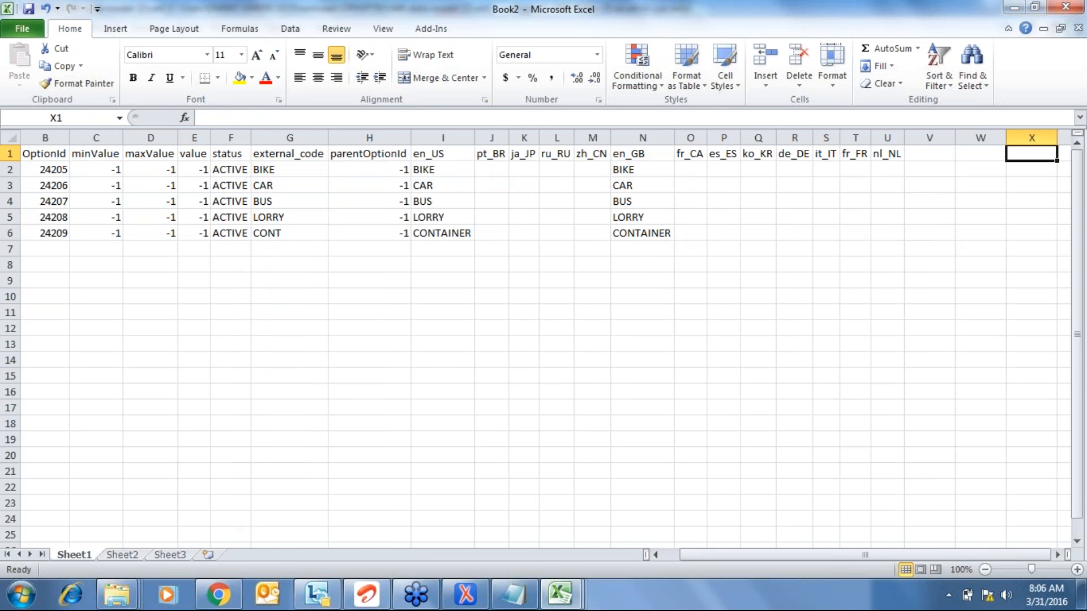
- Paste the en_US labels BIKE through CONTAINER into every locale column from pt_BR to nl_NL
{"action": "key", "text": "Left"}
{"action": "key", "text": "Left"}
{"action": "key", "text": "Left"}
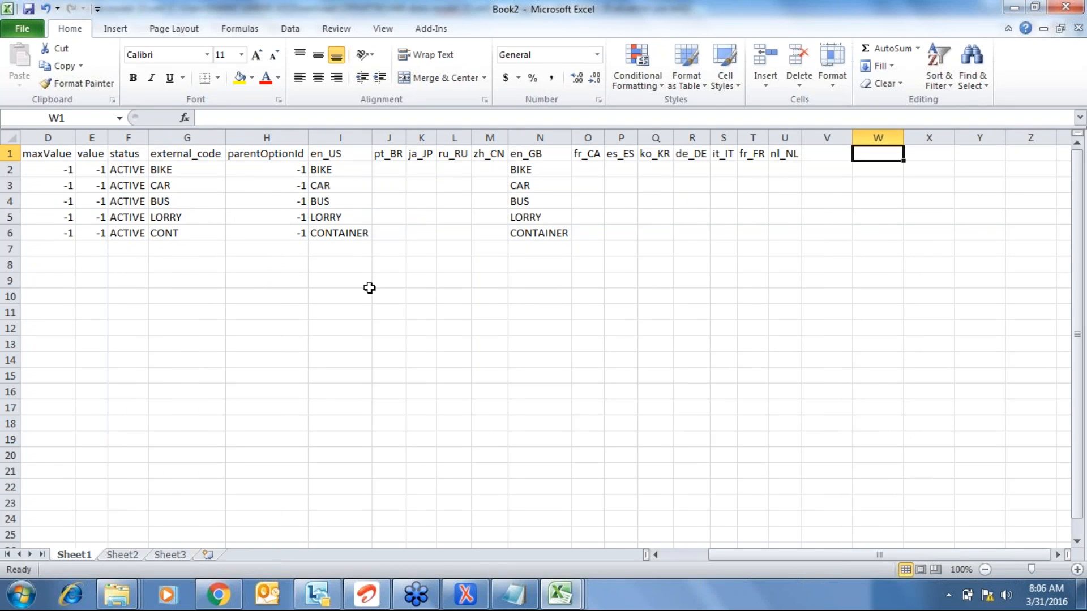
{"action": "left_click", "coordinate": [336, 173]}
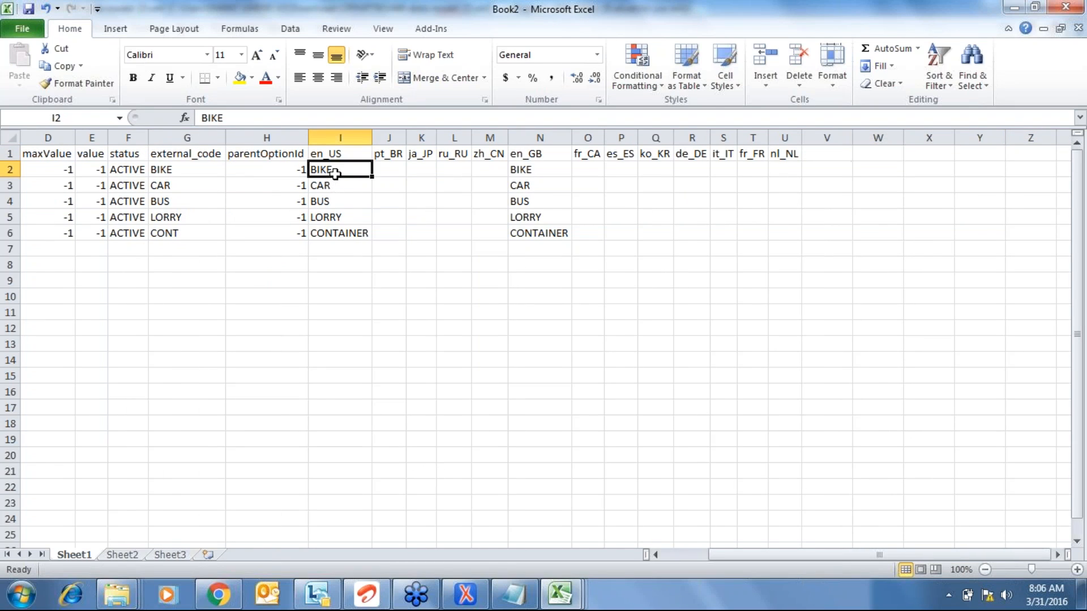
{"action": "key", "text": "ctrl+shift+Down"}
{"action": "key", "text": "ctrl+c"}
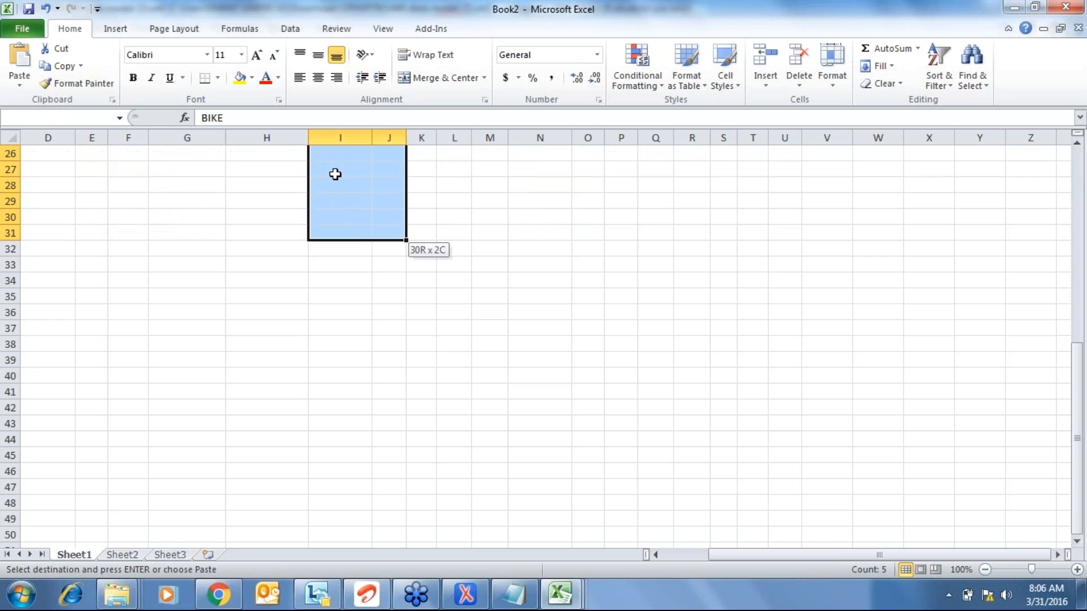
{"action": "key", "text": "Up"}
{"action": "key", "text": "Down"}
{"action": "key", "text": "Right"}
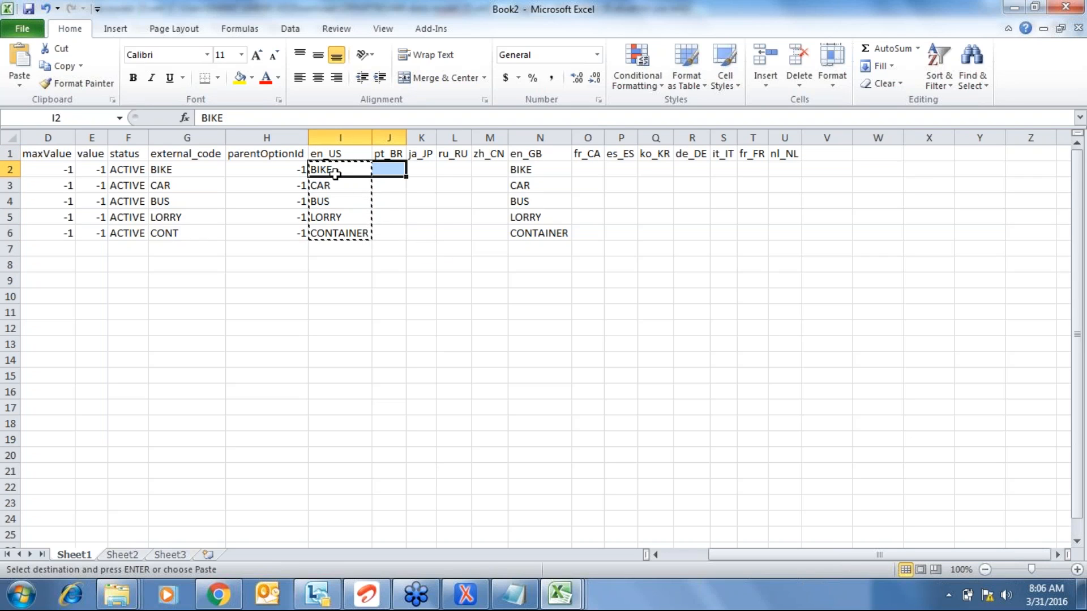
{"action": "key", "text": "shift+Right"}
{"action": "key", "text": "shift+Right"}
{"action": "key", "text": "shift+Right"}
{"action": "key", "text": "shift+Right"}
{"action": "key", "text": "shift+Right"}
{"action": "key", "text": "shift+Right"}
{"action": "key", "text": "shift+Right"}
{"action": "key", "text": "shift+Right"}
{"action": "key", "text": "shift+Right"}
{"action": "key", "text": "shift+Right"}
{"action": "key", "text": "shift+Right"}
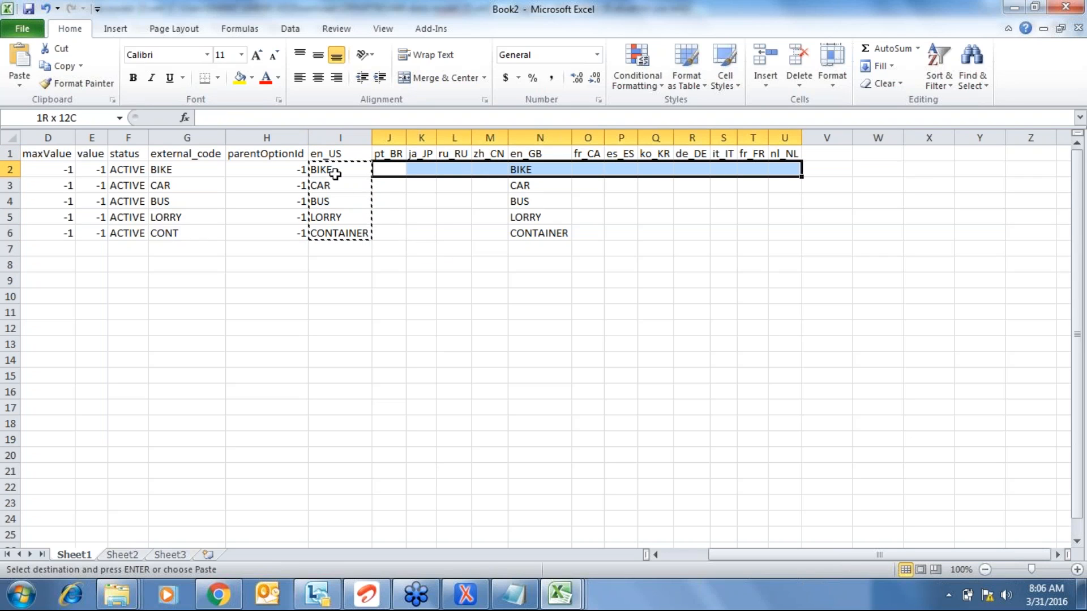
{"action": "key", "text": "shift+Left"}
{"action": "key", "text": "shift+Down"}
{"action": "key", "text": "shift+Down"}
{"action": "key", "text": "shift+Down"}
{"action": "key", "text": "shift+Down"}
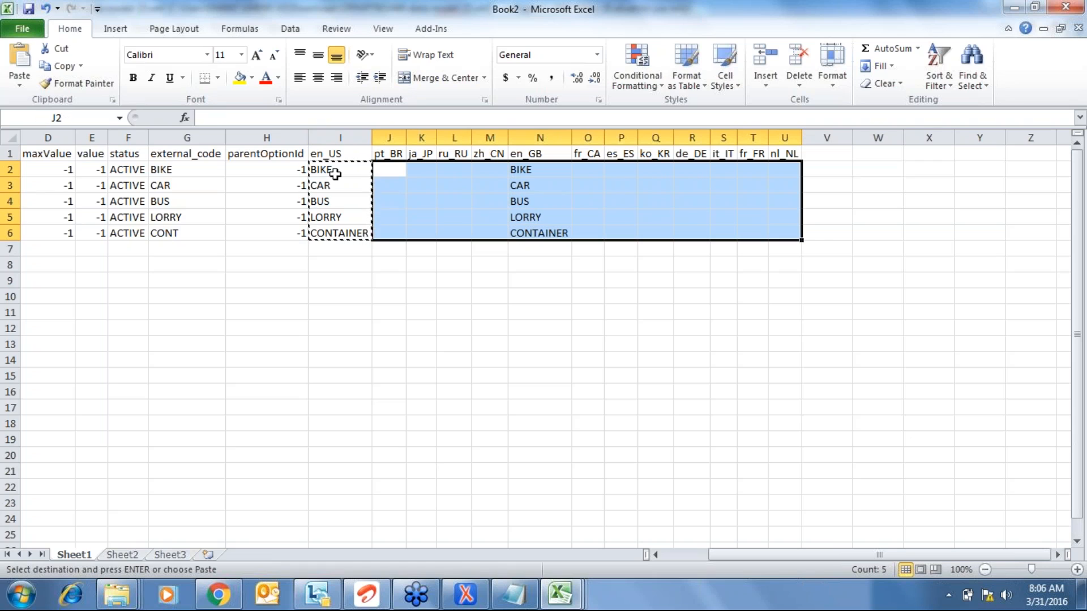
{"action": "key", "text": "Return"}
- Review the filled locale headers and select the whole sheet
{"action": "key", "text": "Up"}
{"action": "key", "text": "Right"}
{"action": "key", "text": "Right"}
{"action": "key", "text": "Right"}
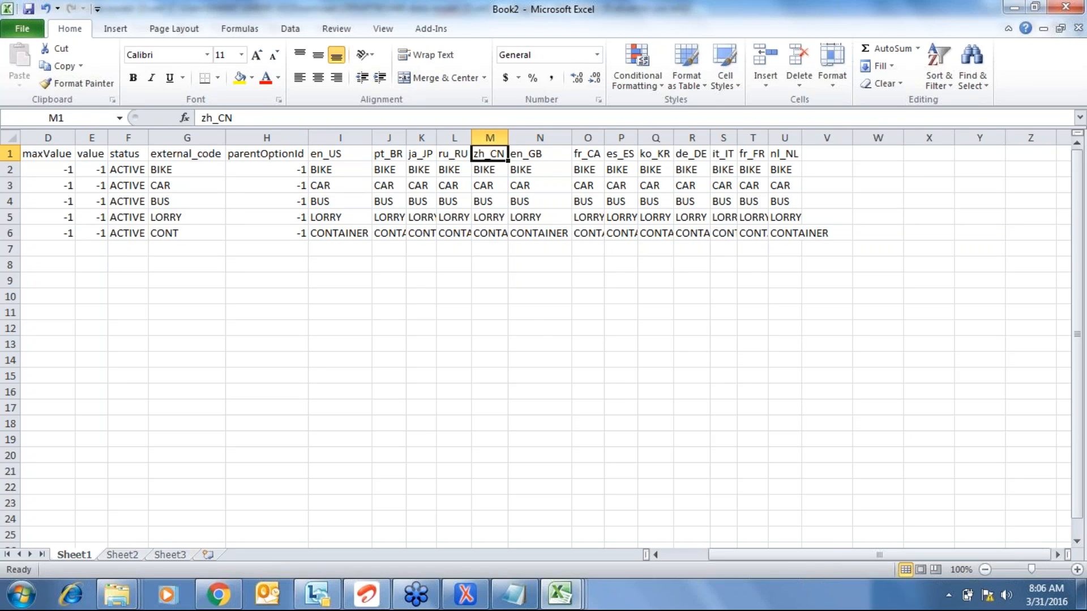
{"action": "key", "text": "ctrl+a"}
{"action": "key", "text": "ctrl+a"}
{"action": "key", "text": "alt+o"}
- AutoFit Book2's columns so each locale's CONTAINER label shows fully, then deselect the sheet
{"action": "key", "text": "c"}
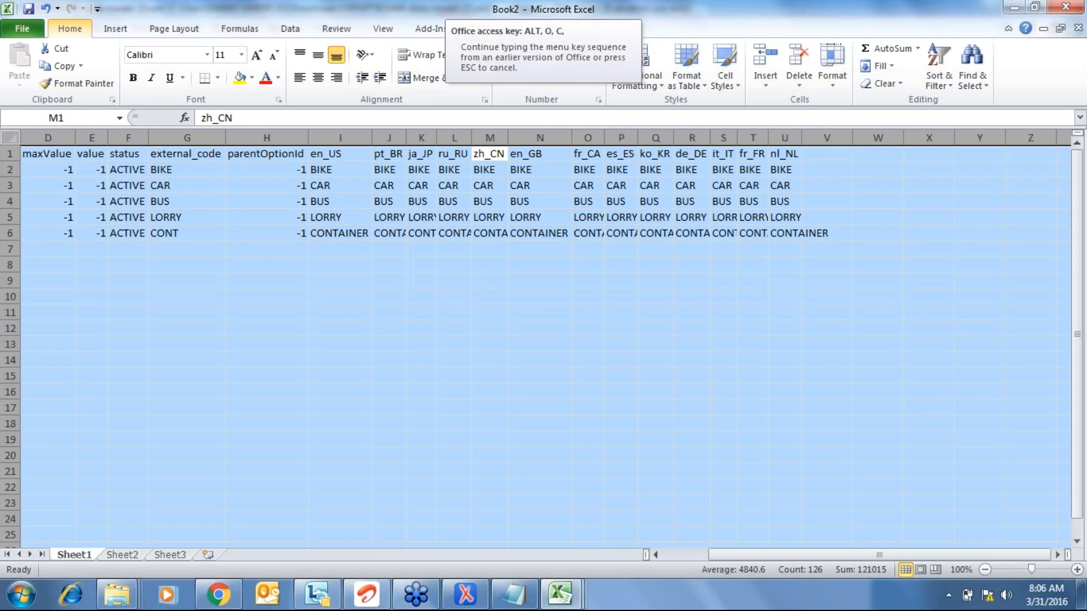
{"action": "key", "text": "a"}
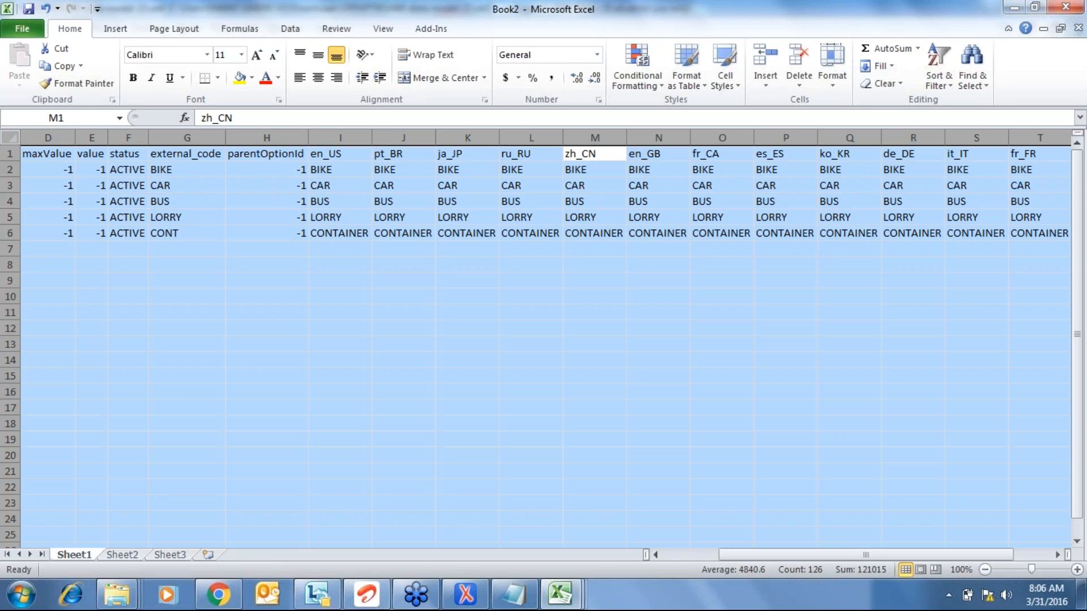
{"action": "left_click", "coordinate": [887, 317]}
{"action": "left_click", "coordinate": [358, 349]}
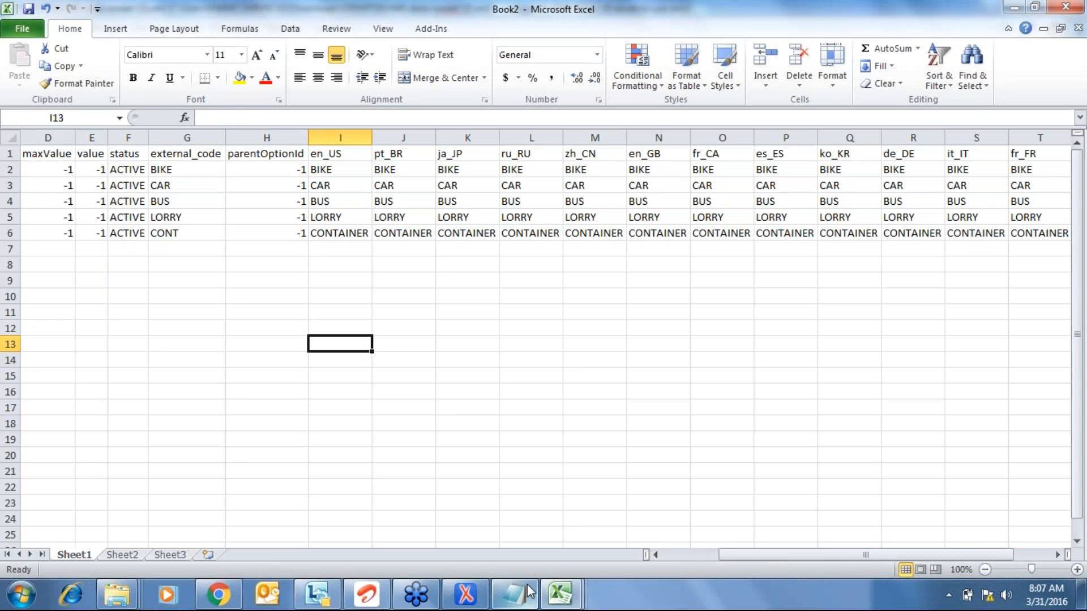
{"action": "mouse_move", "coordinate": [572, 598]}
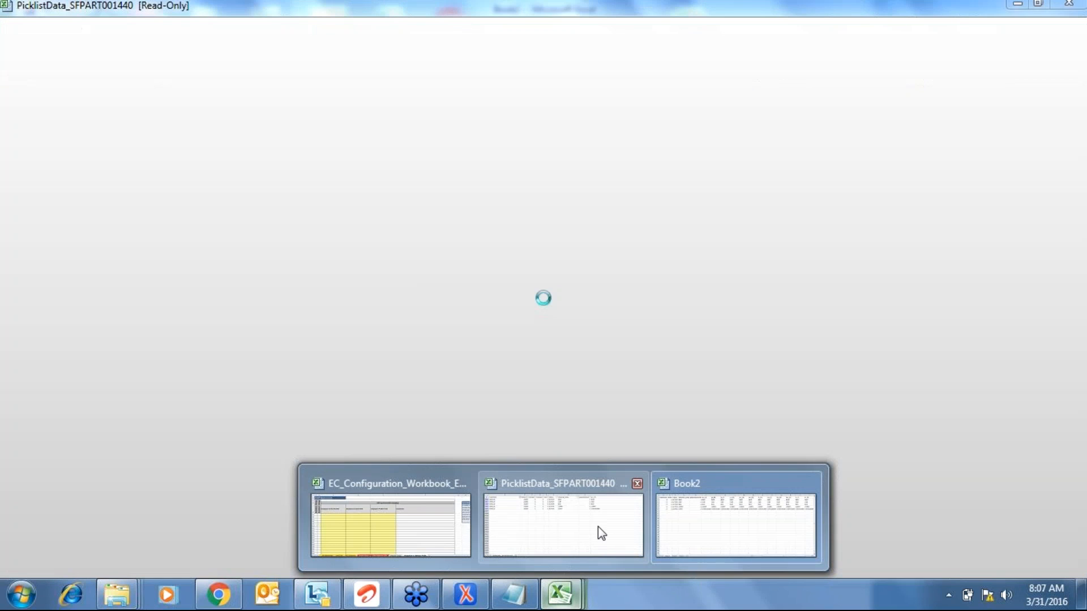
{"action": "left_click", "coordinate": [601, 533]}
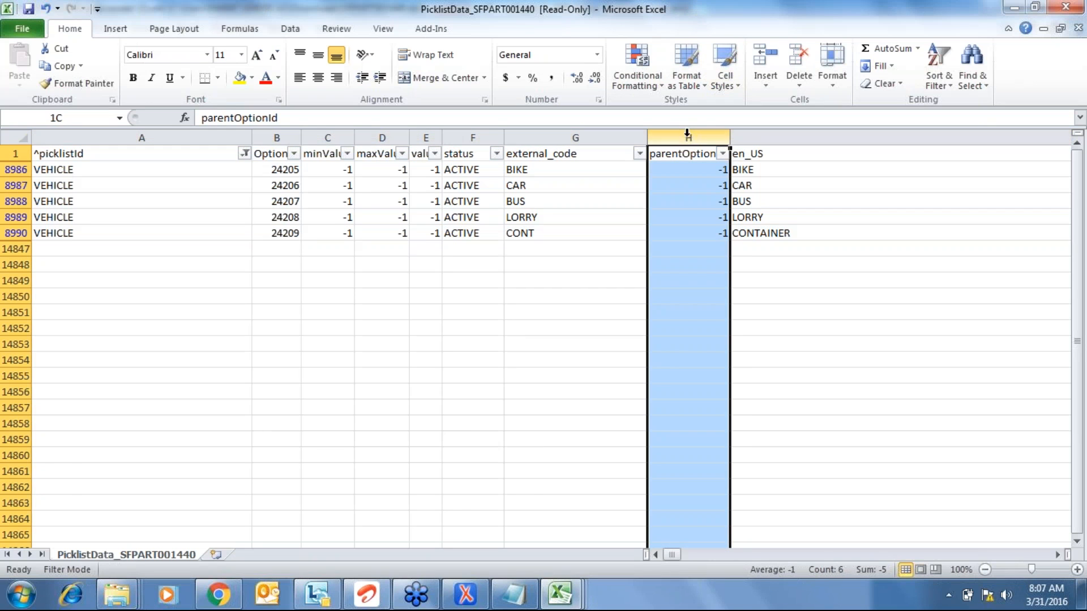
{"action": "left_click", "coordinate": [710, 234]}
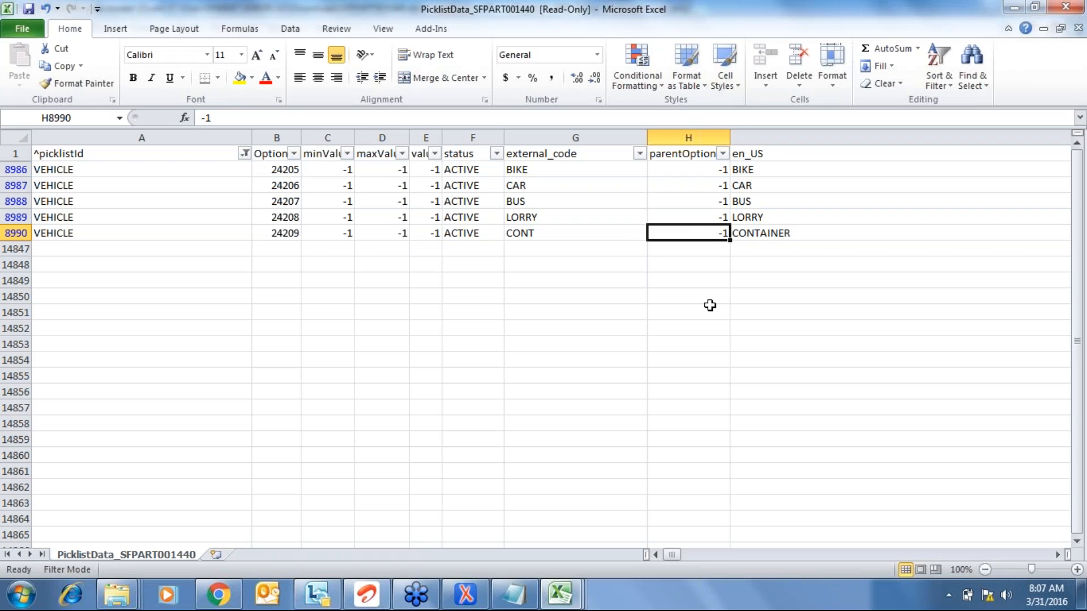
{"action": "left_click", "coordinate": [689, 138]}
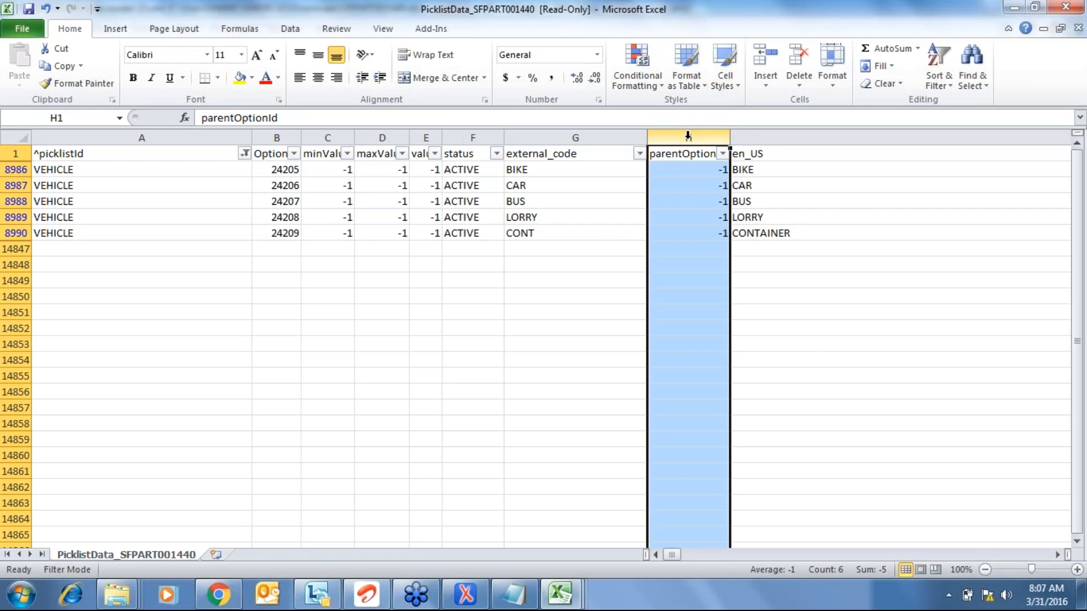
{"action": "left_click", "coordinate": [812, 342]}
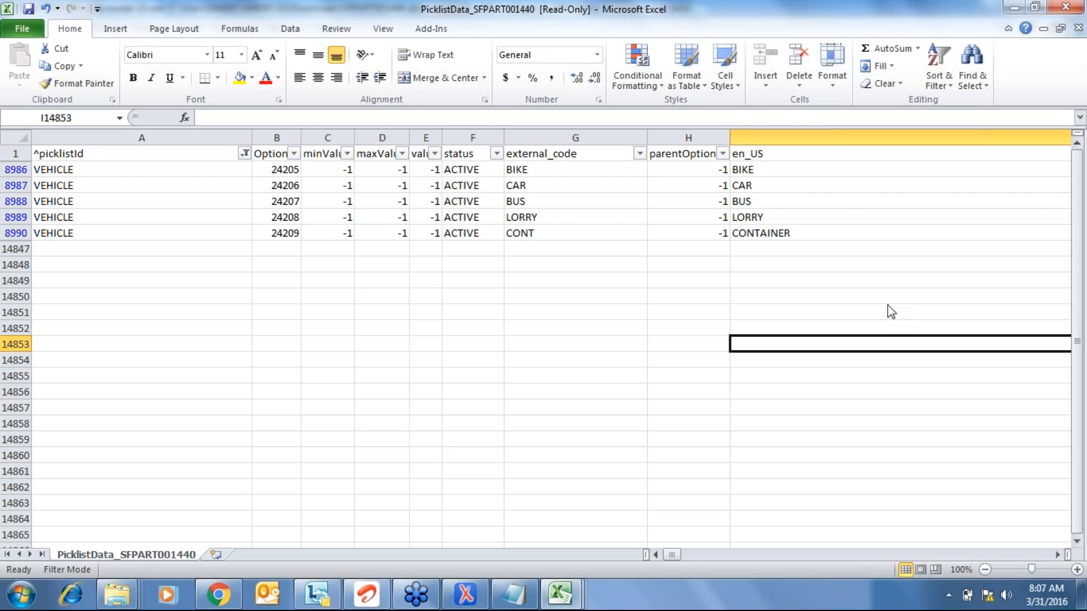
{"action": "left_click", "coordinate": [760, 392]}
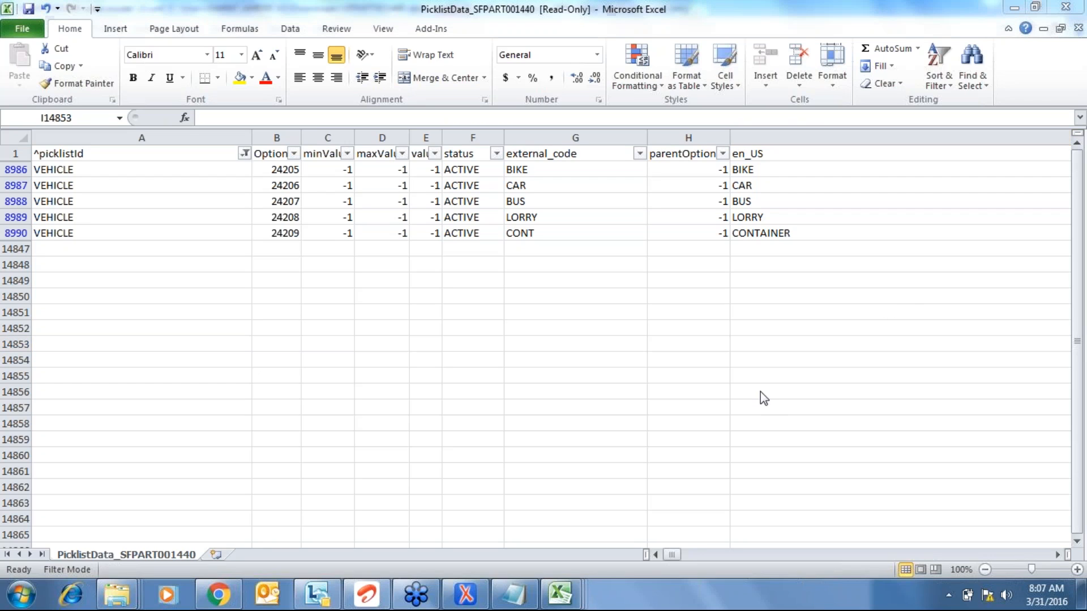
{"action": "left_click", "coordinate": [1059, 557]}
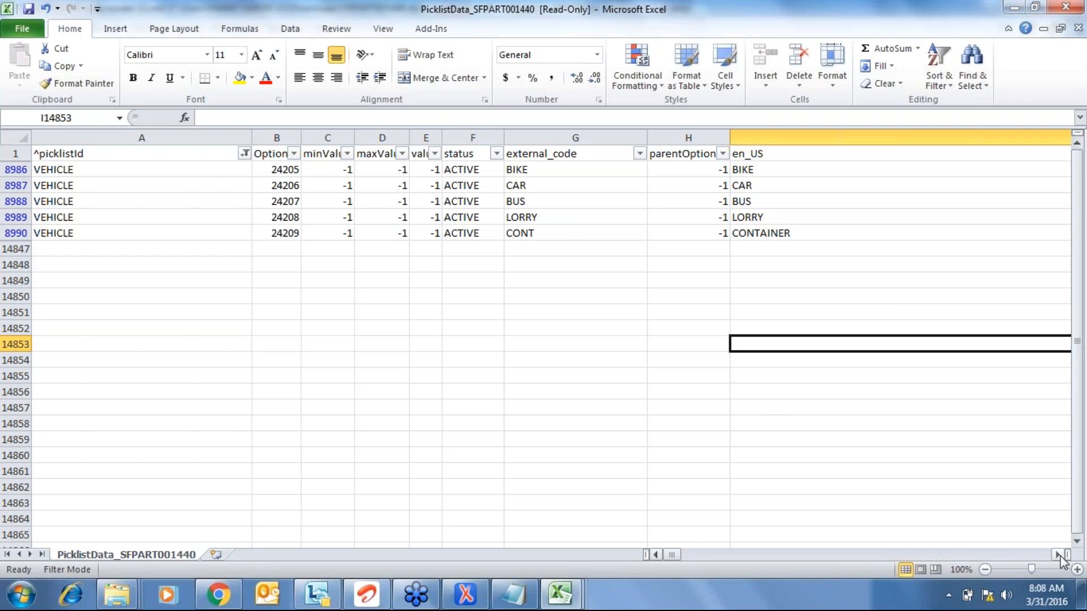
{"action": "left_click", "coordinate": [1059, 557]}
{"action": "left_click", "coordinate": [1059, 556]}
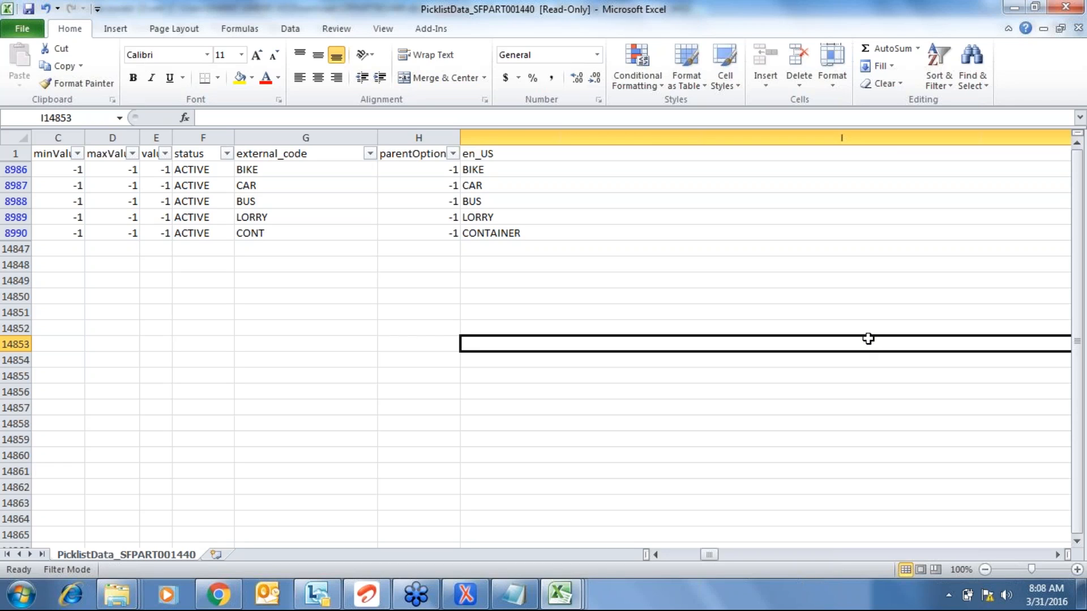
{"action": "left_click", "coordinate": [496, 136]}
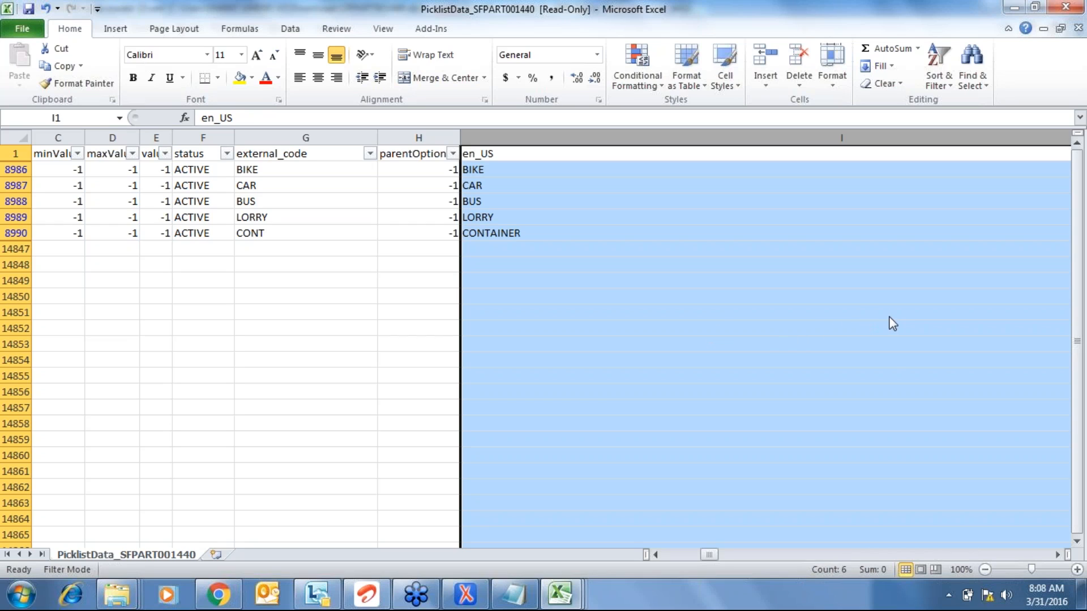
{"action": "left_click", "coordinate": [885, 335]}
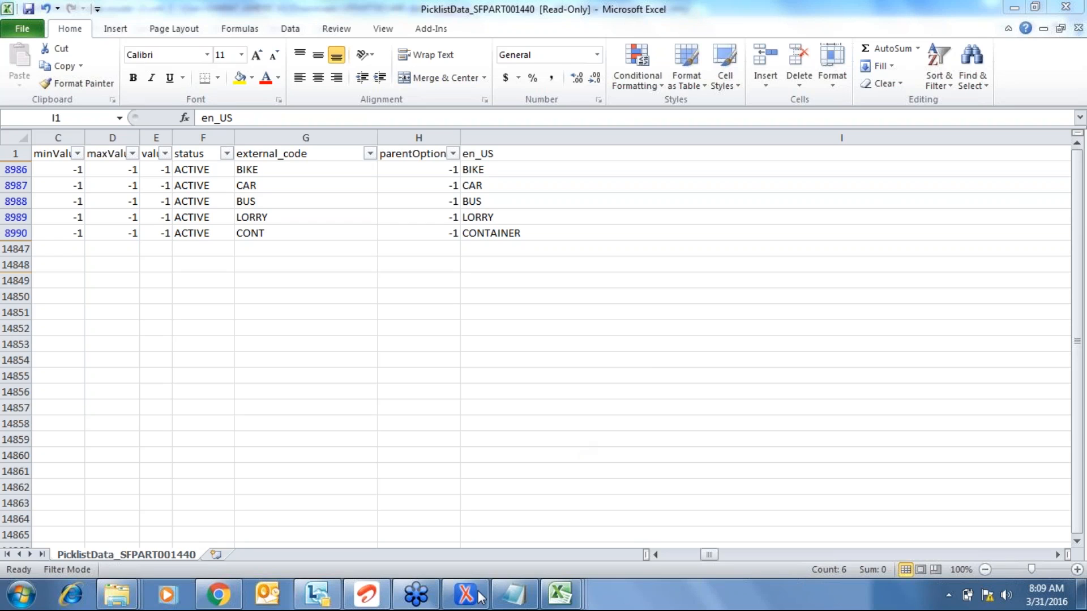
- In the data-model XML, expand hris-element and personalInfo's hris-fields
{"action": "left_click", "coordinate": [453, 600]}
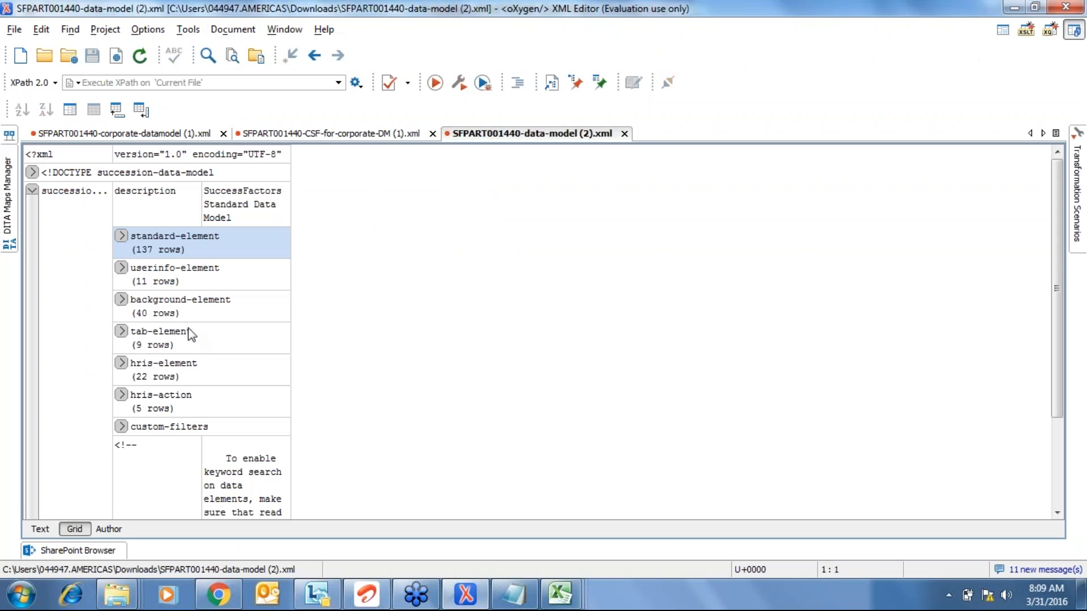
{"action": "left_click", "coordinate": [159, 374]}
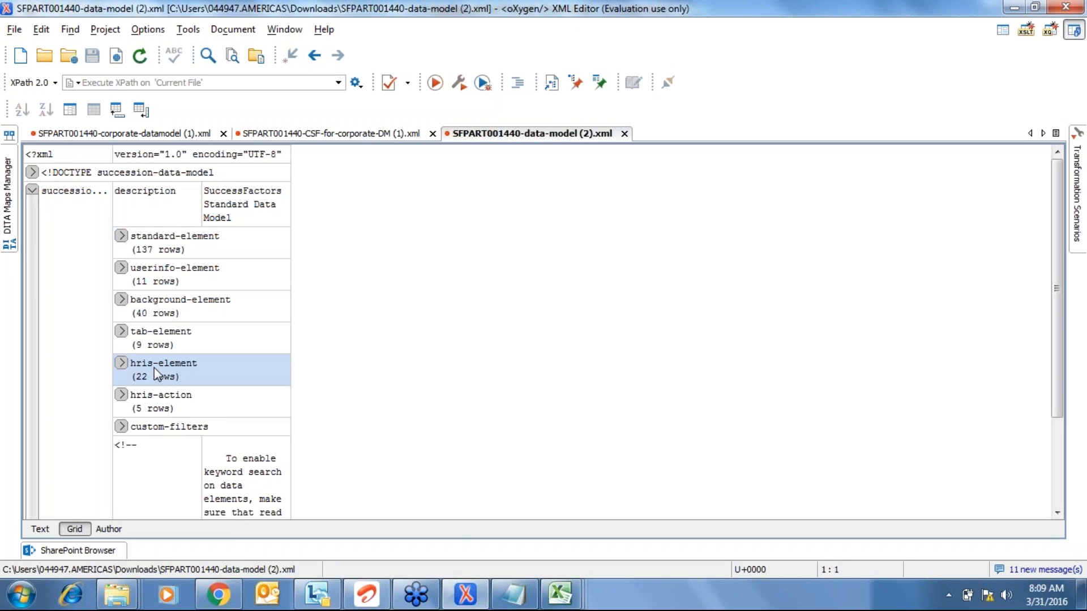
{"action": "left_click", "coordinate": [121, 363]}
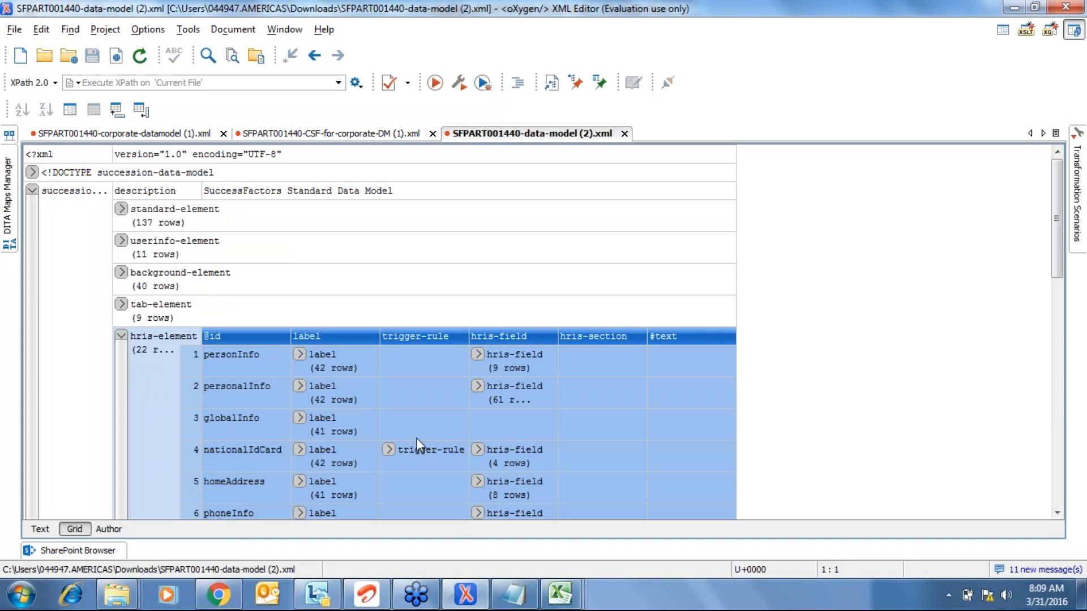
{"action": "left_click", "coordinate": [242, 388]}
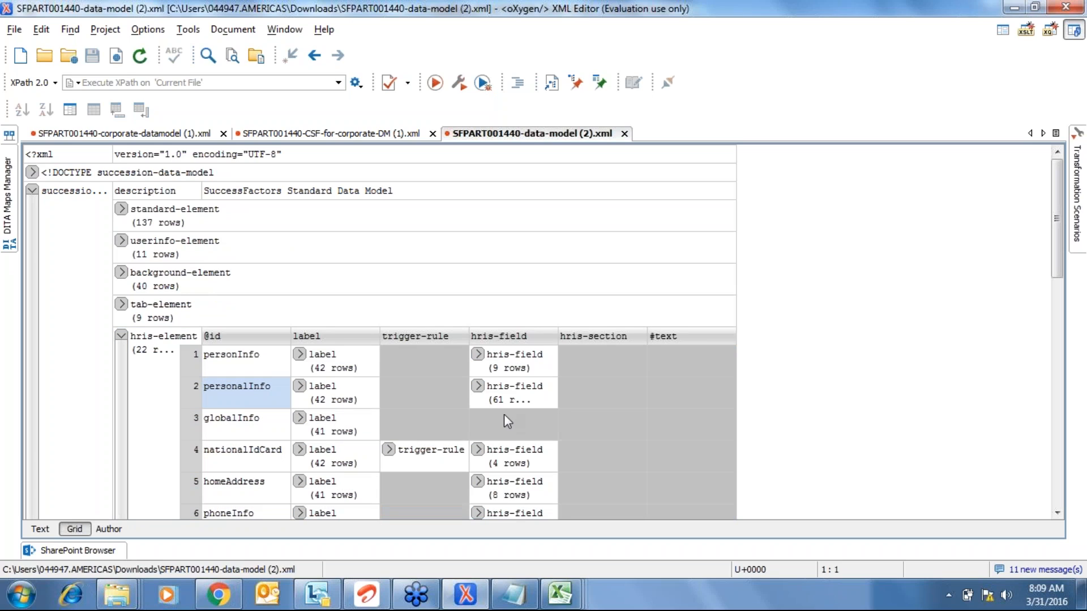
{"action": "left_click", "coordinate": [478, 387]}
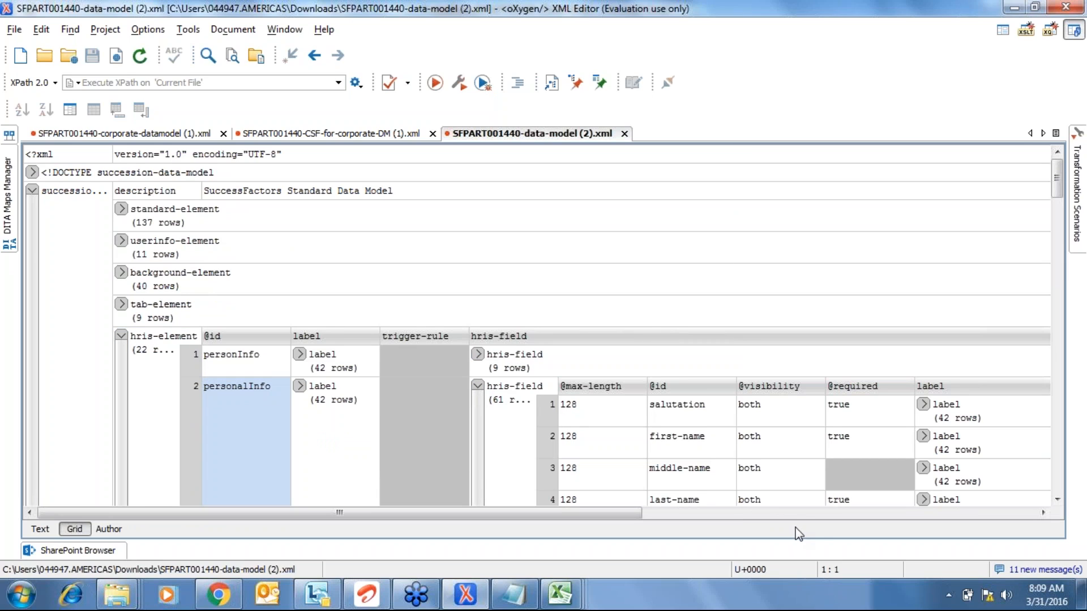
- Find the personalInfo field carrying a picklist, then return to the SuccessFactors page
{"action": "left_click", "coordinate": [797, 517]}
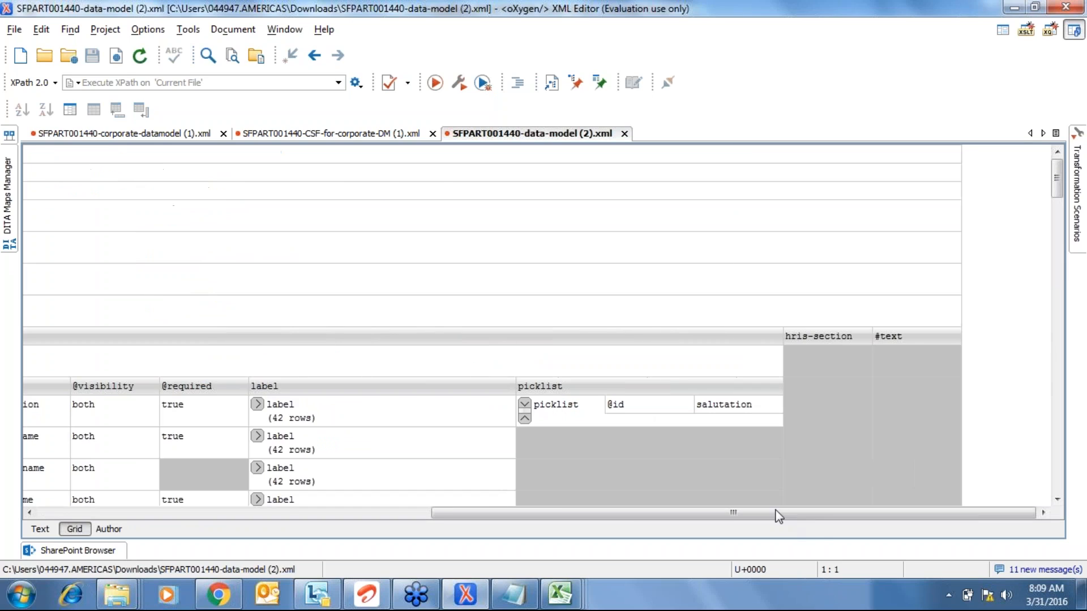
{"action": "left_click", "coordinate": [348, 440]}
{"action": "scroll", "coordinate": [349, 439], "scroll_direction": "down", "scroll_amount": 5}
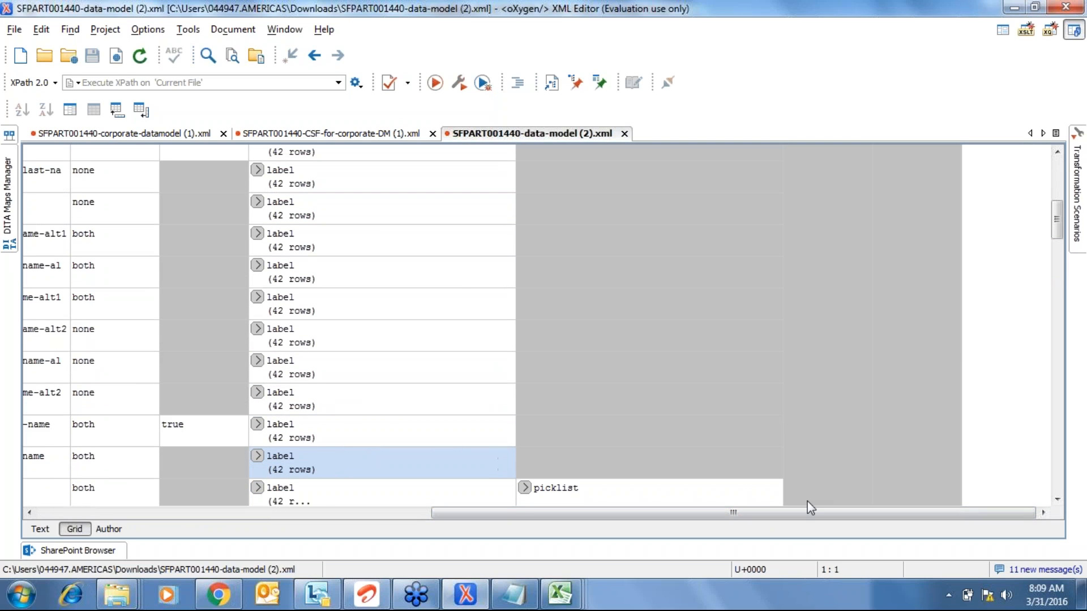
{"action": "left_click", "coordinate": [299, 499]}
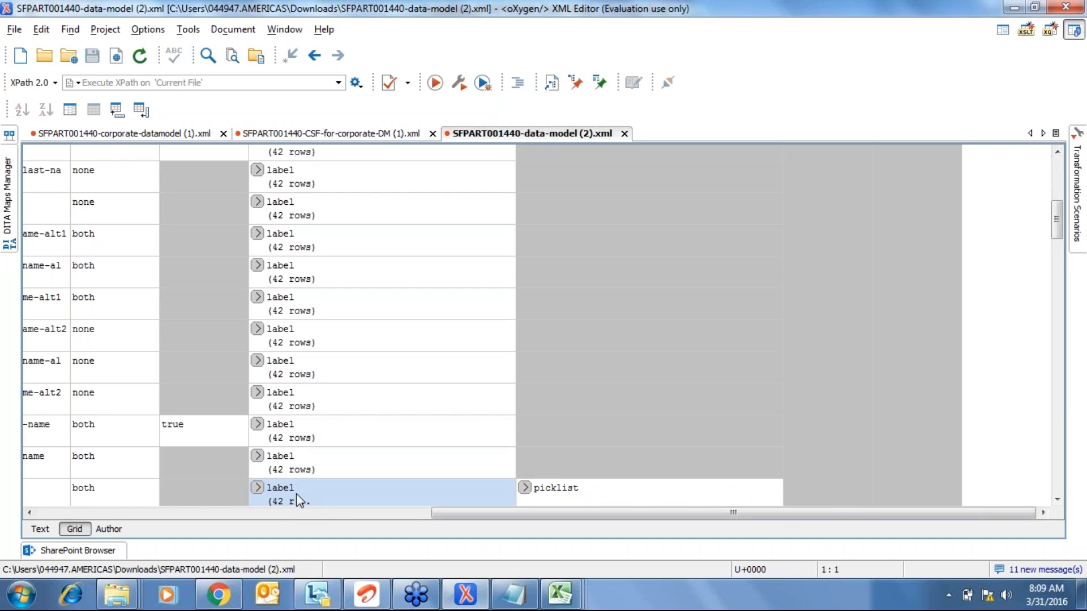
{"action": "left_click", "coordinate": [218, 594]}
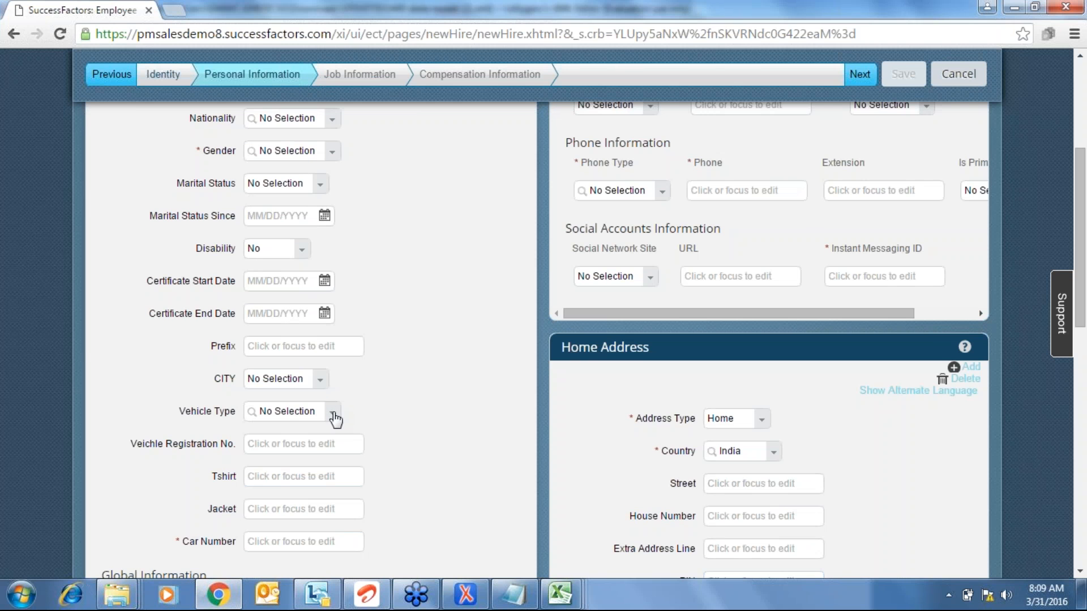
- Check the Vehicle Type dropdown options, then go back to the oXygen data-model file
{"action": "left_click", "coordinate": [334, 416]}
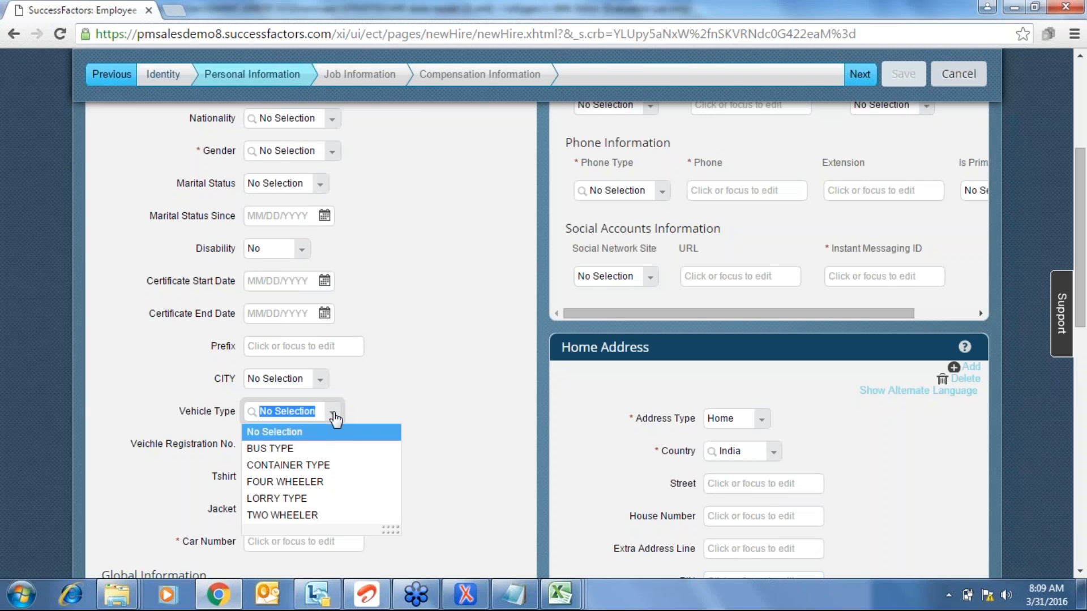
{"action": "left_click", "coordinate": [405, 407]}
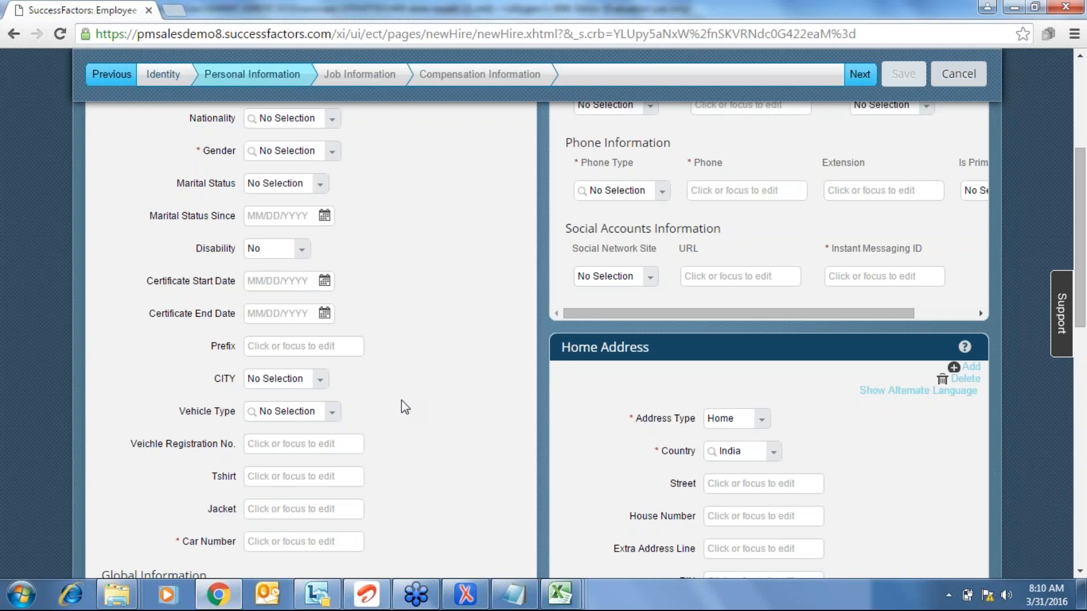
{"action": "left_click", "coordinate": [477, 592]}
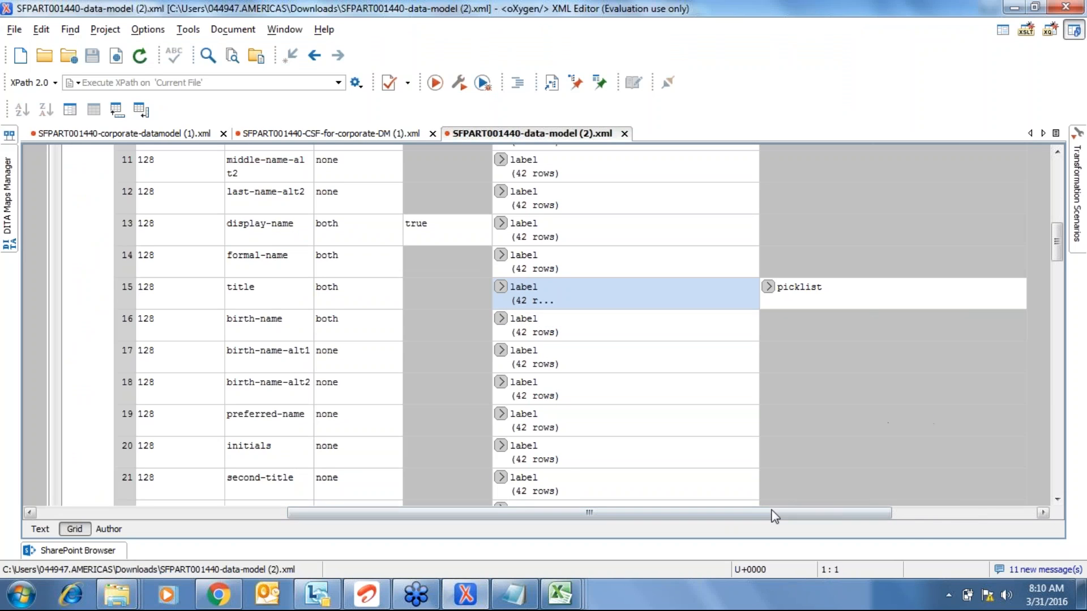
{"action": "left_click", "coordinate": [936, 512]}
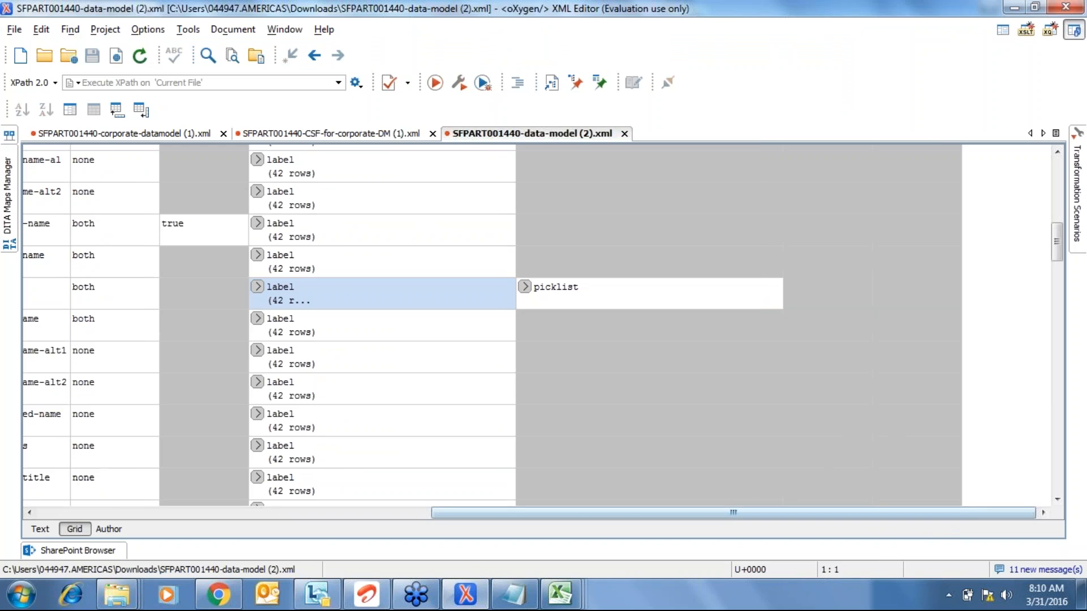
{"action": "left_click", "coordinate": [524, 286]}
{"action": "double_click", "coordinate": [764, 287]}
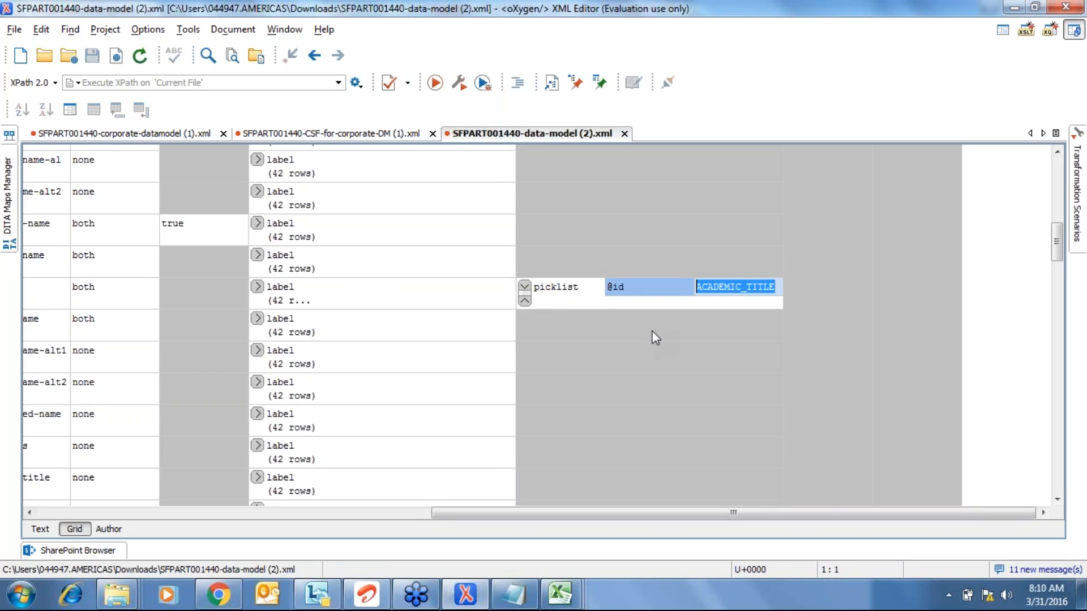
{"action": "left_click", "coordinate": [583, 325]}
{"action": "left_click", "coordinate": [571, 295]}
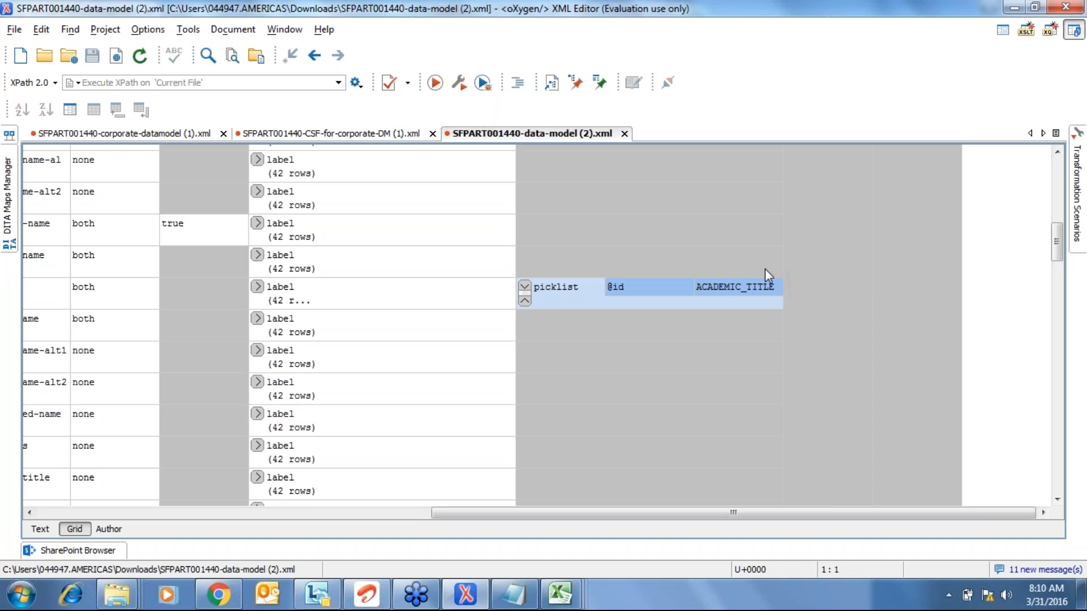
{"action": "left_click", "coordinate": [524, 288]}
{"action": "left_click", "coordinate": [348, 300]}
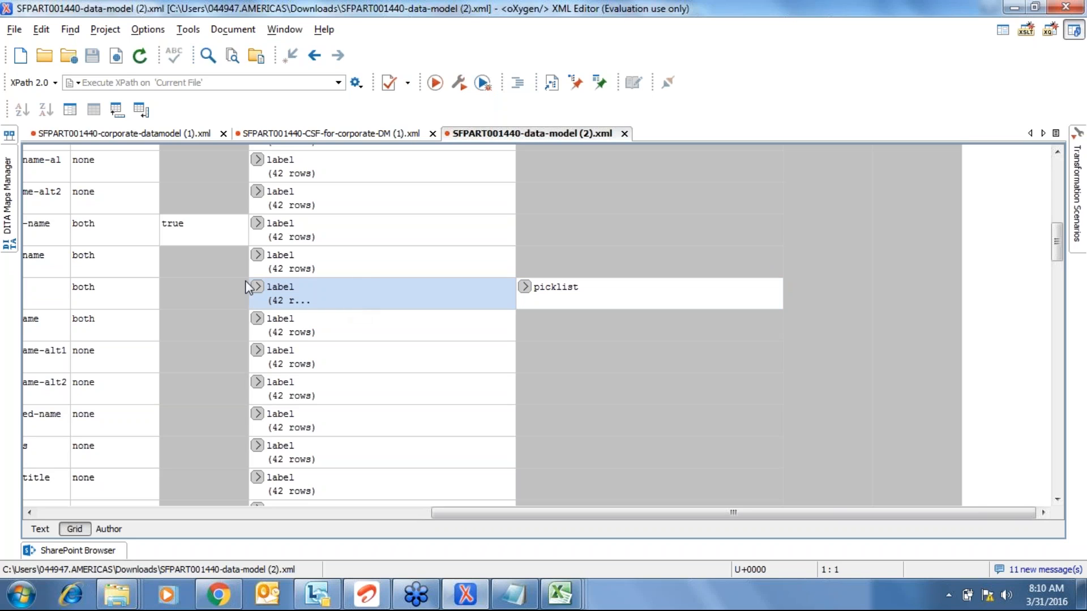
{"action": "left_click", "coordinate": [99, 303]}
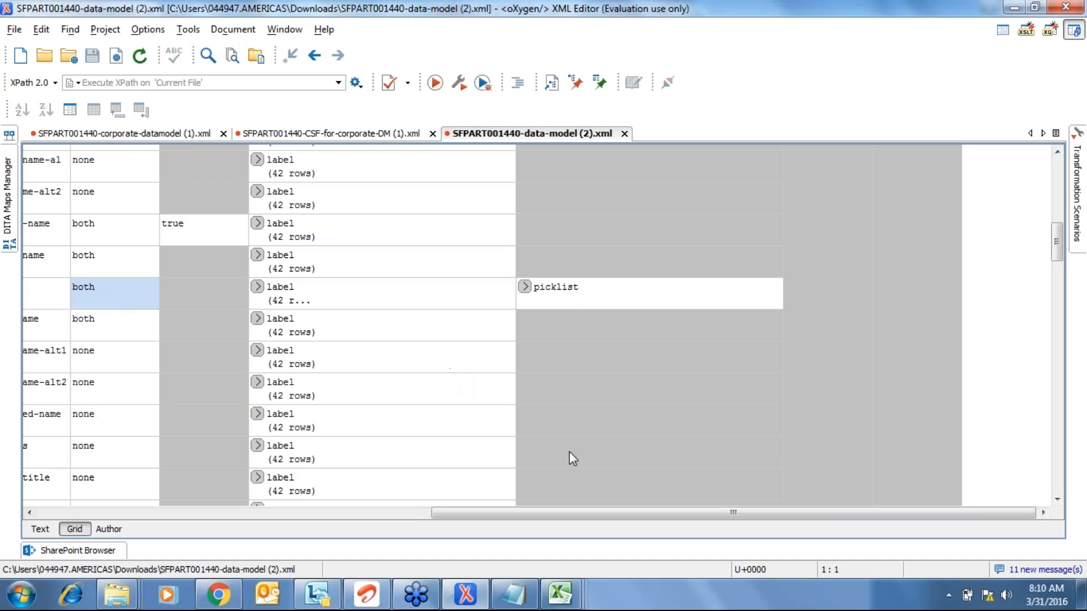